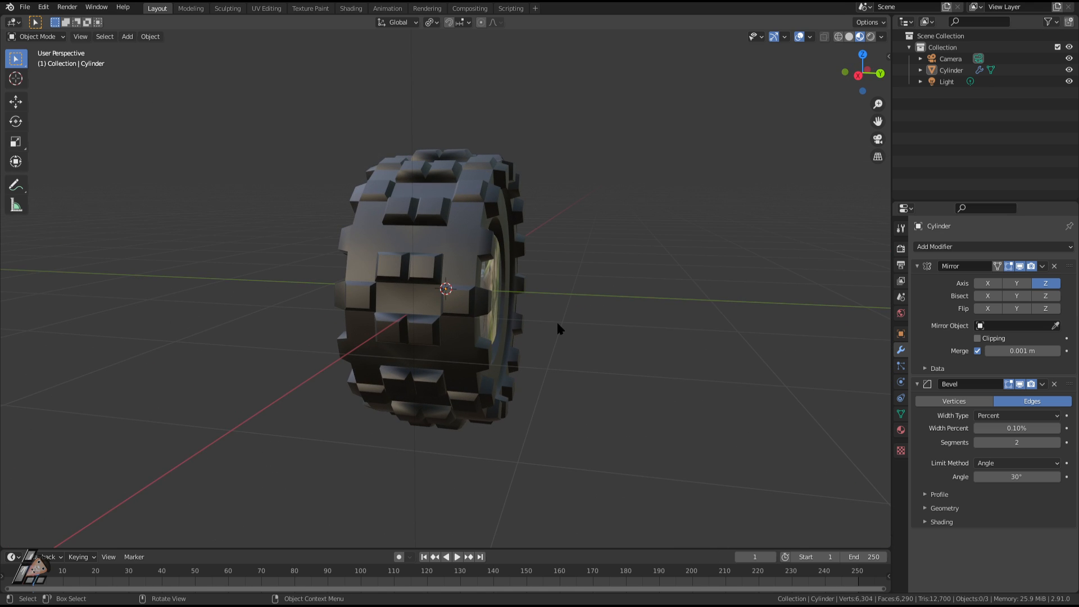
Step: Examine the tire's tread blocks and rim from several sides
{"action": "middle_click_drag", "start_coordinate": [559, 326], "coordinate": [612, 245]}
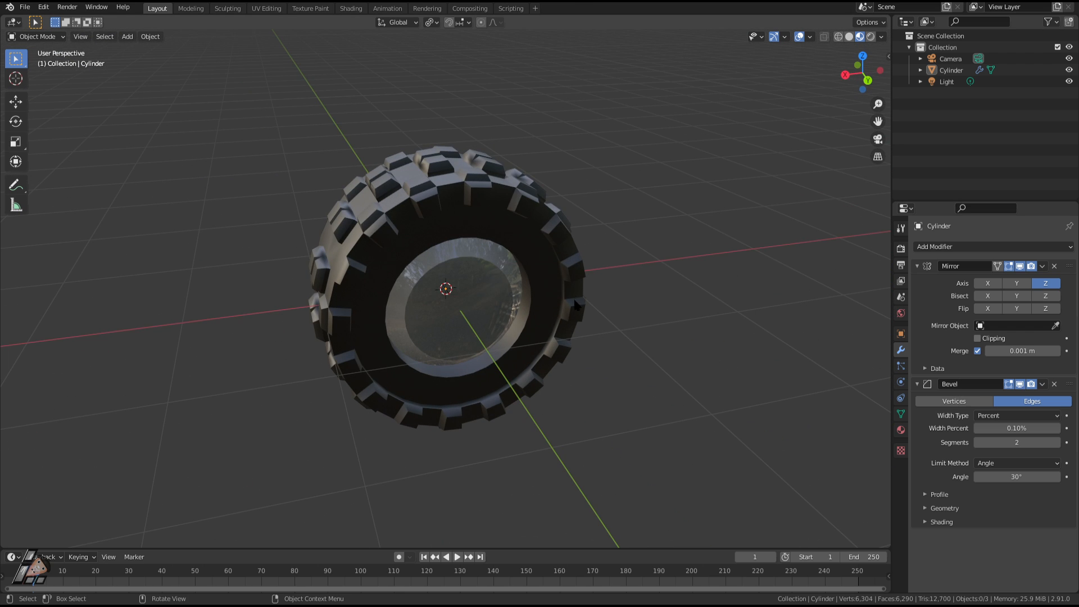
{"action": "middle_click_drag", "start_coordinate": [575, 302], "coordinate": [644, 297]}
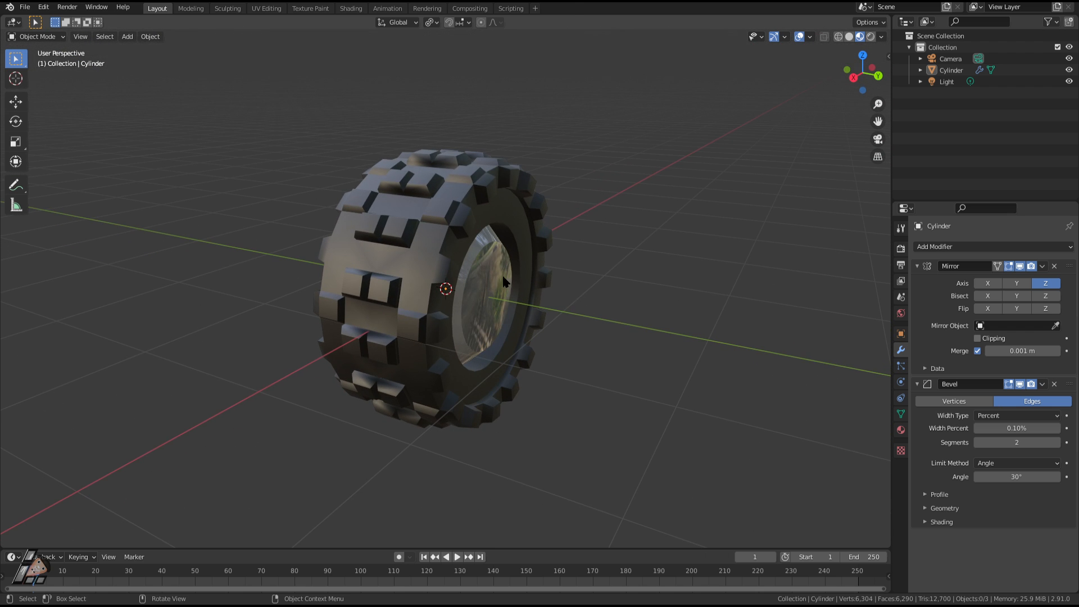
{"action": "left_click", "coordinate": [970, 247]}
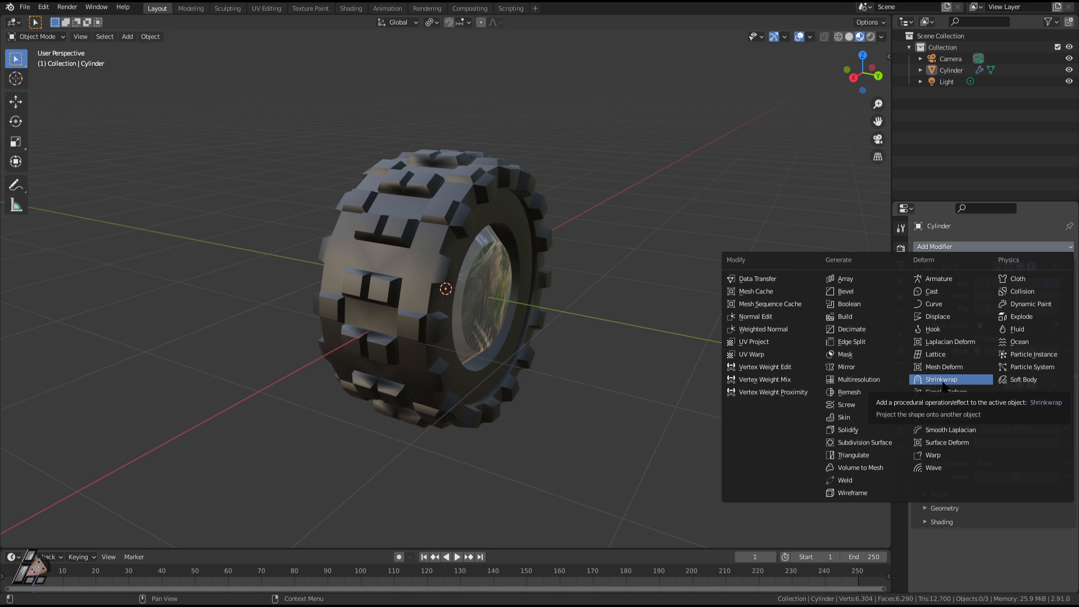
{"action": "middle_click_drag", "start_coordinate": [514, 436], "coordinate": [795, 416]}
{"action": "middle_click_drag", "start_coordinate": [609, 374], "coordinate": [193, 234]}
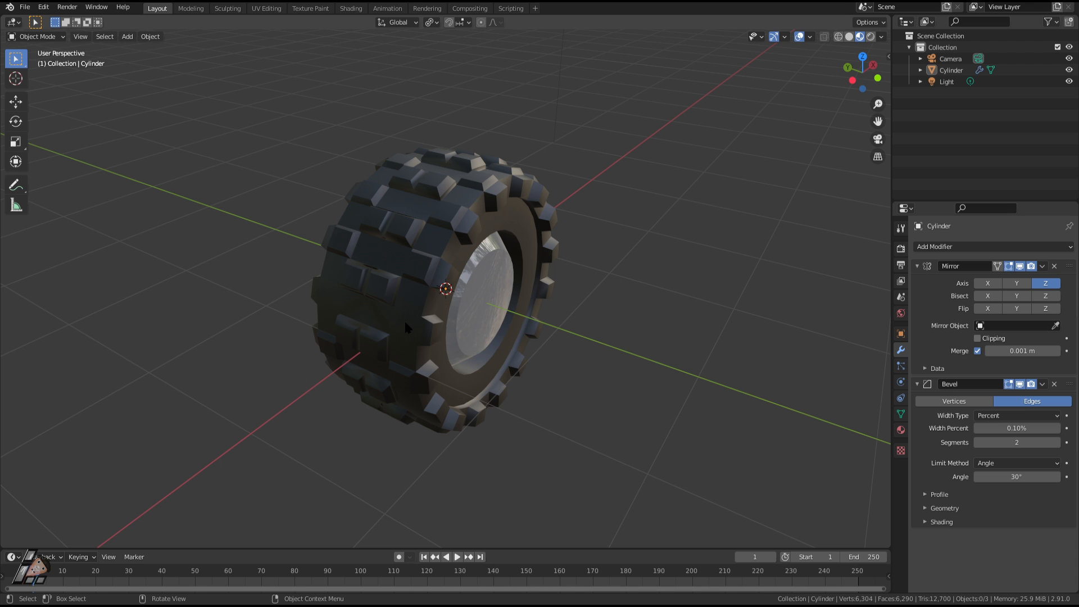
{"action": "middle_click_drag", "start_coordinate": [404, 319], "coordinate": [442, 258]}
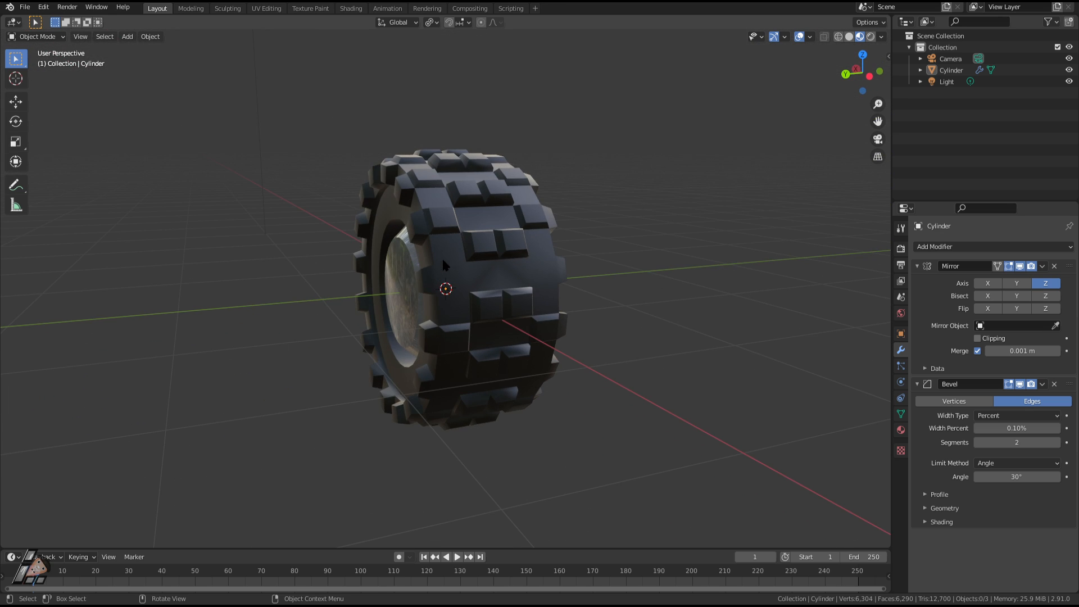
{"action": "scroll", "coordinate": [529, 289], "scroll_direction": "up", "scroll_amount": 1}
{"action": "middle_click_drag", "start_coordinate": [526, 289], "coordinate": [534, 345]}
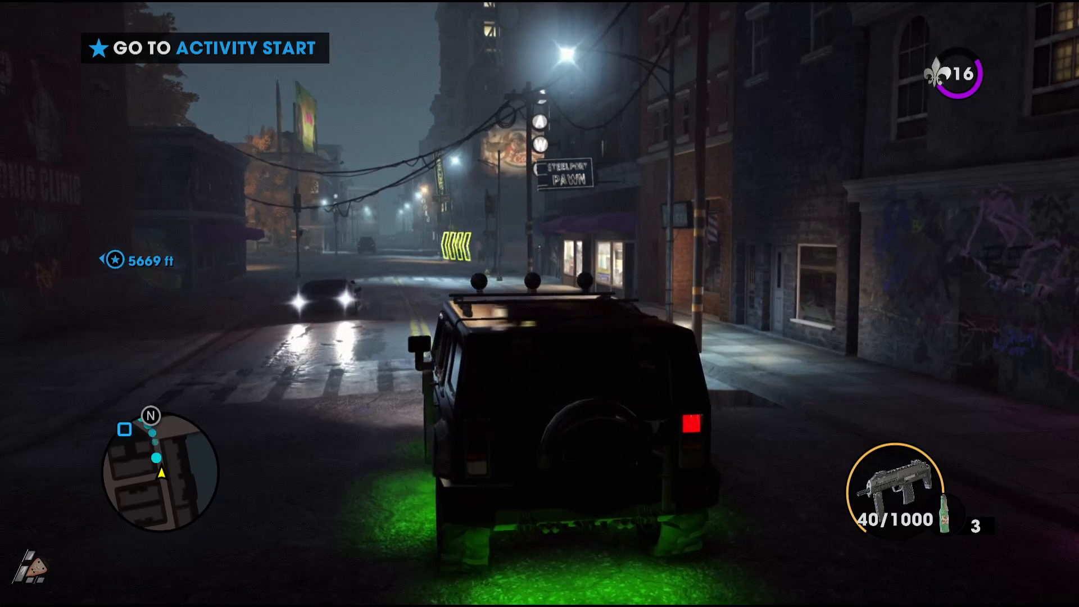
{"action": "key", "text": "Escape"}
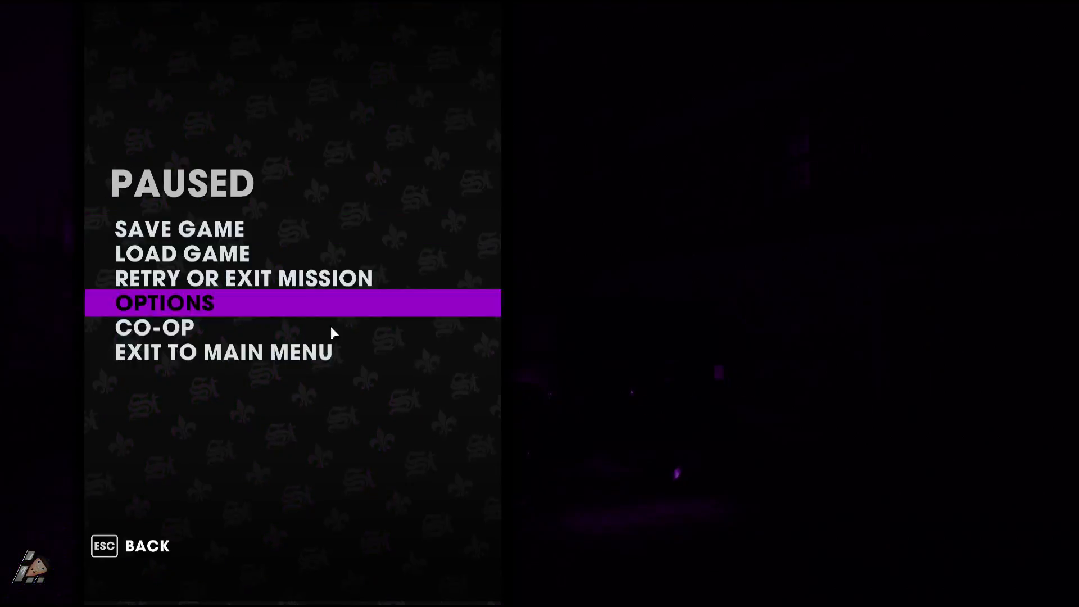
{"action": "left_click", "coordinate": [161, 323]}
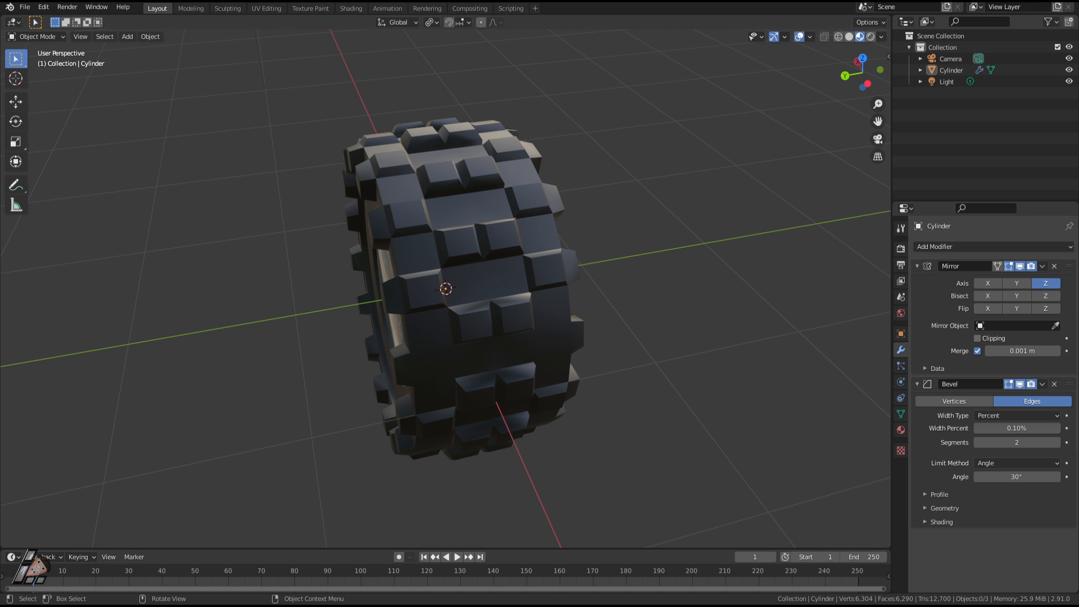
Step: Select the tire at the world origin
{"action": "middle_click_drag", "start_coordinate": [506, 337], "coordinate": [441, 396]}
{"action": "scroll", "coordinate": [501, 378], "scroll_direction": "down", "scroll_amount": 4}
{"action": "scroll", "coordinate": [455, 296], "scroll_direction": "down", "scroll_amount": 3}
{"action": "scroll", "coordinate": [454, 291], "scroll_direction": "up", "scroll_amount": 2}
{"action": "middle_click_drag", "start_coordinate": [455, 291], "coordinate": [432, 280]}
{"action": "left_click", "coordinate": [478, 327]}
{"action": "key", "text": "g"}
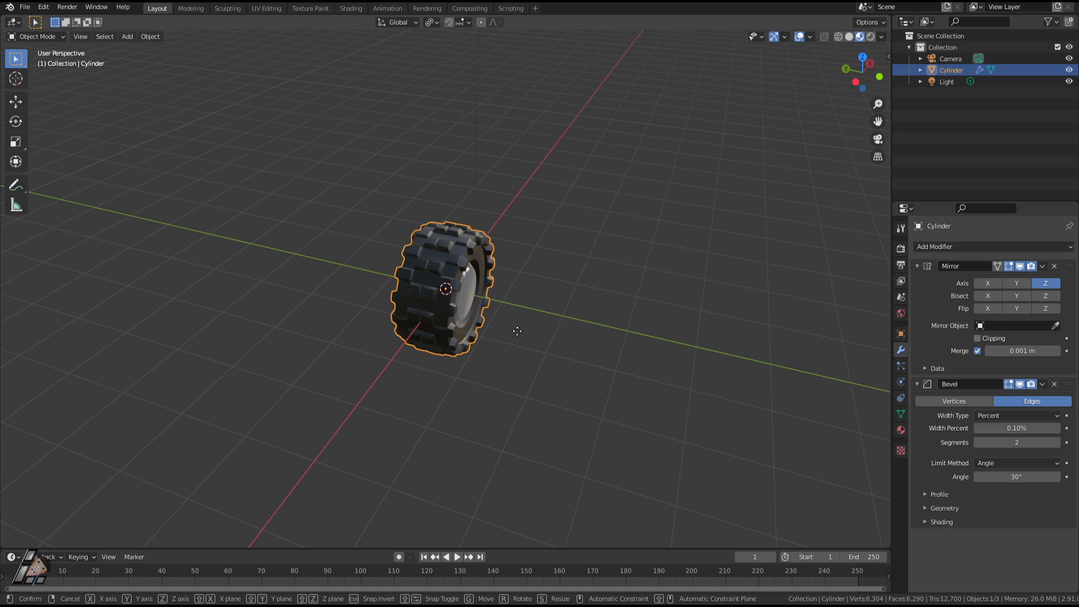
{"action": "key", "text": "y"}
{"action": "key", "text": "Escape"}
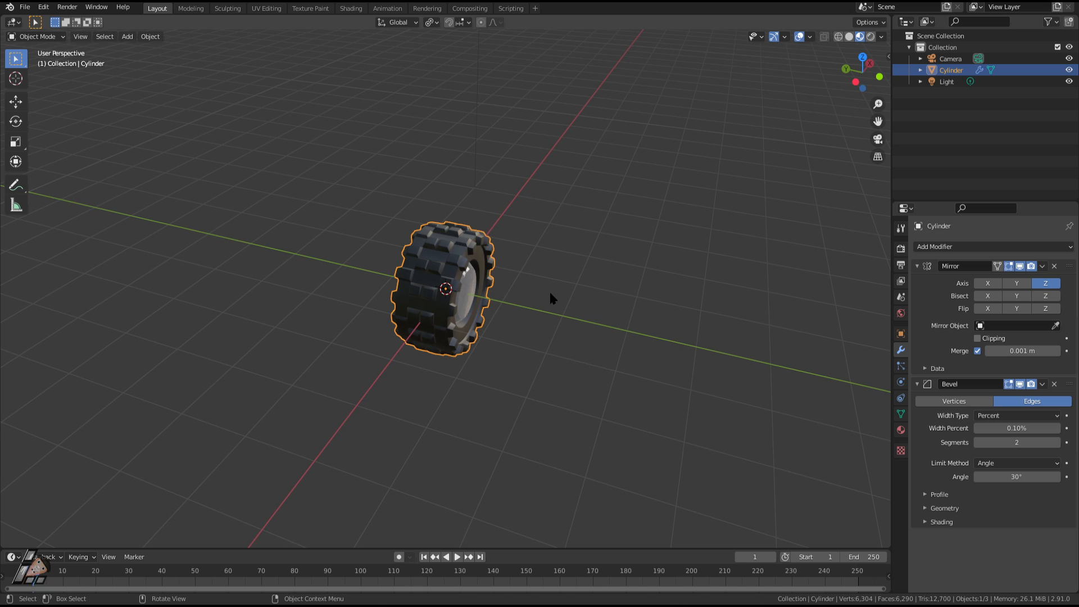
Step: Move the tire along the Y axis, well clear of the world origin
{"action": "key", "text": "g"}
{"action": "key", "text": "y"}
{"action": "left_click", "coordinate": [203, 212]}
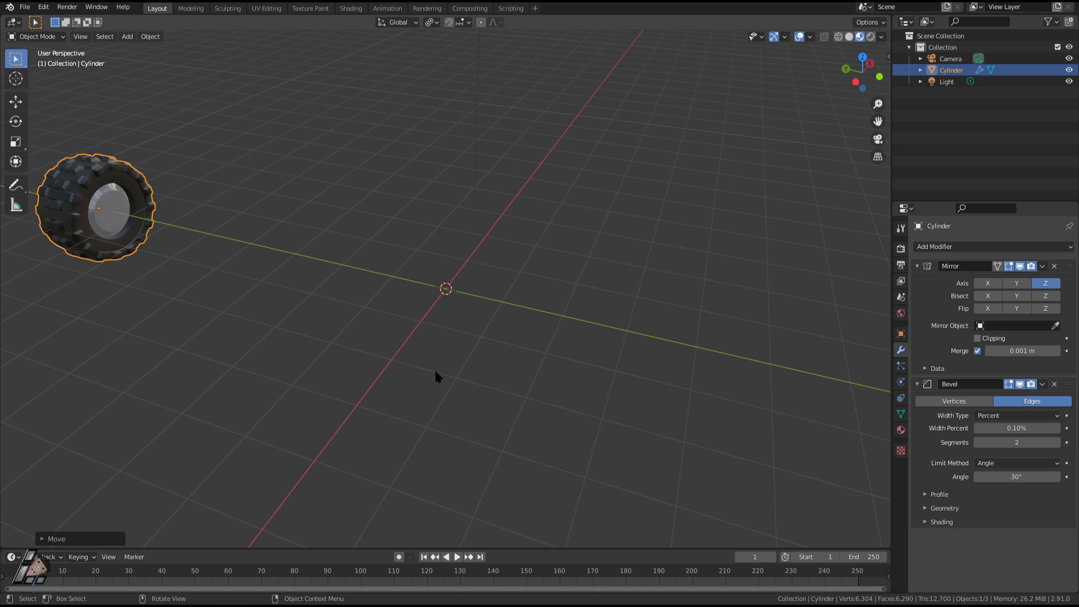
{"action": "scroll", "coordinate": [253, 255], "scroll_direction": "down", "scroll_amount": 1}
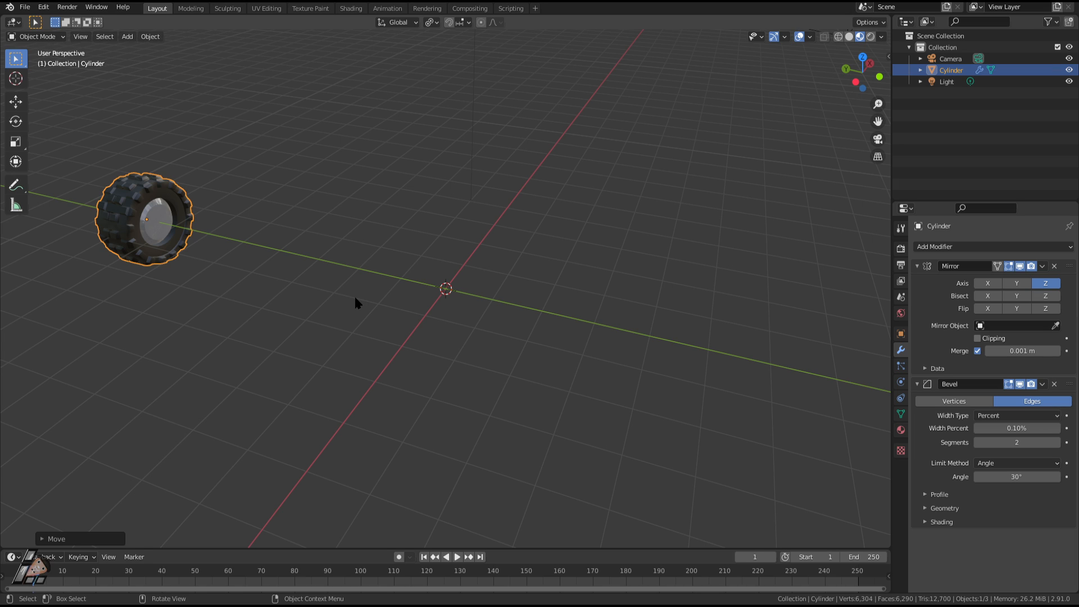
{"action": "middle_click_drag", "start_coordinate": [535, 374], "coordinate": [376, 306]}
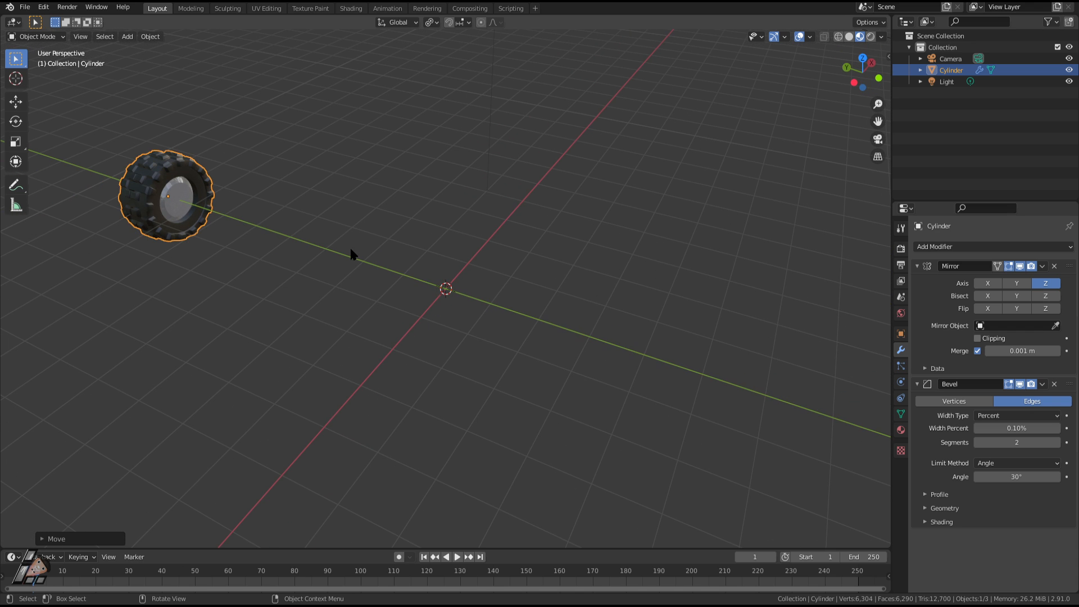
{"action": "middle_click_drag", "start_coordinate": [174, 296], "coordinate": [501, 176]}
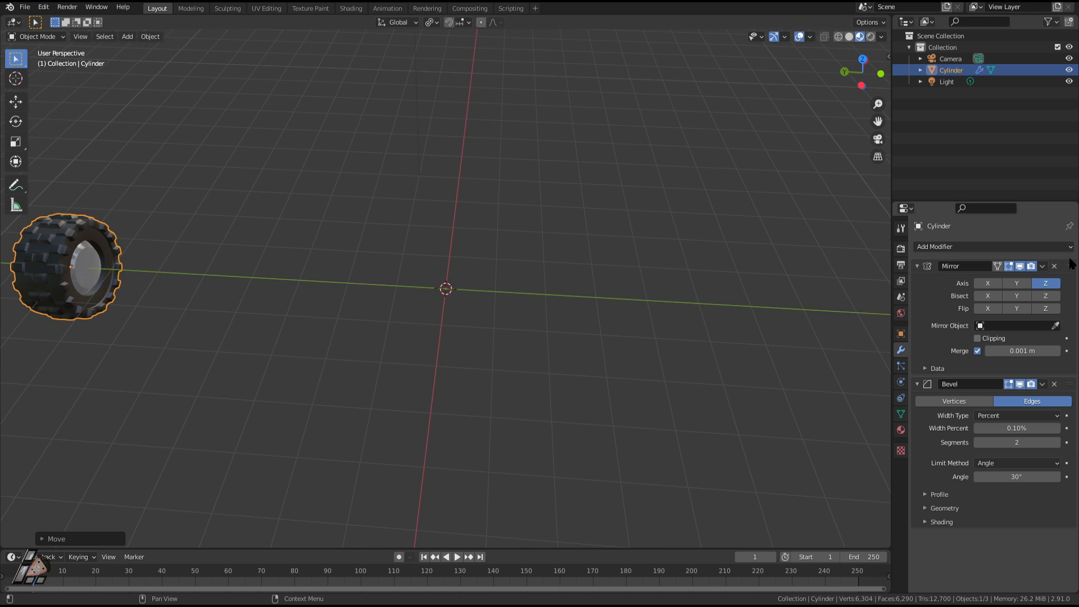
{"action": "middle_click_drag", "start_coordinate": [499, 246], "coordinate": [504, 272]}
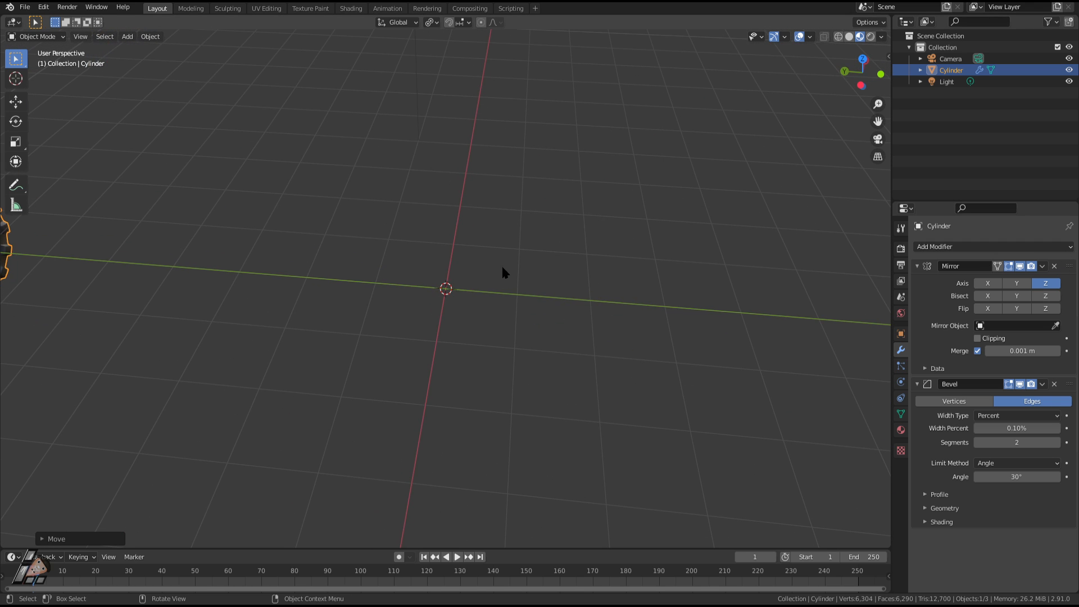
{"action": "key", "text": "shift+a"}
{"action": "mouse_move", "coordinate": [457, 333]}
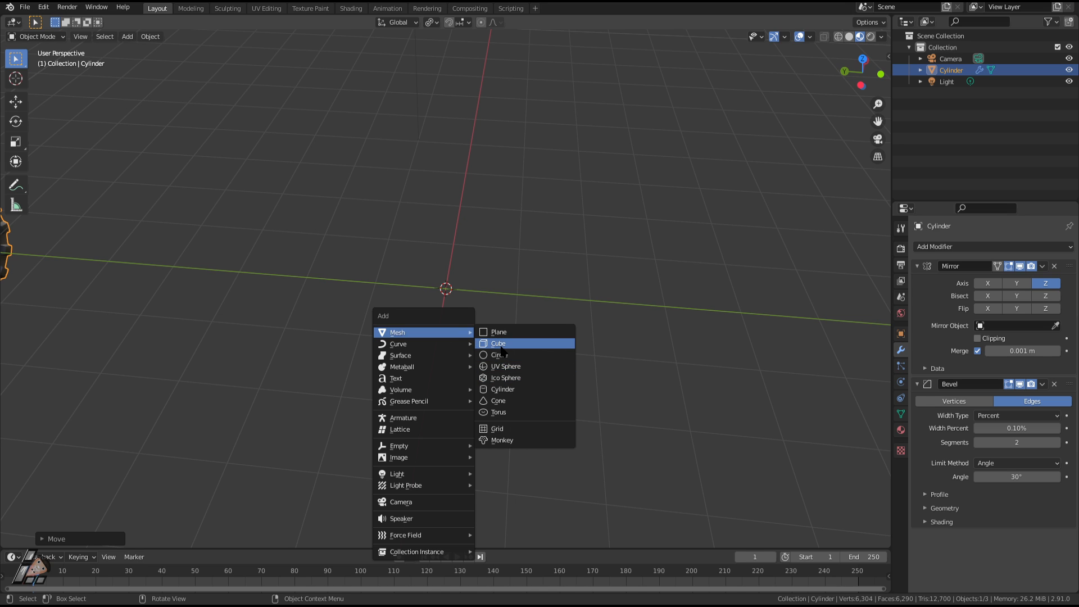
Step: Turn off the viewport display of the tire's Bevel modifier, keeping the Mirror modifier displayed
{"action": "scroll", "coordinate": [490, 226], "scroll_direction": "down", "scroll_amount": 3}
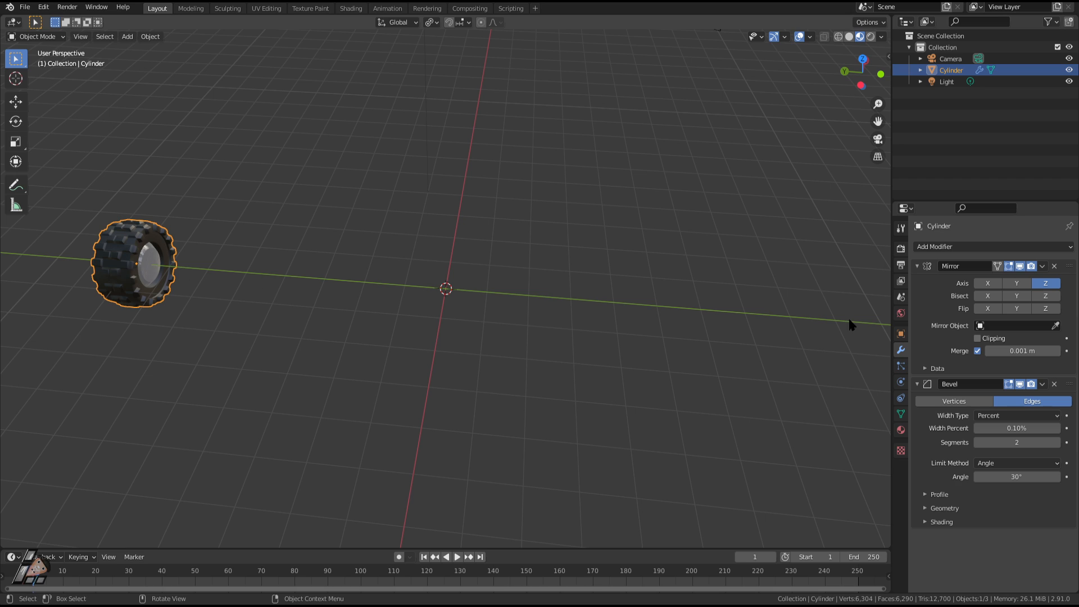
{"action": "left_click", "coordinate": [1020, 384]}
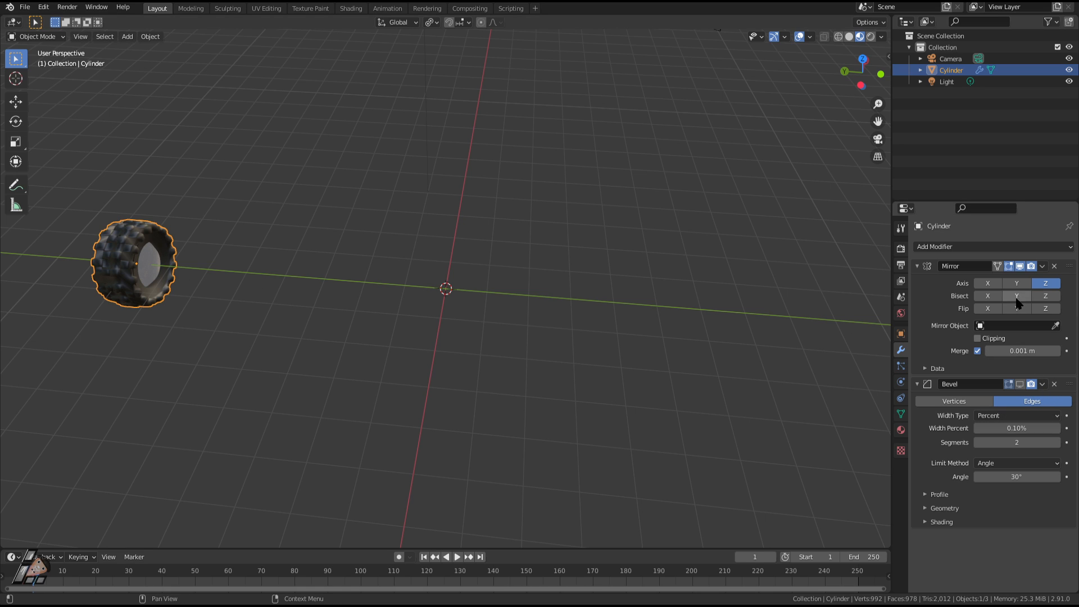
{"action": "left_click", "coordinate": [1020, 266]}
{"action": "left_click", "coordinate": [1020, 266]}
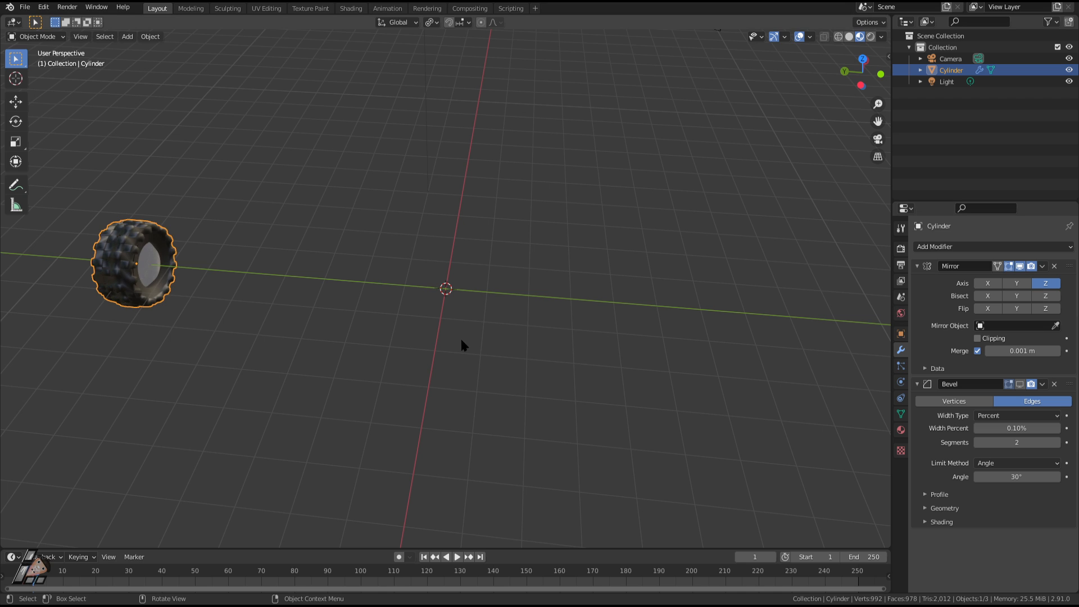
Step: Set the tire's surface to flat shading
{"action": "middle_click_drag", "start_coordinate": [111, 289], "coordinate": [346, 269]}
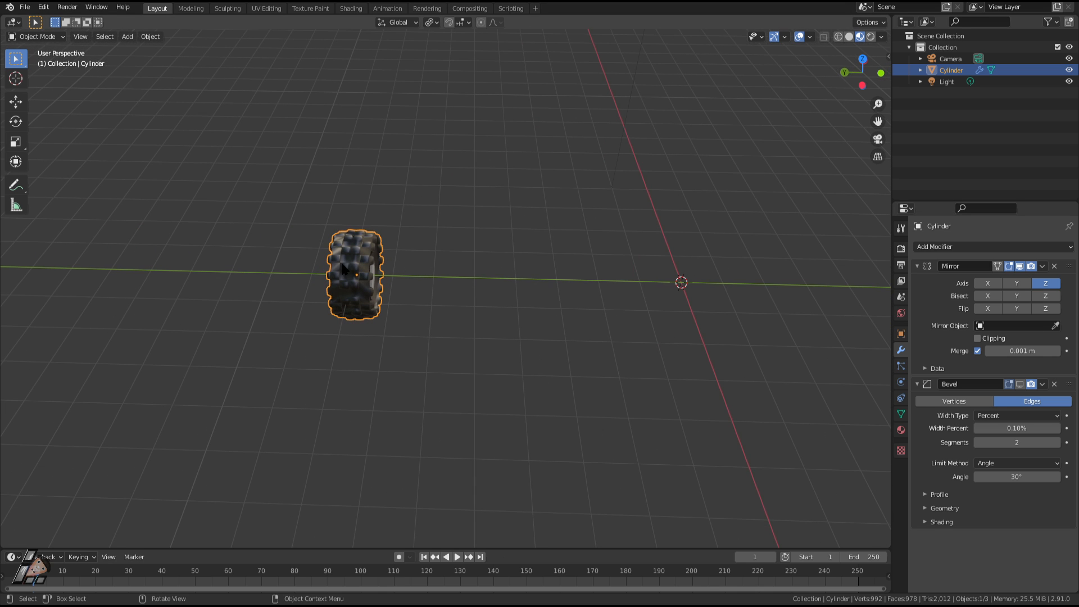
{"action": "right_click", "coordinate": [346, 269]}
{"action": "right_click", "coordinate": [358, 266]}
{"action": "left_click", "coordinate": [349, 279]}
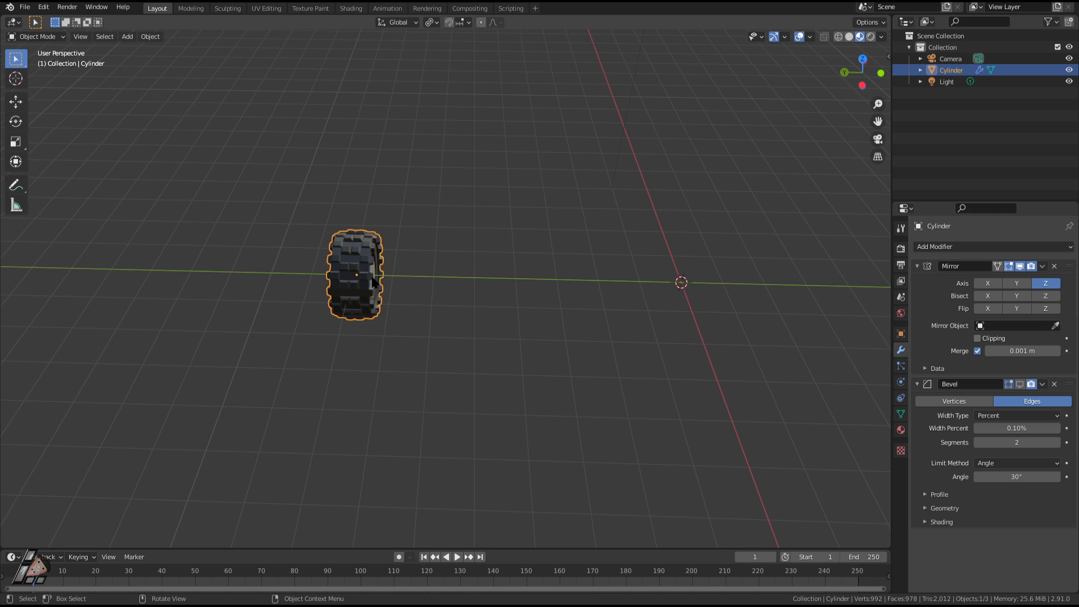
Step: Examine the flat-shaded tire's tread and rim from several angles
{"action": "scroll", "coordinate": [315, 282], "scroll_direction": "up", "scroll_amount": 4}
{"action": "middle_click_drag", "start_coordinate": [284, 282], "coordinate": [370, 284]}
{"action": "scroll", "coordinate": [370, 286], "scroll_direction": "up", "scroll_amount": 2}
{"action": "scroll", "coordinate": [382, 303], "scroll_direction": "down", "scroll_amount": 3}
{"action": "left_click", "coordinate": [488, 393]}
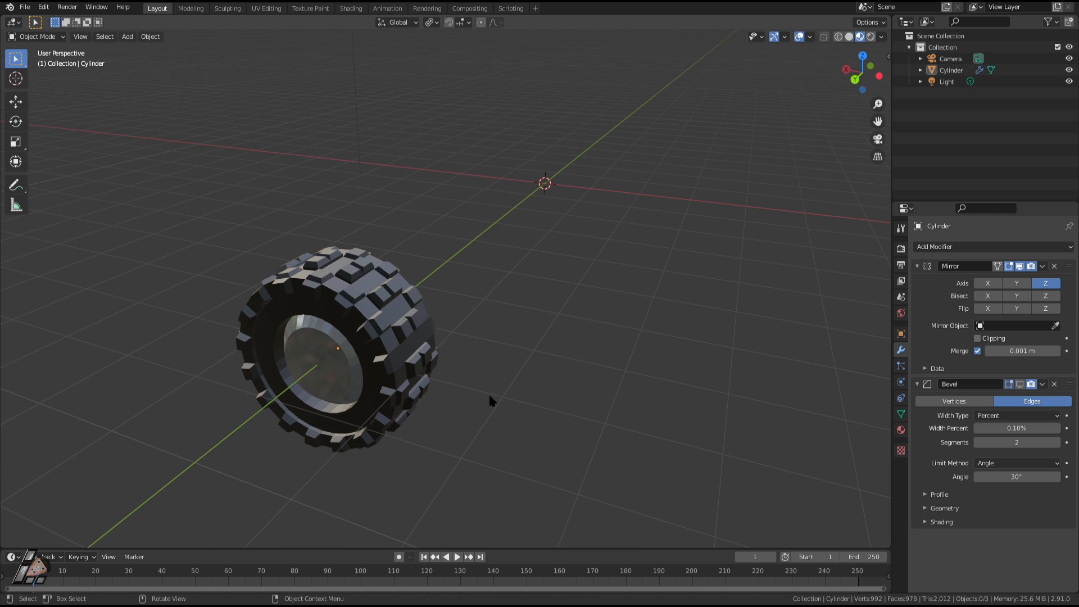
{"action": "middle_click_drag", "start_coordinate": [488, 394], "coordinate": [407, 375]}
{"action": "left_click", "coordinate": [314, 278]}
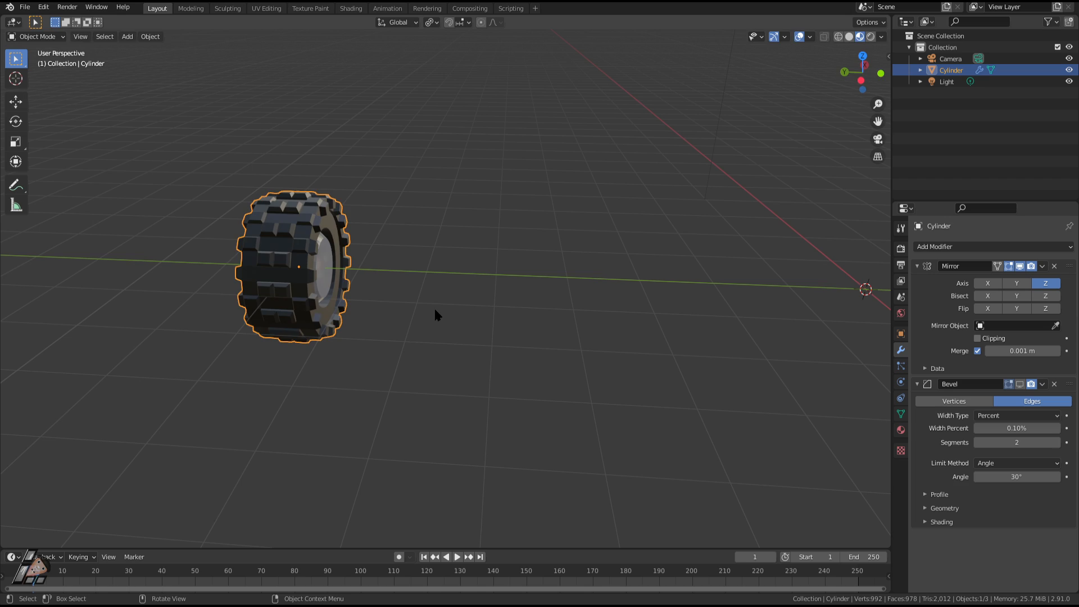
{"action": "key", "text": "g"}
{"action": "right_click", "coordinate": [394, 289]}
{"action": "scroll", "coordinate": [565, 310], "scroll_direction": "down", "scroll_amount": 2}
{"action": "scroll", "coordinate": [565, 292], "scroll_direction": "up", "scroll_amount": 2}
{"action": "mouse_move", "coordinate": [339, 265]}
{"action": "middle_mouse_down"}
{"action": "mouse_move", "coordinate": [433, 269]}
{"action": "mouse_move", "coordinate": [488, 249]}
{"action": "mouse_move", "coordinate": [443, 238]}
{"action": "mouse_move", "coordinate": [461, 278]}
{"action": "mouse_move", "coordinate": [352, 264]}
{"action": "middle_mouse_up"}
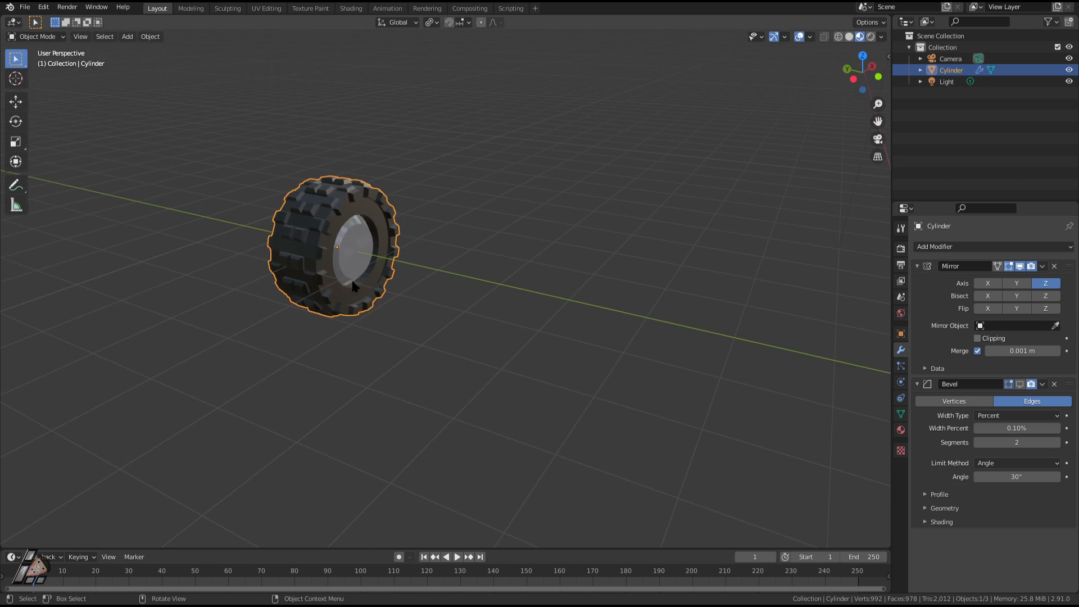
Step: Add a new cylinder mesh at the world origin
{"action": "middle_click_drag", "start_coordinate": [506, 294], "coordinate": [272, 280], "text": "shift"}
{"action": "key", "text": "shift+a"}
{"action": "key", "text": "Escape"}
{"action": "key", "text": "shift+a"}
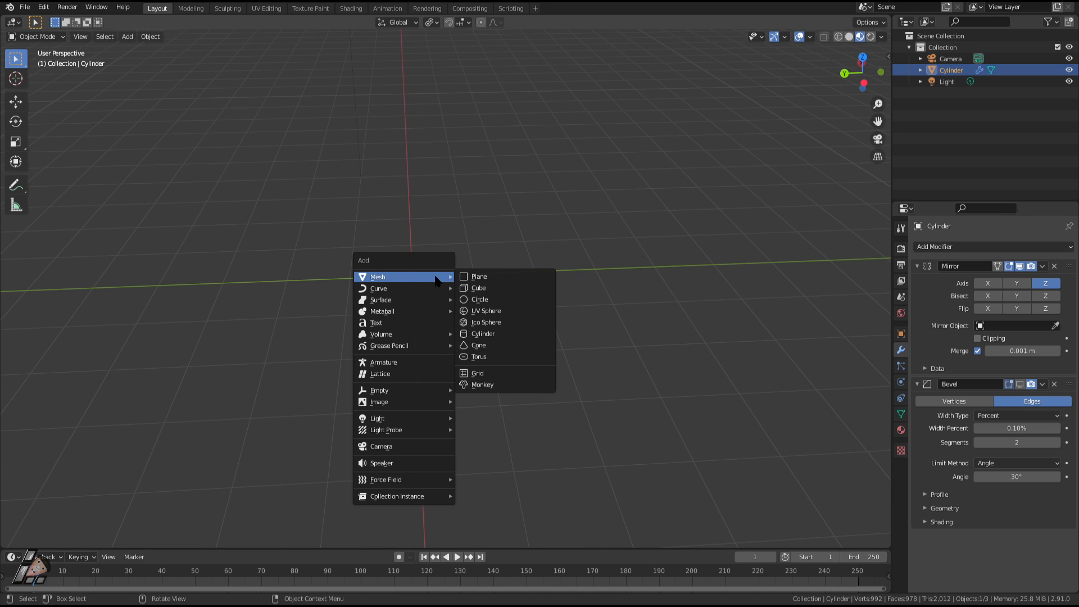
{"action": "left_click", "coordinate": [493, 334]}
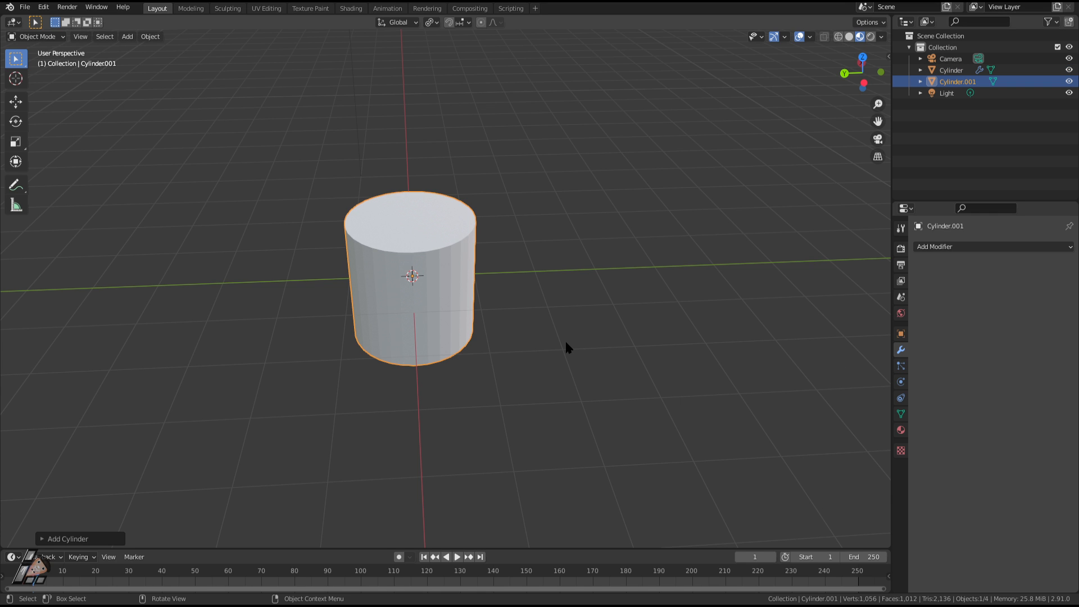
Step: Rotate the new cylinder 90° about the global X axis
{"action": "middle_click_drag", "start_coordinate": [567, 343], "coordinate": [475, 344]}
{"action": "key", "text": "r"}
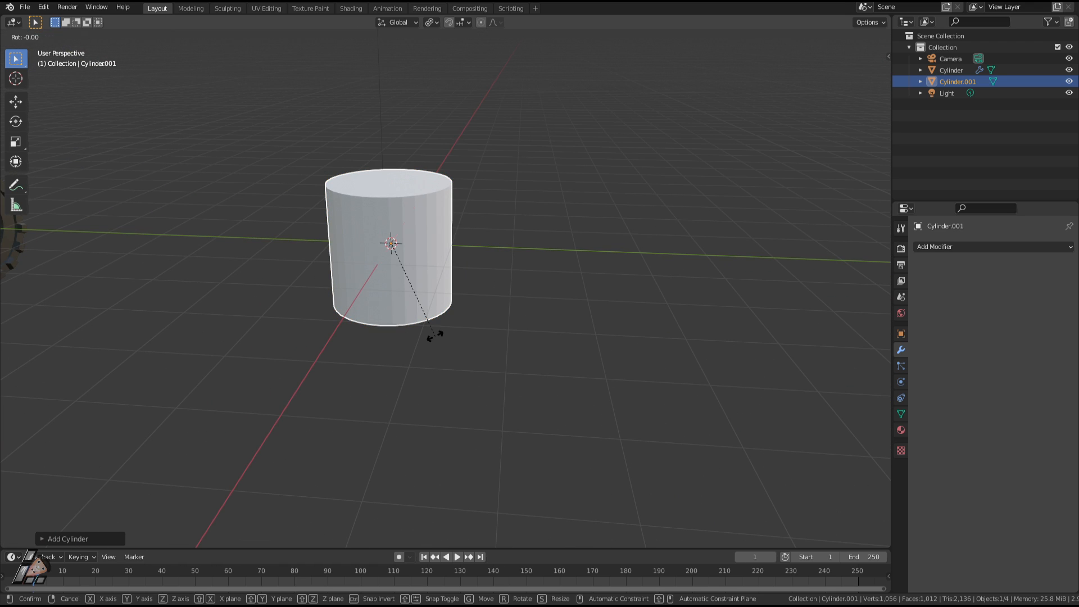
{"action": "type", "text": "x"}
{"action": "type", "text": "90"}
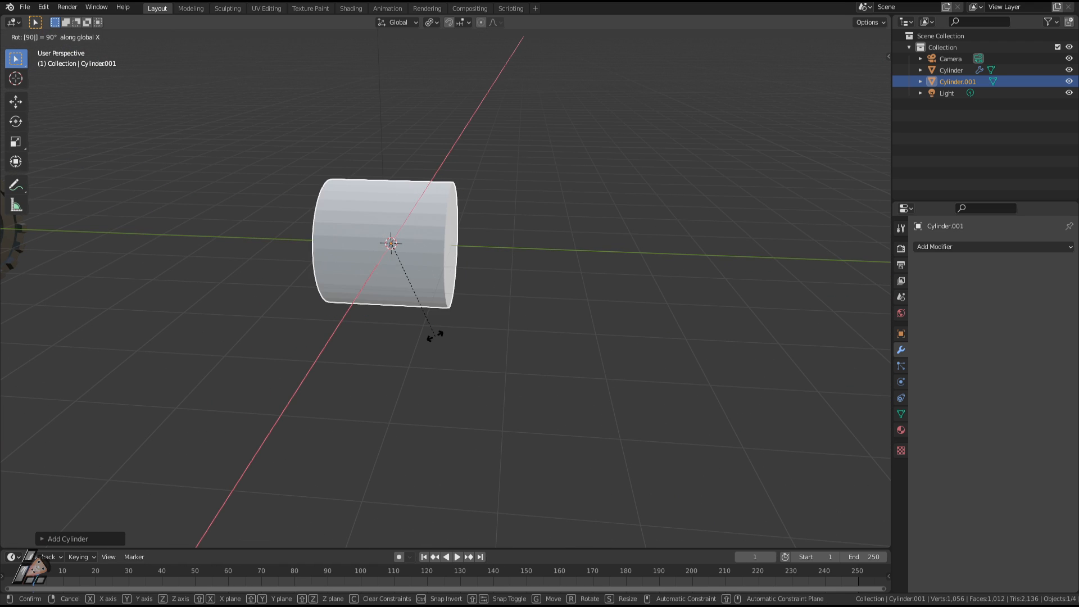
{"action": "key", "text": "Return"}
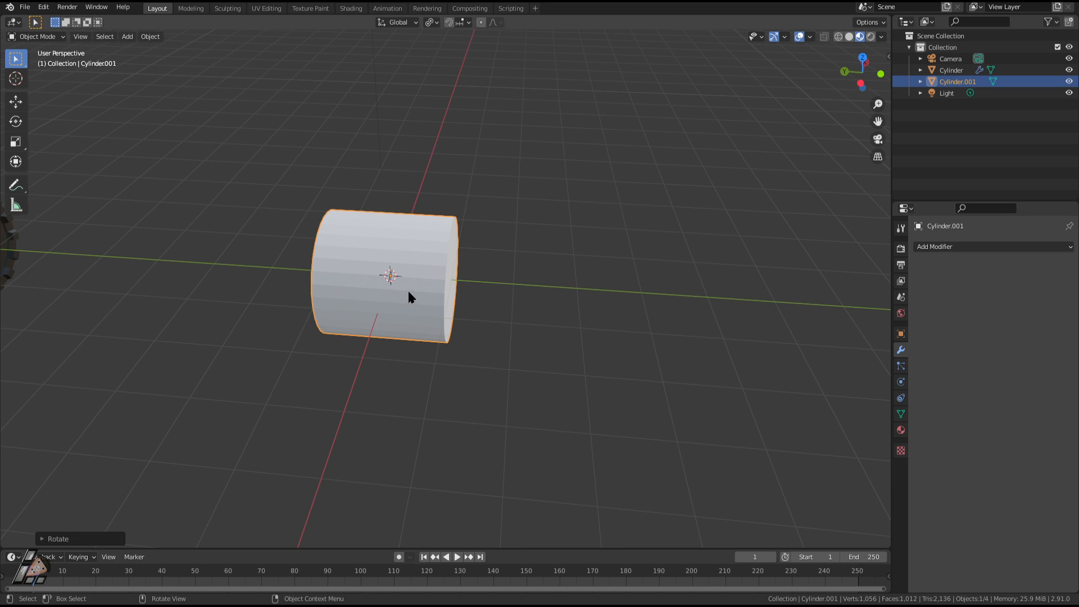
Step: Try a single centred loop cut around the new cylinder in Edit Mode
{"action": "key", "text": "Tab"}
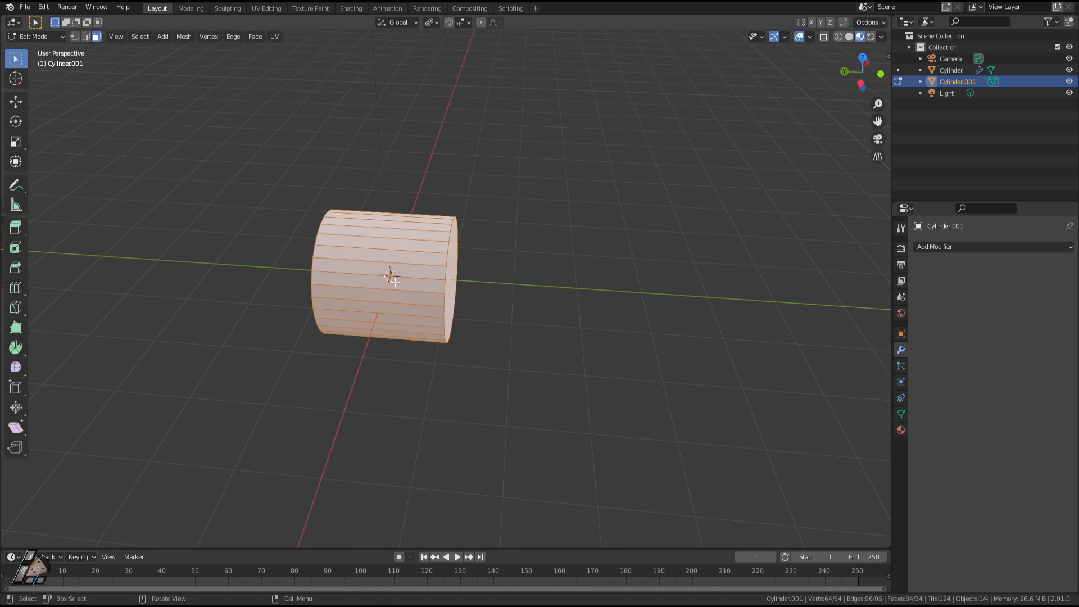
{"action": "key", "text": "ctrl+r"}
{"action": "left_click", "coordinate": [368, 295]}
{"action": "right_click", "coordinate": [368, 295]}
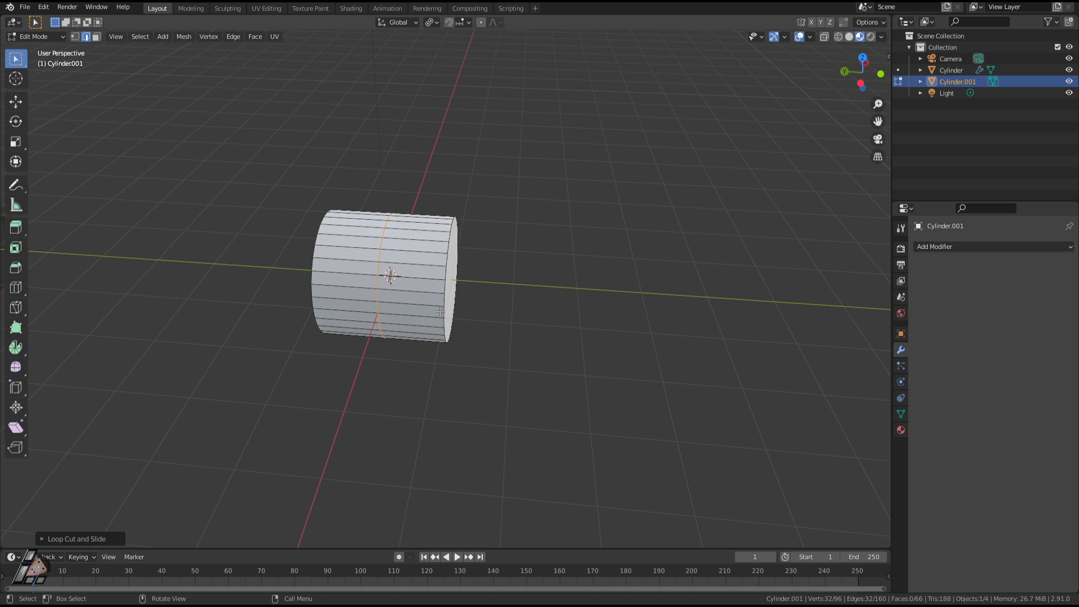
{"action": "middle_click_drag", "start_coordinate": [368, 295], "coordinate": [434, 321]}
{"action": "key", "text": "a"}
{"action": "key", "text": "Tab"}
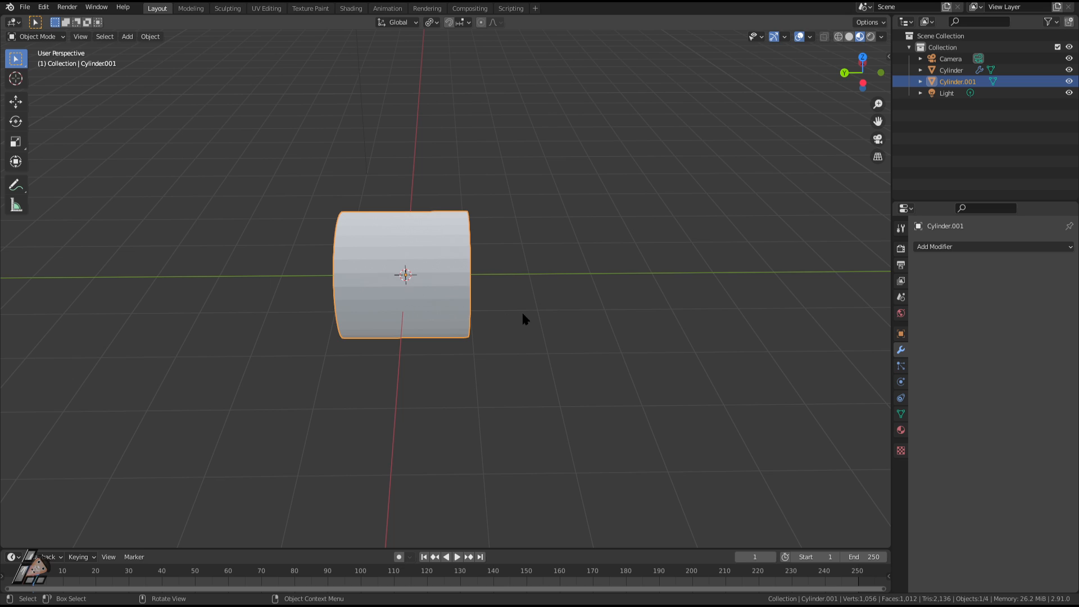
Step: Add a single loop cut around the middle of the cylinder in Edit Mode
{"action": "key", "text": "Tab"}
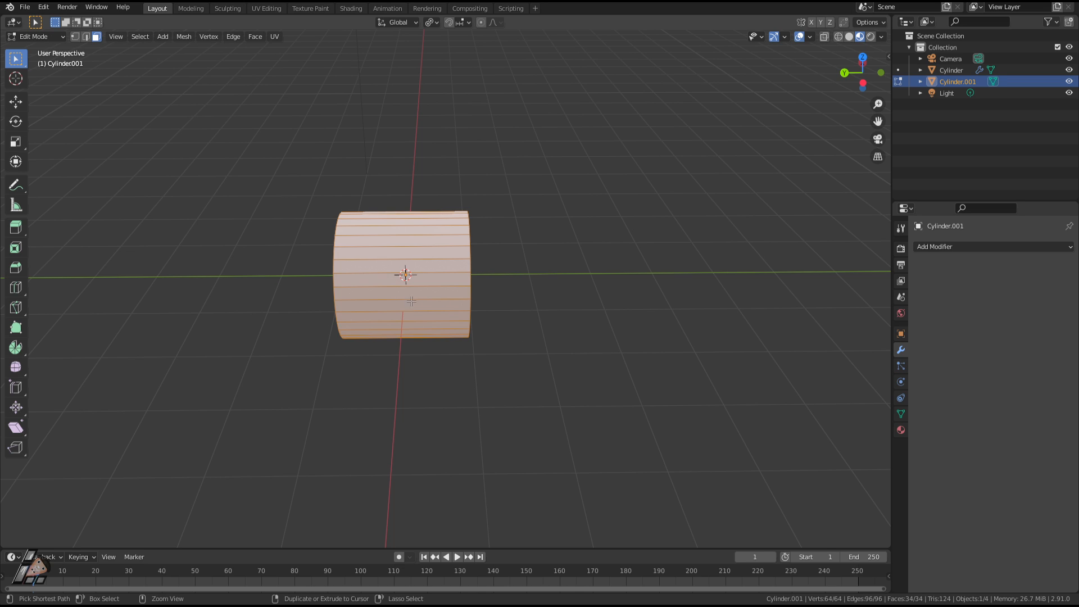
{"action": "key", "text": "ctrl+r"}
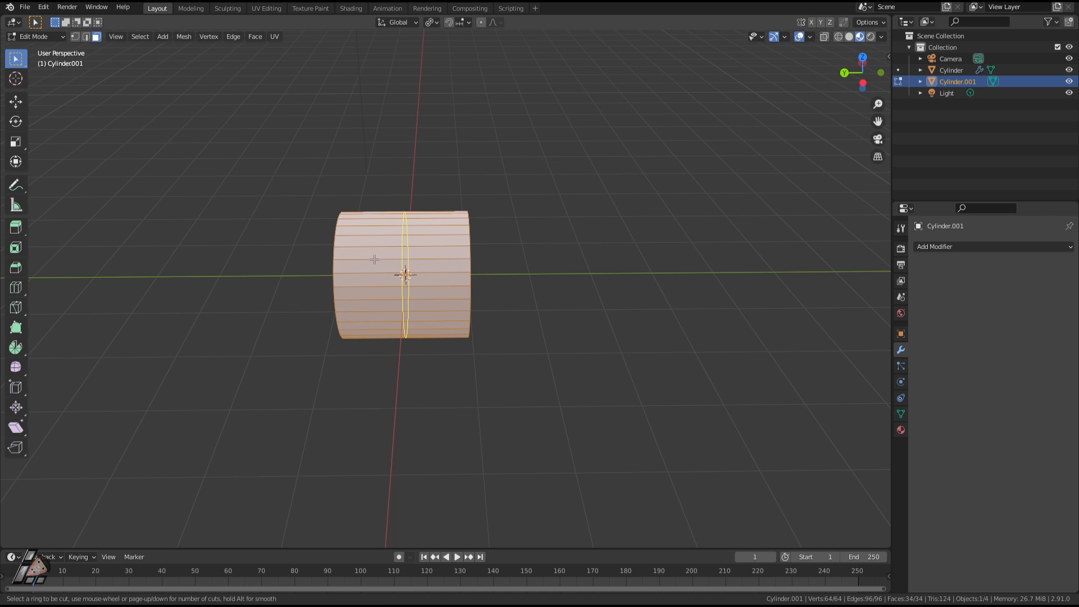
{"action": "left_click", "coordinate": [405, 275]}
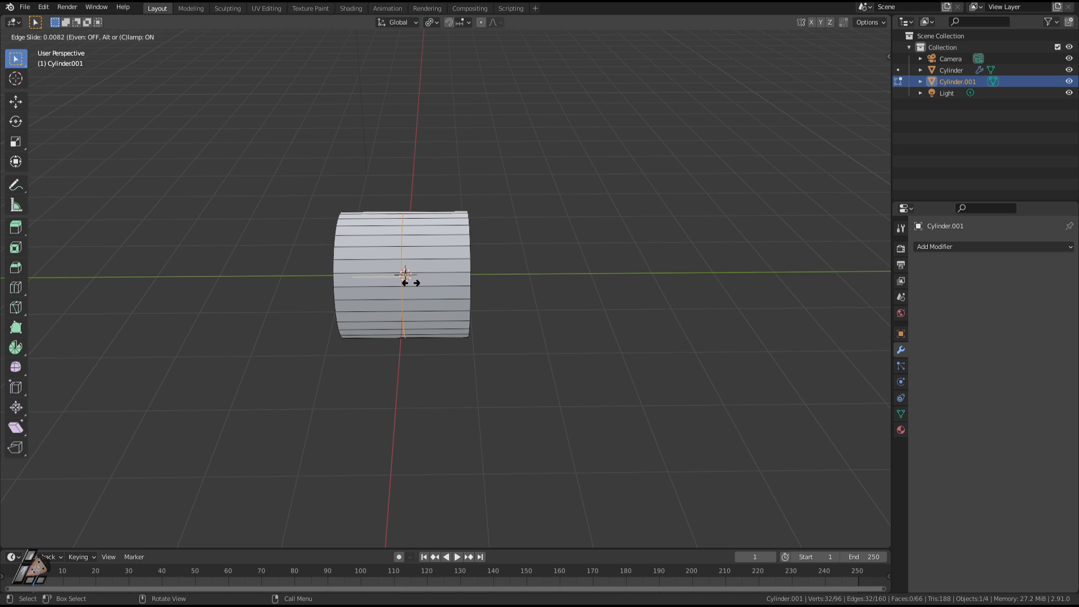
{"action": "left_click", "coordinate": [411, 283]}
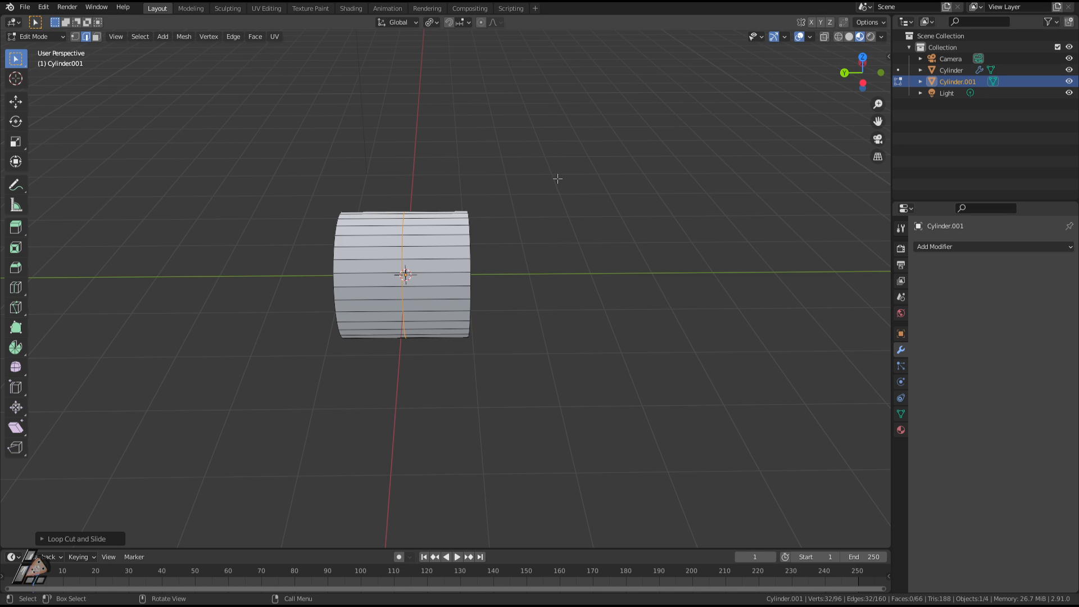
Step: Display the cylinder in wireframe with vertex selection and nothing selected, seen from the top view
{"action": "left_click", "coordinate": [839, 37]}
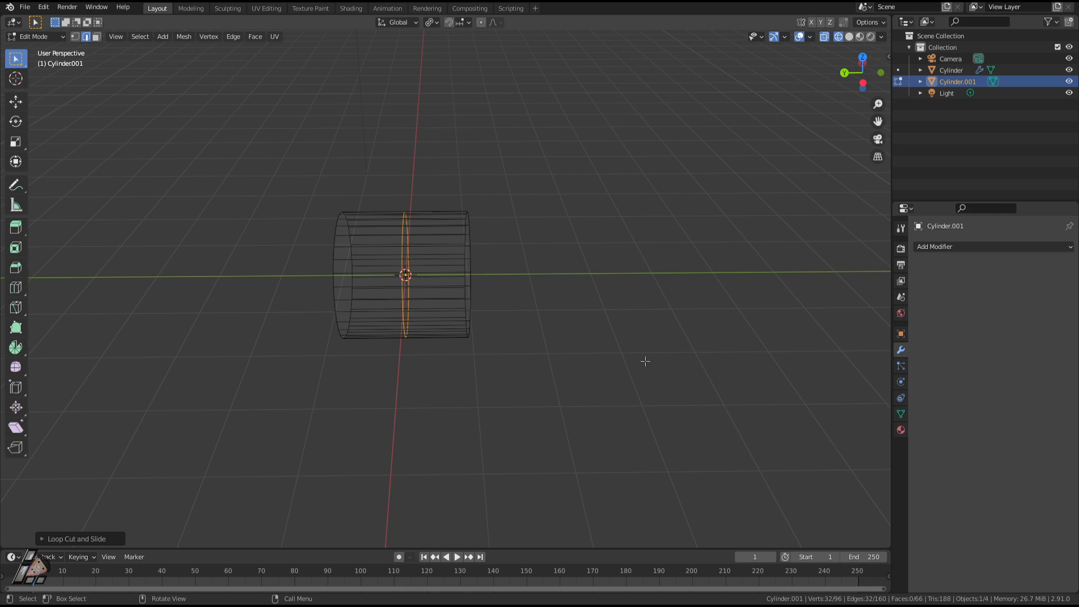
{"action": "middle_click_drag", "start_coordinate": [643, 361], "coordinate": [578, 416]}
{"action": "key", "text": "1"}
{"action": "left_click", "coordinate": [563, 433]}
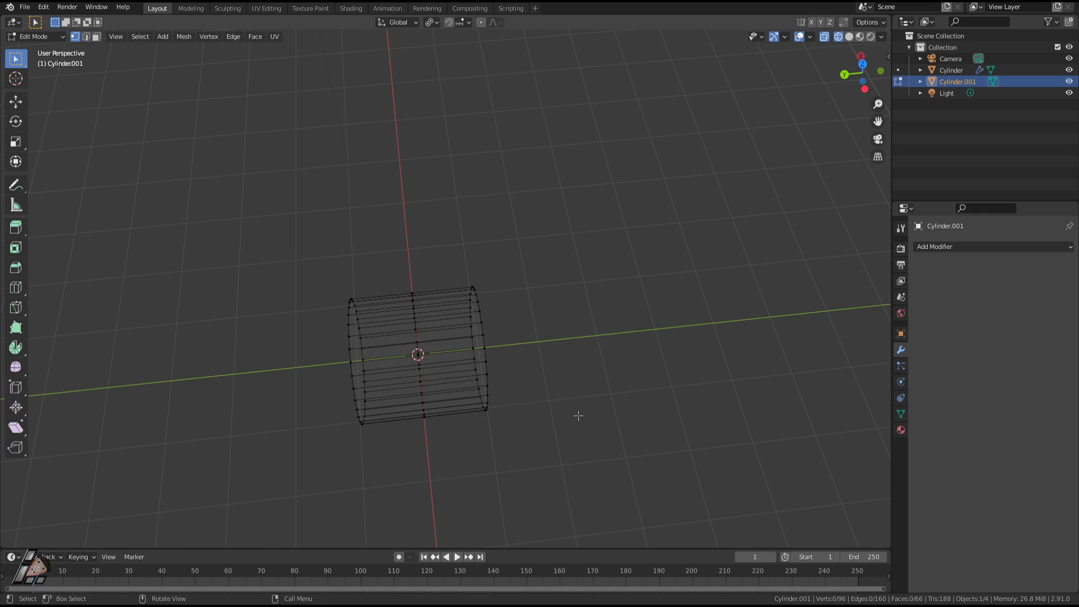
{"action": "key", "text": "KP_7"}
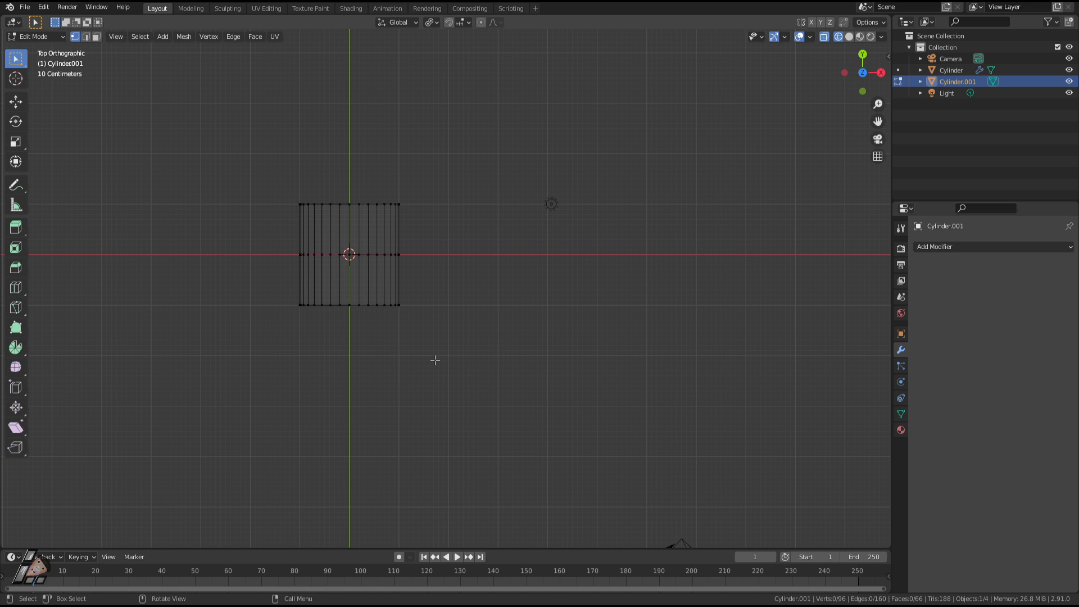
{"action": "middle_click_drag", "start_coordinate": [309, 304], "coordinate": [539, 287]}
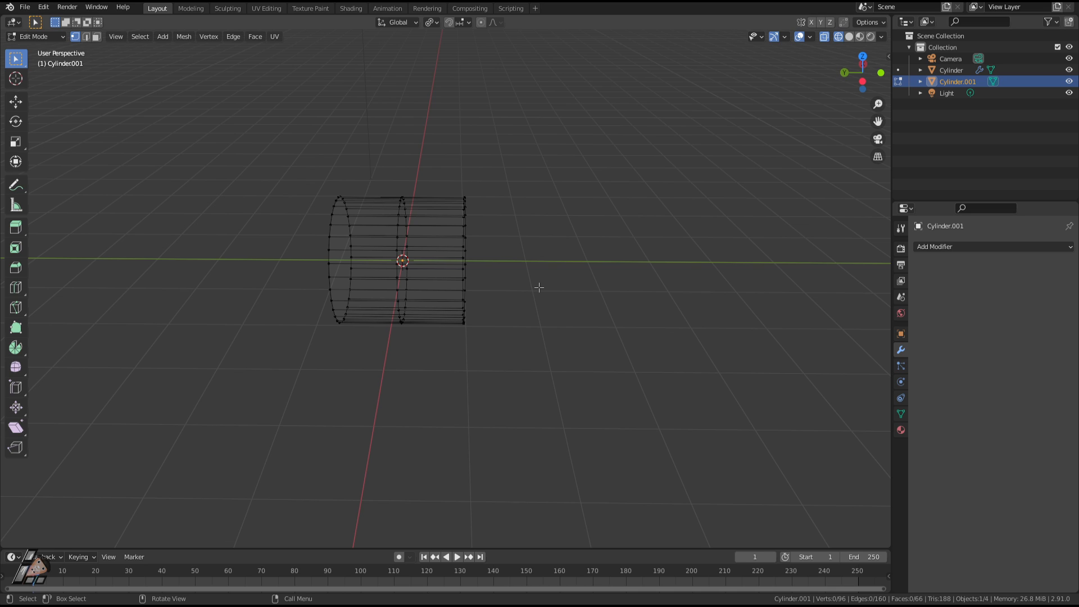
{"action": "middle_click_drag", "start_coordinate": [581, 470], "coordinate": [519, 473]}
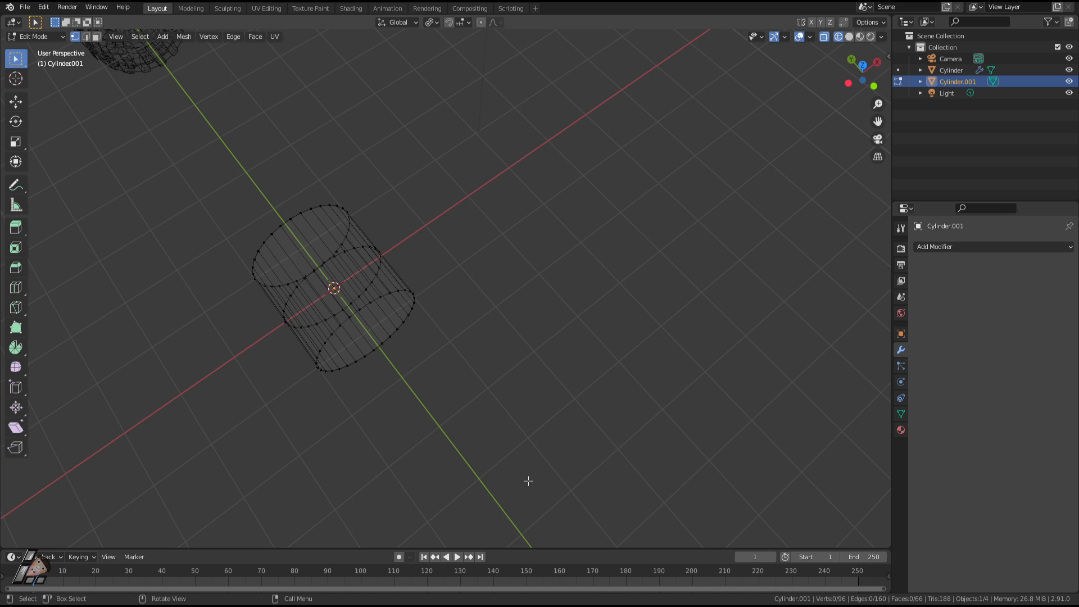
{"action": "key", "text": "KP_7"}
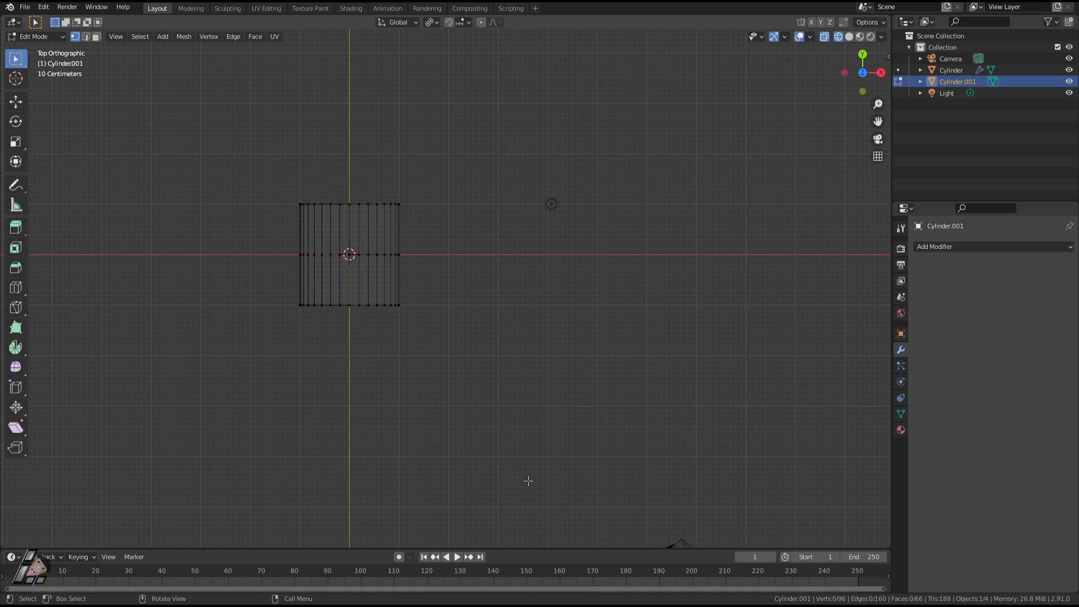
Step: Delete the end vertices on the cylinder's negative Y side and return to Material Preview shading
{"action": "scroll", "coordinate": [463, 423], "scroll_direction": "up", "scroll_amount": 3}
{"action": "scroll", "coordinate": [470, 405], "scroll_direction": "down", "scroll_amount": 3}
{"action": "scroll", "coordinate": [441, 342], "scroll_direction": "down", "scroll_amount": 1}
{"action": "scroll", "coordinate": [406, 333], "scroll_direction": "up", "scroll_amount": 2}
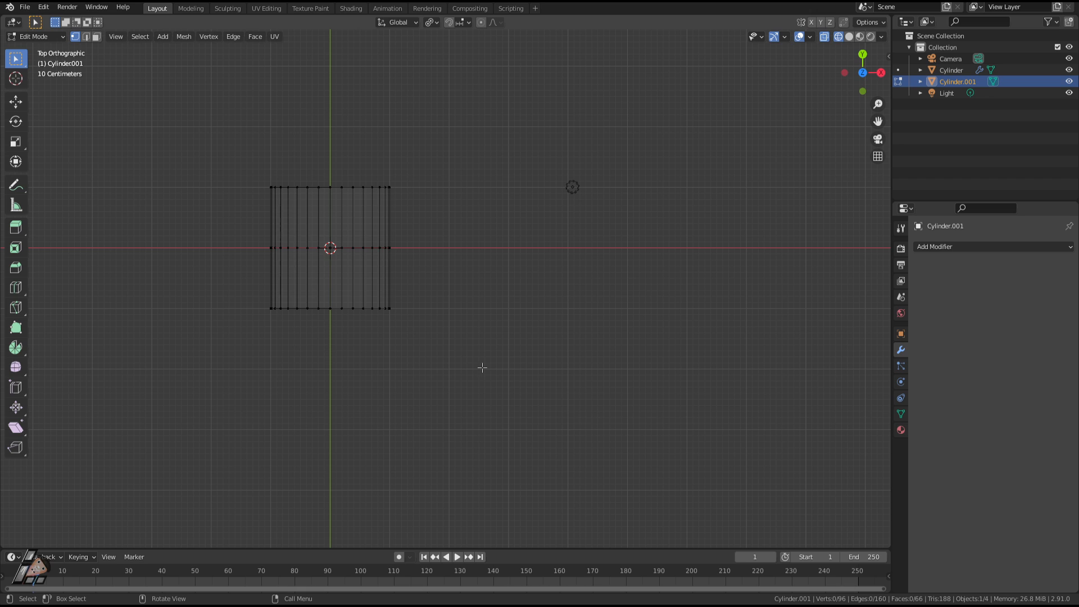
{"action": "left_click_drag", "start_coordinate": [481, 367], "coordinate": [219, 295]}
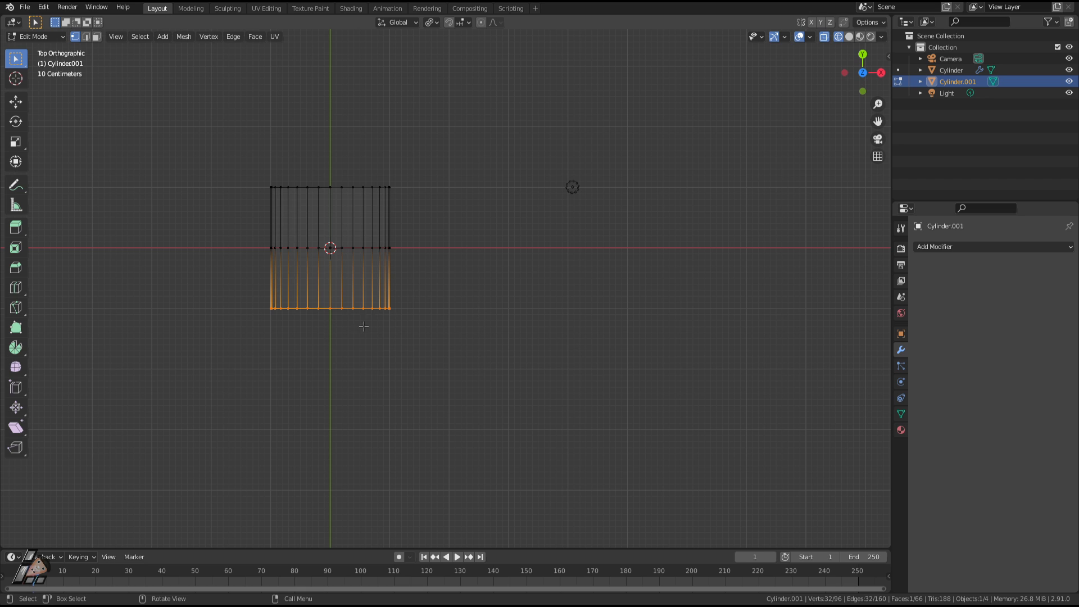
{"action": "key", "text": "x"}
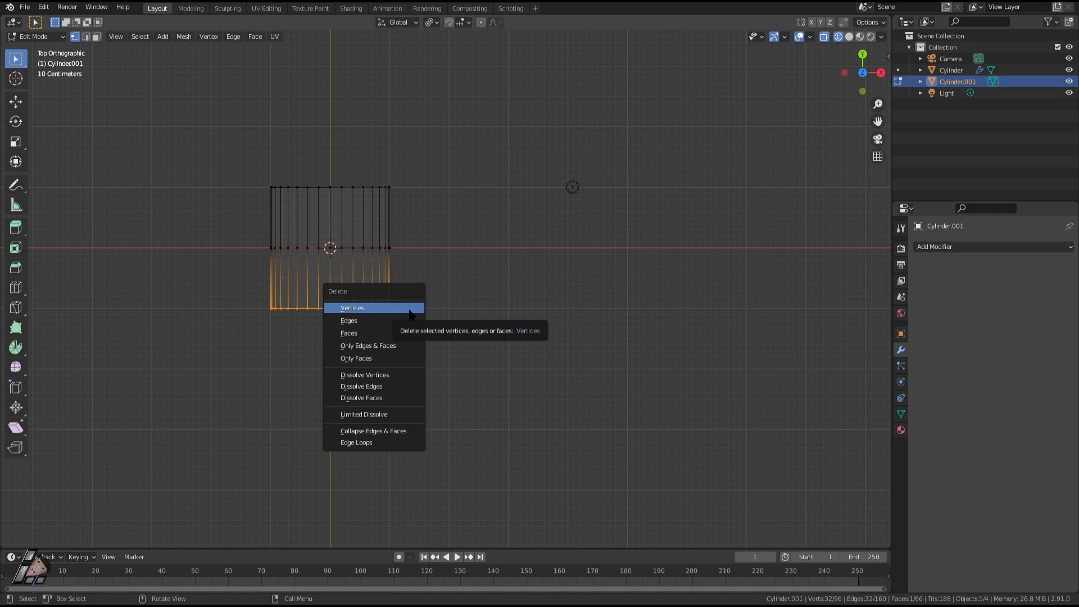
{"action": "left_click", "coordinate": [410, 314]}
{"action": "middle_click_drag", "start_coordinate": [258, 395], "coordinate": [382, 332]}
{"action": "left_click", "coordinate": [860, 37]}
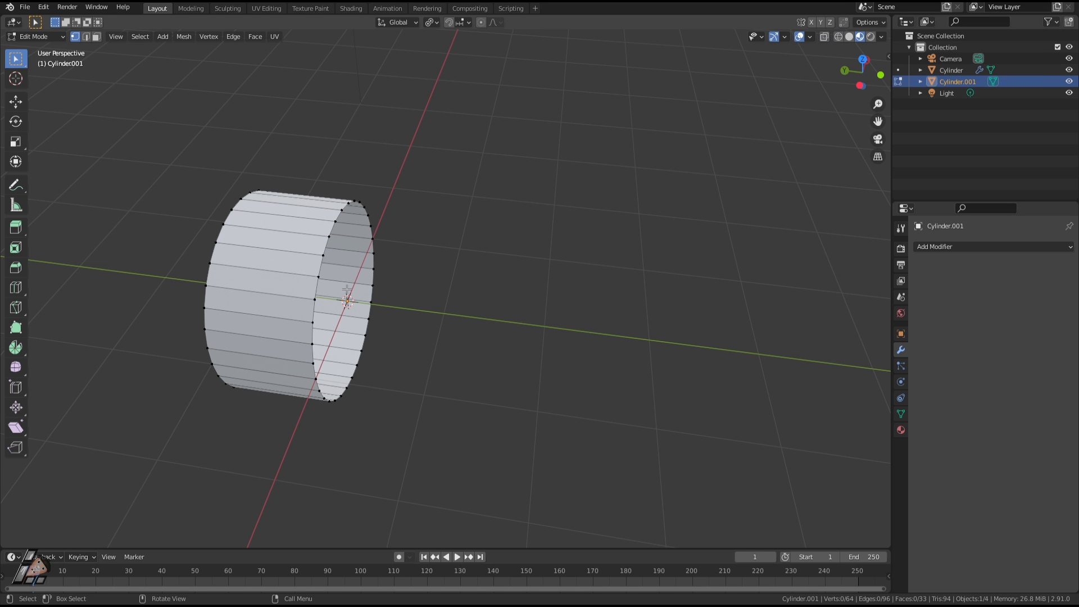
{"action": "middle_click_drag", "start_coordinate": [351, 263], "coordinate": [878, 255]}
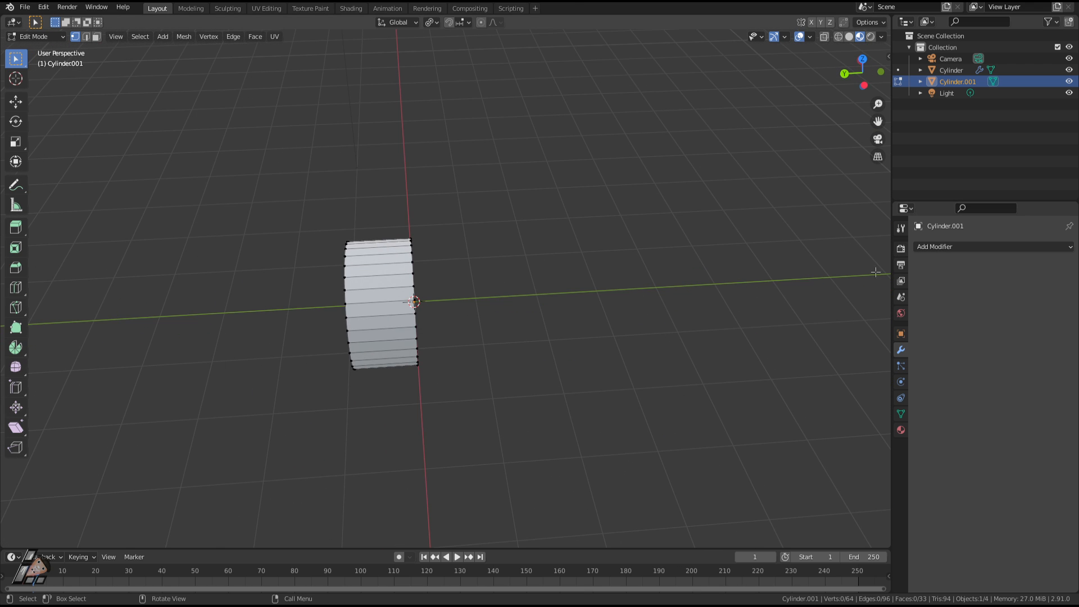
Step: Add a Mirror modifier to the half cylinder and mirror it along the Z axis only
{"action": "left_click", "coordinate": [938, 247]}
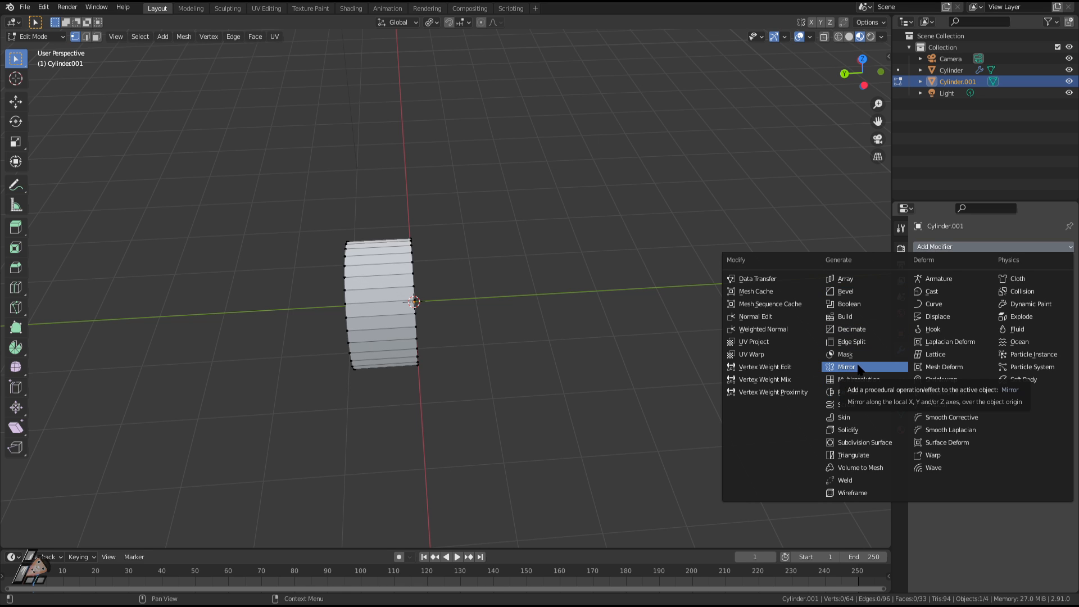
{"action": "left_click", "coordinate": [938, 247]}
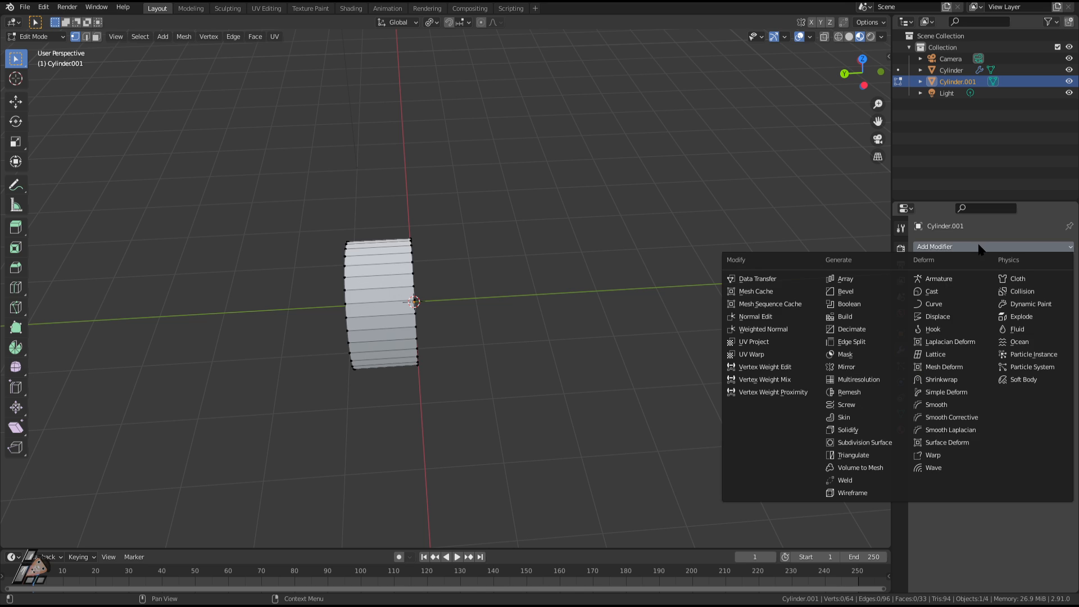
{"action": "left_click", "coordinate": [849, 367]}
{"action": "key", "text": "Tab"}
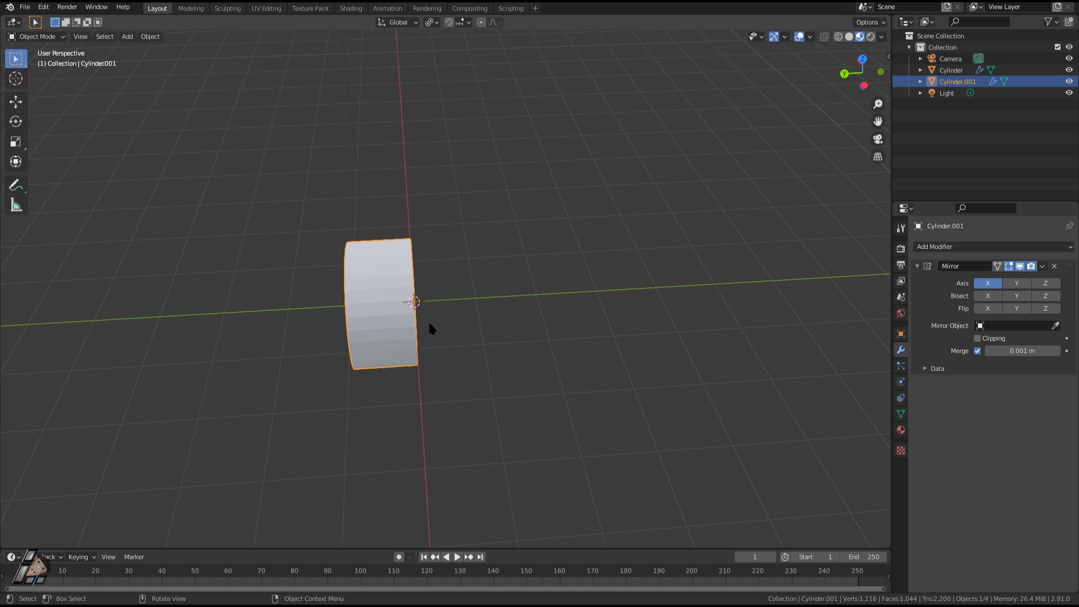
{"action": "left_click", "coordinate": [1020, 283]}
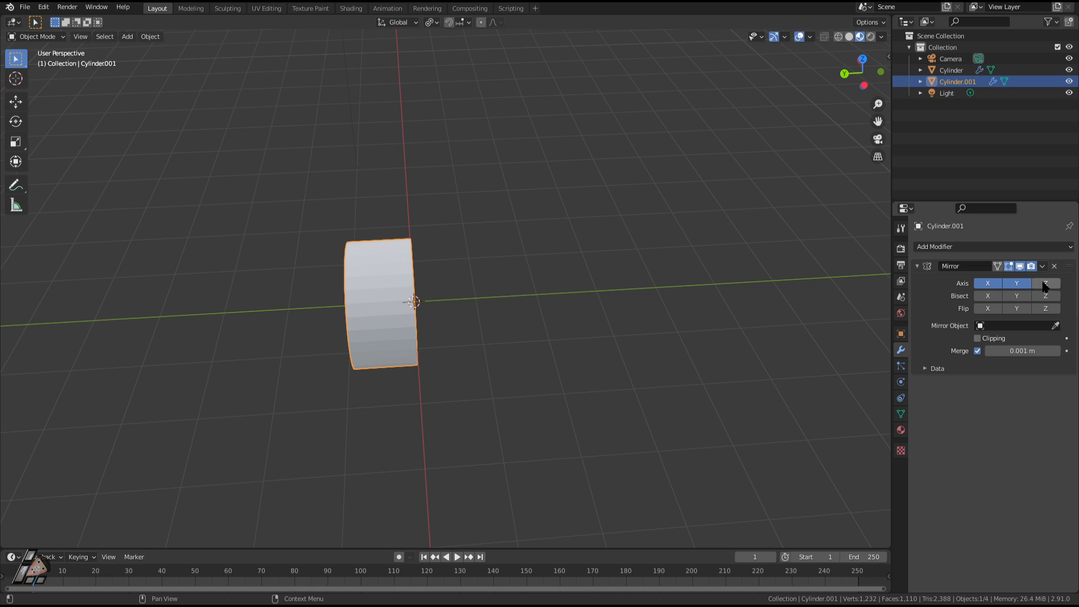
{"action": "left_click", "coordinate": [1044, 284]}
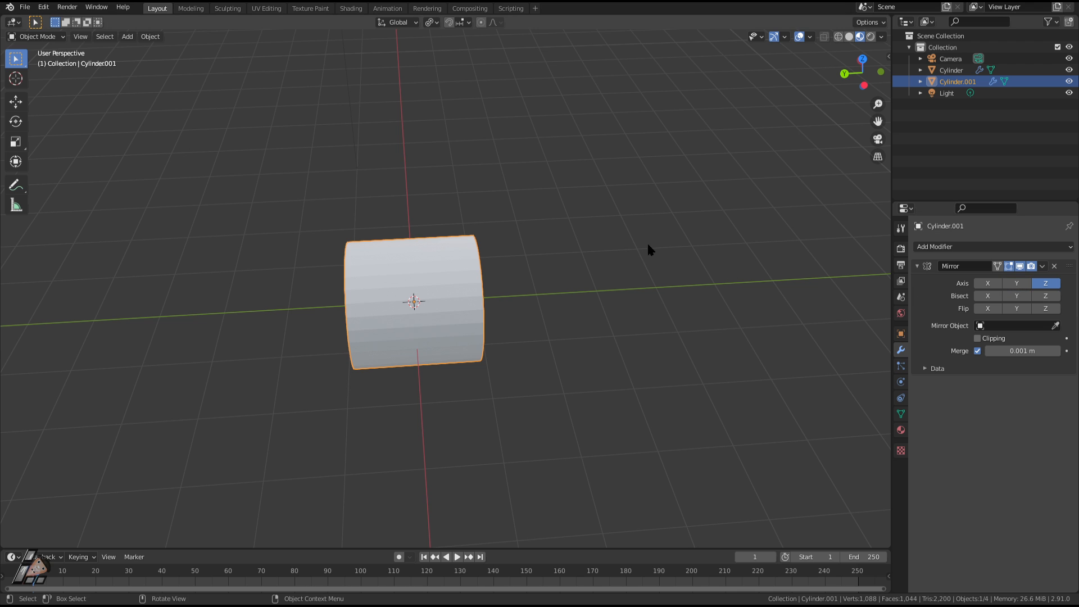
Step: Switch to Rendered shading and compare the mirrored cylinder in Object Mode and Edit Mode
{"action": "middle_click_drag", "start_coordinate": [642, 245], "coordinate": [640, 252]}
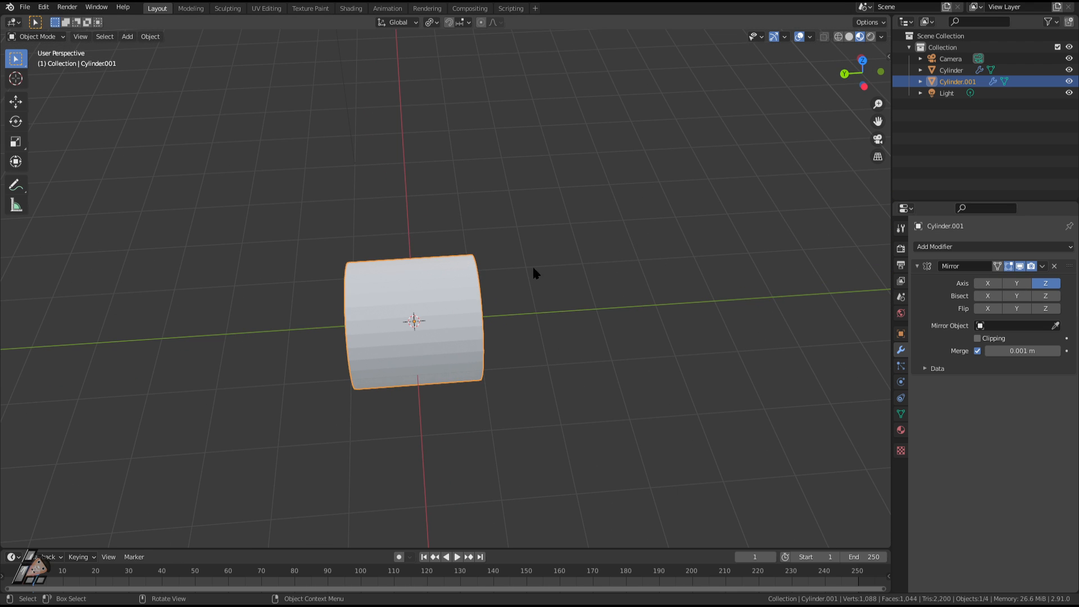
{"action": "middle_click_drag", "start_coordinate": [533, 273], "coordinate": [590, 303]}
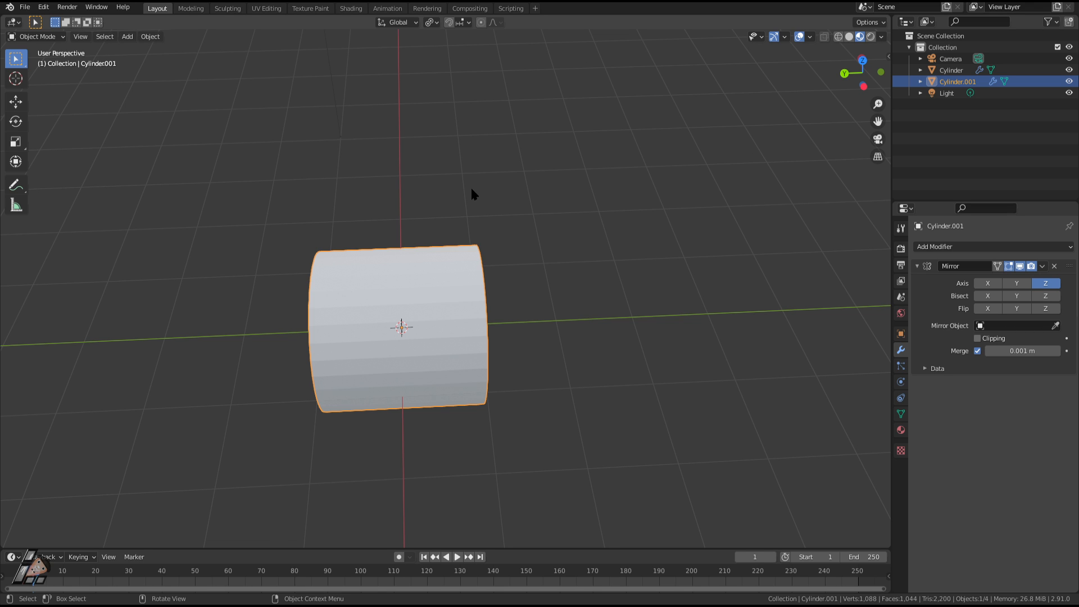
{"action": "middle_click_drag", "start_coordinate": [371, 369], "coordinate": [623, 314]}
{"action": "key", "text": "Tab"}
{"action": "key", "text": "Tab"}
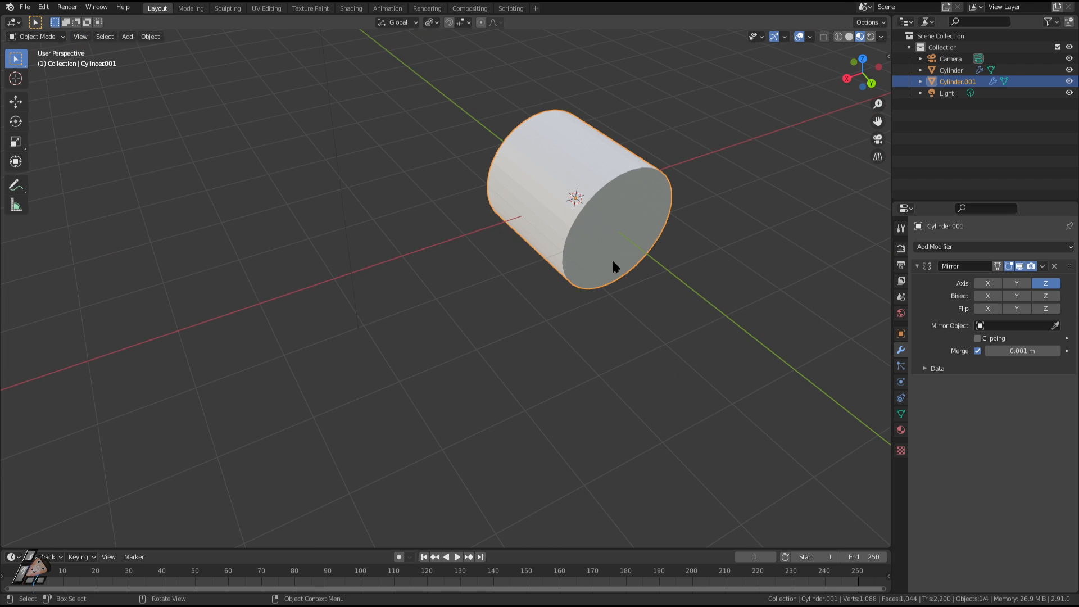
{"action": "left_click", "coordinate": [871, 37]}
{"action": "middle_click_drag", "start_coordinate": [675, 185], "coordinate": [347, 310]}
{"action": "key", "text": "Tab"}
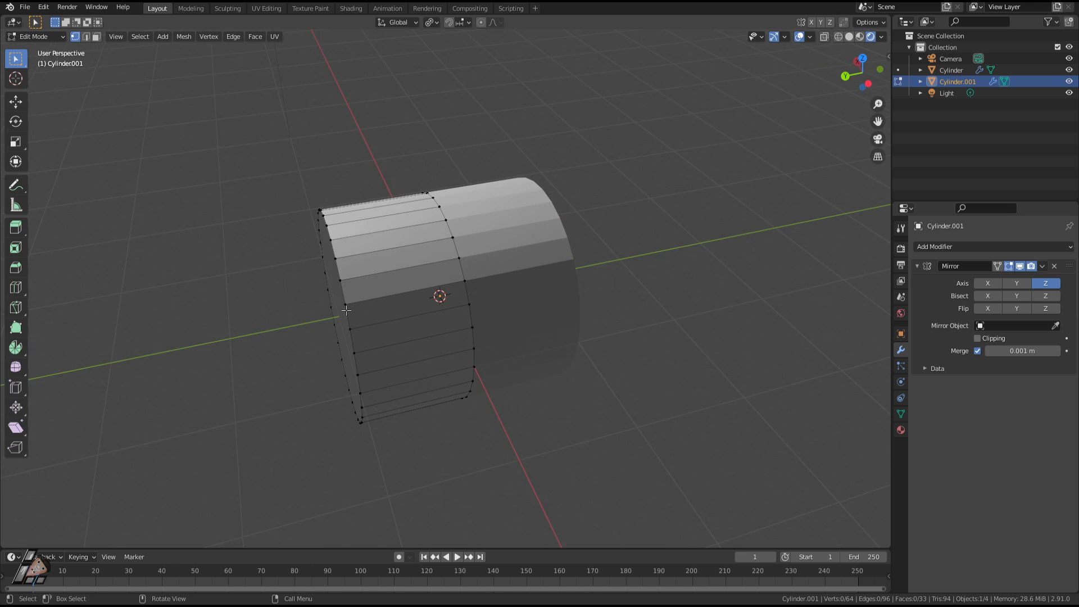
{"action": "key", "text": "Tab"}
{"action": "middle_click_drag", "start_coordinate": [464, 416], "coordinate": [482, 355]}
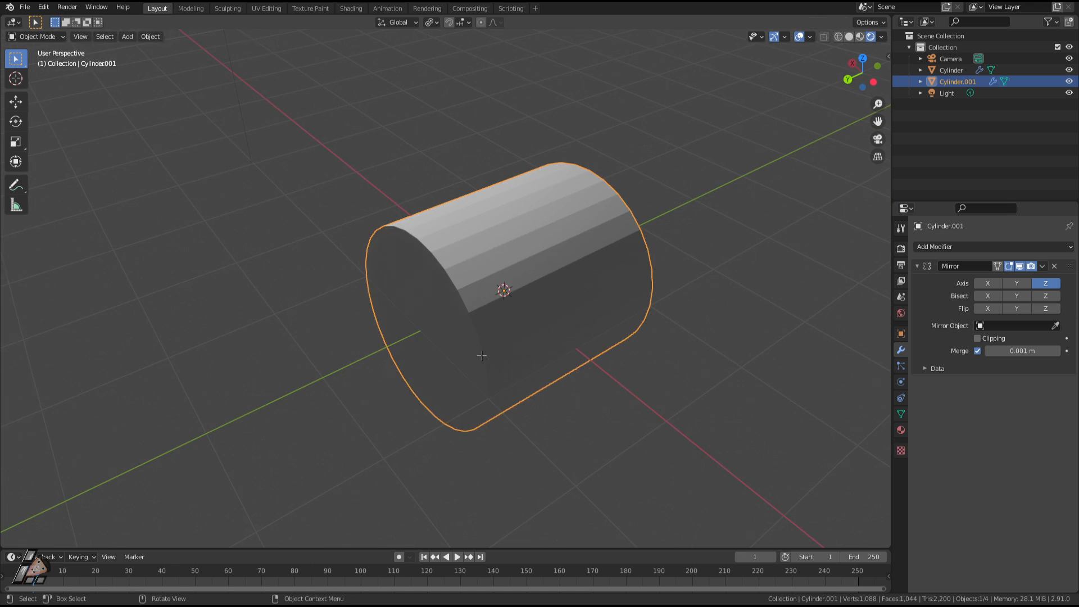
Step: Enter Edit Mode with face selection and select individual side faces of the cylinder's original half
{"action": "key", "text": "Tab"}
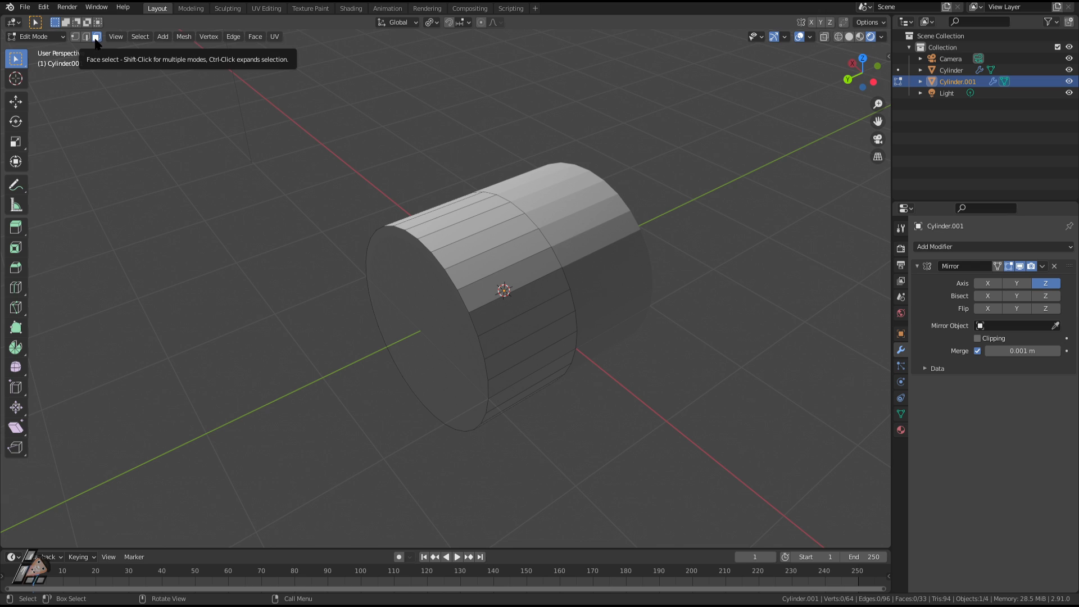
{"action": "left_click", "coordinate": [433, 281]}
{"action": "left_click", "coordinate": [506, 268]}
{"action": "left_click", "coordinate": [464, 213]}
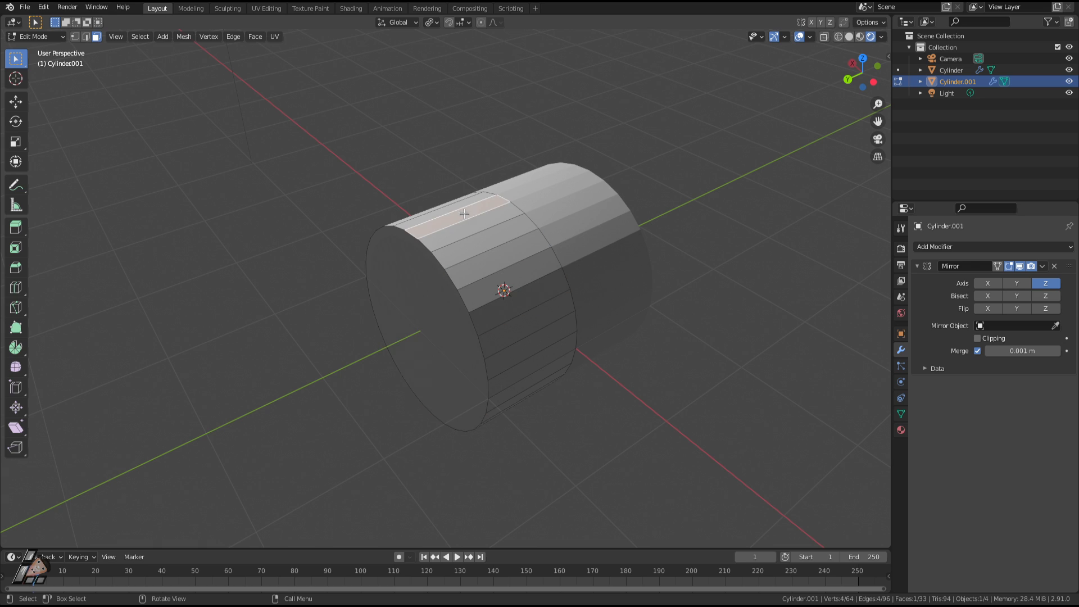
{"action": "left_click", "coordinate": [495, 268]}
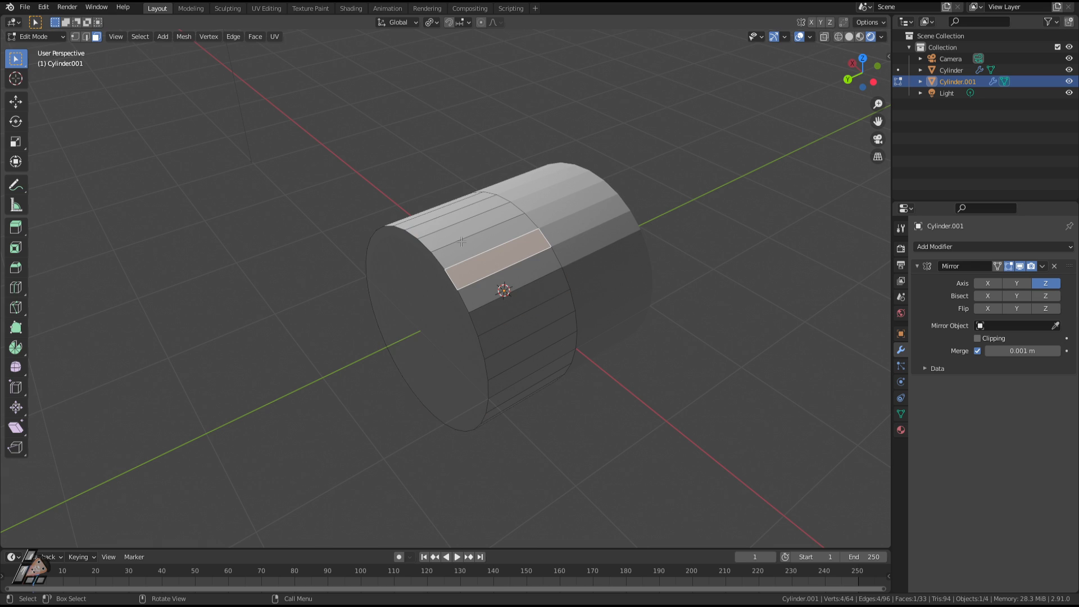
Step: Switch to vertex selection and select a single vertex on the rim of the cylinder's end cap
{"action": "left_click", "coordinate": [74, 37]}
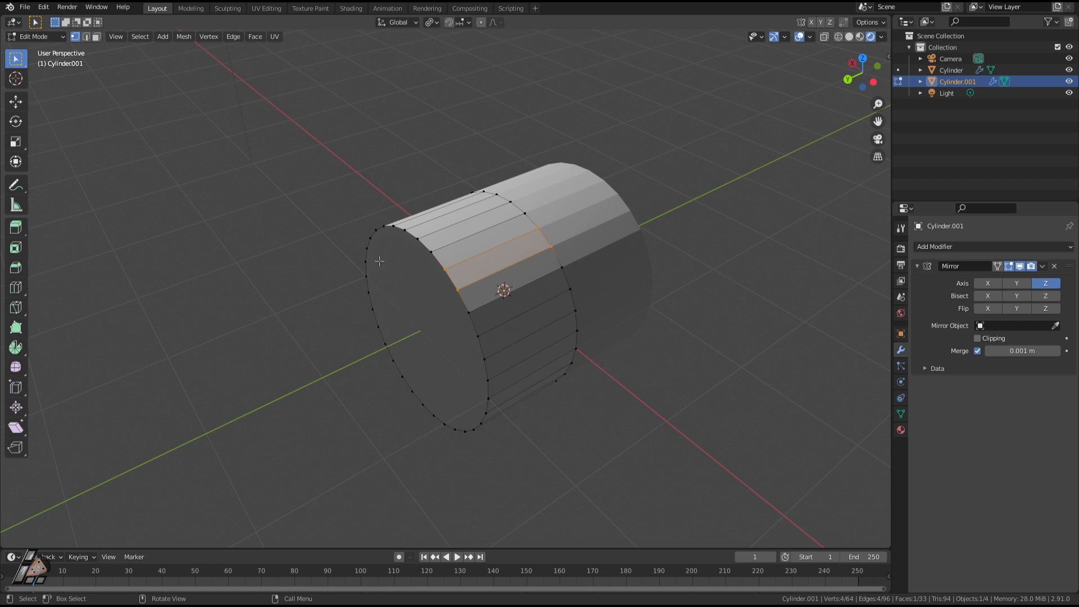
{"action": "middle_click_drag", "start_coordinate": [360, 315], "coordinate": [335, 349]}
{"action": "left_click", "coordinate": [349, 302]}
{"action": "left_click", "coordinate": [325, 326]}
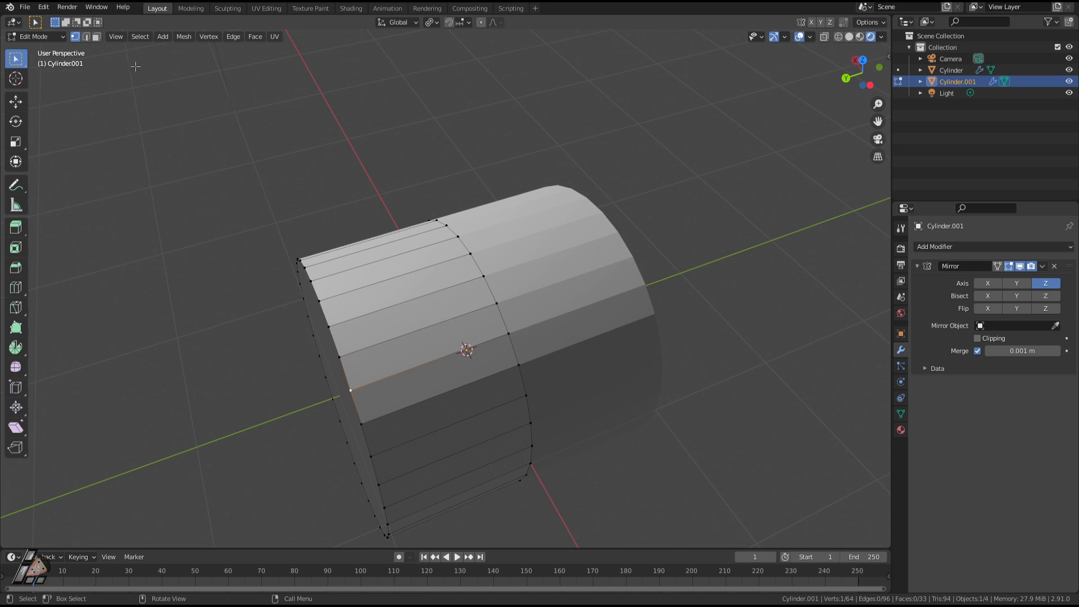
Step: Cycle through the edge, face and vertex selection modes, finishing in face selection with one side face selected
{"action": "left_click", "coordinate": [86, 37]}
{"action": "key", "text": "3"}
{"action": "key", "text": "2"}
{"action": "key", "text": "1"}
{"action": "key", "text": "3"}
{"action": "left_click", "coordinate": [434, 348]}
{"action": "middle_click_drag", "start_coordinate": [458, 369], "coordinate": [671, 450]}
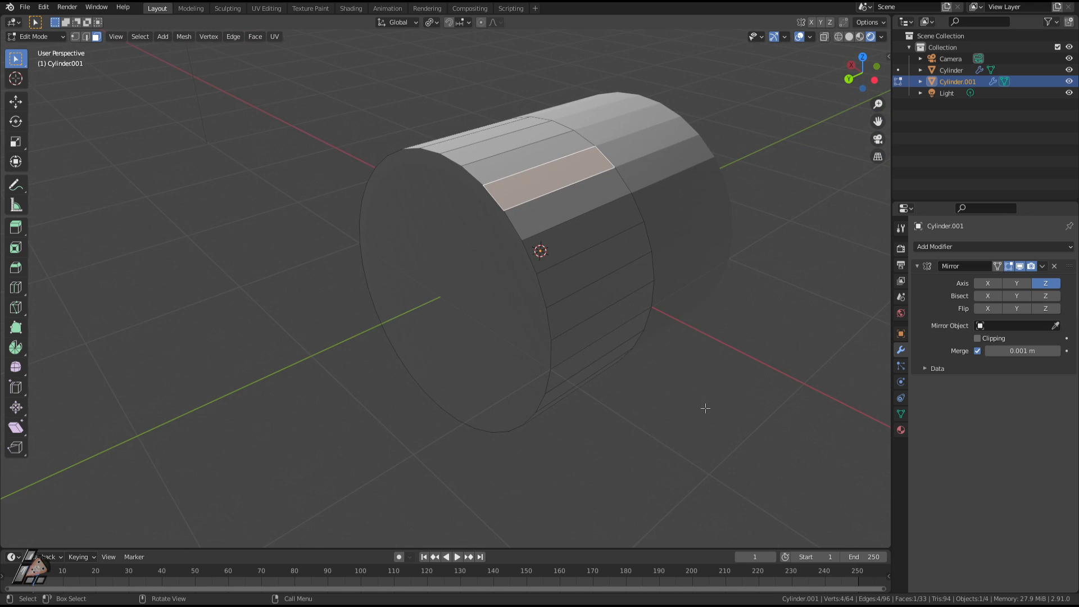
{"action": "middle_click_drag", "start_coordinate": [655, 398], "coordinate": [520, 360]}
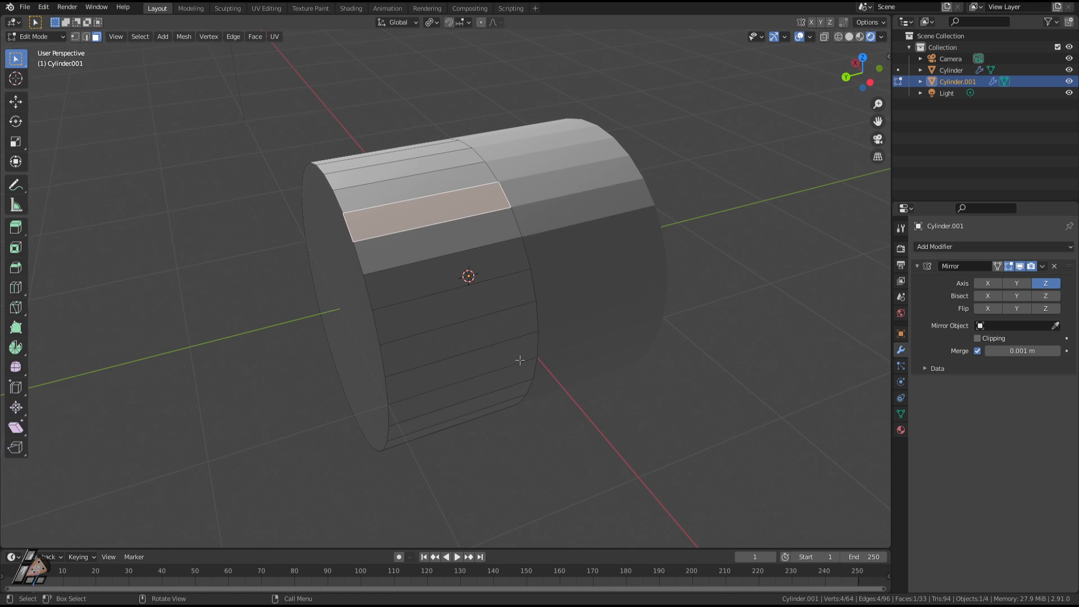
Step: Select the end cap face of the cylinder's original half and try moving it, cancelling the move
{"action": "left_click", "coordinate": [348, 290]}
{"action": "middle_click_drag", "start_coordinate": [347, 291], "coordinate": [398, 316]}
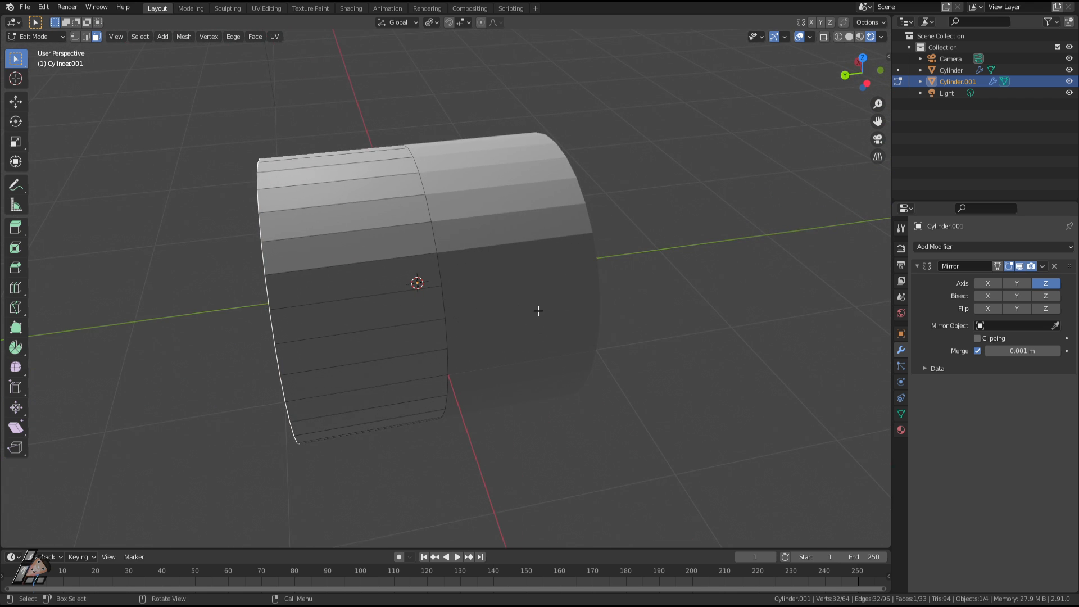
{"action": "mouse_move", "coordinate": [534, 311]}
{"action": "middle_mouse_down"}
{"action": "mouse_move", "coordinate": [548, 323]}
{"action": "mouse_move", "coordinate": [568, 304]}
{"action": "mouse_move", "coordinate": [546, 301]}
{"action": "middle_mouse_up"}
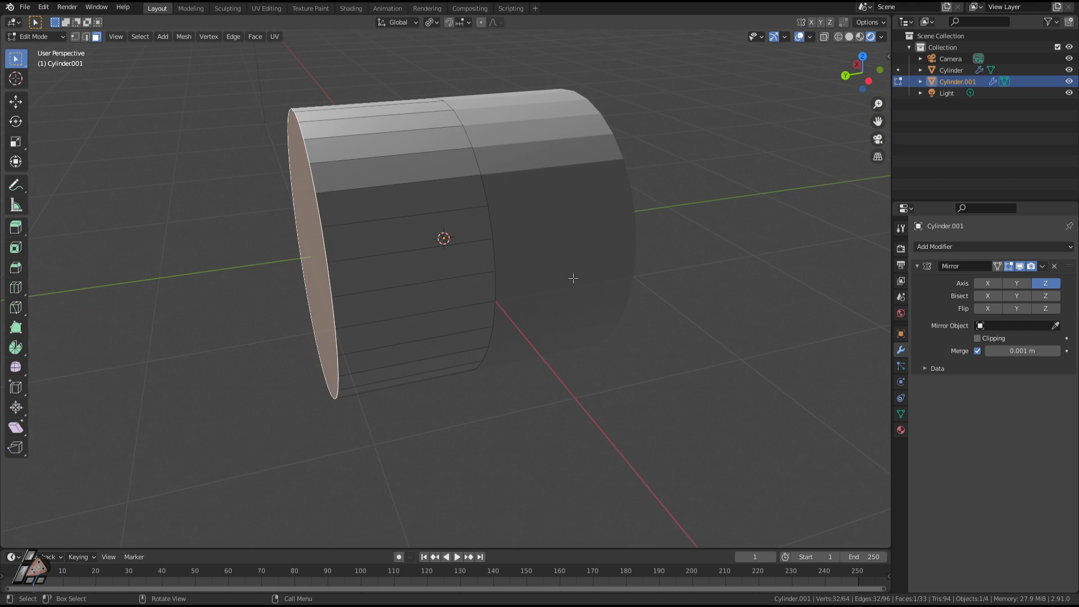
{"action": "key", "text": "g"}
{"action": "key", "text": "Escape"}
{"action": "middle_click_drag", "start_coordinate": [579, 275], "coordinate": [380, 276]}
{"action": "middle_click_drag", "start_coordinate": [538, 286], "coordinate": [531, 280]}
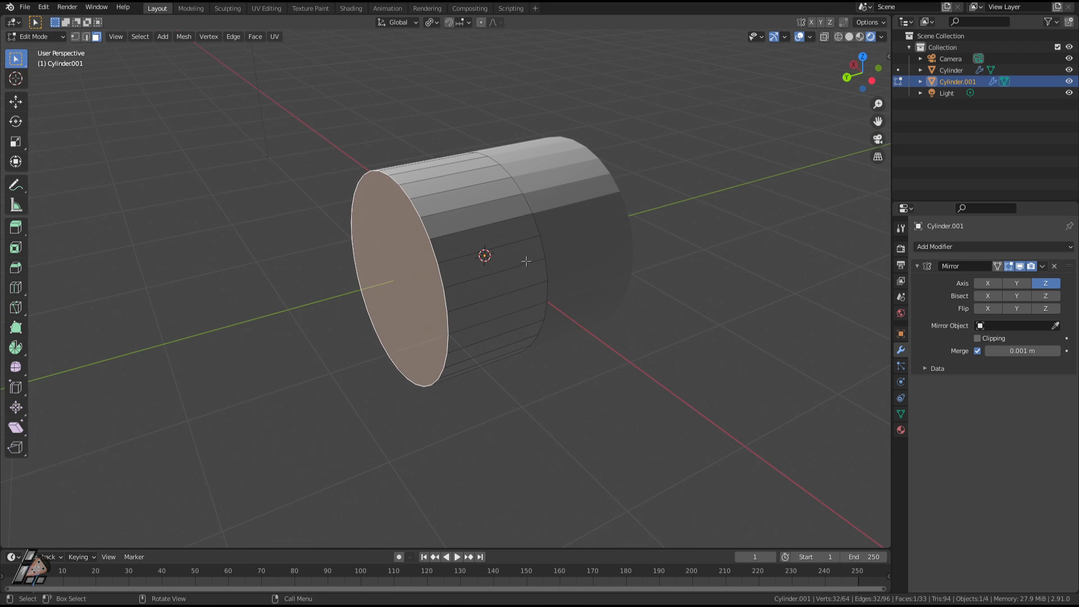
{"action": "key", "text": "g"}
{"action": "key", "text": "x"}
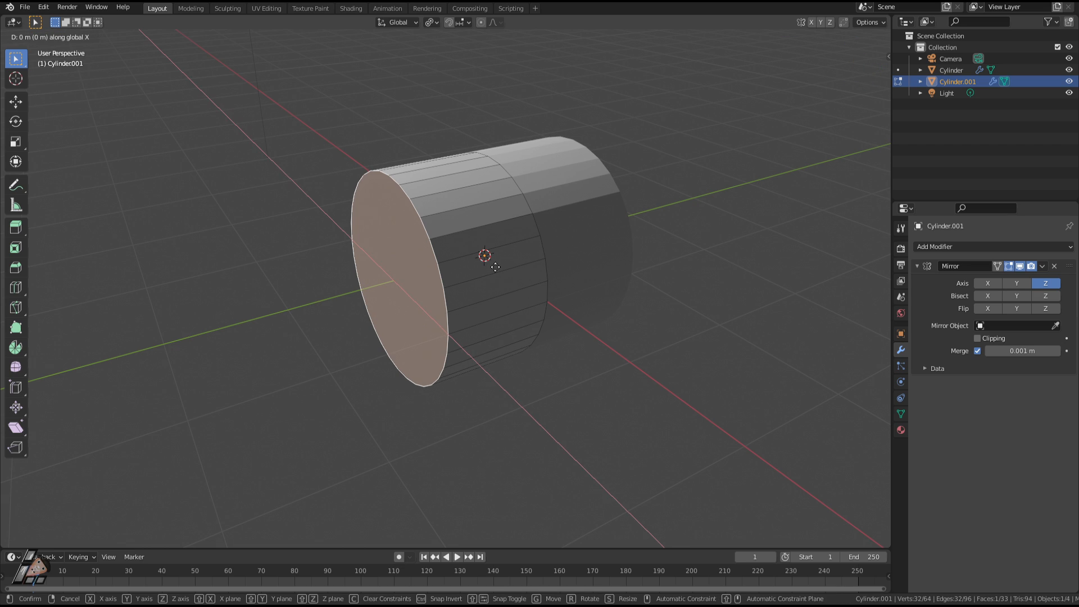
{"action": "right_click", "coordinate": [495, 267]}
Step: Move the end cap face inward along the global Y axis and adjust its position with the Move tool
{"action": "key", "text": "g"}
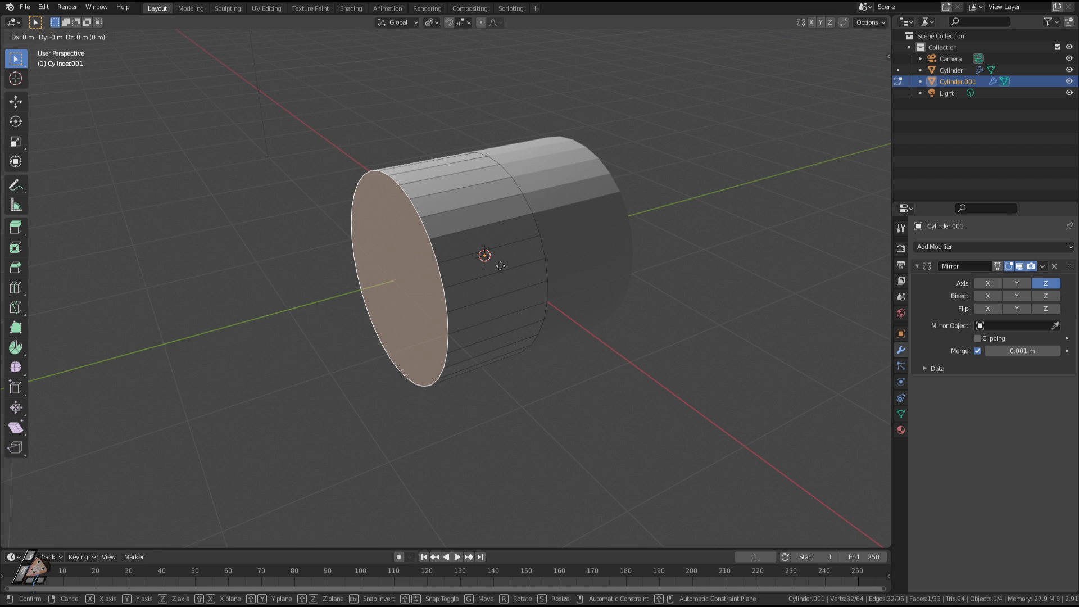
{"action": "key", "text": "y"}
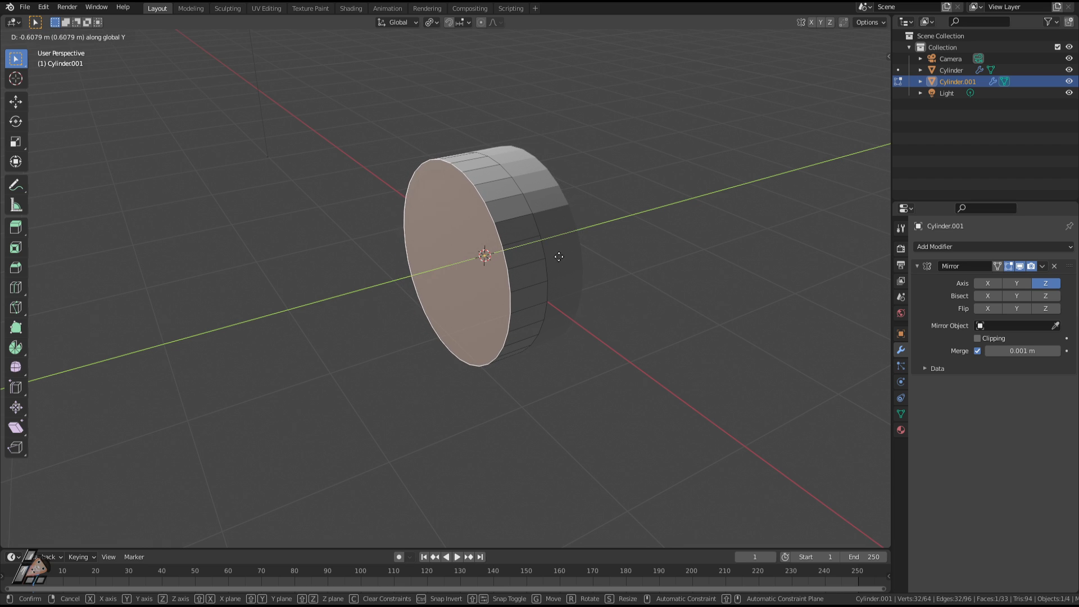
{"action": "left_click", "coordinate": [517, 262]}
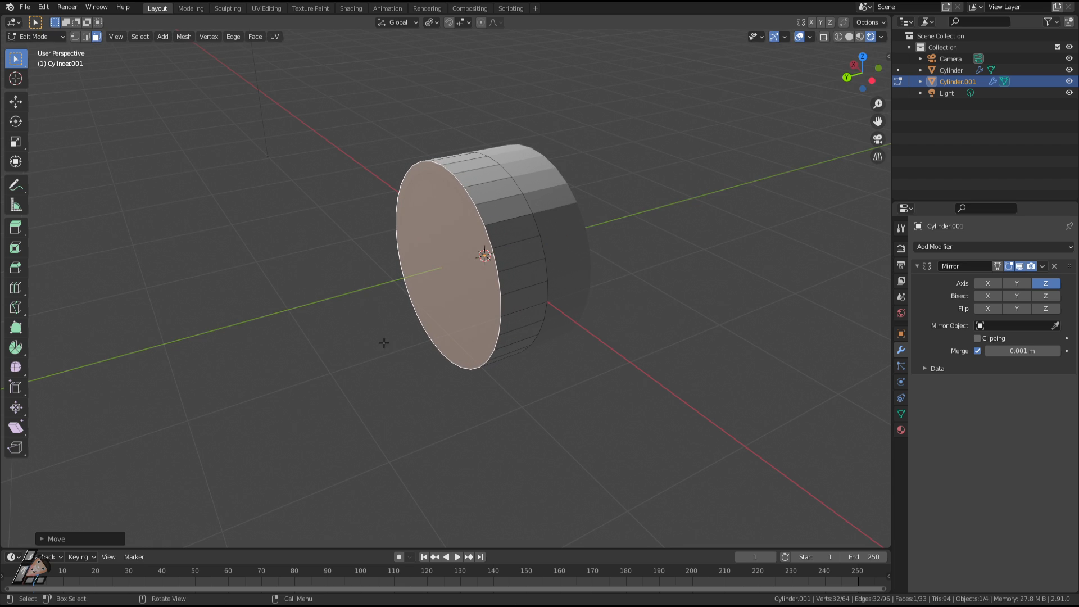
{"action": "left_click", "coordinate": [17, 103]}
{"action": "left_click_drag", "start_coordinate": [416, 282], "coordinate": [404, 301]}
{"action": "middle_click_drag", "start_coordinate": [404, 301], "coordinate": [405, 366]}
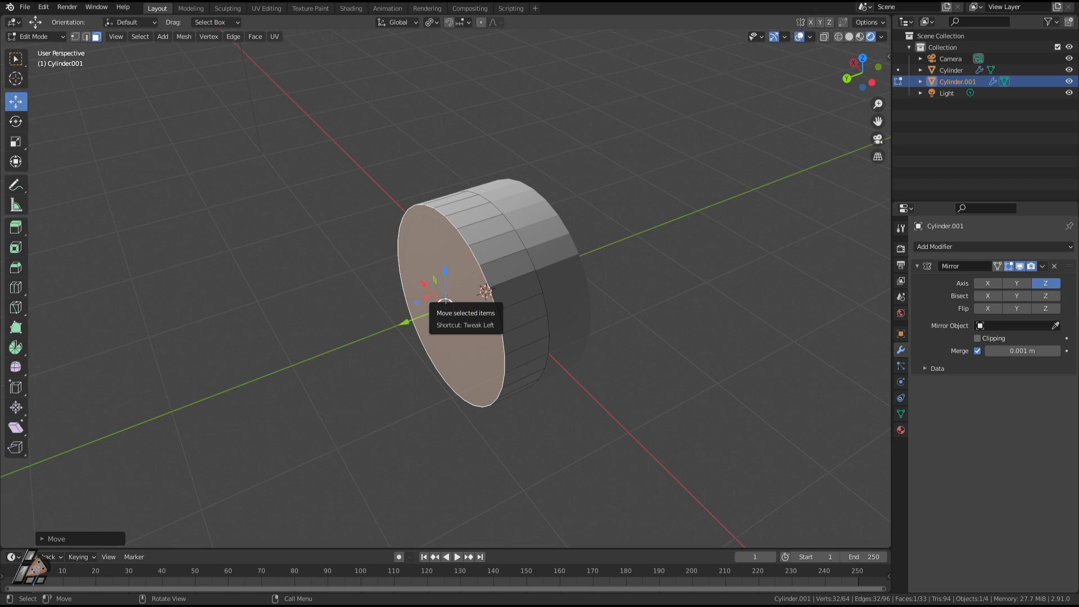
Step: Try extruding the end cap face and undo the extrusion
{"action": "middle_click_drag", "start_coordinate": [563, 299], "coordinate": [722, 305]}
{"action": "key", "text": "e"}
{"action": "left_click", "coordinate": [561, 303]}
{"action": "key", "text": "ctrl+z"}
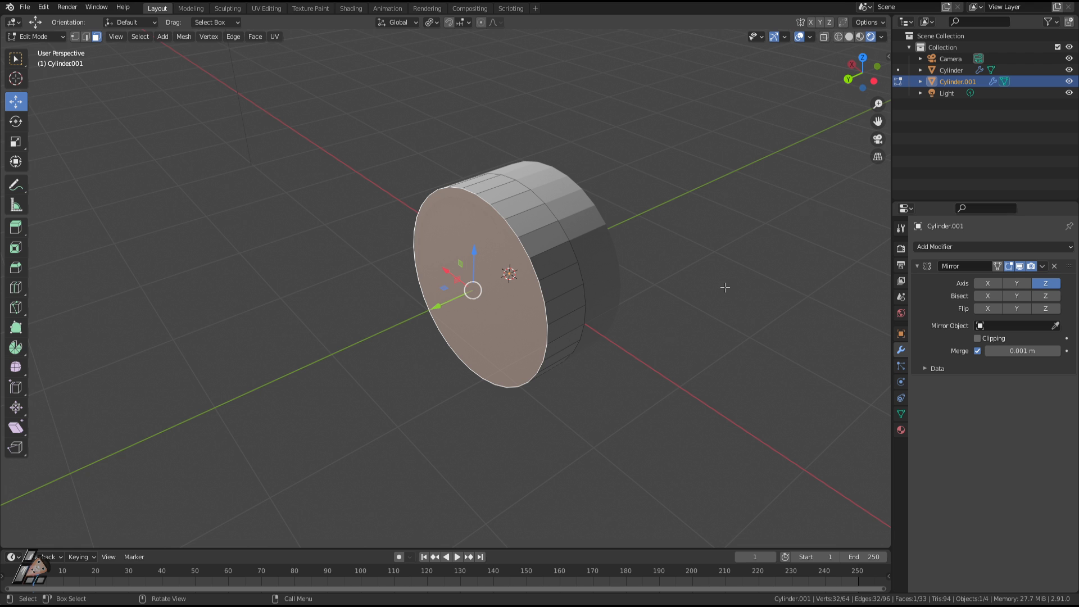
Step: Move the end cap face further inward along Y until the mirrored cylinder is only a thin disc
{"action": "middle_click_drag", "start_coordinate": [725, 287], "coordinate": [621, 274]}
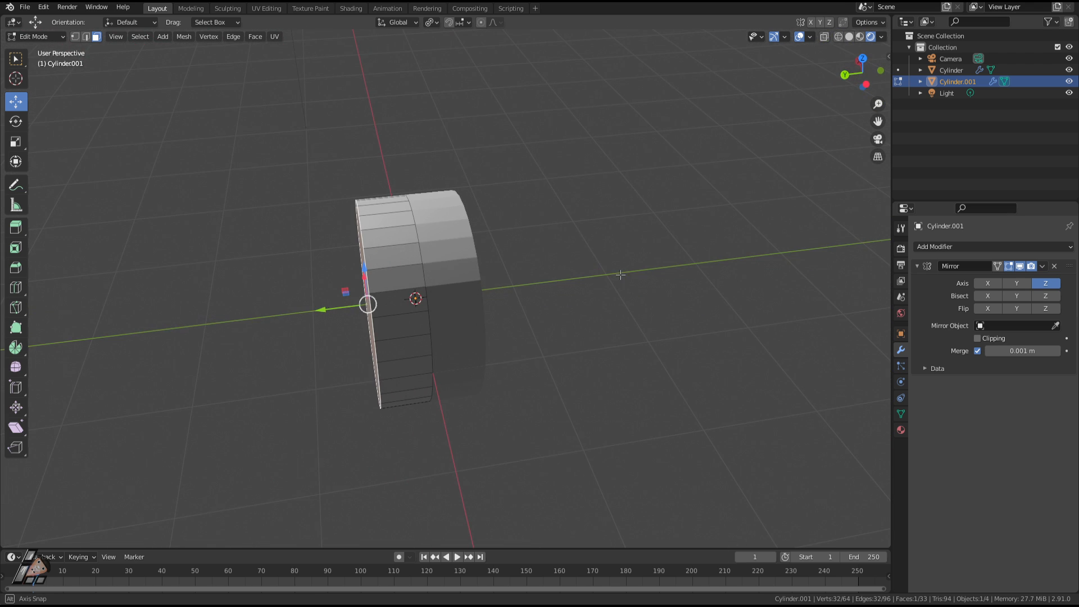
{"action": "middle_click_drag", "start_coordinate": [319, 314], "coordinate": [346, 318]}
{"action": "mouse_move", "coordinate": [369, 327]}
{"action": "left_mouse_down"}
{"action": "mouse_move", "coordinate": [379, 327]}
{"action": "mouse_move", "coordinate": [354, 337]}
{"action": "left_mouse_up"}
{"action": "scroll", "coordinate": [399, 356], "scroll_direction": "up", "scroll_amount": 2}
{"action": "middle_click_drag", "start_coordinate": [354, 337], "coordinate": [486, 302]}
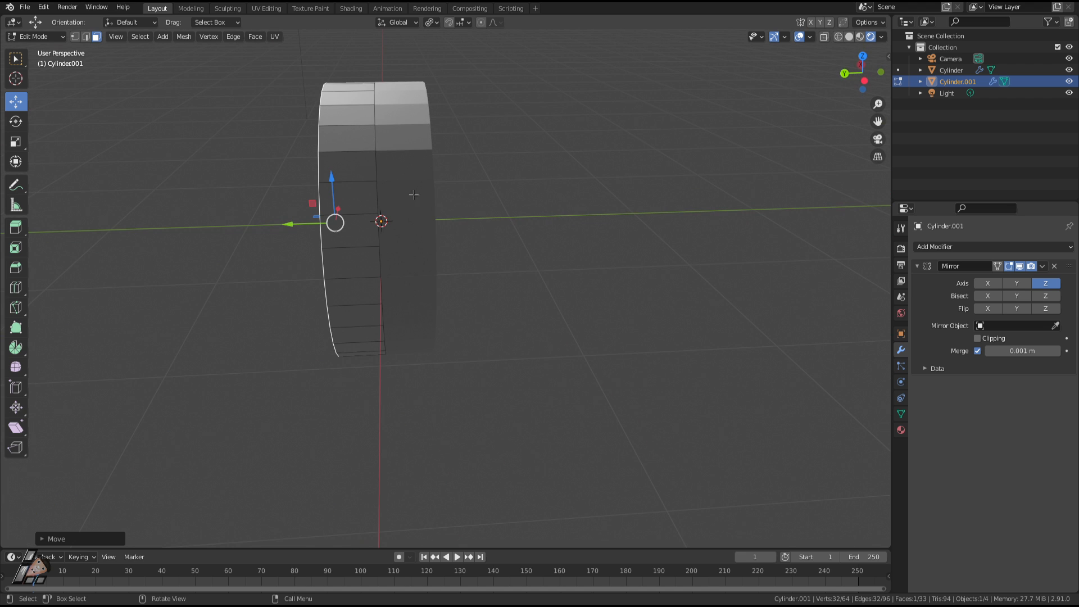
{"action": "middle_click_drag", "start_coordinate": [405, 213], "coordinate": [407, 251]}
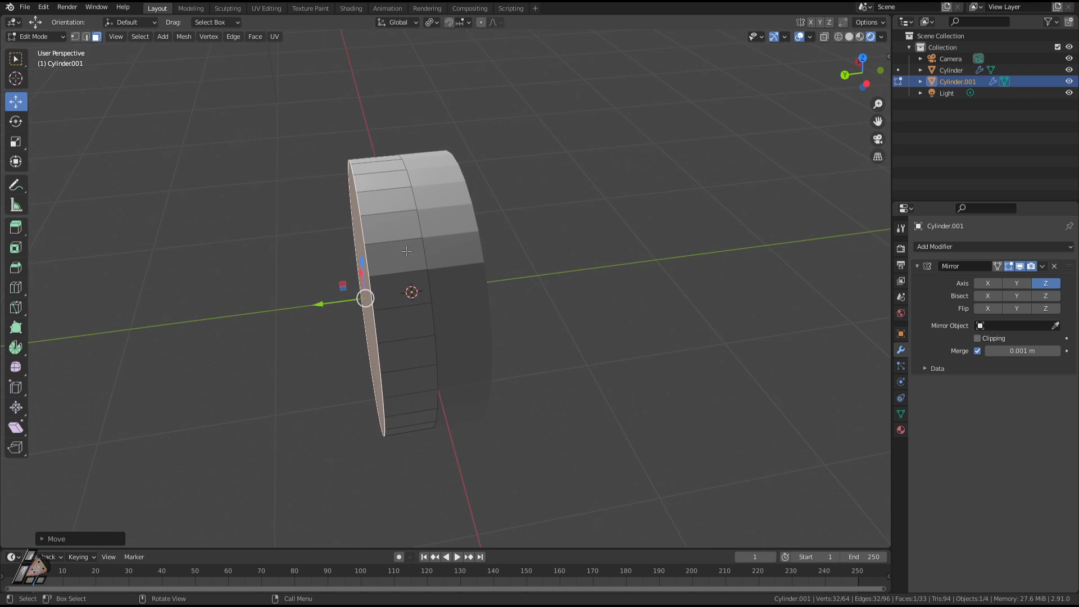
{"action": "mouse_move", "coordinate": [362, 299]}
{"action": "left_mouse_down"}
{"action": "mouse_move", "coordinate": [352, 305]}
{"action": "mouse_move", "coordinate": [361, 310]}
{"action": "left_mouse_up"}
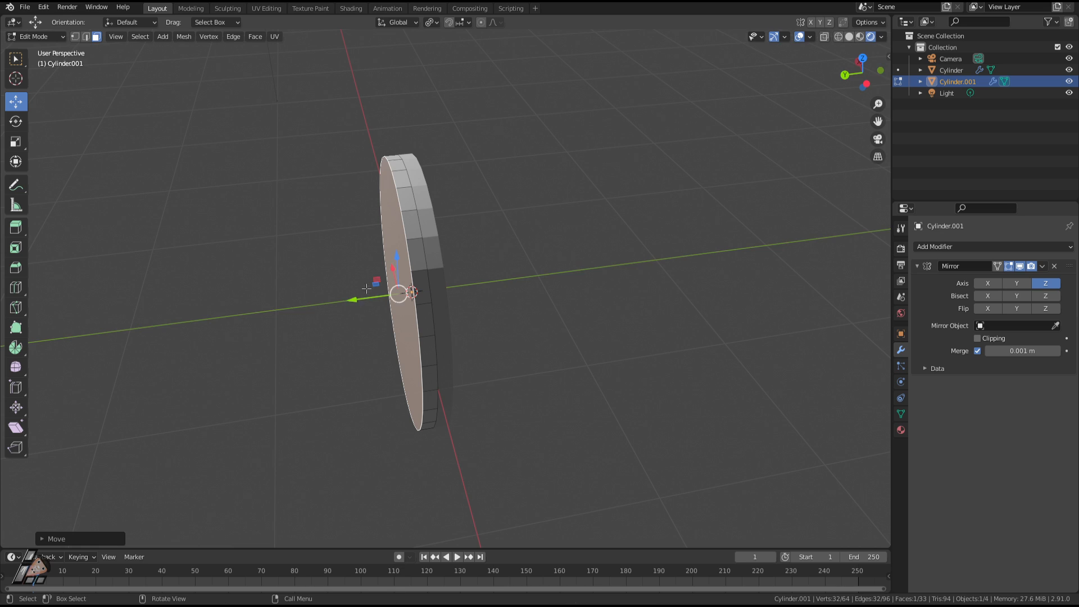
Step: Extrude the end cap face and pull it outward along Y, leaving a narrow band of side faces beside the mirror plane
{"action": "key", "text": "e"}
{"action": "right_click", "coordinate": [376, 233]}
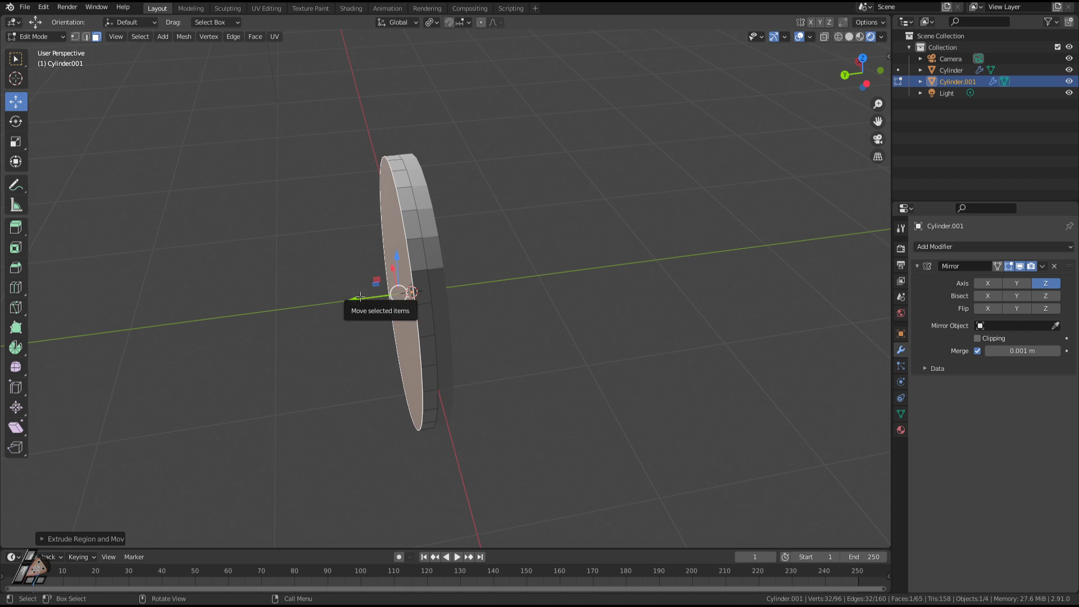
{"action": "left_click_drag", "start_coordinate": [375, 302], "coordinate": [314, 304]}
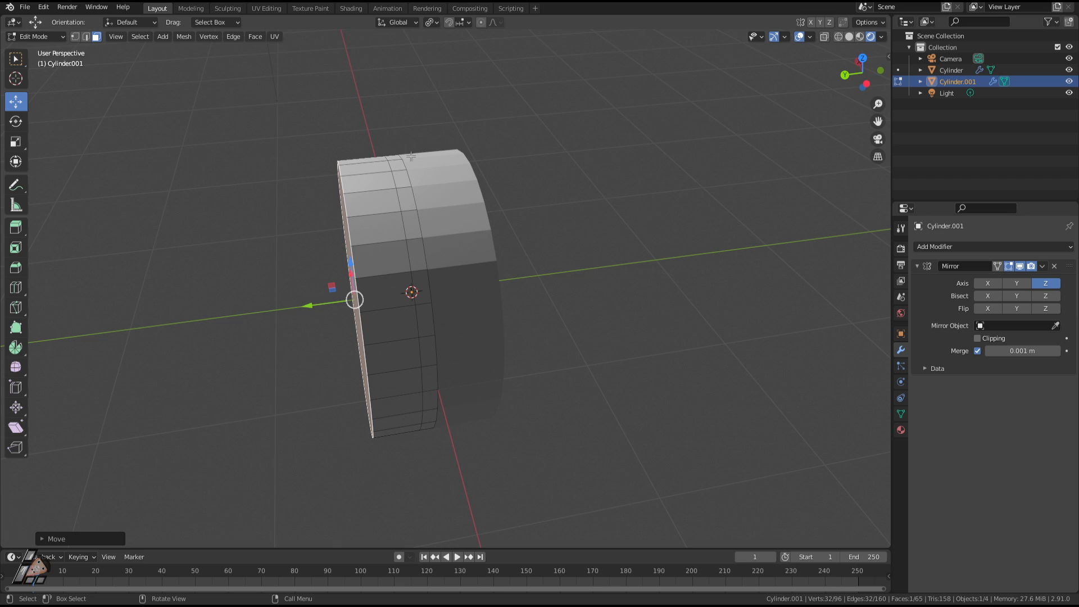
Step: Select individual side faces in the narrow band to inspect the new geometry
{"action": "left_click", "coordinate": [401, 177]}
{"action": "left_click", "coordinate": [410, 221]}
{"action": "left_click", "coordinate": [406, 198]}
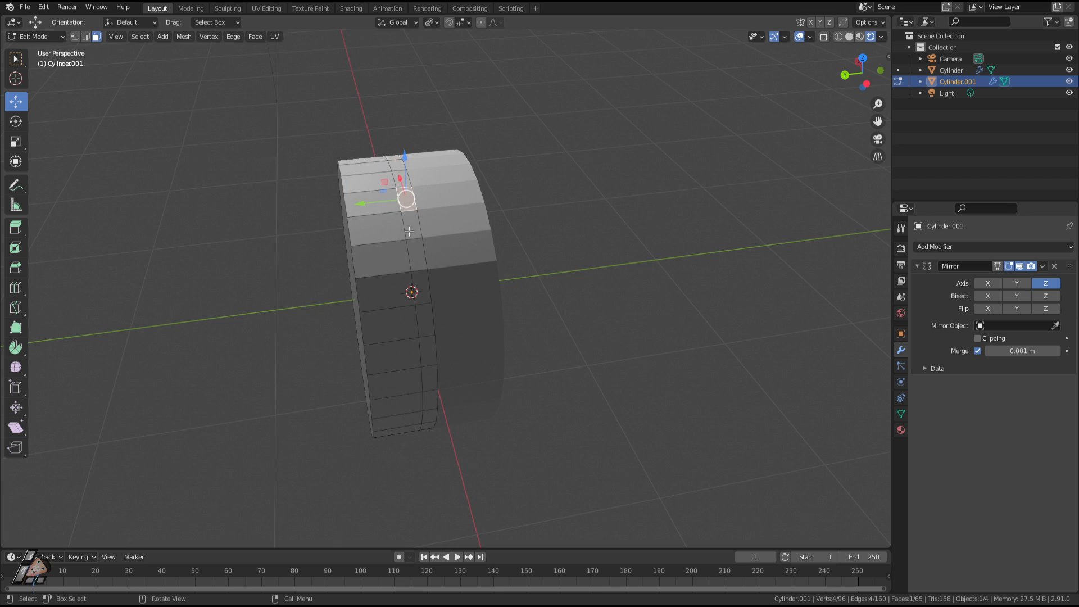
Step: Reselect the end cap face and nudge it slightly inward along Y
{"action": "middle_click_drag", "start_coordinate": [409, 252], "coordinate": [371, 324]}
{"action": "left_click", "coordinate": [369, 326]}
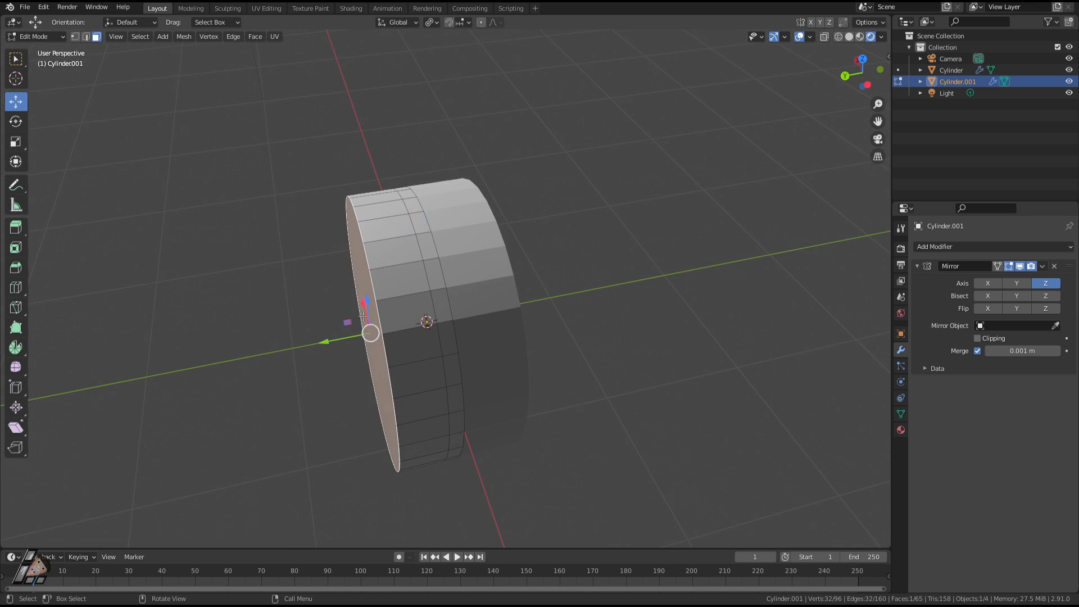
{"action": "left_click_drag", "start_coordinate": [345, 339], "coordinate": [348, 342]}
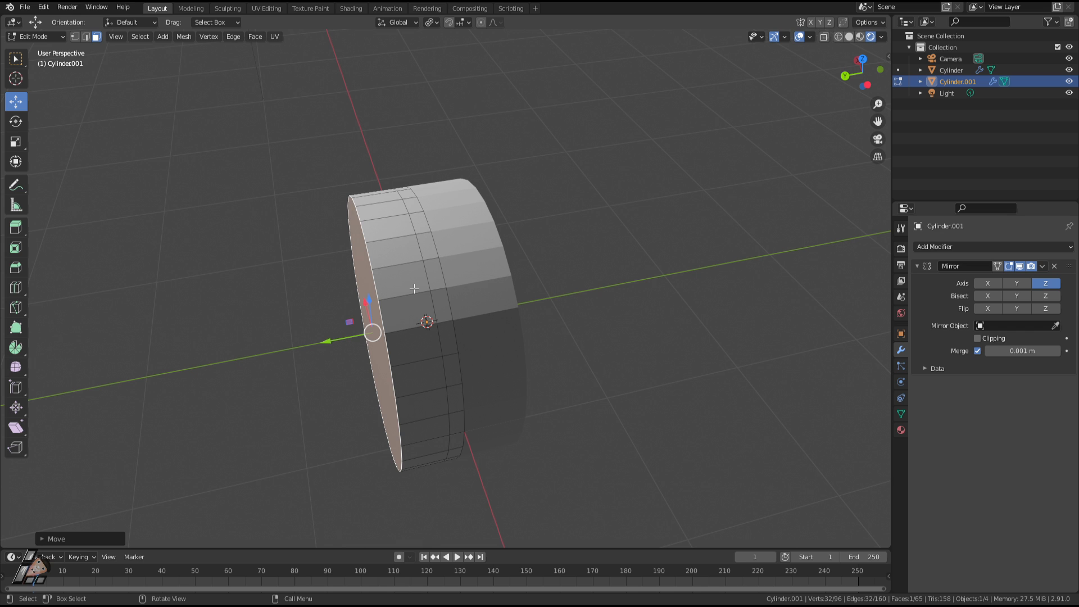
Step: Deselect the cap and add a centred loop cut around the wide extruded band of side faces
{"action": "left_click", "coordinate": [338, 384]}
{"action": "middle_click_drag", "start_coordinate": [339, 384], "coordinate": [331, 375]}
{"action": "key", "text": "KP_7"}
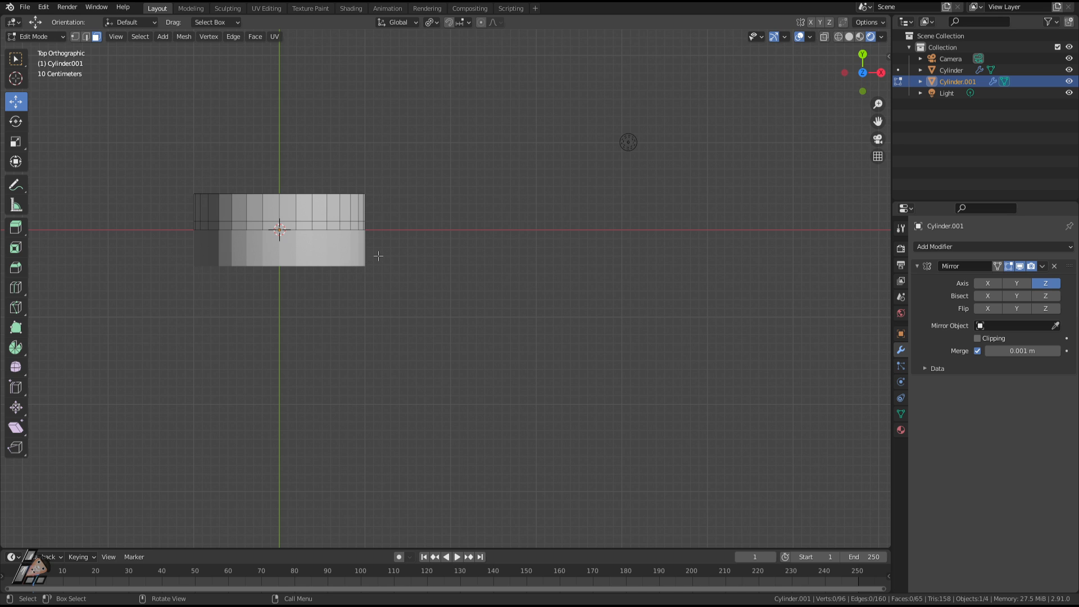
{"action": "middle_click_drag", "start_coordinate": [407, 262], "coordinate": [538, 300], "text": "shift"}
{"action": "scroll", "coordinate": [489, 261], "scroll_direction": "up", "scroll_amount": 3}
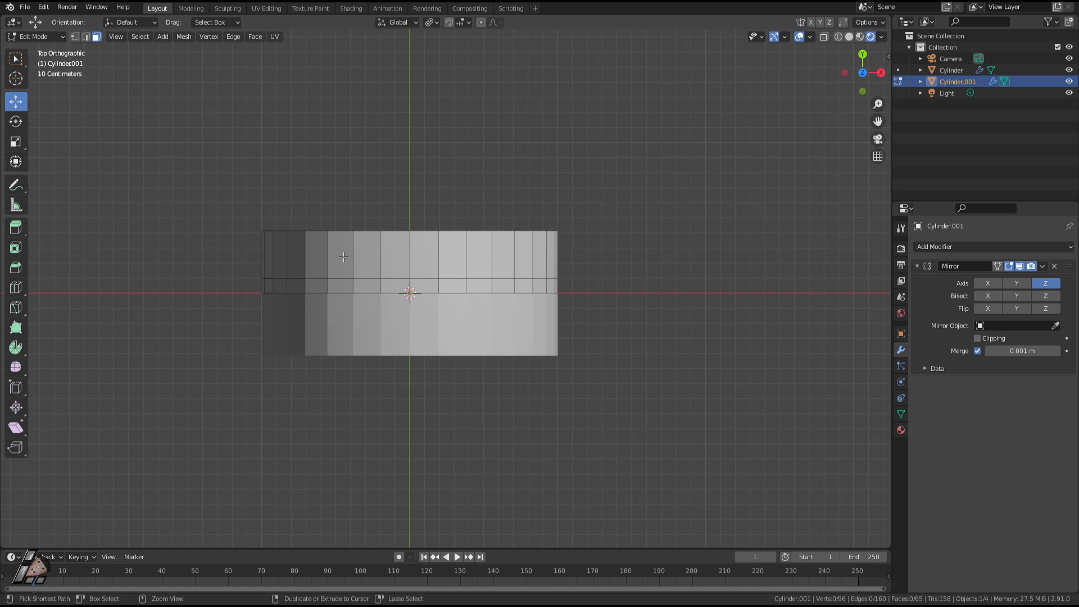
{"action": "key", "text": "ctrl+r"}
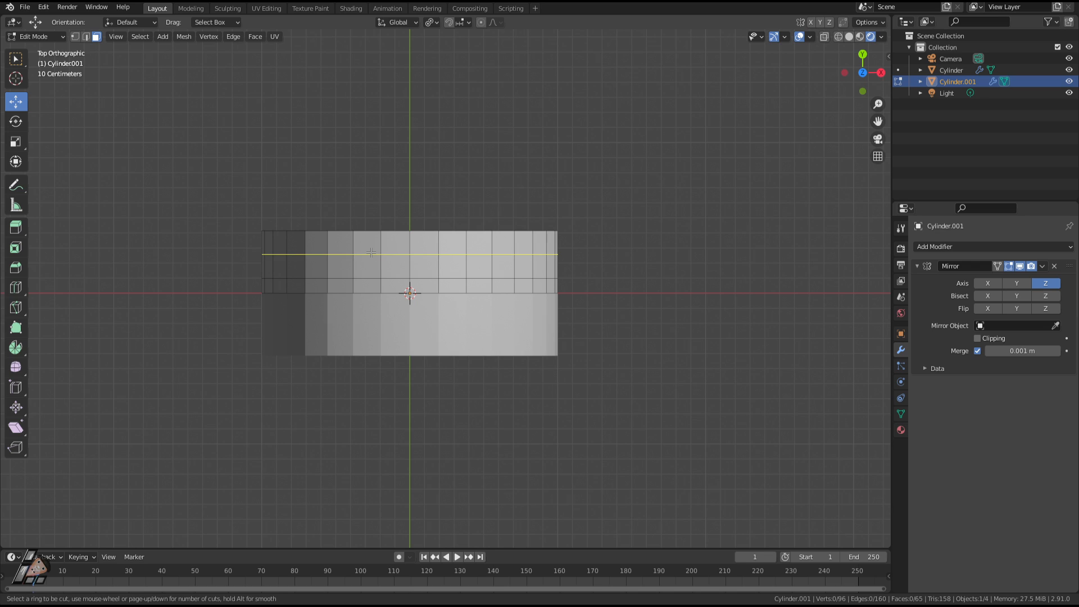
{"action": "left_click", "coordinate": [371, 253]}
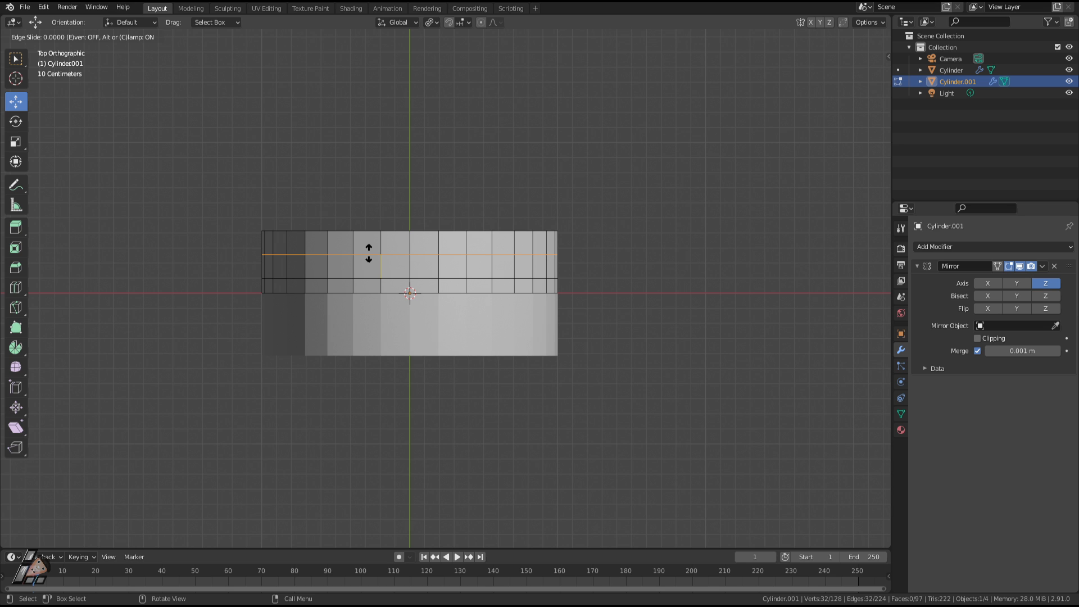
{"action": "left_click", "coordinate": [369, 253]}
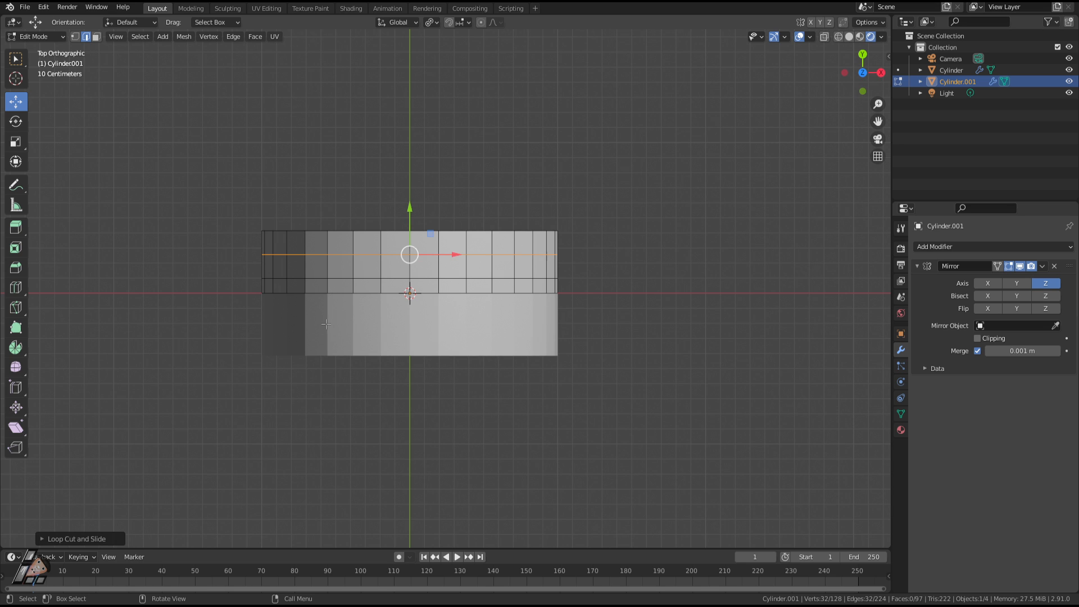
Step: Switch to face selection and select two faces of the middle side band, leaving one face unselected between them
{"action": "middle_click_drag", "start_coordinate": [325, 324], "coordinate": [474, 280]}
{"action": "scroll", "coordinate": [475, 280], "scroll_direction": "down", "scroll_amount": 3}
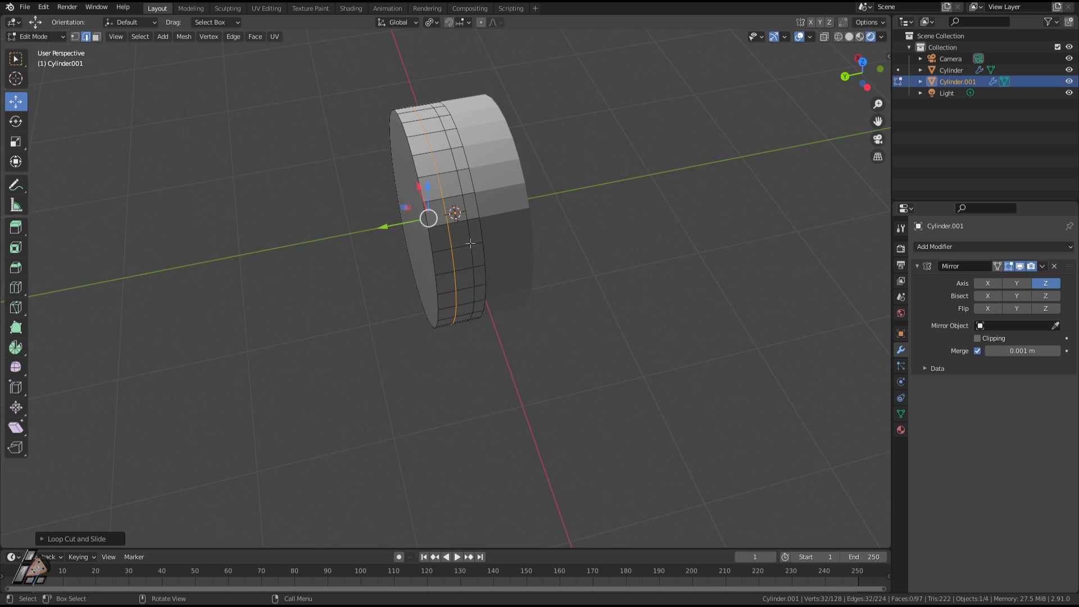
{"action": "middle_click_drag", "start_coordinate": [443, 151], "coordinate": [422, 218], "text": "shift"}
{"action": "scroll", "coordinate": [429, 235], "scroll_direction": "up", "scroll_amount": 1}
{"action": "key", "text": "3"}
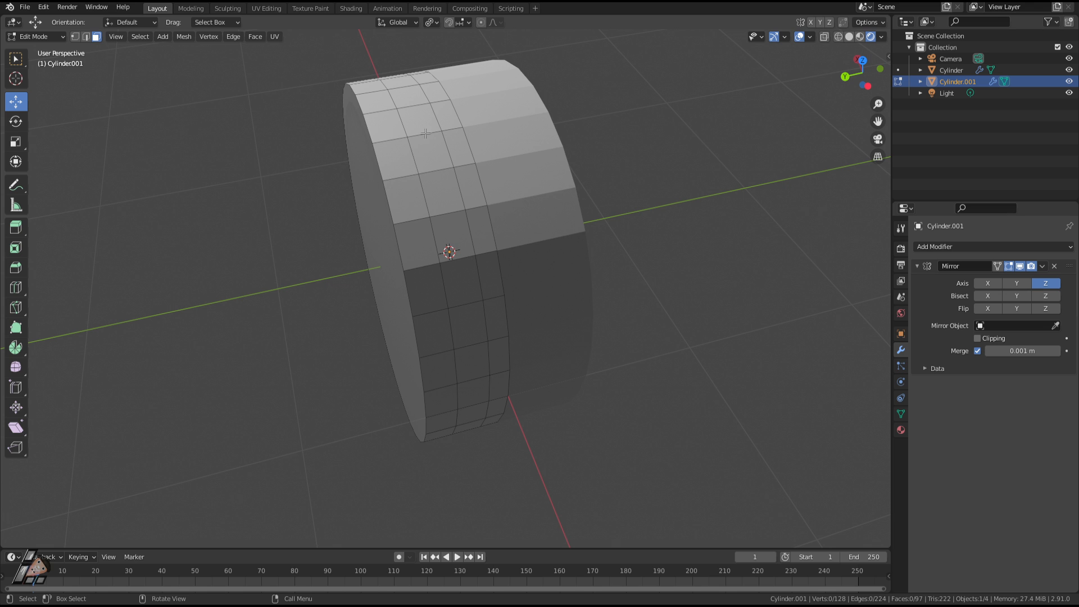
{"action": "middle_click_drag", "start_coordinate": [426, 131], "coordinate": [499, 271]}
{"action": "middle_click_drag", "start_coordinate": [498, 318], "coordinate": [477, 297]}
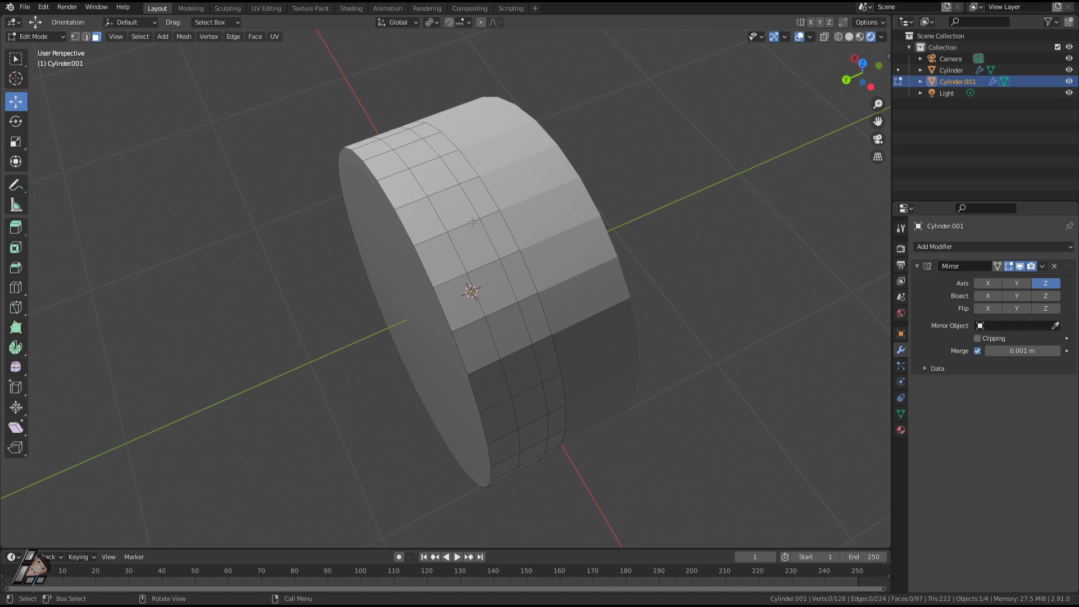
{"action": "scroll", "coordinate": [466, 166], "scroll_direction": "up", "scroll_amount": 2}
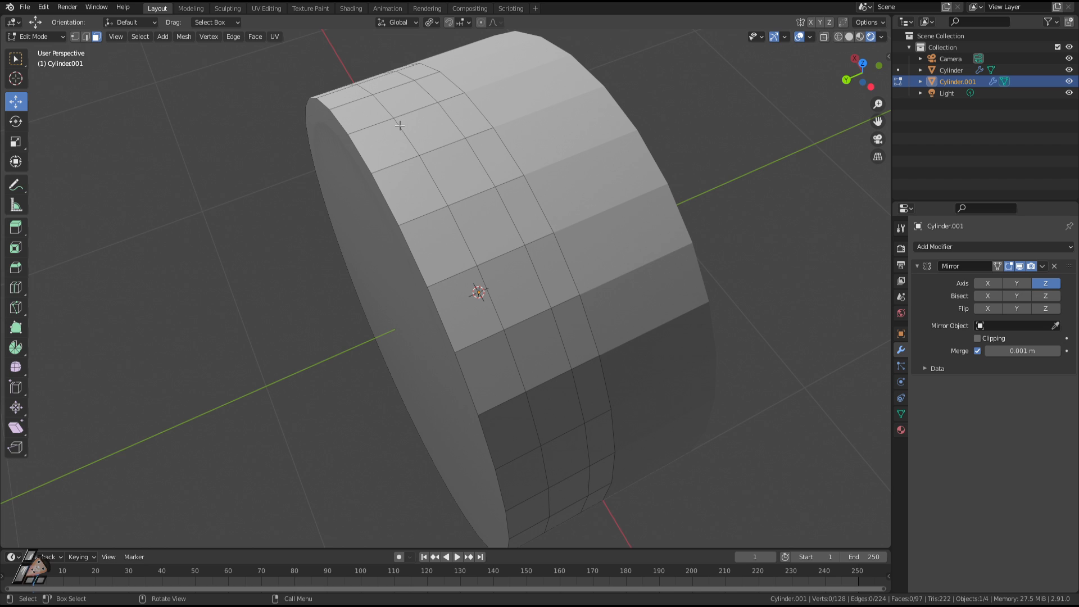
{"action": "left_click", "coordinate": [431, 126]}
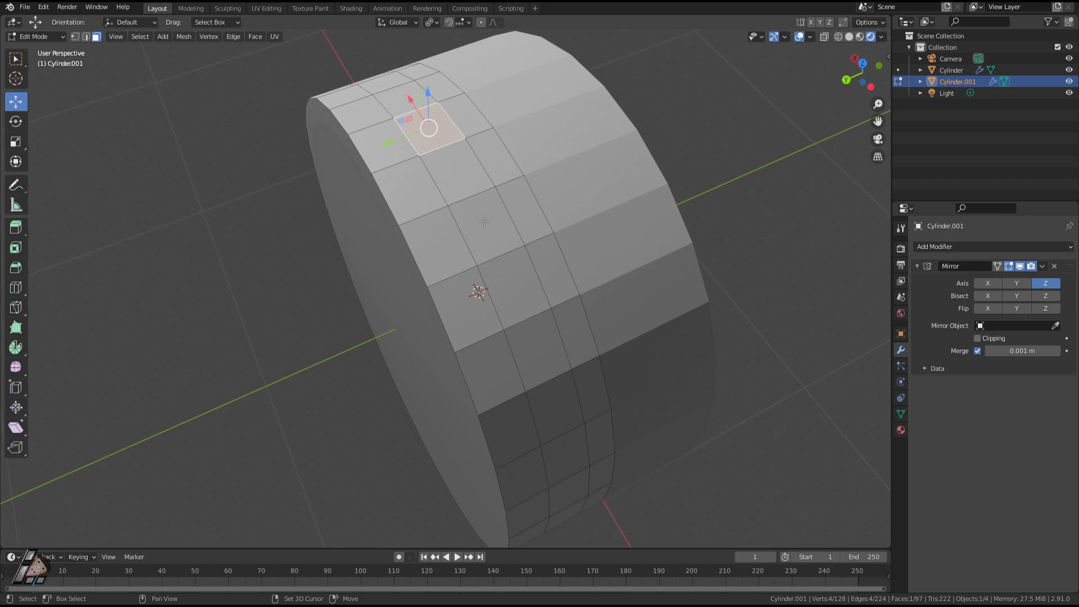
{"action": "left_click", "coordinate": [498, 231], "text": "shift"}
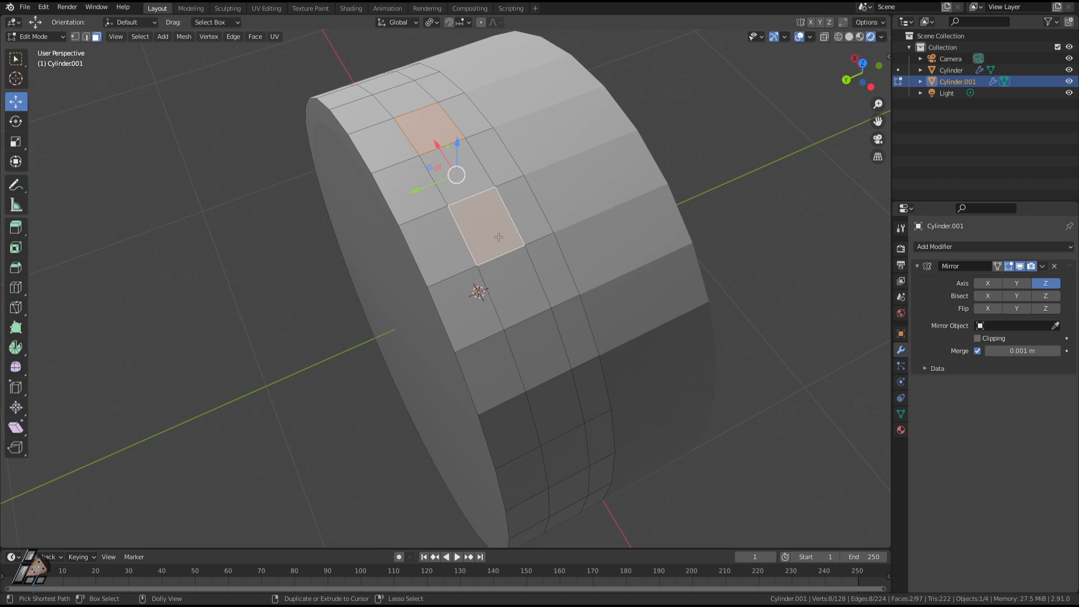
Step: Extend the alternating pattern with Select Next Active until every second face around the middle band is selected
{"action": "key", "text": "ctrl+shift+KP_Add"}
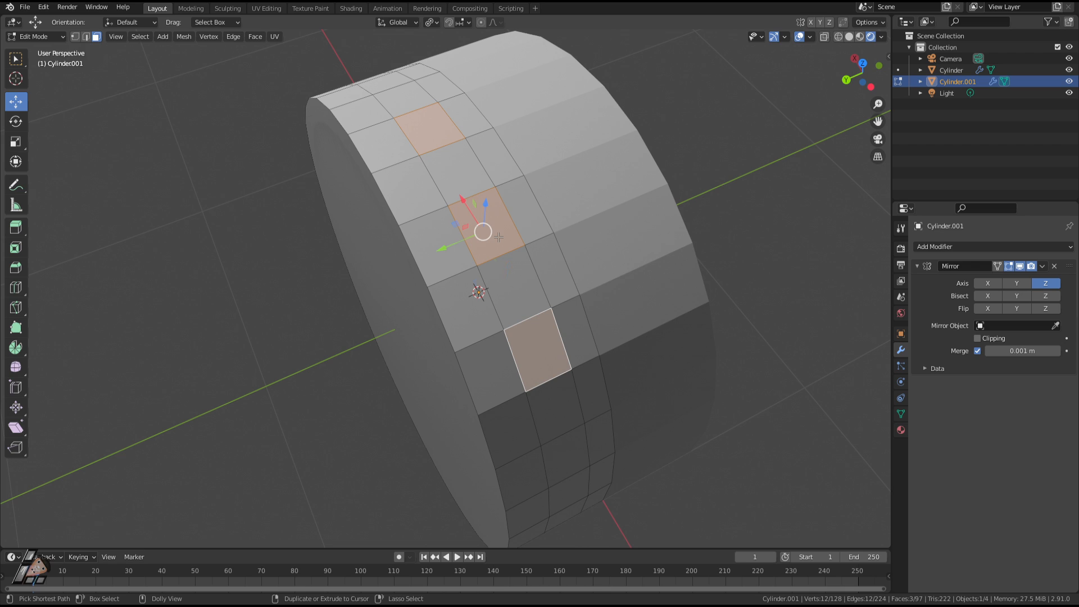
{"action": "key", "text": "shift+ctrl+KP_Add"}
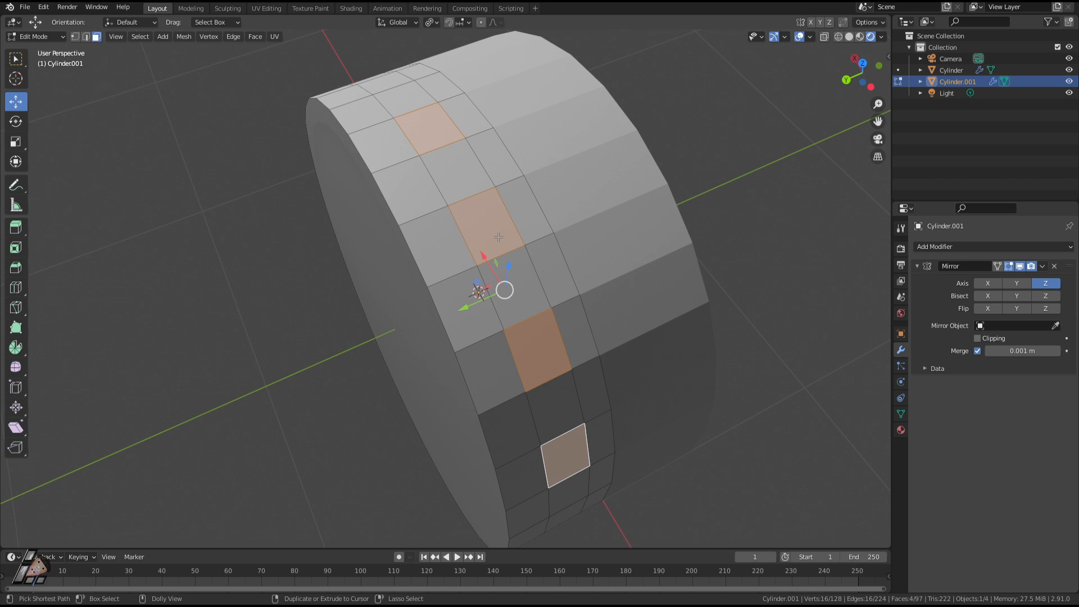
{"action": "key", "text": "shift+ctrl+KP_Add"}
{"action": "key", "text": "shift+ctrl+KP_Add"}
{"action": "key", "text": "shift+ctrl+KP_Add"}
{"action": "key", "text": "shift+ctrl+KP_Add"}
{"action": "key", "text": "shift+ctrl+KP_Add"}
{"action": "key", "text": "shift+ctrl+KP_Add"}
{"action": "key", "text": "shift+ctrl+KP_Add"}
{"action": "key", "text": "shift+ctrl+KP_Add"}
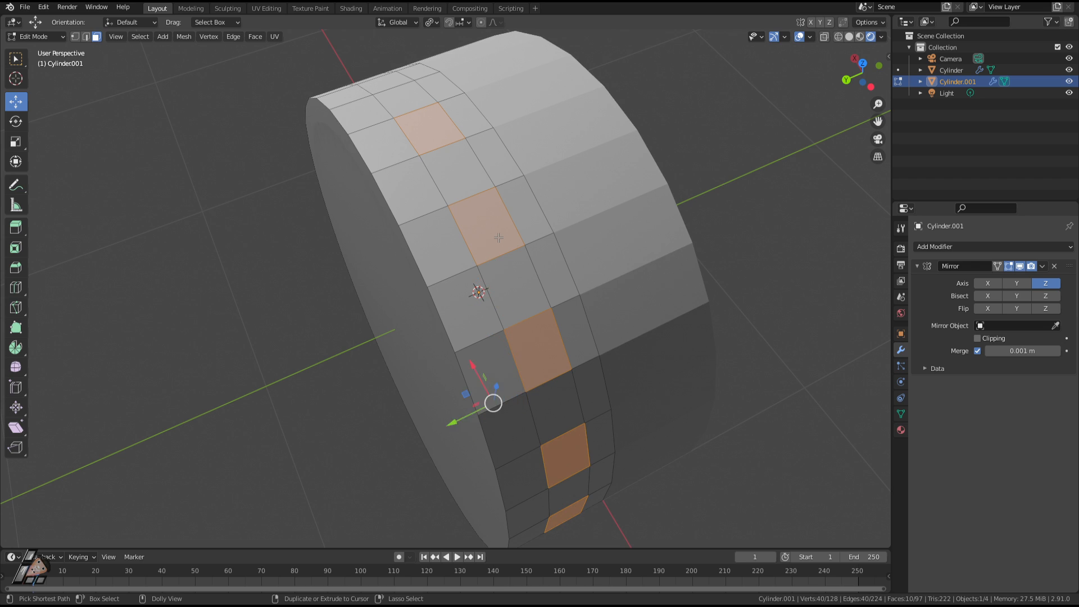
{"action": "key", "text": "shift+ctrl+KP_Add"}
{"action": "key", "text": "shift+ctrl+KP_Add"}
{"action": "key", "text": "shift+ctrl+KP_Add"}
{"action": "key", "text": "shift+ctrl+KP_Add"}
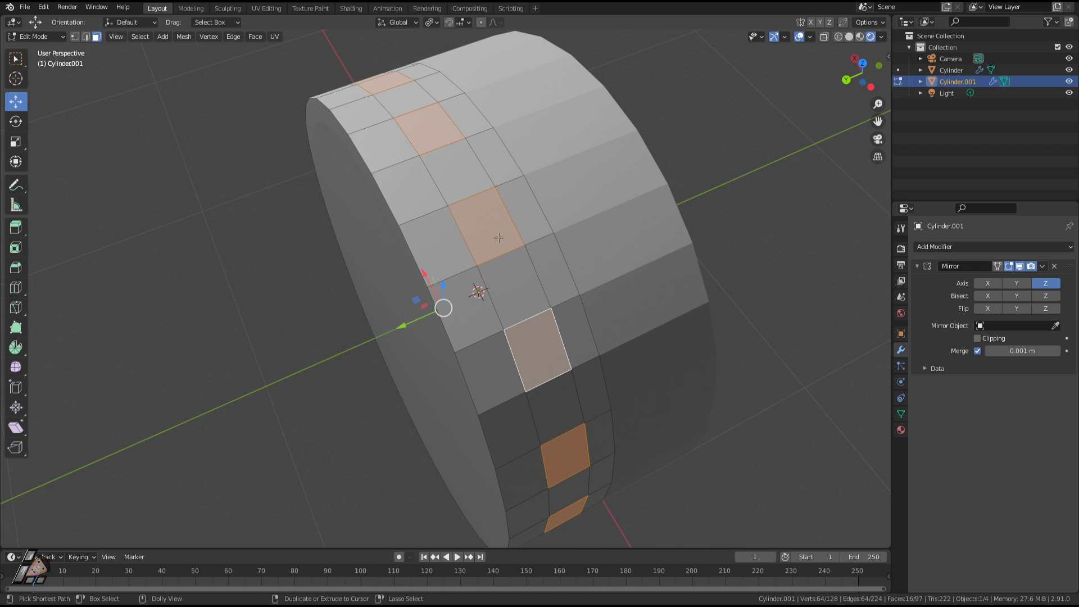
Step: Undo the last four selection extensions and redo them to restore the complete alternating selection
{"action": "key", "text": "ctrl+z"}
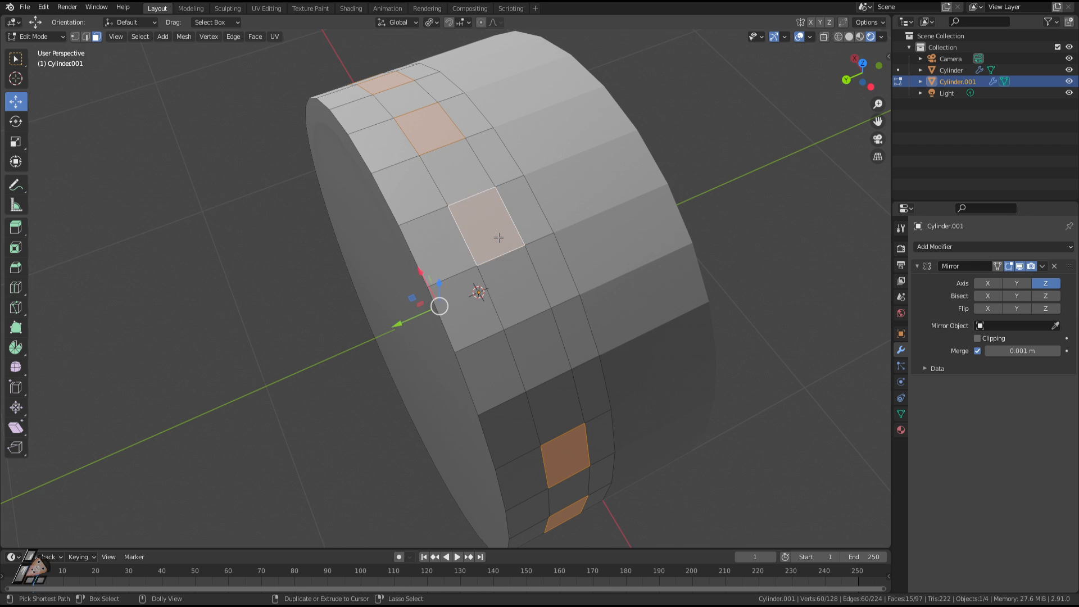
{"action": "key", "text": "ctrl+z"}
{"action": "key", "text": "ctrl+z"}
{"action": "key", "text": "ctrl+z"}
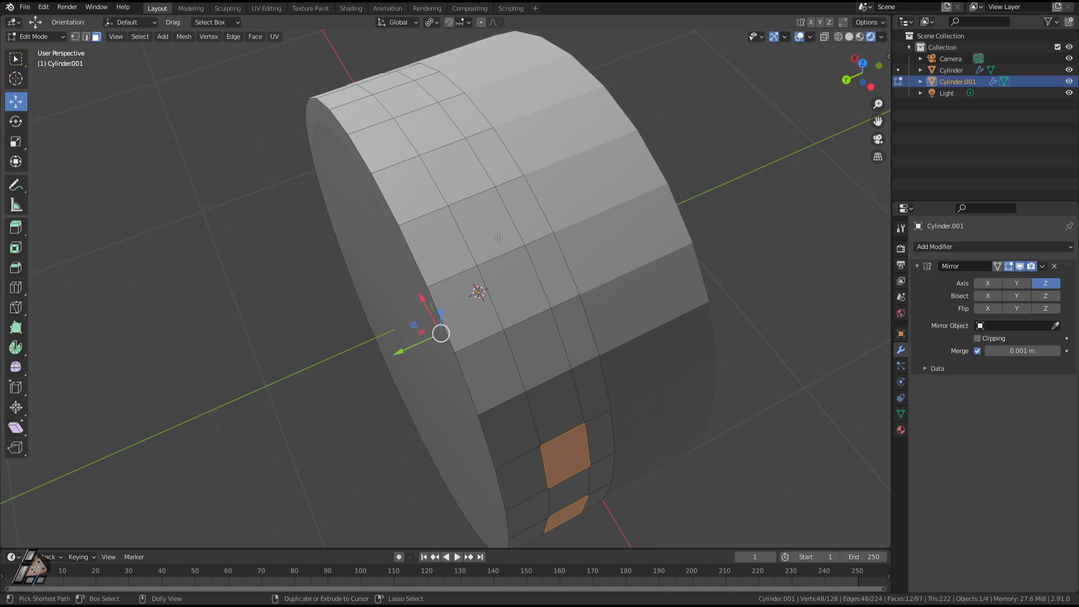
{"action": "key", "text": "ctrl+shift+z"}
{"action": "key", "text": "ctrl+shift+z"}
{"action": "key", "text": "ctrl+shift+z"}
{"action": "key", "text": "ctrl+shift+z"}
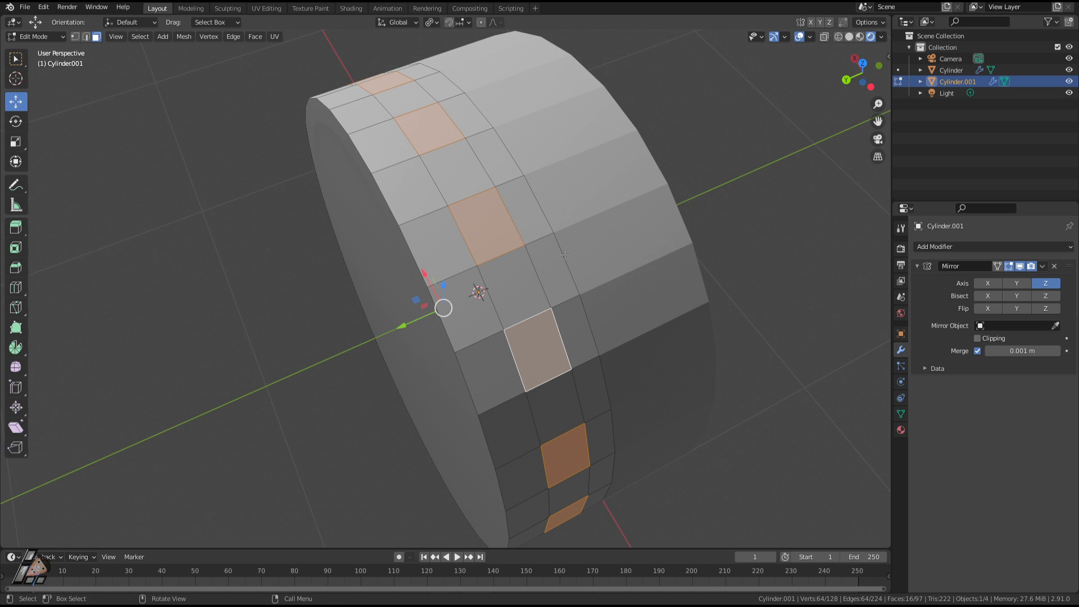
Step: Create a vertex group on the mesh and assign the alternating middle-band faces to it
{"action": "middle_click_drag", "start_coordinate": [565, 255], "coordinate": [402, 302]}
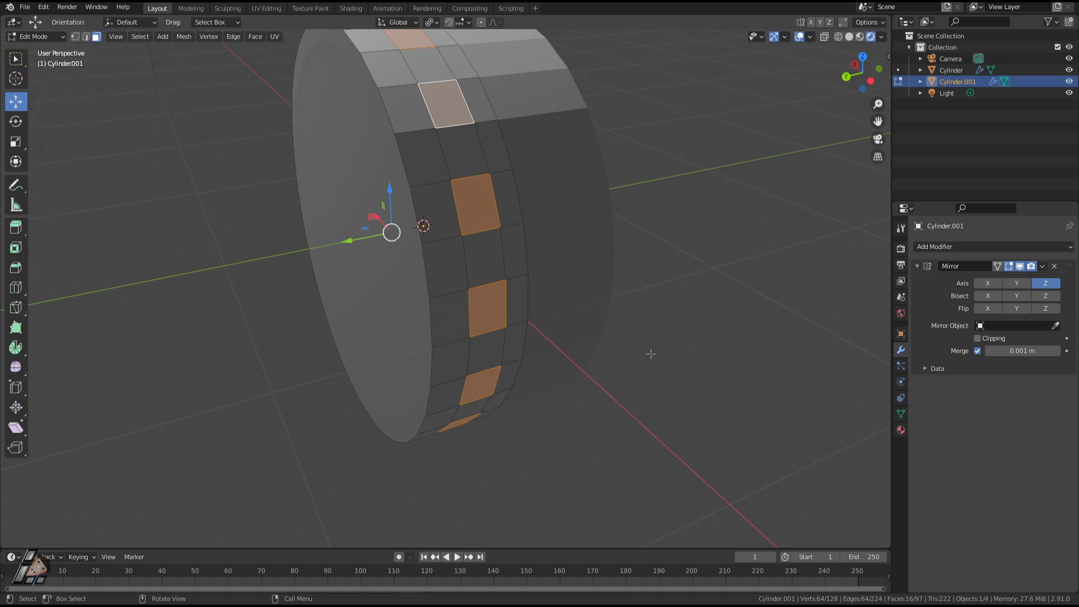
{"action": "left_click", "coordinate": [901, 414]}
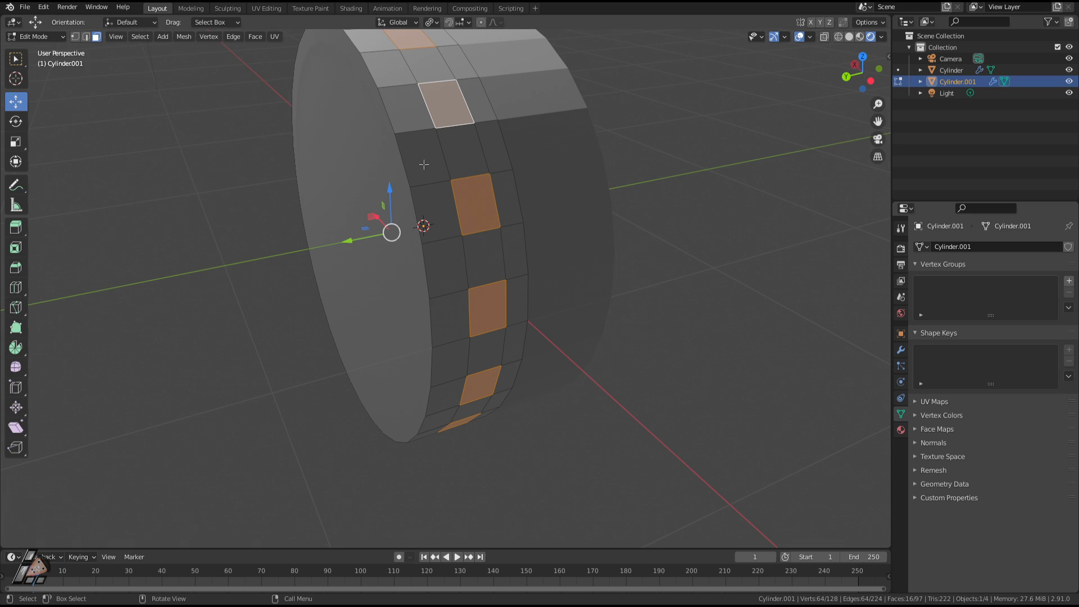
{"action": "left_click", "coordinate": [1069, 281]}
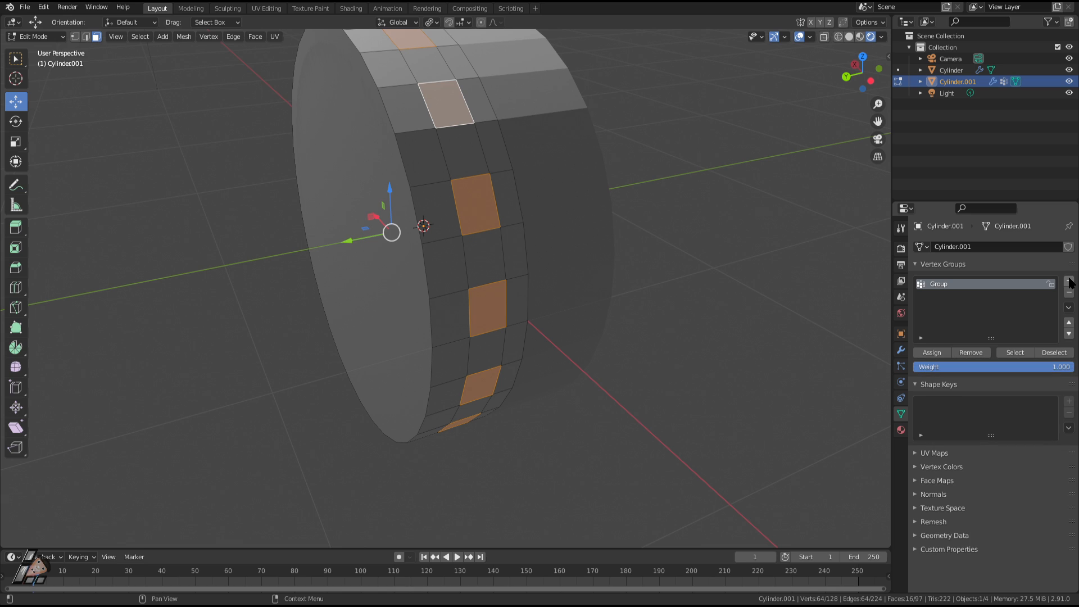
{"action": "double_click", "coordinate": [955, 285]}
{"action": "key", "text": "Return"}
{"action": "left_click", "coordinate": [926, 354]}
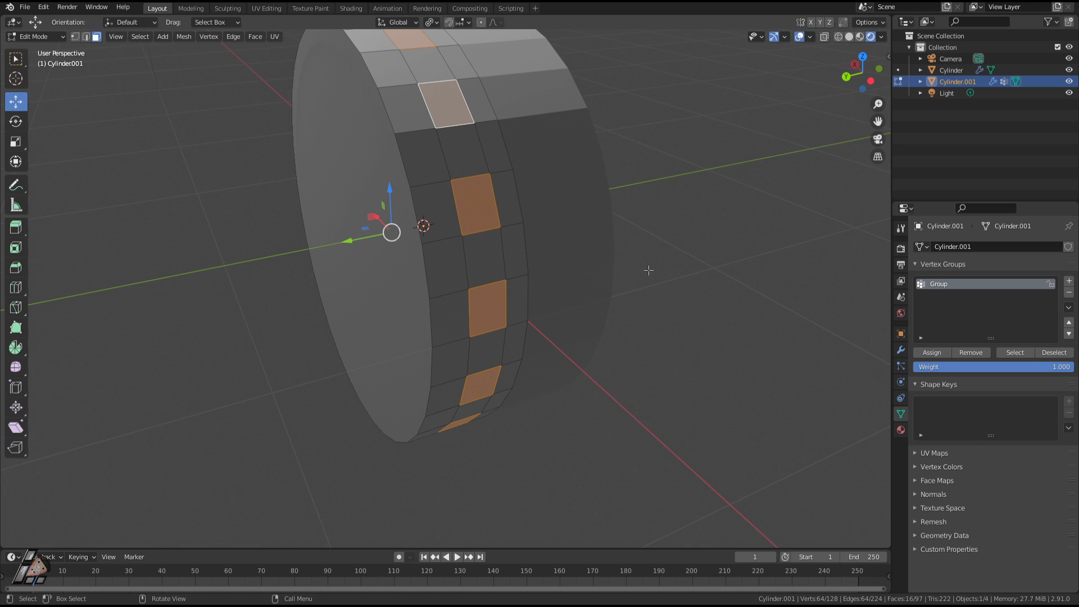
Step: Extrude the alternating middle-band faces outward along their normals by about 0.05 m
{"action": "middle_click_drag", "start_coordinate": [635, 412], "coordinate": [548, 360]}
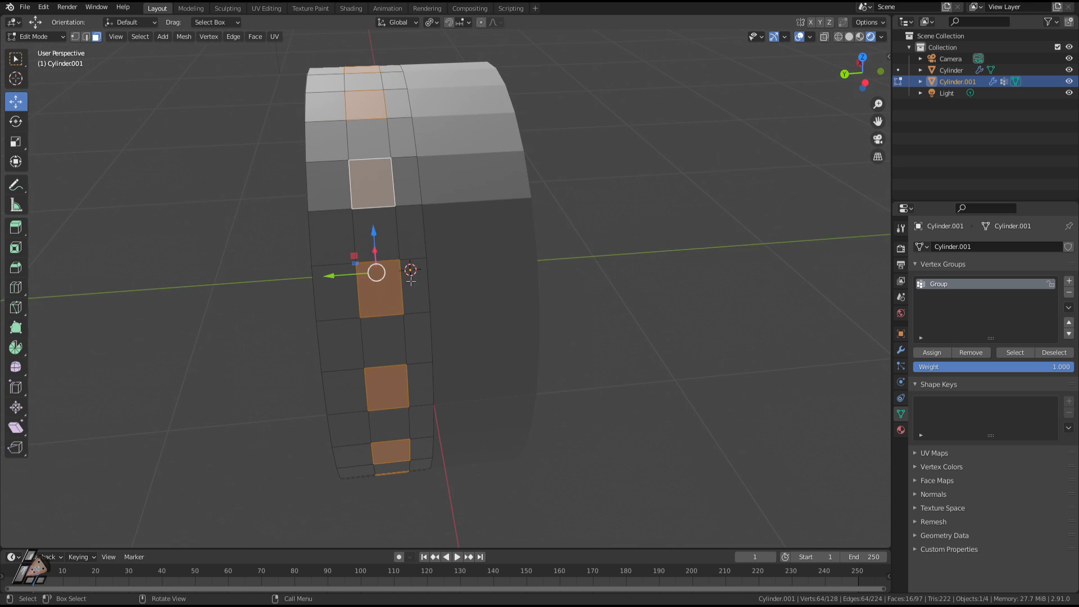
{"action": "middle_click_drag", "start_coordinate": [539, 320], "coordinate": [562, 287]}
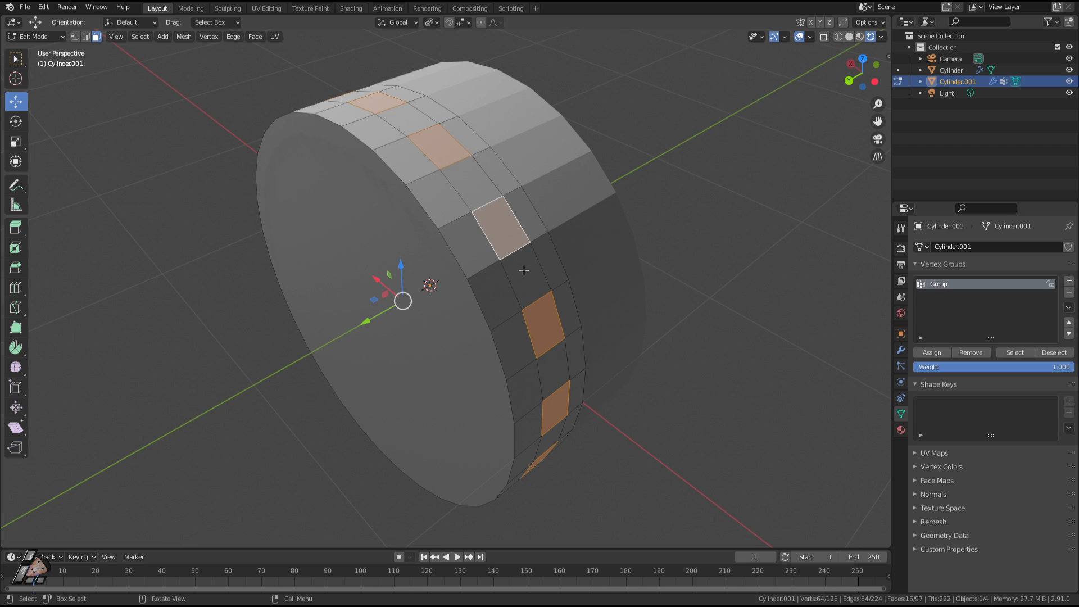
{"action": "key", "text": "alt"}
{"action": "key", "text": "alt+e"}
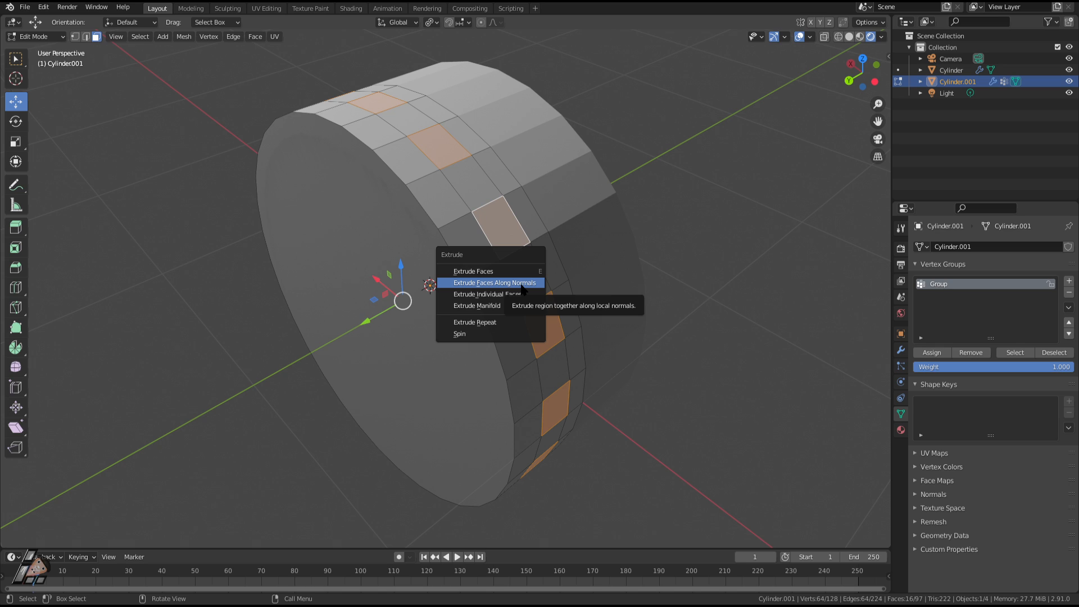
{"action": "left_click", "coordinate": [522, 283]}
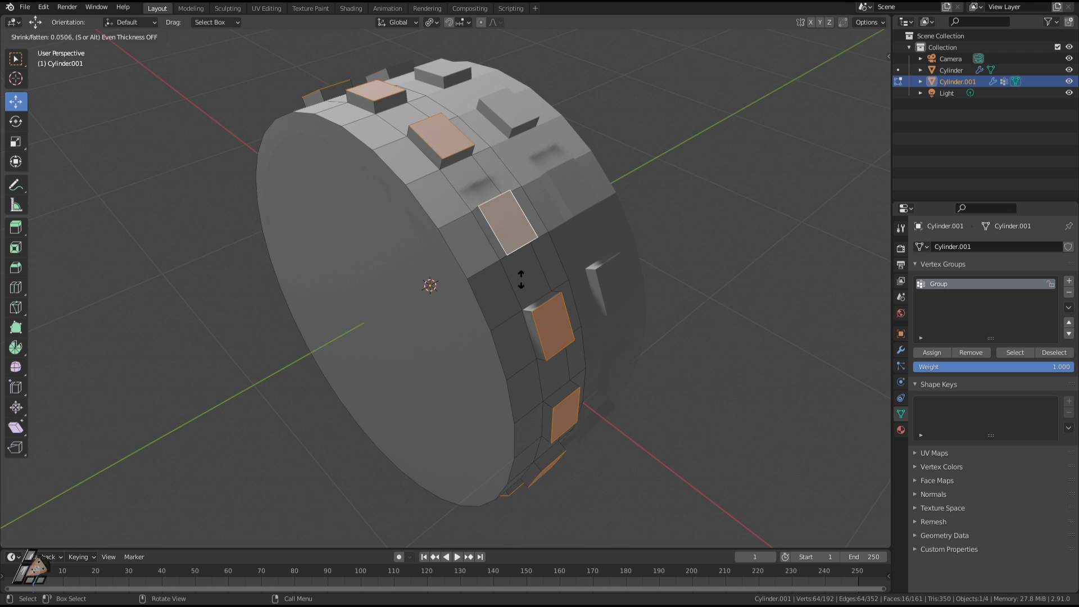
{"action": "left_click", "coordinate": [523, 279]}
Step: Scale the outer faces of the extruded middle-band blocks down along the global Y axis to taper them
{"action": "middle_click_drag", "start_coordinate": [605, 328], "coordinate": [556, 312]}
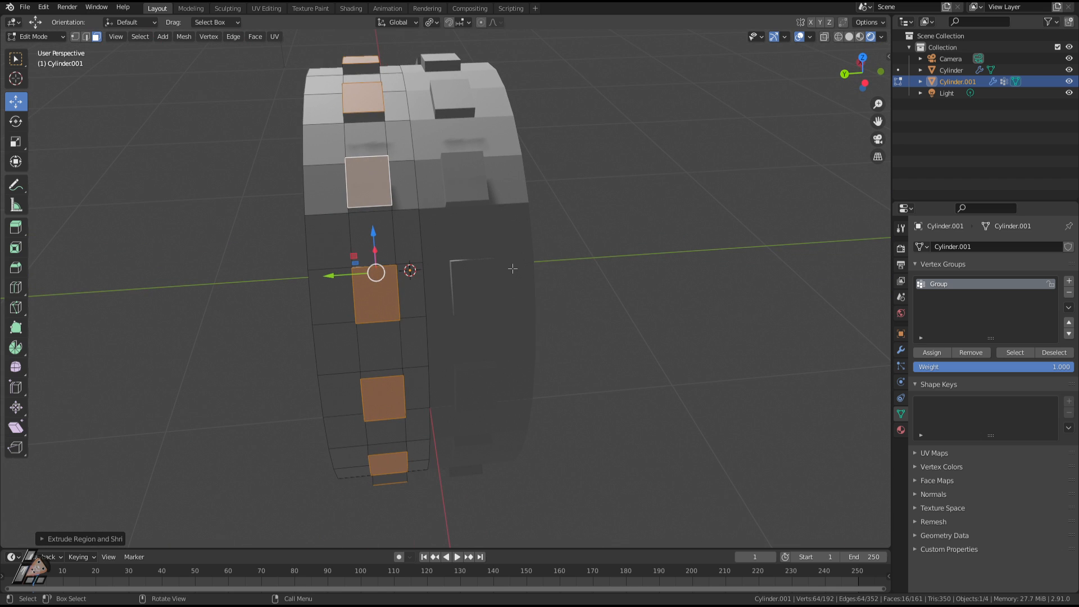
{"action": "key", "text": "s"}
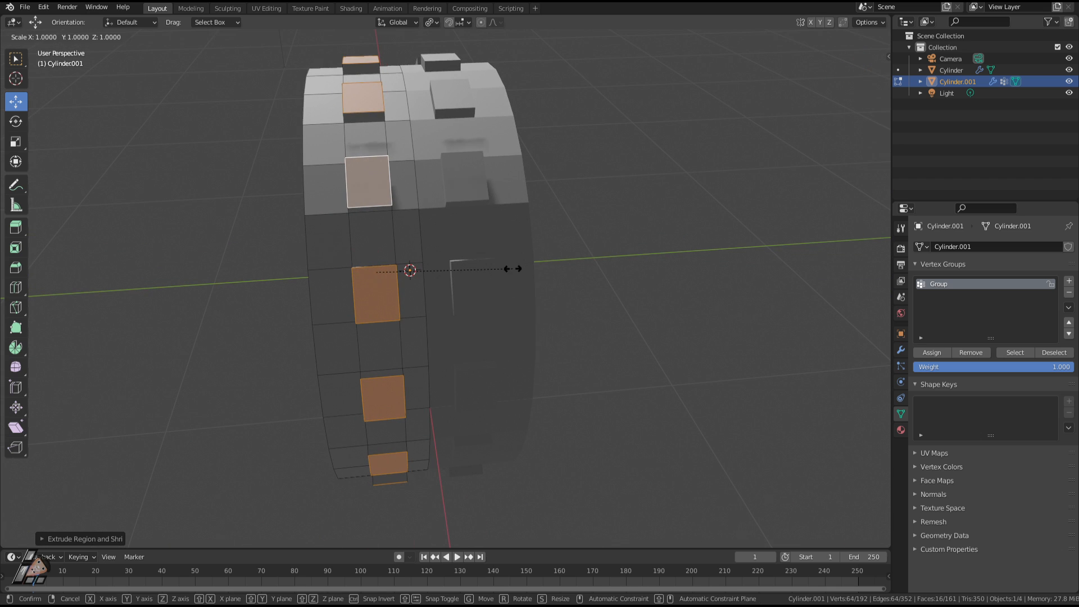
{"action": "key", "text": "Escape"}
{"action": "key", "text": "s"}
{"action": "key", "text": "x"}
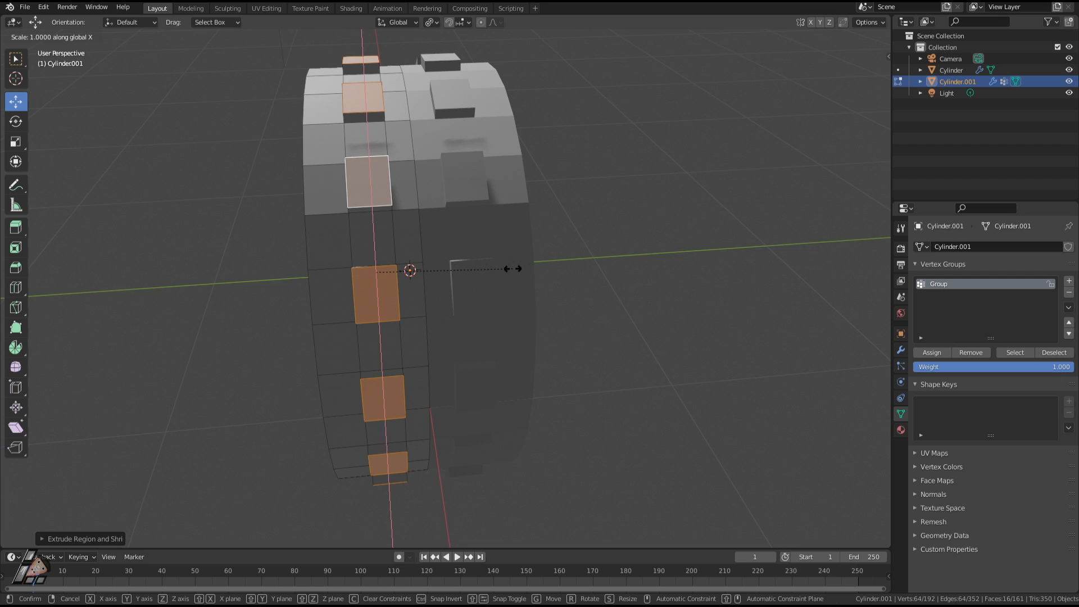
{"action": "key", "text": "y"}
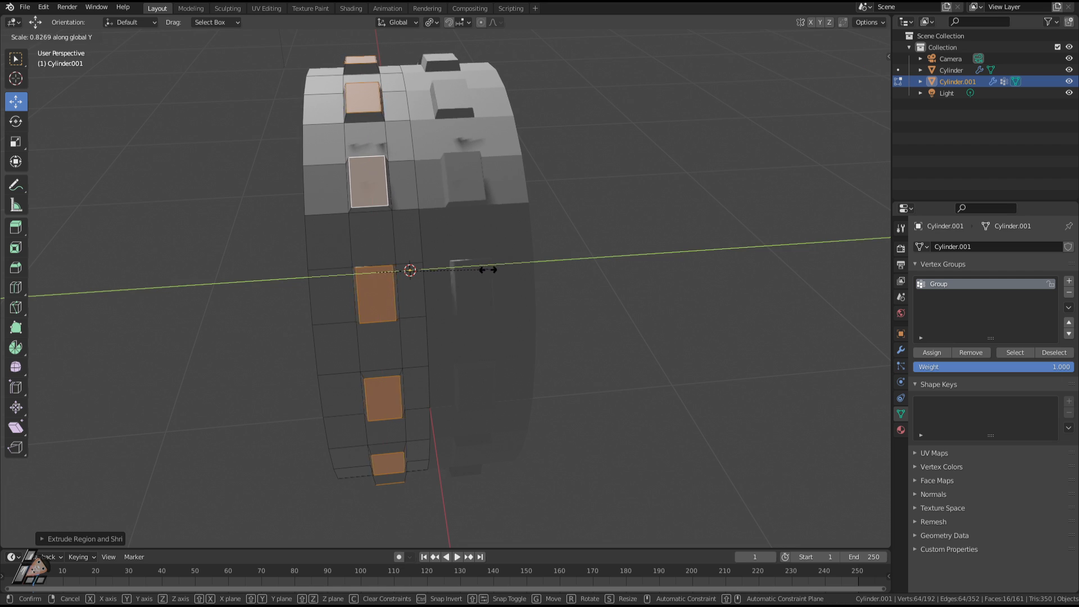
{"action": "left_click", "coordinate": [452, 262]}
Step: Select two faces of the outer band next to the flat cap, leaving one face unselected between them
{"action": "middle_click_drag", "start_coordinate": [458, 260], "coordinate": [521, 173]}
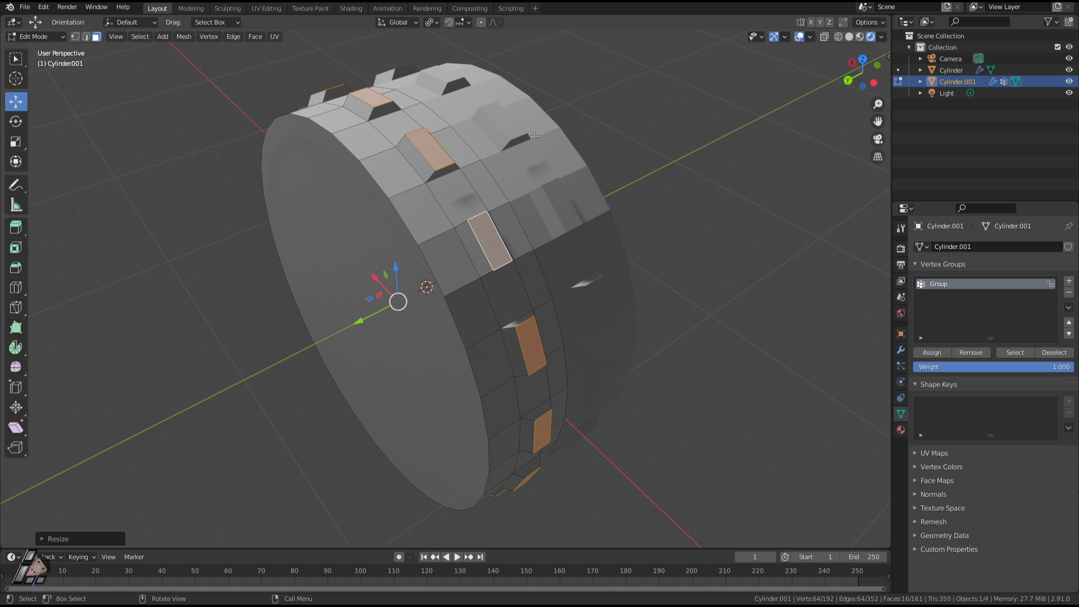
{"action": "mouse_move", "coordinate": [534, 137]}
{"action": "middle_mouse_down"}
{"action": "mouse_move", "coordinate": [532, 186]}
{"action": "mouse_move", "coordinate": [538, 113]}
{"action": "mouse_move", "coordinate": [544, 142]}
{"action": "middle_mouse_up"}
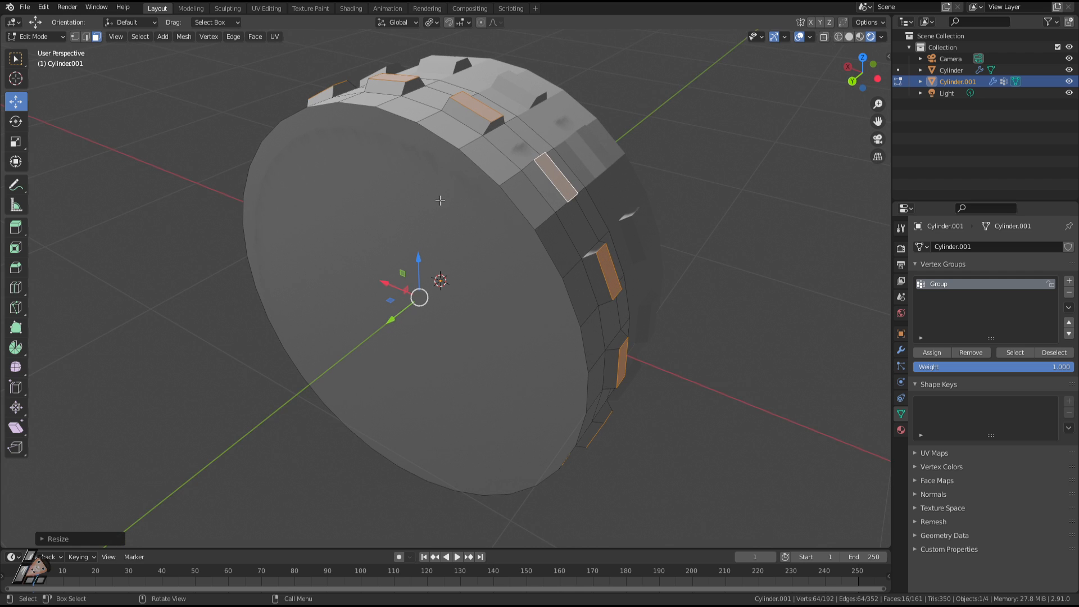
{"action": "scroll", "coordinate": [501, 221], "scroll_direction": "down", "scroll_amount": 1}
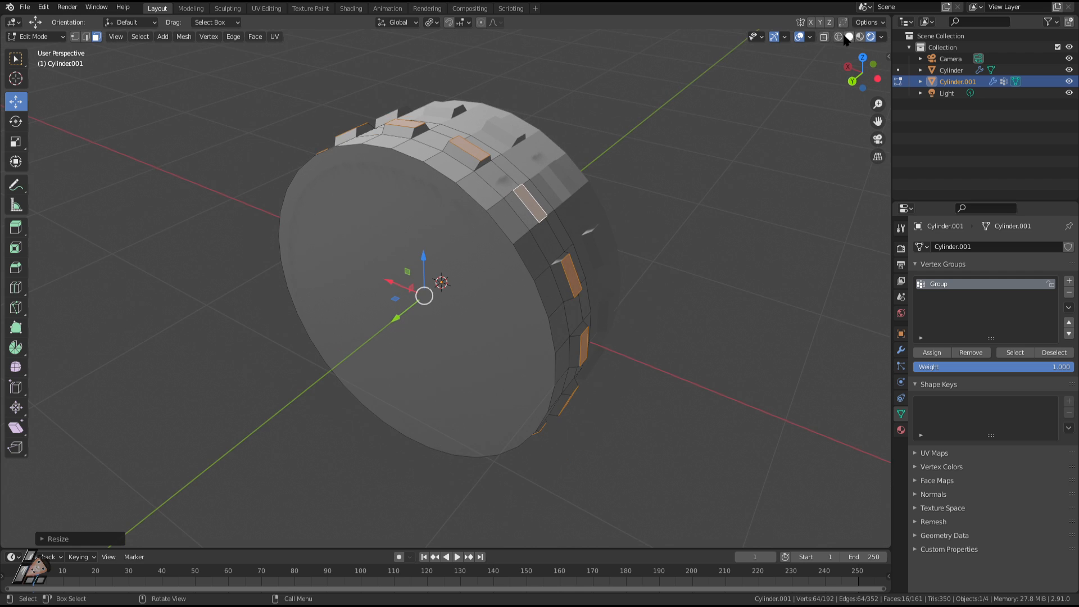
{"action": "scroll", "coordinate": [473, 222], "scroll_direction": "up", "scroll_amount": 3}
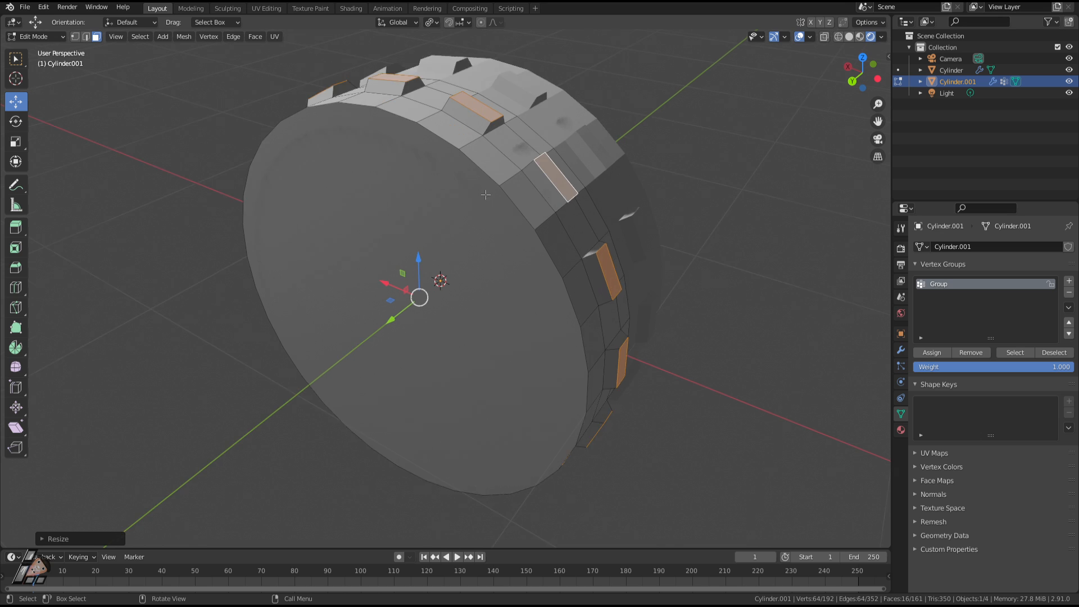
{"action": "middle_click_drag", "start_coordinate": [506, 120], "coordinate": [460, 179]}
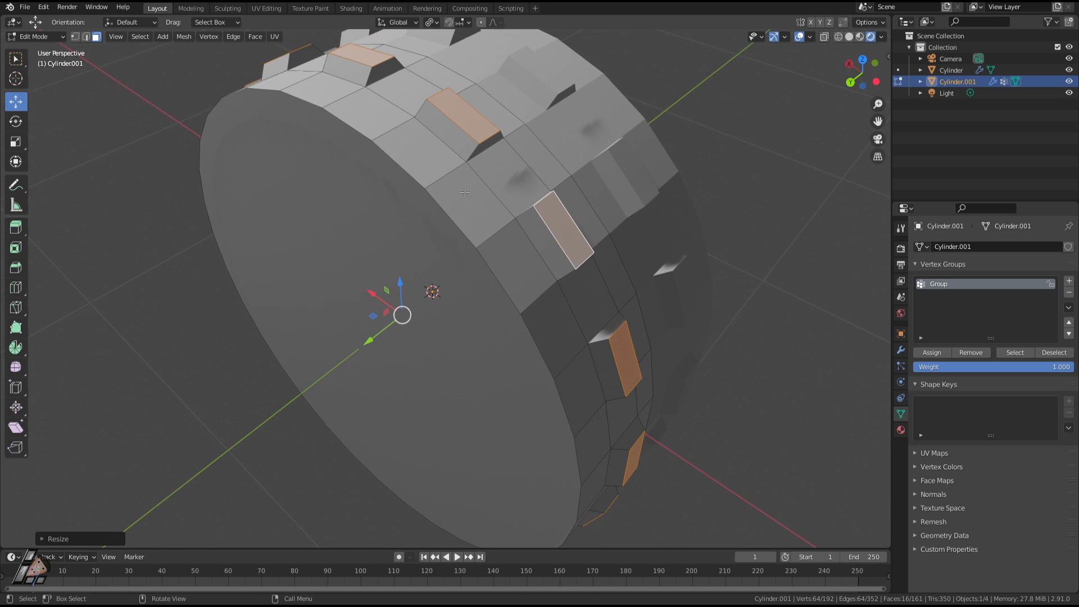
{"action": "left_click", "coordinate": [456, 195]}
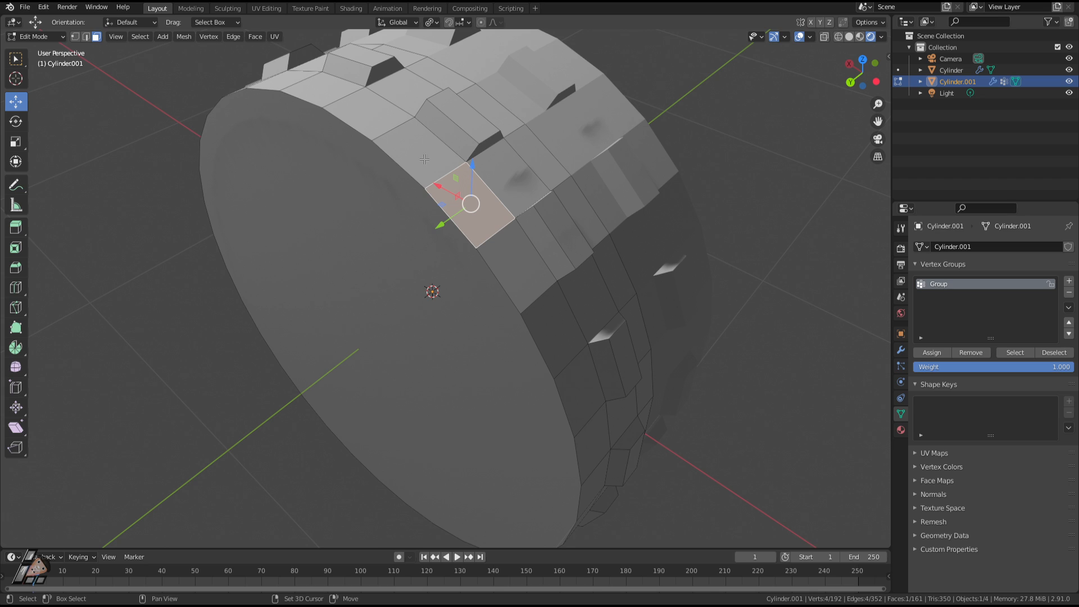
{"action": "left_click", "coordinate": [369, 109], "text": "shift"}
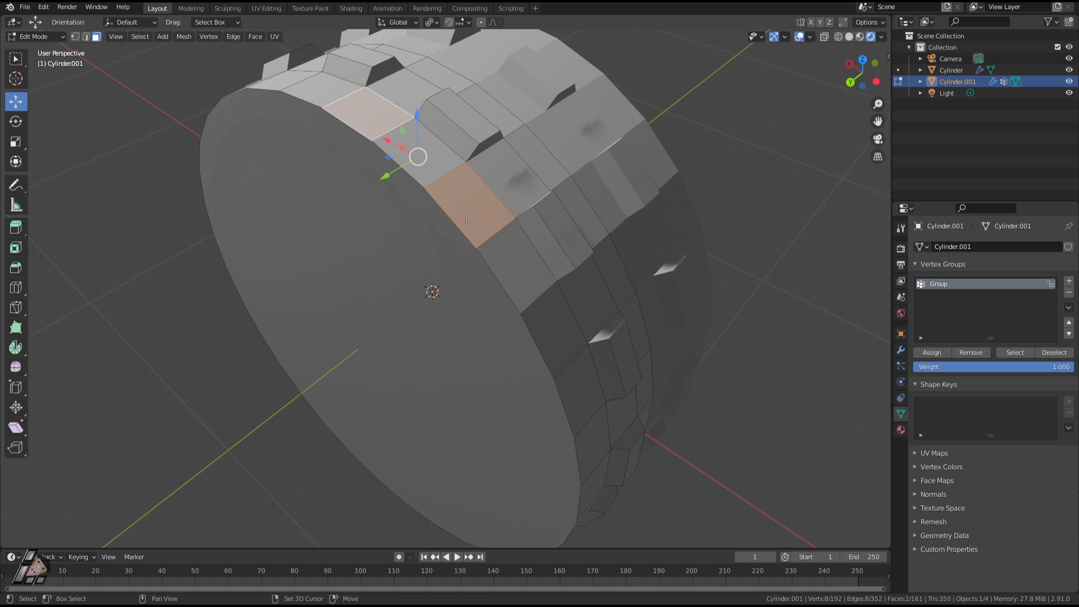
{"action": "left_click", "coordinate": [348, 116]}
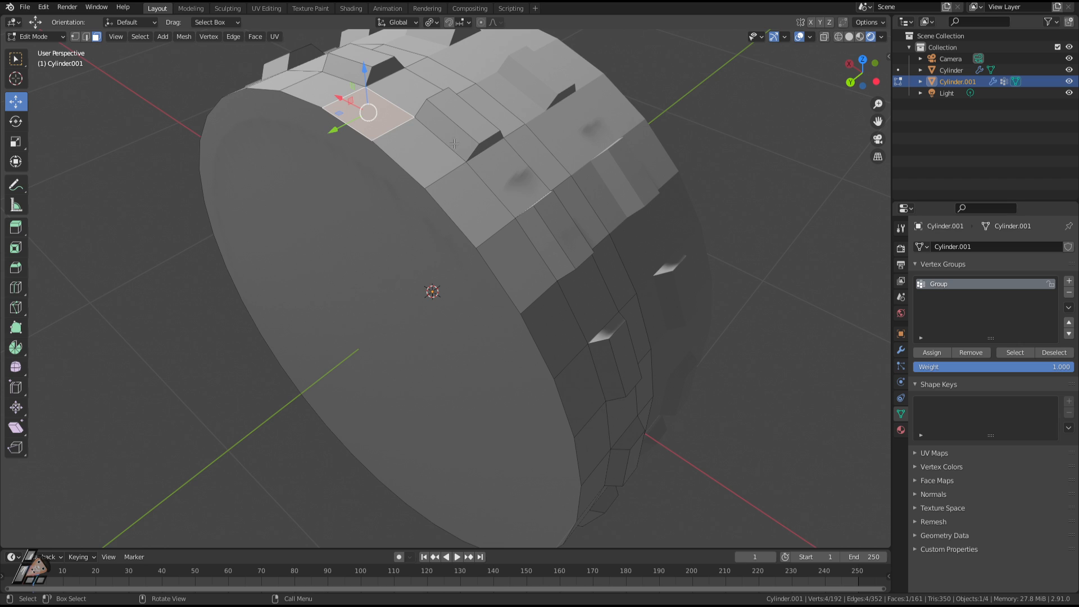
{"action": "left_click", "coordinate": [467, 204], "text": "shift"}
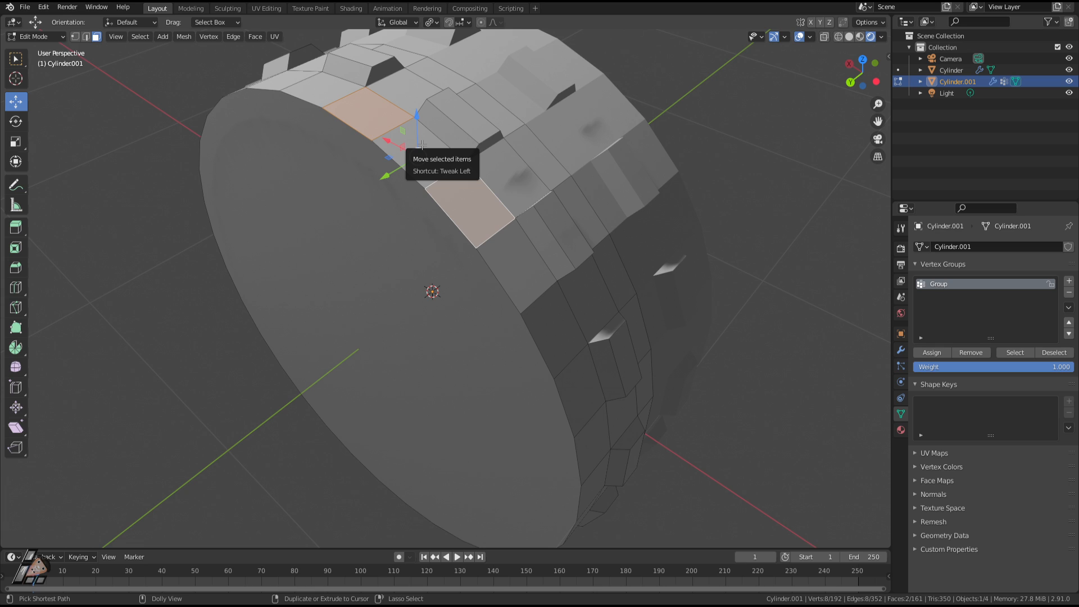
Step: Repeat Select Next Active until every second face around the outer band is selected
{"action": "key", "text": "ctrl+shift+KP_Add"}
{"action": "key", "text": "ctrl+shift+KP_Add"}
{"action": "key", "text": "ctrl+shift+KP_Add"}
{"action": "key", "text": "ctrl+shift+KP_Add"}
{"action": "key", "text": "ctrl+shift+KP_Add"}
{"action": "key", "text": "ctrl+shift+KP_Add"}
{"action": "key", "text": "ctrl+shift+KP_Add"}
{"action": "key", "text": "ctrl+shift+KP_Add"}
{"action": "key", "text": "ctrl+shift+KP_Add"}
{"action": "key", "text": "ctrl+shift+KP_Add"}
{"action": "key", "text": "ctrl+shift+KP_Add"}
{"action": "key", "text": "ctrl+shift+KP_Add"}
{"action": "key", "text": "ctrl+shift+KP_Add"}
{"action": "key", "text": "ctrl+shift+KP_Add"}
{"action": "key", "text": "ctrl+shift+KP_Add"}
{"action": "key", "text": "ctrl+shift+KP_Add"}
{"action": "key", "text": "ctrl+shift+KP_Add"}
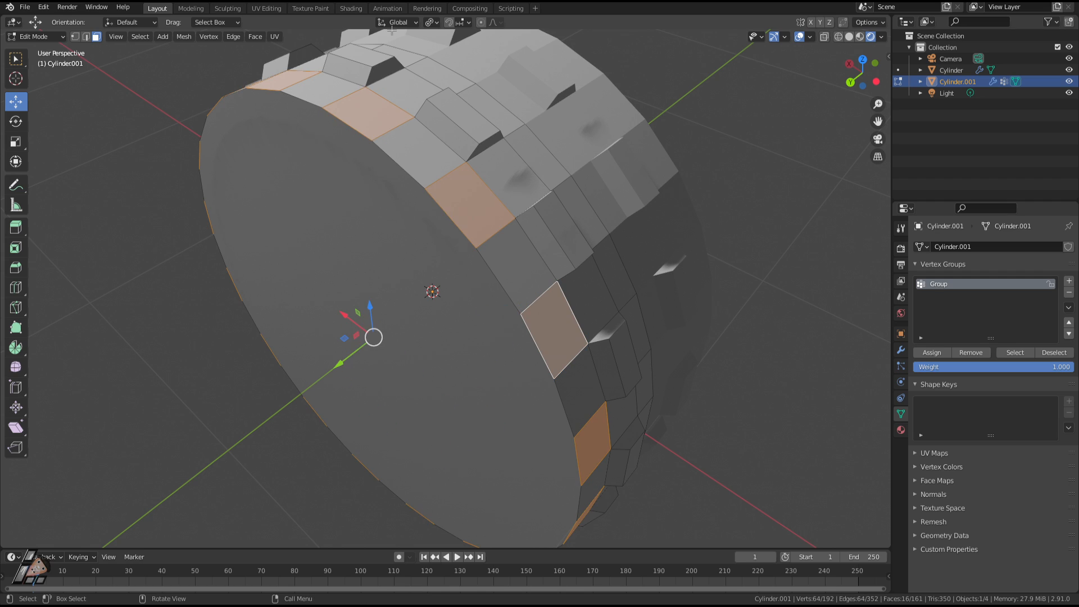
Step: Extrude the alternating outer-band faces along their normals by about 0.045 m
{"action": "middle_click_drag", "start_coordinate": [617, 257], "coordinate": [599, 248]}
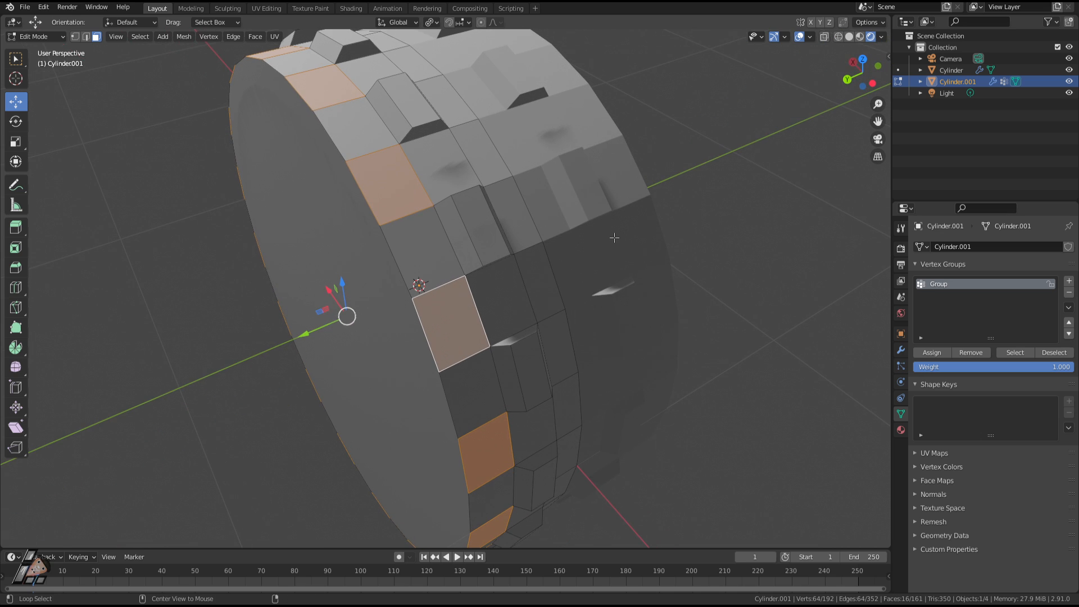
{"action": "key", "text": "alt+e"}
{"action": "left_click", "coordinate": [616, 238]}
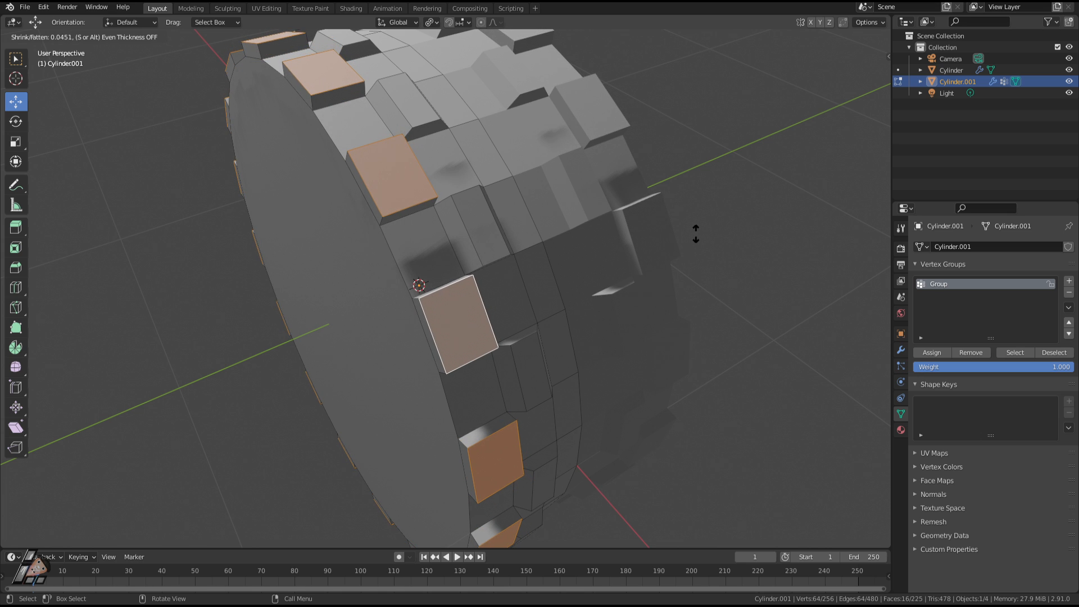
{"action": "left_click", "coordinate": [696, 234]}
Step: Taper the new outer-band blocks by scaling their selected faces to about 0.64 along the global Y axis
{"action": "middle_click_drag", "start_coordinate": [696, 233], "coordinate": [674, 258]}
{"action": "key", "text": "s"}
{"action": "key", "text": "x"}
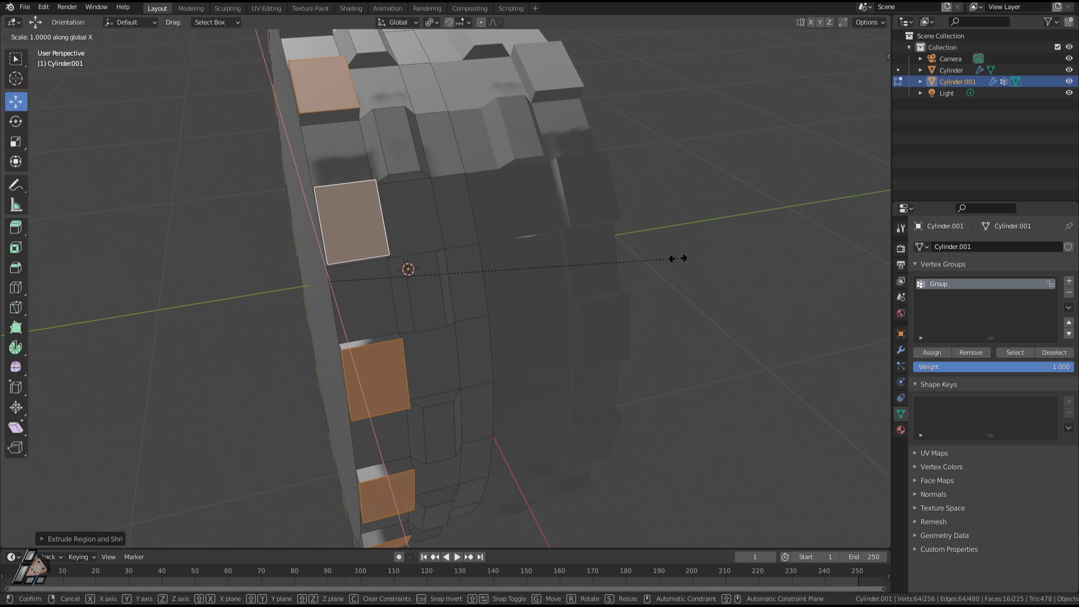
{"action": "key", "text": "y"}
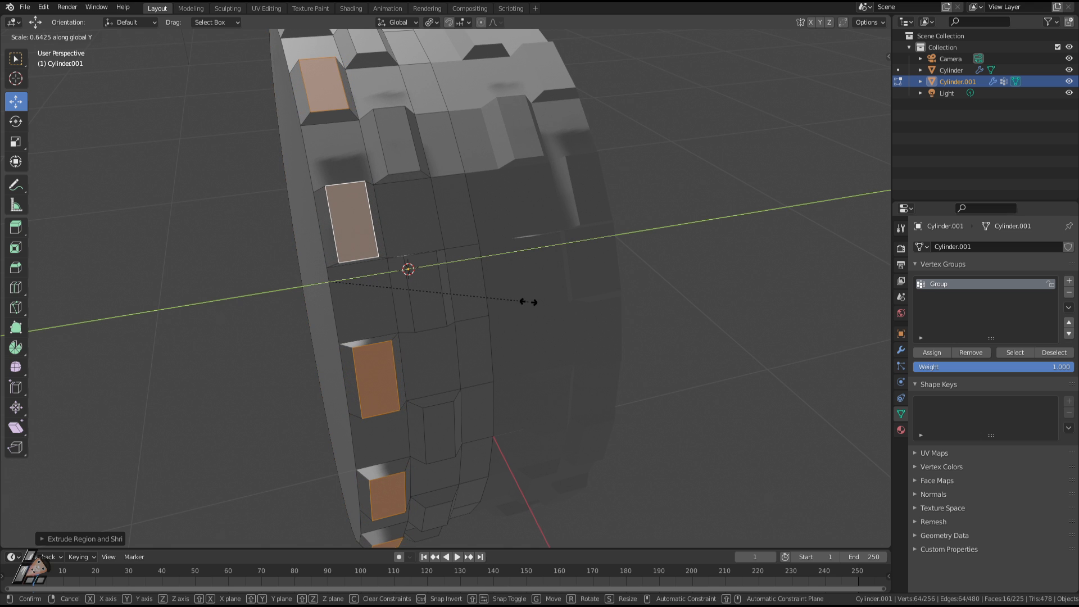
{"action": "left_click", "coordinate": [529, 302]}
Step: Return to Object Mode and give the treaded cylinder a new material with a dark grey base colour
{"action": "middle_click_drag", "start_coordinate": [529, 302], "coordinate": [508, 255]}
{"action": "scroll", "coordinate": [554, 274], "scroll_direction": "down", "scroll_amount": 3}
{"action": "key", "text": "Tab"}
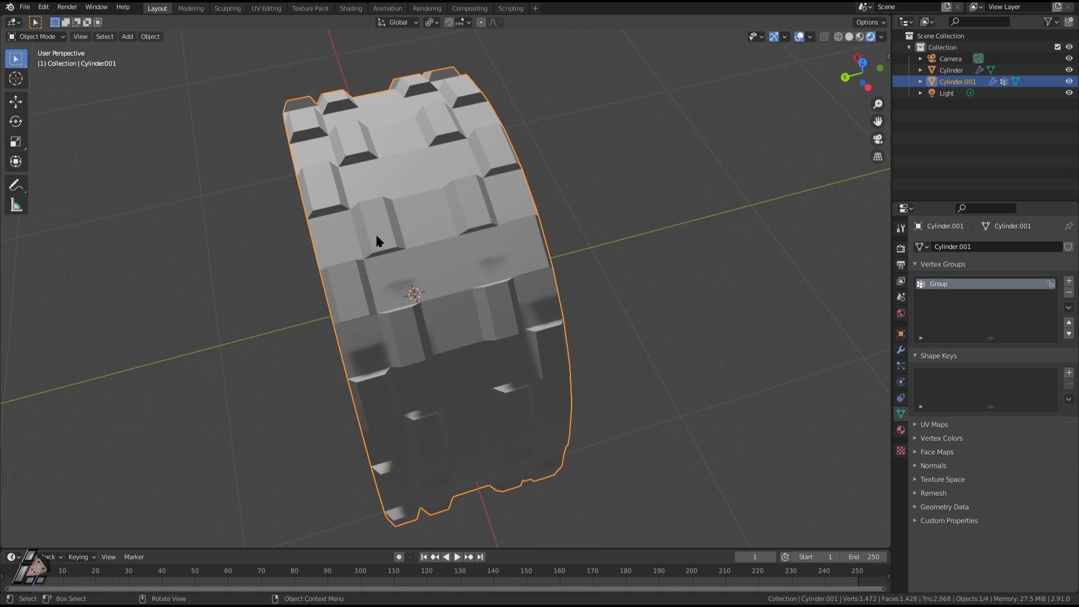
{"action": "middle_click_drag", "start_coordinate": [828, 59], "coordinate": [605, 214]}
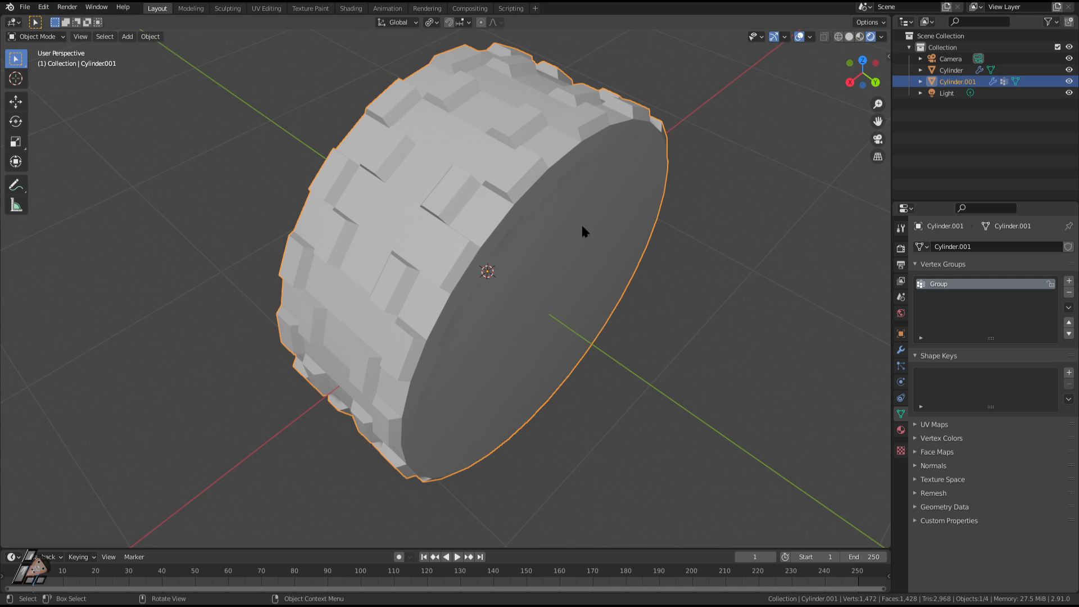
{"action": "left_click", "coordinate": [901, 430]}
{"action": "left_click", "coordinate": [961, 295]}
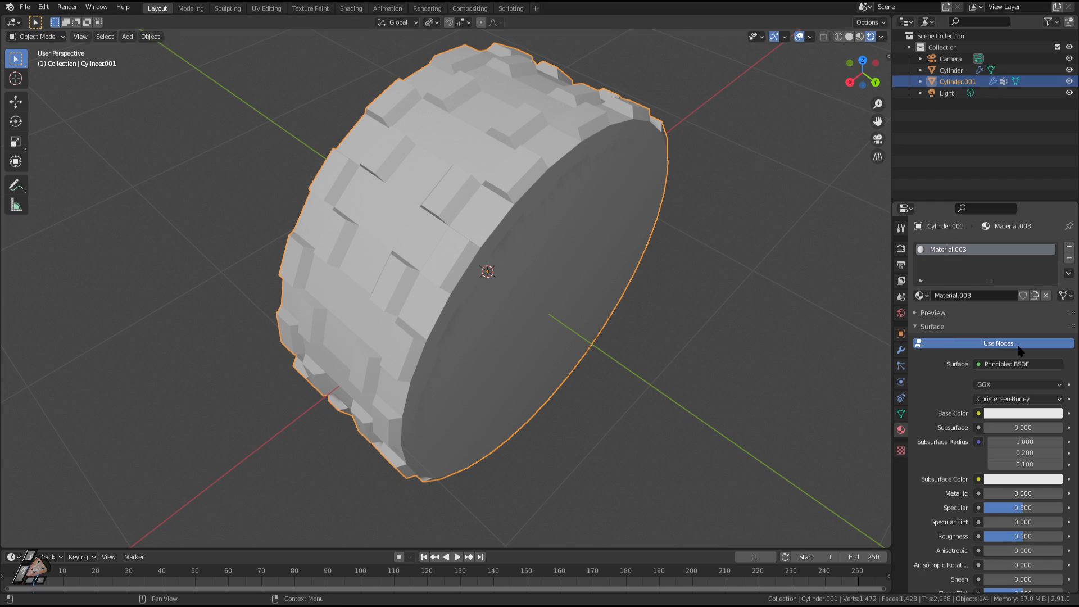
{"action": "left_click", "coordinate": [1019, 414]}
{"action": "left_click_drag", "start_coordinate": [1055, 274], "coordinate": [1055, 329]}
Step: Set the dark material's roughness to about 0.734
{"action": "middle_click_drag", "start_coordinate": [689, 326], "coordinate": [616, 297]}
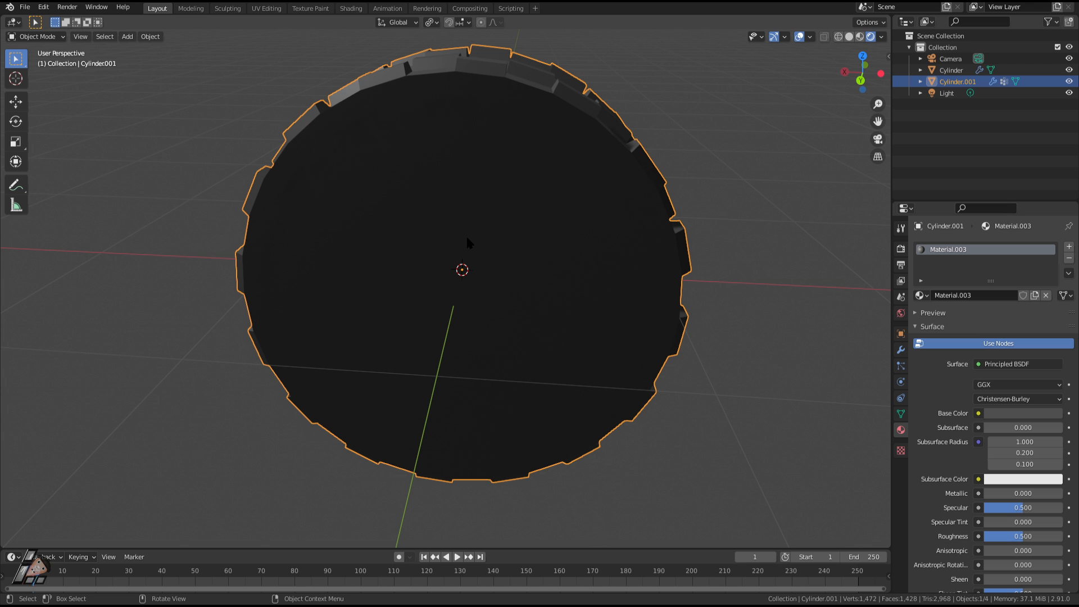
{"action": "middle_click_drag", "start_coordinate": [672, 85], "coordinate": [729, 97]}
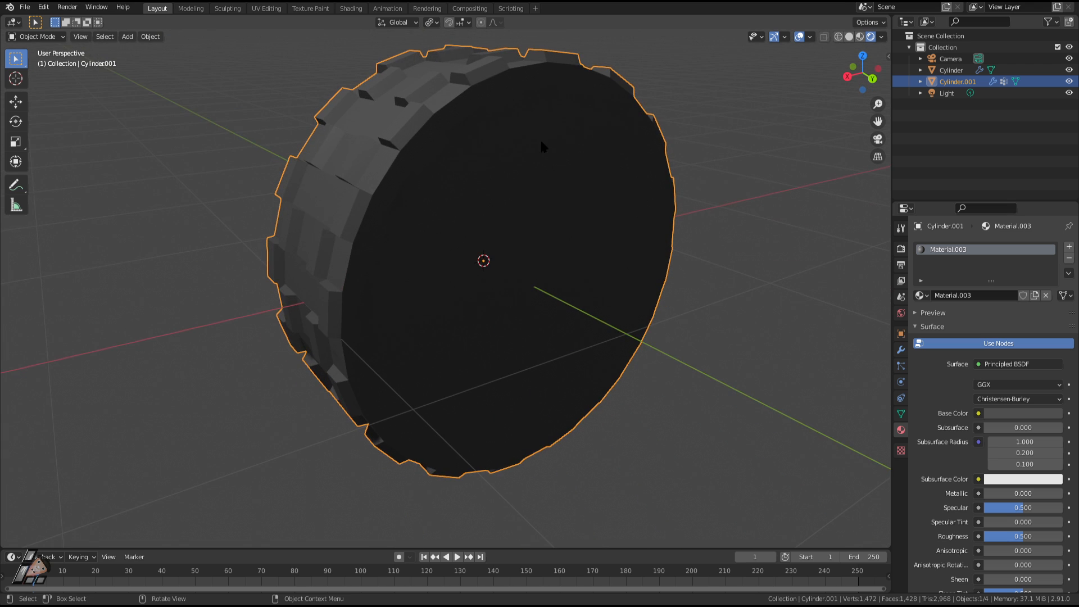
{"action": "middle_click_drag", "start_coordinate": [542, 147], "coordinate": [605, 167]}
{"action": "middle_click_drag", "start_coordinate": [360, 191], "coordinate": [761, 352]}
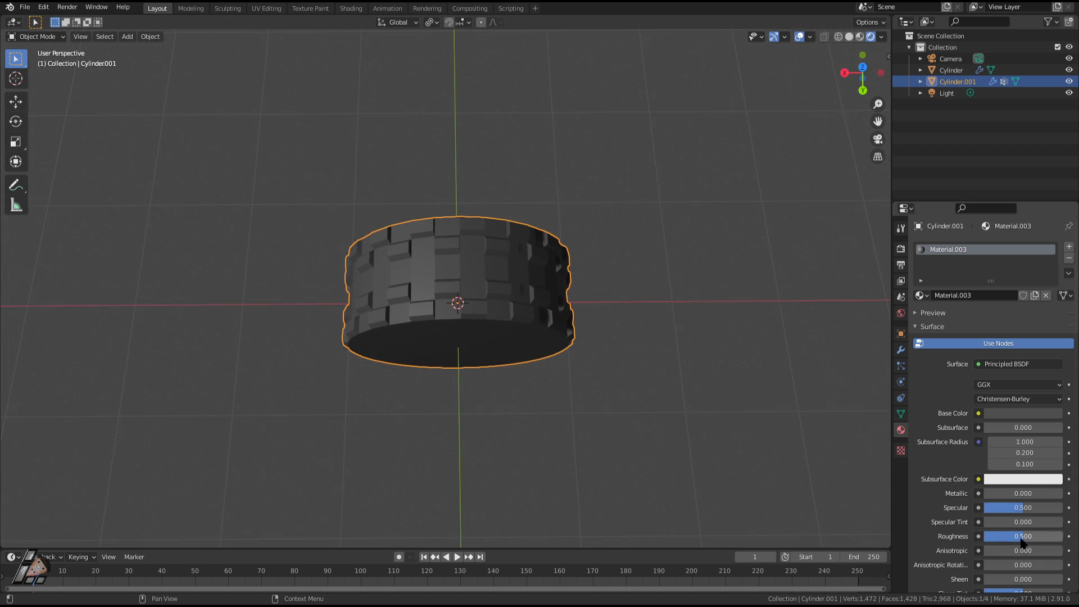
{"action": "left_click_drag", "start_coordinate": [1022, 538], "coordinate": [1041, 538]}
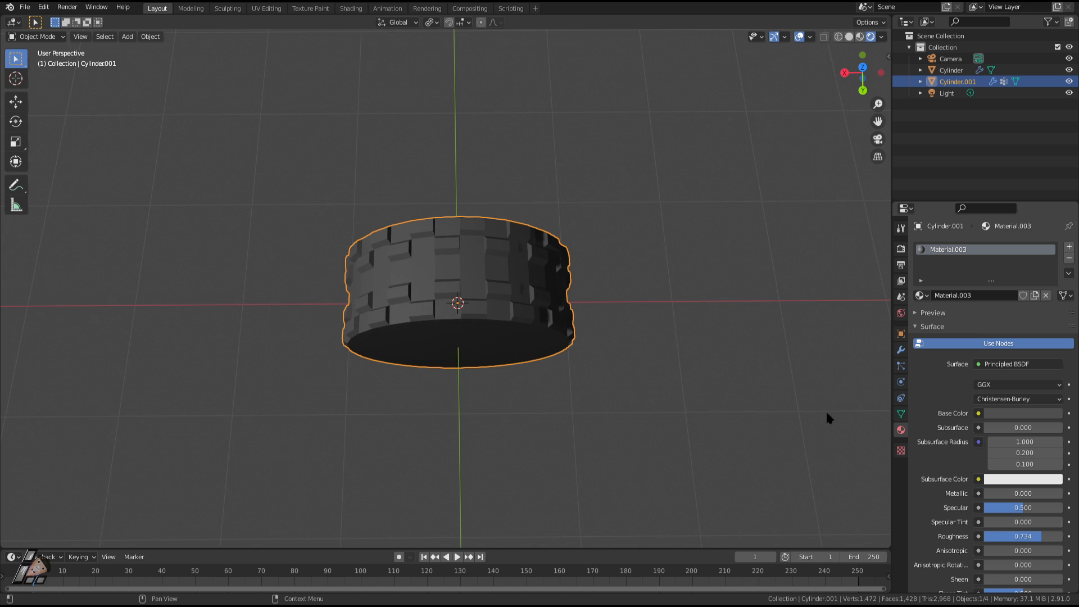
Step: In Edit Mode, extrude the treaded cylinder's flat side cap in place and scale the new face inwards to form a sidewall ring
{"action": "middle_click_drag", "start_coordinate": [826, 416], "coordinate": [582, 203]}
{"action": "key", "text": "Tab"}
{"action": "left_click", "coordinate": [454, 297]}
{"action": "scroll", "coordinate": [573, 295], "scroll_direction": "up", "scroll_amount": 2}
{"action": "middle_click_drag", "start_coordinate": [454, 297], "coordinate": [303, 290]}
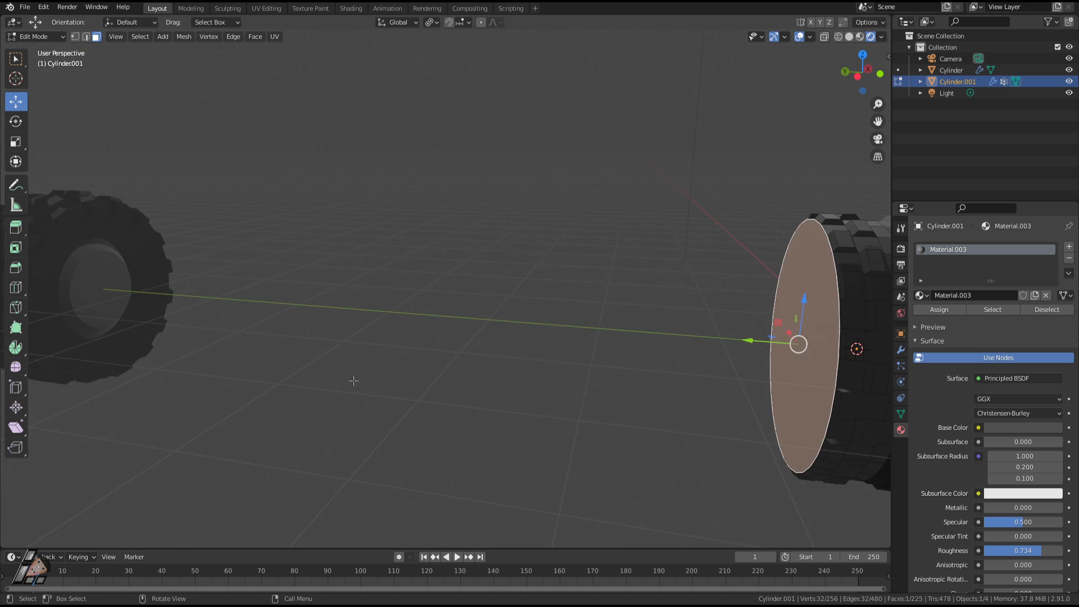
{"action": "middle_click_drag", "start_coordinate": [354, 381], "coordinate": [628, 381]}
{"action": "key", "text": "e"}
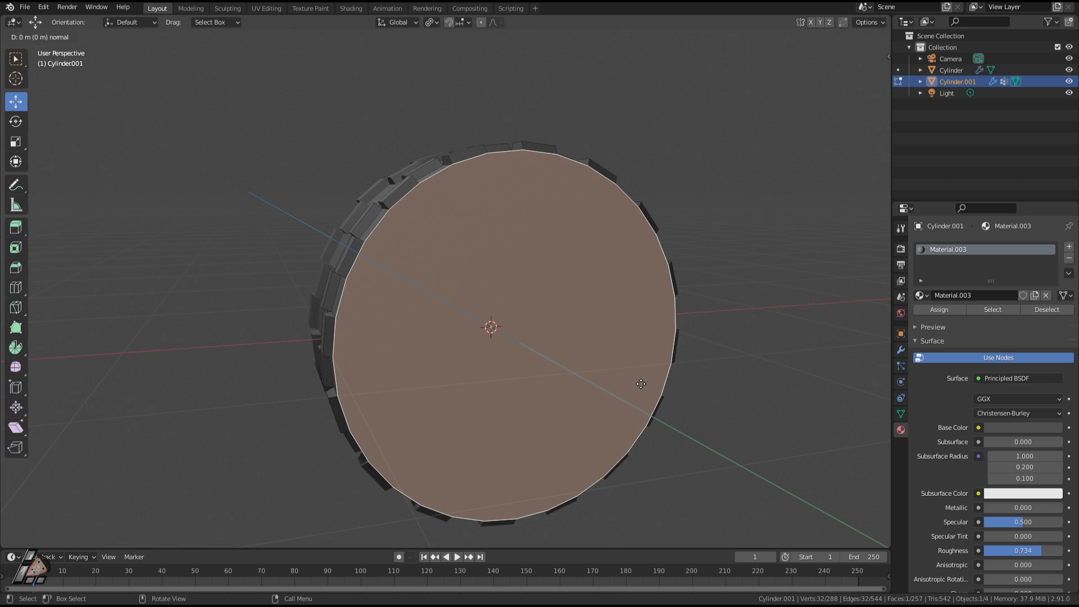
{"action": "key", "text": "s"}
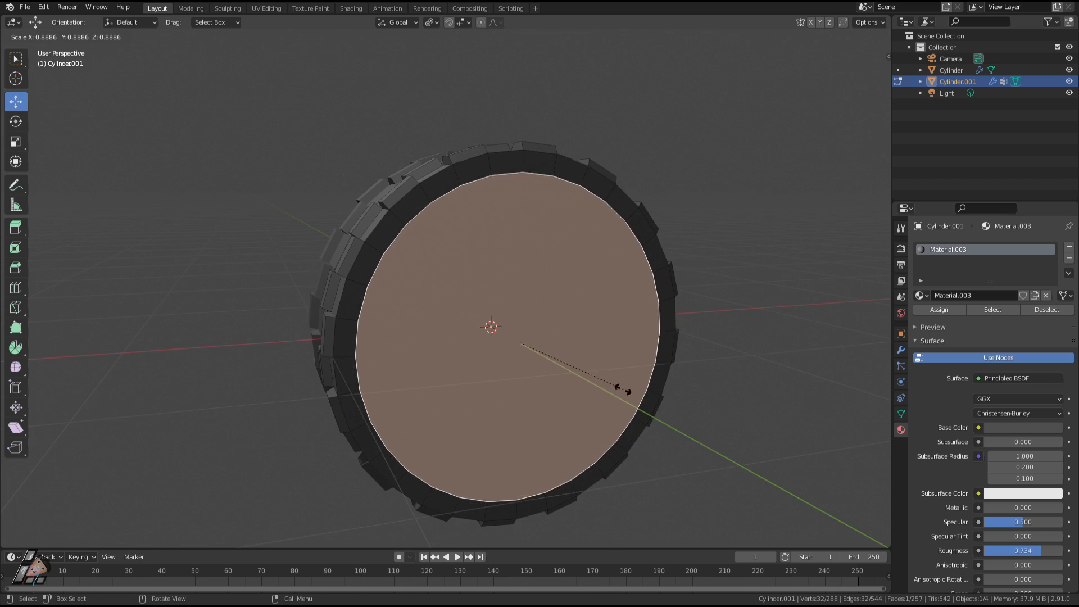
{"action": "left_click", "coordinate": [601, 391]}
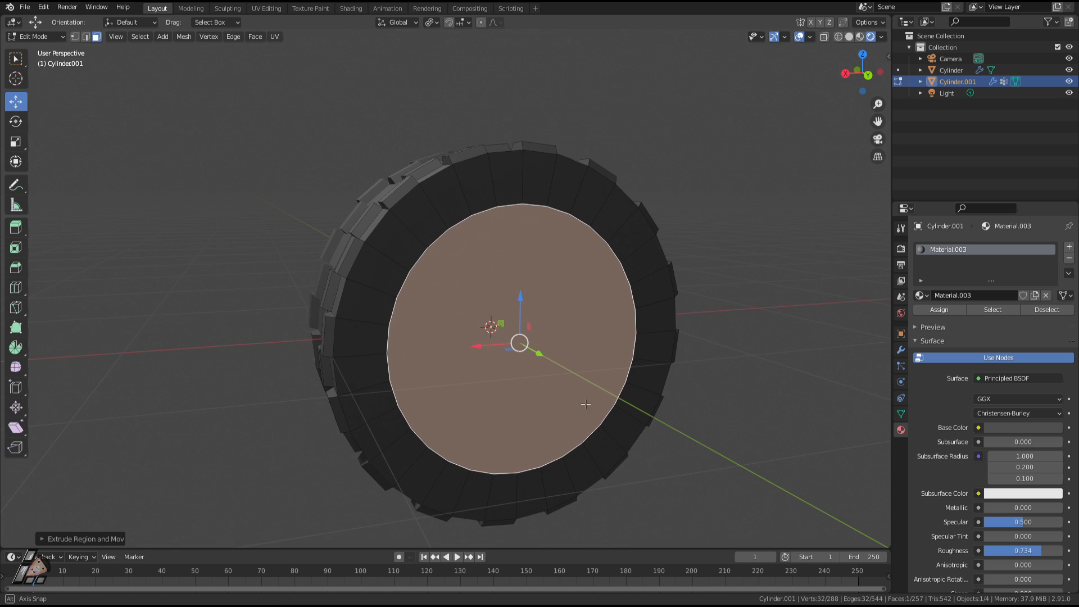
Step: Extrude the inner side-cap face inwards along its normal to recess it into the tyre
{"action": "middle_click_drag", "start_coordinate": [601, 392], "coordinate": [607, 410]}
{"action": "key", "text": "e"}
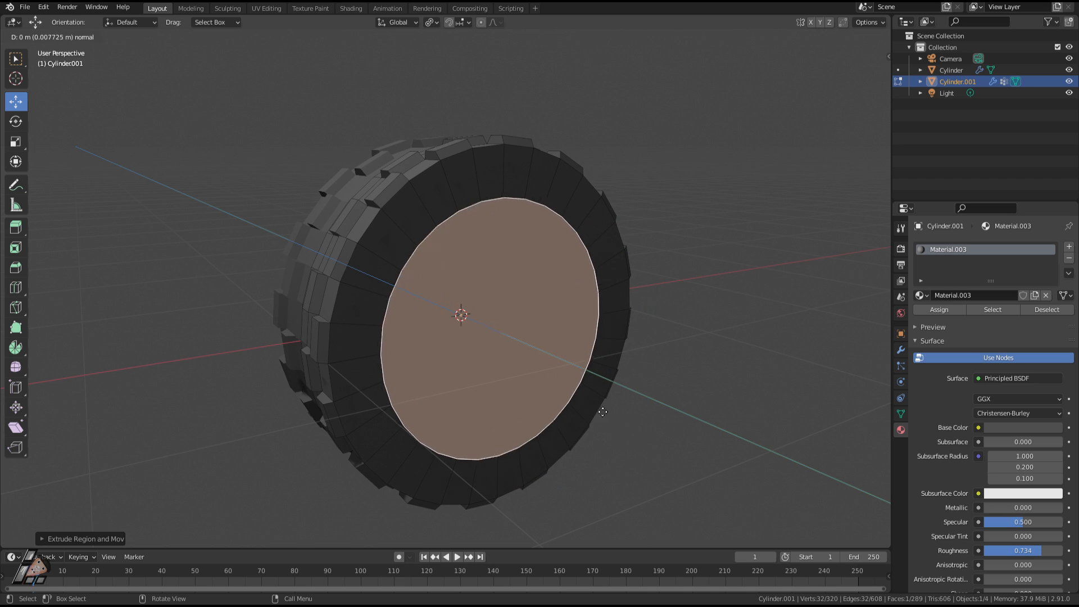
{"action": "left_click", "coordinate": [589, 406]}
{"action": "middle_click_drag", "start_coordinate": [590, 406], "coordinate": [582, 406]}
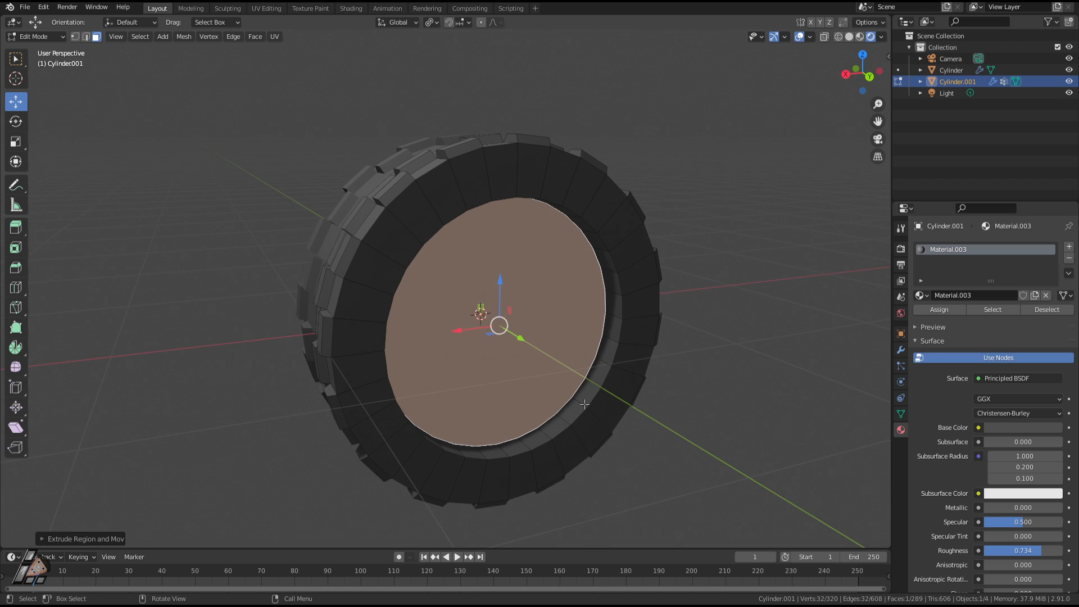
Step: Extrude the recessed face in place and scale the new face to about 0.74
{"action": "key", "text": "s"}
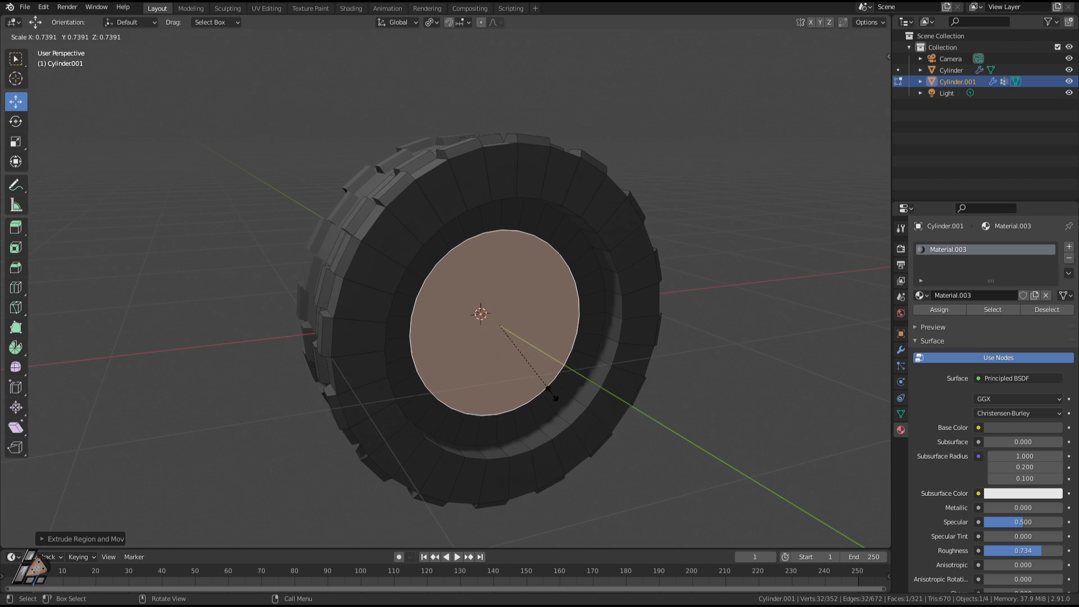
{"action": "left_click", "coordinate": [548, 388]}
{"action": "middle_click_drag", "start_coordinate": [548, 388], "coordinate": [568, 398]}
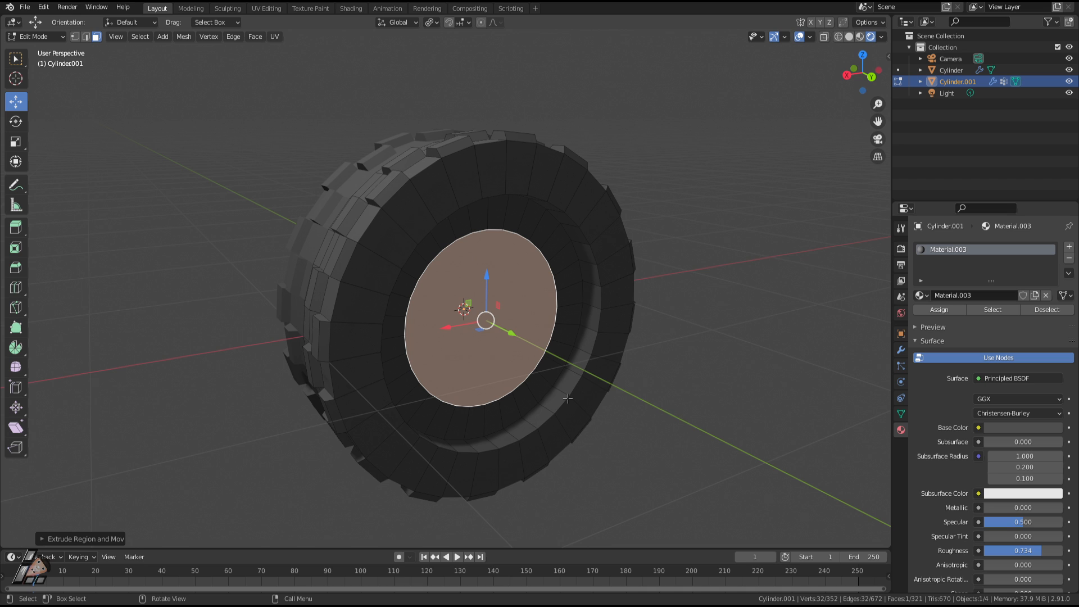
{"action": "key", "text": "g"}
{"action": "key", "text": "g"}
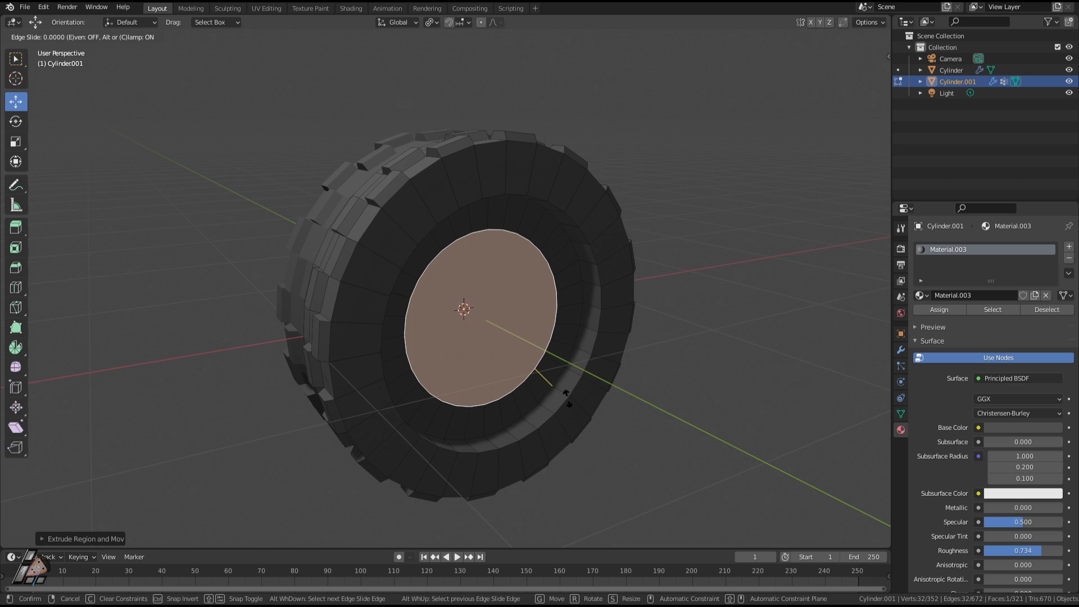
{"action": "right_click", "coordinate": [567, 398]}
Step: Move the small central hub face outwards along the global Y axis so the hub bulges
{"action": "middle_click_drag", "start_coordinate": [568, 398], "coordinate": [507, 388]}
{"action": "key", "text": "g"}
{"action": "key", "text": "y"}
{"action": "left_click", "coordinate": [574, 398]}
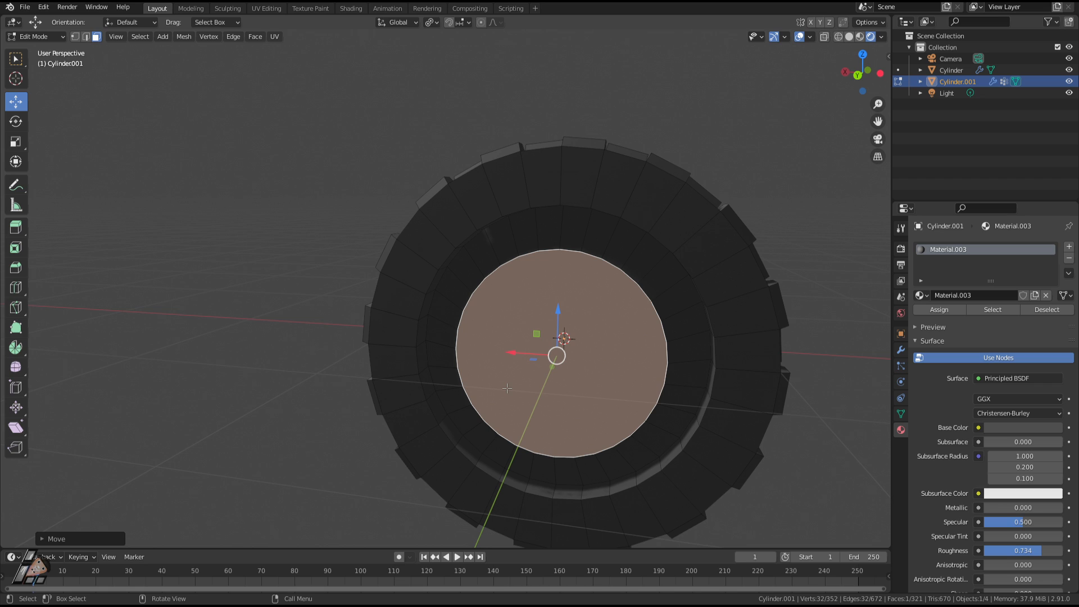
Step: Grow the selection to the ring around the hub face and assign these faces a new material in a second slot
{"action": "key", "text": "ctrl"}
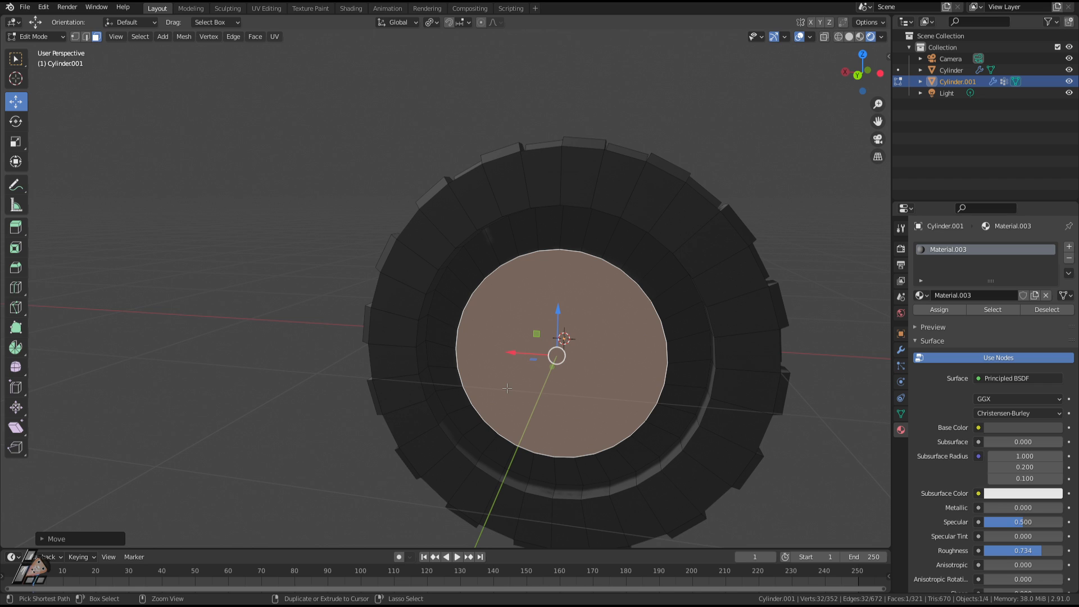
{"action": "key", "text": "ctrl+KP_Add"}
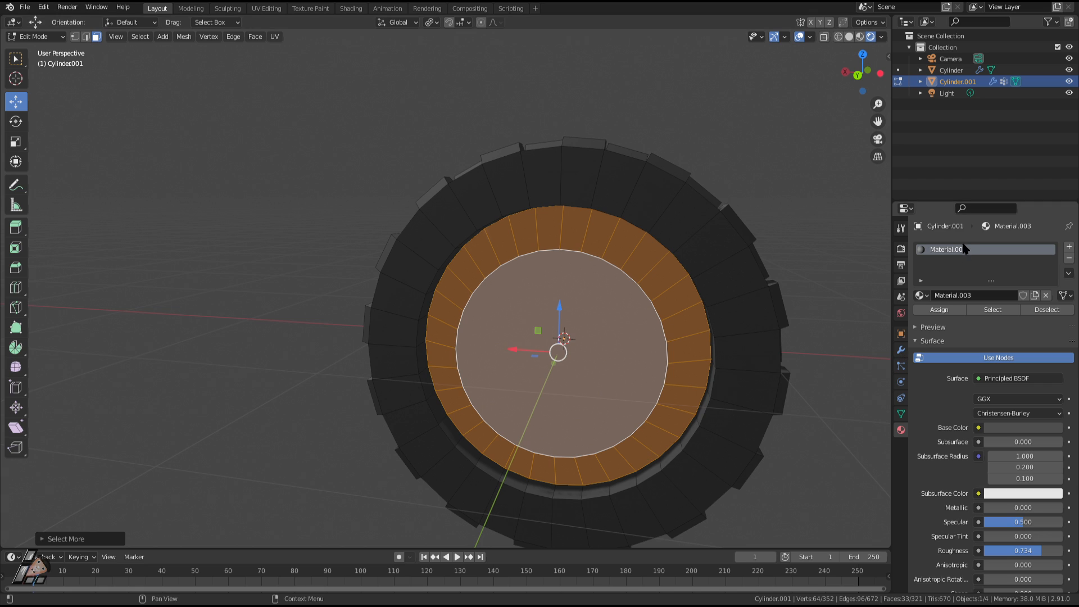
{"action": "left_click", "coordinate": [1069, 248]}
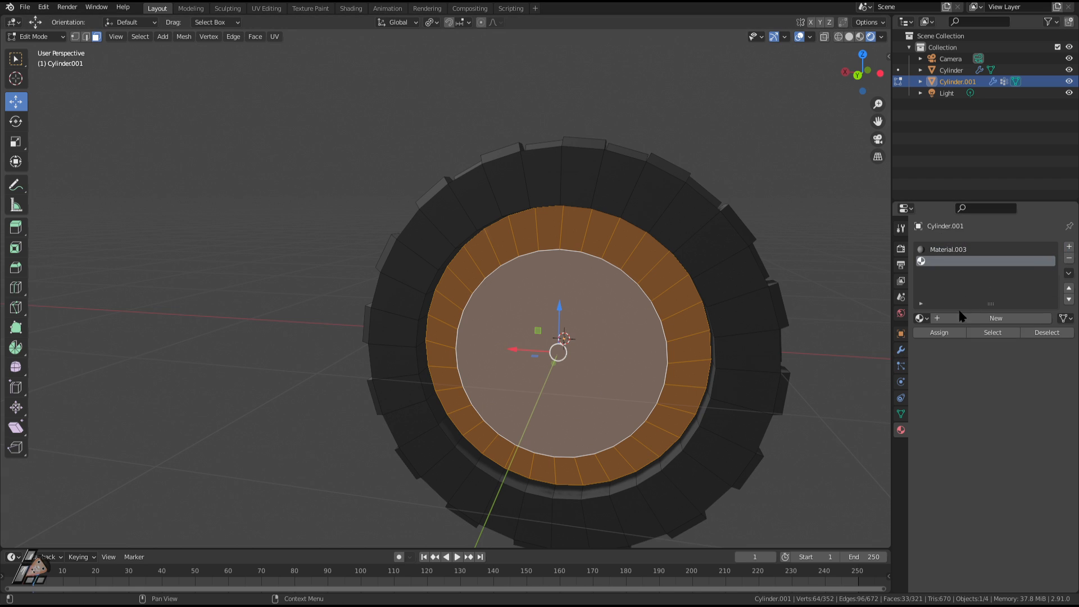
{"action": "left_click", "coordinate": [965, 317]}
{"action": "left_click", "coordinate": [932, 334]}
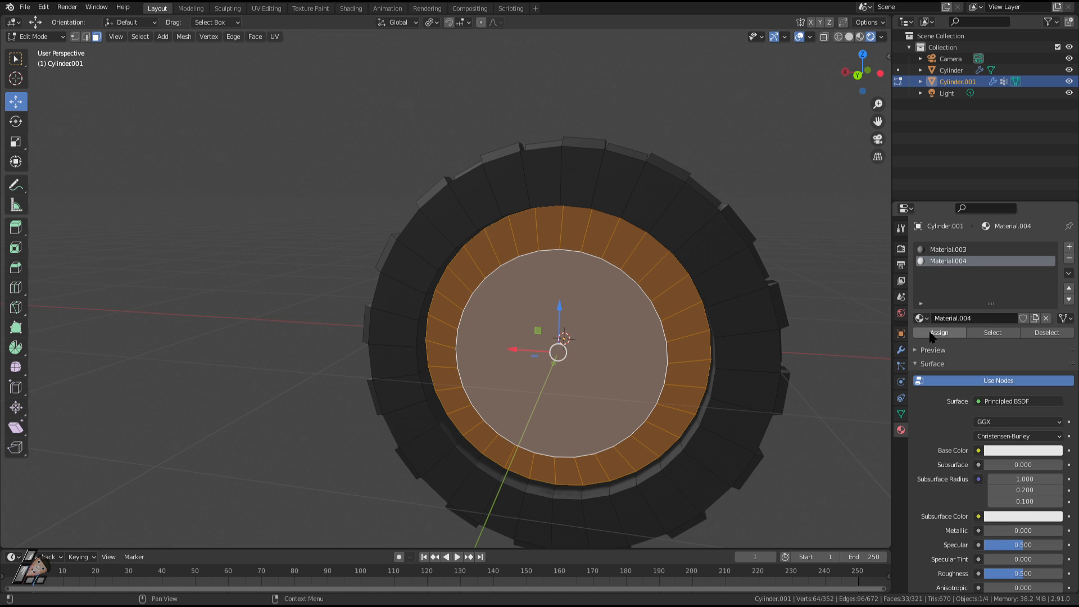
Step: Set the hub material to metallic 1.000 and roughness 0.082, assign it to the selected hub faces, and return to Object Mode
{"action": "middle_click_drag", "start_coordinate": [773, 343], "coordinate": [829, 345]}
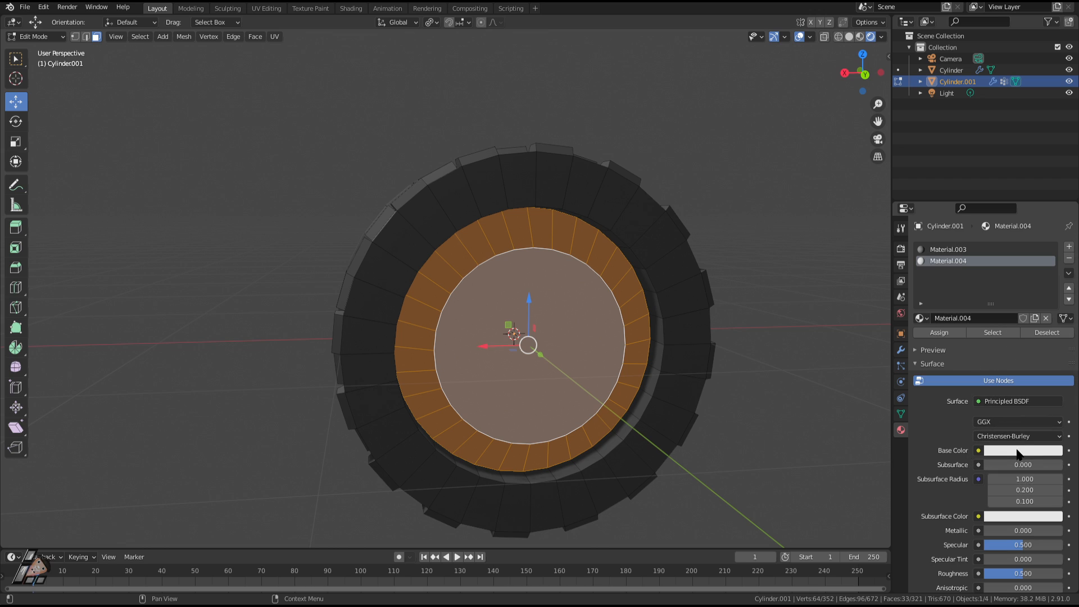
{"action": "left_click_drag", "start_coordinate": [1011, 531], "coordinate": [1063, 530]}
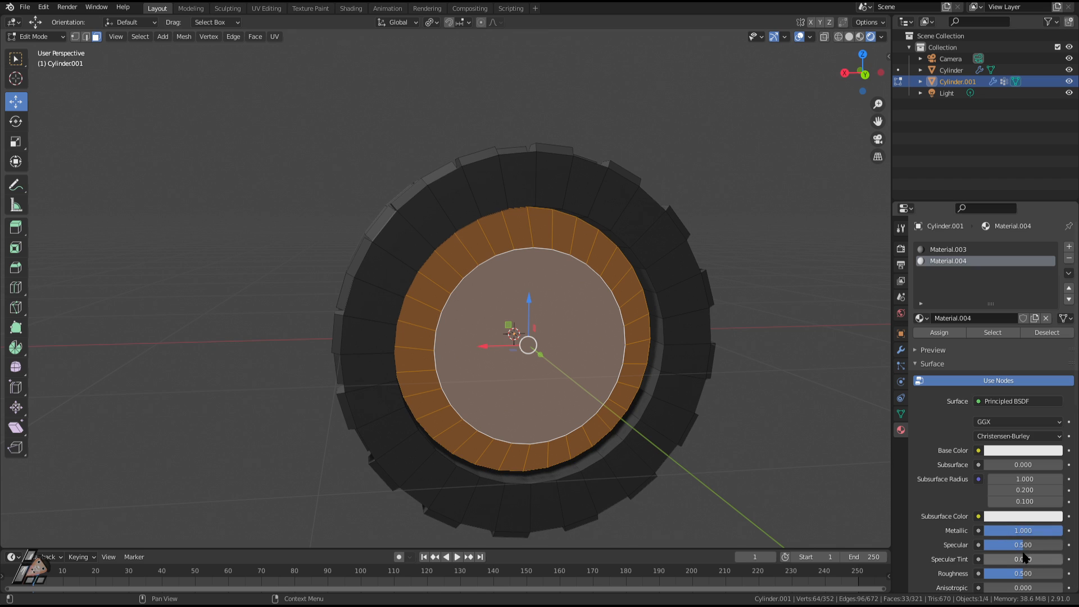
{"action": "left_click_drag", "start_coordinate": [1026, 573], "coordinate": [992, 574]}
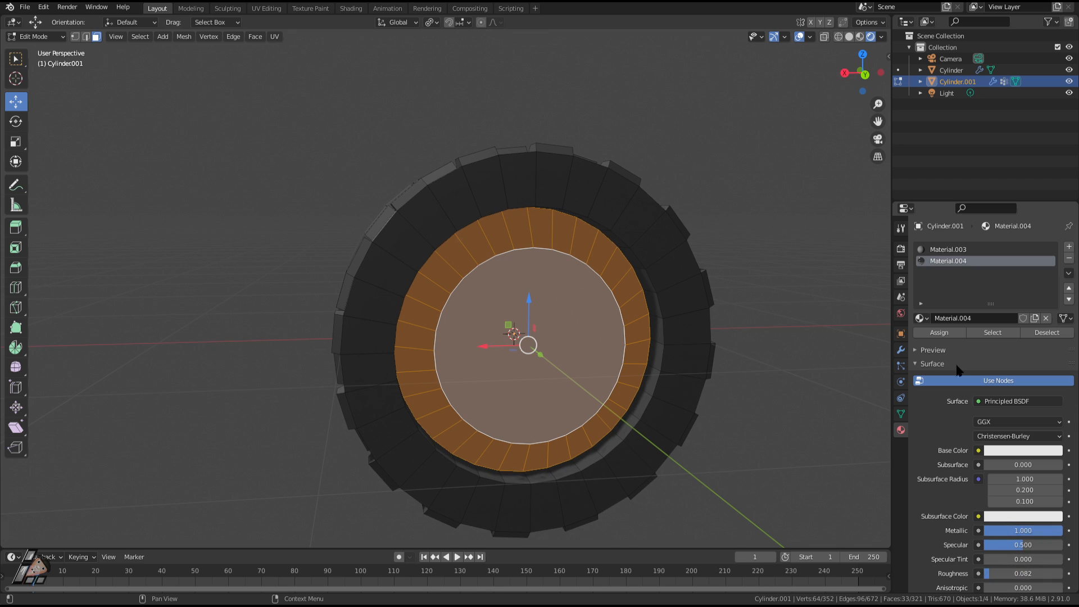
{"action": "left_click", "coordinate": [924, 333]}
{"action": "middle_click_drag", "start_coordinate": [696, 392], "coordinate": [634, 394]}
{"action": "key", "text": "Tab"}
{"action": "scroll", "coordinate": [628, 396], "scroll_direction": "down", "scroll_amount": 2}
{"action": "middle_click_drag", "start_coordinate": [511, 399], "coordinate": [589, 386]}
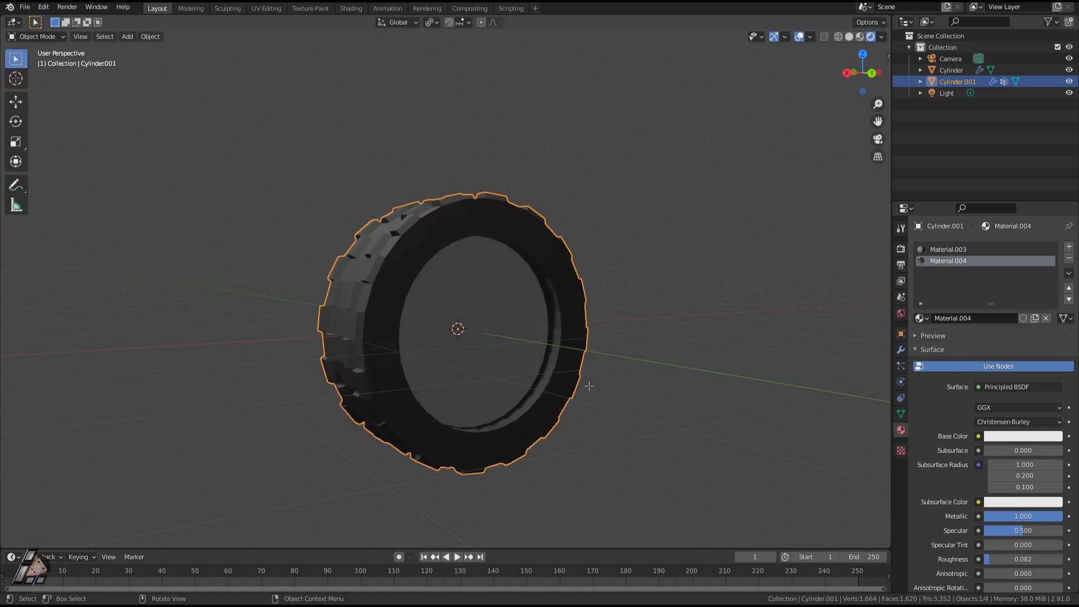
Step: Darken the hub material's base colour to mid grey and set its roughness to 0.174
{"action": "key", "text": "Tab"}
{"action": "scroll", "coordinate": [1017, 549], "scroll_direction": "down", "scroll_amount": 1}
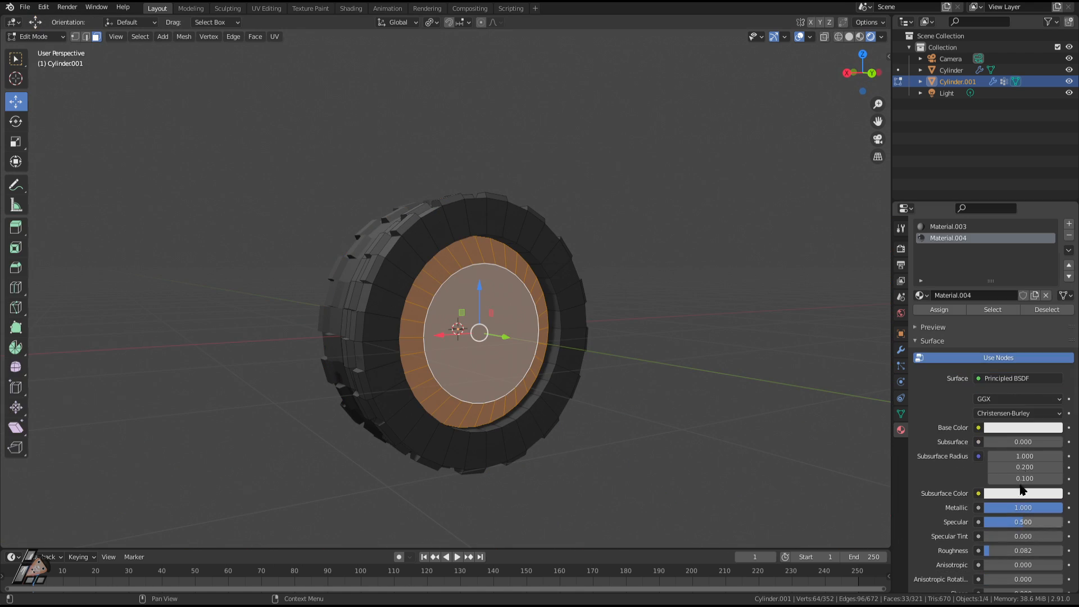
{"action": "left_click", "coordinate": [1031, 428]}
{"action": "left_click_drag", "start_coordinate": [1055, 274], "coordinate": [1054, 299]}
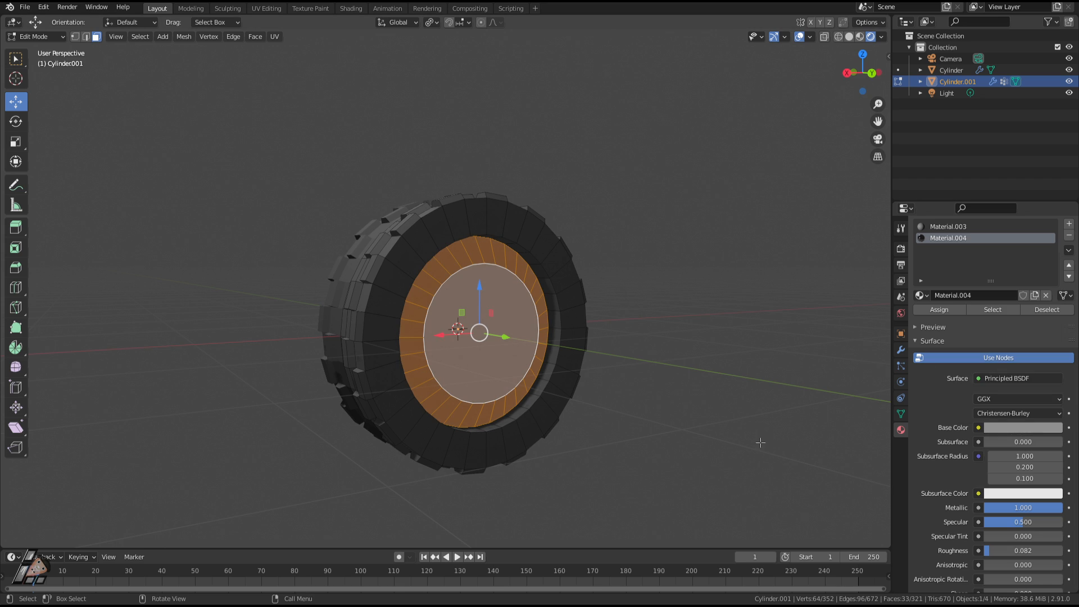
{"action": "key", "text": "Tab"}
{"action": "mouse_move", "coordinate": [1007, 537]}
{"action": "left_mouse_down"}
{"action": "mouse_move", "coordinate": [1027, 536]}
{"action": "mouse_move", "coordinate": [1008, 536]}
{"action": "left_mouse_up"}
Step: Duplicate the point light above the wheel and move the copy along the global Y axis
{"action": "middle_click_drag", "start_coordinate": [596, 422], "coordinate": [547, 395]}
{"action": "left_click", "coordinate": [517, 231]}
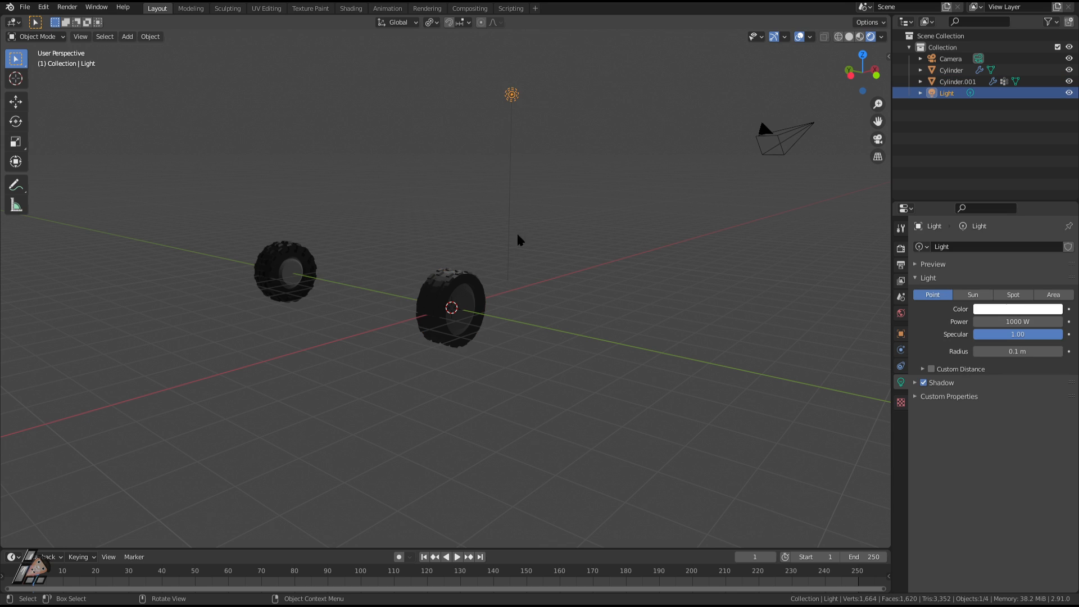
{"action": "middle_click_drag", "start_coordinate": [518, 238], "coordinate": [573, 261]}
{"action": "key", "text": "shift+d"}
{"action": "key", "text": "x"}
{"action": "right_click", "coordinate": [687, 305]}
{"action": "key", "text": "g"}
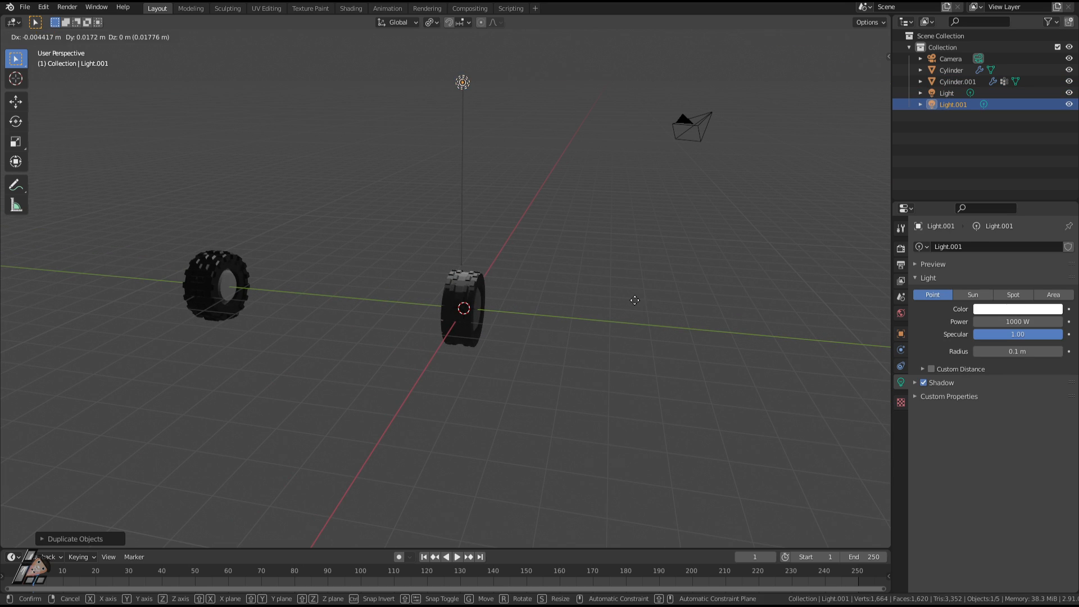
{"action": "key", "text": "y"}
{"action": "left_click", "coordinate": [822, 388]}
Step: Reposition the duplicated light along the global Y axis while checking the lighting on the hub side
{"action": "scroll", "coordinate": [675, 348], "scroll_direction": "up", "scroll_amount": 4}
{"action": "middle_click_drag", "start_coordinate": [625, 343], "coordinate": [553, 349]}
{"action": "key", "text": "g"}
{"action": "key", "text": "y"}
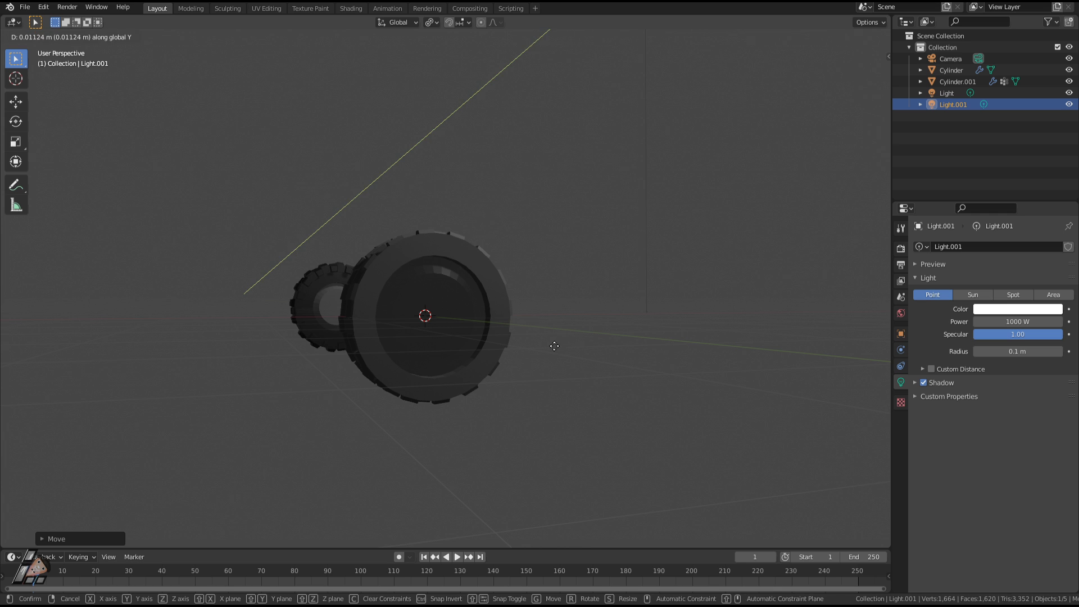
{"action": "left_click", "coordinate": [510, 374]}
Step: Reselect the new treaded wheel and set its hub material's roughness to 0.457
{"action": "middle_click_drag", "start_coordinate": [456, 323], "coordinate": [647, 349]}
{"action": "left_click", "coordinate": [488, 323]}
{"action": "scroll", "coordinate": [647, 353], "scroll_direction": "up", "scroll_amount": 3}
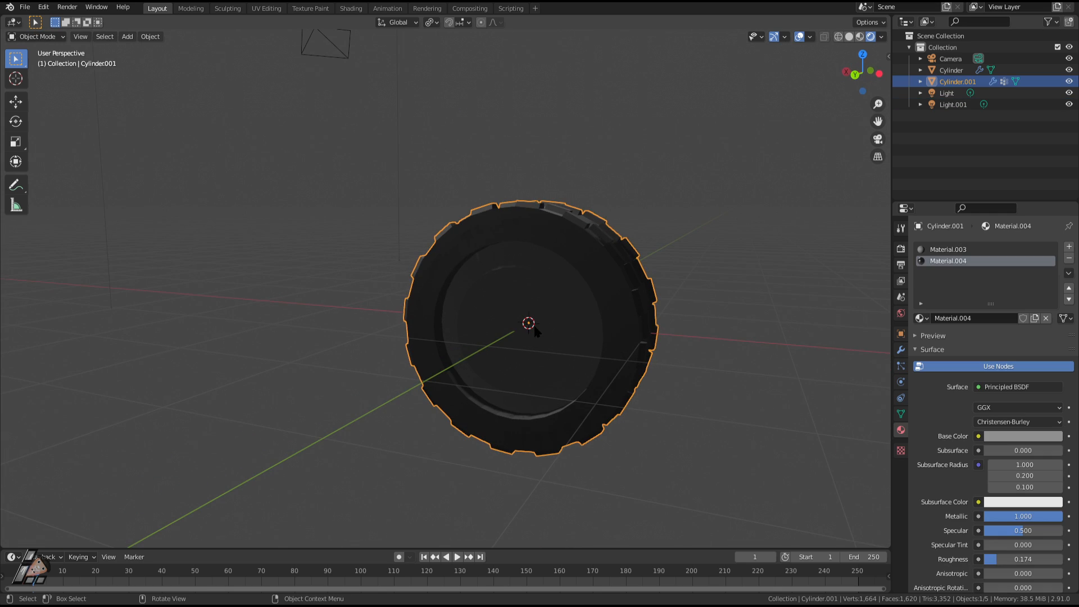
{"action": "left_click", "coordinate": [1022, 436]}
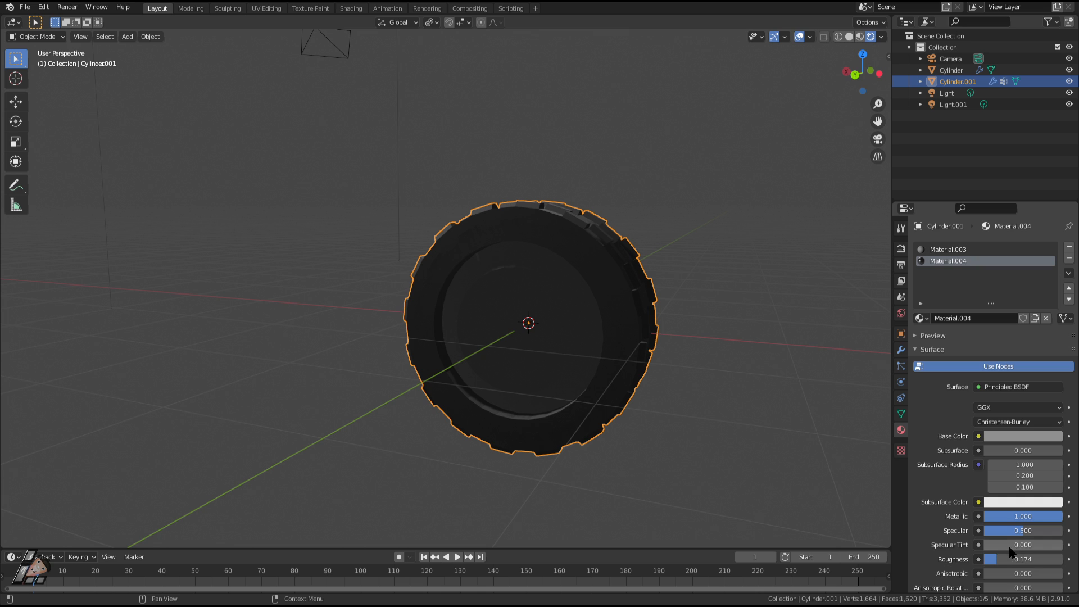
{"action": "left_click_drag", "start_coordinate": [1006, 559], "coordinate": [1031, 559]}
{"action": "scroll", "coordinate": [562, 393], "scroll_direction": "down", "scroll_amount": 4}
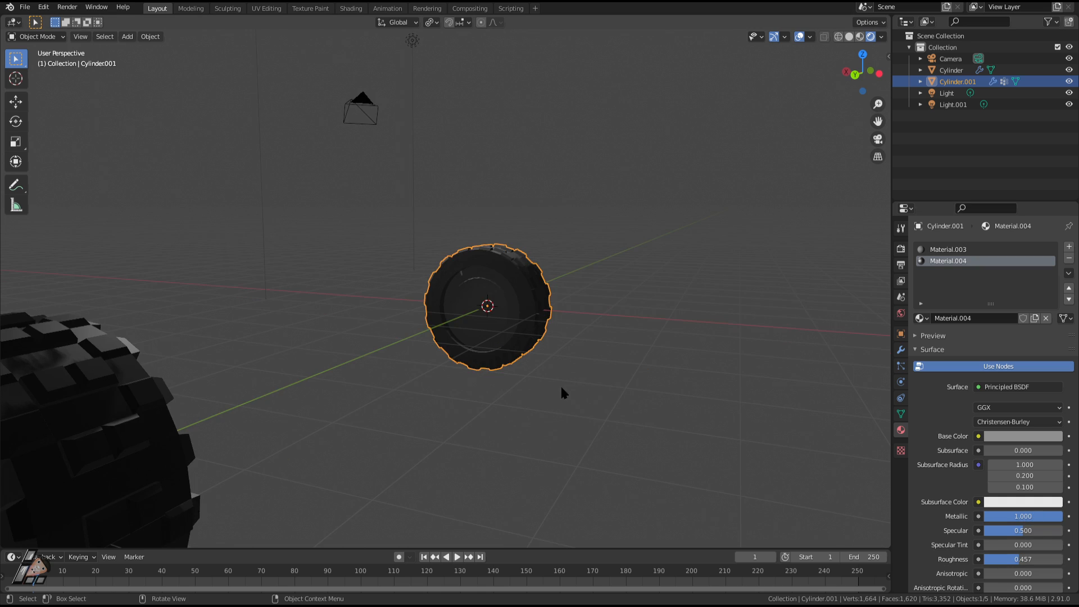
Step: Select the hub face of the other finished wheel in Edit Mode and examine its material settings
{"action": "middle_click_drag", "start_coordinate": [561, 393], "coordinate": [310, 337]}
{"action": "left_click", "coordinate": [152, 313]}
{"action": "scroll", "coordinate": [151, 313], "scroll_direction": "up", "scroll_amount": 1}
{"action": "scroll", "coordinate": [153, 313], "scroll_direction": "up", "scroll_amount": 1}
{"action": "key", "text": "Tab"}
{"action": "key", "text": "alt+a"}
{"action": "middle_click_drag", "start_coordinate": [129, 327], "coordinate": [342, 319]}
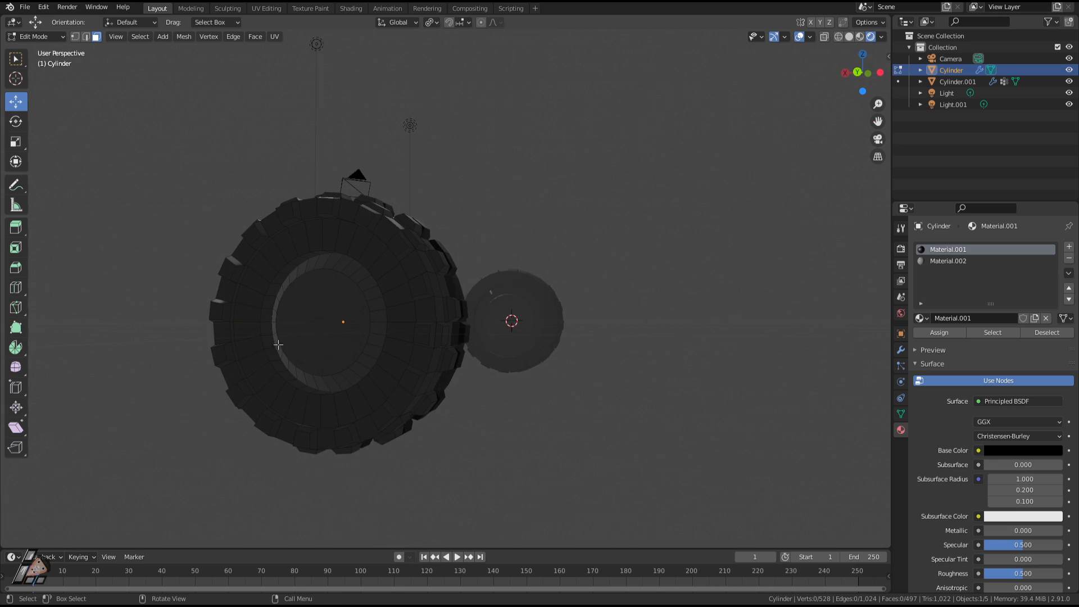
{"action": "left_click", "coordinate": [342, 320]}
{"action": "scroll", "coordinate": [1003, 450], "scroll_direction": "down", "scroll_amount": 1}
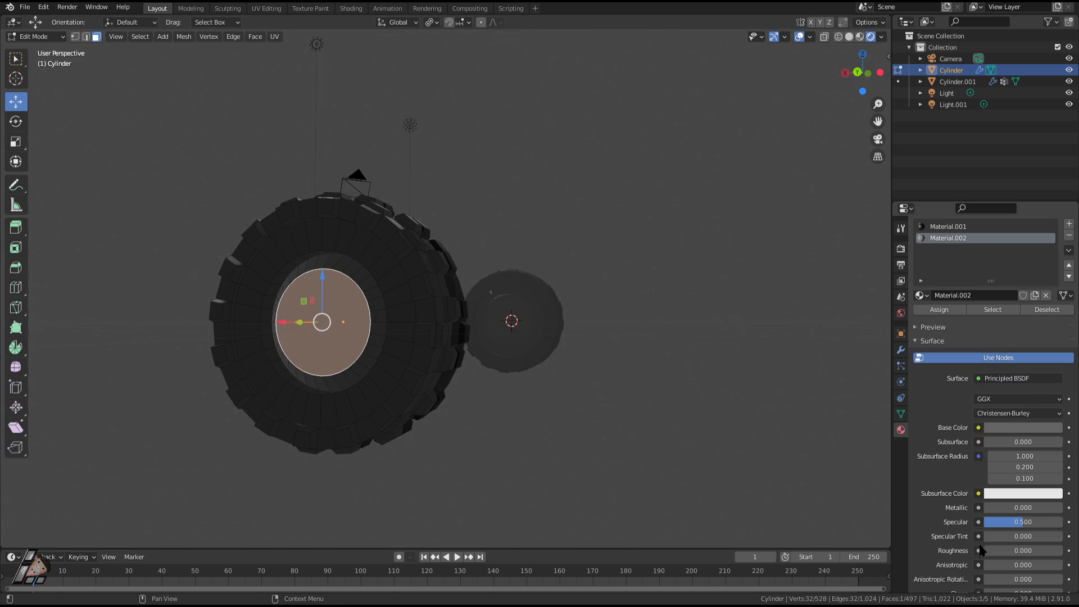
{"action": "middle_click_drag", "start_coordinate": [809, 359], "coordinate": [634, 360]}
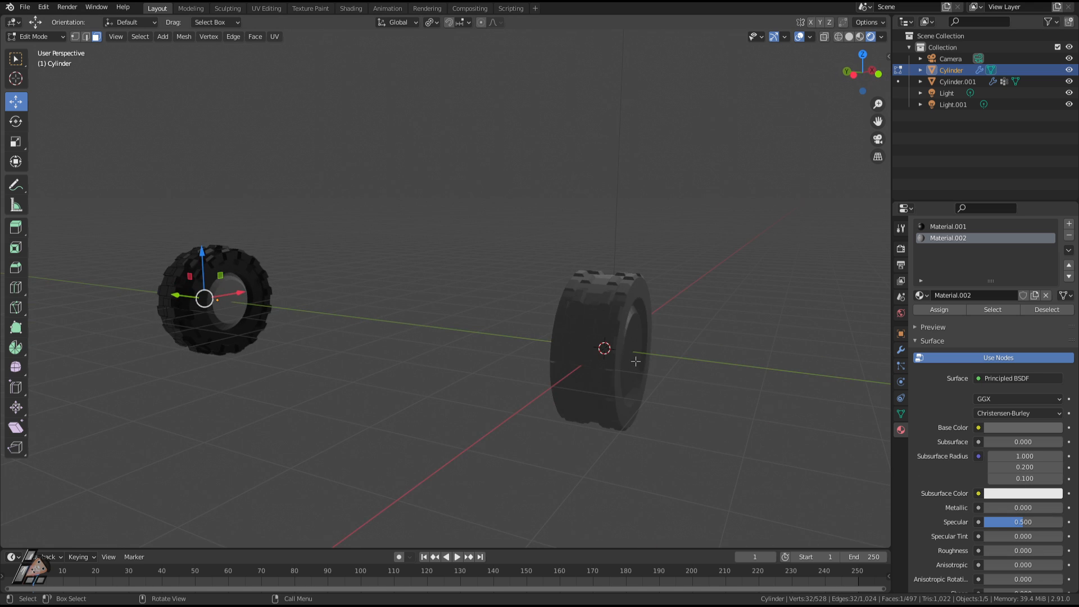
Step: Return to Object Mode, reselect the new wheel and set its hub material's metallic value to 0.000
{"action": "key", "text": "Tab"}
{"action": "left_click", "coordinate": [615, 371]}
{"action": "middle_click_drag", "start_coordinate": [546, 346], "coordinate": [475, 263]}
{"action": "scroll", "coordinate": [595, 371], "scroll_direction": "up", "scroll_amount": 3}
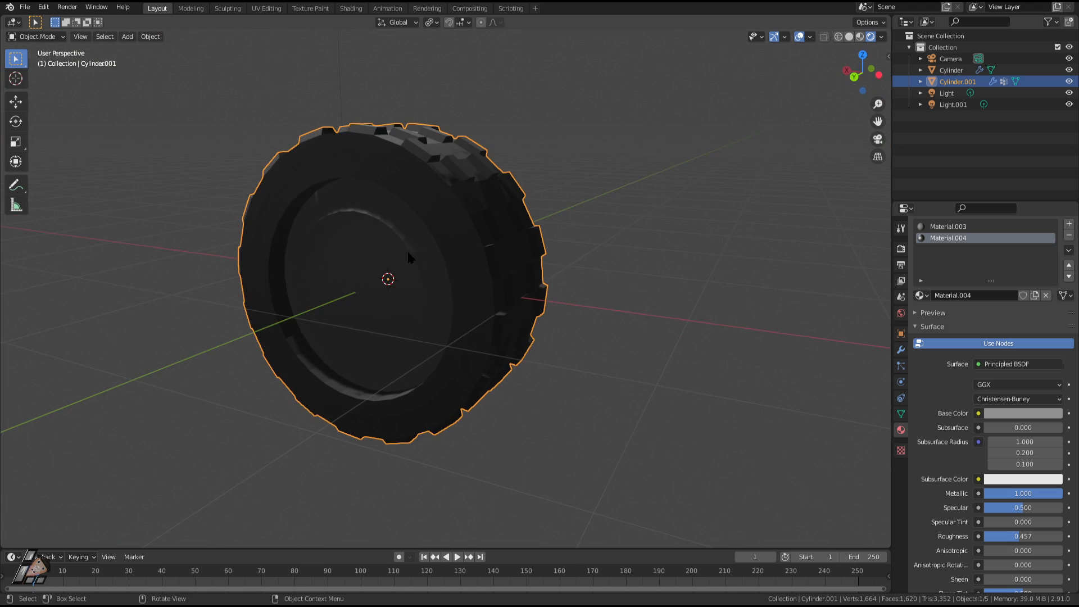
{"action": "middle_click_drag", "start_coordinate": [409, 257], "coordinate": [969, 445]}
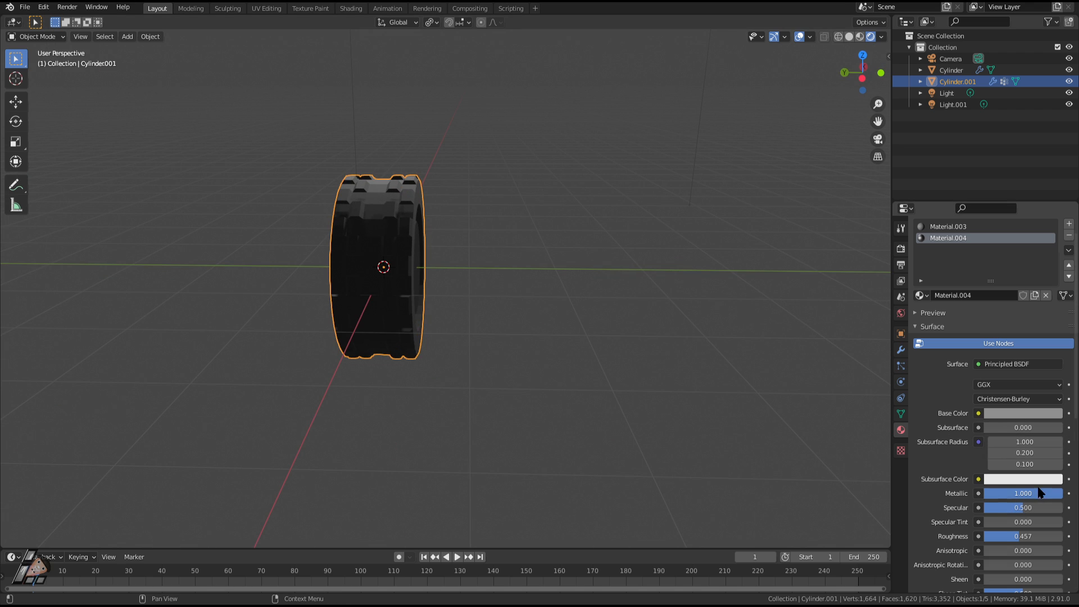
{"action": "left_click_drag", "start_coordinate": [1023, 494], "coordinate": [986, 494]}
{"action": "middle_click_drag", "start_coordinate": [660, 369], "coordinate": [456, 257]}
Step: Enter Edit Mode on the wheel and select the flat hub face together with its surrounding ring of faces
{"action": "key", "text": "Tab"}
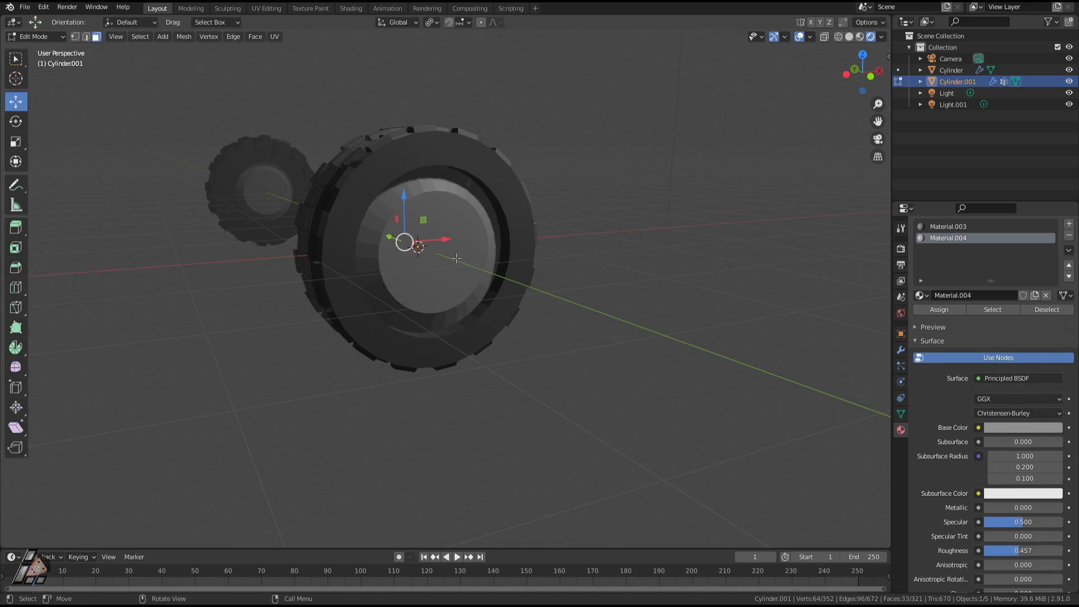
{"action": "middle_click_drag", "start_coordinate": [393, 265], "coordinate": [489, 278]}
{"action": "left_click", "coordinate": [483, 301]}
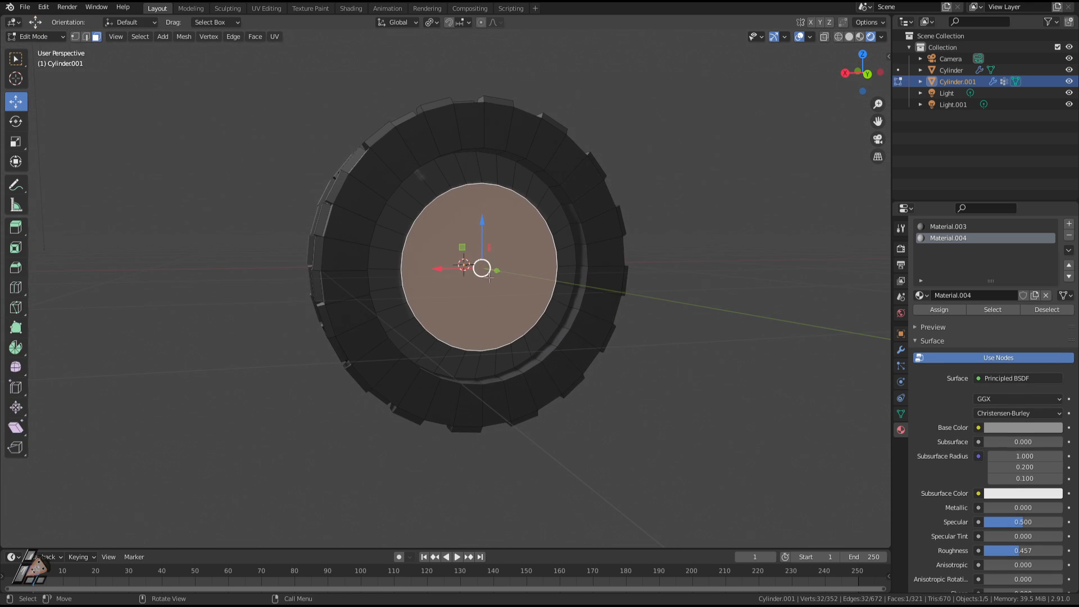
{"action": "key", "text": "ctrl+KP_Add"}
{"action": "middle_click_drag", "start_coordinate": [422, 307], "coordinate": [606, 318]}
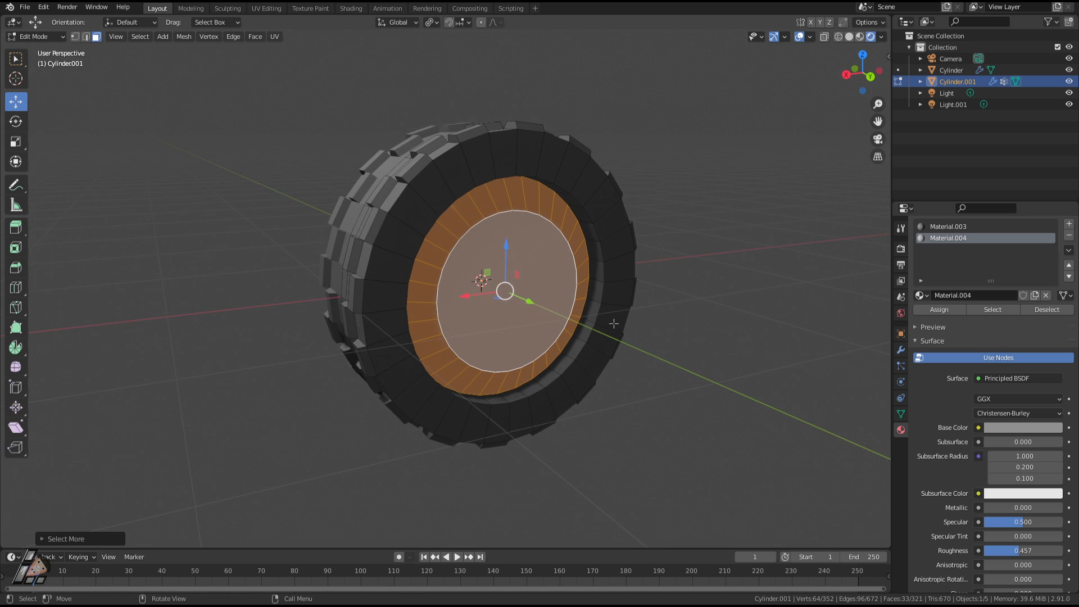
{"action": "key", "text": "e"}
{"action": "left_click", "coordinate": [601, 316]}
{"action": "key", "text": "s"}
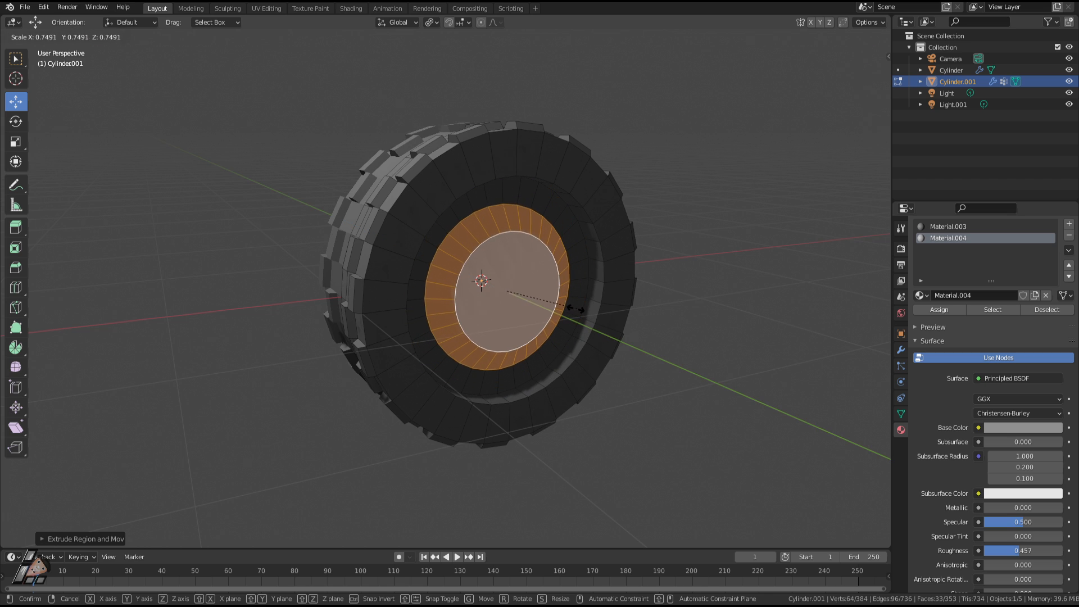
{"action": "right_click", "coordinate": [599, 316]}
{"action": "key", "text": "ctrl+z"}
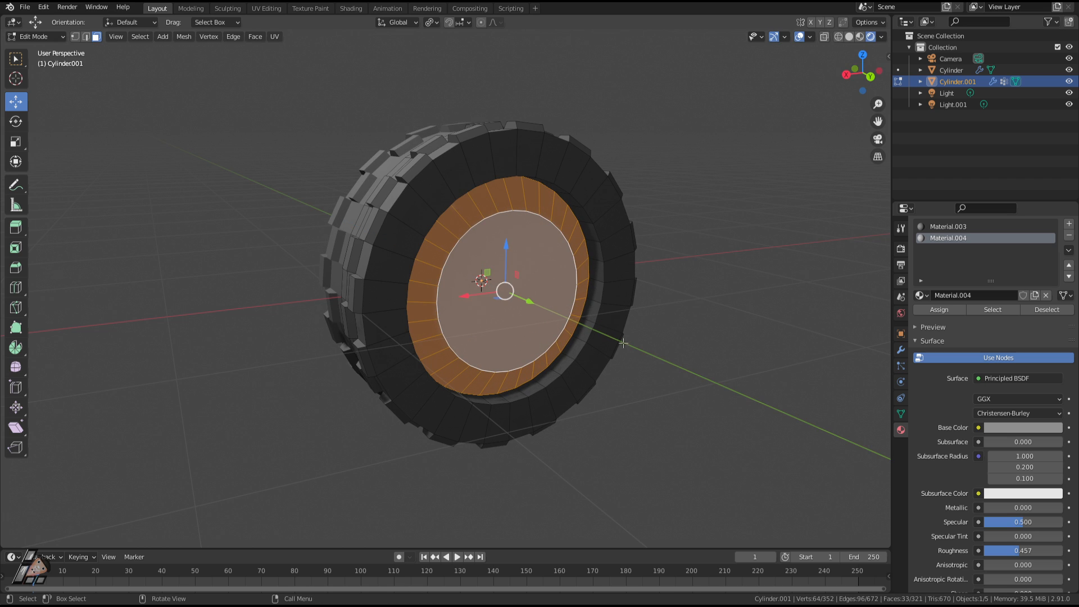
Step: Reselect the hub face with its surrounding ring, extrude them and scale the new faces down to about 0.89
{"action": "middle_click_drag", "start_coordinate": [624, 343], "coordinate": [471, 320]}
{"action": "left_click", "coordinate": [472, 320]}
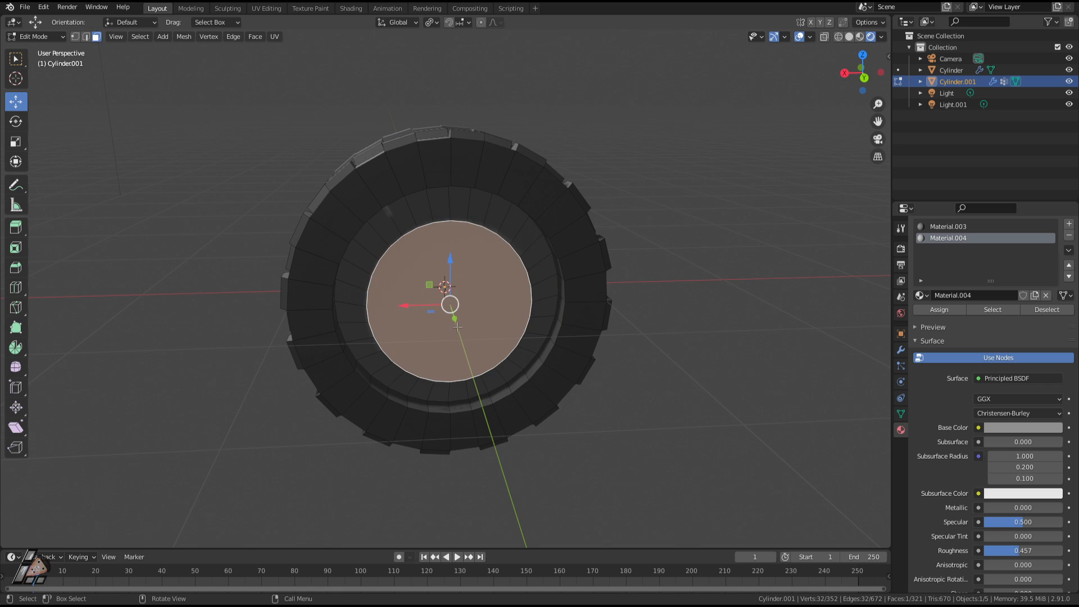
{"action": "key", "text": "ctrl+KP_Add"}
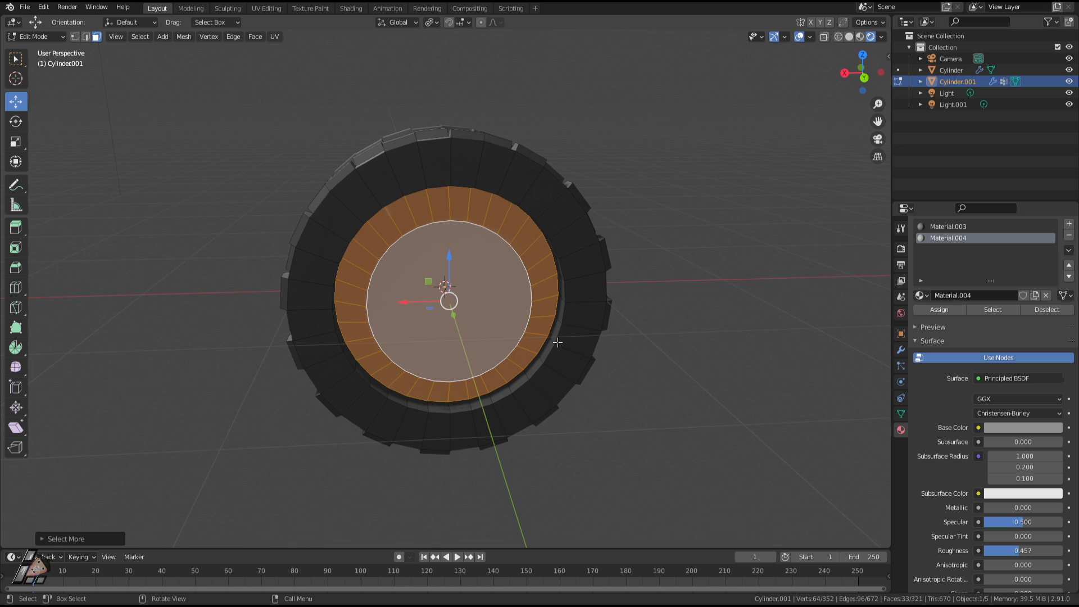
{"action": "key", "text": "e"}
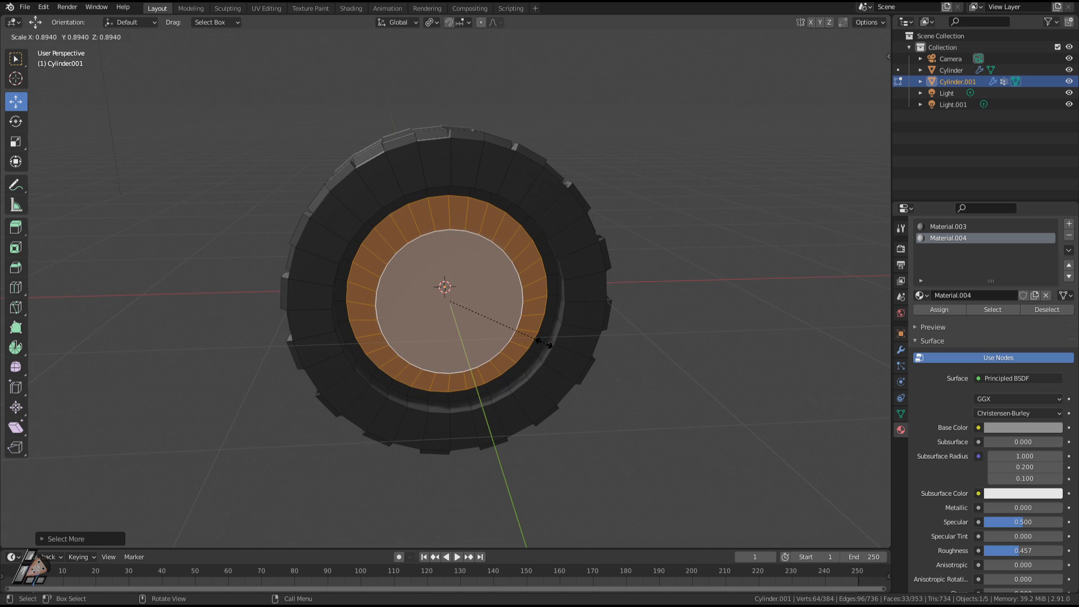
{"action": "left_click", "coordinate": [546, 339]}
Step: Extrude the scaled-down hub faces outward along the wheel axis and check the shape in Object Mode
{"action": "middle_click_drag", "start_coordinate": [545, 339], "coordinate": [558, 361]}
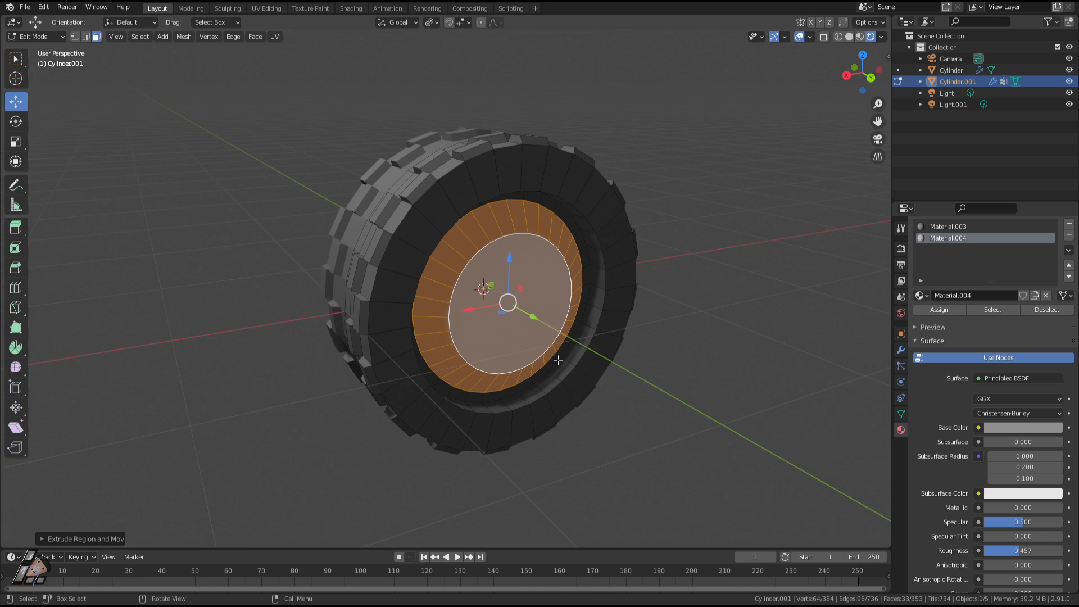
{"action": "key", "text": "e"}
{"action": "left_click", "coordinate": [561, 365]}
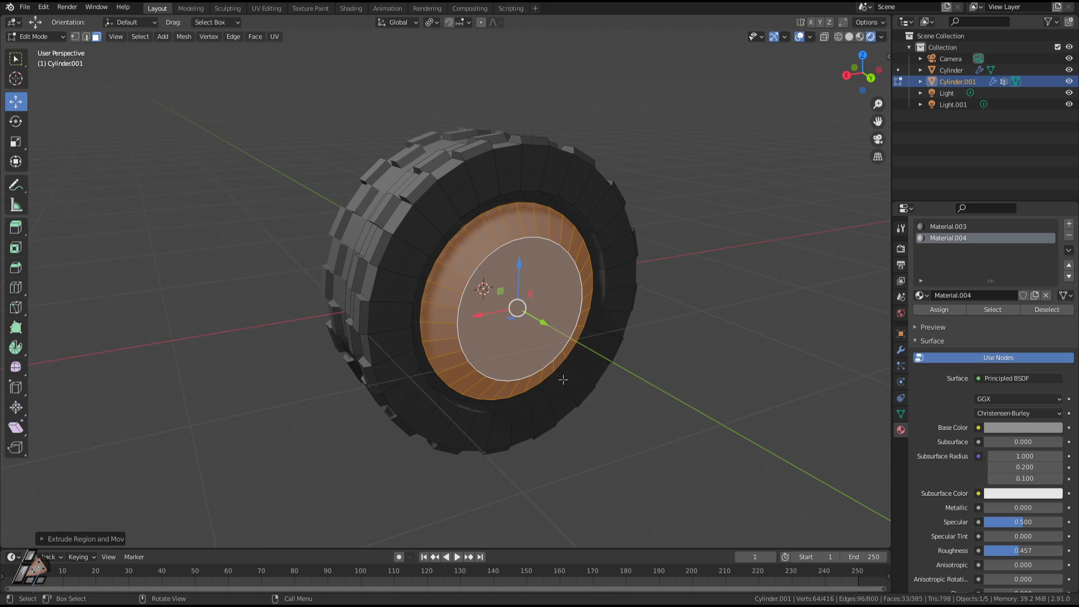
{"action": "key", "text": "Tab"}
{"action": "key", "text": "Tab"}
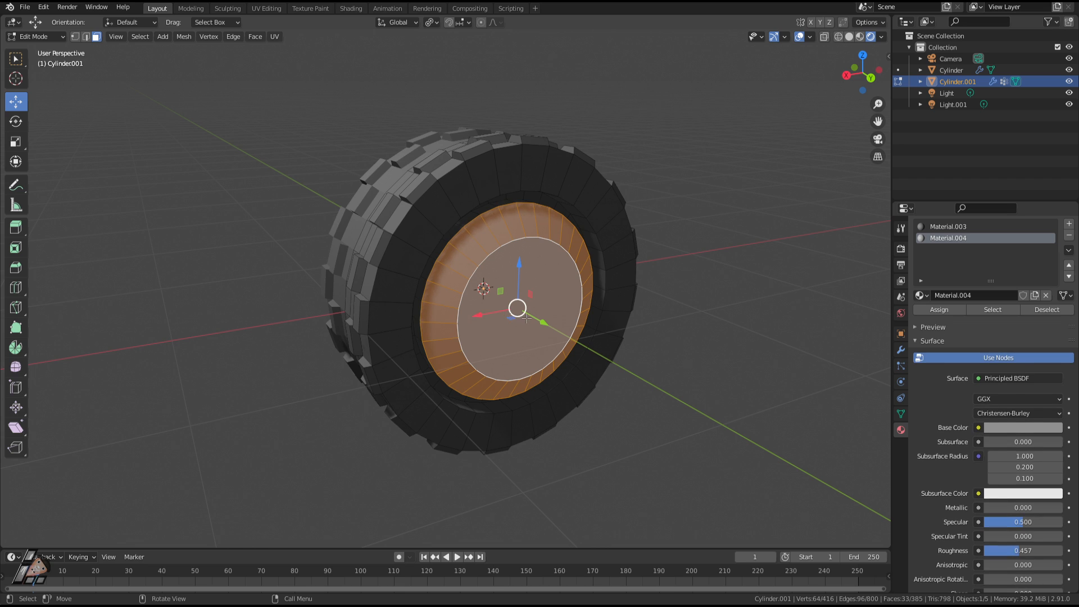
Step: Reduce the selection to the central hub face, extrude it inward to form a recess and scale it down slightly
{"action": "key", "text": "ctrl+KP_Subtract"}
{"action": "key", "text": "s"}
{"action": "left_click", "coordinate": [619, 366]}
{"action": "key", "text": "e"}
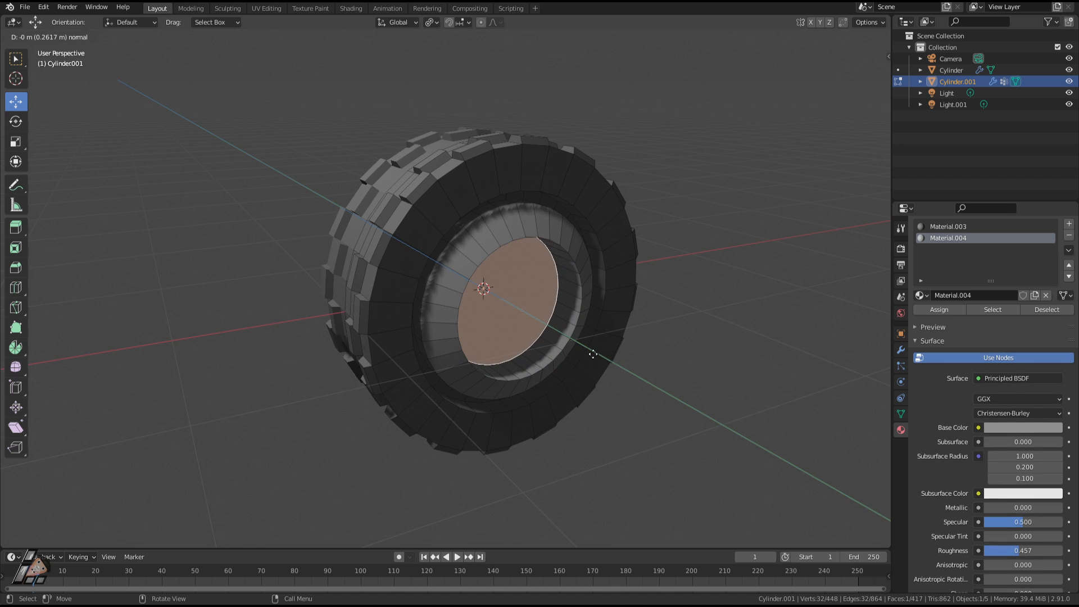
{"action": "left_click", "coordinate": [606, 360]}
{"action": "key", "text": "s"}
{"action": "left_click", "coordinate": [593, 355]}
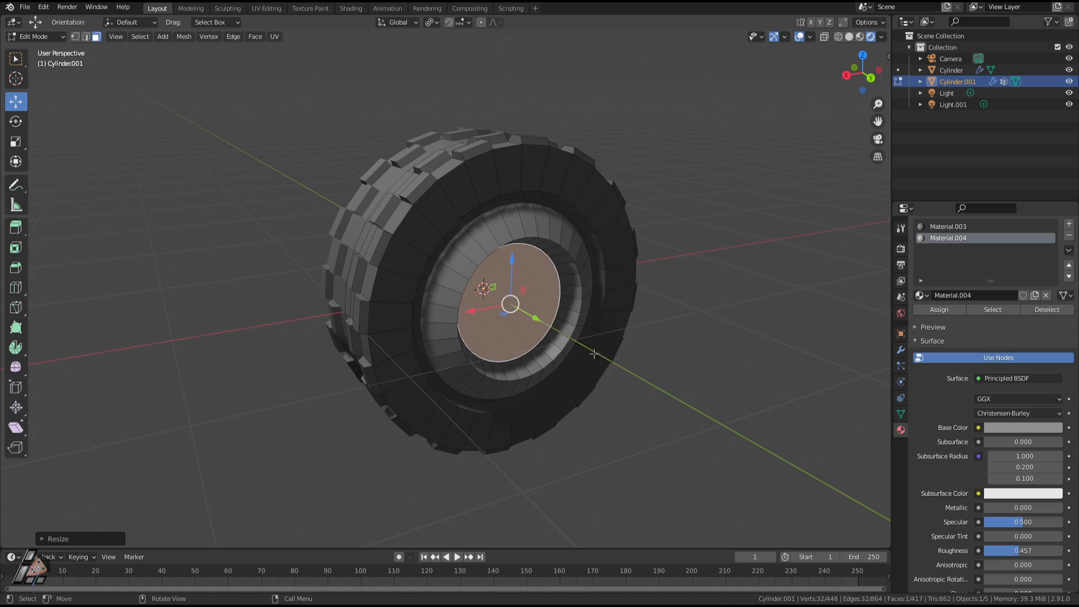
Step: Examine the recessed hub and the tyre from several angles in Object Mode
{"action": "key", "text": "Tab"}
{"action": "middle_click_drag", "start_coordinate": [594, 355], "coordinate": [327, 243]}
{"action": "key", "text": "Tab"}
{"action": "key", "text": "Tab"}
{"action": "key", "text": "Tab"}
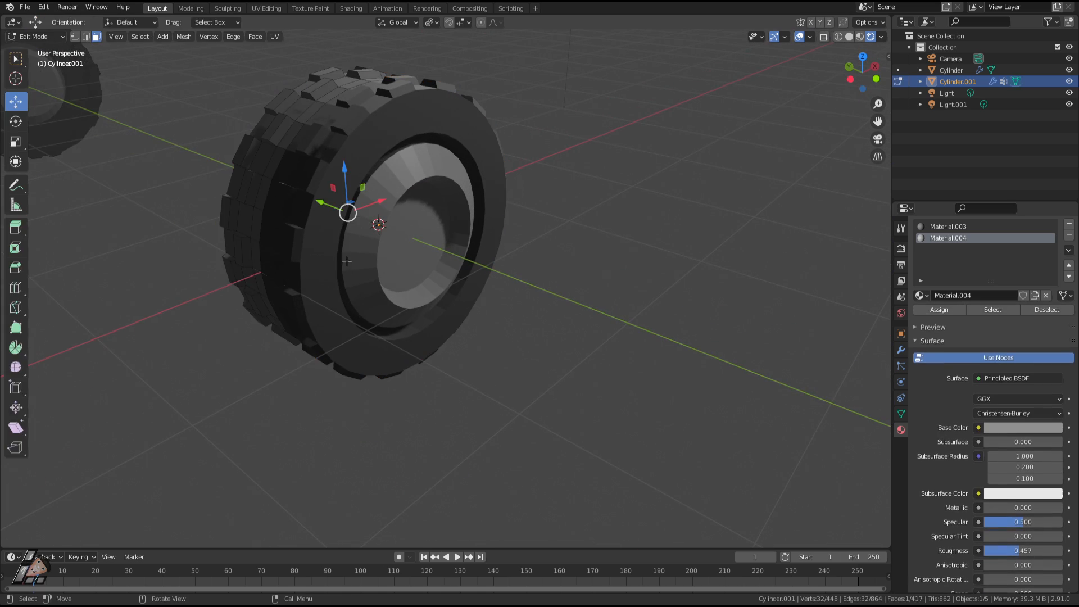
{"action": "key", "text": "Tab"}
{"action": "scroll", "coordinate": [309, 337], "scroll_direction": "down", "scroll_amount": 1}
{"action": "middle_click_drag", "start_coordinate": [310, 337], "coordinate": [521, 315]}
{"action": "scroll", "coordinate": [518, 310], "scroll_direction": "up", "scroll_amount": 2}
Step: Select every second sidewall face all the way around the tyre in Edit Mode
{"action": "key", "text": "Tab"}
{"action": "left_click", "coordinate": [384, 189]}
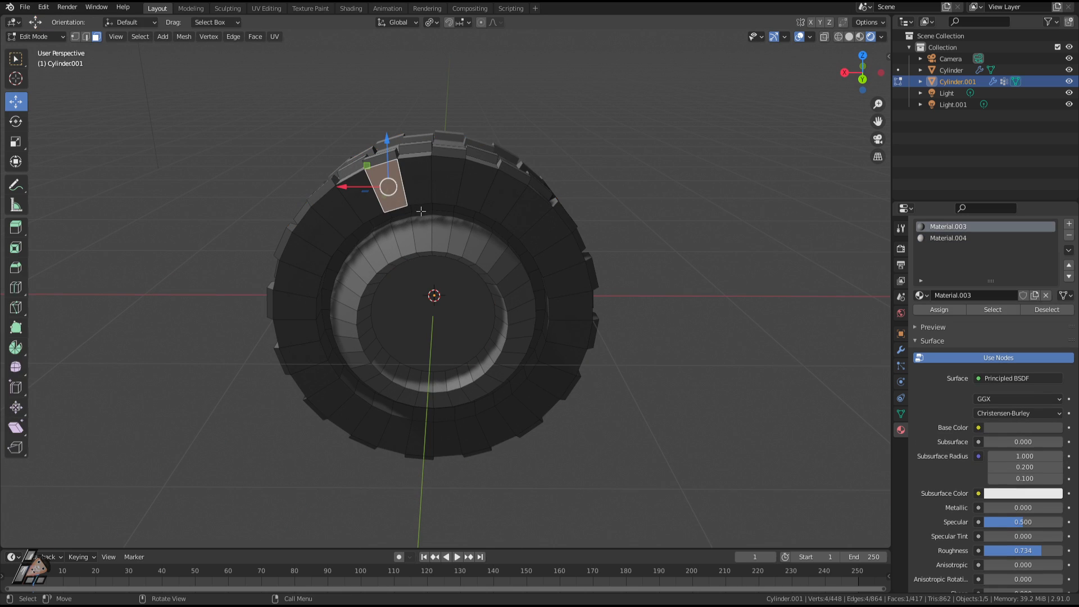
{"action": "middle_click_drag", "start_coordinate": [352, 210], "coordinate": [395, 239]}
{"action": "scroll", "coordinate": [395, 239], "scroll_direction": "up", "scroll_amount": 2}
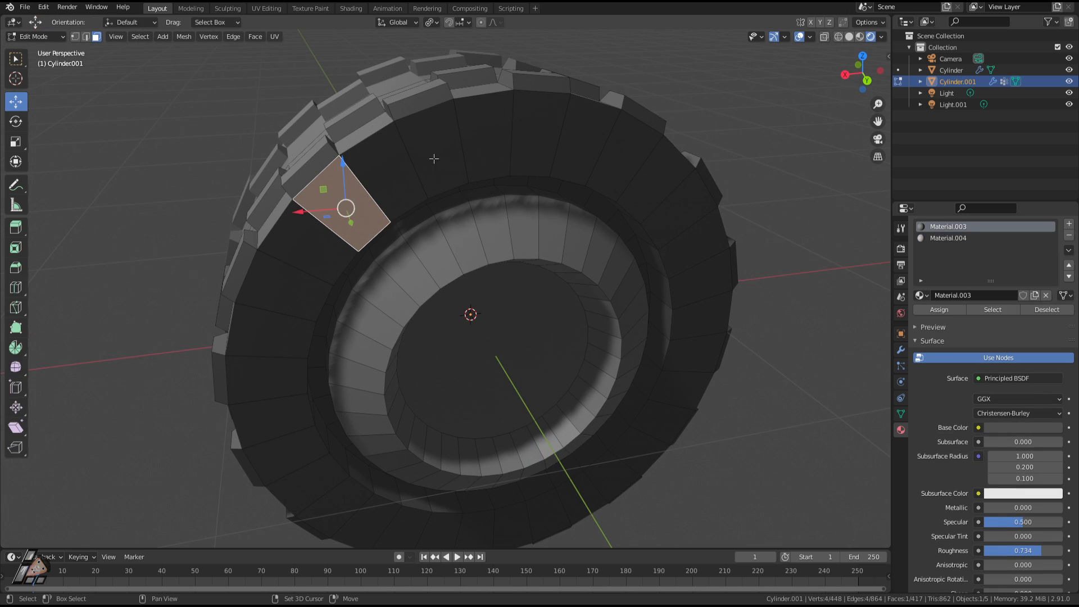
{"action": "left_click", "coordinate": [440, 162], "text": "shift"}
{"action": "key", "text": "ctrl+shift+KP_Add"}
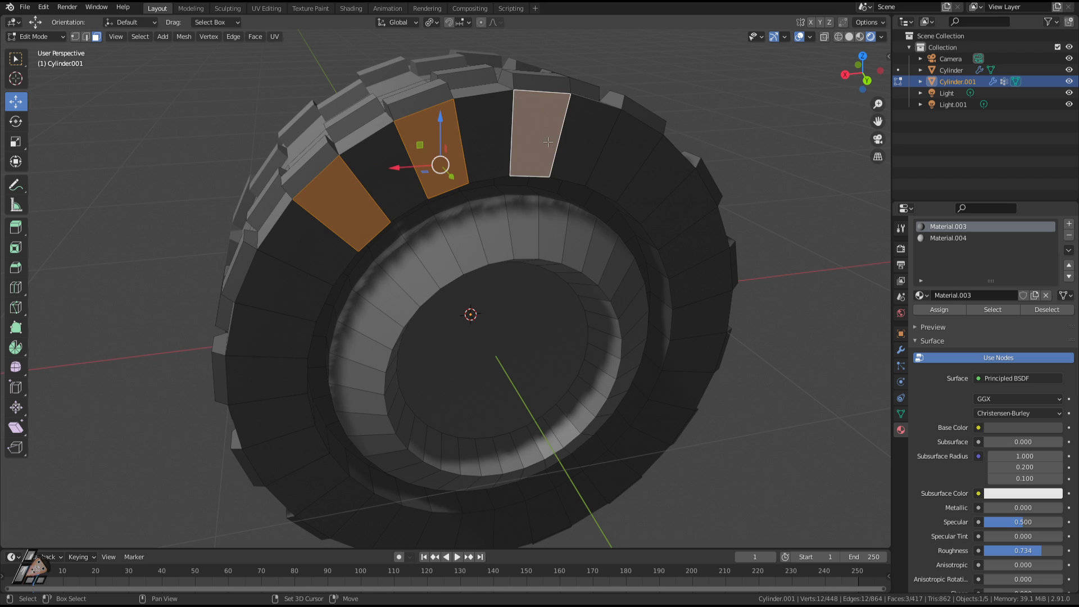
{"action": "key", "text": "ctrl+shift+KP_Add"}
{"action": "key", "text": "ctrl+shift+KP_Add"}
{"action": "key", "text": "ctrl+shift+KP_Add"}
{"action": "key", "text": "ctrl+shift+KP_Add"}
{"action": "key", "text": "ctrl+shift+KP_Add"}
{"action": "key", "text": "ctrl+shift+KP_Add"}
{"action": "key", "text": "ctrl+shift+KP_Add"}
{"action": "key", "text": "ctrl+shift+KP_Add"}
{"action": "key", "text": "ctrl+shift+KP_Add"}
{"action": "key", "text": "ctrl+shift+KP_Add"}
{"action": "key", "text": "ctrl+shift+KP_Add"}
{"action": "key", "text": "ctrl+shift+KP_Add"}
{"action": "key", "text": "ctrl+shift+KP_Add"}
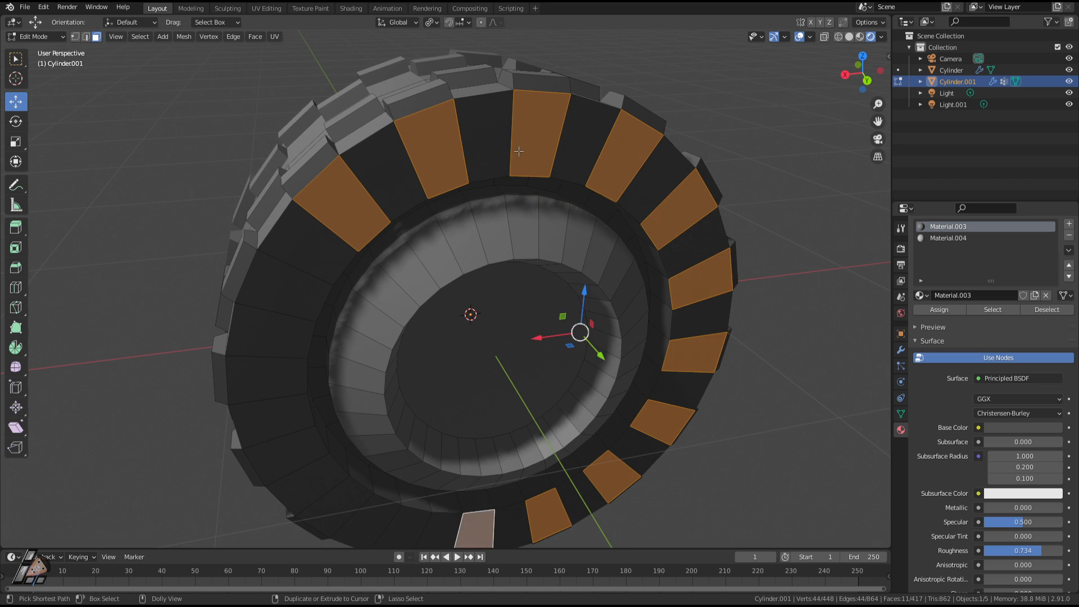
{"action": "middle_click_drag", "start_coordinate": [519, 152], "coordinate": [661, 300]}
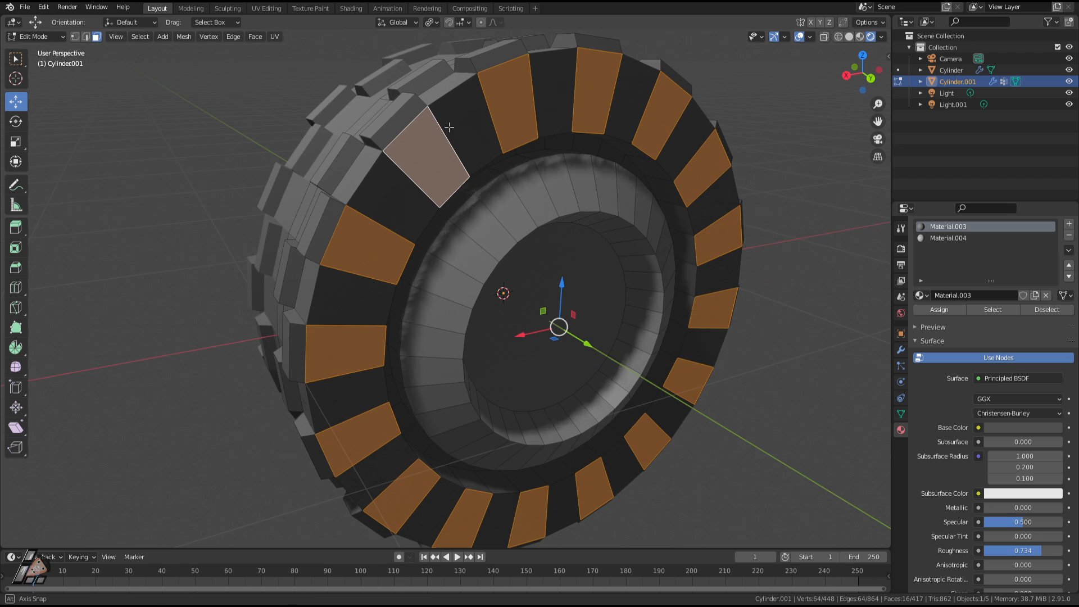
{"action": "key", "text": "alt+e"}
{"action": "left_click", "coordinate": [657, 296]}
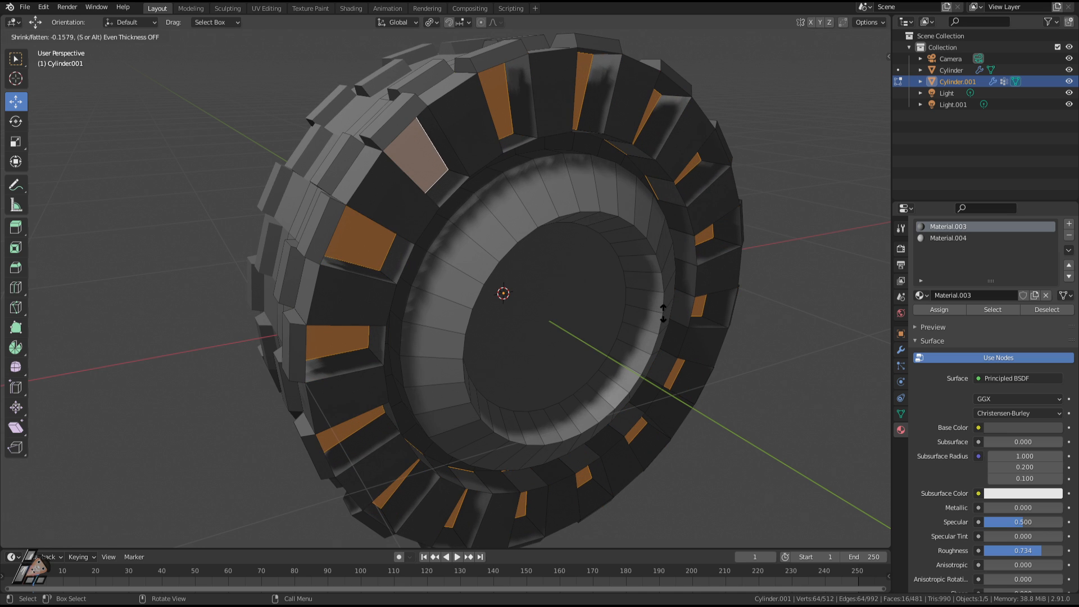
{"action": "right_click", "coordinate": [655, 301]}
{"action": "key", "text": "s"}
{"action": "right_click", "coordinate": [647, 298]}
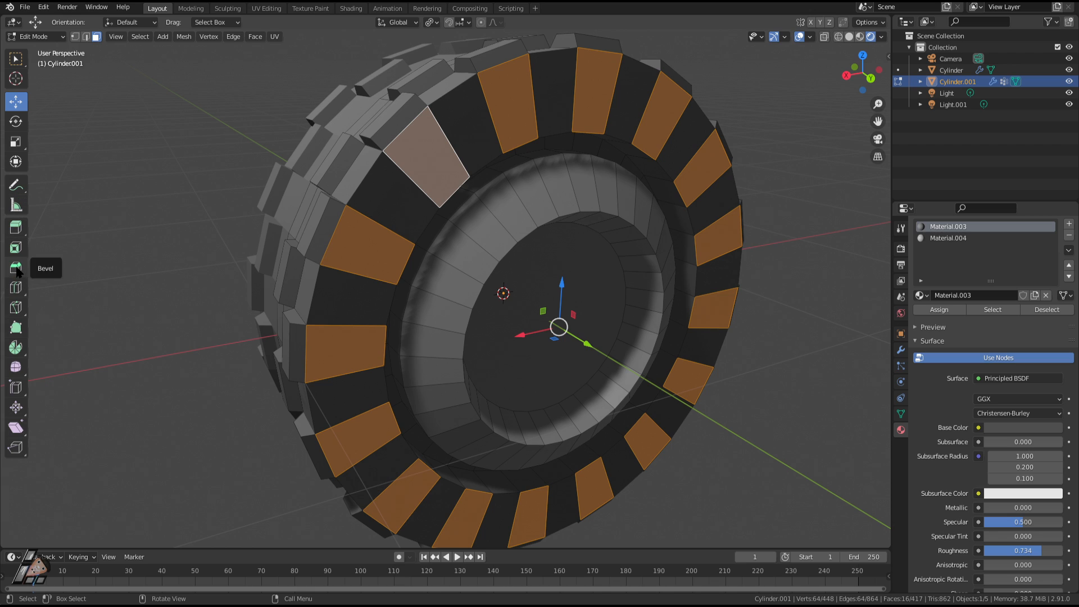
{"action": "left_click", "coordinate": [16, 248]}
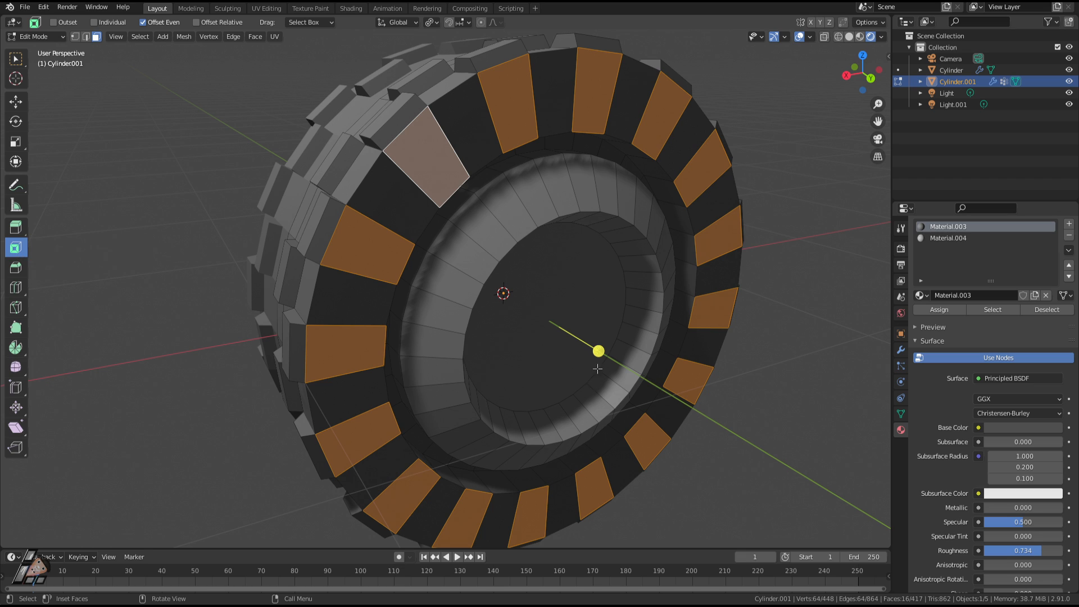
{"action": "left_click_drag", "start_coordinate": [600, 348], "coordinate": [600, 371]}
{"action": "key", "text": "ctrl+z"}
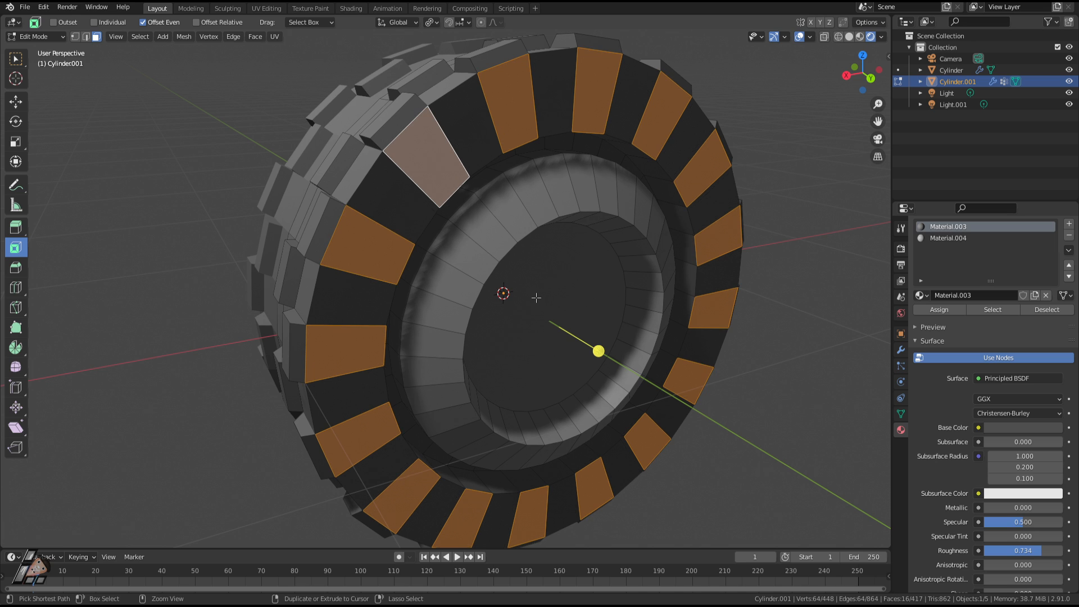
{"action": "middle_click_drag", "start_coordinate": [594, 196], "coordinate": [552, 196]}
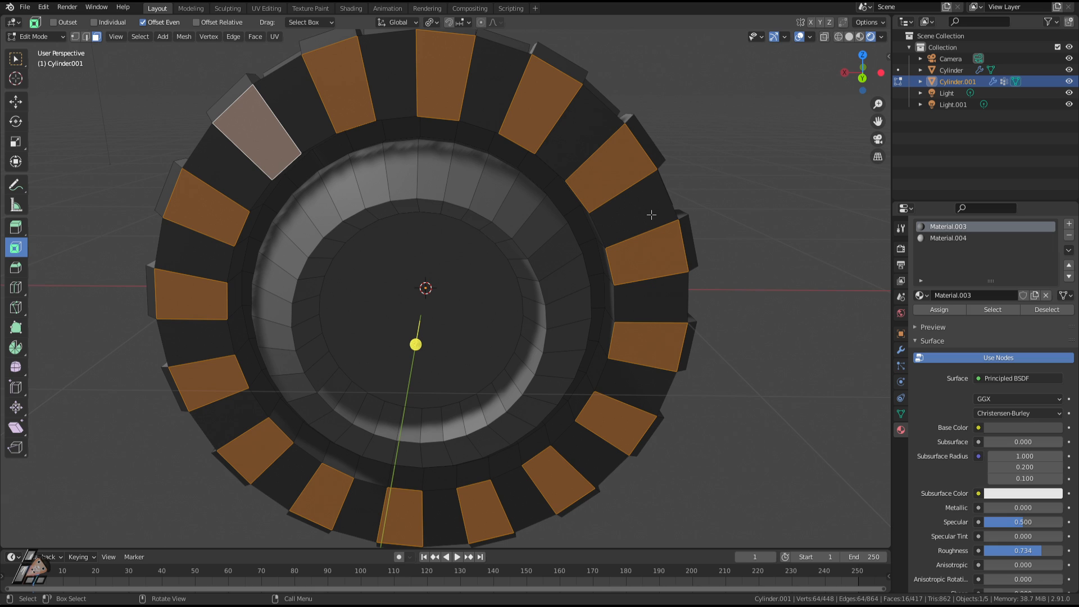
{"action": "key", "text": "s"}
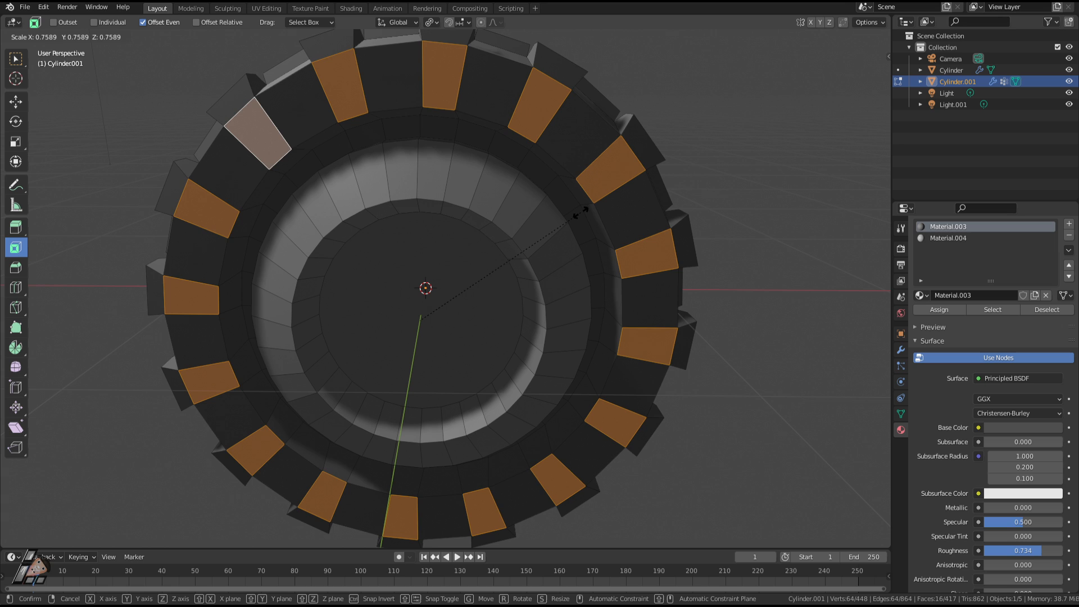
{"action": "left_click", "coordinate": [578, 22]}
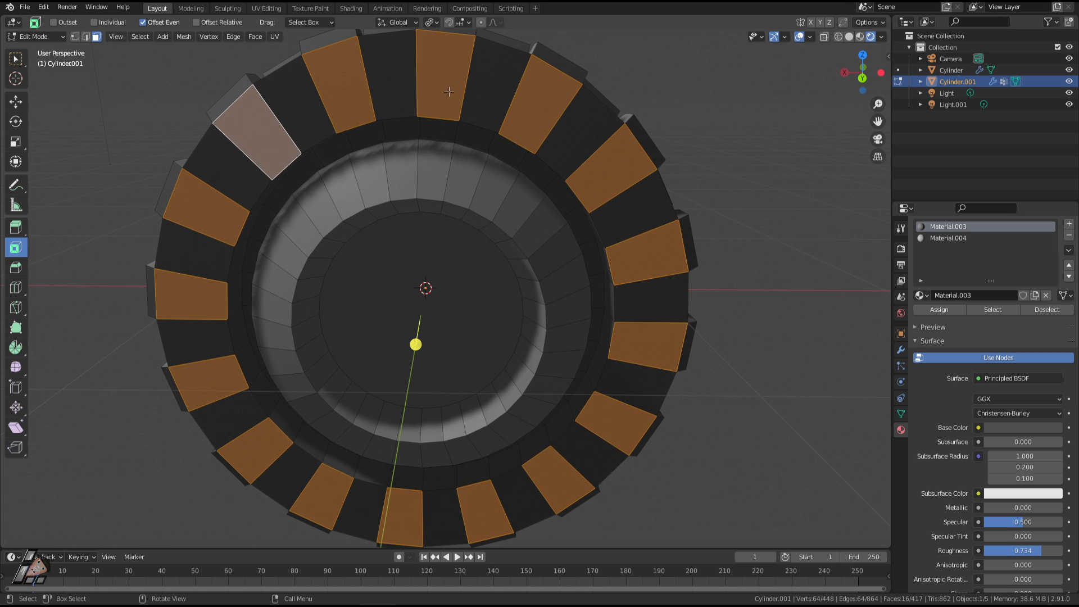
Step: Extrude the selected sidewall faces in place and try to scale them about their shared centre
{"action": "key", "text": "e"}
{"action": "key", "text": "s"}
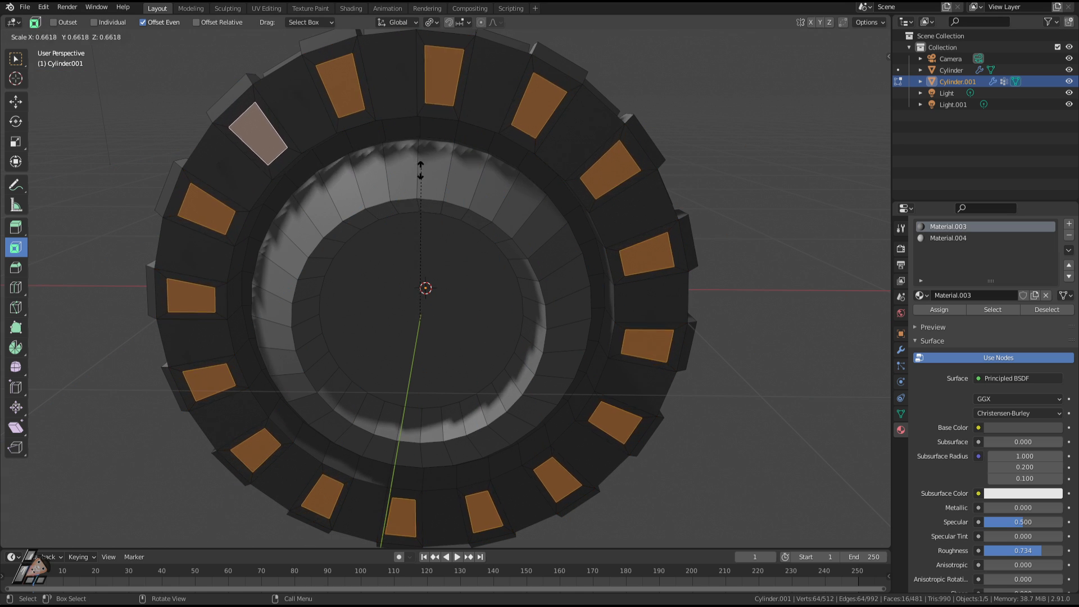
{"action": "key", "text": "Escape"}
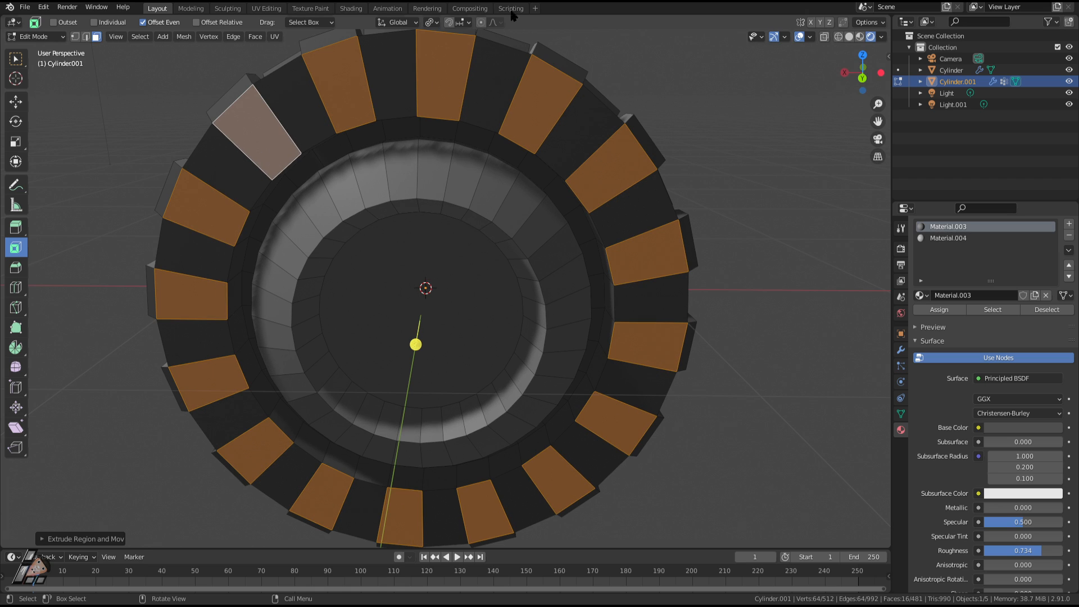
{"action": "left_click", "coordinate": [433, 27]}
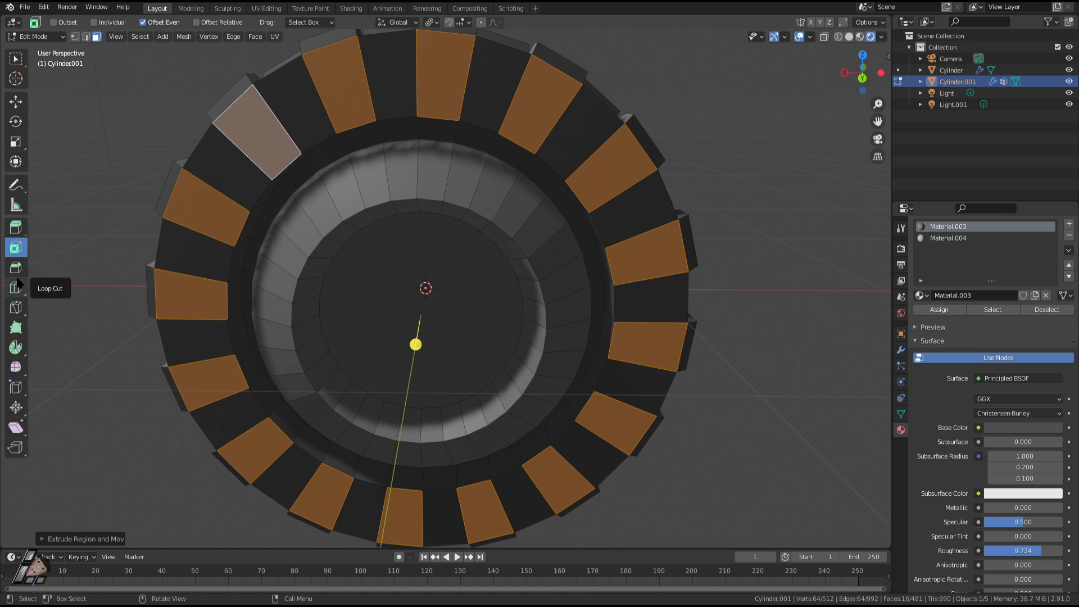
Step: Inset the selected alternate sidewall faces to leave a narrow border around each with the Inset Faces tool
{"action": "middle_click_drag", "start_coordinate": [418, 366], "coordinate": [433, 389]}
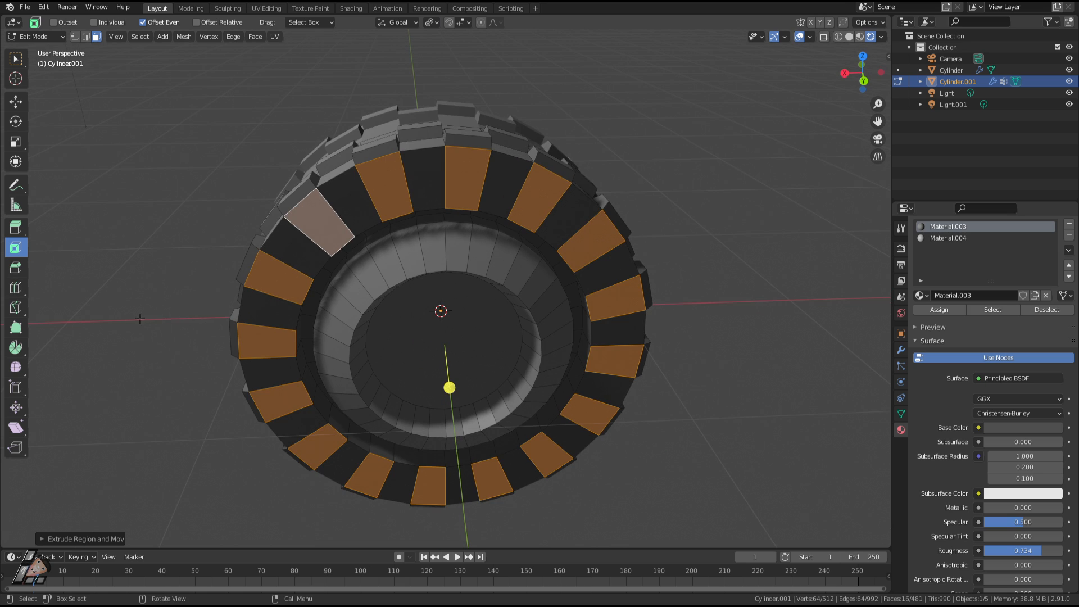
{"action": "middle_click_drag", "start_coordinate": [140, 318], "coordinate": [55, 275]}
{"action": "left_click", "coordinate": [16, 268]}
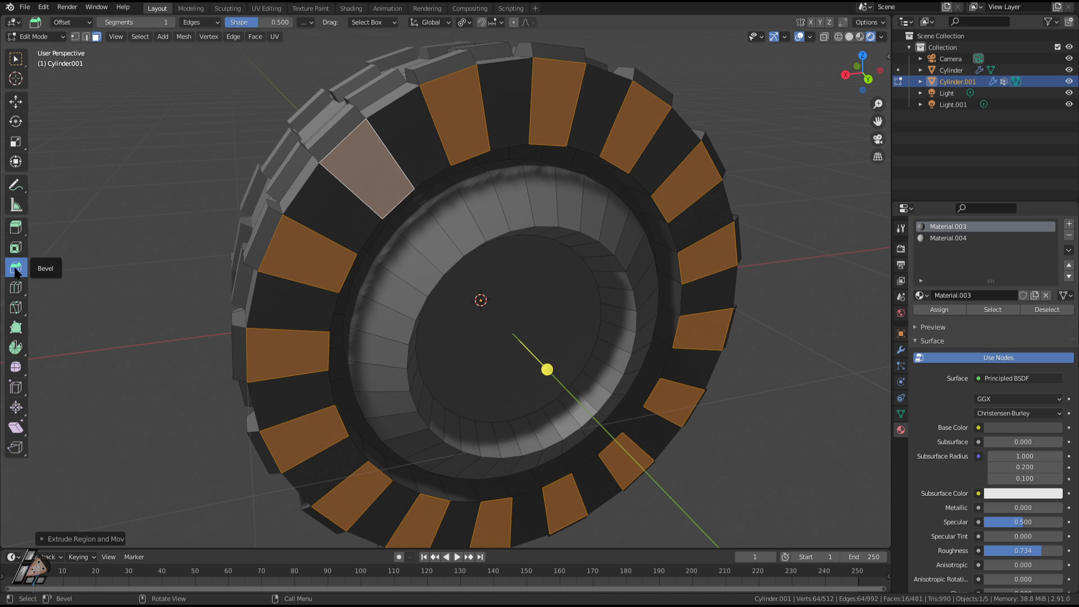
{"action": "left_click", "coordinate": [16, 248]}
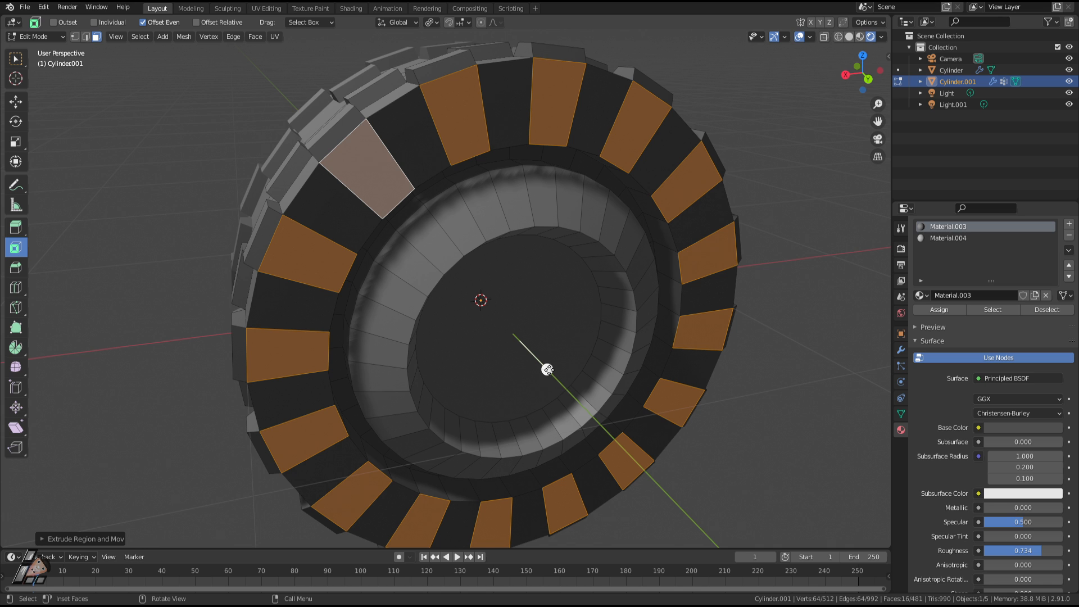
{"action": "mouse_move", "coordinate": [548, 370]}
{"action": "left_mouse_down"}
{"action": "mouse_move", "coordinate": [517, 340]}
{"action": "mouse_move", "coordinate": [547, 369]}
{"action": "left_mouse_up"}
{"action": "key", "text": "ctrl+z"}
{"action": "scroll", "coordinate": [377, 184], "scroll_direction": "up", "scroll_amount": 1}
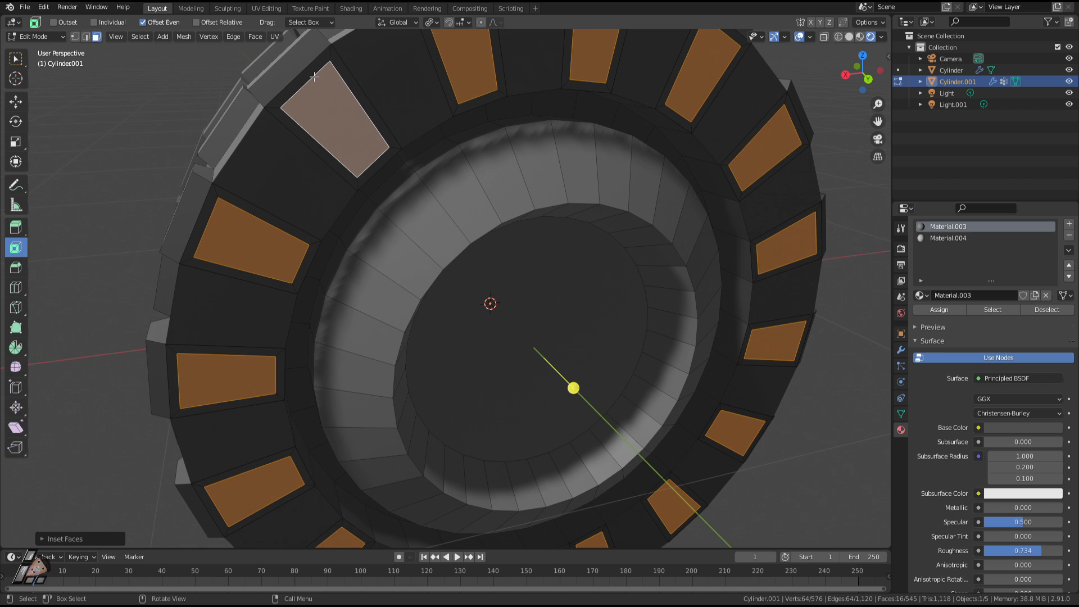
{"action": "left_click", "coordinate": [336, 161]}
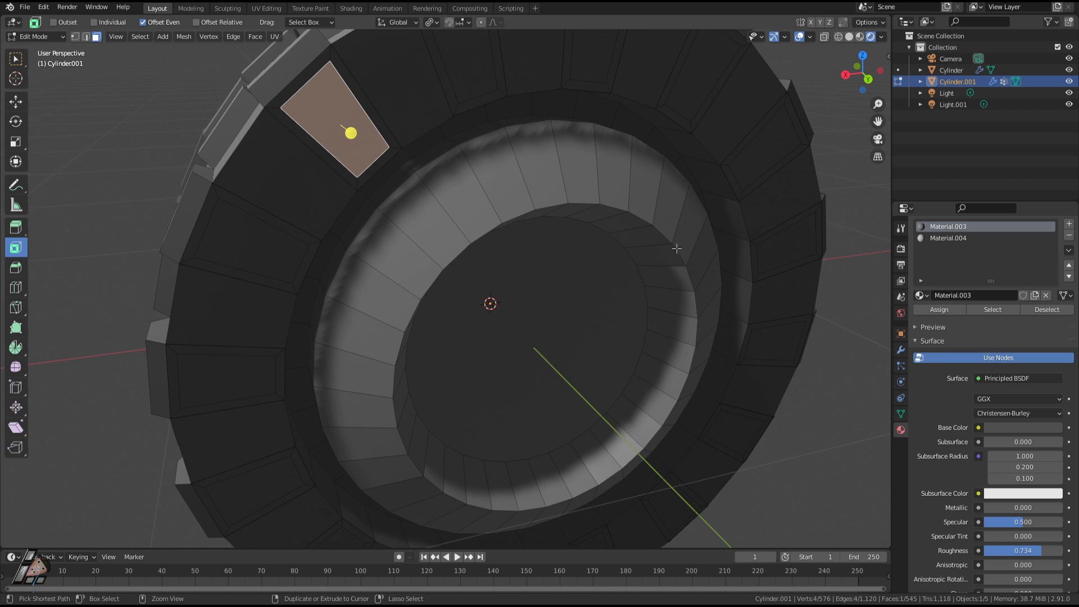
{"action": "key", "text": "ctrl+z"}
{"action": "key", "text": "ctrl+z"}
{"action": "mouse_move", "coordinate": [617, 282]}
{"action": "middle_mouse_down"}
{"action": "mouse_move", "coordinate": [630, 270]}
{"action": "mouse_move", "coordinate": [638, 285]}
{"action": "middle_mouse_up"}
{"action": "key", "text": "e"}
{"action": "right_click", "coordinate": [639, 288]}
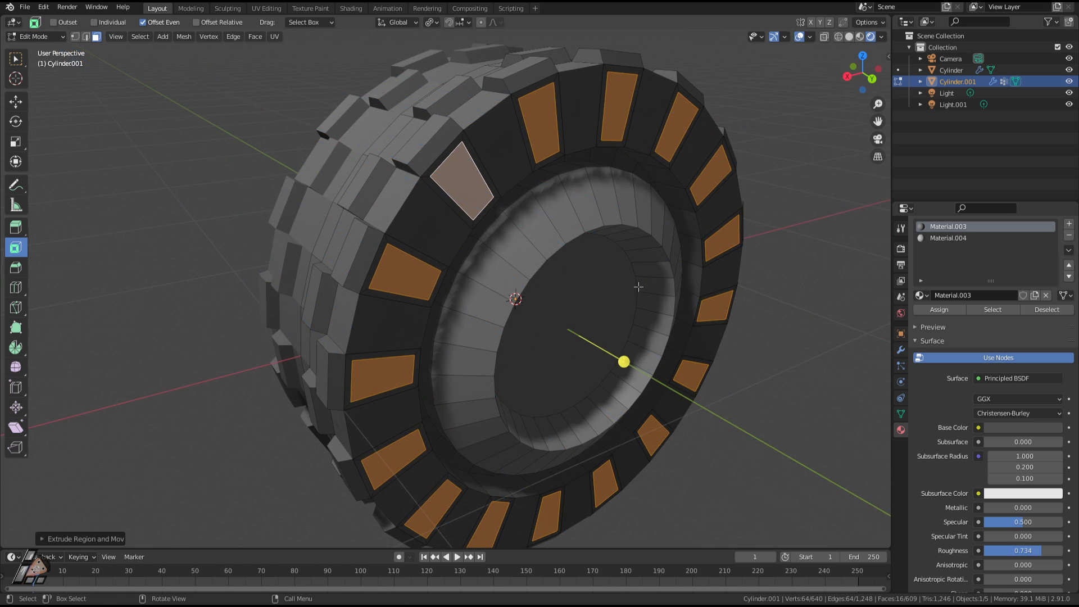
{"action": "key", "text": "ctrl+z"}
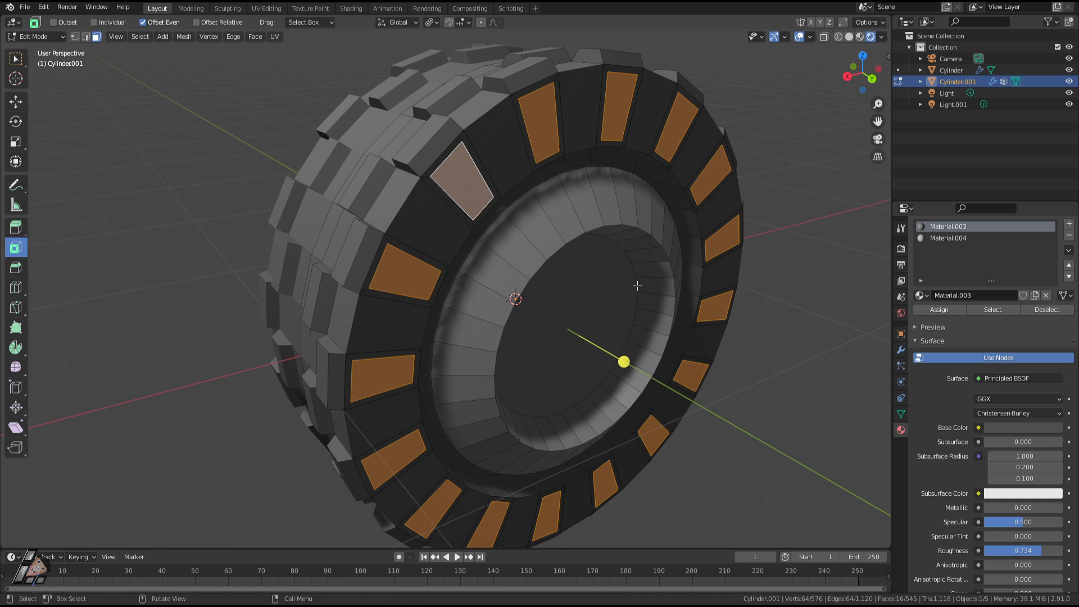
Step: Extrude the inset sidewall faces outward by about 0.044 m and scale them down slightly to taper the blocks
{"action": "key", "text": "e"}
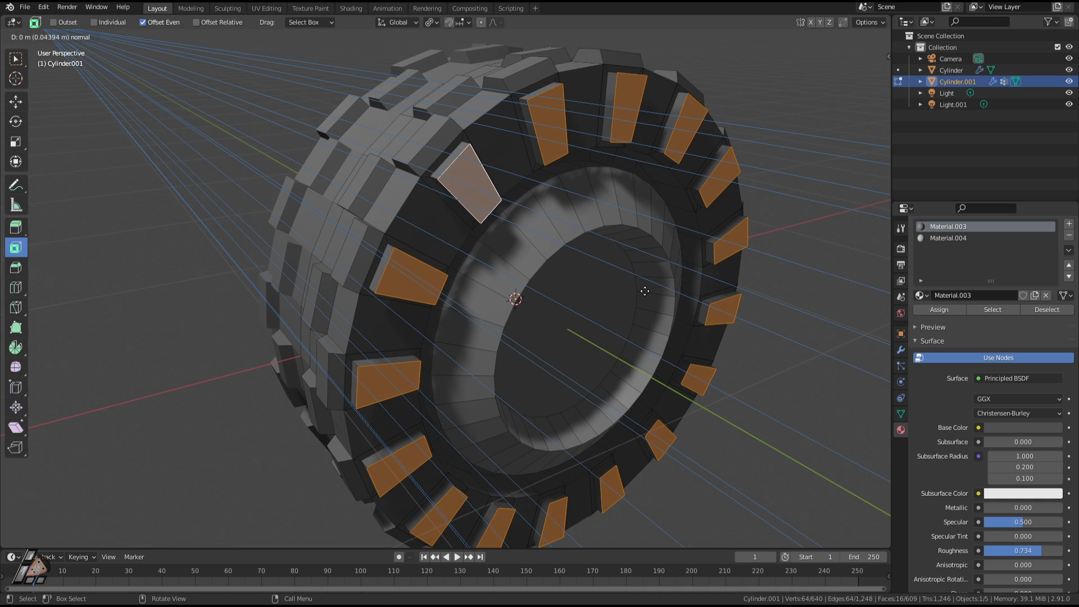
{"action": "right_click", "coordinate": [645, 291]}
{"action": "middle_click_drag", "start_coordinate": [645, 291], "coordinate": [695, 279]}
{"action": "key", "text": "s"}
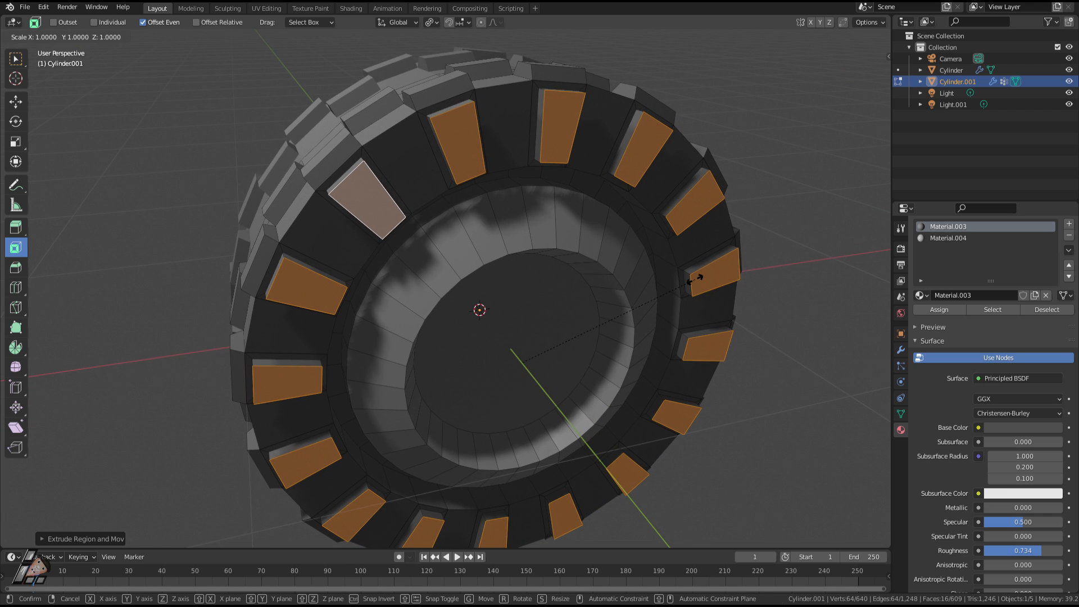
{"action": "left_click", "coordinate": [630, 302]}
Step: Examine the raised sidewall blocks and the tread from several angles in Object Mode
{"action": "middle_click_drag", "start_coordinate": [630, 302], "coordinate": [389, 279]}
{"action": "key", "text": "Tab"}
{"action": "scroll", "coordinate": [576, 302], "scroll_direction": "down", "scroll_amount": 3}
{"action": "scroll", "coordinate": [613, 324], "scroll_direction": "down", "scroll_amount": 3}
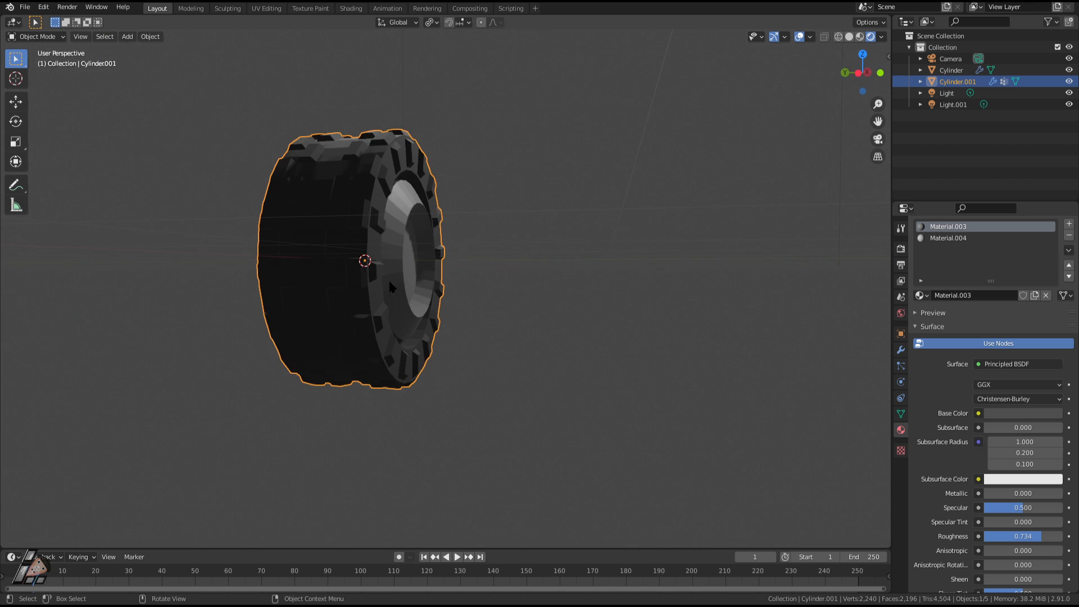
{"action": "left_click", "coordinate": [505, 375]}
{"action": "middle_click_drag", "start_coordinate": [505, 376], "coordinate": [446, 278]}
{"action": "left_click", "coordinate": [447, 282]}
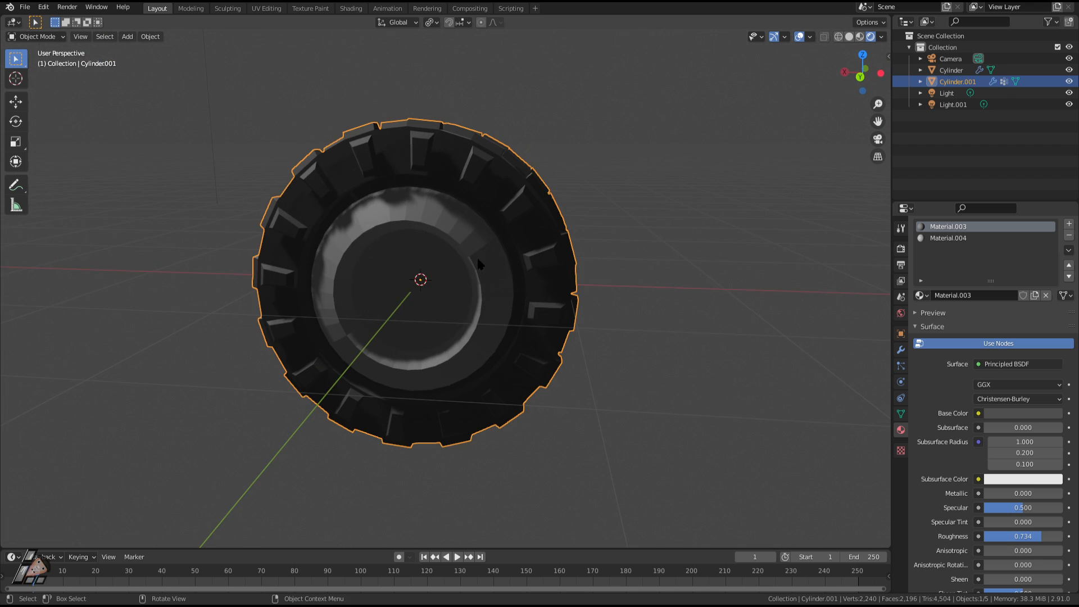
Step: Shade the whole wheel smooth and check the sidewall blocks and hub up close
{"action": "right_click", "coordinate": [433, 225]}
{"action": "middle_click_drag", "start_coordinate": [596, 280], "coordinate": [520, 290]}
{"action": "right_click", "coordinate": [330, 245]}
{"action": "left_click", "coordinate": [318, 235]}
{"action": "middle_click_drag", "start_coordinate": [340, 250], "coordinate": [495, 197]}
{"action": "scroll", "coordinate": [528, 163], "scroll_direction": "up", "scroll_amount": 4}
{"action": "middle_click_drag", "start_coordinate": [644, 292], "coordinate": [759, 315]}
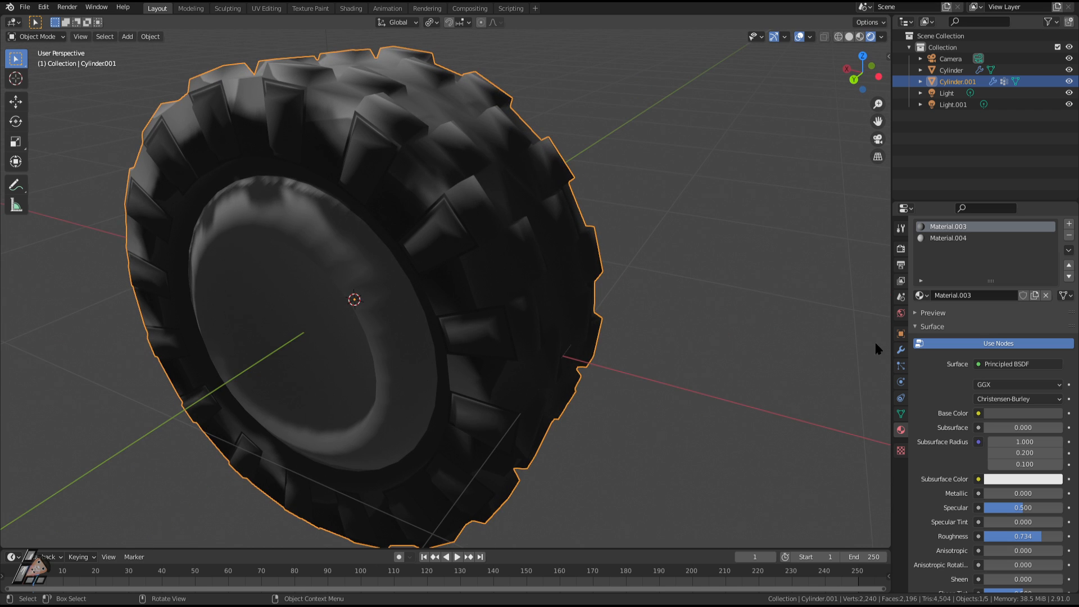
Step: Try a Bevel modifier on the smooth-shaded wheel with its width type set to Absolute
{"action": "left_click", "coordinate": [901, 350]}
{"action": "left_click", "coordinate": [934, 246]}
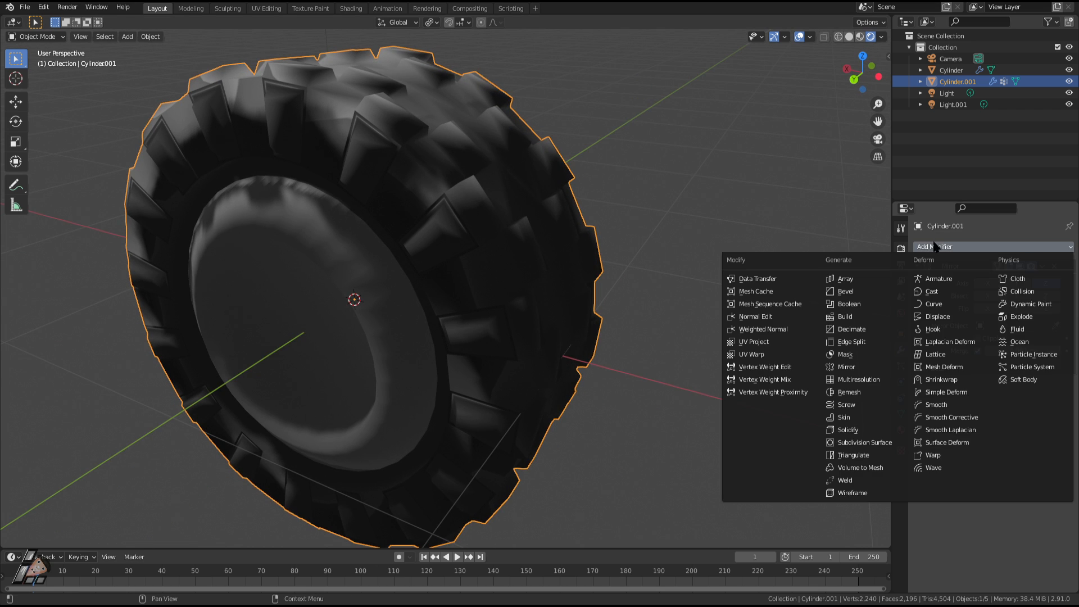
{"action": "left_click", "coordinate": [846, 291]}
{"action": "middle_click_drag", "start_coordinate": [670, 278], "coordinate": [646, 315]}
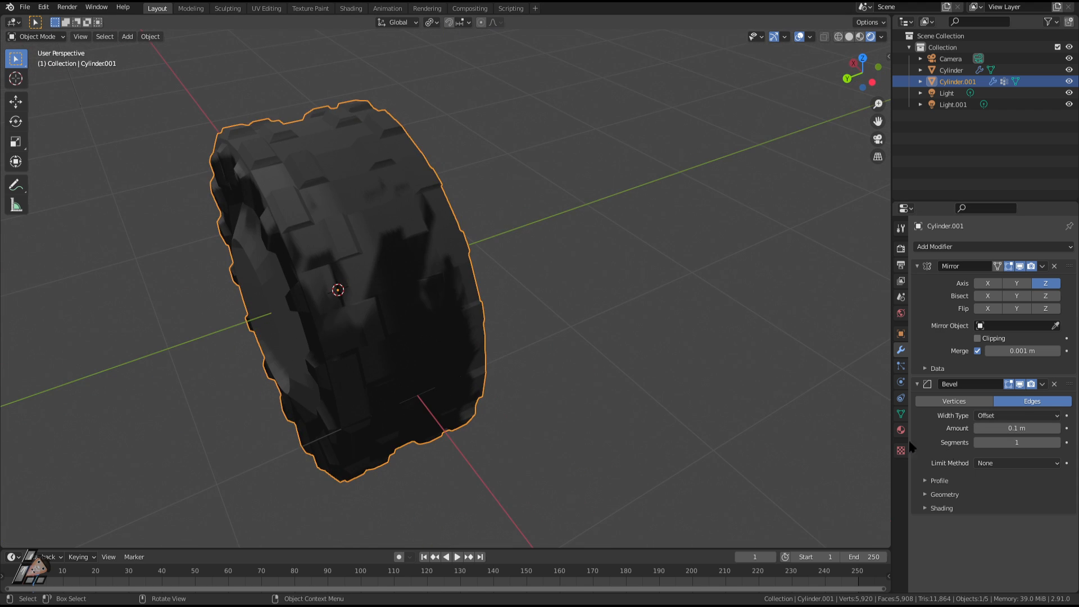
{"action": "left_click", "coordinate": [998, 419]}
{"action": "middle_click_drag", "start_coordinate": [512, 315], "coordinate": [526, 313]}
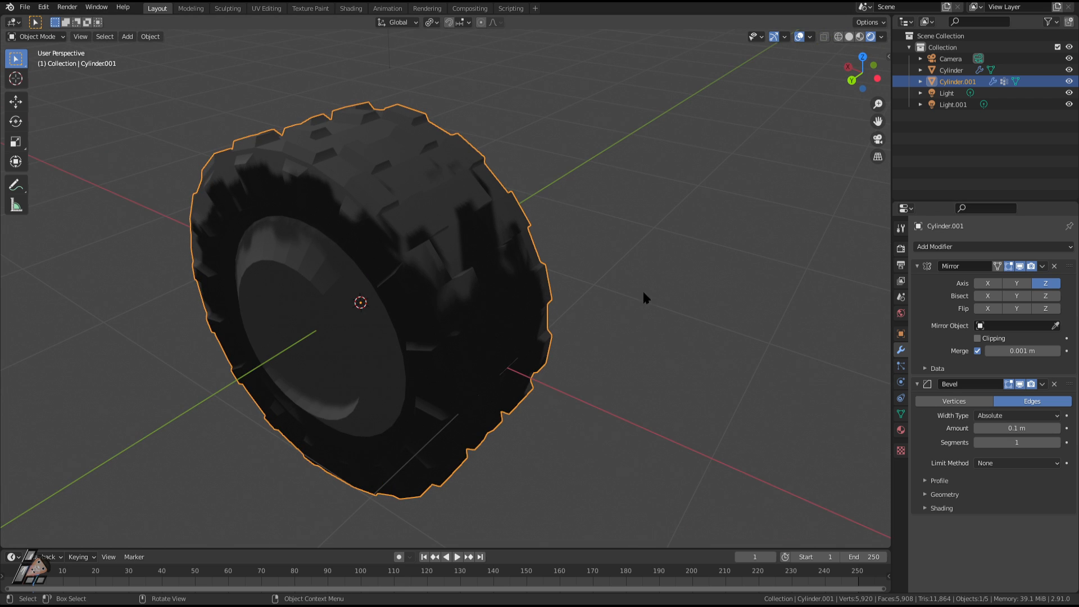
Step: Remove the Bevel modifier from the wheel and shade the wheel flat
{"action": "left_click", "coordinate": [1054, 384]}
{"action": "right_click", "coordinate": [360, 219]}
{"action": "left_click", "coordinate": [350, 227]}
{"action": "middle_click_drag", "start_coordinate": [413, 225], "coordinate": [457, 201]}
{"action": "scroll", "coordinate": [284, 185], "scroll_direction": "up", "scroll_amount": 3}
{"action": "scroll", "coordinate": [426, 202], "scroll_direction": "down", "scroll_amount": 4}
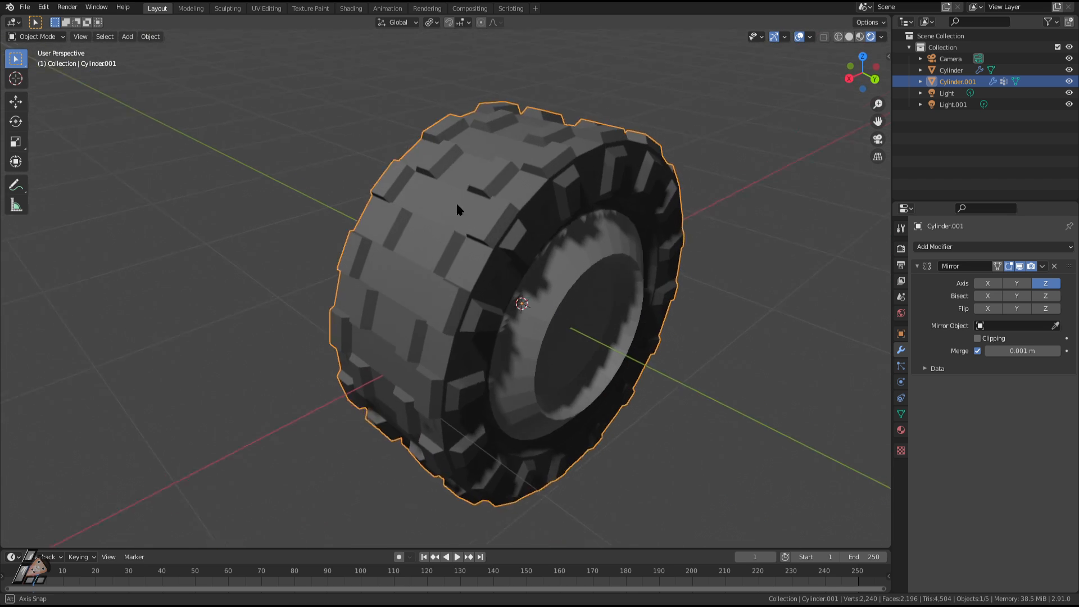
Step: Inspect the tyre's tread and sidewall mesh in Edit Mode and the whole wheel in Object Mode
{"action": "key", "text": "Tab"}
{"action": "left_click", "coordinate": [415, 230]}
{"action": "middle_click_drag", "start_coordinate": [535, 245], "coordinate": [401, 226]}
{"action": "key", "text": "Tab"}
{"action": "scroll", "coordinate": [434, 293], "scroll_direction": "down", "scroll_amount": 4}
{"action": "scroll", "coordinate": [377, 242], "scroll_direction": "up", "scroll_amount": 2}
{"action": "scroll", "coordinate": [378, 241], "scroll_direction": "down", "scroll_amount": 3}
{"action": "scroll", "coordinate": [435, 258], "scroll_direction": "up", "scroll_amount": 4}
Step: Add a Bevel modifier to the wheel and set its width type to Absolute
{"action": "left_click", "coordinate": [959, 248]}
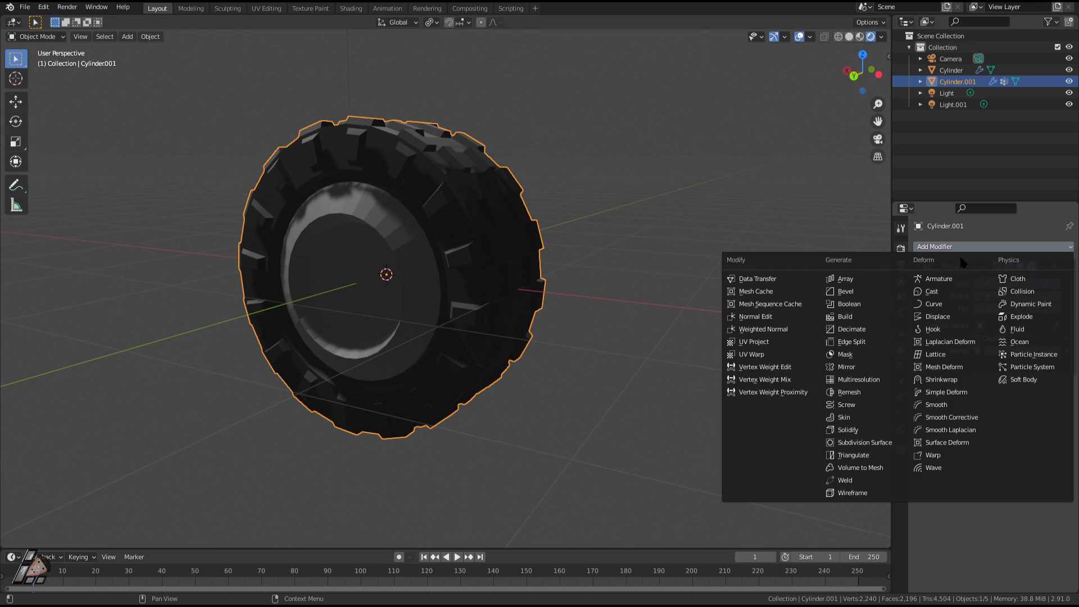
{"action": "left_click", "coordinate": [848, 292]}
{"action": "middle_click_drag", "start_coordinate": [851, 299], "coordinate": [875, 317]}
{"action": "middle_click_drag", "start_coordinate": [647, 332], "coordinate": [509, 280]}
{"action": "left_click", "coordinate": [1008, 416]}
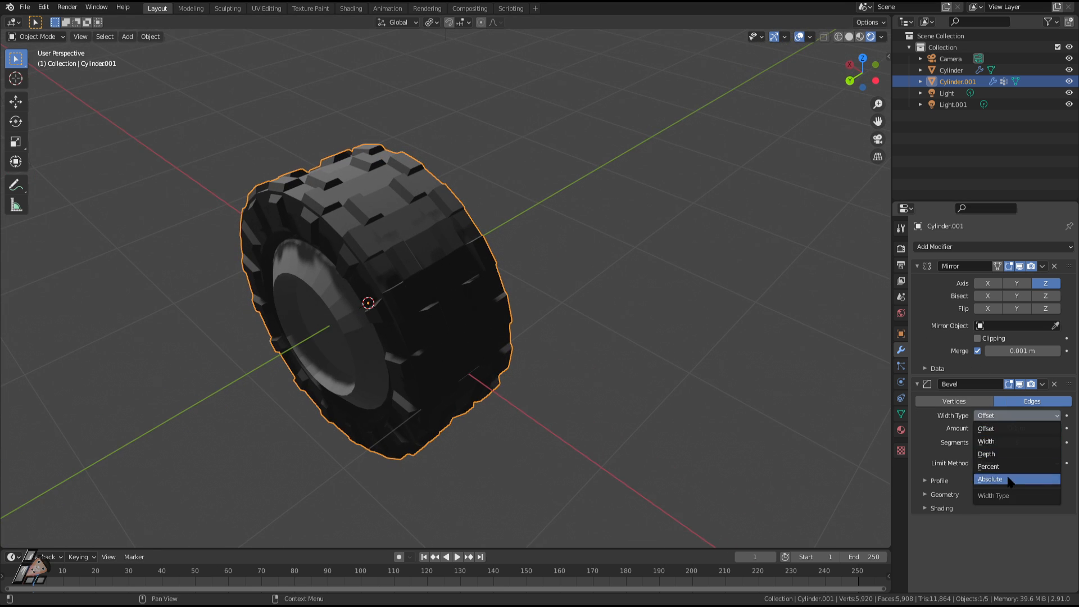
{"action": "left_click", "coordinate": [1003, 473]}
{"action": "middle_click_drag", "start_coordinate": [675, 315], "coordinate": [799, 388]}
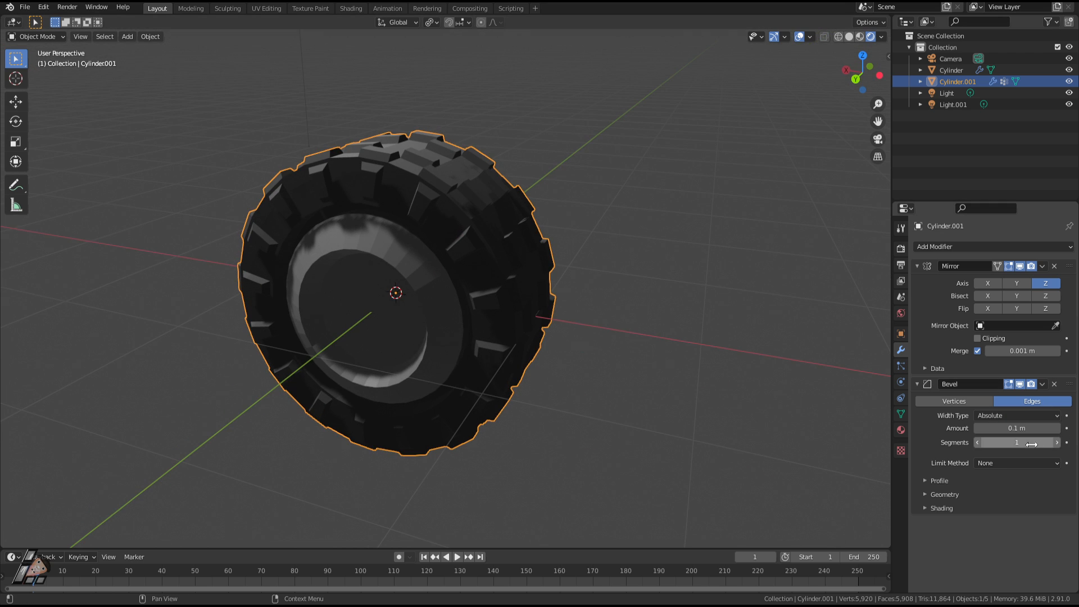
{"action": "left_click", "coordinate": [1000, 464]}
{"action": "left_click", "coordinate": [998, 489]}
{"action": "middle_click_drag", "start_coordinate": [585, 306], "coordinate": [467, 245]}
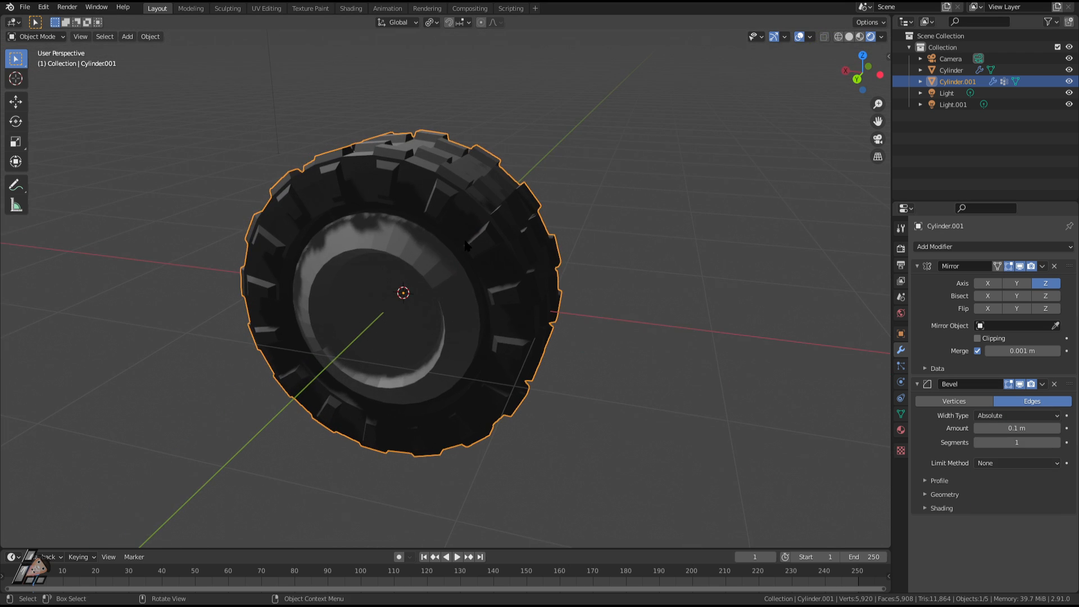
Step: Shade the bevelled wheel smooth and check its surface with the selection outline off
{"action": "right_click", "coordinate": [465, 243]}
{"action": "left_click", "coordinate": [465, 239]}
{"action": "left_click", "coordinate": [637, 287]}
{"action": "middle_click_drag", "start_coordinate": [637, 287], "coordinate": [456, 218]}
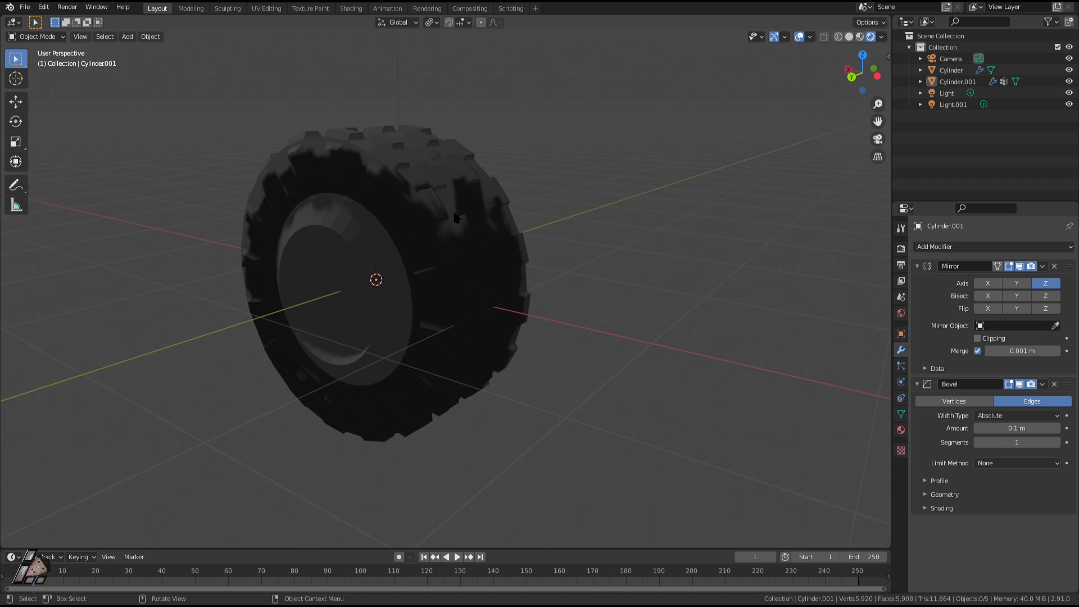
{"action": "left_click", "coordinate": [456, 217]}
Step: Switch the bevel's width type to Percent and raise the width percent to 6.51%
{"action": "left_click", "coordinate": [998, 416]}
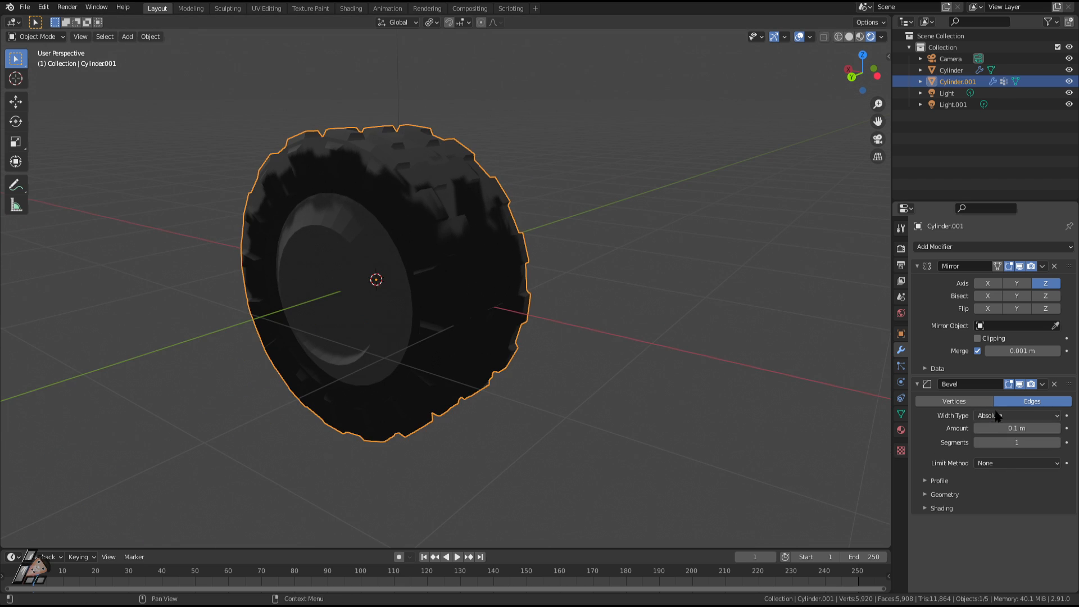
{"action": "left_click", "coordinate": [998, 416]}
{"action": "left_click", "coordinate": [1000, 468]}
{"action": "middle_click_drag", "start_coordinate": [646, 315], "coordinate": [815, 382]}
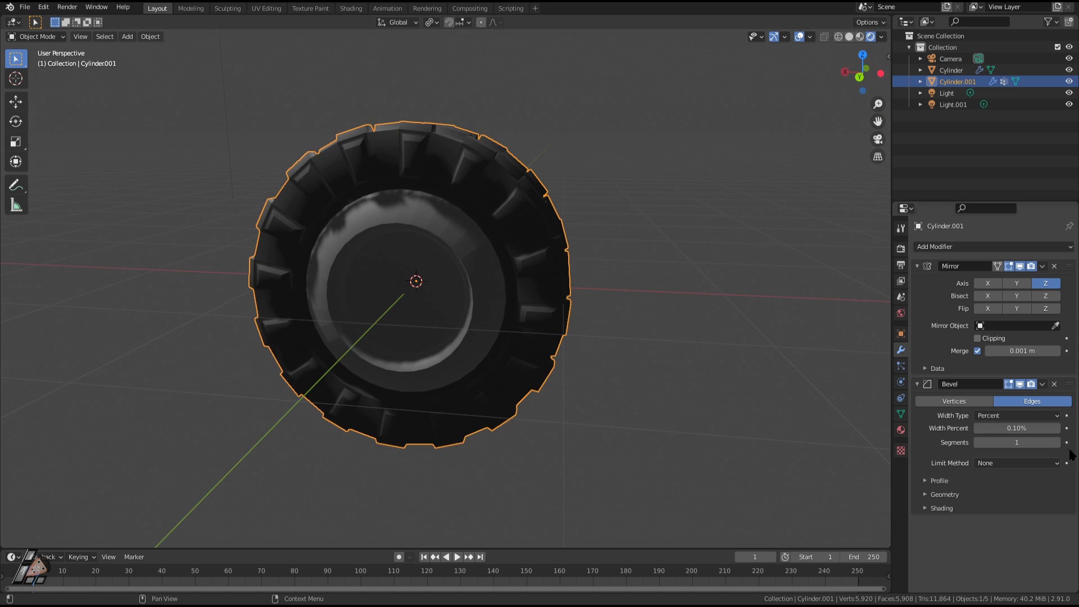
{"action": "left_click_drag", "start_coordinate": [1012, 428], "coordinate": [1040, 428]}
{"action": "middle_click_drag", "start_coordinate": [691, 301], "coordinate": [71, 284]}
{"action": "middle_click_drag", "start_coordinate": [102, 228], "coordinate": [579, 326]}
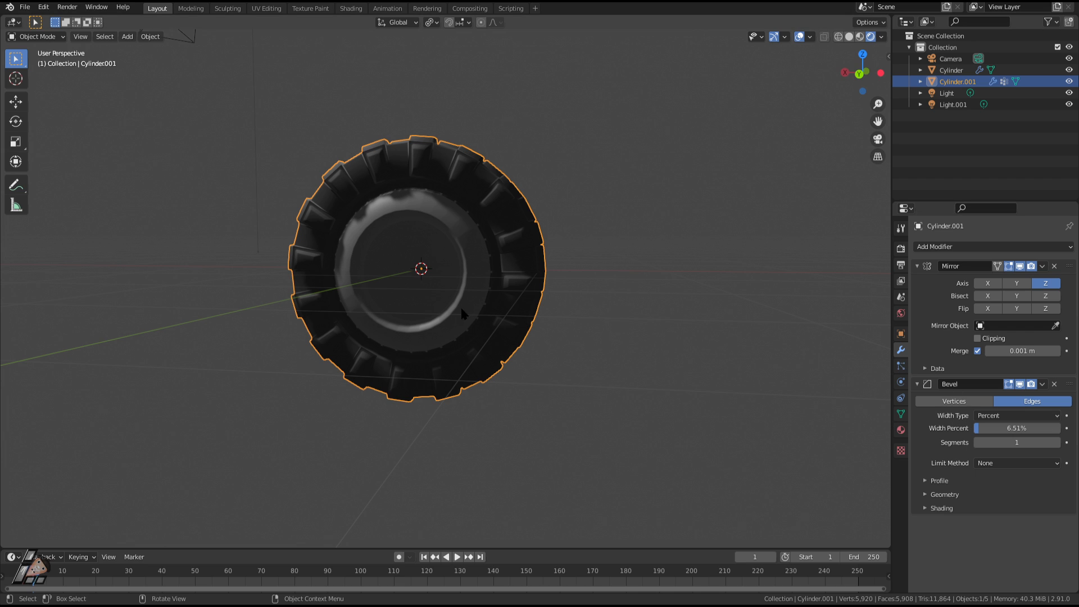
{"action": "scroll", "coordinate": [393, 258], "scroll_direction": "up", "scroll_amount": 3}
{"action": "left_click", "coordinate": [1015, 468]}
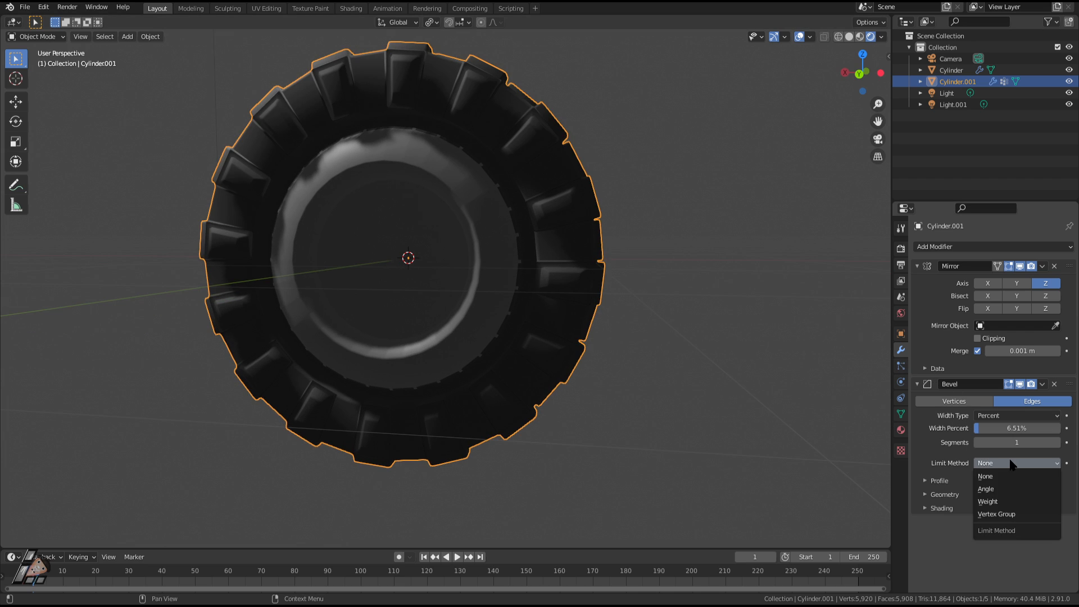
Step: Select the hub's centre face in Edit Mode and grow the selection out to the hub's outer rim
{"action": "key", "text": "Tab"}
{"action": "left_click", "coordinate": [416, 248]}
{"action": "key", "text": "ctrl+KP_Add"}
{"action": "key", "text": "ctrl+KP_Add"}
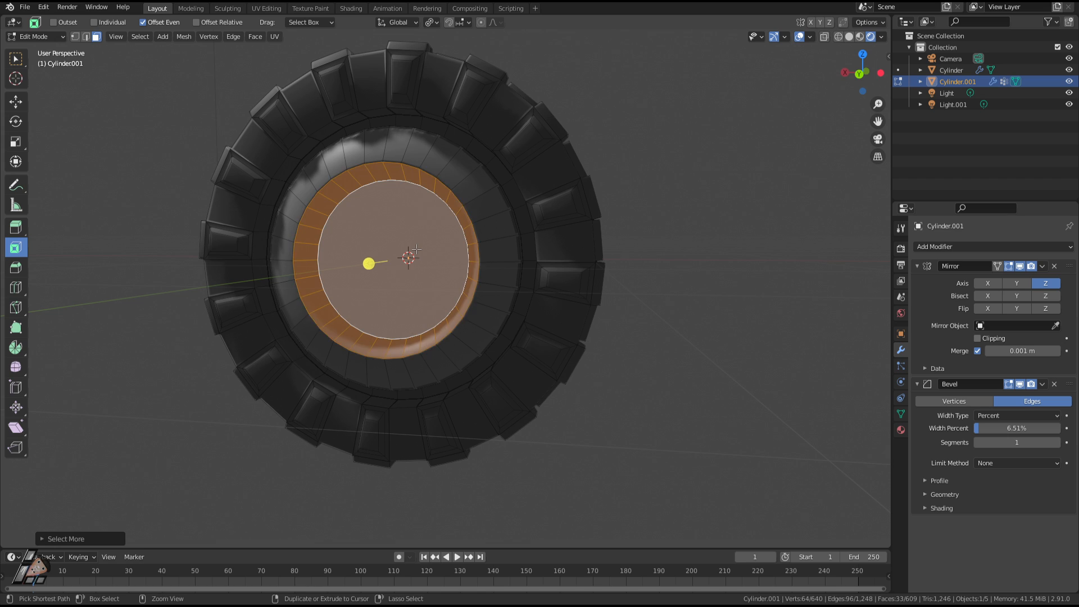
{"action": "key", "text": "ctrl+KP_Add"}
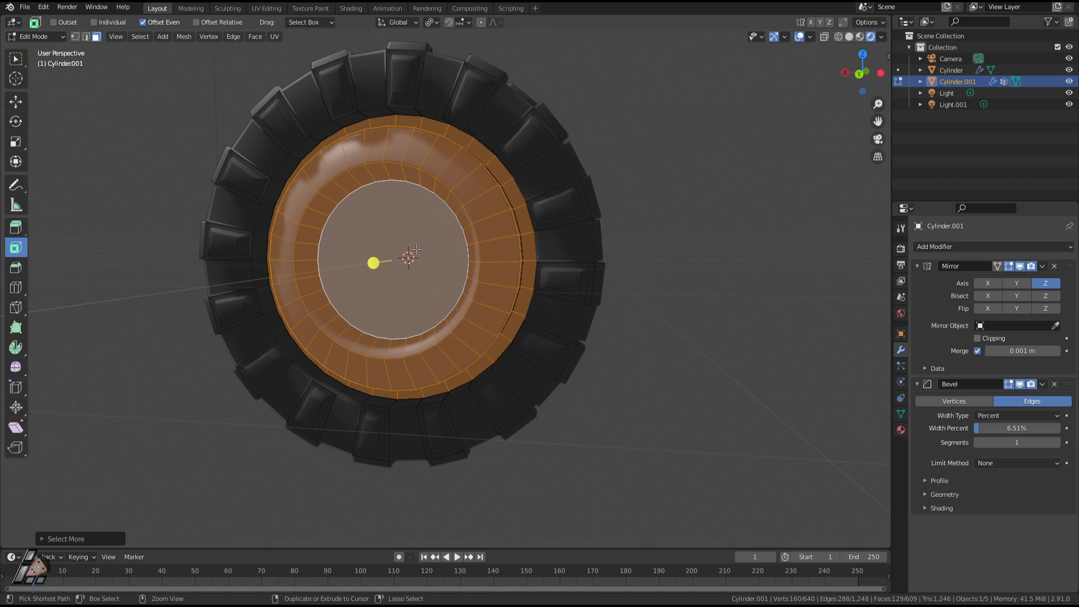
{"action": "middle_click_drag", "start_coordinate": [521, 216], "coordinate": [570, 219]}
{"action": "middle_click_drag", "start_coordinate": [575, 264], "coordinate": [321, 192]}
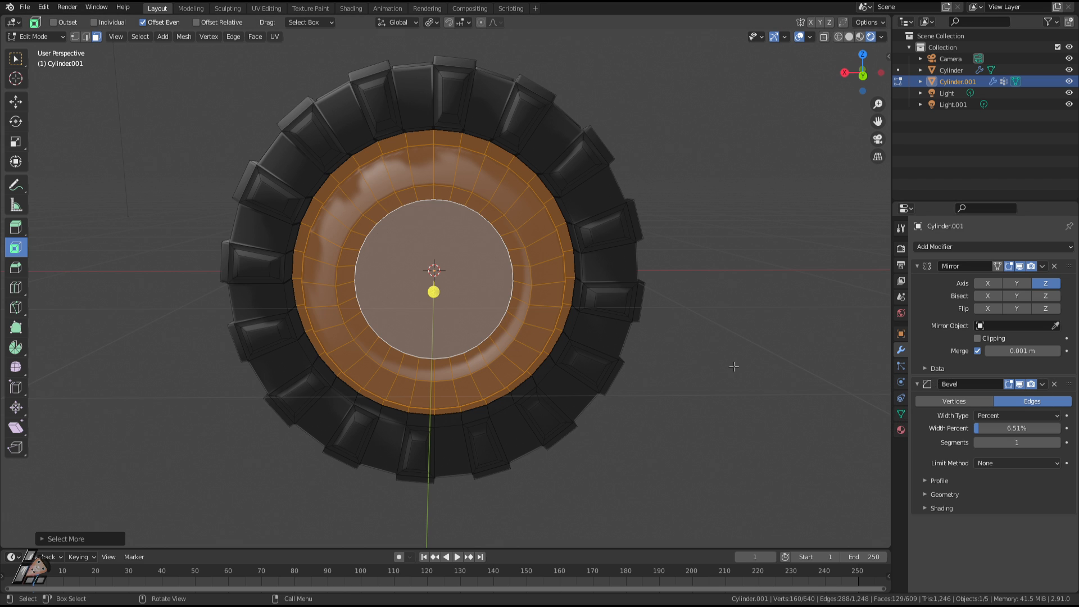
{"action": "middle_click_drag", "start_coordinate": [500, 276], "coordinate": [478, 269]}
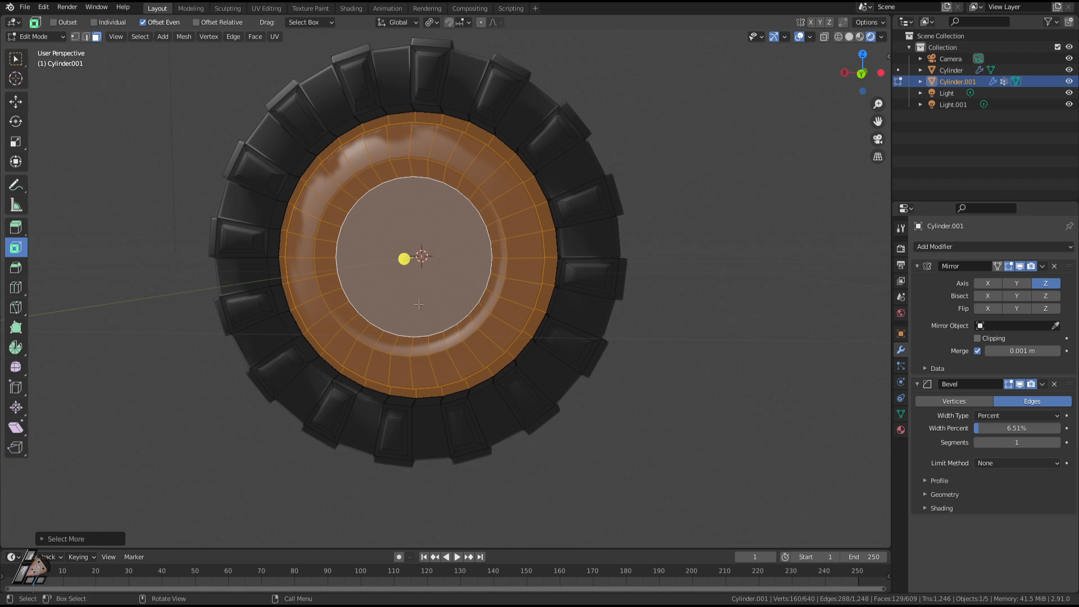
Step: Create a vertex group named Inner T and assign the selected hub faces to it
{"action": "left_click", "coordinate": [901, 414]}
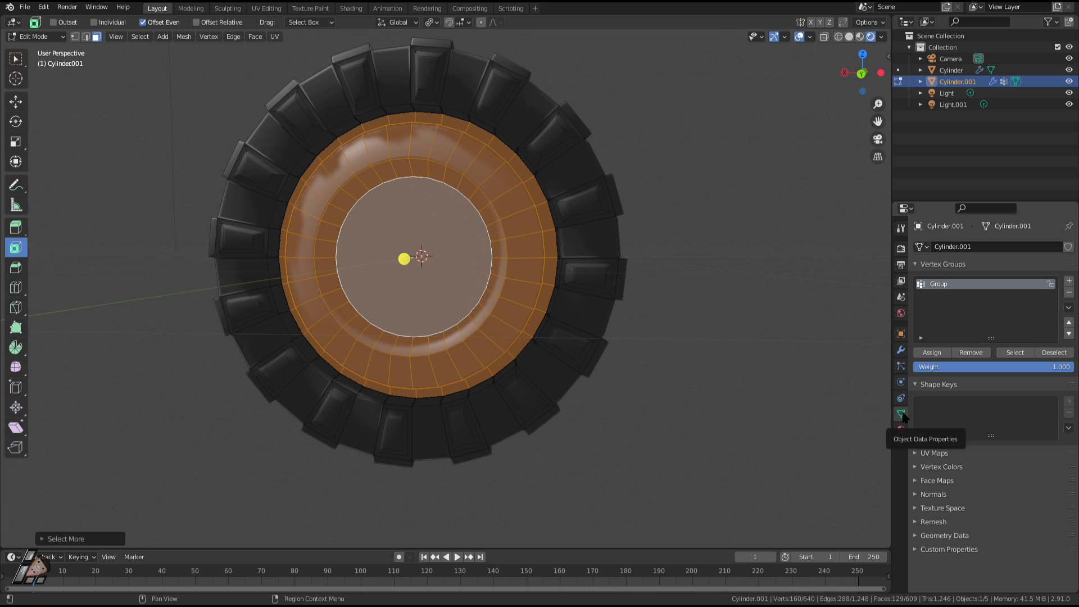
{"action": "left_click", "coordinate": [1069, 283]}
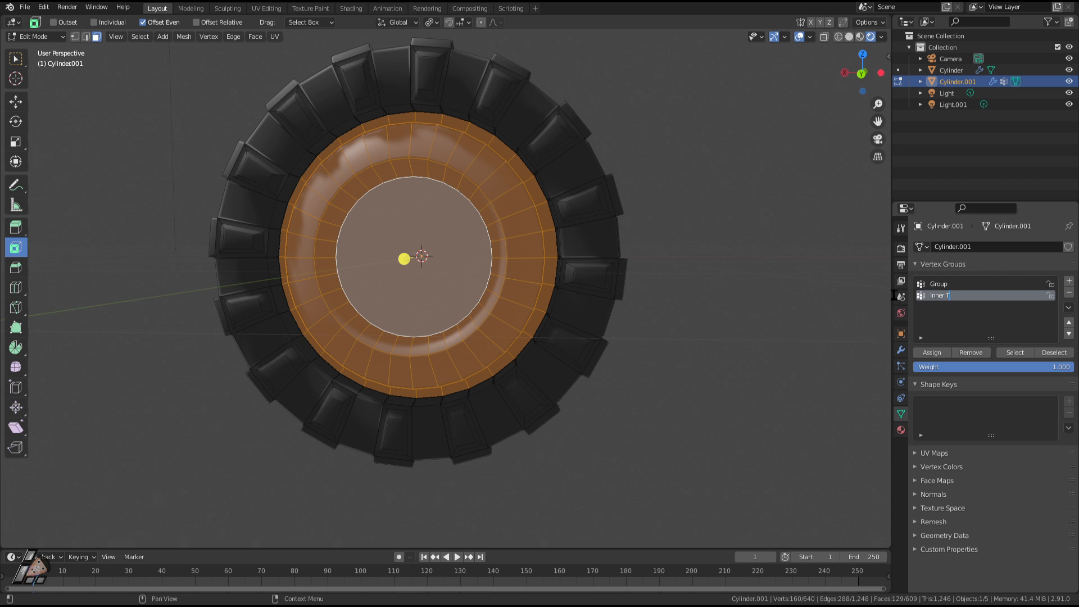
{"action": "left_click", "coordinate": [941, 354]}
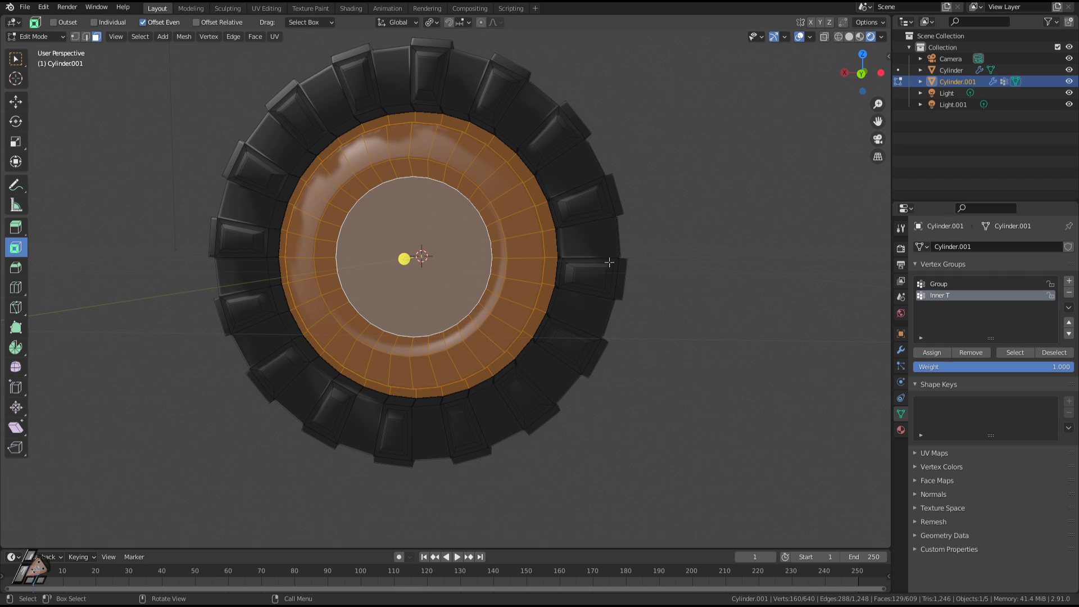
{"action": "middle_click_drag", "start_coordinate": [494, 248], "coordinate": [563, 335]}
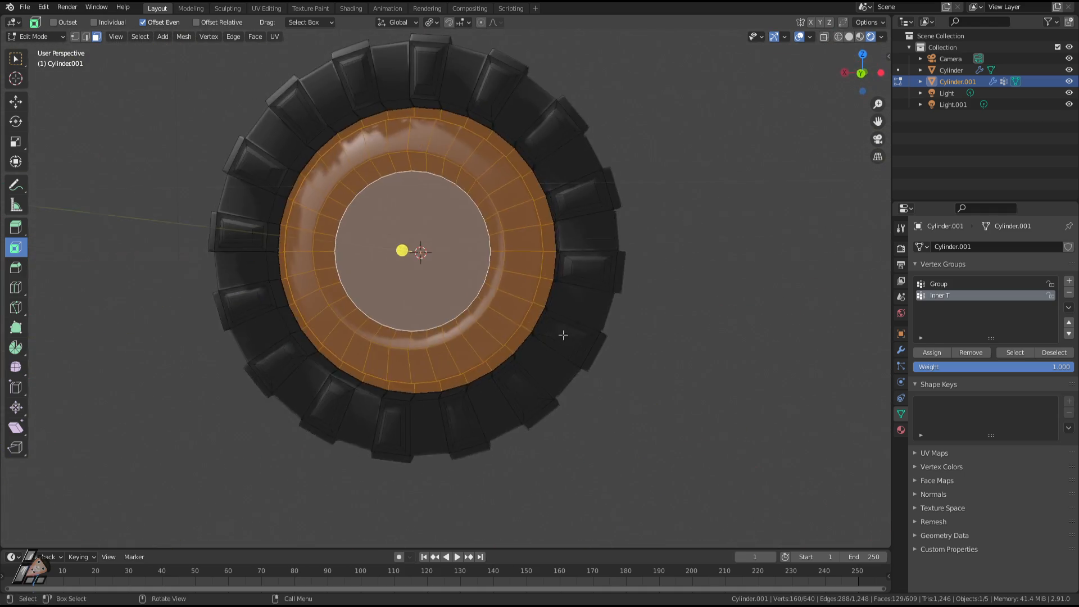
{"action": "left_click", "coordinate": [784, 360]}
{"action": "left_click", "coordinate": [1014, 352]}
{"action": "middle_click_drag", "start_coordinate": [778, 339], "coordinate": [629, 340]}
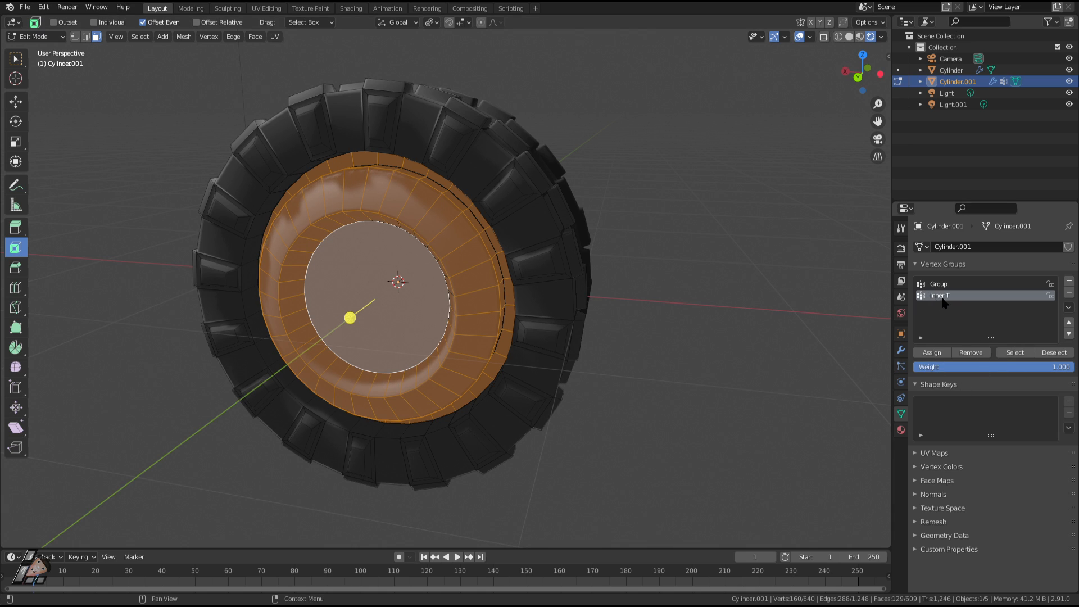
Step: Set the bevel modifier's limit method to Vertex Group and choose the Inner T group
{"action": "left_click", "coordinate": [902, 350]}
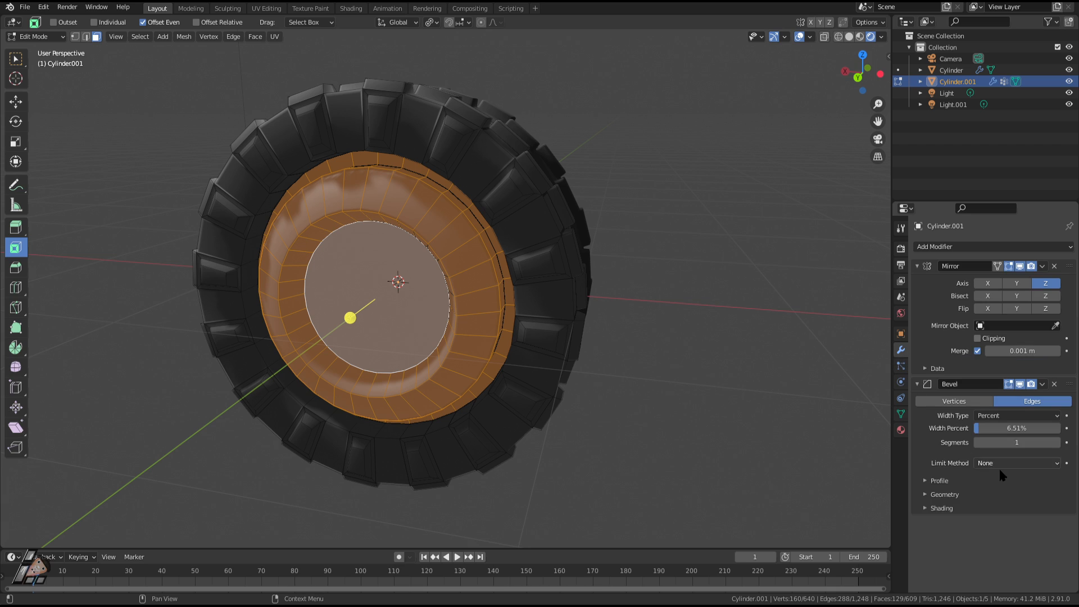
{"action": "left_click", "coordinate": [991, 465]}
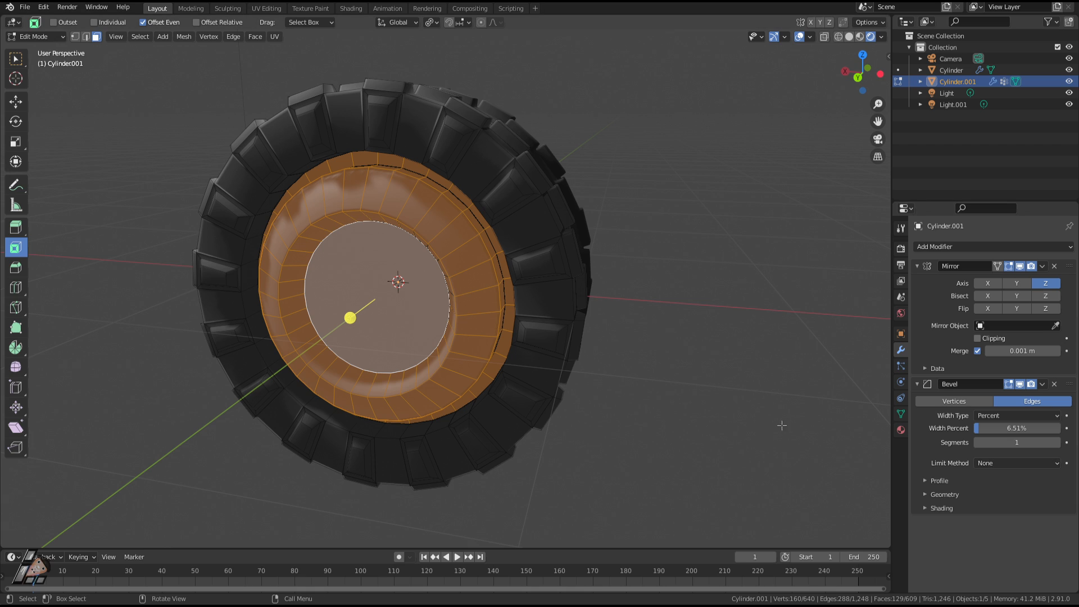
{"action": "left_click", "coordinate": [999, 467]}
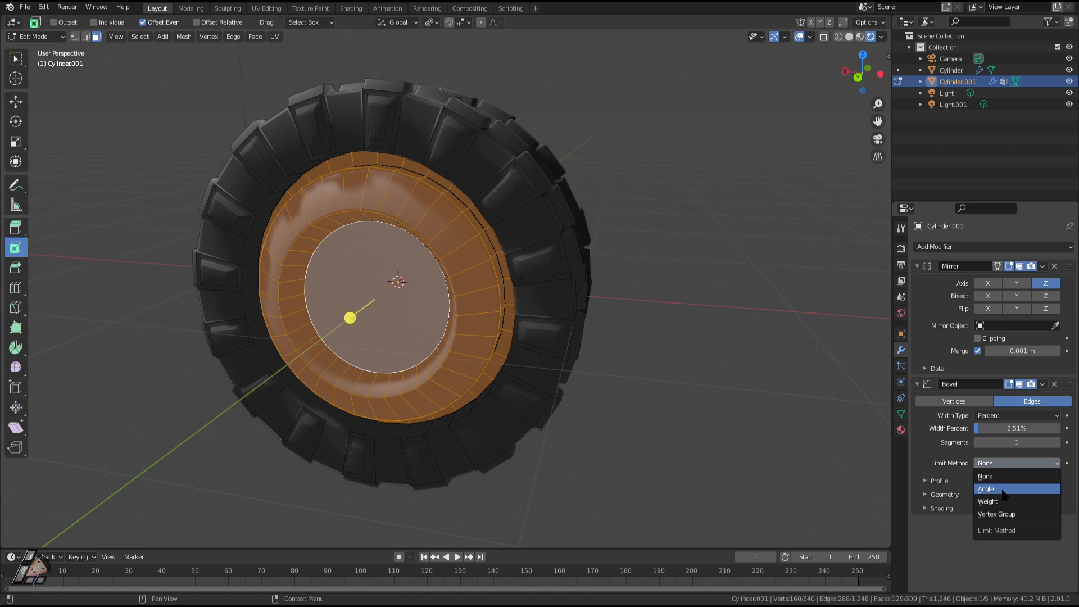
{"action": "left_click", "coordinate": [998, 515]}
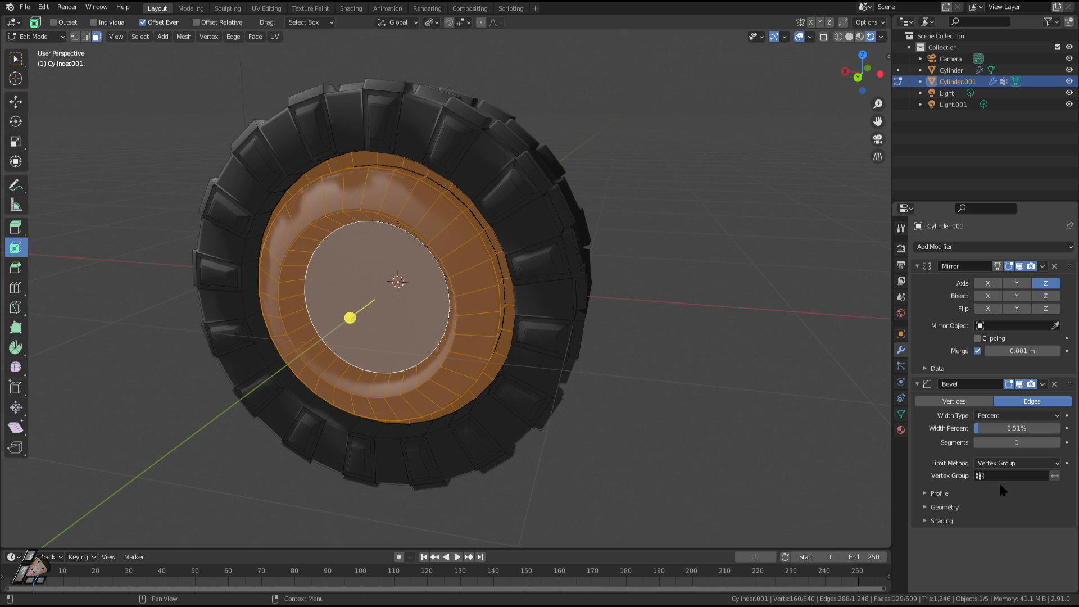
{"action": "left_click", "coordinate": [984, 476]}
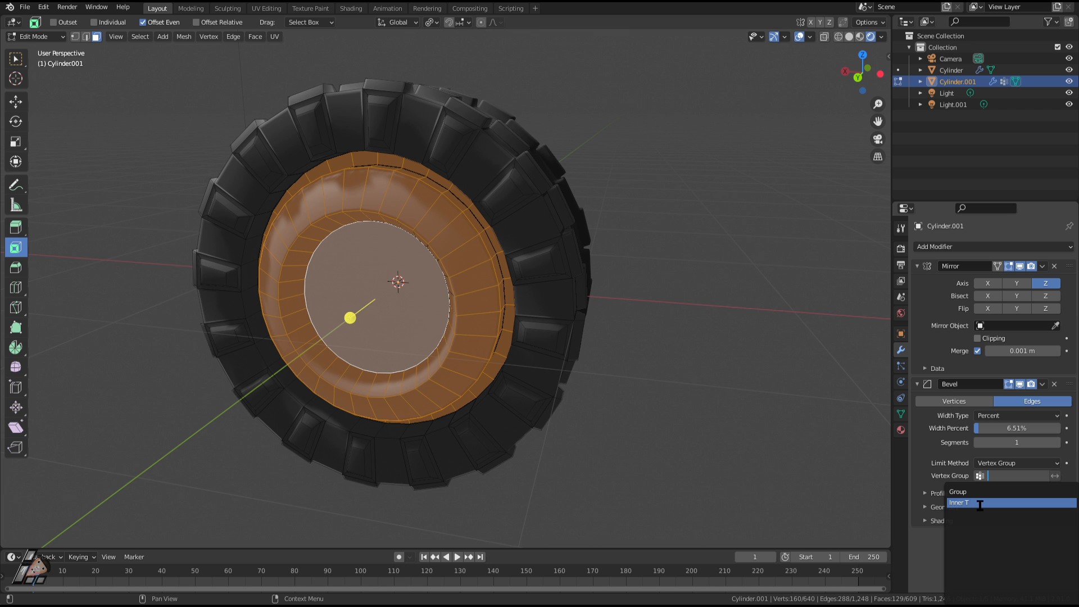
{"action": "left_click", "coordinate": [979, 504]}
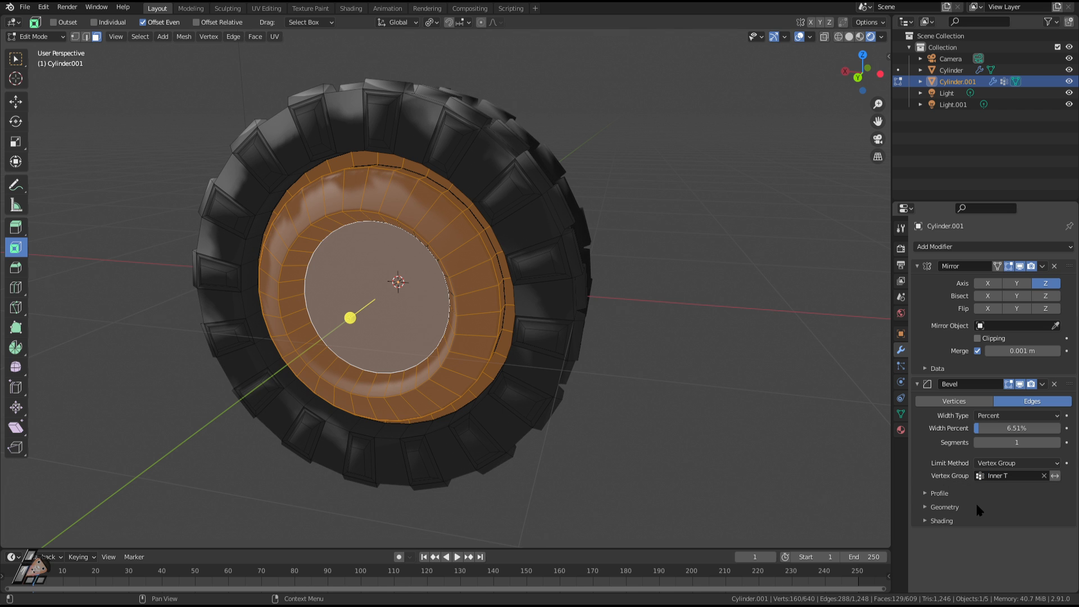
Step: Invert the bevel's Inner T vertex group influence in Object Mode, comparing it on and off, and deselect the wheel
{"action": "key", "text": "Tab"}
{"action": "middle_click_drag", "start_coordinate": [699, 420], "coordinate": [709, 365]}
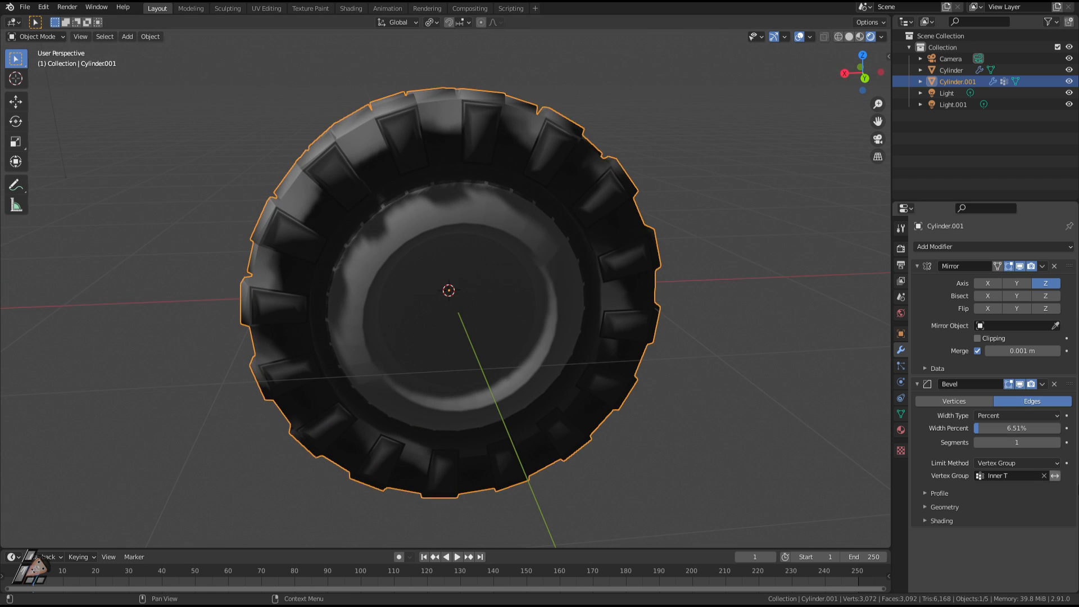
{"action": "left_click", "coordinate": [1057, 478]}
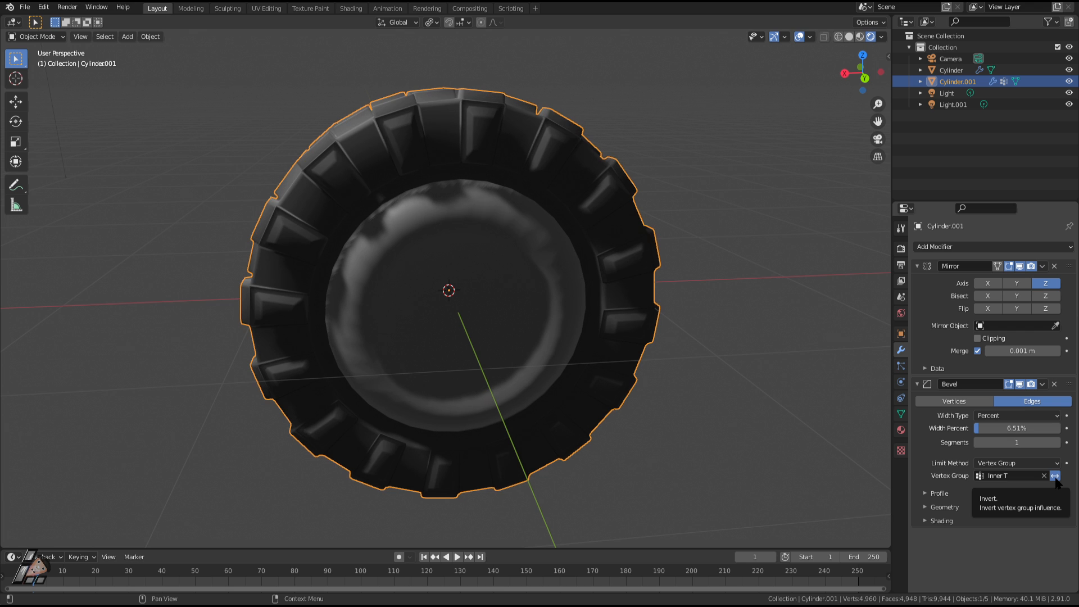
{"action": "left_click", "coordinate": [1055, 477]}
{"action": "middle_click_drag", "start_coordinate": [555, 357], "coordinate": [641, 354]}
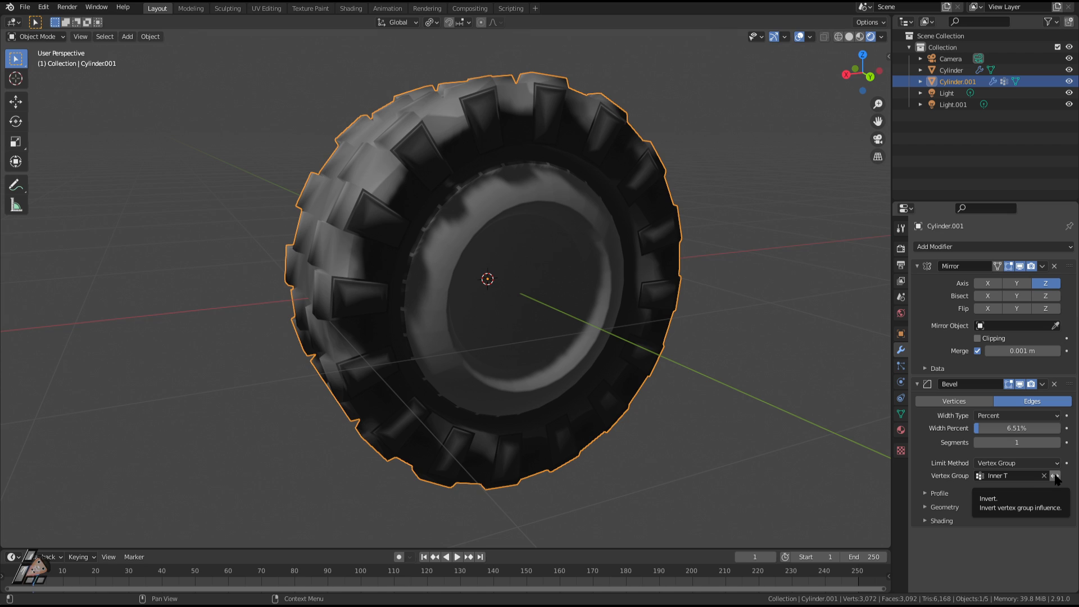
{"action": "left_click", "coordinate": [1056, 476]}
{"action": "middle_click_drag", "start_coordinate": [731, 428], "coordinate": [516, 436]}
{"action": "left_click", "coordinate": [595, 431]}
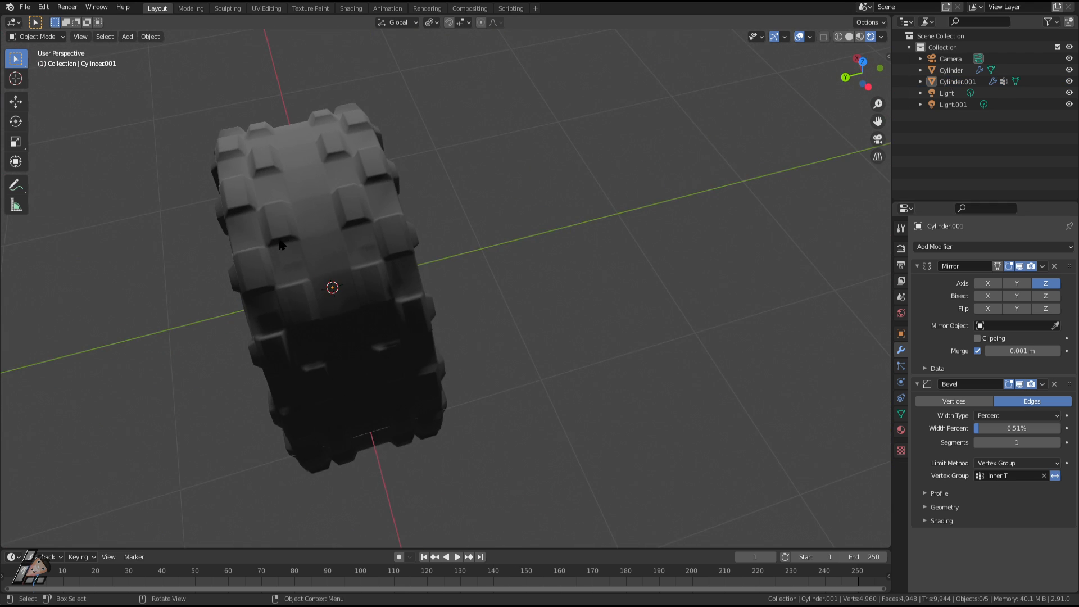
Step: Select both wheels and move them together along the Y axis, away from the world origin, leaving them deselected
{"action": "middle_click_drag", "start_coordinate": [280, 243], "coordinate": [498, 323]}
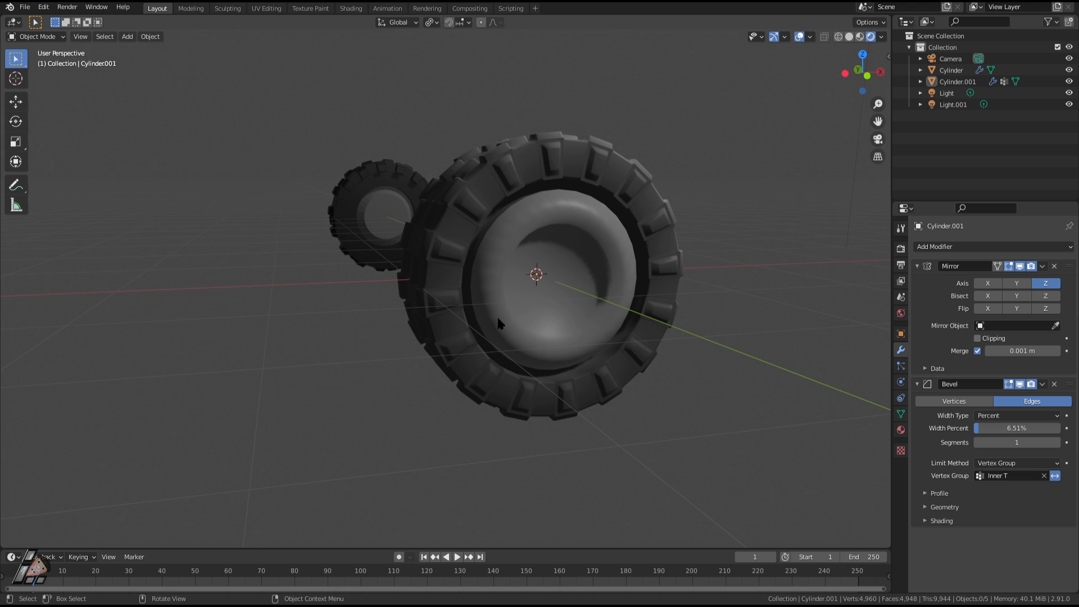
{"action": "middle_click_drag", "start_coordinate": [499, 287], "coordinate": [562, 287]}
{"action": "scroll", "coordinate": [554, 286], "scroll_direction": "down", "scroll_amount": 3}
{"action": "middle_click_drag", "start_coordinate": [300, 248], "coordinate": [363, 261]}
{"action": "scroll", "coordinate": [362, 260], "scroll_direction": "down", "scroll_amount": 7}
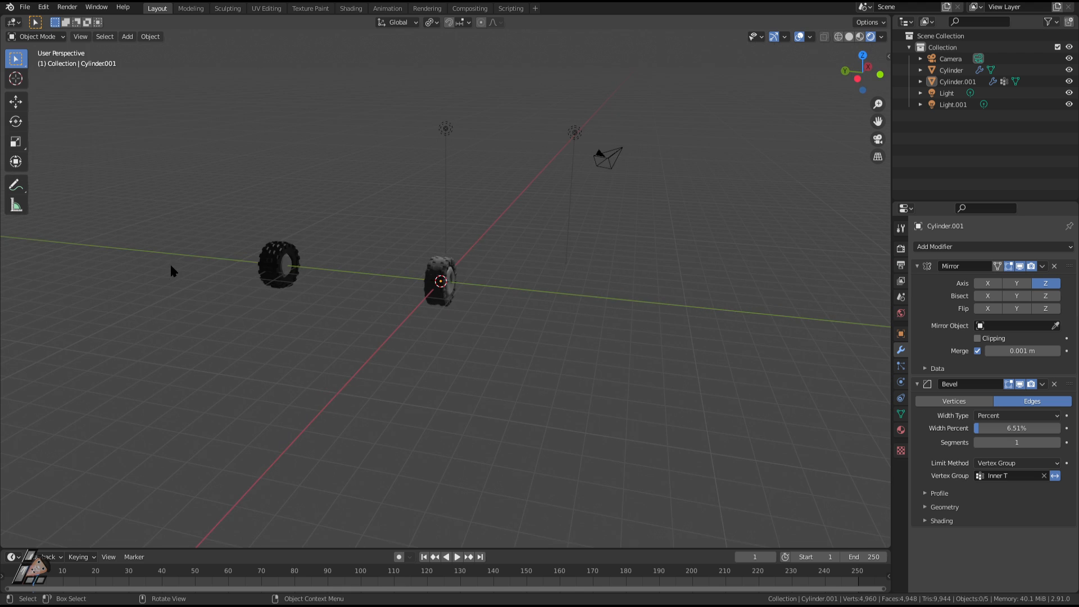
{"action": "scroll", "coordinate": [191, 265], "scroll_direction": "up", "scroll_amount": 2}
{"action": "left_click", "coordinate": [216, 255]}
{"action": "left_click", "coordinate": [450, 303], "text": "shift"}
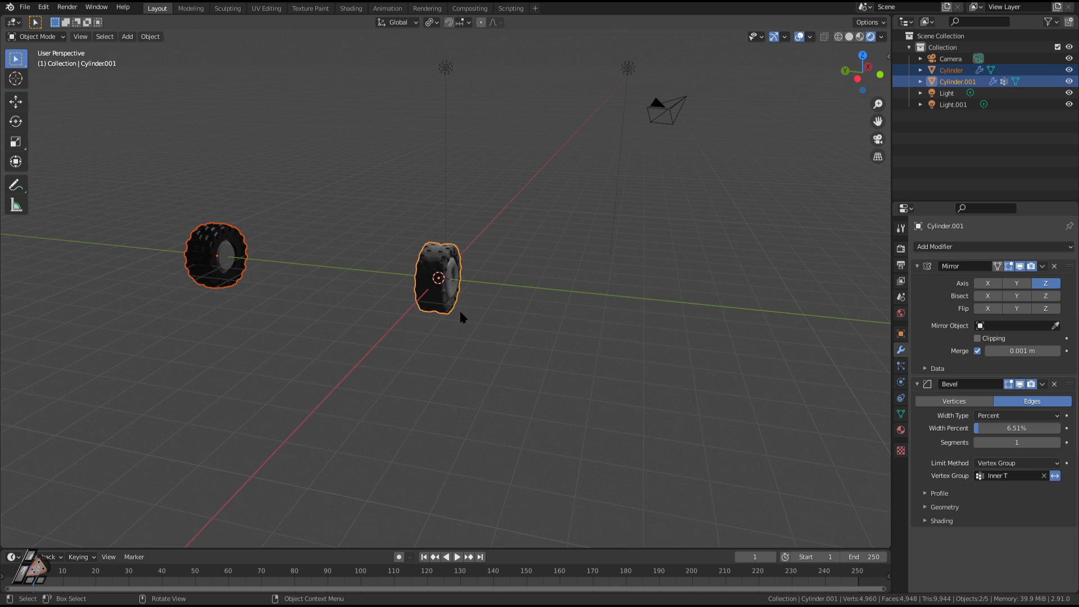
{"action": "key", "text": "g"}
{"action": "left_click", "coordinate": [118, 232]}
{"action": "left_click", "coordinate": [139, 281]}
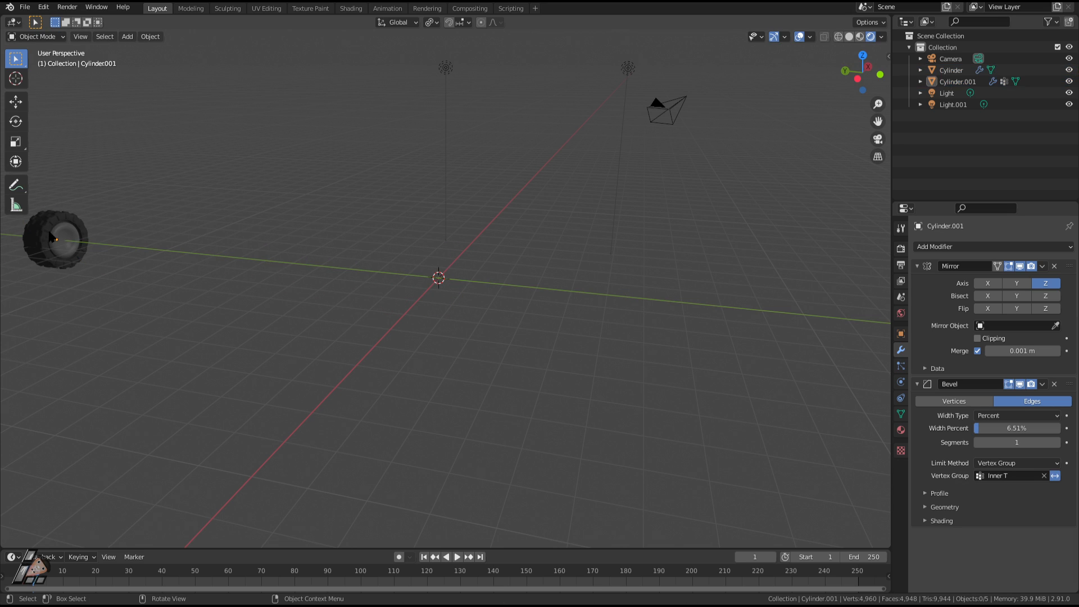
Step: Copy and paste the bevelled wheel, clear the copy's location to put it at the world origin, and select it
{"action": "left_click", "coordinate": [52, 235]}
{"action": "key", "text": "ctrl+c"}
{"action": "key", "text": "ctrl+v"}
{"action": "key", "text": "alt+g"}
{"action": "scroll", "coordinate": [308, 307], "scroll_direction": "up", "scroll_amount": 3}
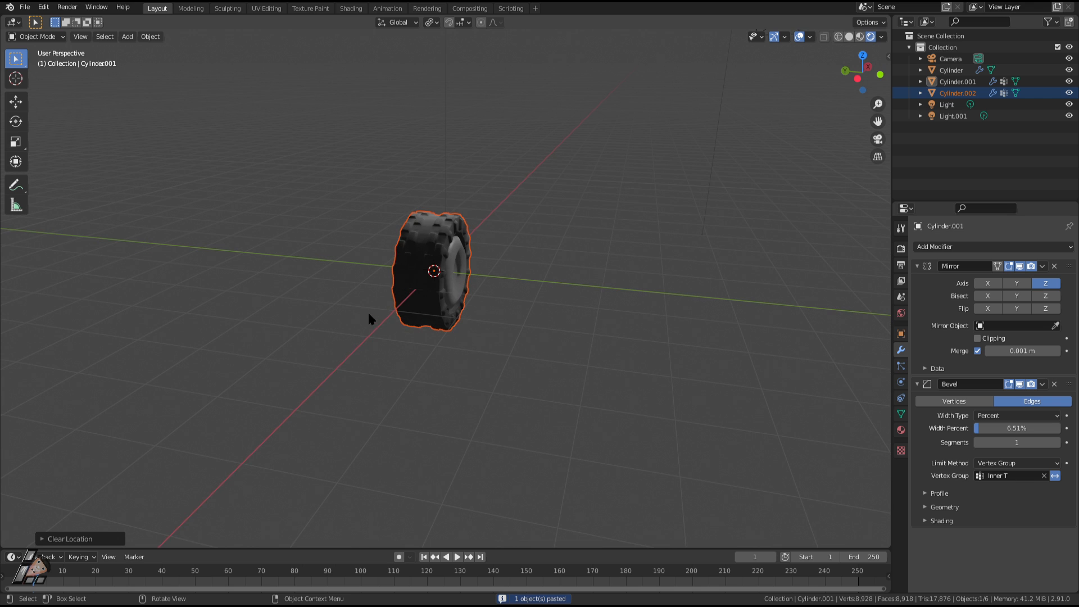
{"action": "left_click", "coordinate": [442, 281]}
{"action": "middle_click_drag", "start_coordinate": [483, 266], "coordinate": [602, 292]}
{"action": "scroll", "coordinate": [357, 265], "scroll_direction": "up", "scroll_amount": 4}
{"action": "middle_click_drag", "start_coordinate": [356, 262], "coordinate": [496, 204]}
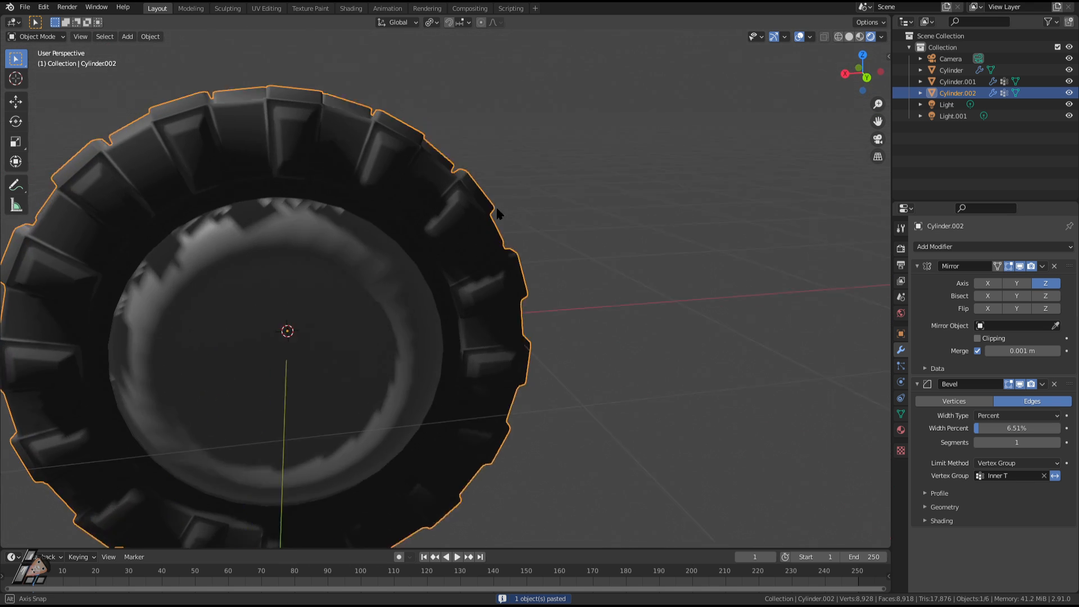
{"action": "scroll", "coordinate": [496, 205], "scroll_direction": "down", "scroll_amount": 5}
Step: Show the copied wheel's materials and scale its hub faces down to about 0.58 in Edit Mode
{"action": "left_click", "coordinate": [901, 429]}
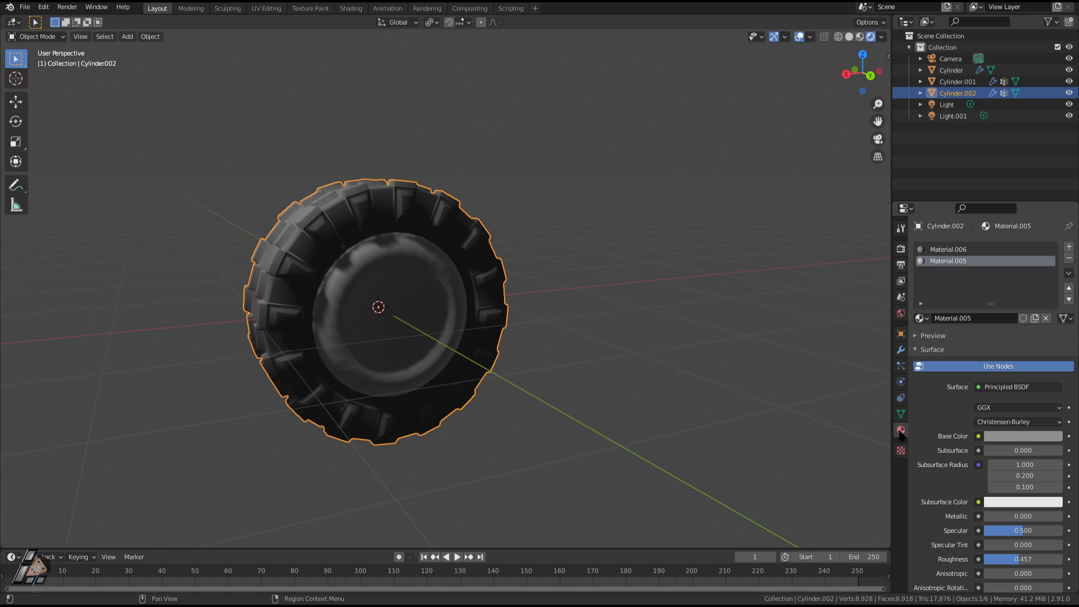
{"action": "middle_click_drag", "start_coordinate": [567, 354], "coordinate": [626, 299]}
{"action": "key", "text": "Tab"}
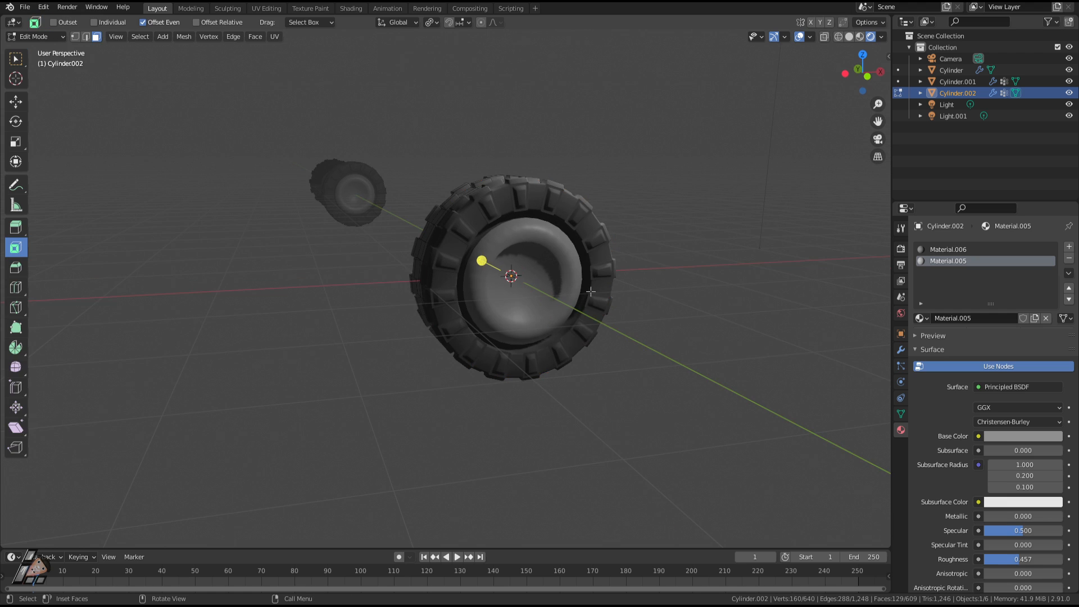
{"action": "scroll", "coordinate": [547, 320], "scroll_direction": "up", "scroll_amount": 2}
{"action": "key", "text": "Tab"}
{"action": "key", "text": "Tab"}
{"action": "middle_click_drag", "start_coordinate": [562, 288], "coordinate": [463, 322]}
{"action": "key", "text": "s"}
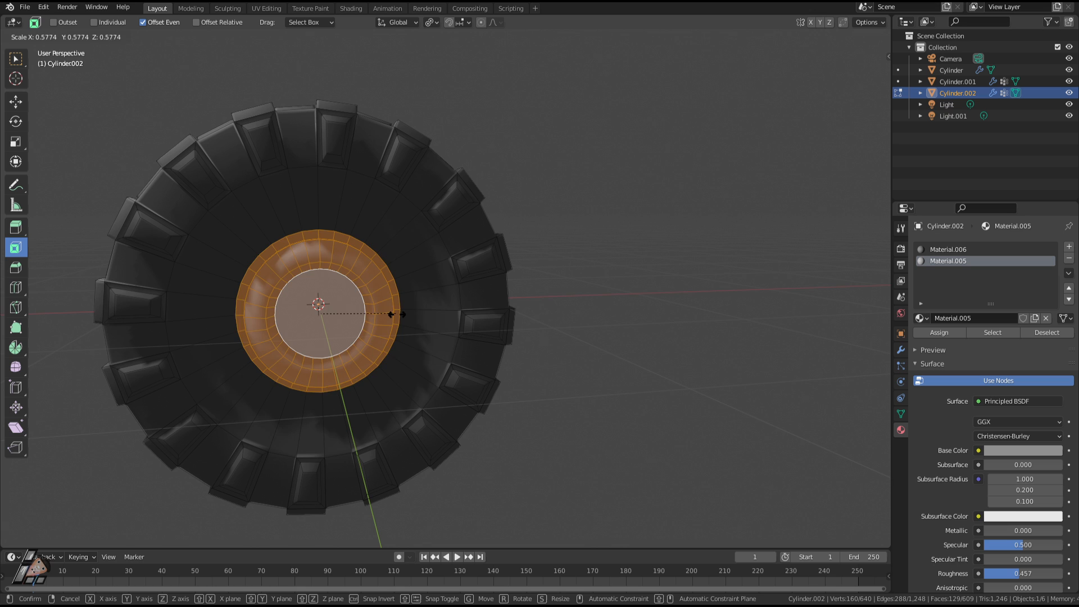
{"action": "left_click", "coordinate": [392, 315]}
Step: Check the smaller hub in Object Mode and scale its faces back up to about half the tyre's diameter
{"action": "middle_click_drag", "start_coordinate": [392, 314], "coordinate": [487, 310]}
{"action": "key", "text": "Tab"}
{"action": "middle_click_drag", "start_coordinate": [547, 338], "coordinate": [419, 345]}
{"action": "key", "text": "Tab"}
{"action": "key", "text": "s"}
{"action": "left_click", "coordinate": [554, 374]}
Step: Try to move the hub's centre face outward along the Y axis and check the wheel in Object Mode
{"action": "left_click", "coordinate": [418, 345]}
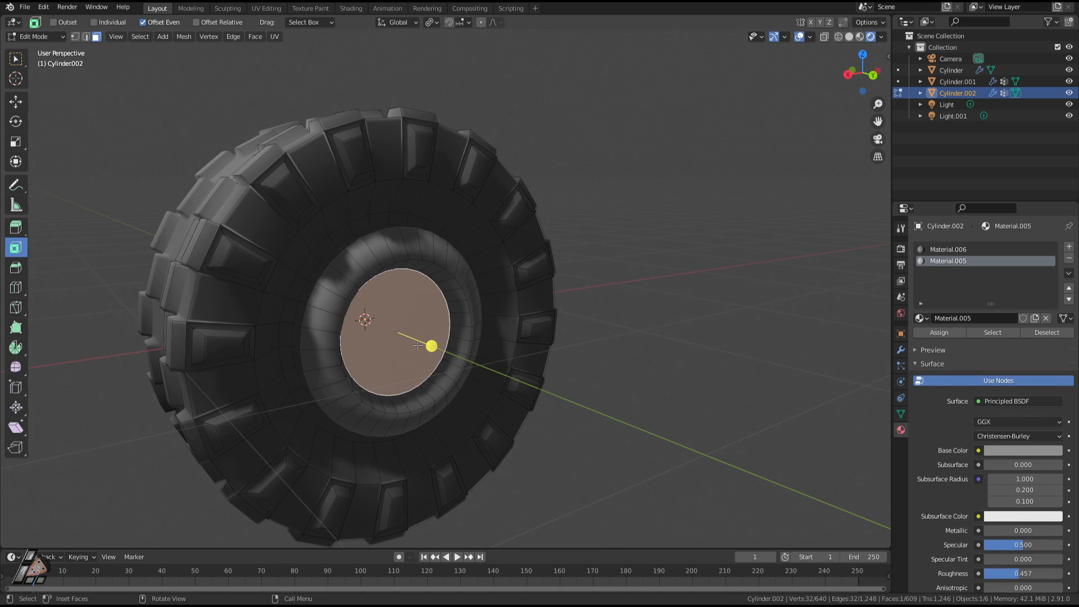
{"action": "key", "text": "g"}
{"action": "key", "text": "y"}
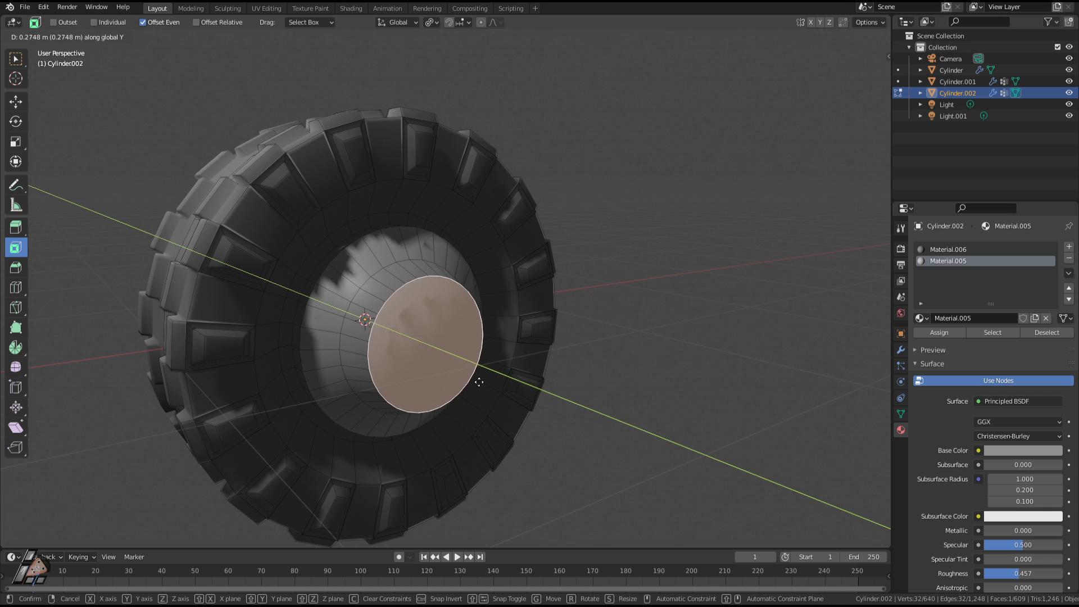
{"action": "left_click", "coordinate": [477, 373]}
{"action": "key", "text": "ctrl+l"}
{"action": "key", "text": "Tab"}
{"action": "middle_click_drag", "start_coordinate": [542, 379], "coordinate": [562, 394]}
{"action": "key", "text": "Tab"}
Step: Select the hub's centre face and add a new material in a third slot on the wheel
{"action": "left_click", "coordinate": [363, 308]}
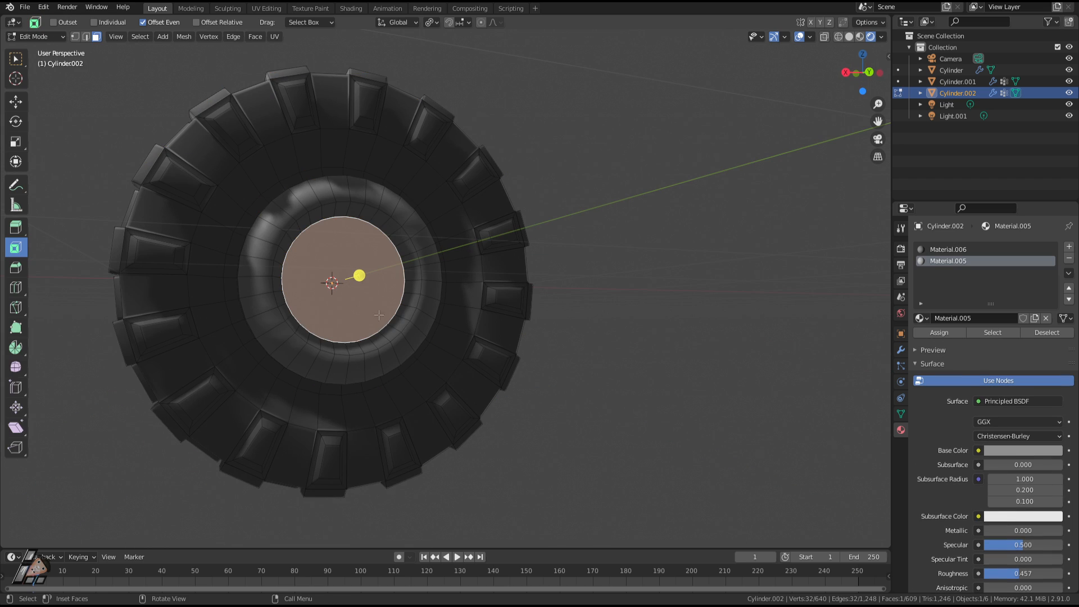
{"action": "left_click", "coordinate": [1070, 247]}
{"action": "left_click", "coordinate": [953, 319]}
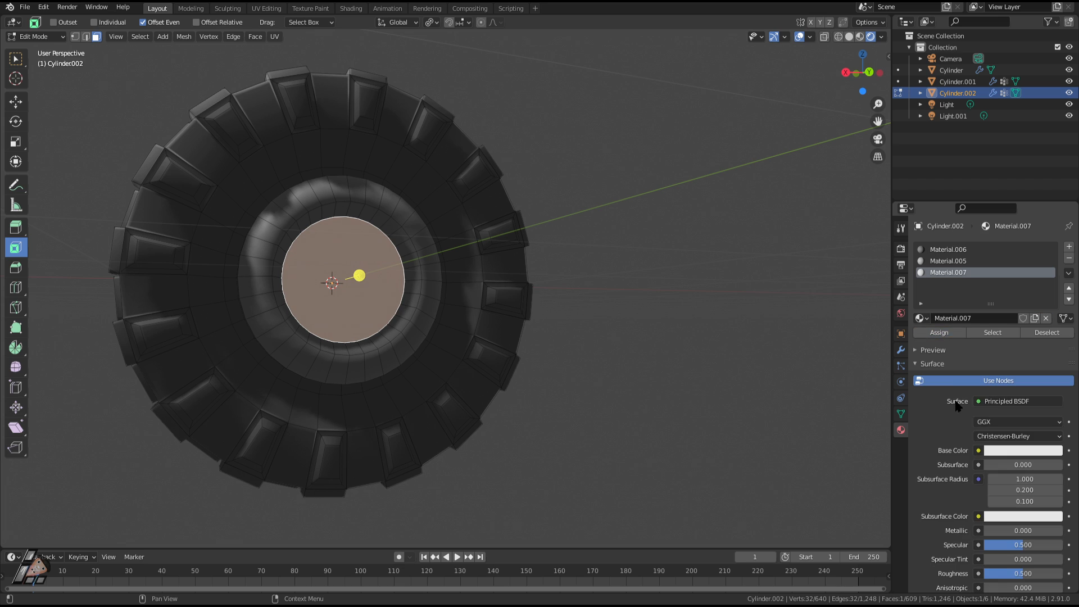
Step: Darken the new material's base colour to a value of 0.313 and turn off Use Nodes
{"action": "left_click", "coordinate": [1019, 450]}
{"action": "left_click_drag", "start_coordinate": [1053, 298], "coordinate": [1053, 344]}
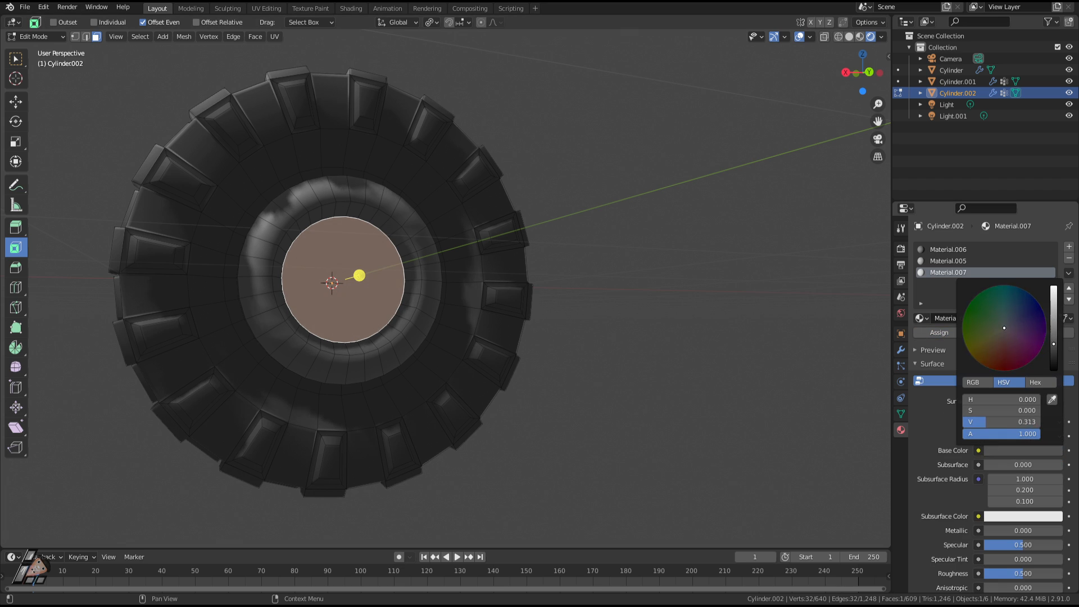
{"action": "left_click", "coordinate": [951, 381]}
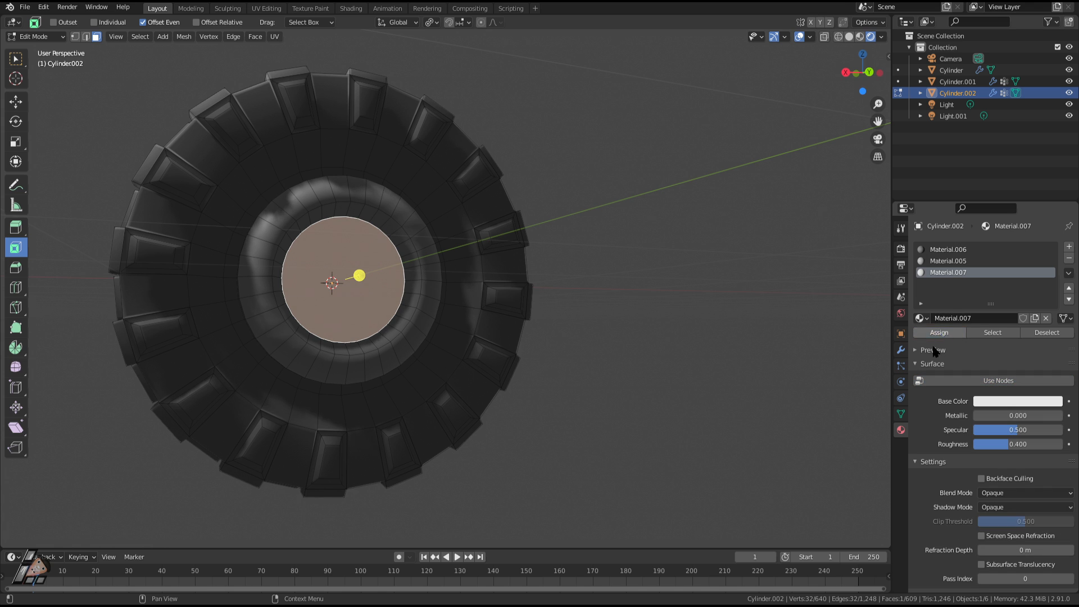
Step: Try a black base colour on the new material and undo it
{"action": "middle_click_drag", "start_coordinate": [562, 360], "coordinate": [651, 345]}
{"action": "left_click", "coordinate": [1016, 401]}
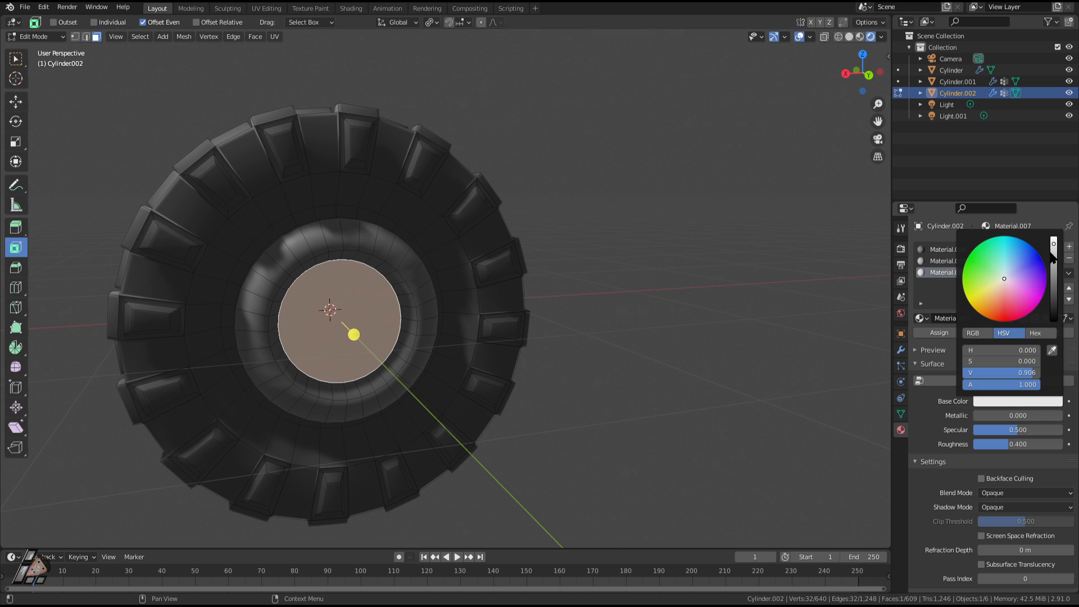
{"action": "left_click_drag", "start_coordinate": [1054, 256], "coordinate": [1053, 320]}
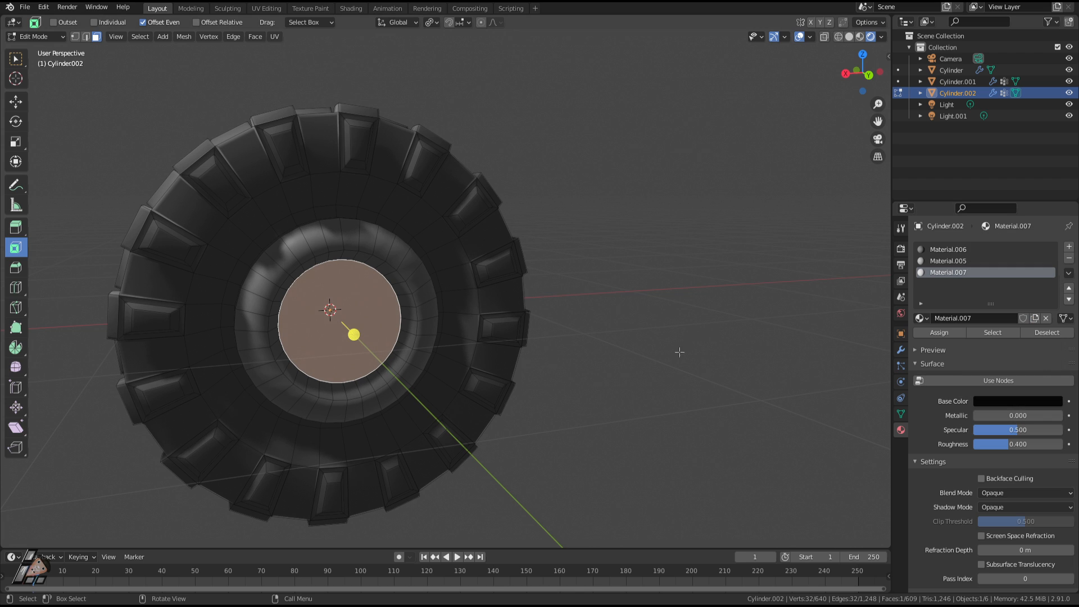
{"action": "key", "text": "ctrl+z"}
Step: Scale the hub's centre face down to about half the hub's outer diameter
{"action": "middle_click_drag", "start_coordinate": [663, 324], "coordinate": [526, 328]}
{"action": "key", "text": "Tab"}
{"action": "key", "text": "s"}
{"action": "right_click", "coordinate": [514, 308]}
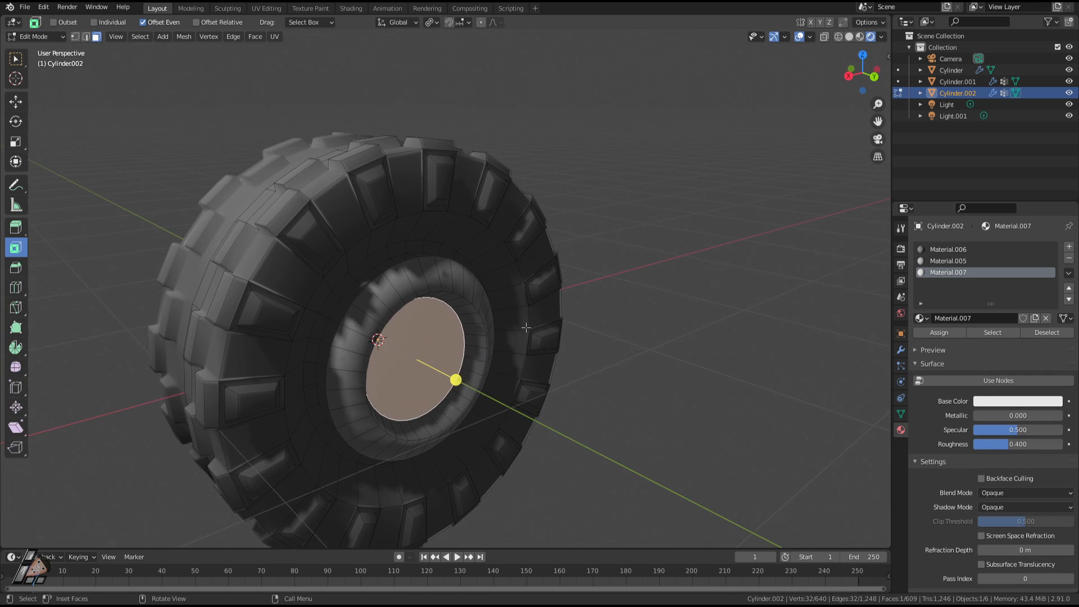
{"action": "key", "text": "s"}
{"action": "left_click", "coordinate": [564, 363]}
{"action": "middle_click_drag", "start_coordinate": [564, 362], "coordinate": [568, 291]}
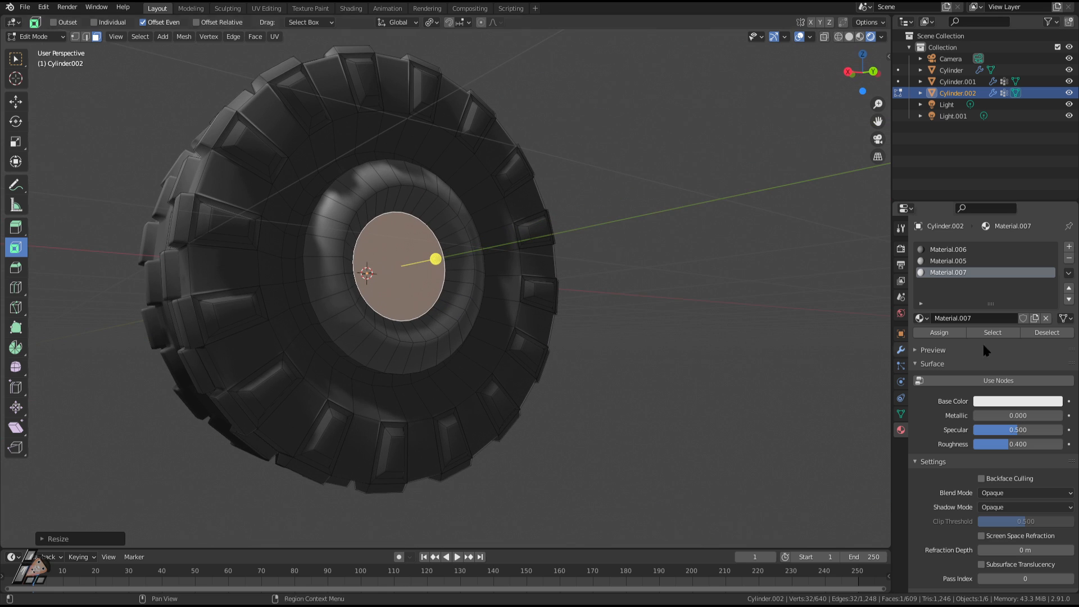
Step: Assign Material.007 to the hub's centre face, set its base colour to nearly black, and check the wheel in Object Mode
{"action": "left_click", "coordinate": [947, 333]}
{"action": "left_click", "coordinate": [1011, 403]}
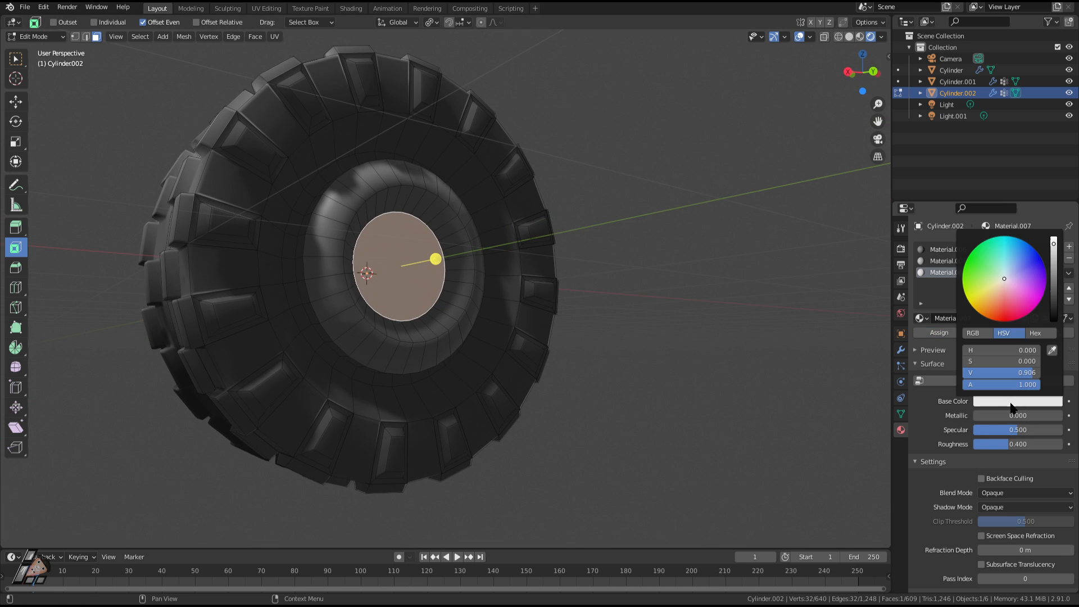
{"action": "left_click_drag", "start_coordinate": [1055, 275], "coordinate": [1055, 321]}
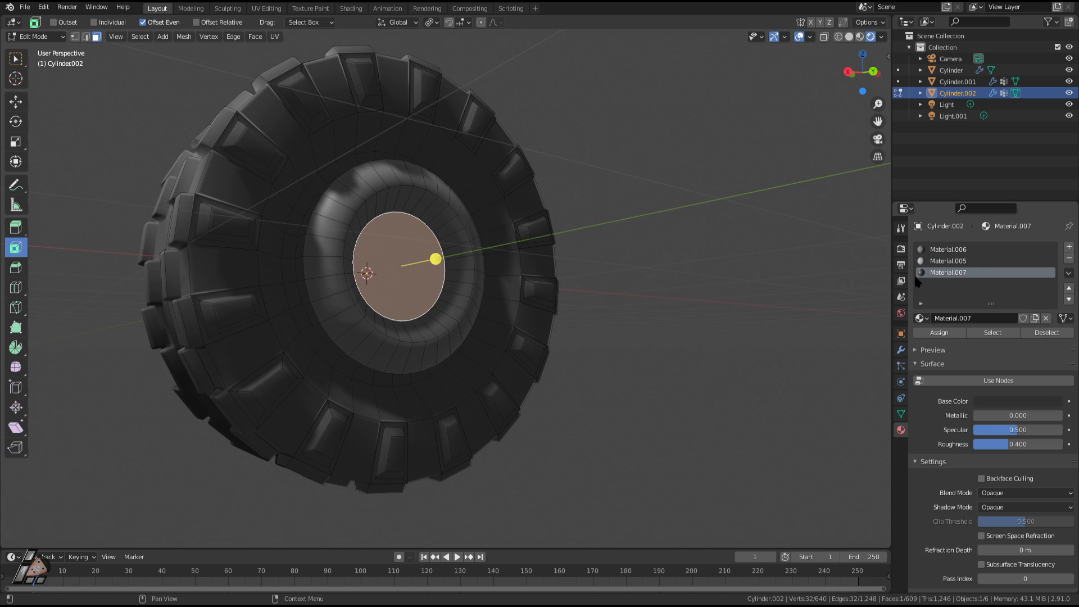
{"action": "key", "text": "Tab"}
{"action": "middle_click_drag", "start_coordinate": [646, 337], "coordinate": [685, 364]}
{"action": "key", "text": "Tab"}
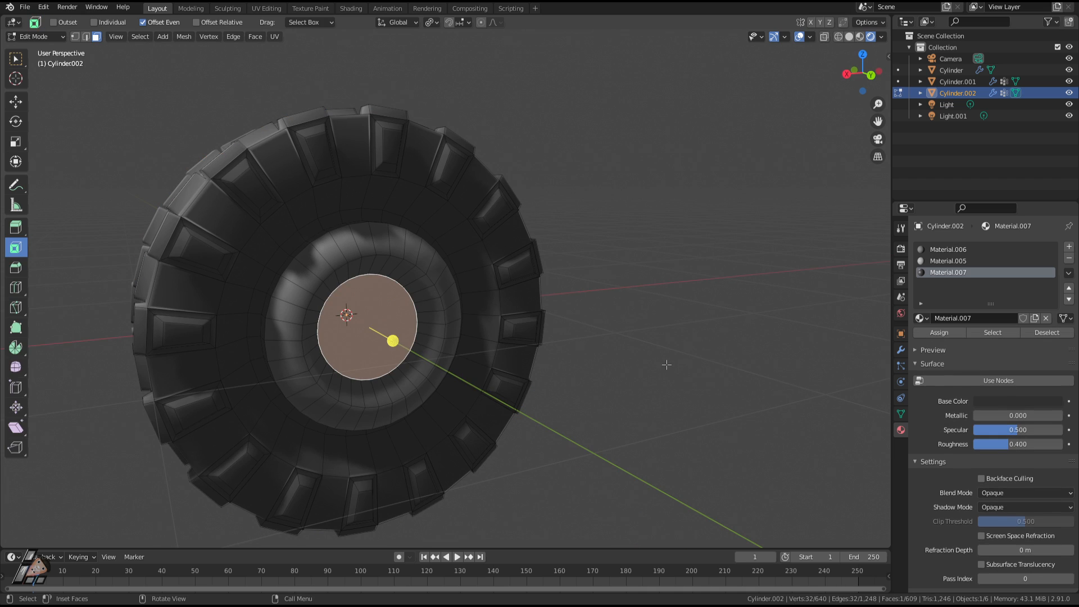
Step: Look through Material.007's settings and expand its preview
{"action": "scroll", "coordinate": [1011, 474], "scroll_direction": "down", "scroll_amount": 1}
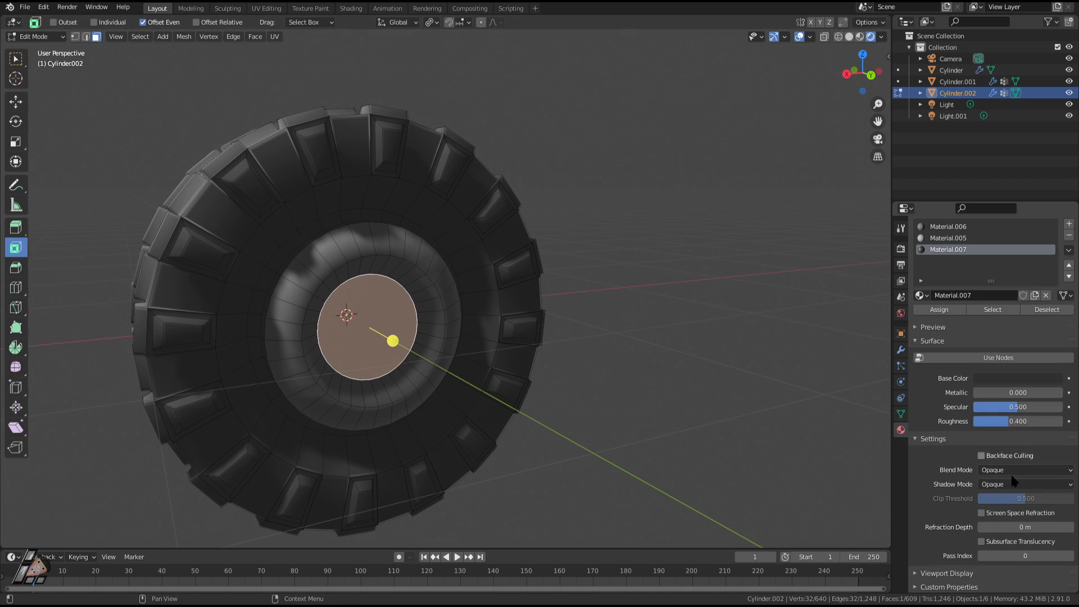
{"action": "scroll", "coordinate": [956, 436], "scroll_direction": "up", "scroll_amount": 1}
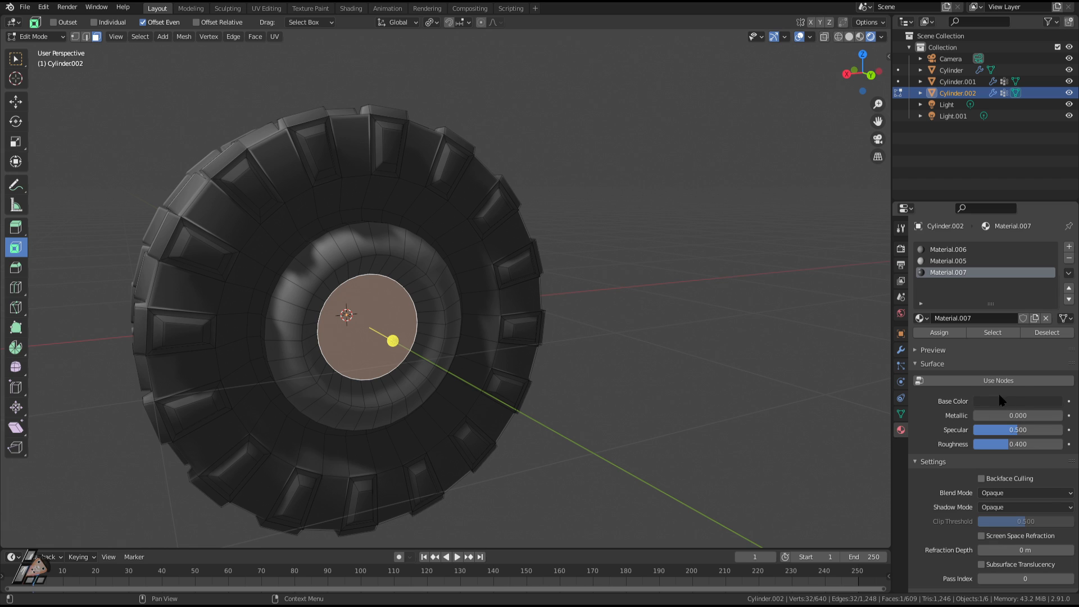
{"action": "scroll", "coordinate": [989, 478], "scroll_direction": "down", "scroll_amount": 1}
{"action": "left_click", "coordinate": [917, 329]}
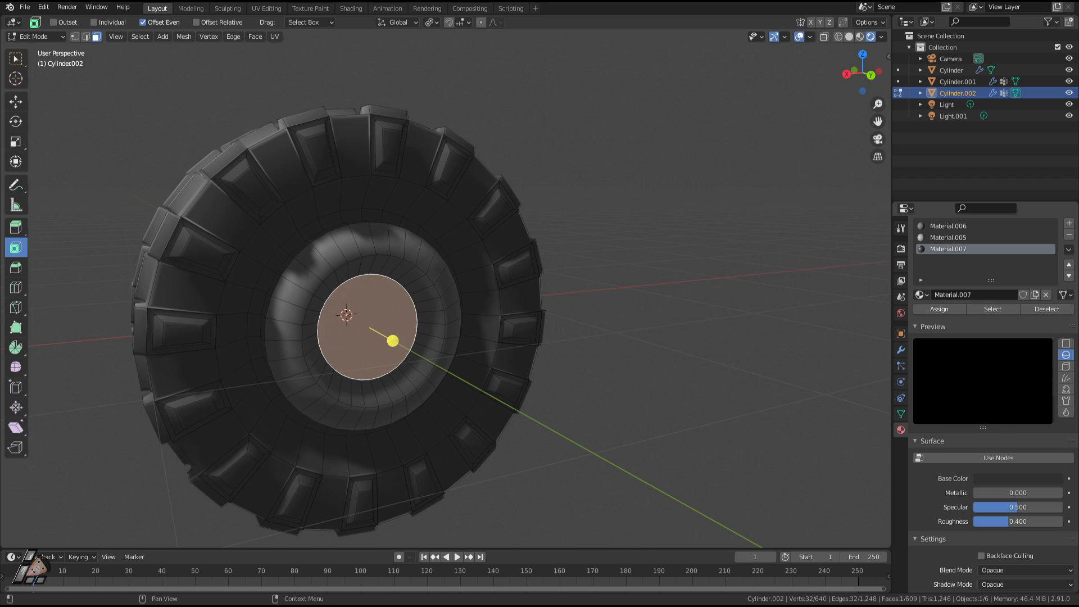
Step: Remove the Material.007 slot from the wheel in Object Mode and add a slot with a new material
{"action": "scroll", "coordinate": [988, 403], "scroll_direction": "down", "scroll_amount": 4}
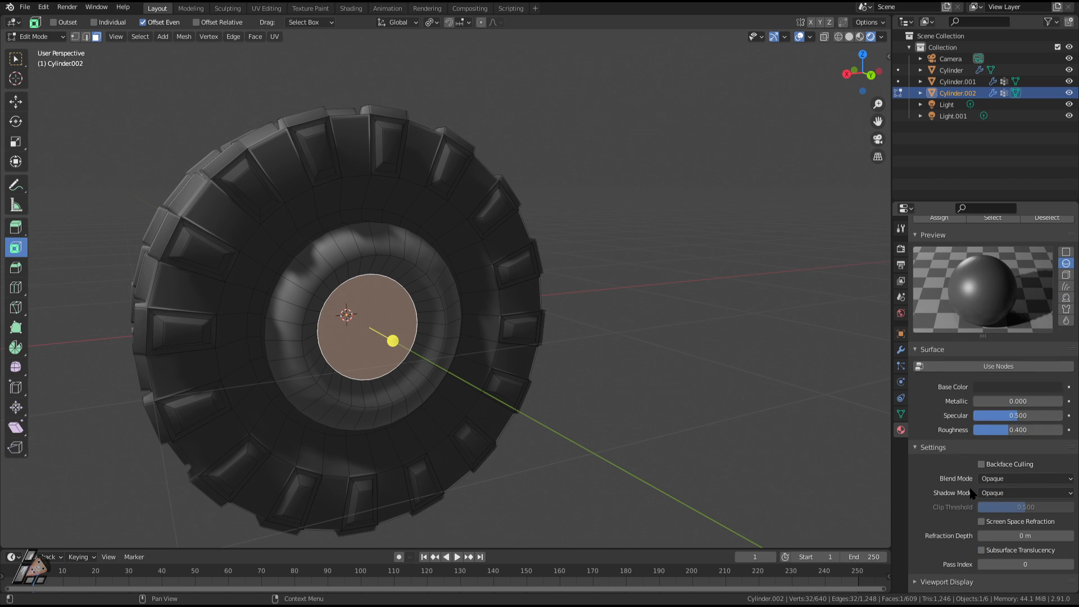
{"action": "scroll", "coordinate": [1012, 409], "scroll_direction": "up", "scroll_amount": 4}
{"action": "left_click", "coordinate": [1069, 235]}
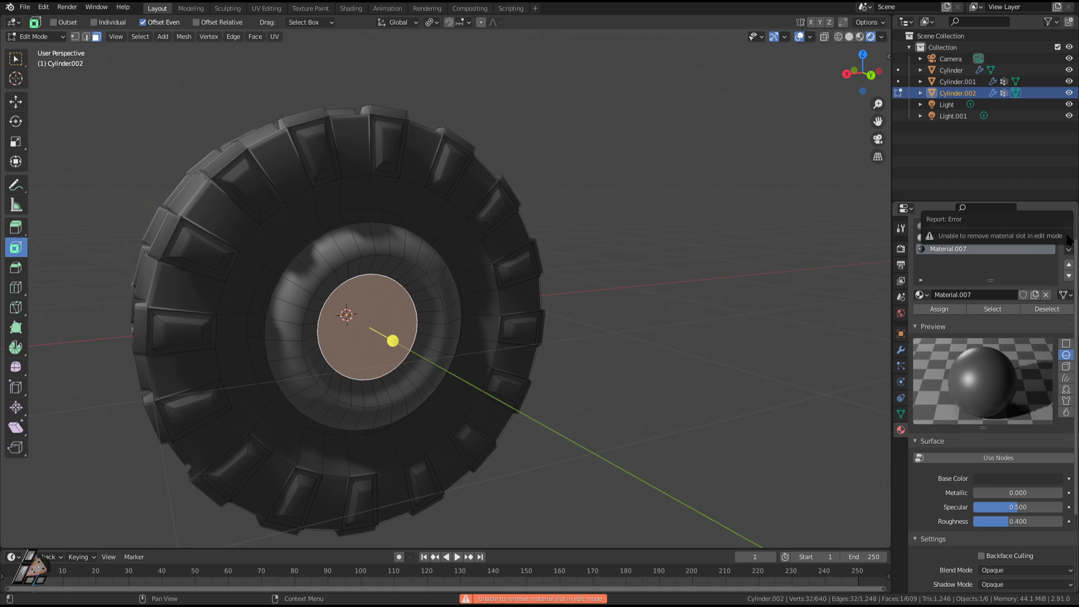
{"action": "key", "text": "Tab"}
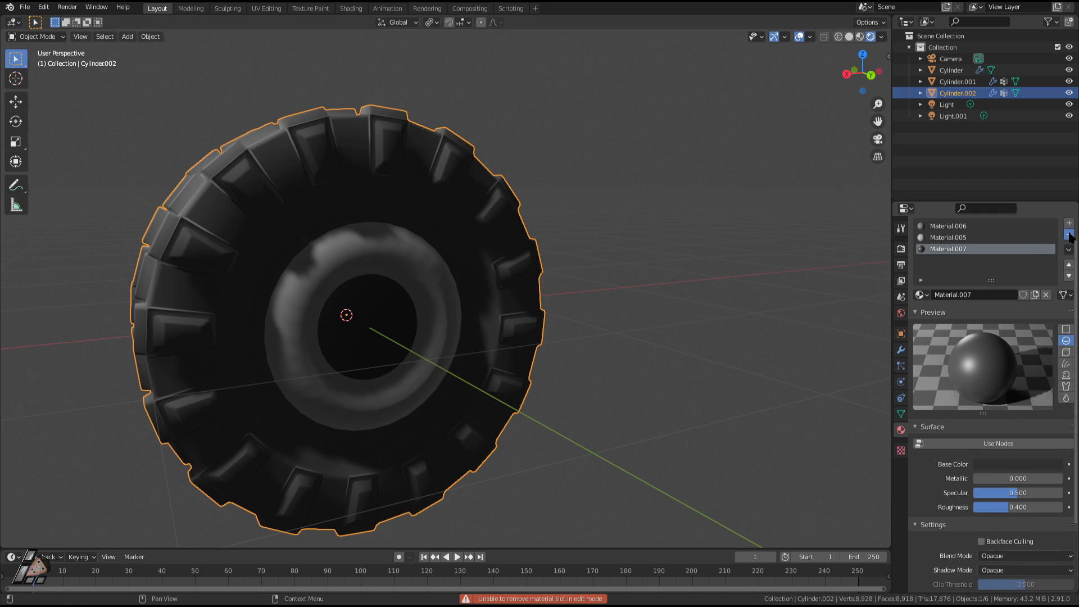
{"action": "left_click", "coordinate": [1069, 235]}
{"action": "left_click", "coordinate": [1069, 223]}
{"action": "left_click", "coordinate": [1001, 318]}
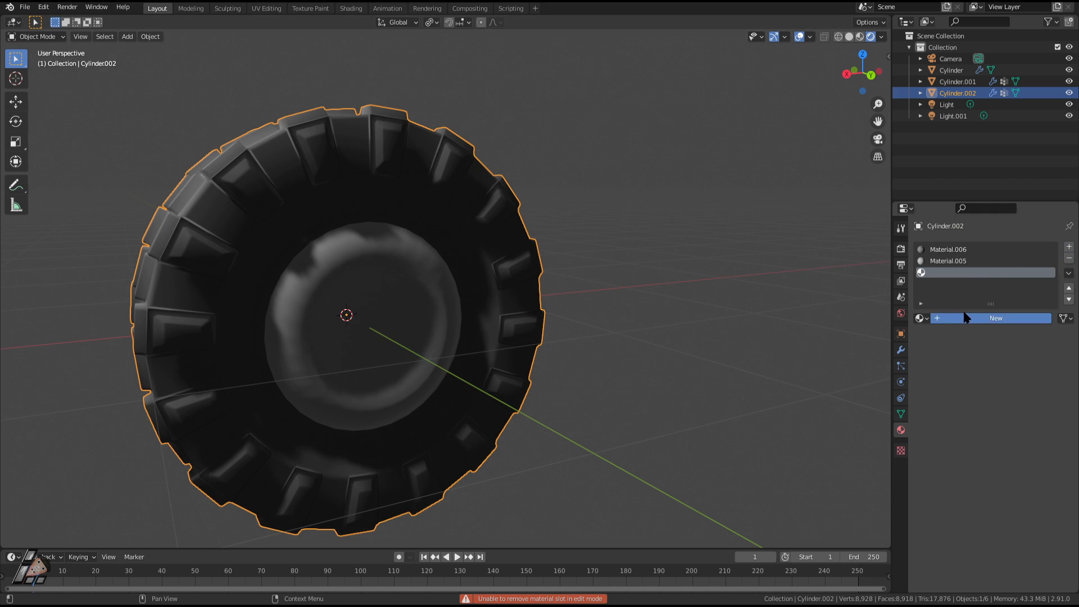
Step: Assign the new material to the hub's centre face in Edit Mode
{"action": "scroll", "coordinate": [1012, 456], "scroll_direction": "down", "scroll_amount": 4}
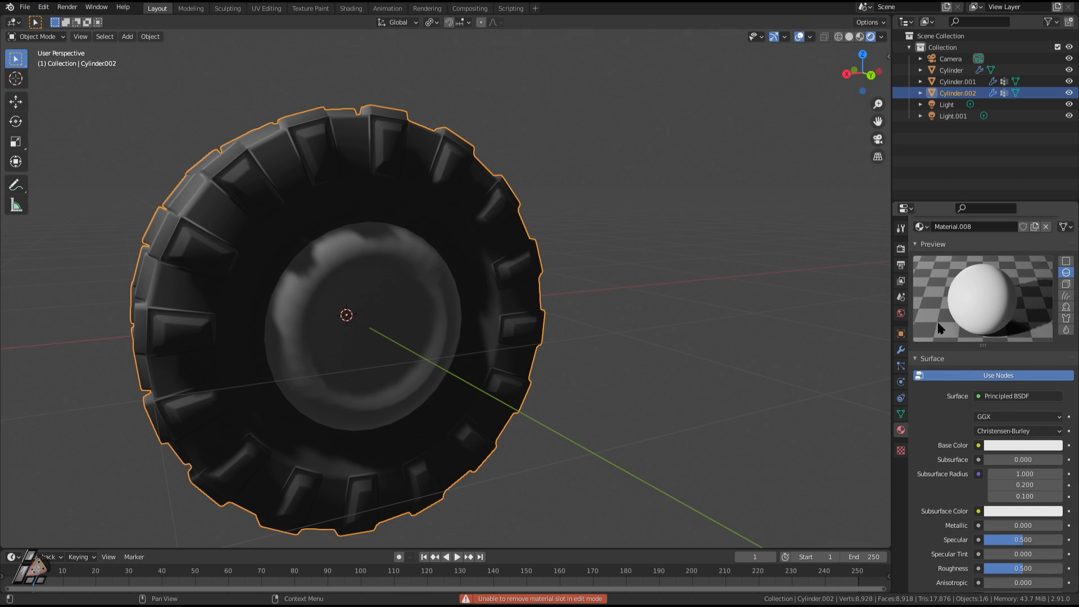
{"action": "scroll", "coordinate": [937, 322], "scroll_direction": "up", "scroll_amount": 4}
{"action": "key", "text": "Tab"}
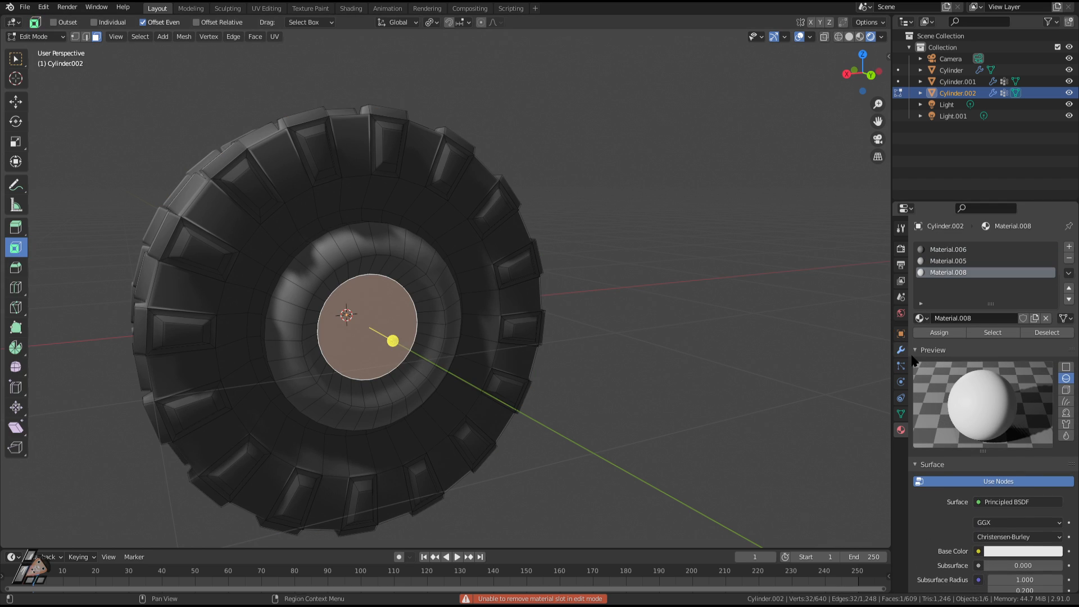
{"action": "left_click", "coordinate": [939, 333]}
{"action": "scroll", "coordinate": [783, 349], "scroll_direction": "down", "scroll_amount": 2}
{"action": "middle_click_drag", "start_coordinate": [679, 378], "coordinate": [707, 364]}
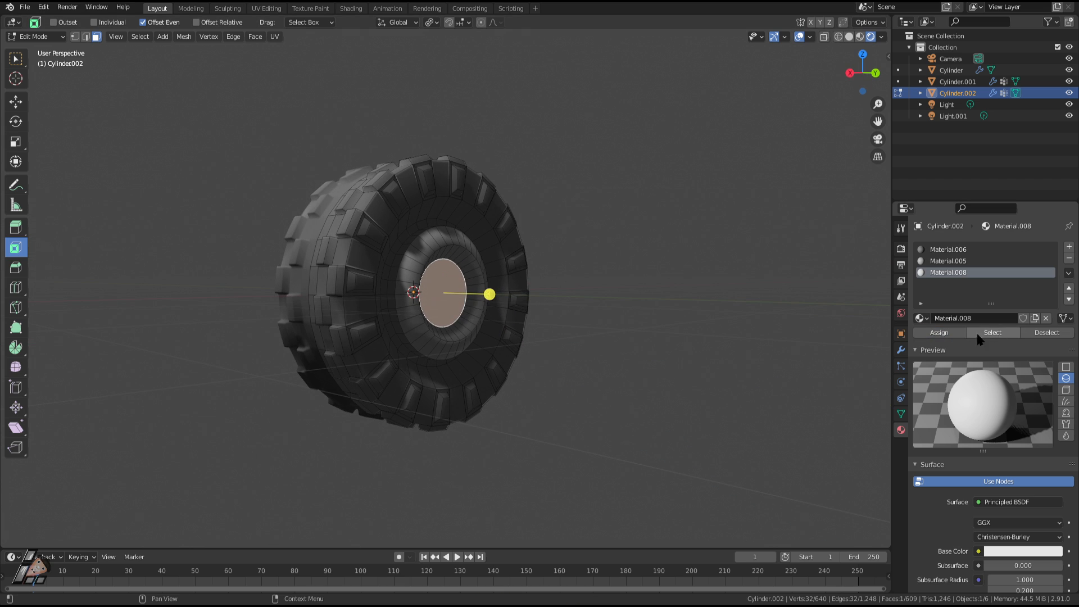
{"action": "middle_click_drag", "start_coordinate": [767, 318], "coordinate": [758, 318]}
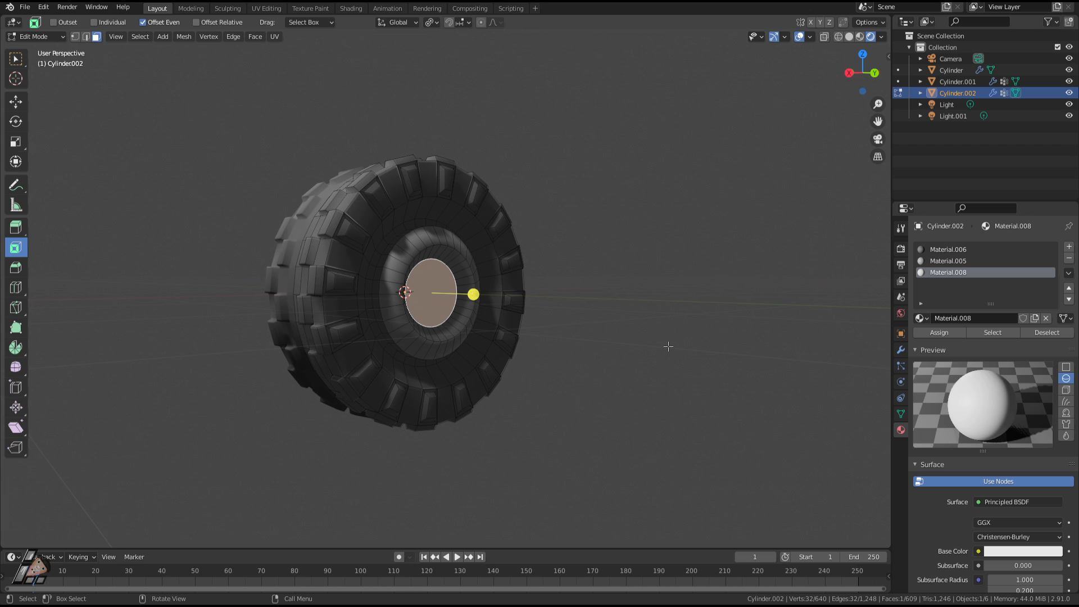
{"action": "middle_click_drag", "start_coordinate": [443, 320], "coordinate": [459, 374]}
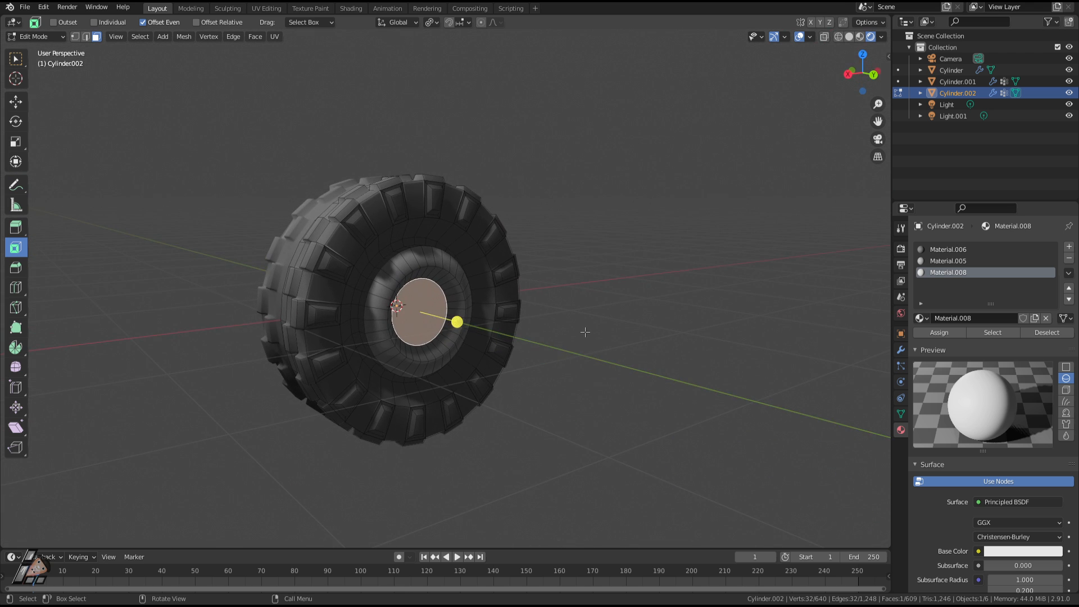
{"action": "middle_click_drag", "start_coordinate": [585, 332], "coordinate": [593, 330]}
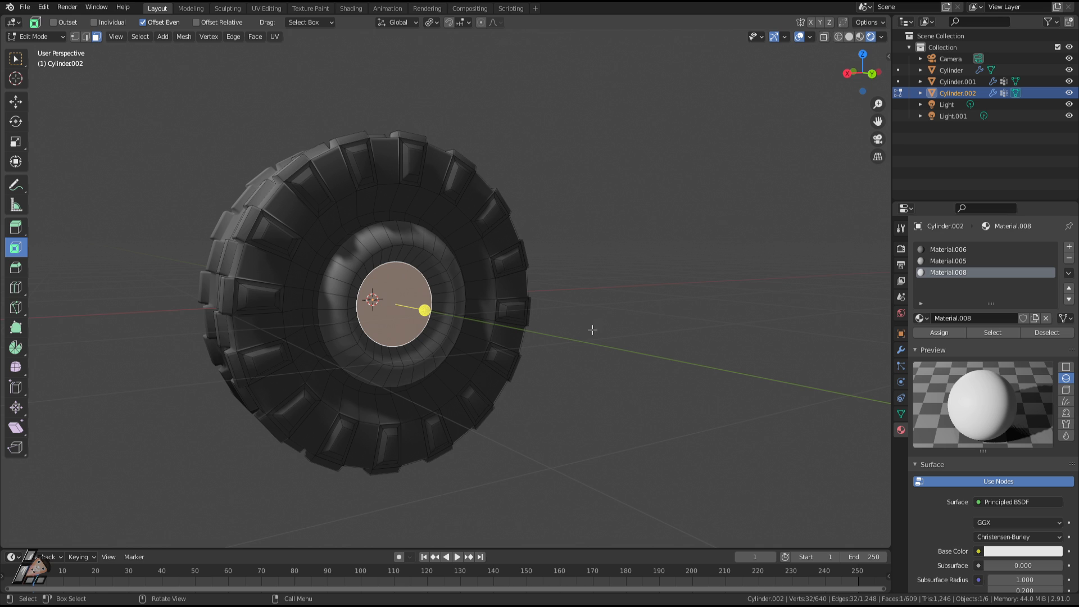
{"action": "key", "text": "s"}
{"action": "right_click", "coordinate": [459, 366]}
{"action": "middle_click_drag", "start_coordinate": [458, 365], "coordinate": [557, 377]}
{"action": "key", "text": "s"}
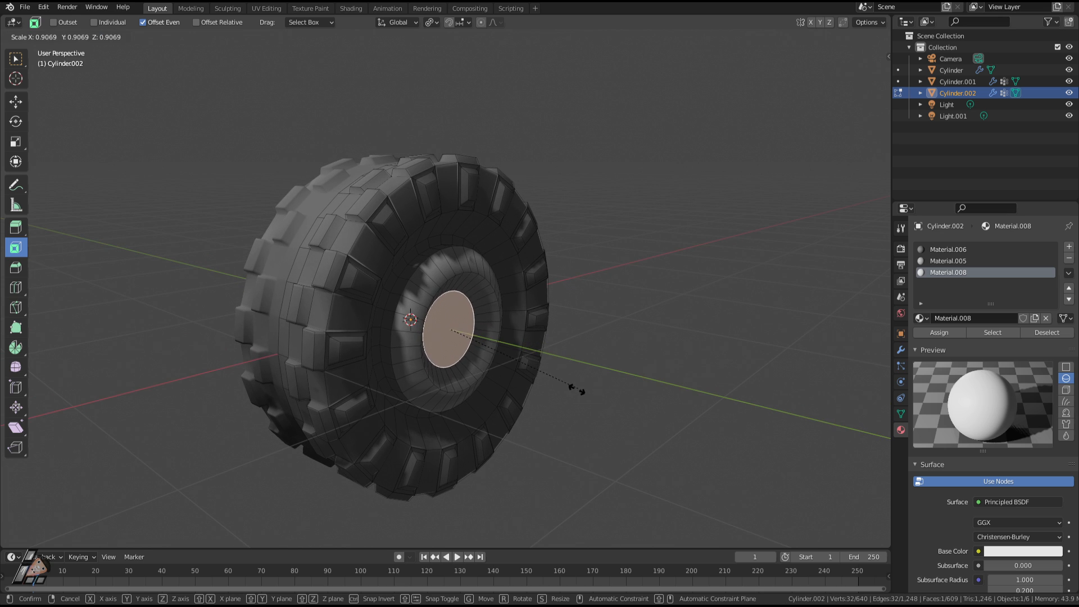
{"action": "left_click", "coordinate": [625, 402]}
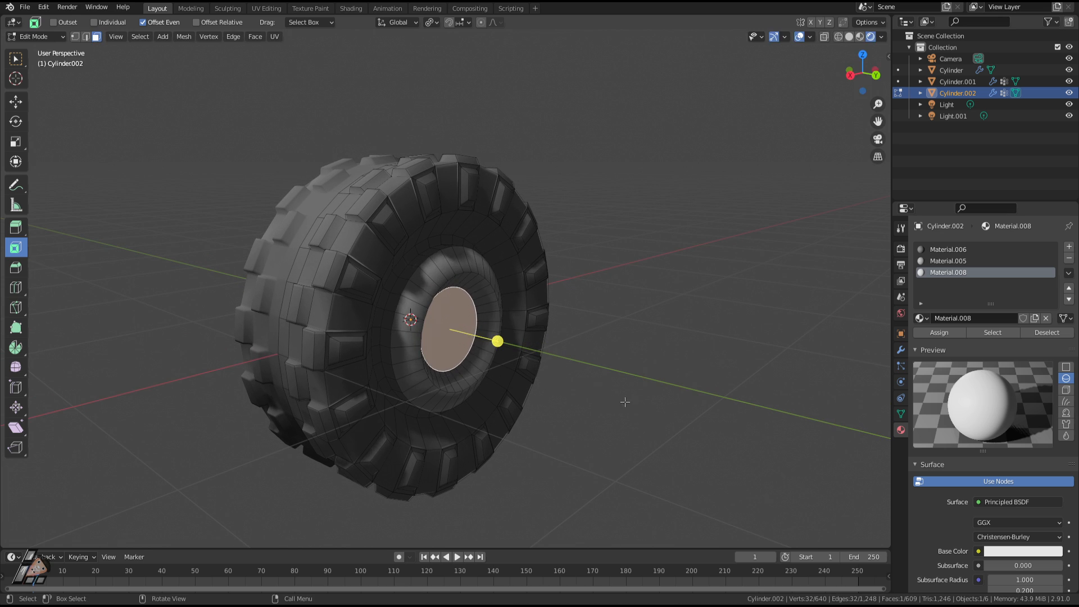
{"action": "middle_click_drag", "start_coordinate": [625, 402], "coordinate": [567, 375]}
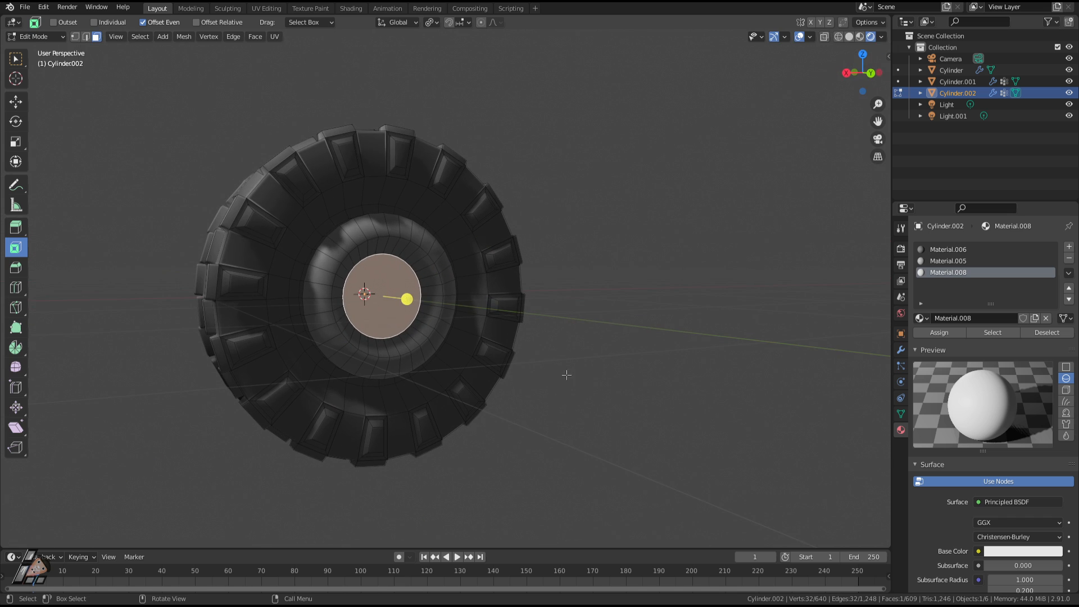
{"action": "scroll", "coordinate": [875, 446], "scroll_direction": "down", "scroll_amount": 3}
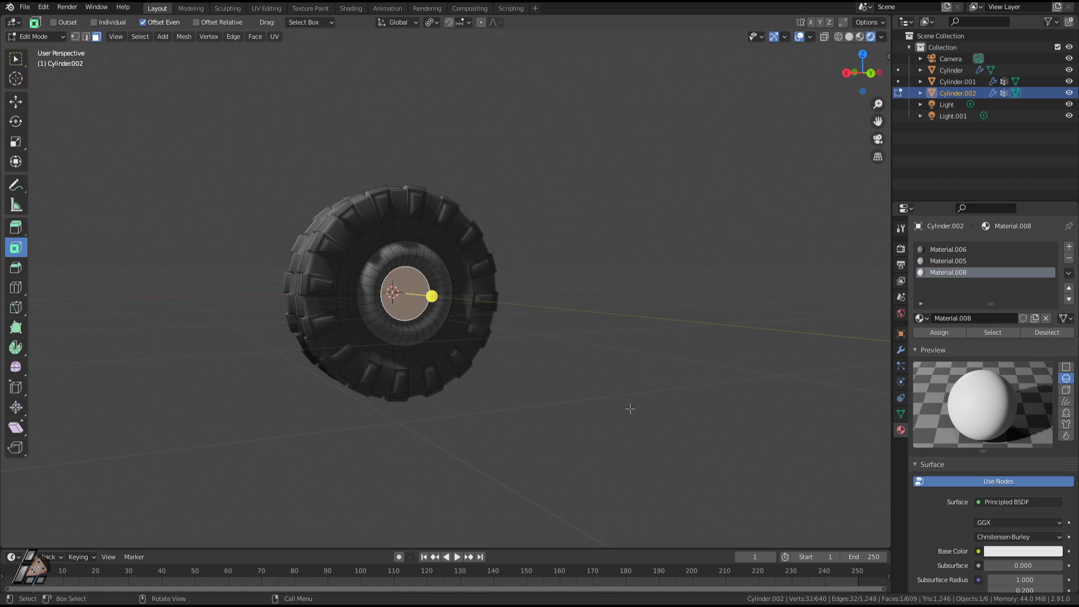
{"action": "middle_click_drag", "start_coordinate": [630, 409], "coordinate": [547, 395]}
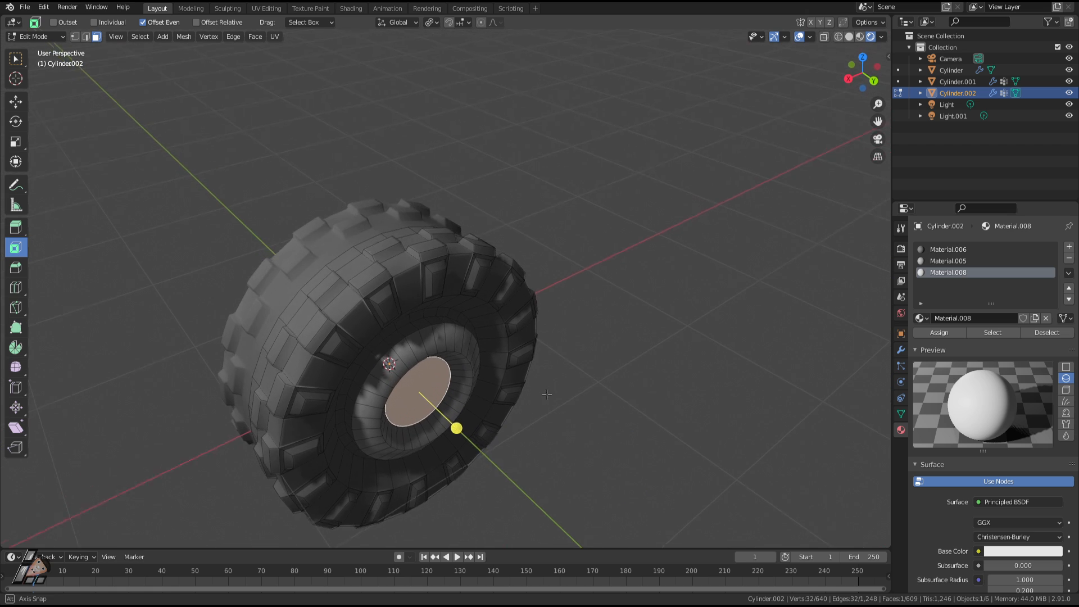
Step: Set the new material's base colour to orange-red with hue 0.026 and saturation 0.662, and check the wheel in Object Mode
{"action": "key", "text": "Tab"}
{"action": "middle_click_drag", "start_coordinate": [542, 284], "coordinate": [457, 272]}
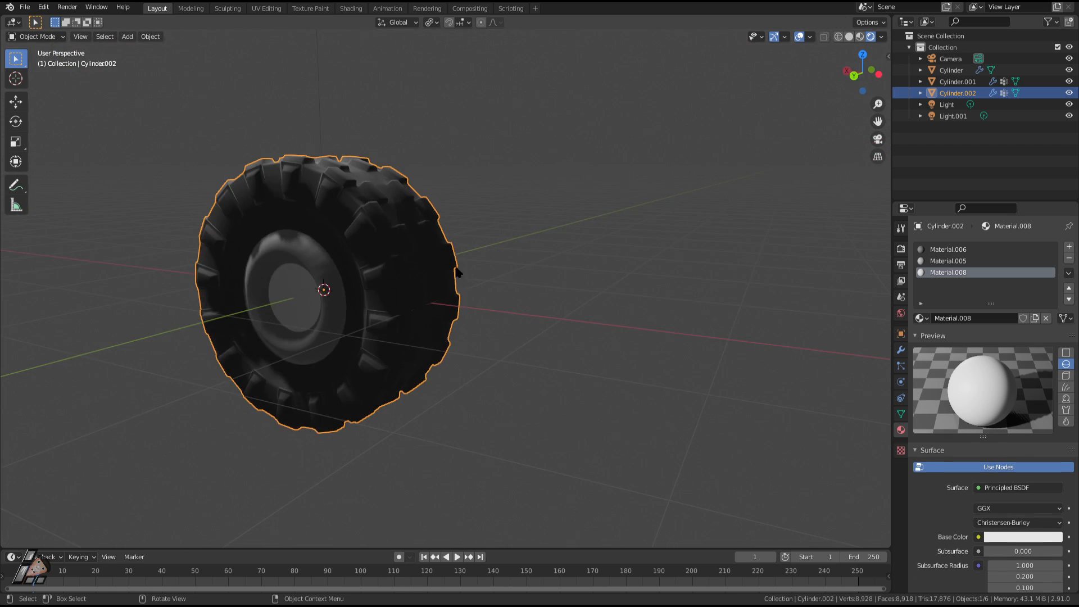
{"action": "middle_click_drag", "start_coordinate": [385, 285], "coordinate": [485, 276]}
{"action": "key", "text": "Tab"}
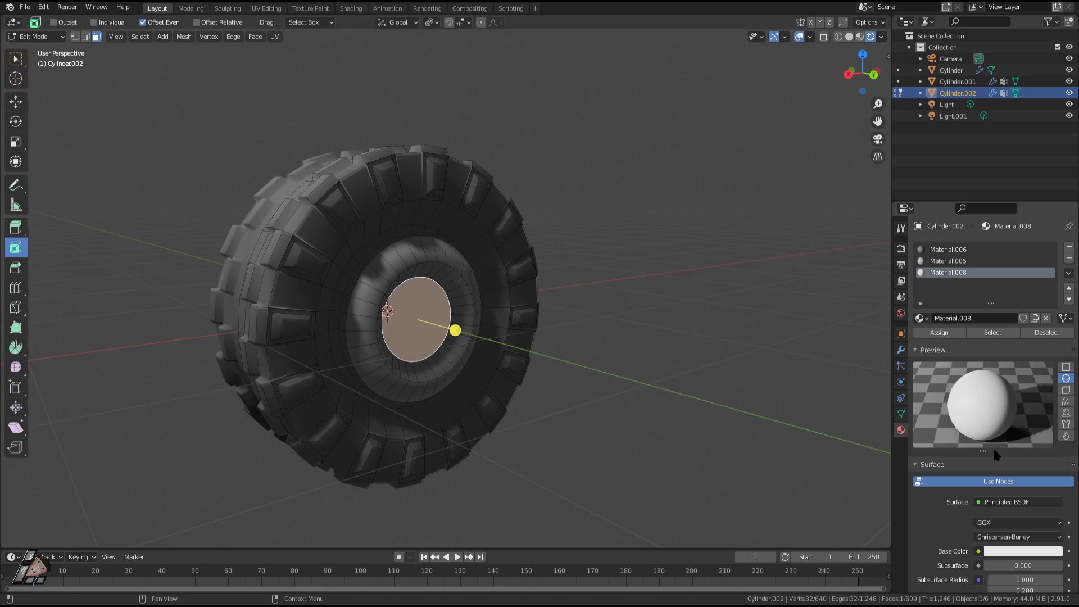
{"action": "left_click", "coordinate": [1023, 552]}
{"action": "left_click", "coordinate": [1000, 456]}
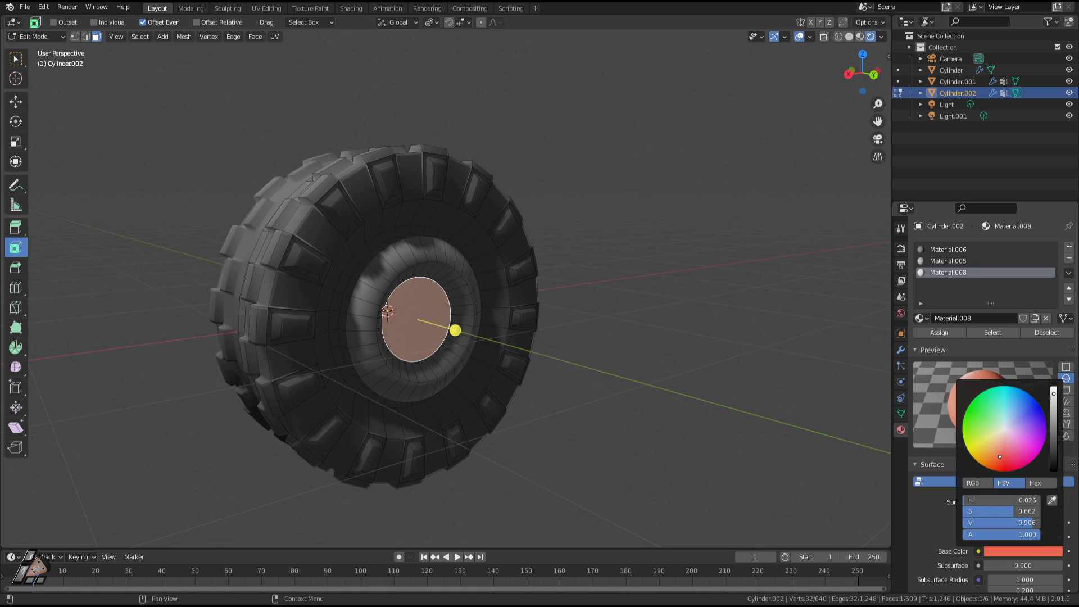
{"action": "key", "text": "Tab"}
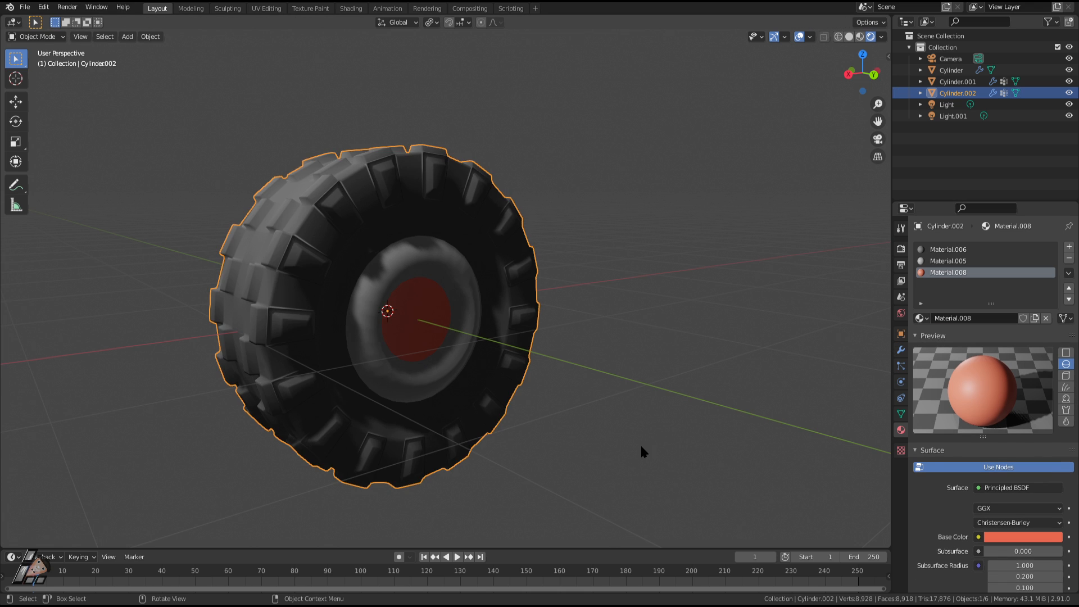
Step: Move the red-centred wheel along the Y axis towards the other wheel, clear of the origin
{"action": "left_click", "coordinate": [641, 447]}
{"action": "middle_click_drag", "start_coordinate": [641, 448], "coordinate": [489, 455]}
{"action": "scroll", "coordinate": [414, 274], "scroll_direction": "down", "scroll_amount": 5}
{"action": "middle_click_drag", "start_coordinate": [414, 274], "coordinate": [308, 272]}
{"action": "left_click", "coordinate": [479, 277]}
{"action": "middle_click_drag", "start_coordinate": [485, 281], "coordinate": [519, 304]}
{"action": "key", "text": "g"}
{"action": "key", "text": "y"}
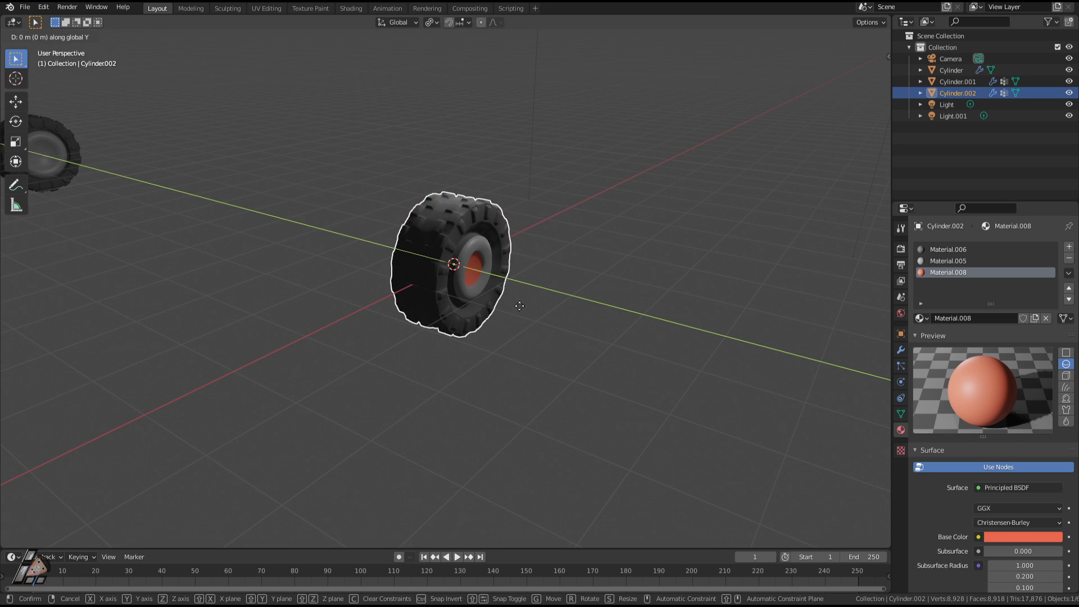
{"action": "left_click", "coordinate": [176, 202]}
Step: Add a new mesh cylinder at the origin
{"action": "middle_click_drag", "start_coordinate": [447, 309], "coordinate": [479, 315]}
{"action": "key", "text": "shift+a"}
{"action": "mouse_move", "coordinate": [476, 312]}
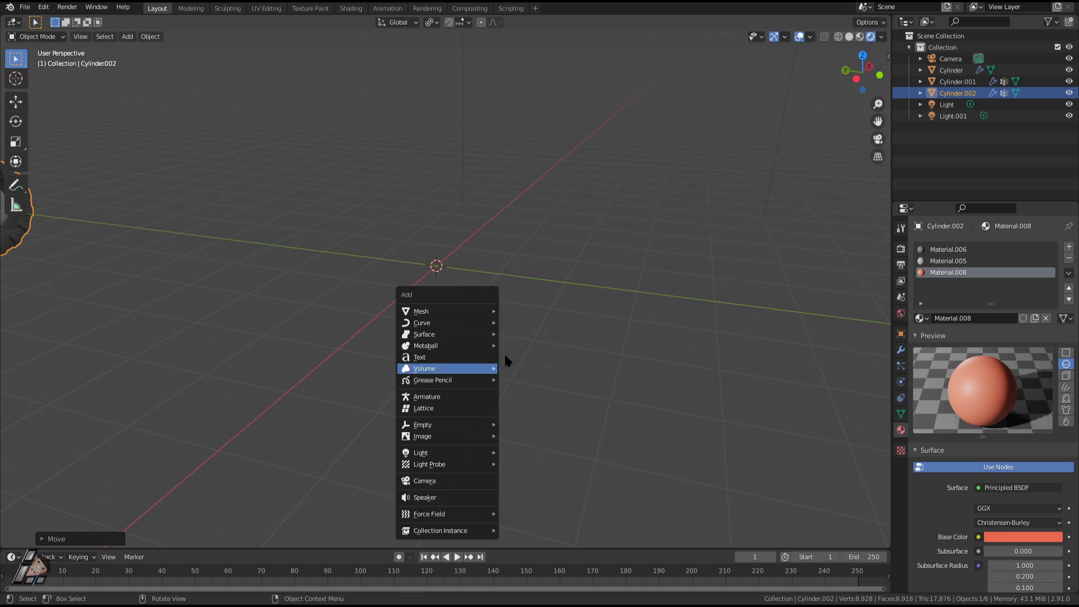
{"action": "key", "text": "Escape"}
{"action": "key", "text": "shift+a"}
{"action": "mouse_move", "coordinate": [496, 332]}
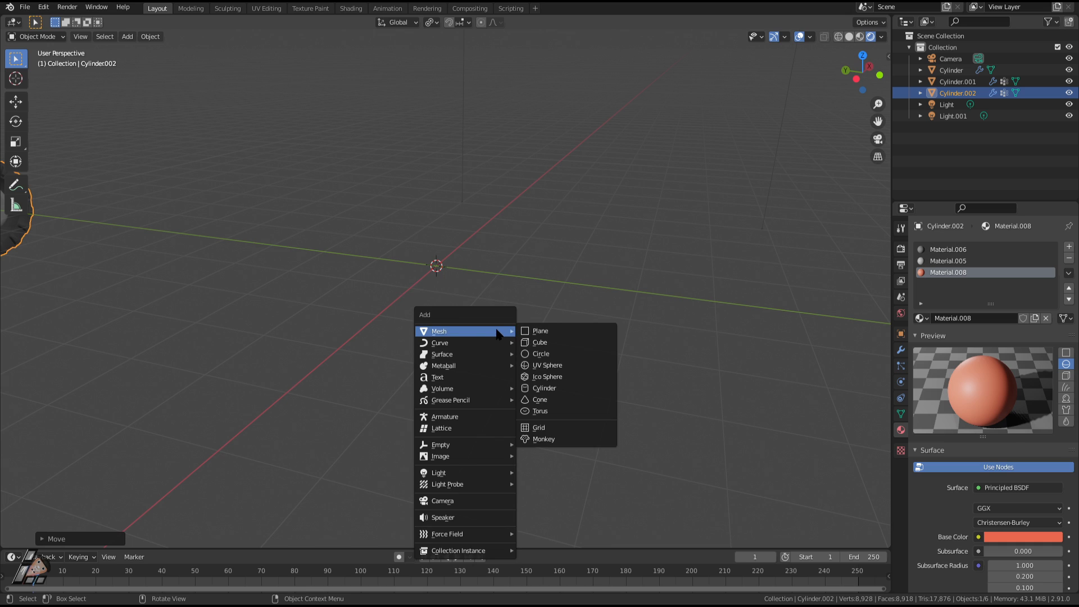
{"action": "left_click", "coordinate": [540, 389]}
Step: Rotate the new cylinder 90° about the X axis and enter Edit Mode on it
{"action": "key", "text": "r"}
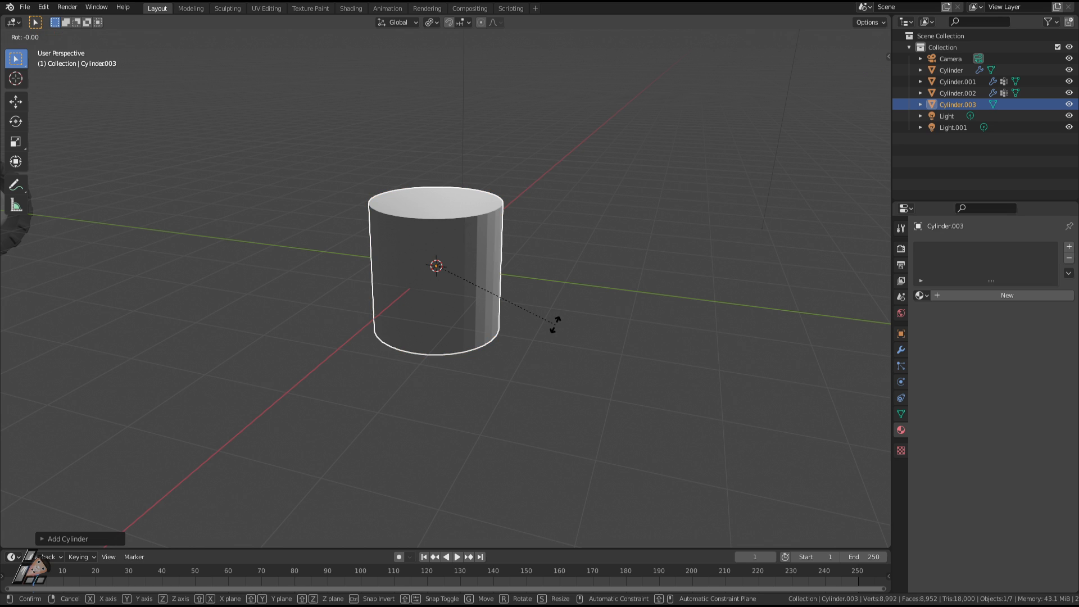
{"action": "key", "text": "x"}
{"action": "key", "text": "9"}
{"action": "key", "text": "0"}
{"action": "key", "text": "Return"}
{"action": "middle_click_drag", "start_coordinate": [555, 322], "coordinate": [383, 276]}
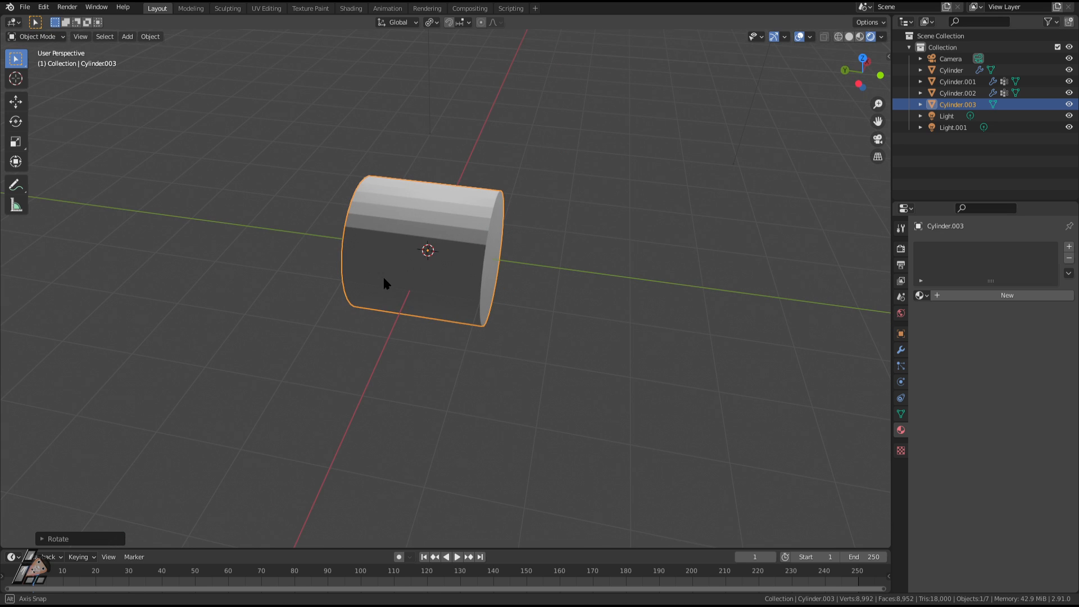
{"action": "middle_click_drag", "start_coordinate": [431, 224], "coordinate": [440, 217]}
{"action": "key", "text": "Tab"}
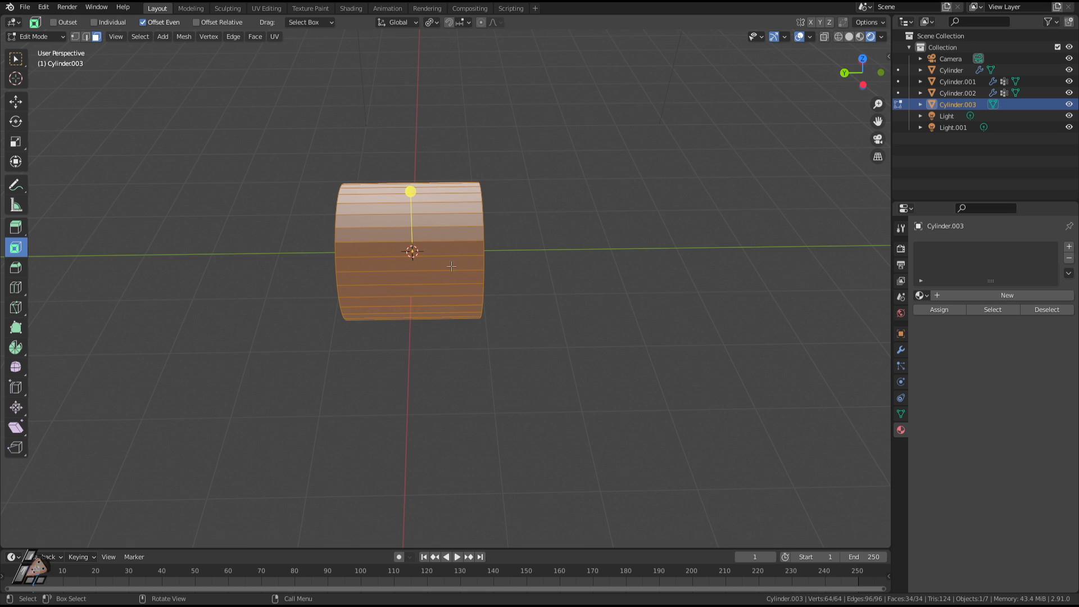
Step: Add a single centred loop cut around the middle of the cylinder
{"action": "key", "text": "ctrl+r"}
{"action": "left_click", "coordinate": [425, 262]}
{"action": "right_click", "coordinate": [426, 262]}
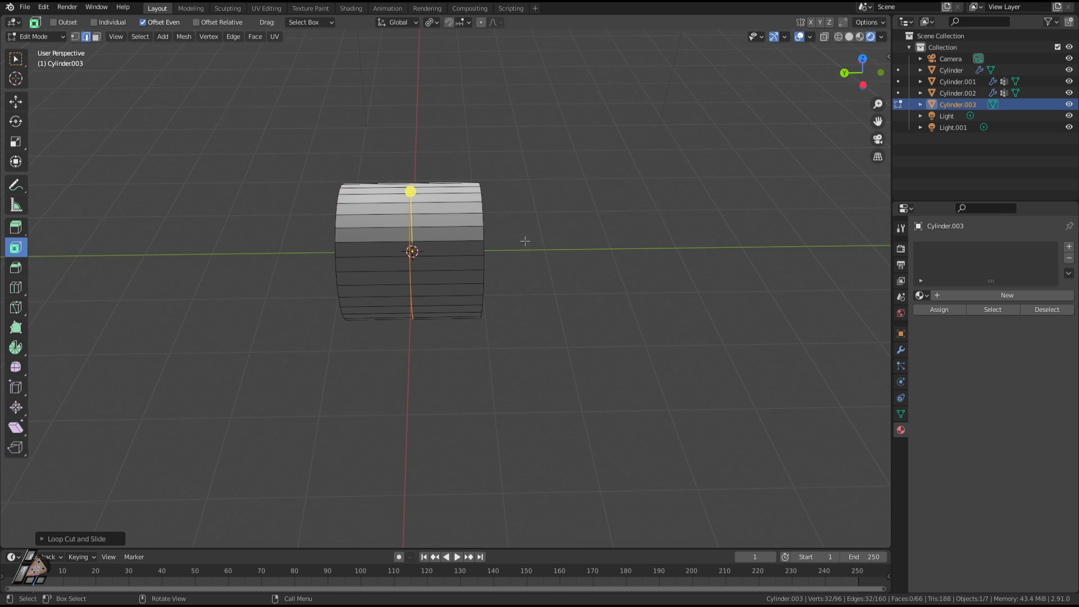
Step: Delete the vertices of the cylinder's end cap on the -Y side, keeping only the other half, and return to Object Mode
{"action": "key", "text": "1"}
{"action": "key", "text": "3"}
{"action": "middle_click_drag", "start_coordinate": [520, 259], "coordinate": [509, 253]}
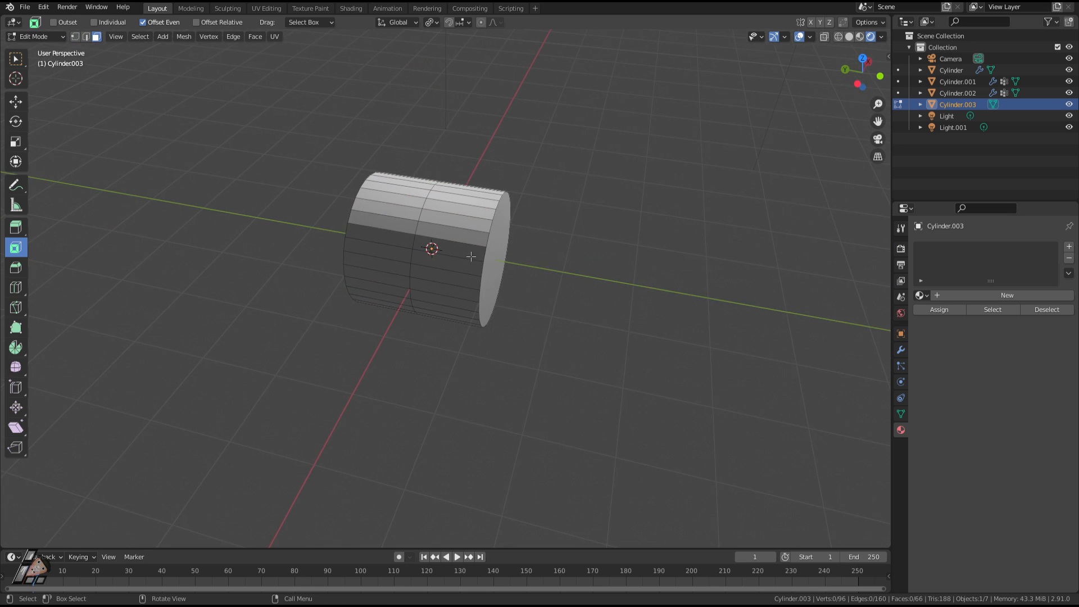
{"action": "left_click", "coordinate": [509, 250]}
{"action": "key", "text": "x"}
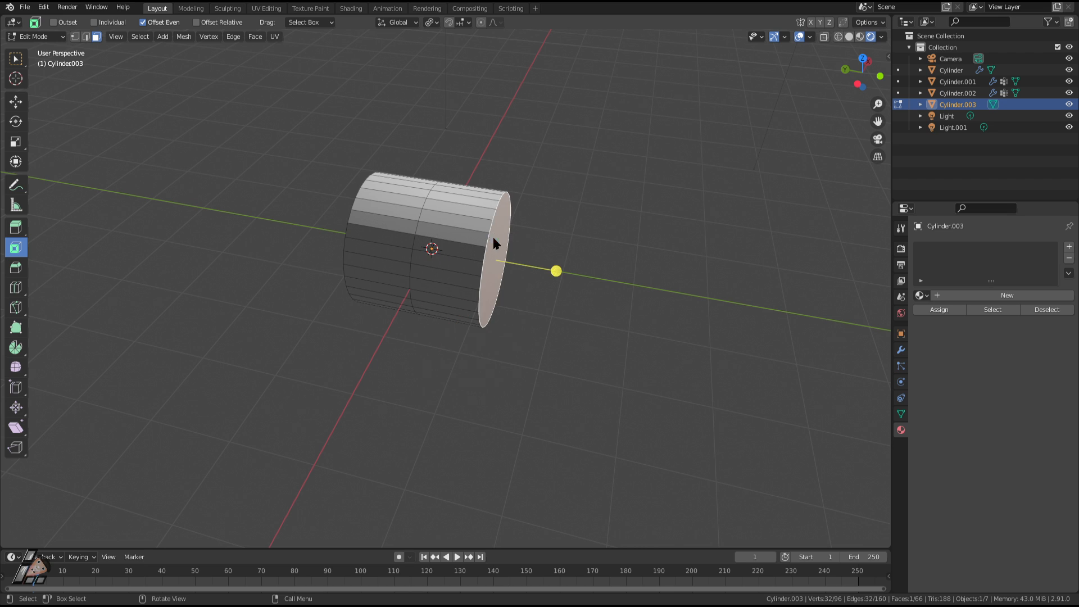
{"action": "key", "text": "x"}
{"action": "middle_click_drag", "start_coordinate": [445, 315], "coordinate": [427, 257]}
{"action": "key", "text": "x"}
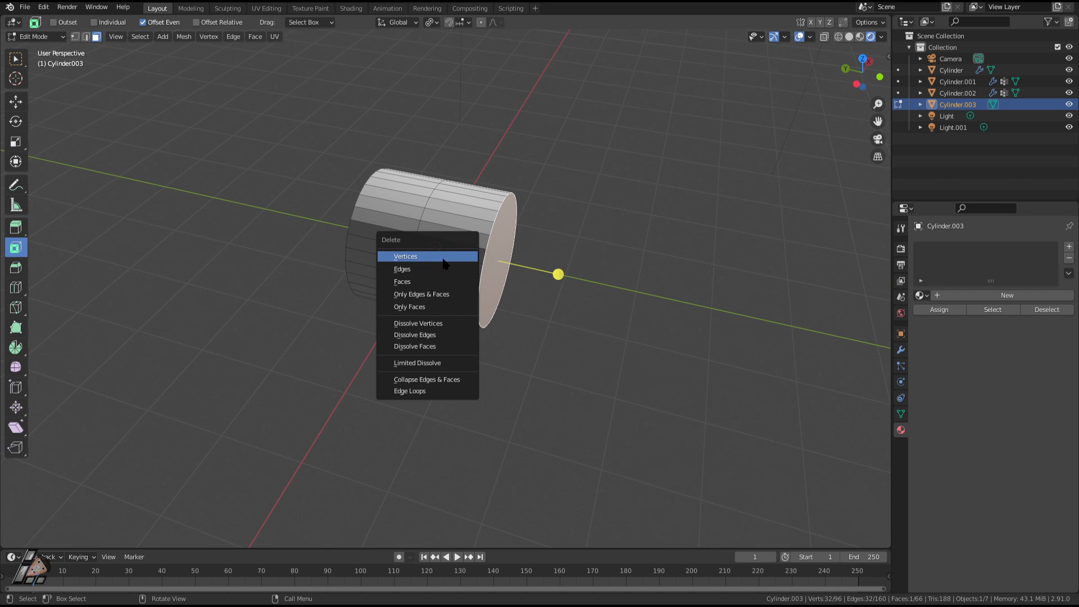
{"action": "left_click", "coordinate": [444, 263]}
{"action": "middle_click_drag", "start_coordinate": [446, 266], "coordinate": [469, 250]}
{"action": "key", "text": "Tab"}
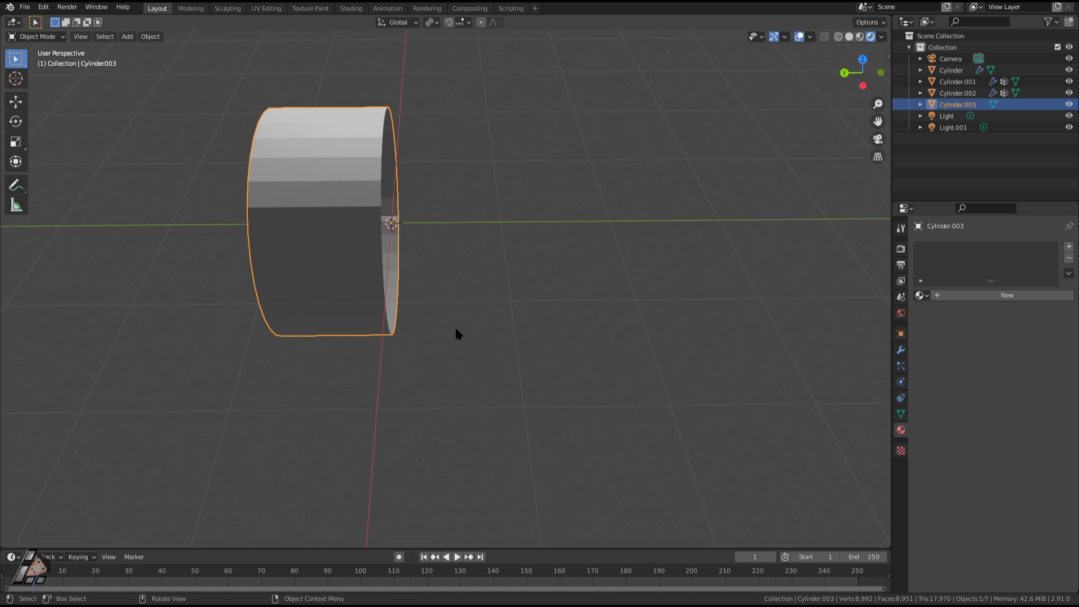
Step: Add a Mirror modifier to the half cylinder and mirror it on the Z axis only
{"action": "left_click", "coordinate": [901, 349]}
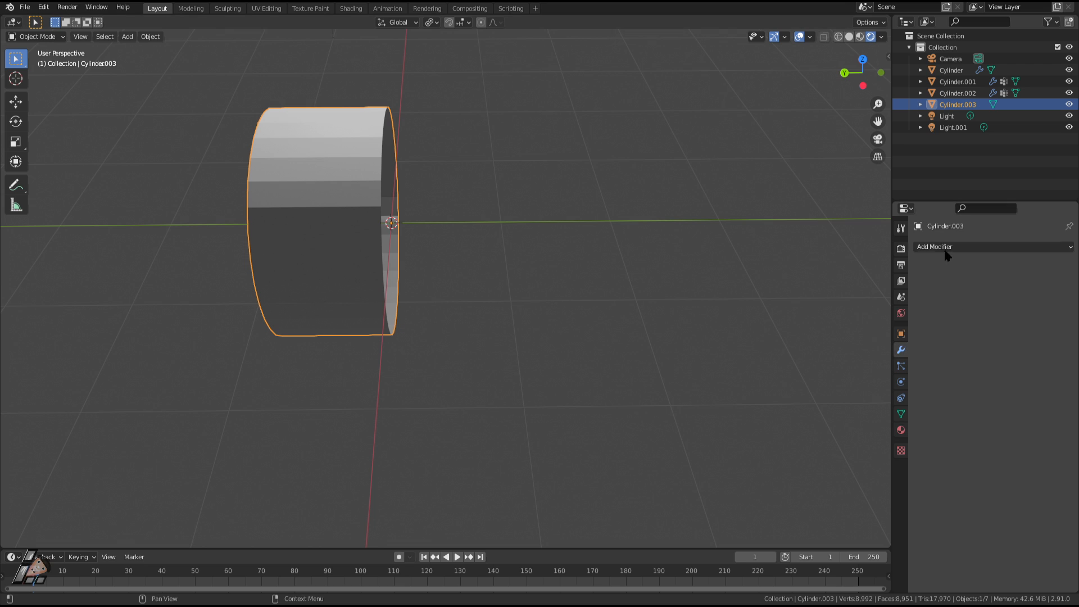
{"action": "left_click", "coordinate": [944, 247]}
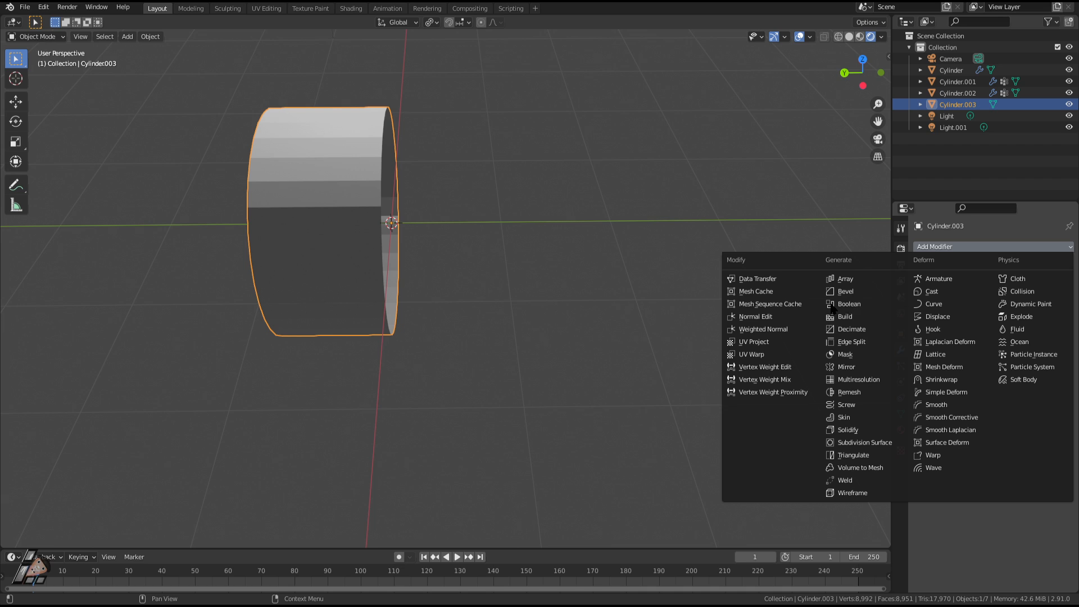
{"action": "left_click", "coordinate": [853, 368]}
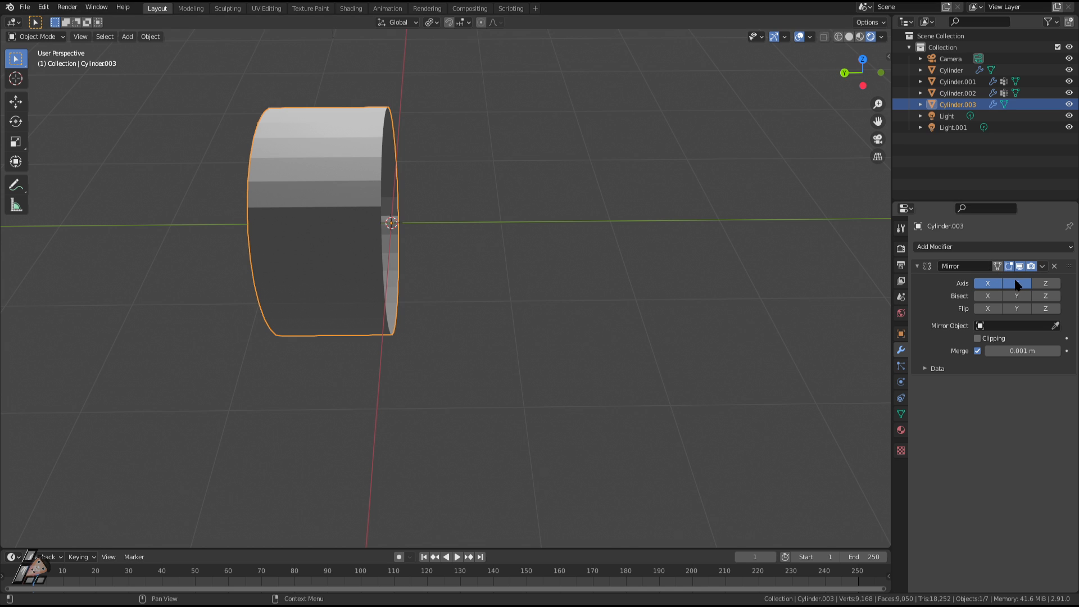
{"action": "left_click", "coordinate": [1037, 284]}
{"action": "scroll", "coordinate": [694, 325], "scroll_direction": "down", "scroll_amount": 6}
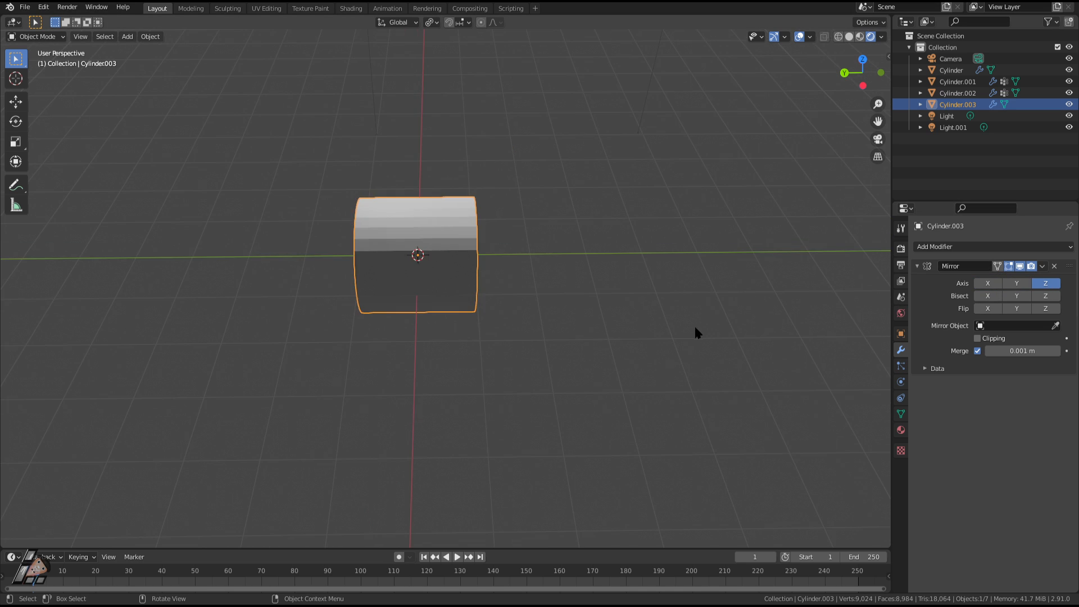
Step: Hide the mirrored cylinder from the viewport
{"action": "scroll", "coordinate": [539, 281], "scroll_direction": "up", "scroll_amount": 1}
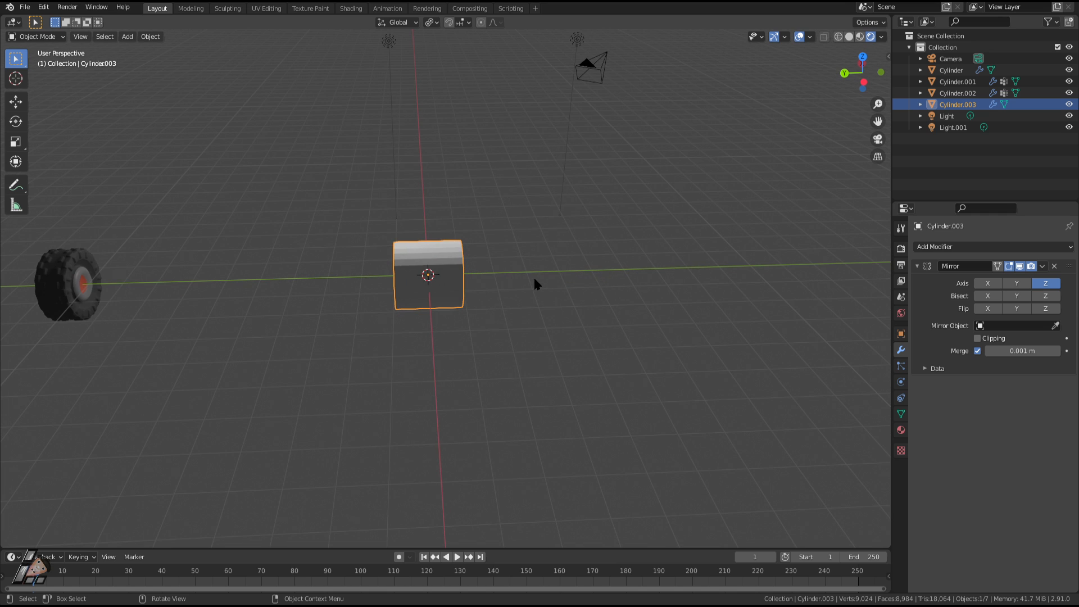
{"action": "scroll", "coordinate": [512, 301], "scroll_direction": "down", "scroll_amount": 3}
{"action": "scroll", "coordinate": [439, 312], "scroll_direction": "up", "scroll_amount": 3}
{"action": "scroll", "coordinate": [298, 314], "scroll_direction": "down", "scroll_amount": 2}
{"action": "middle_click_drag", "start_coordinate": [443, 313], "coordinate": [395, 301]}
{"action": "key", "text": "h"}
Step: Add a cube mesh and move it up and away from the origin, above the wheels
{"action": "key", "text": "shift+a"}
{"action": "mouse_move", "coordinate": [395, 298]}
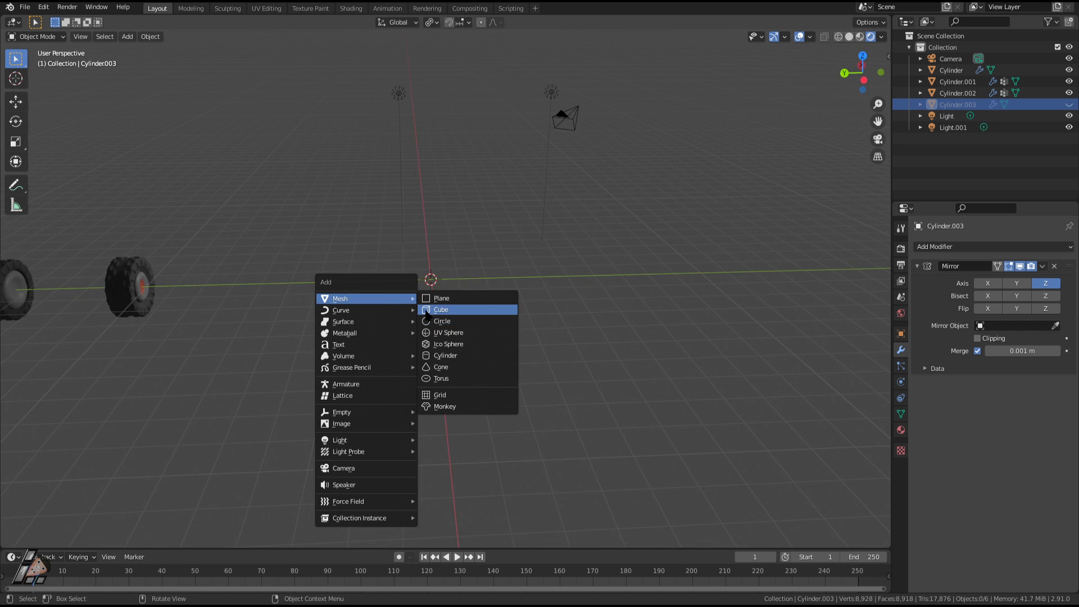
{"action": "left_click", "coordinate": [433, 311]}
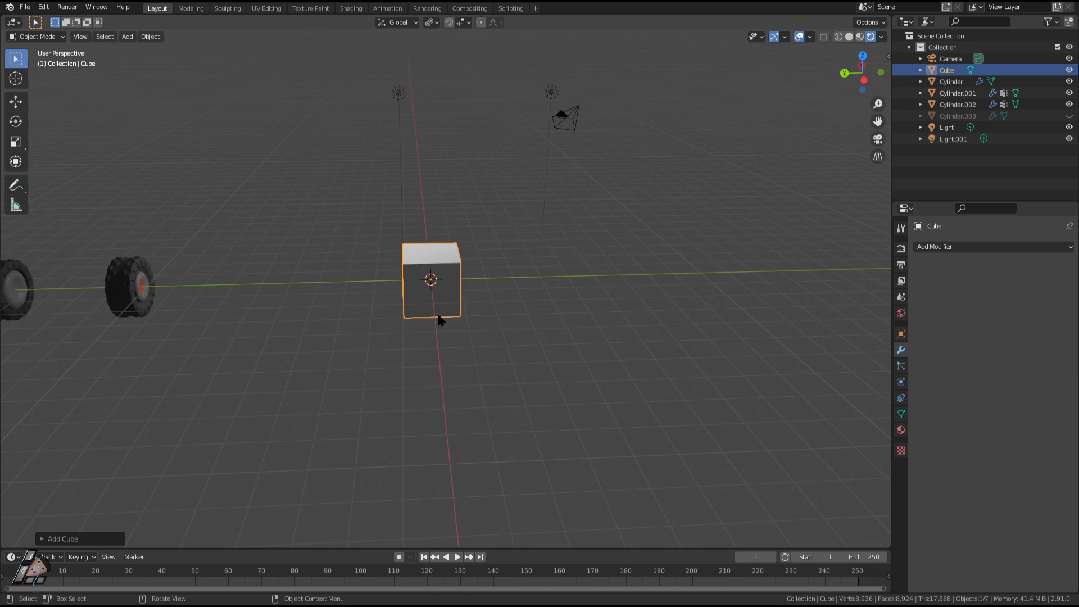
{"action": "key", "text": "g"}
{"action": "left_click", "coordinate": [258, 169]}
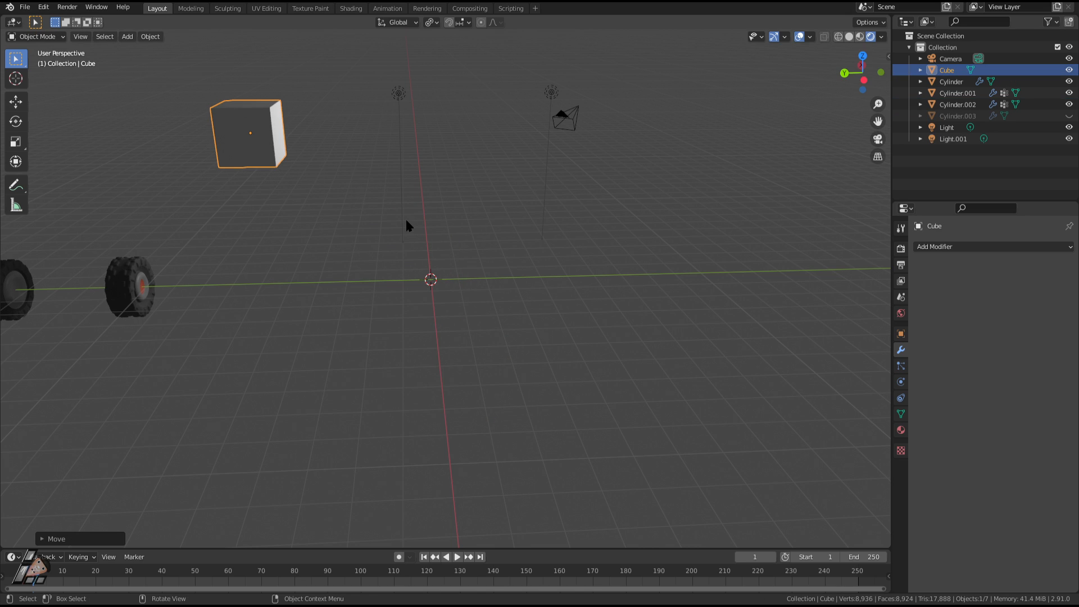
Step: Cut a centred vertical edge loop through the cube in Edit Mode
{"action": "key", "text": "Tab"}
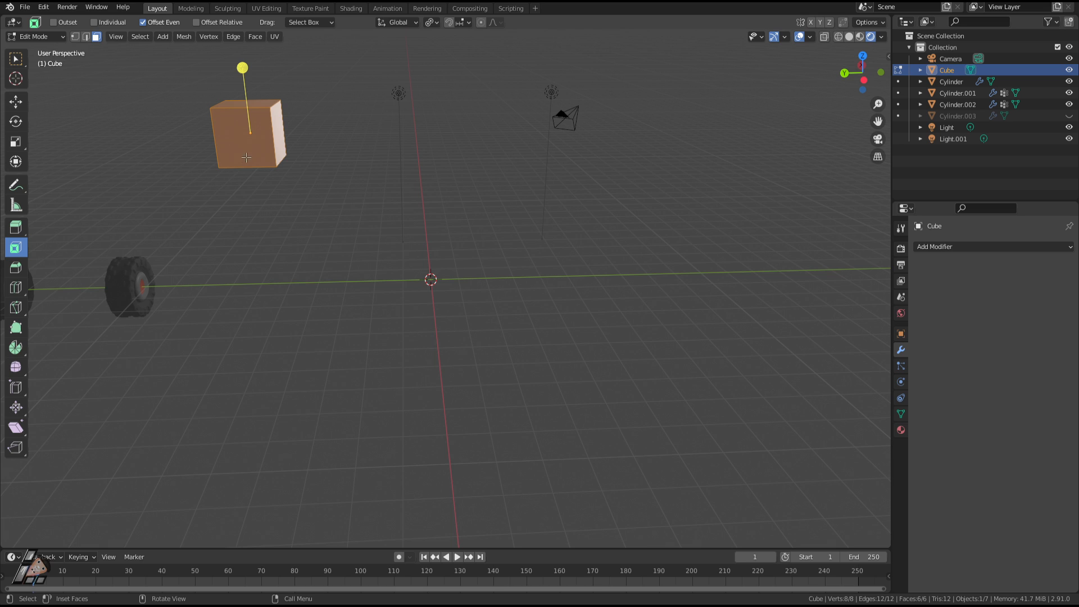
{"action": "key", "text": "alt+a"}
{"action": "key", "text": "ctrl+r"}
{"action": "left_click", "coordinate": [249, 128]}
{"action": "right_click", "coordinate": [249, 128]}
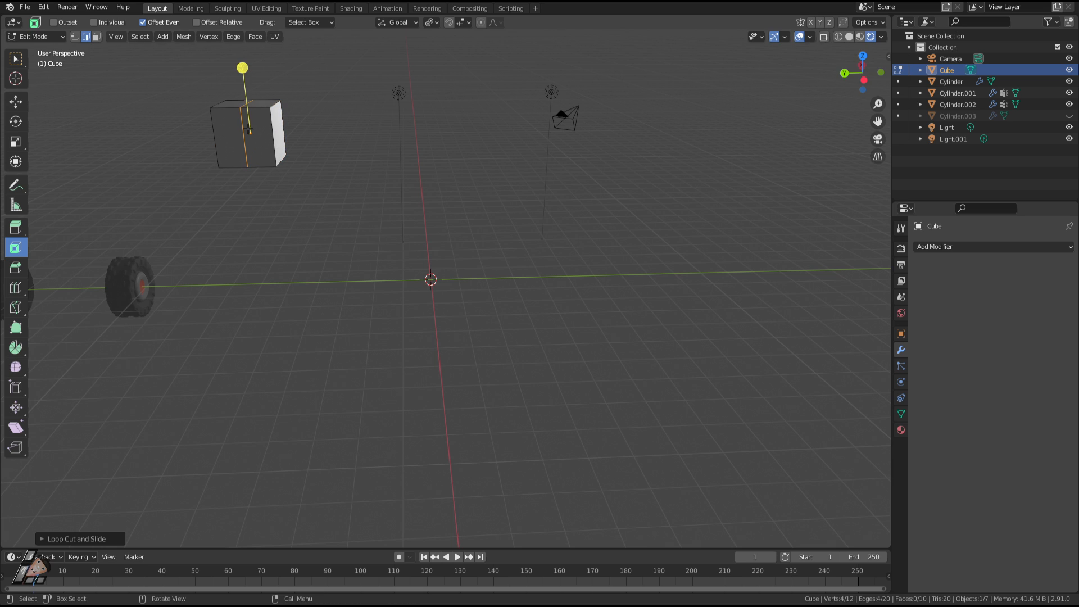
Step: Delete the vertices of the cube's bright side face so that only half of the cube remains
{"action": "key", "text": "x"}
{"action": "key", "text": "3"}
{"action": "left_click", "coordinate": [278, 132]}
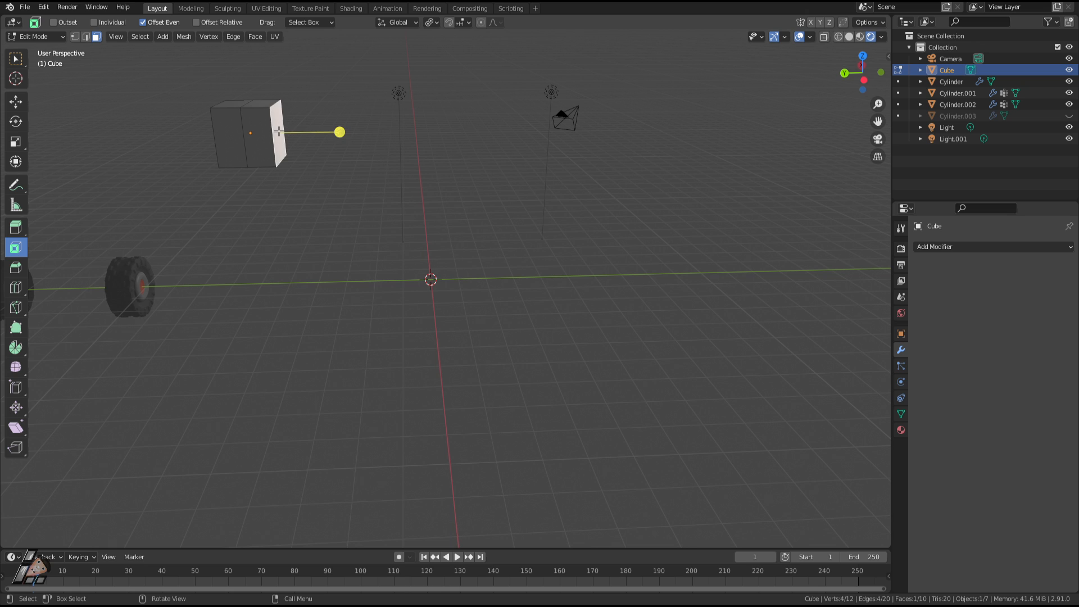
{"action": "key", "text": "1"}
{"action": "middle_click_drag", "start_coordinate": [301, 190], "coordinate": [312, 198]}
{"action": "key", "text": "3"}
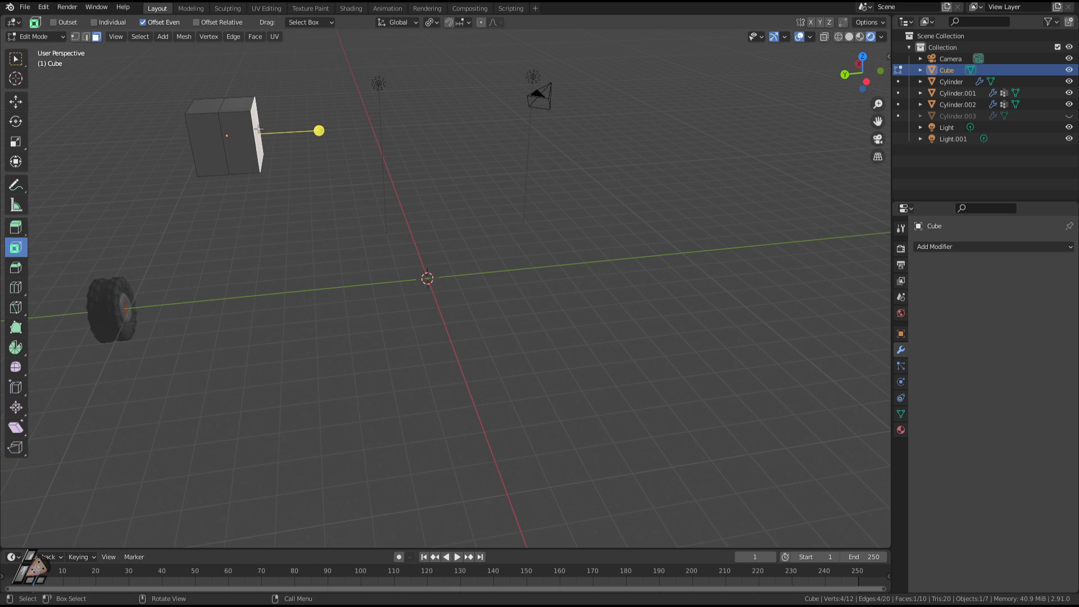
{"action": "key", "text": "x"}
{"action": "left_click", "coordinate": [251, 128]}
Step: Add a Mirror modifier to the half cube and test the Y and Z axes, ending with X only
{"action": "key", "text": "Tab"}
{"action": "key", "text": "Tab"}
{"action": "key", "text": "Tab"}
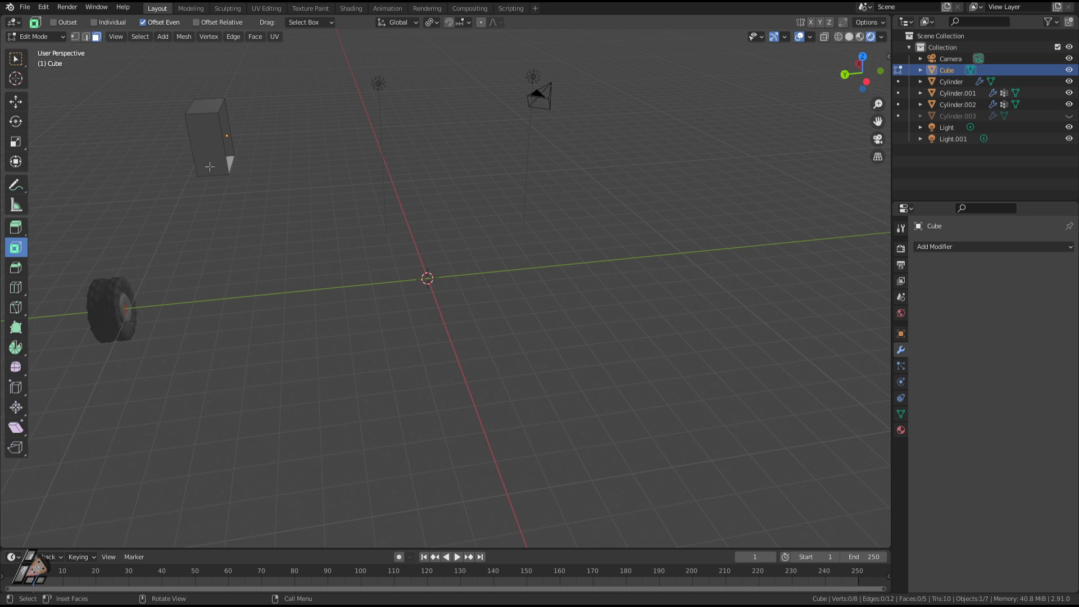
{"action": "left_click", "coordinate": [948, 247]}
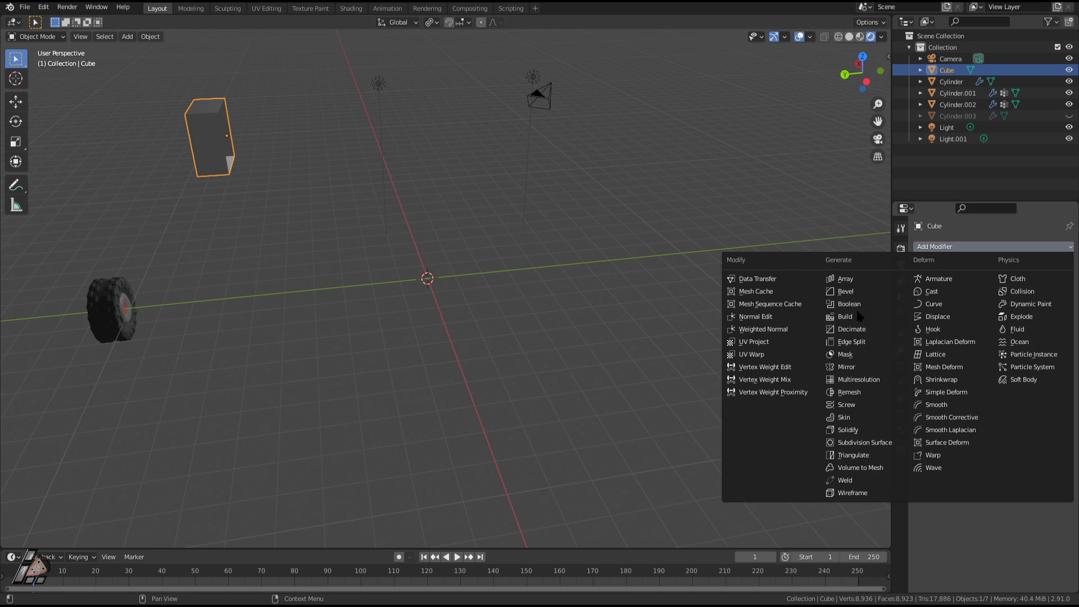
{"action": "left_click", "coordinate": [860, 367]}
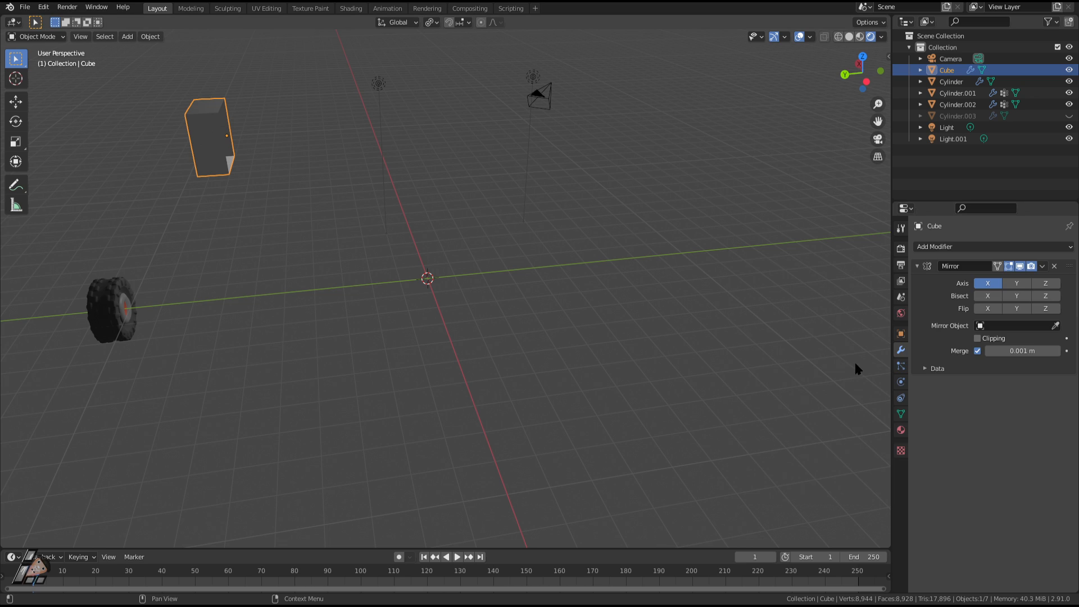
{"action": "key", "text": "Tab"}
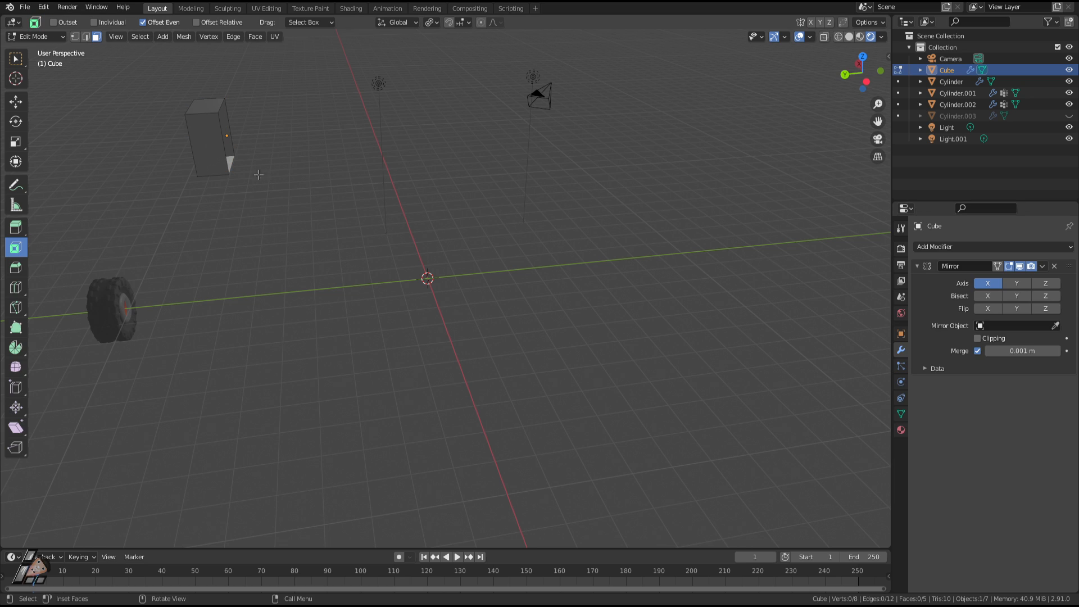
{"action": "left_click", "coordinate": [1018, 284]}
{"action": "left_click", "coordinate": [1045, 284]}
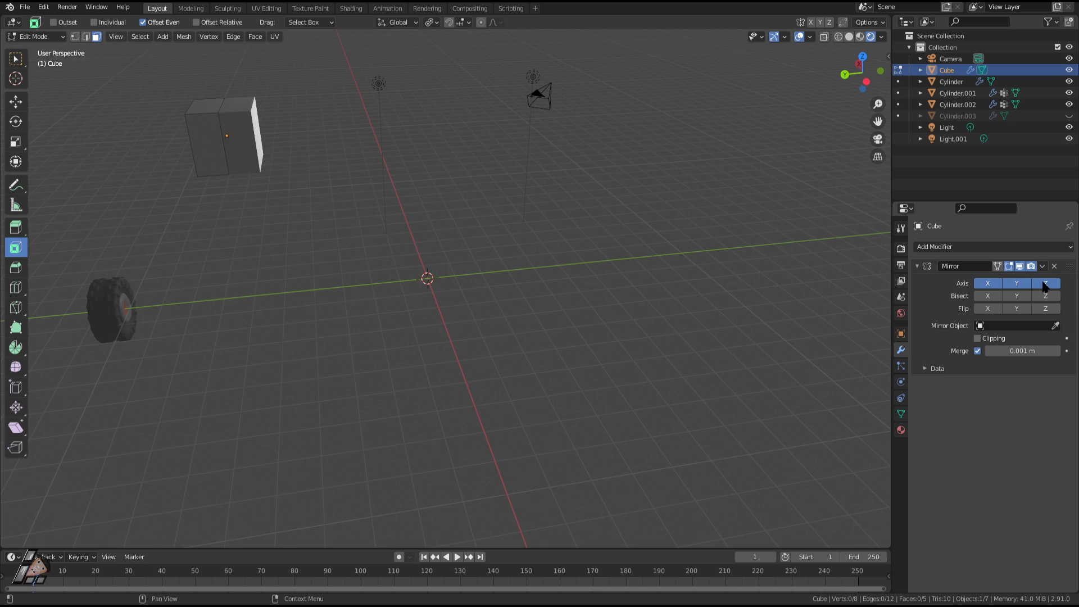
{"action": "left_click", "coordinate": [1017, 284]}
{"action": "left_click", "coordinate": [1045, 284]}
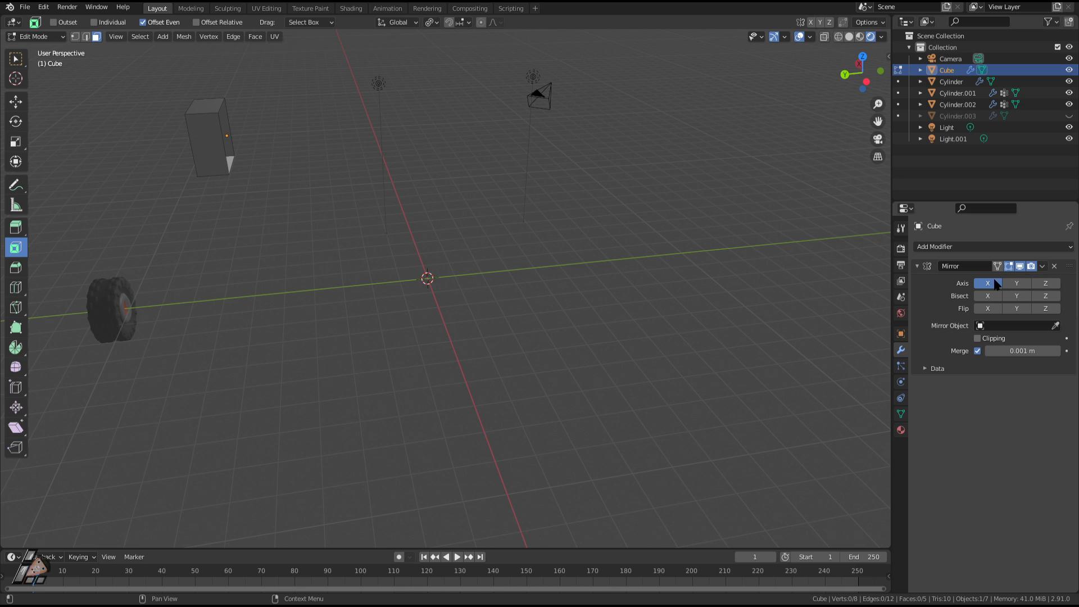
Step: Delete the cube and bring the hidden cylinder back into view
{"action": "key", "text": "Tab"}
{"action": "key", "text": "Delete"}
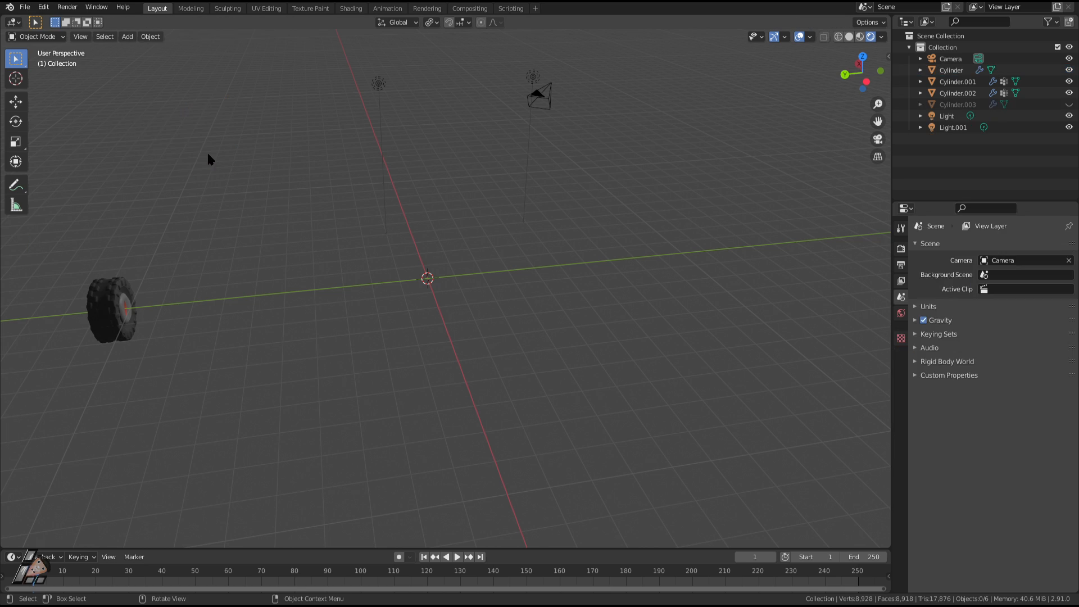
{"action": "middle_click_drag", "start_coordinate": [209, 159], "coordinate": [397, 257]}
{"action": "key", "text": "ctrl+z"}
Step: Move the cylinder's +Y end cap face inward along the Y axis to shrink the mirrored shape into a thin disc
{"action": "left_click", "coordinate": [480, 266]}
{"action": "middle_click_drag", "start_coordinate": [461, 277], "coordinate": [298, 288]}
{"action": "left_click", "coordinate": [284, 285]}
{"action": "key", "text": "Tab"}
{"action": "left_click", "coordinate": [281, 283]}
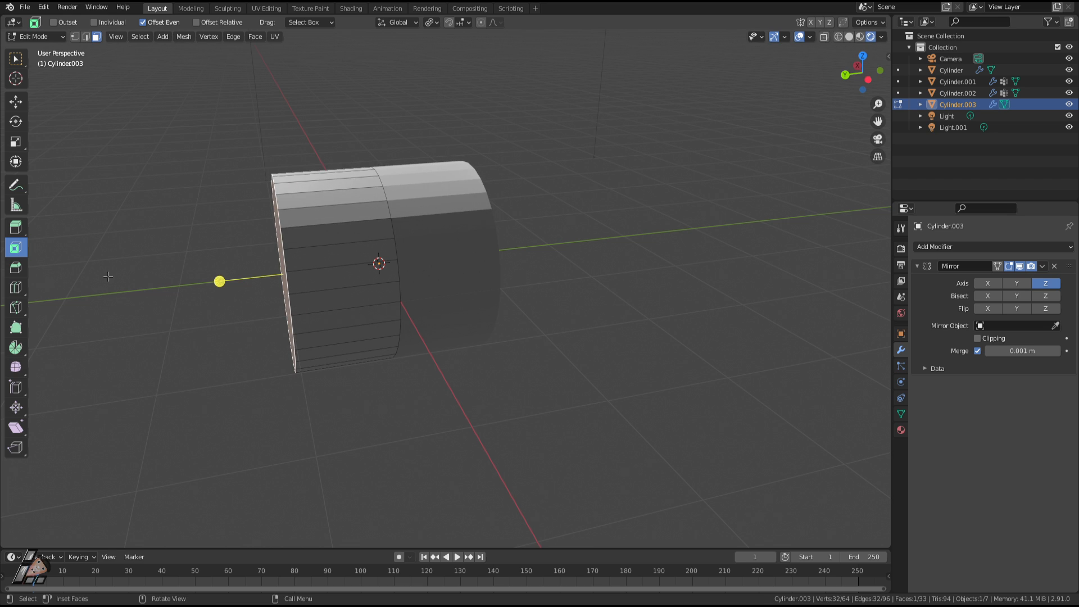
{"action": "left_click", "coordinate": [15, 101]}
{"action": "left_click_drag", "start_coordinate": [239, 280], "coordinate": [327, 279]}
{"action": "scroll", "coordinate": [326, 280], "scroll_direction": "down", "scroll_amount": 5}
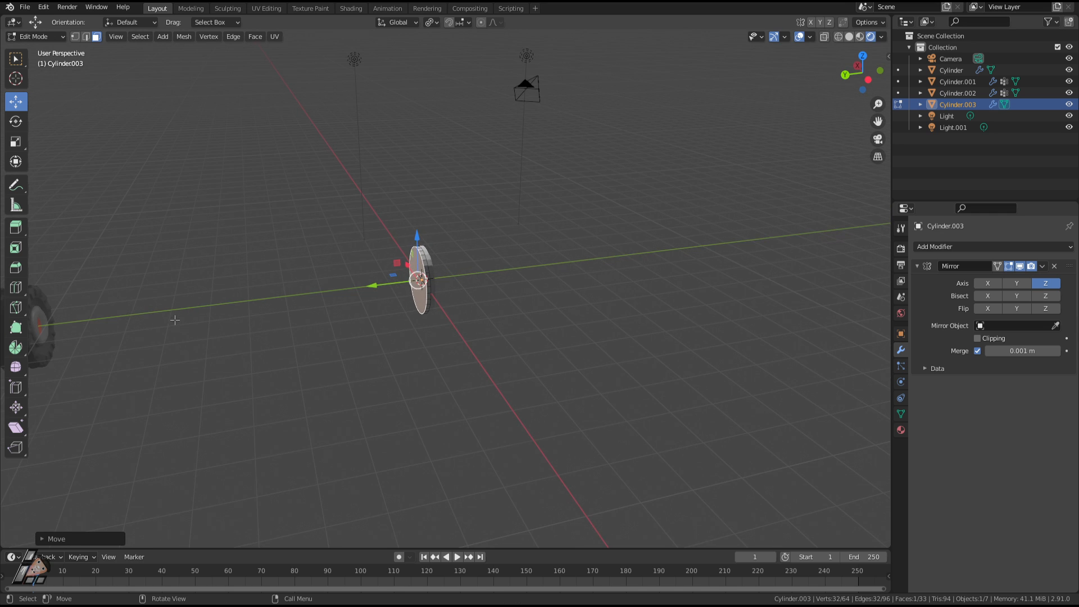
{"action": "scroll", "coordinate": [416, 282], "scroll_direction": "up", "scroll_amount": 5}
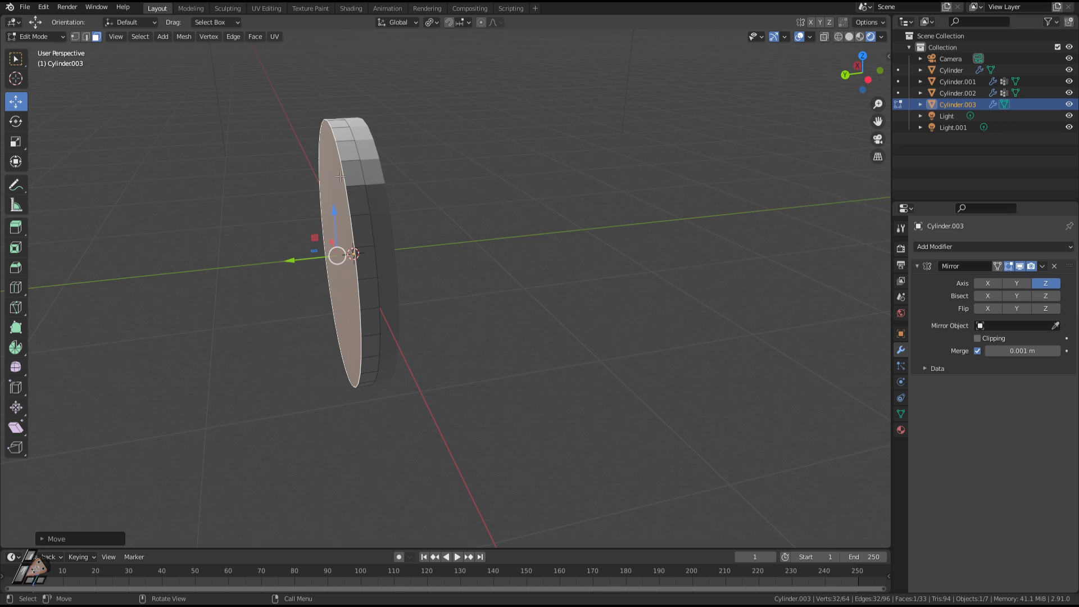
{"action": "left_click_drag", "start_coordinate": [290, 261], "coordinate": [302, 256]}
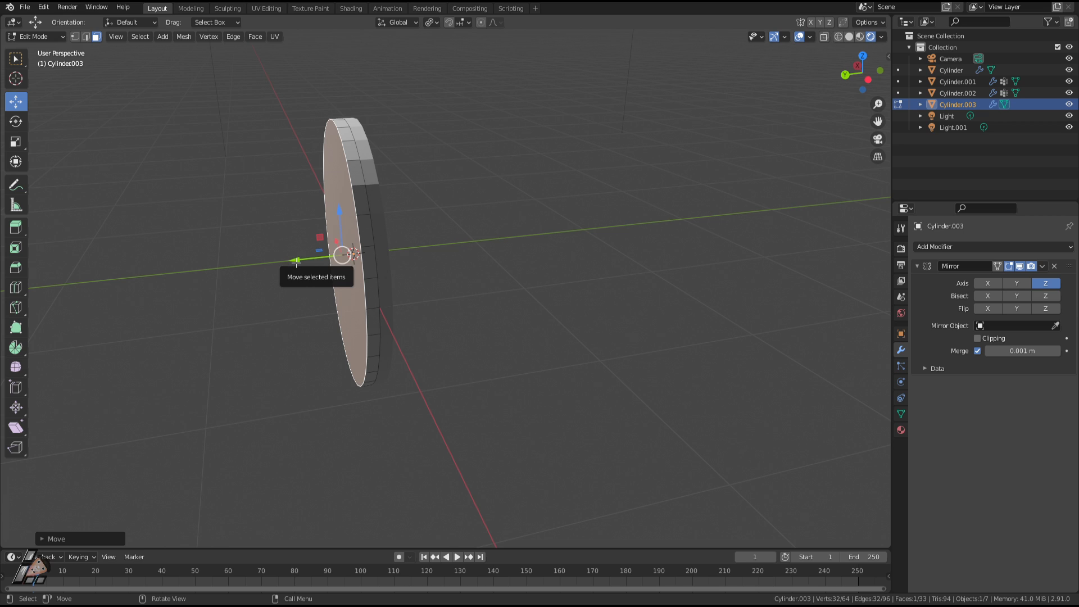
Step: Extrude the end cap face in place and move the new face outward along Y to form a second section
{"action": "key", "text": "e"}
{"action": "right_click", "coordinate": [296, 263]}
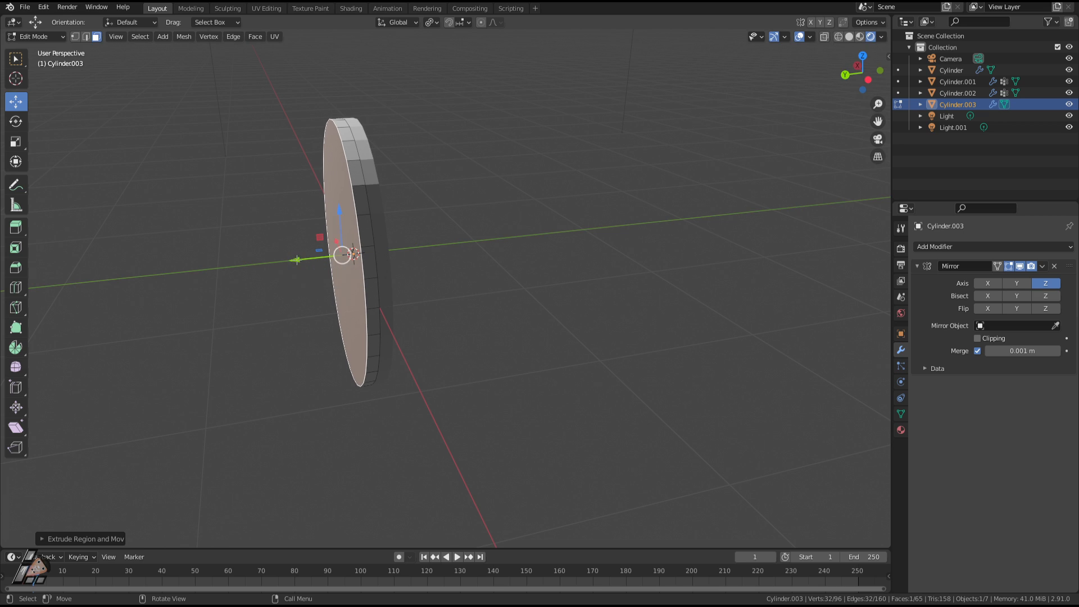
{"action": "left_click_drag", "start_coordinate": [297, 260], "coordinate": [281, 262]}
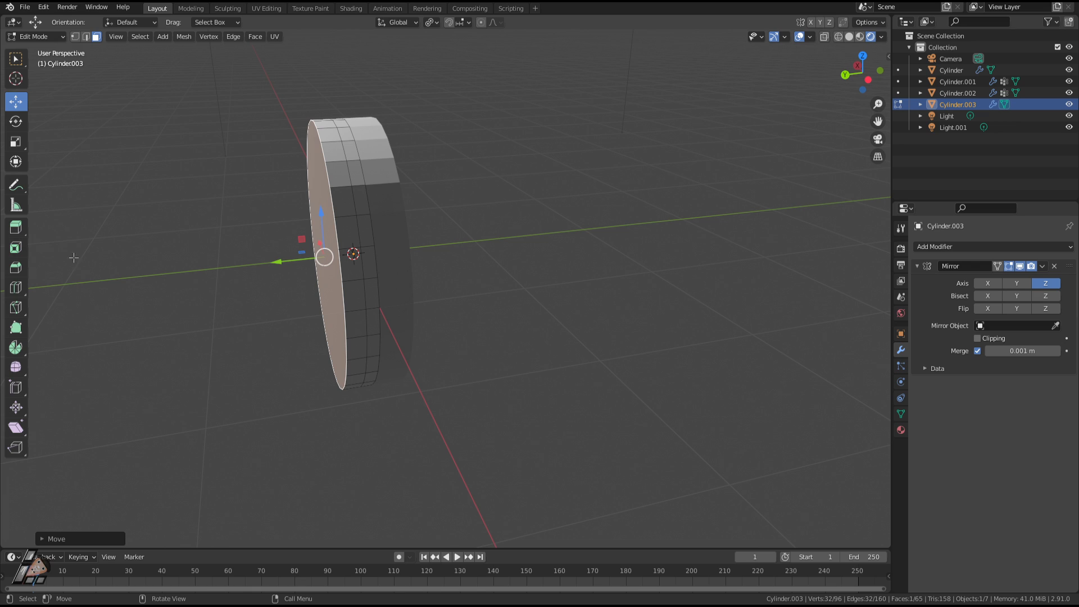
{"action": "key", "text": "e"}
{"action": "right_click", "coordinate": [285, 267]}
{"action": "left_click_drag", "start_coordinate": [280, 261], "coordinate": [243, 271]}
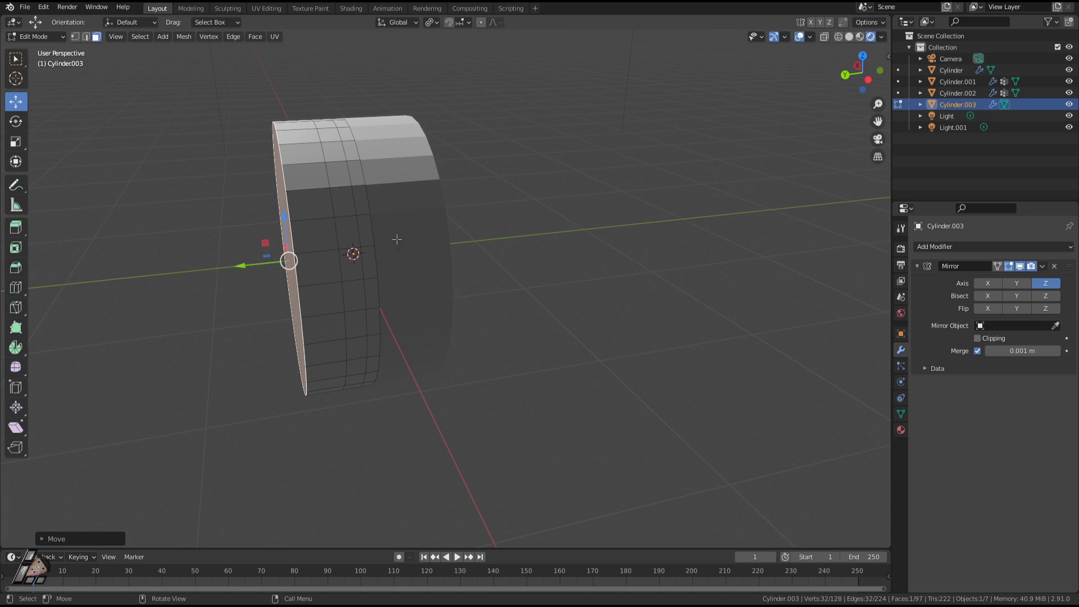
{"action": "key", "text": "ctrl+z"}
{"action": "key", "text": "ctrl+z"}
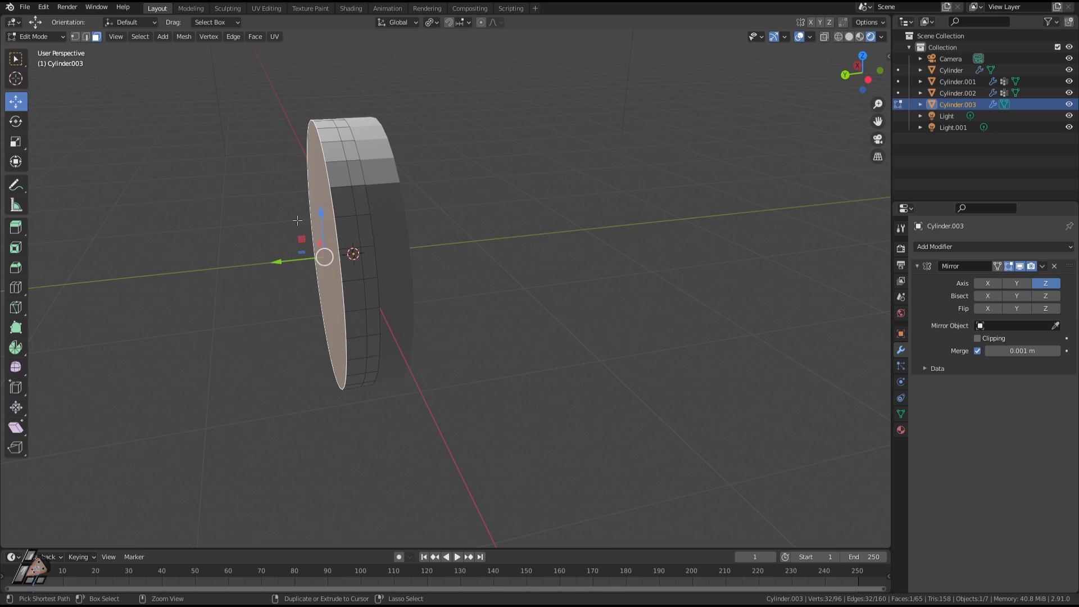
Step: Move the end cap face farther outward along Y to widen the second section
{"action": "left_click_drag", "start_coordinate": [304, 258], "coordinate": [220, 269]}
{"action": "key", "text": "e"}
{"action": "left_click", "coordinate": [260, 267]}
{"action": "middle_click_drag", "start_coordinate": [221, 268], "coordinate": [361, 309]}
{"action": "key", "text": "ctrl+z"}
{"action": "key", "text": "ctrl+z"}
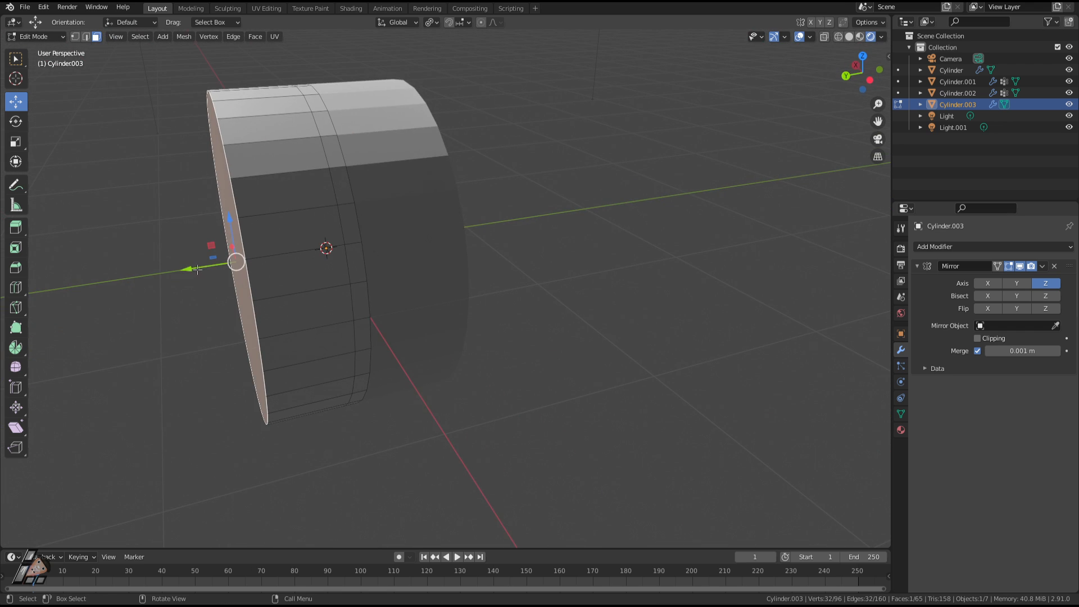
Step: Pull the end cap face inward along Y, and extrude a narrow outer section from it
{"action": "mouse_move", "coordinate": [201, 271]}
{"action": "left_mouse_down"}
{"action": "mouse_move", "coordinate": [230, 266]}
{"action": "mouse_move", "coordinate": [201, 267]}
{"action": "left_mouse_up"}
{"action": "key", "text": "e"}
{"action": "left_click", "coordinate": [229, 266]}
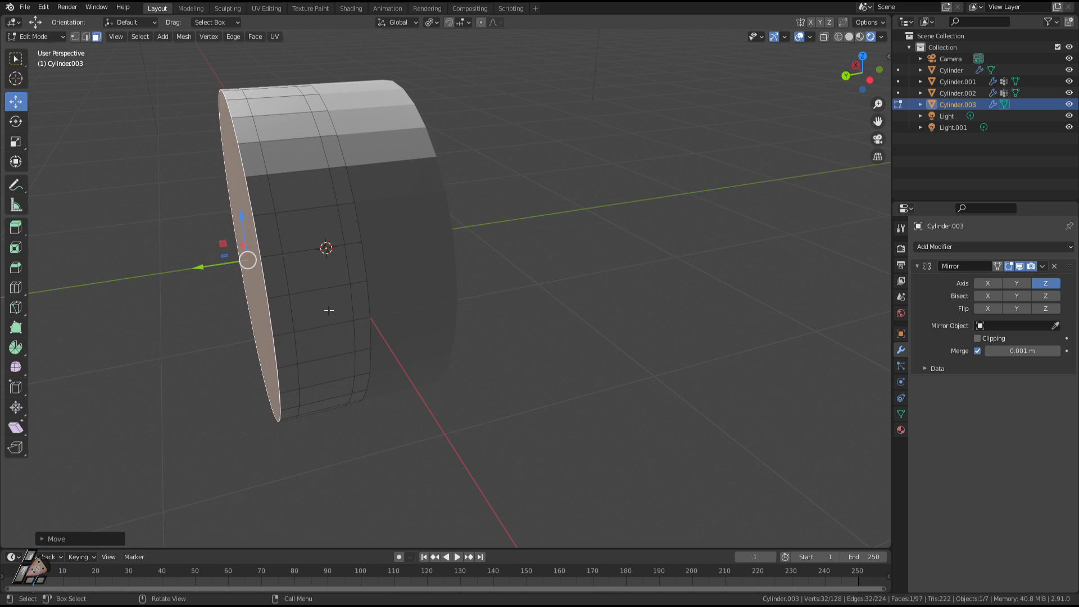
Step: Scale the end cap face down to about 0.92 to taper the outer edge of the wheel
{"action": "key", "text": "s"}
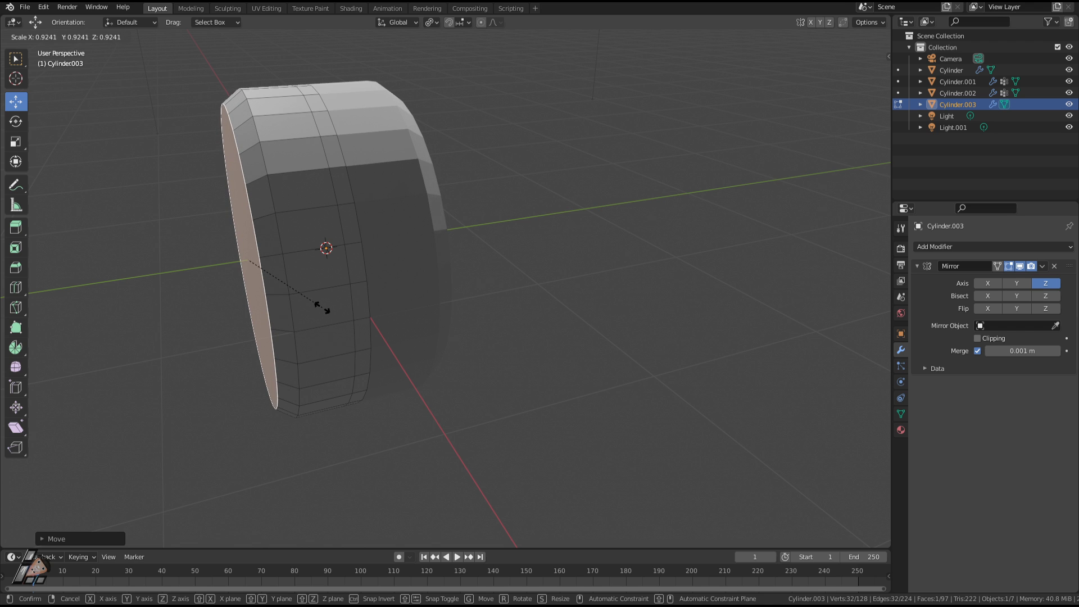
{"action": "left_click", "coordinate": [322, 309]}
{"action": "middle_click_drag", "start_coordinate": [306, 332], "coordinate": [353, 305]}
Step: Extrude the end cap face in place twice, scaling it smaller each time to form two concentric rings on the wheel's side
{"action": "key", "text": "e"}
{"action": "key", "text": "s"}
{"action": "left_click", "coordinate": [262, 304]}
{"action": "middle_click_drag", "start_coordinate": [273, 305], "coordinate": [248, 325]}
{"action": "key", "text": "e"}
{"action": "key", "text": "s"}
{"action": "left_click", "coordinate": [222, 330]}
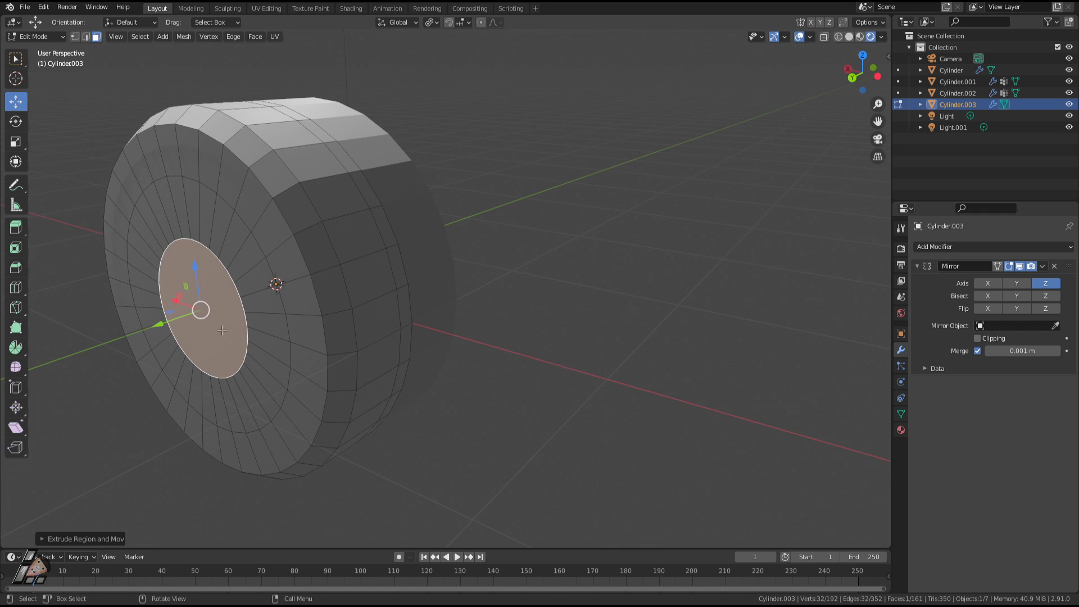
Step: Move the central face inward along Y to recess the wheel's side, and adjust the size of the recessed face
{"action": "key", "text": "g"}
{"action": "left_click", "coordinate": [169, 329]}
{"action": "key", "text": "s"}
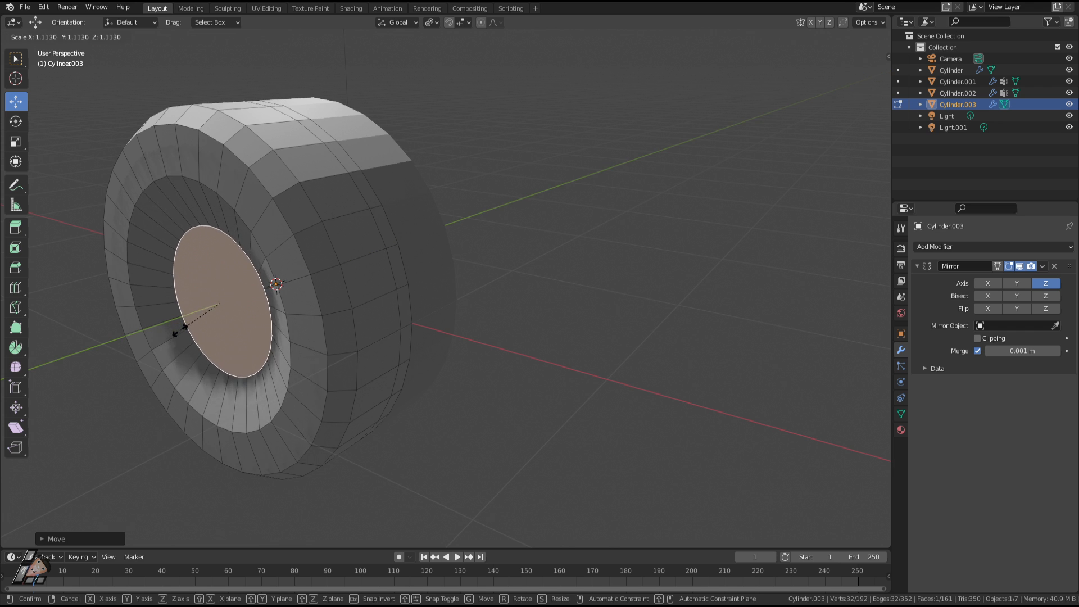
{"action": "left_click", "coordinate": [176, 337]}
{"action": "middle_click_drag", "start_coordinate": [176, 337], "coordinate": [456, 358]}
{"action": "key", "text": "s"}
{"action": "left_click", "coordinate": [447, 346]}
Step: Extrude the recessed face and scale it to form an inner ring, and extrude it once more in place
{"action": "key", "text": "e"}
{"action": "key", "text": "s"}
{"action": "left_click", "coordinate": [493, 378]}
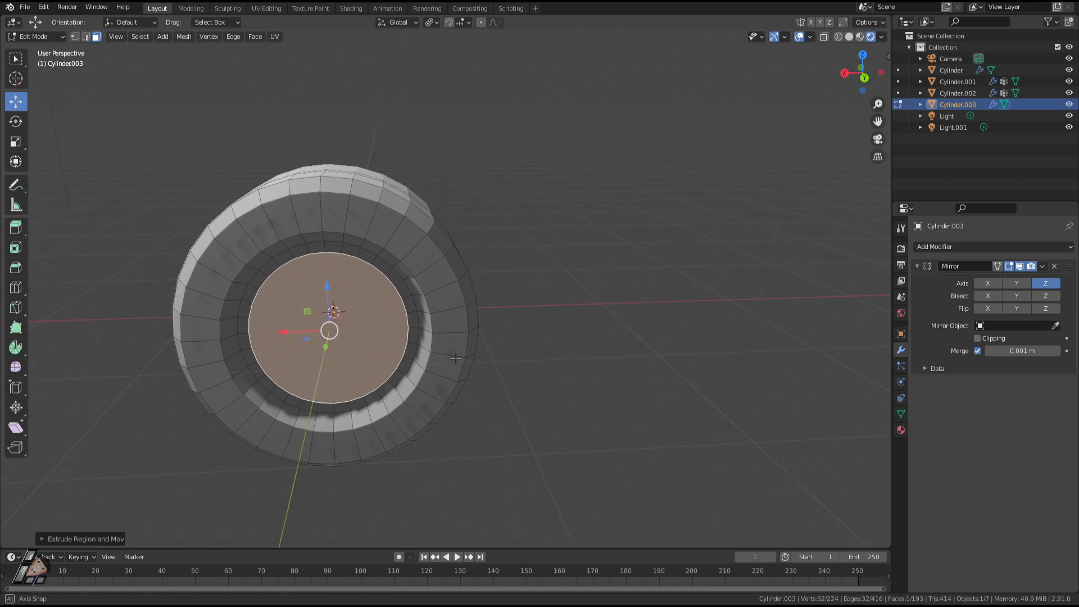
{"action": "key", "text": "e"}
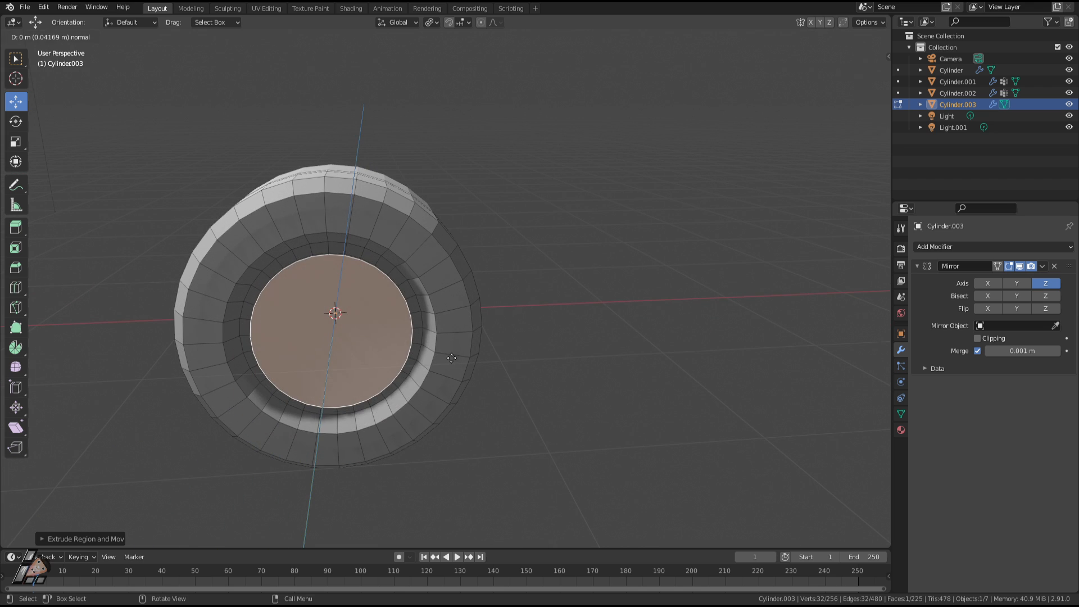
{"action": "left_click", "coordinate": [452, 358]}
Step: Try scaling the newly extruded recessed face smaller, and undo the resize
{"action": "key", "text": "s"}
{"action": "left_click", "coordinate": [422, 349]}
{"action": "scroll", "coordinate": [422, 349], "scroll_direction": "up", "scroll_amount": 1}
{"action": "middle_click_drag", "start_coordinate": [423, 349], "coordinate": [610, 380]}
{"action": "key", "text": "ctrl+z"}
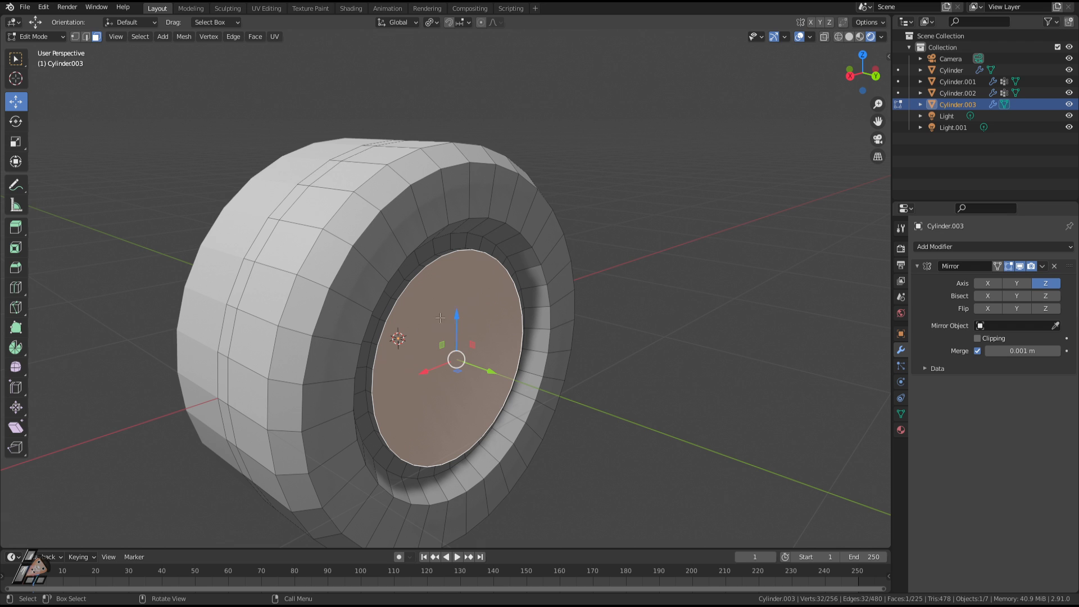
Step: Scale the recessed face down to about 0.82, and fine-tune its size with a second scale
{"action": "middle_click_drag", "start_coordinate": [685, 456], "coordinate": [626, 380]}
{"action": "key", "text": "Tab"}
{"action": "key", "text": "Tab"}
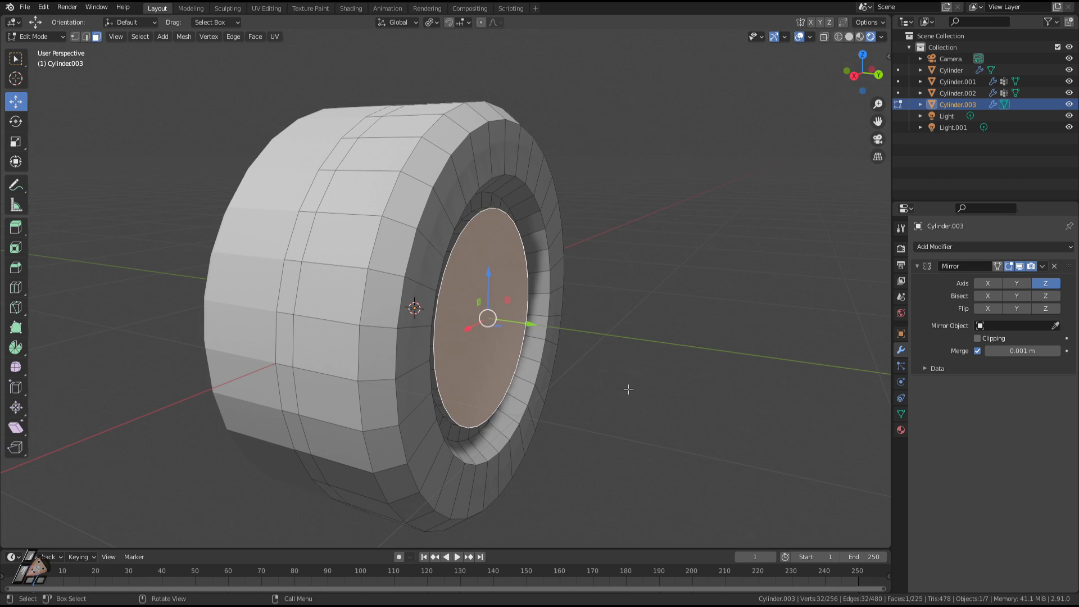
{"action": "key", "text": "s"}
{"action": "key", "text": "Escape"}
{"action": "key", "text": "s"}
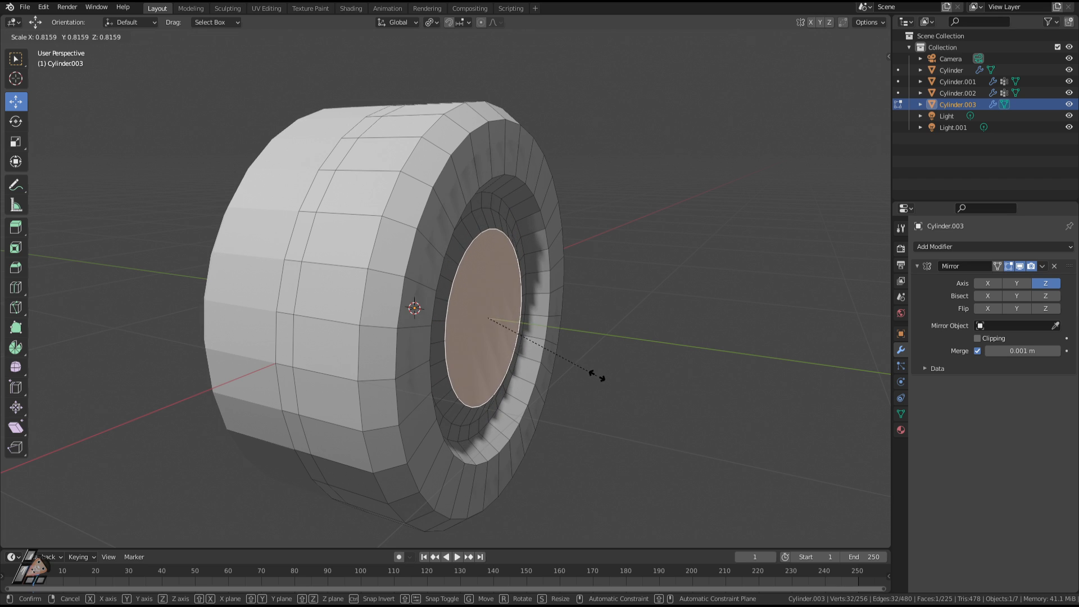
{"action": "left_click", "coordinate": [598, 375]}
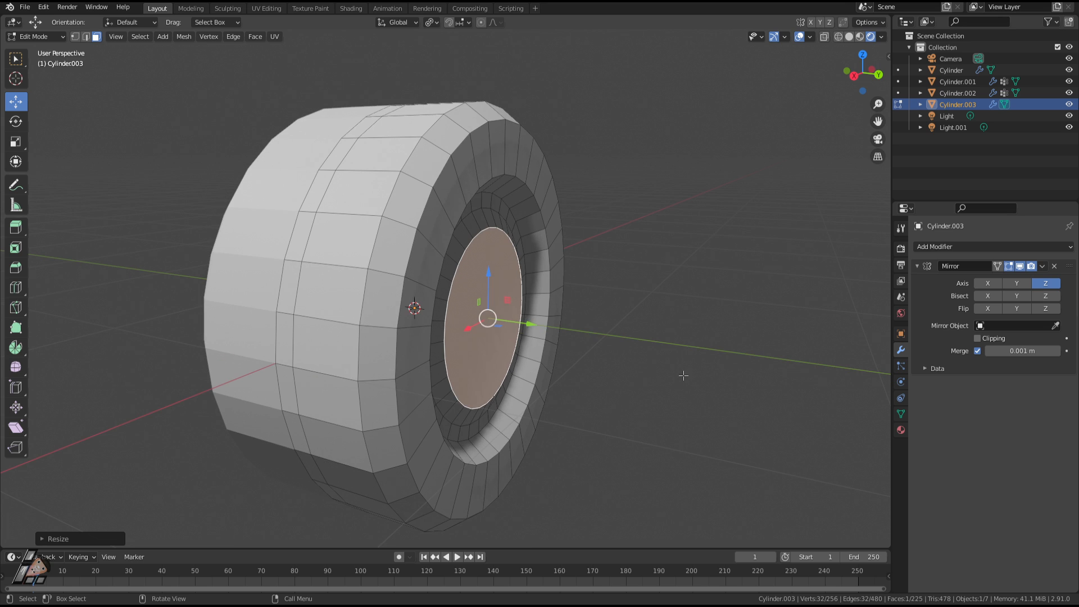
{"action": "key", "text": "s"}
{"action": "left_click", "coordinate": [692, 396]}
{"action": "middle_click_drag", "start_coordinate": [693, 396], "coordinate": [657, 410]}
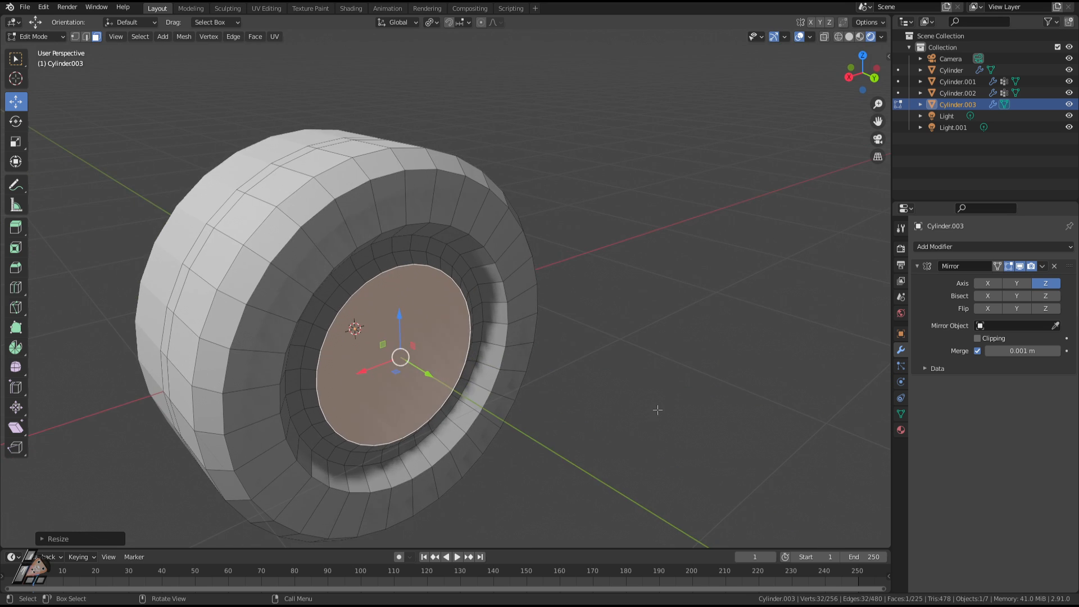
Step: Extrude the recessed face into a slightly smaller ring, and extrude it again at the hub's centre
{"action": "middle_click_drag", "start_coordinate": [627, 370], "coordinate": [470, 330]}
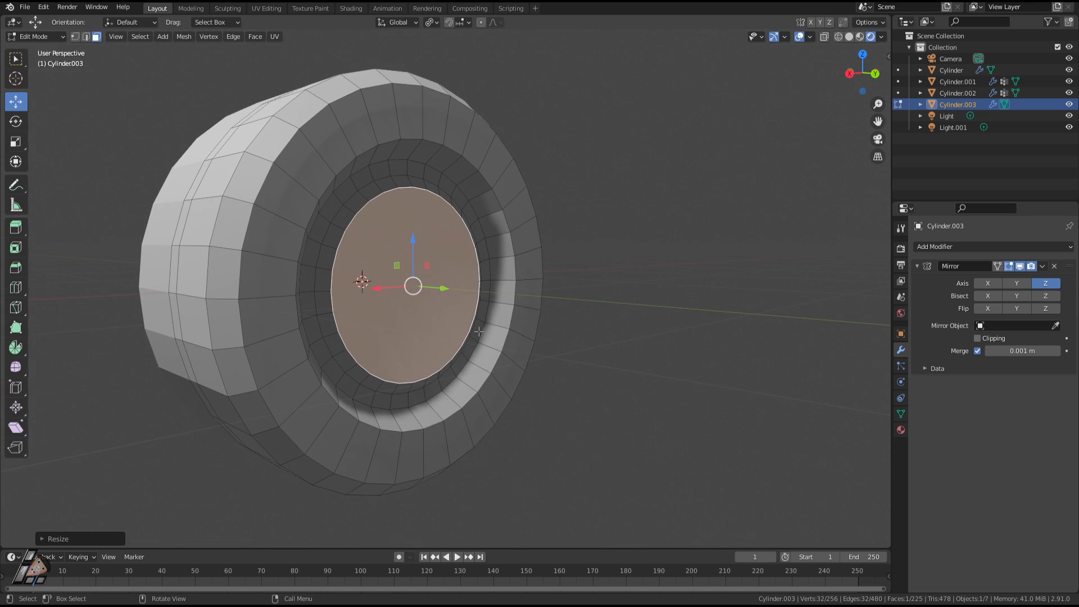
{"action": "middle_click_drag", "start_coordinate": [537, 392], "coordinate": [536, 397]}
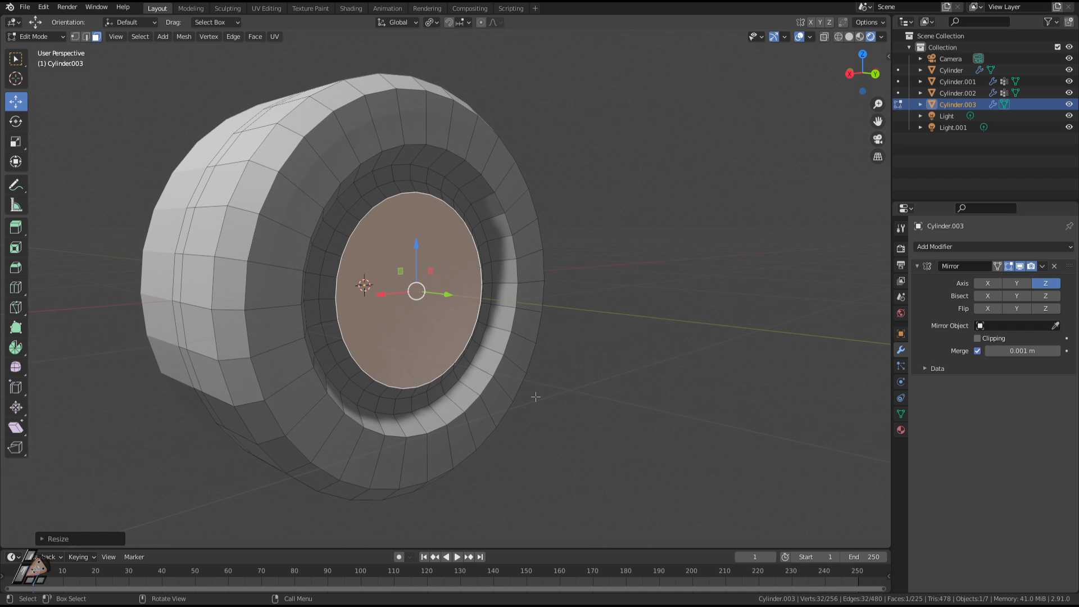
{"action": "key", "text": "e"}
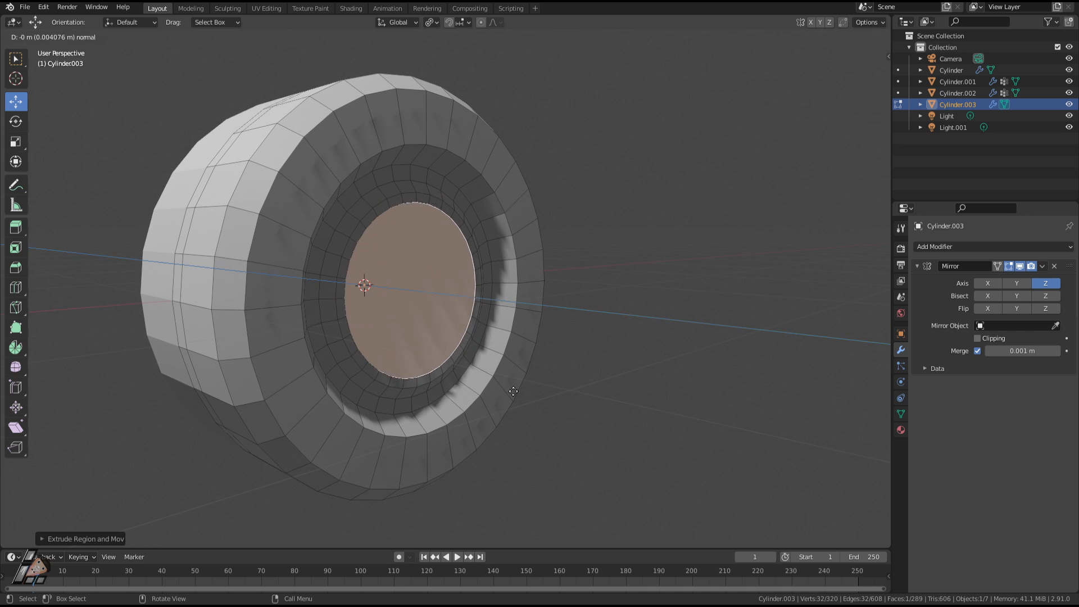
{"action": "left_click", "coordinate": [509, 391]}
Step: Select one face on the wheel's tread band and extend the selection as a shortest path to three adjacent faces
{"action": "middle_click_drag", "start_coordinate": [509, 391], "coordinate": [369, 408]}
{"action": "left_click", "coordinate": [345, 170]}
{"action": "middle_click_drag", "start_coordinate": [346, 171], "coordinate": [285, 169]}
{"action": "left_click", "coordinate": [250, 155]}
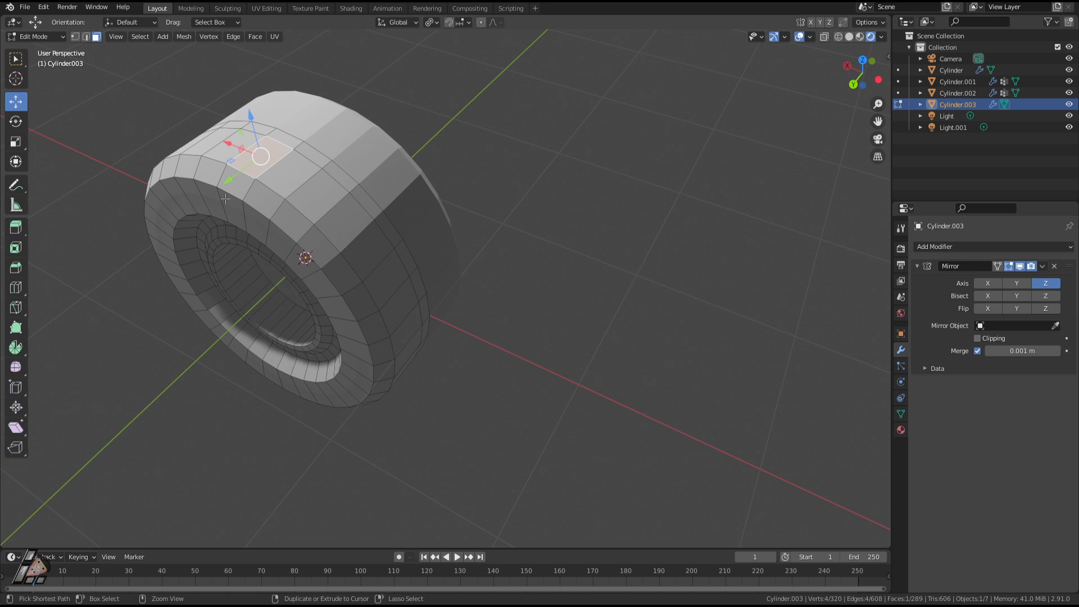
{"action": "middle_click_drag", "start_coordinate": [226, 199], "coordinate": [304, 189]}
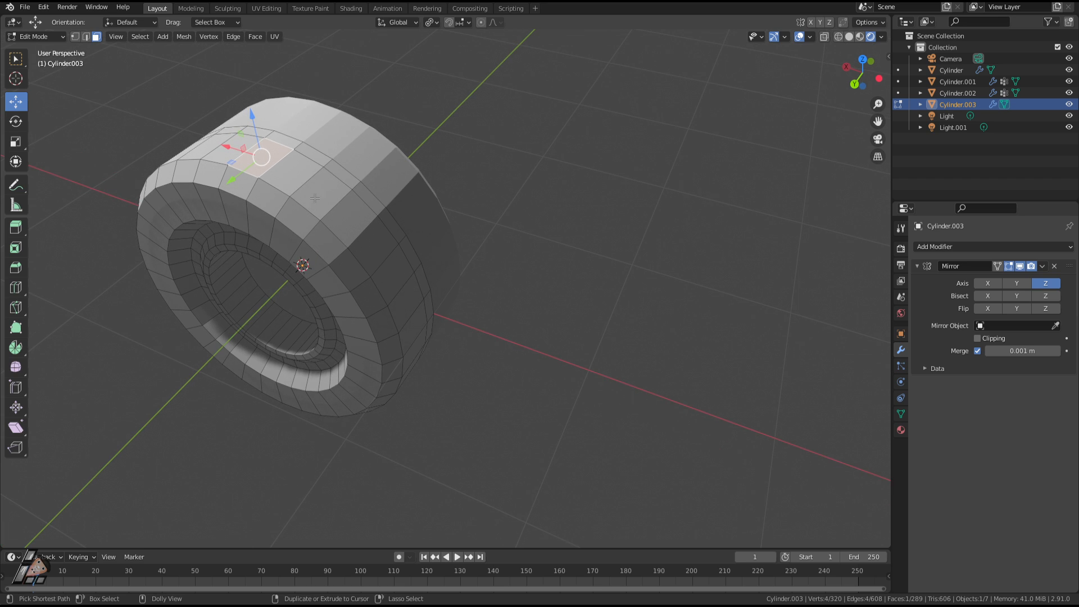
{"action": "left_click", "coordinate": [328, 192], "text": "ctrl"}
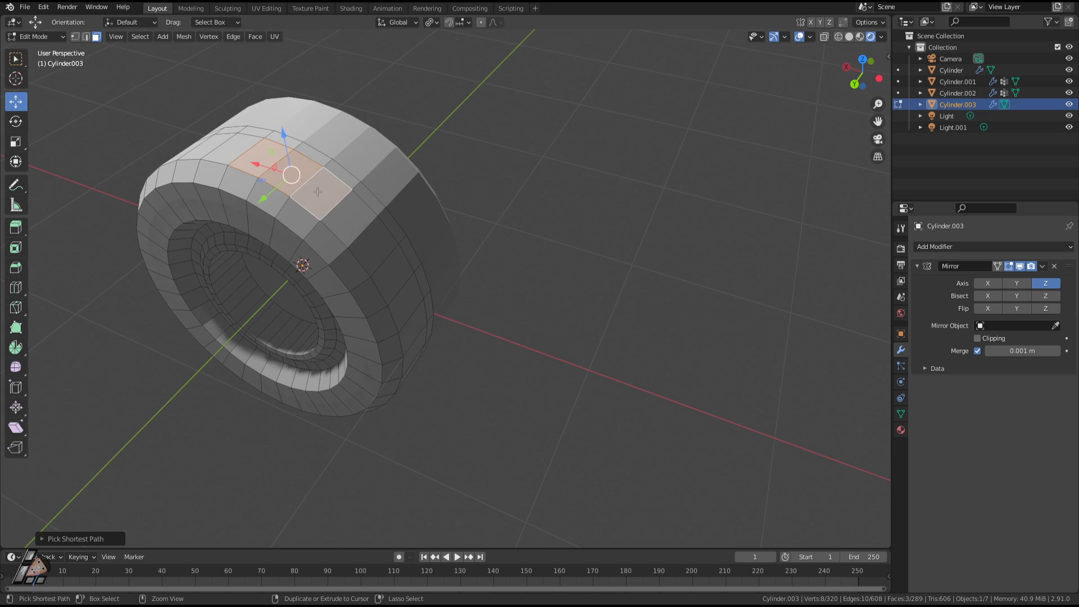
Step: Select two tread faces with one face skipped between them, and clear the selection
{"action": "left_click", "coordinate": [268, 166]}
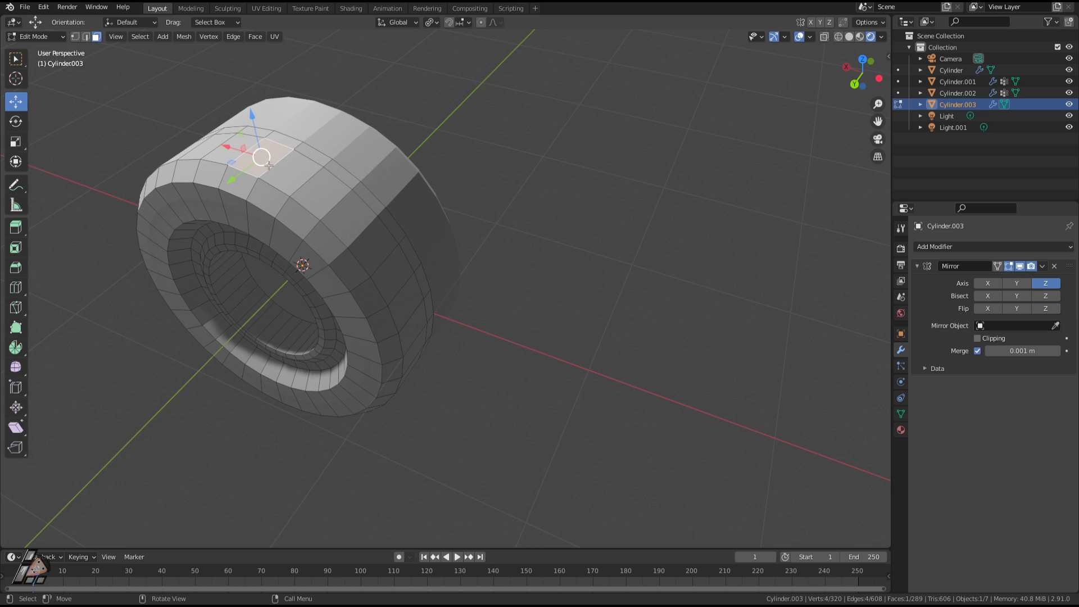
{"action": "left_click", "coordinate": [311, 187]}
{"action": "left_click", "coordinate": [244, 157]}
{"action": "left_click", "coordinate": [311, 193], "text": "shift"}
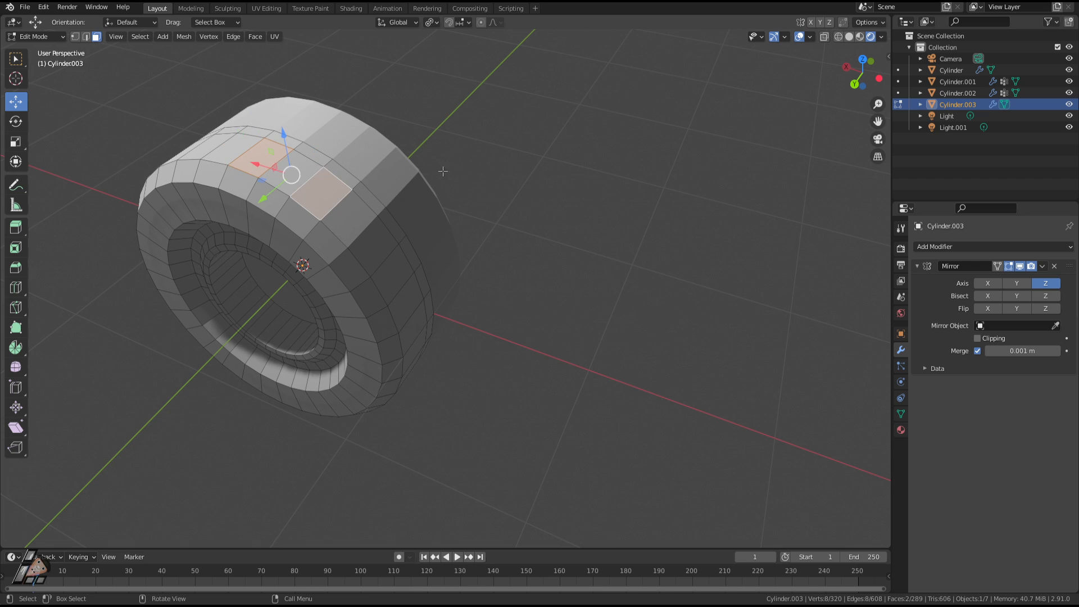
{"action": "key", "text": "alt+a"}
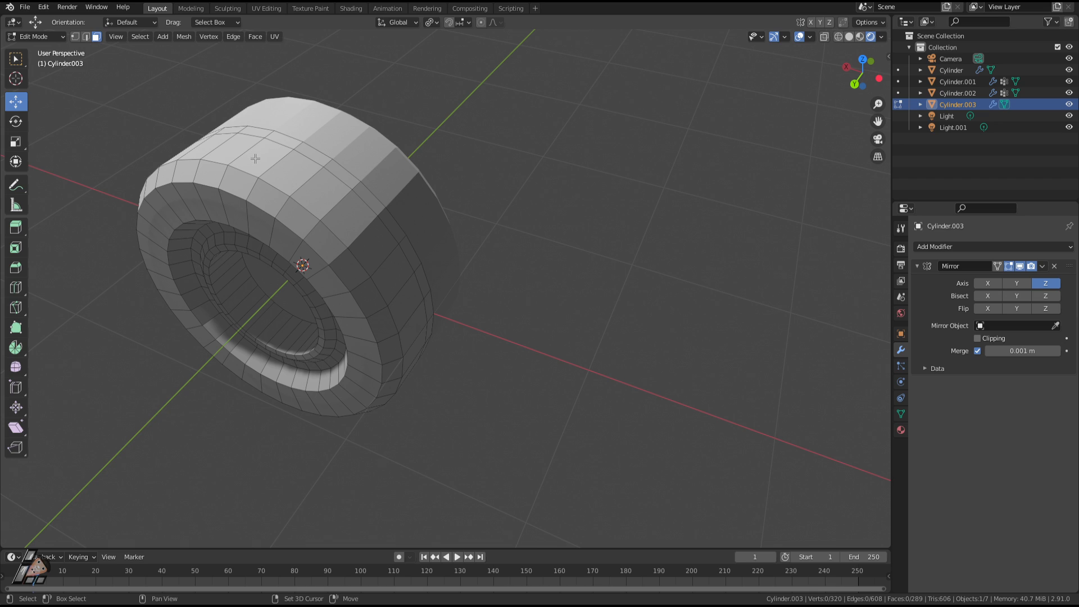
Step: Select the run of three adjacent tread faces again as a shortest path
{"action": "left_click", "coordinate": [308, 180], "text": "shift"}
{"action": "key", "text": "alt+a"}
{"action": "left_click", "coordinate": [327, 189], "text": "ctrl"}
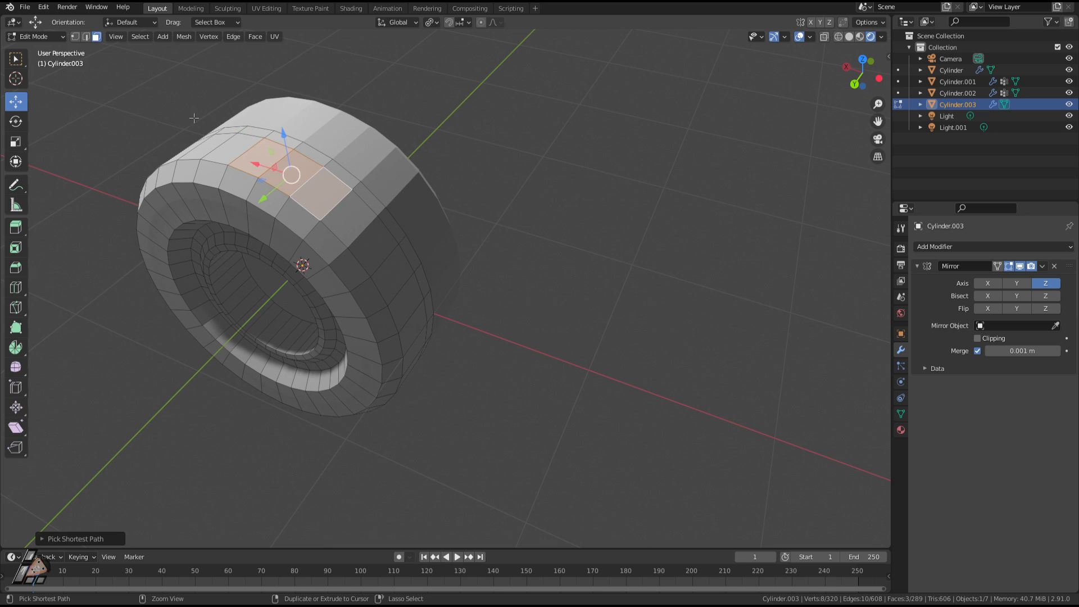
Step: Select two tread faces with one skipped between them, and repeat the pattern until every other face around the band is selected
{"action": "left_click", "coordinate": [266, 163]}
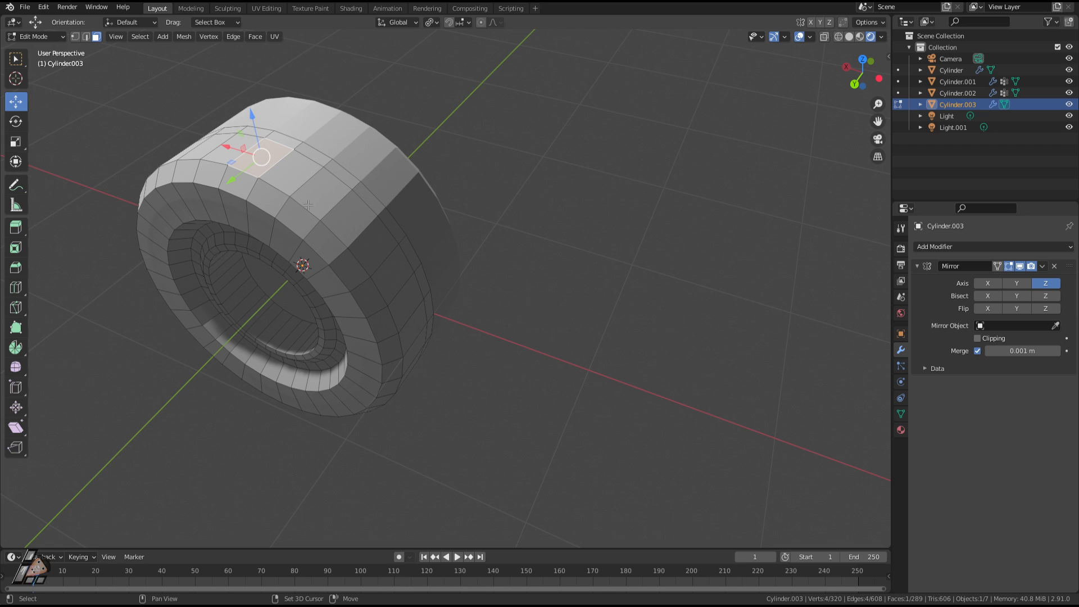
{"action": "left_click", "coordinate": [308, 205], "text": "shift"}
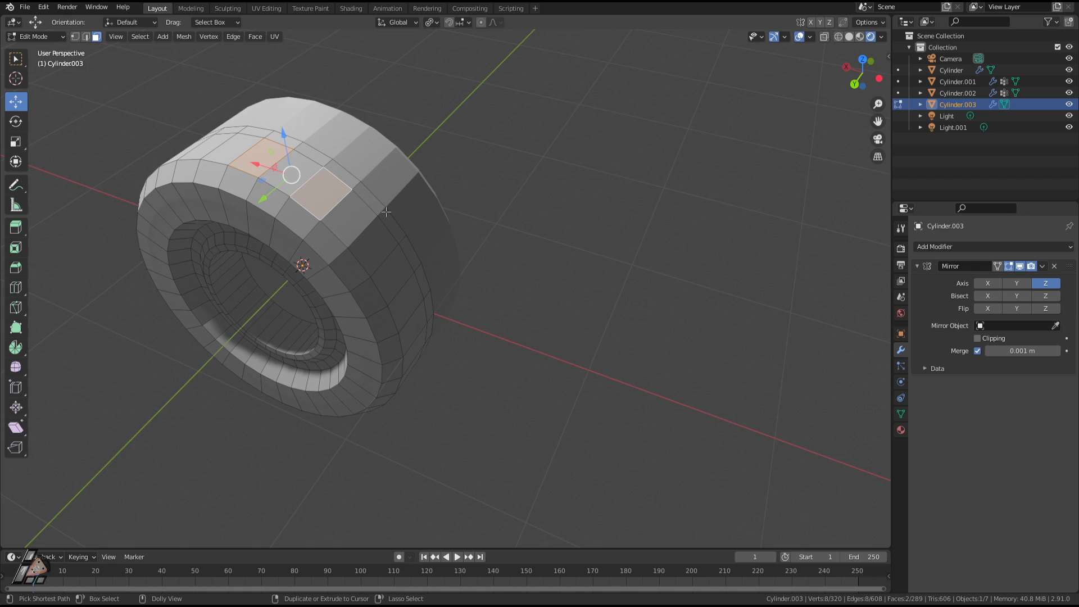
{"action": "key", "text": "ctrl+shift+KP_Add"}
{"action": "key", "text": "ctrl+shift+KP_Add"}
{"action": "key", "text": "ctrl+shift+KP_Add"}
{"action": "key", "text": "ctrl+shift+KP_Add"}
{"action": "key", "text": "ctrl+shift+KP_Add"}
{"action": "key", "text": "ctrl+shift+KP_Add"}
{"action": "key", "text": "ctrl+shift+KP_Add"}
{"action": "key", "text": "ctrl+shift+KP_Add"}
{"action": "key", "text": "ctrl+shift+KP_Add"}
{"action": "key", "text": "ctrl+shift+KP_Add"}
{"action": "key", "text": "ctrl+shift+KP_Add"}
{"action": "key", "text": "ctrl+shift+KP_Add"}
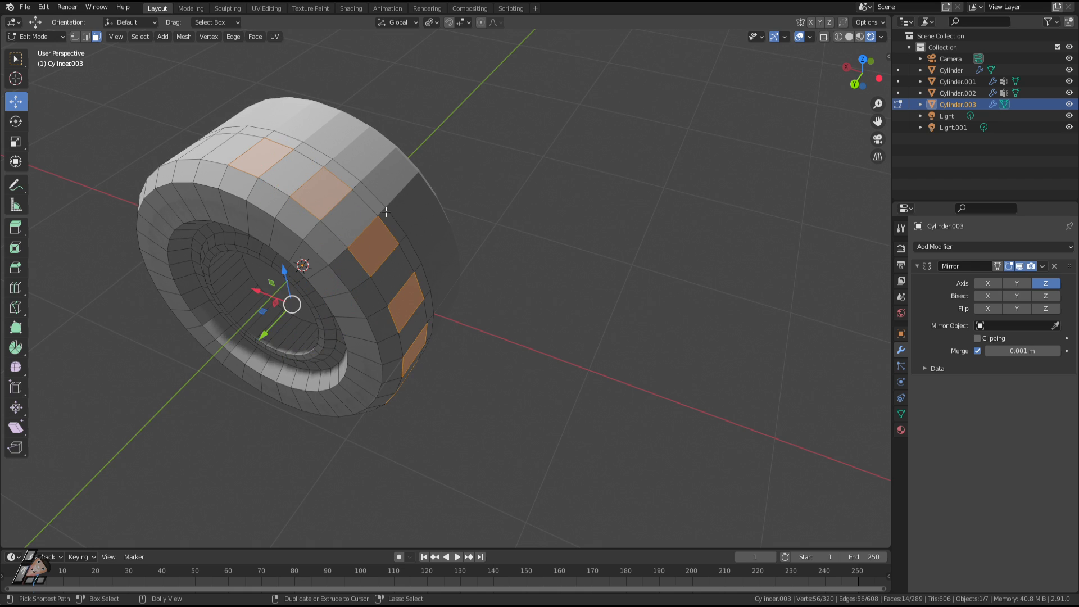
{"action": "key", "text": "ctrl+shift+KP_Add"}
{"action": "key", "text": "ctrl+shift+KP_Add"}
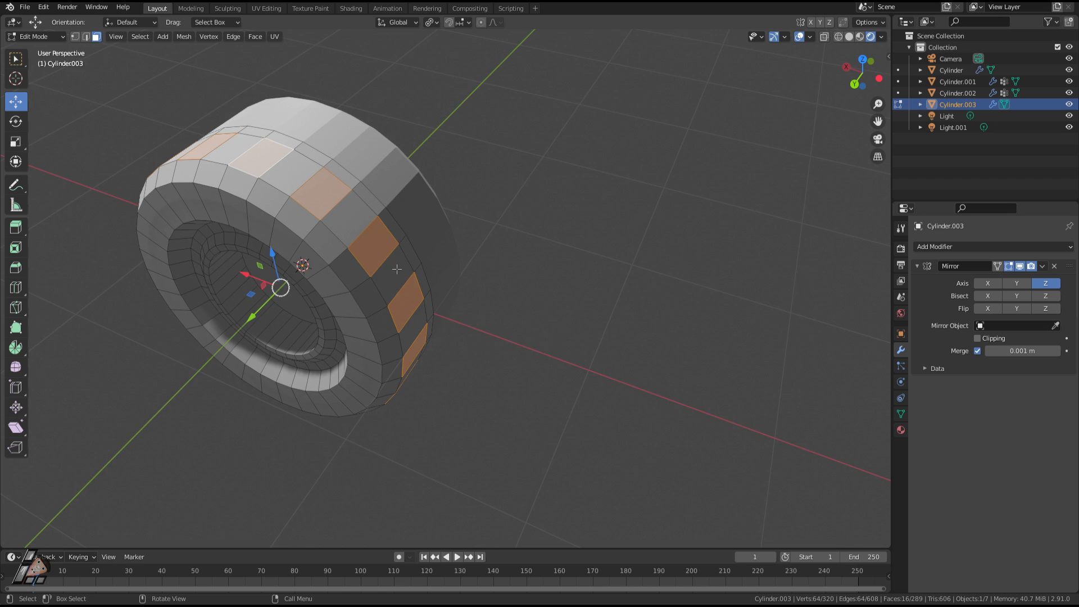
Step: Try Extrude Faces Along Normals on the alternating tread faces, and undo the extrusion
{"action": "middle_click_drag", "start_coordinate": [397, 269], "coordinate": [425, 266]}
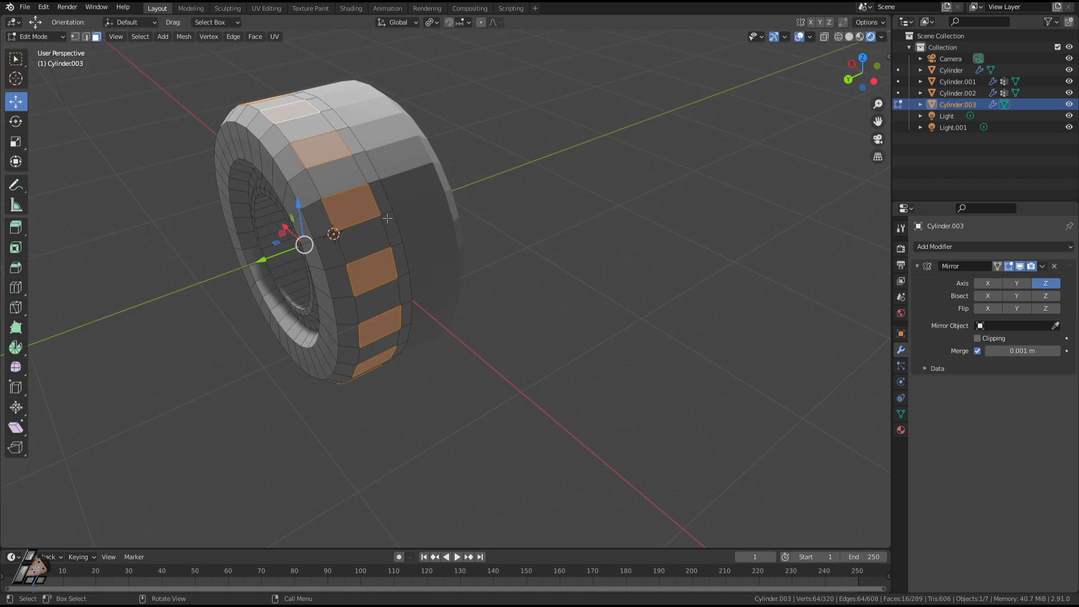
{"action": "key", "text": "alt+e"}
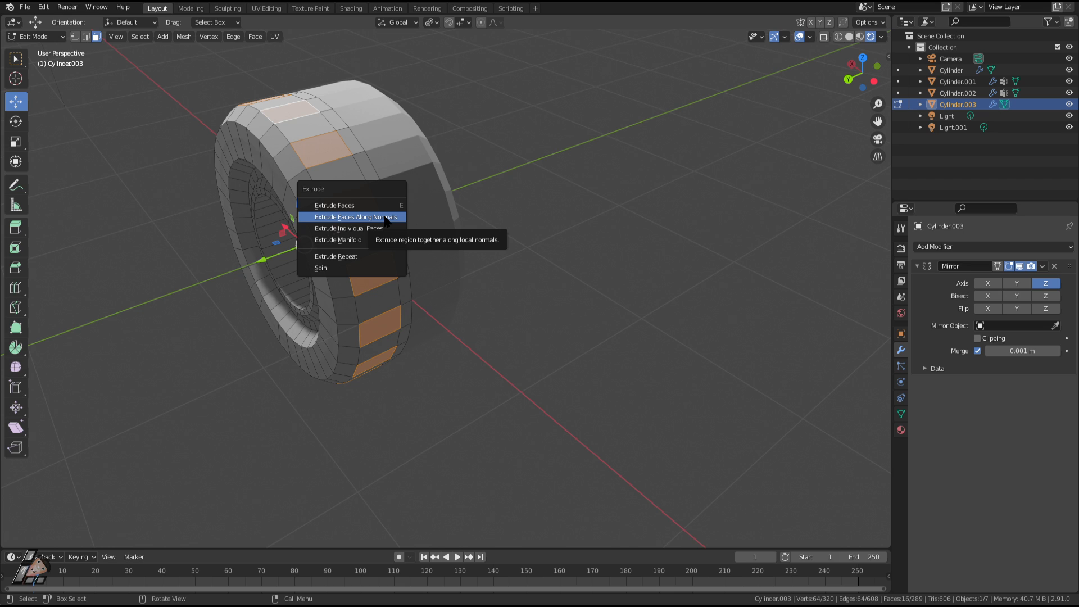
{"action": "left_click", "coordinate": [386, 219]}
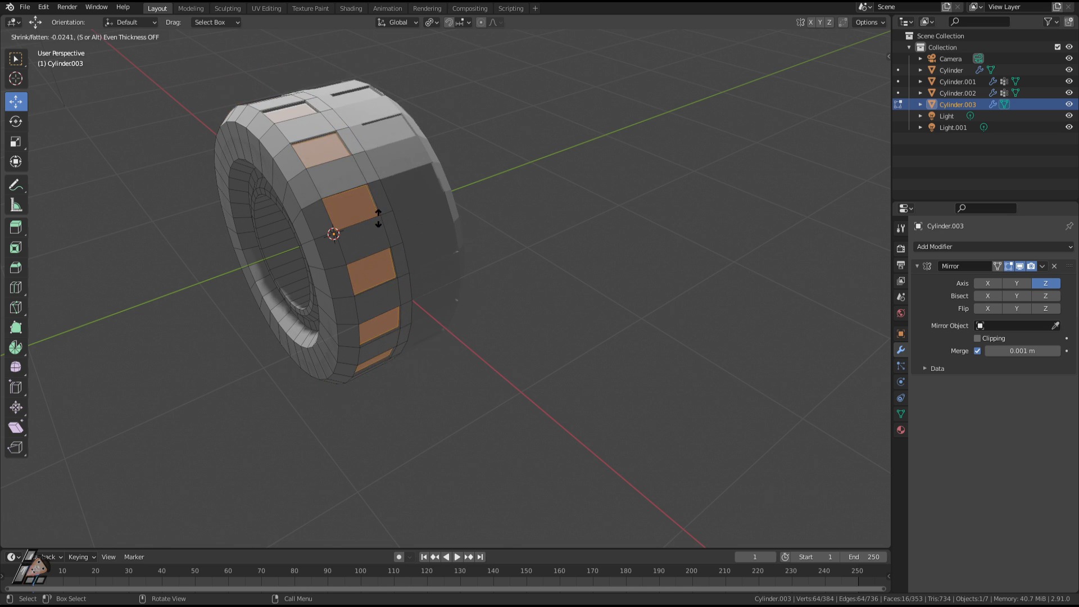
{"action": "right_click", "coordinate": [380, 214]}
{"action": "key", "text": "ctrl+z"}
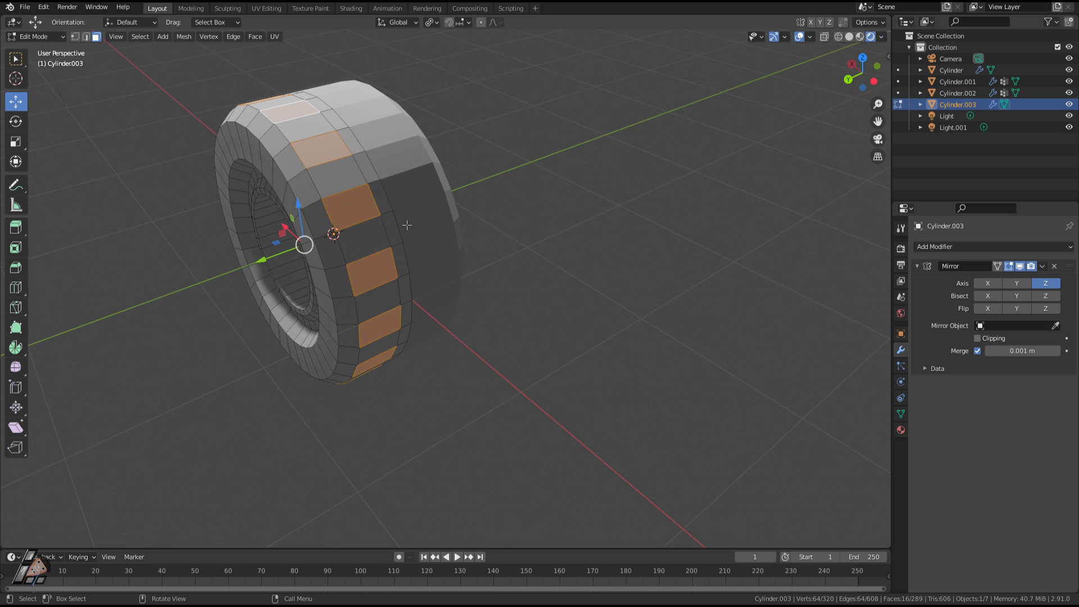
Step: Try a plain region extrude on the alternating tread faces, and undo it
{"action": "key", "text": "e"}
{"action": "right_click", "coordinate": [498, 264]}
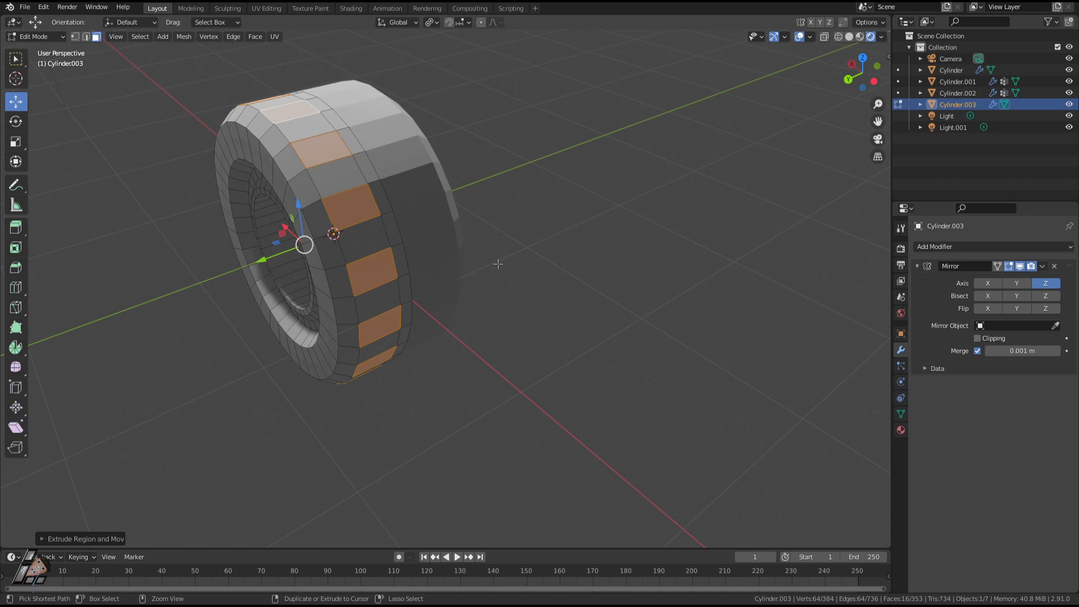
{"action": "key", "text": "ctrl+z"}
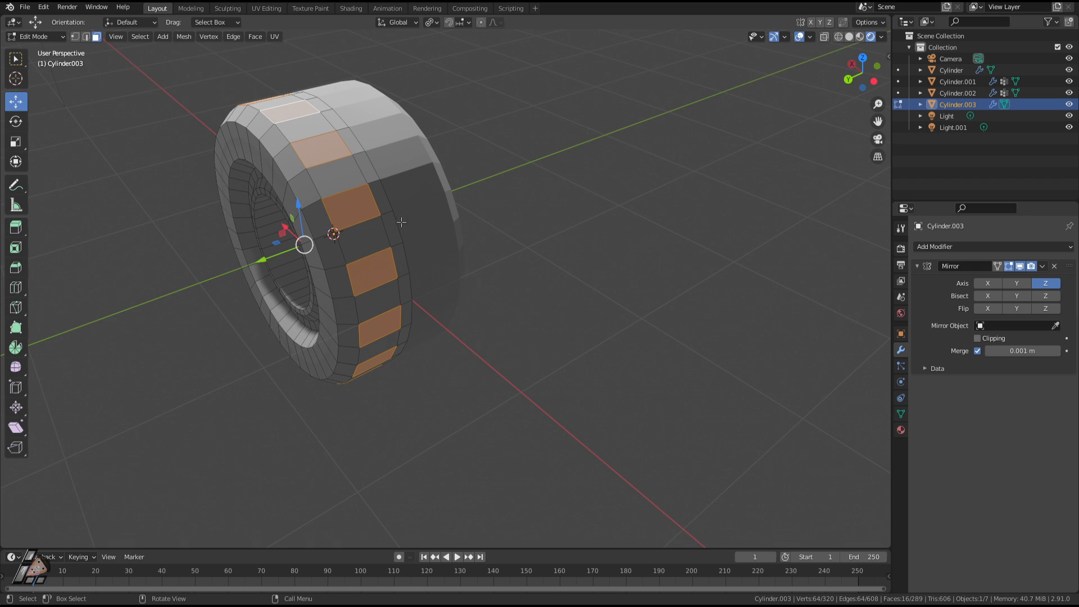
Step: Extrude the alternating tread faces outward along their normals, and scale their tops down to form tapered tread lugs
{"action": "middle_click_drag", "start_coordinate": [344, 255], "coordinate": [378, 235]}
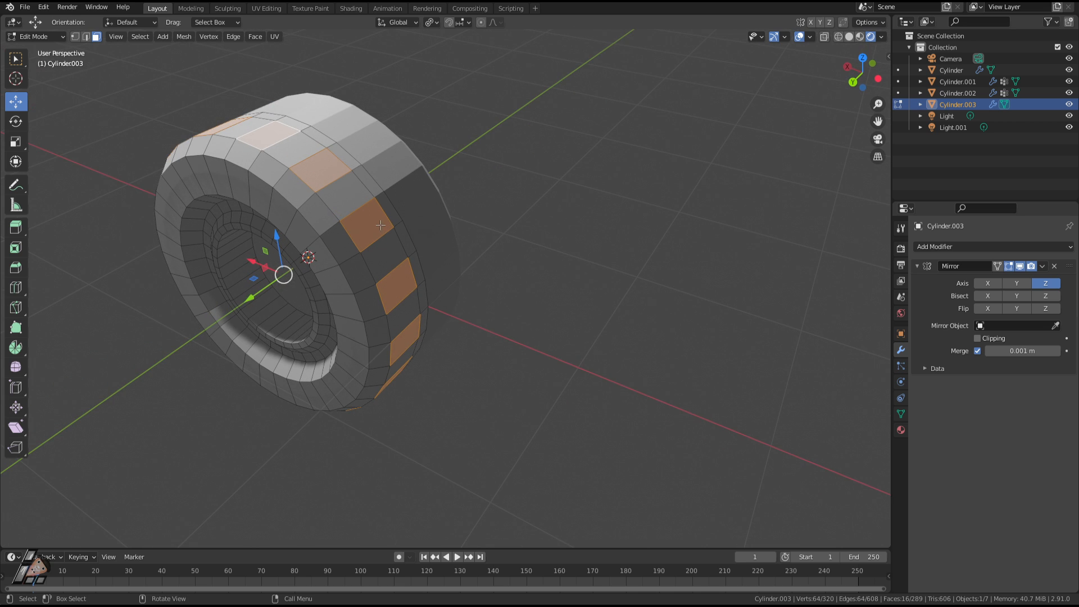
{"action": "key", "text": "alt+e"}
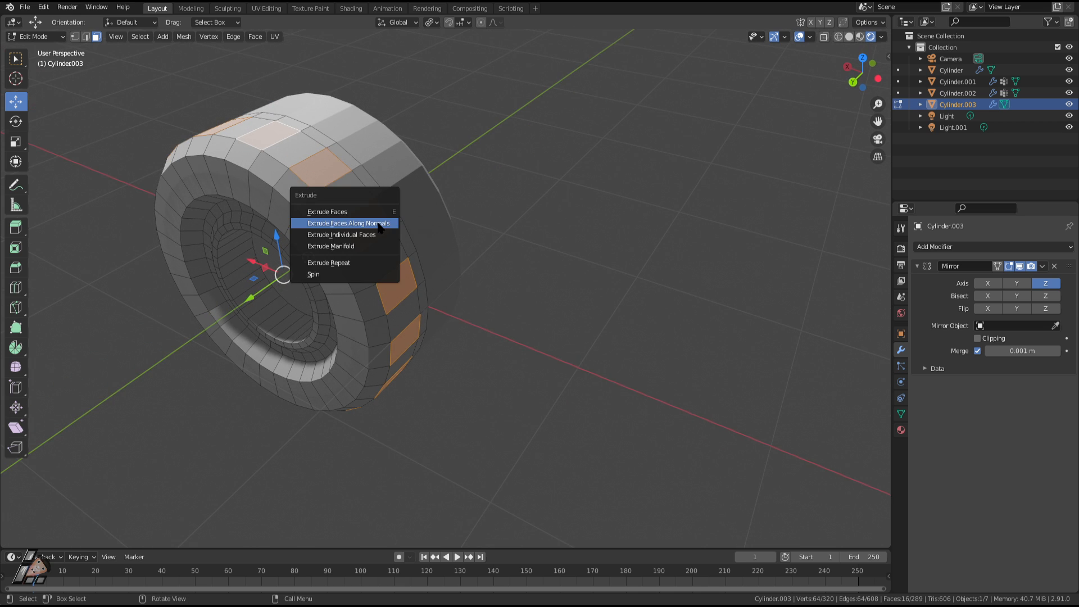
{"action": "left_click", "coordinate": [380, 228]}
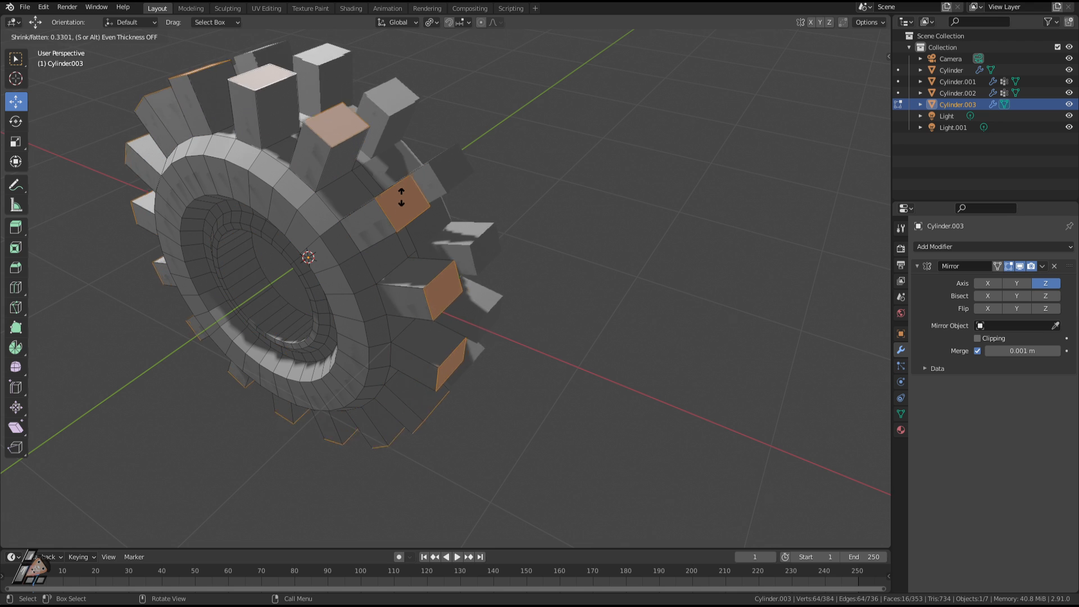
{"action": "left_click", "coordinate": [380, 219]}
{"action": "key", "text": "s"}
{"action": "left_click", "coordinate": [357, 241]}
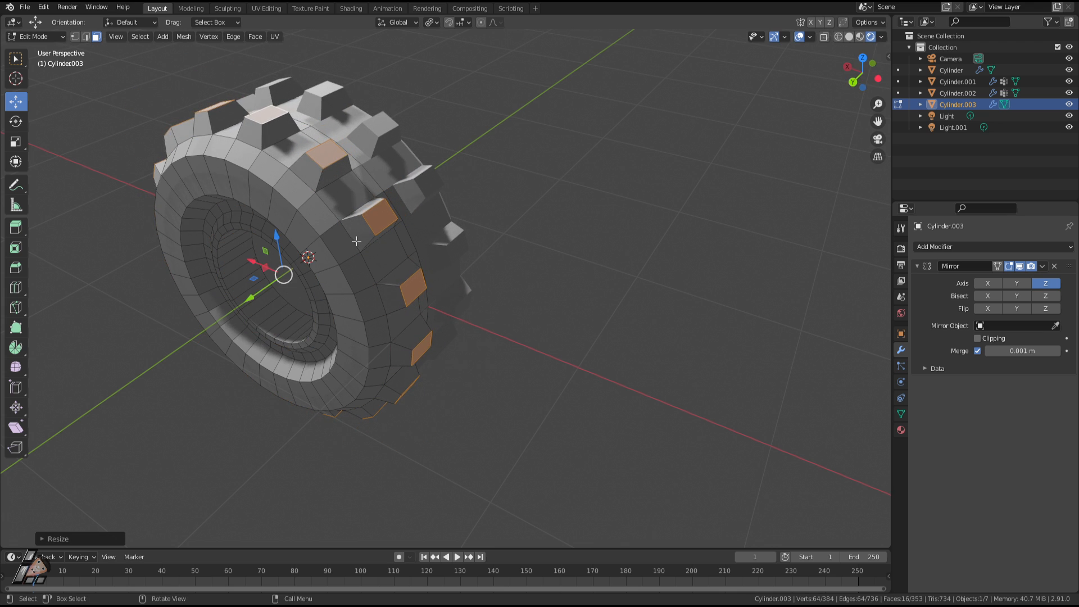
Step: Undo the scaling and extrusion of the tread lugs
{"action": "mouse_move", "coordinate": [356, 241]}
{"action": "middle_mouse_down"}
{"action": "mouse_move", "coordinate": [400, 206]}
{"action": "mouse_move", "coordinate": [365, 238]}
{"action": "middle_mouse_up"}
{"action": "key", "text": "ctrl+z"}
{"action": "key", "text": "ctrl+z"}
{"action": "key", "text": "ctrl+z"}
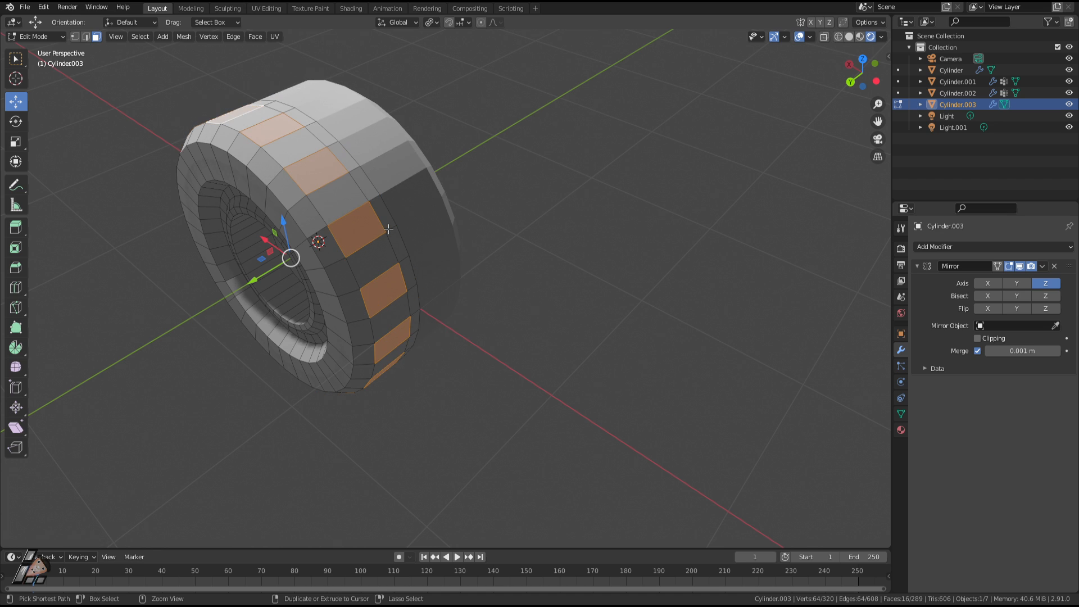
Step: Step back through the last two tread face selections, and restore them
{"action": "key", "text": "ctrl+z"}
{"action": "scroll", "coordinate": [357, 215], "scroll_direction": "up", "scroll_amount": 1}
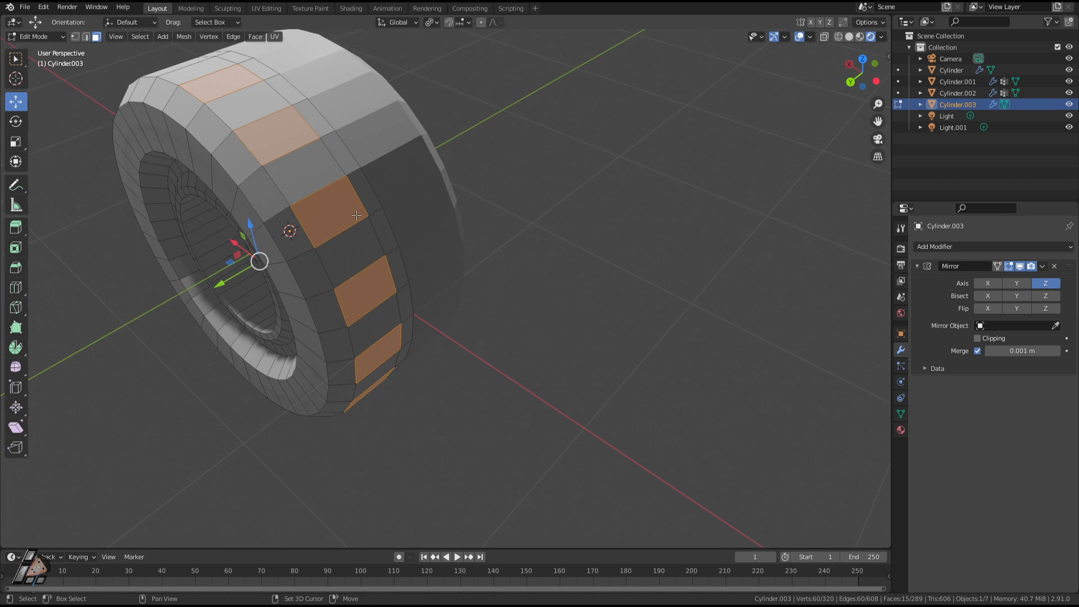
{"action": "key", "text": "ctrl+z"}
{"action": "scroll", "coordinate": [343, 253], "scroll_direction": "down", "scroll_amount": 4}
{"action": "middle_click_drag", "start_coordinate": [342, 262], "coordinate": [462, 243]}
{"action": "scroll", "coordinate": [462, 243], "scroll_direction": "up", "scroll_amount": 3}
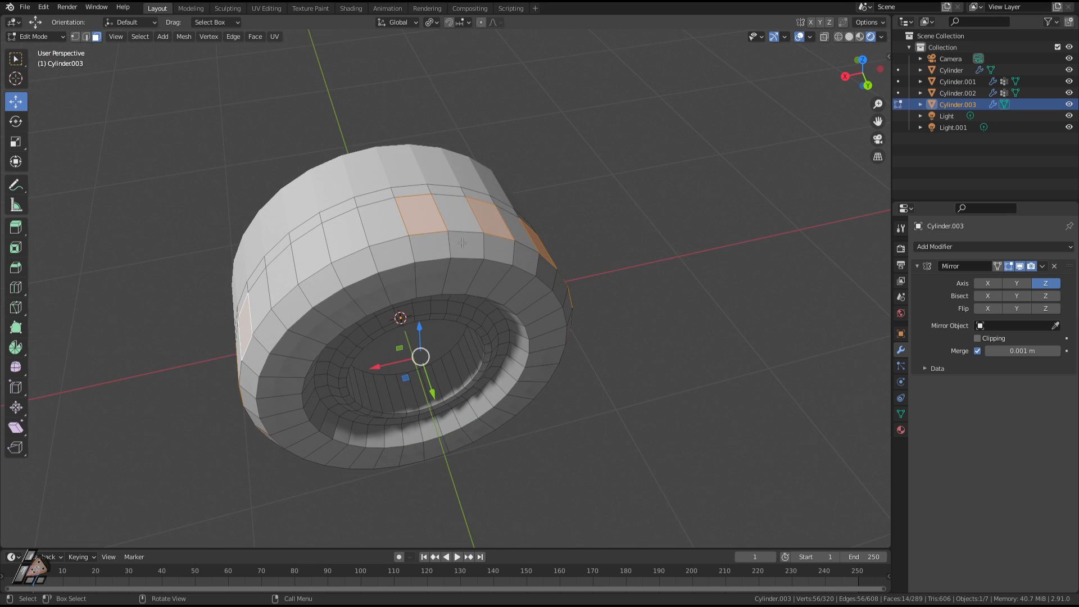
{"action": "key", "text": "ctrl+shift+z"}
{"action": "key", "text": "ctrl+shift+z"}
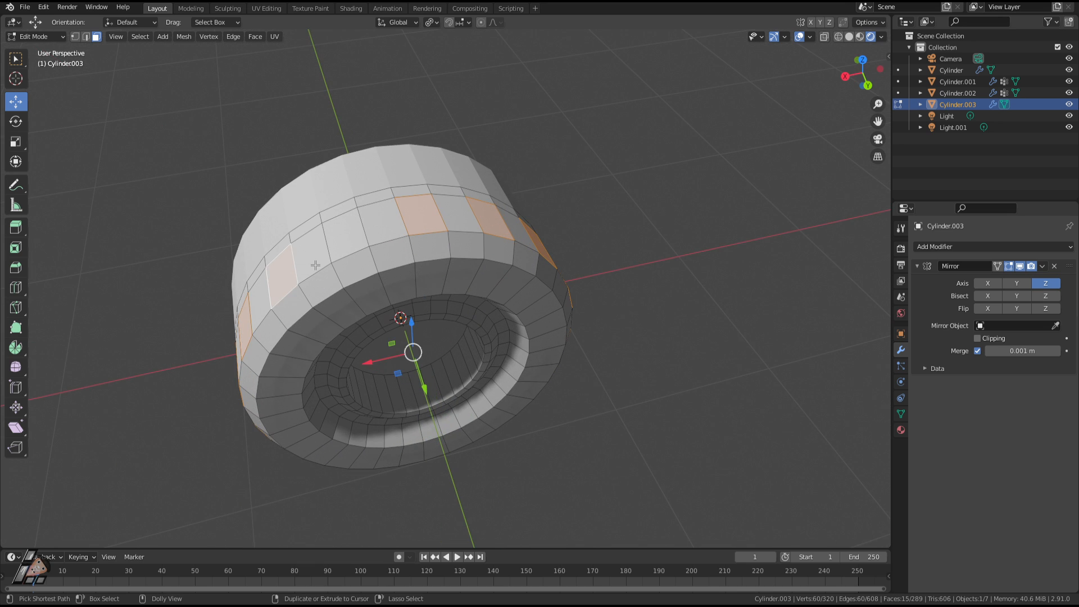
{"action": "middle_click_drag", "start_coordinate": [284, 263], "coordinate": [452, 282]}
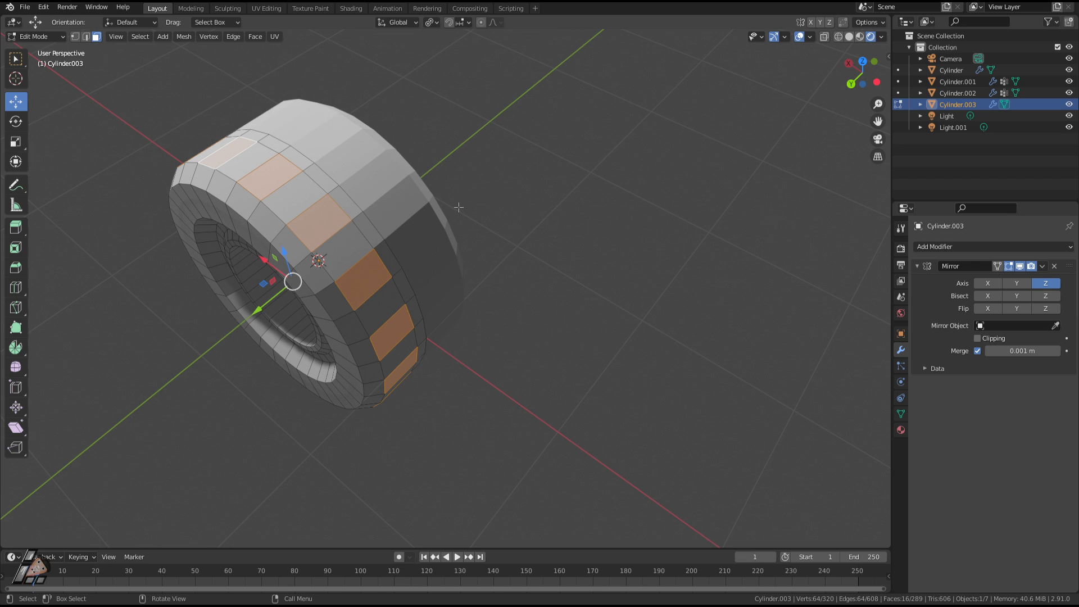
Step: Try extruding the alternating tread faces along their normals with their tops scaled down, and undo both operations
{"action": "key", "text": "alt+e"}
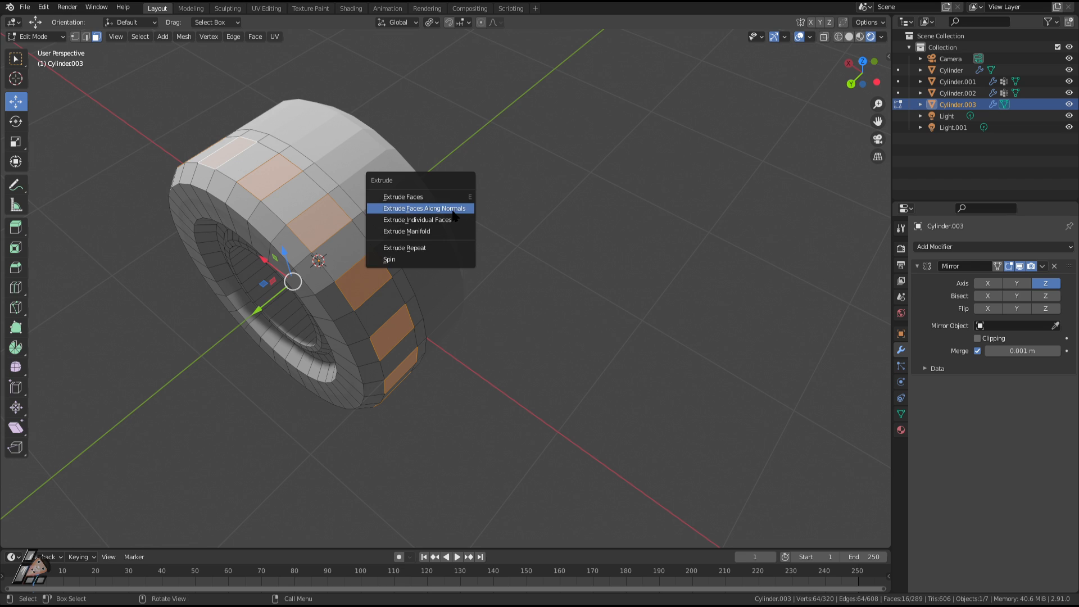
{"action": "left_click", "coordinate": [454, 213]}
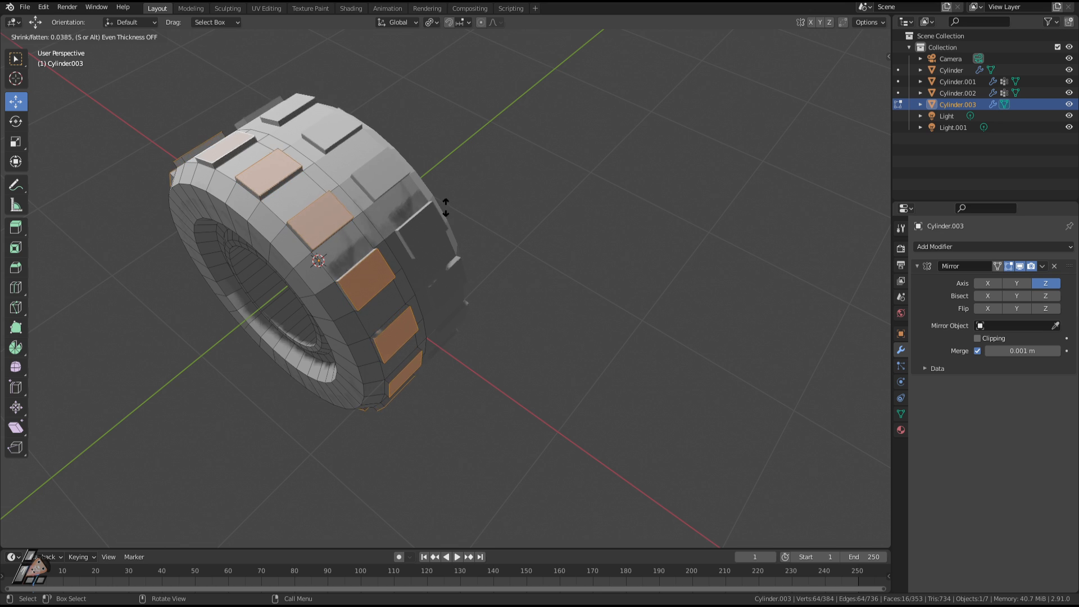
{"action": "left_click", "coordinate": [450, 204]}
{"action": "middle_click_drag", "start_coordinate": [450, 289], "coordinate": [484, 298]}
{"action": "key", "text": "s"}
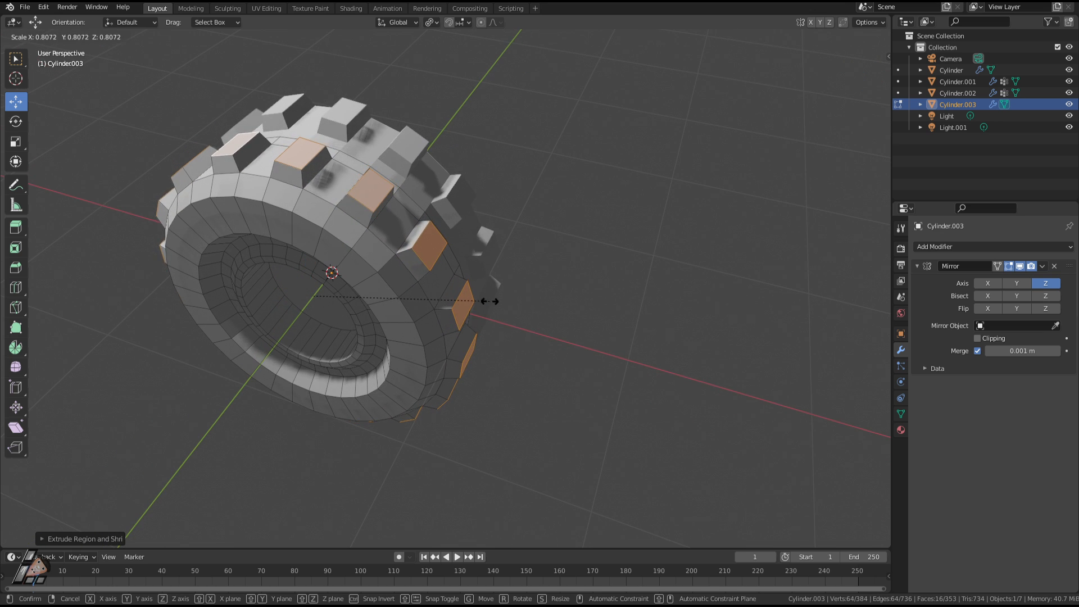
{"action": "left_click", "coordinate": [435, 297]}
{"action": "middle_click_drag", "start_coordinate": [434, 296], "coordinate": [465, 258]}
{"action": "key", "text": "ctrl+z"}
{"action": "key", "text": "ctrl+z"}
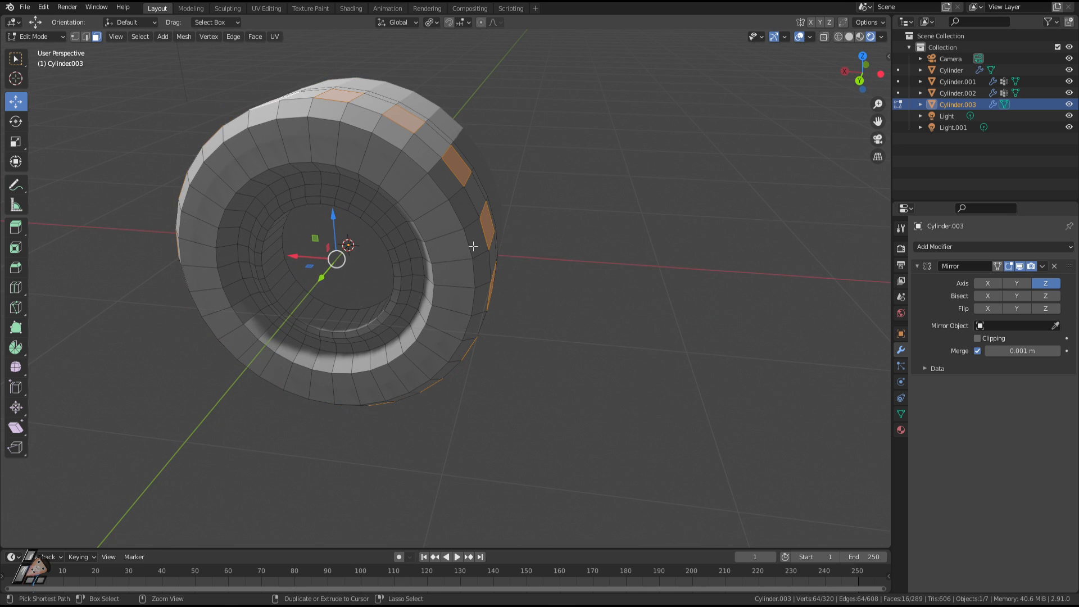
Step: Try extruding the alternating tread faces in place and scaling them outward about a shared pivot point, and cancel the scaling
{"action": "key", "text": "e"}
{"action": "key", "text": "z"}
{"action": "right_click", "coordinate": [488, 234]}
{"action": "key", "text": "e"}
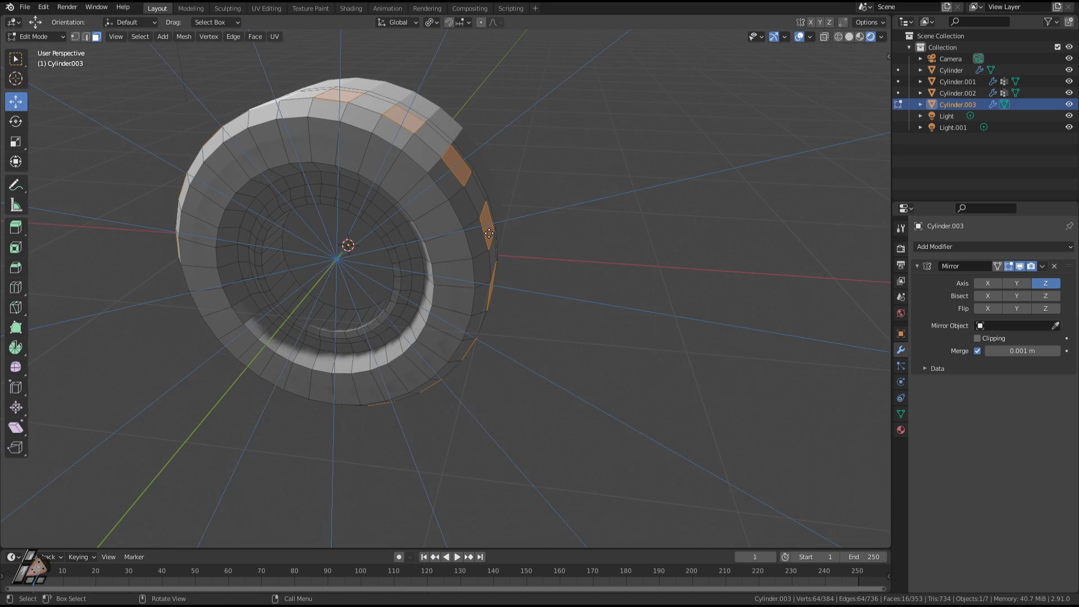
{"action": "right_click", "coordinate": [481, 233]}
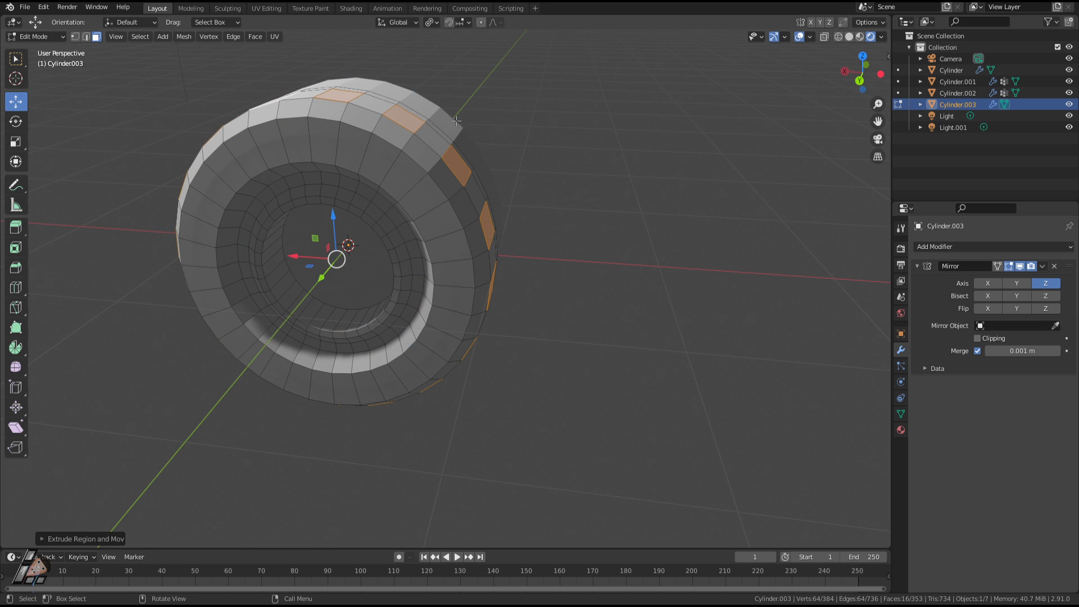
{"action": "left_click", "coordinate": [431, 22]}
{"action": "left_click", "coordinate": [458, 62]}
{"action": "key", "text": "s"}
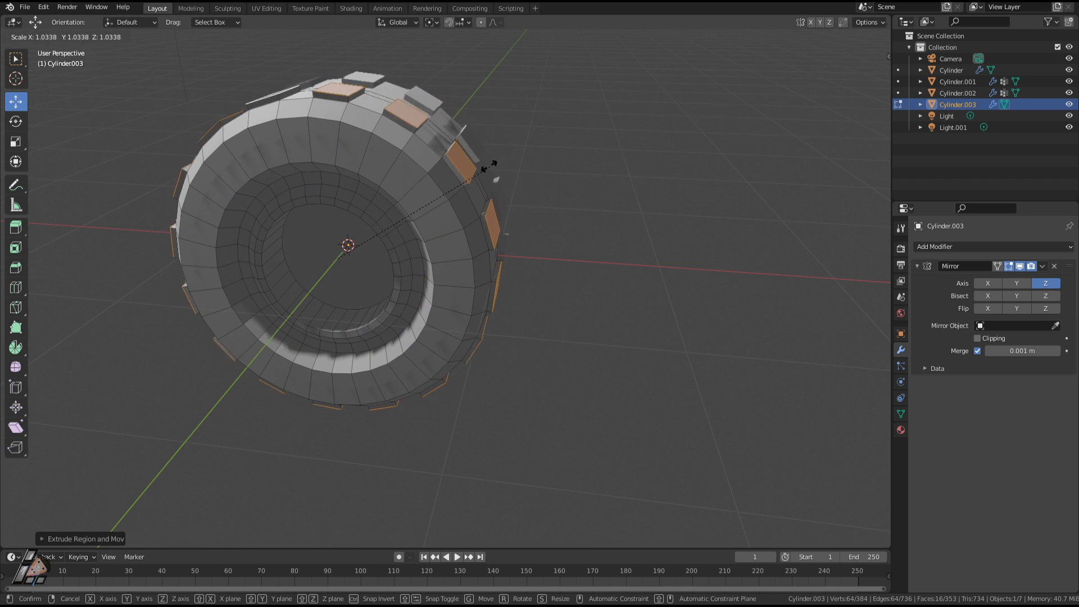
{"action": "right_click", "coordinate": [489, 165]}
Step: Set the pivot point back to Individual Origins, try scaling and extruding the tread faces again, and undo the extrusions
{"action": "left_click", "coordinate": [431, 22]}
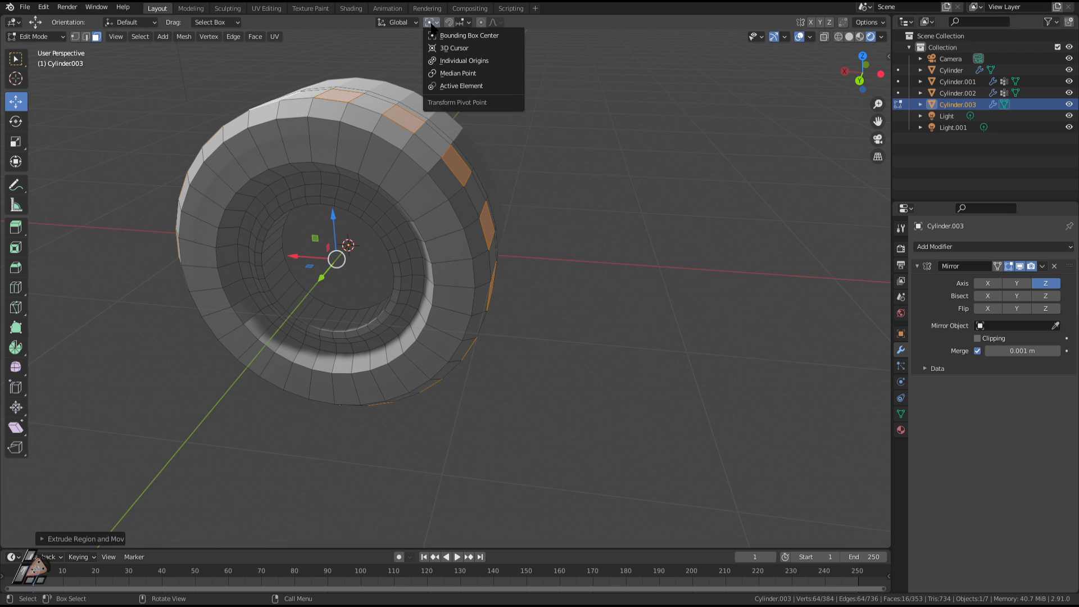
{"action": "left_click", "coordinate": [459, 75]}
{"action": "key", "text": "s"}
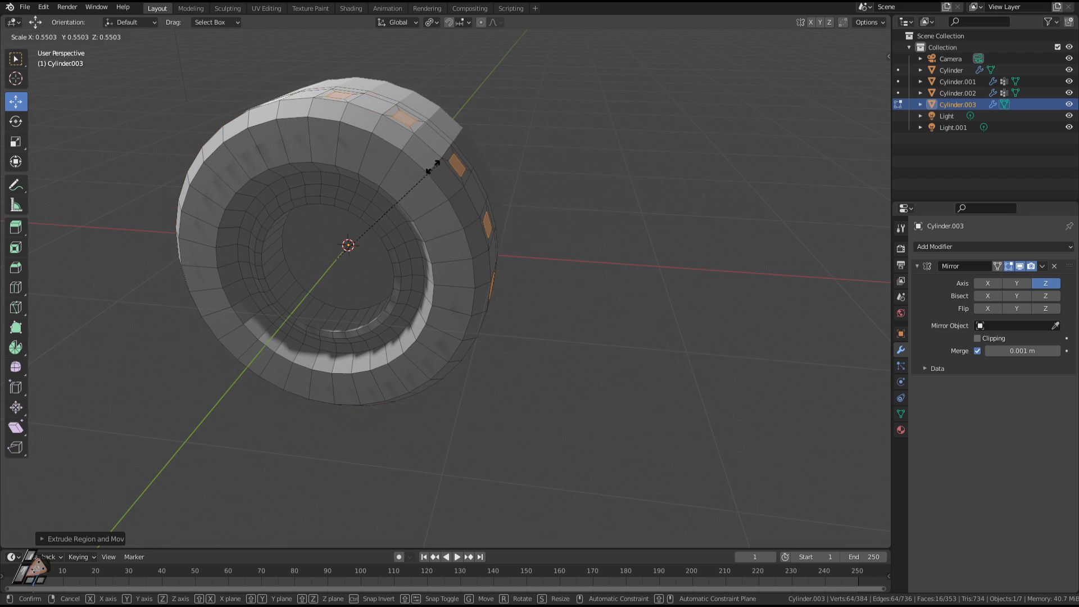
{"action": "right_click", "coordinate": [579, 151]}
{"action": "key", "text": "e"}
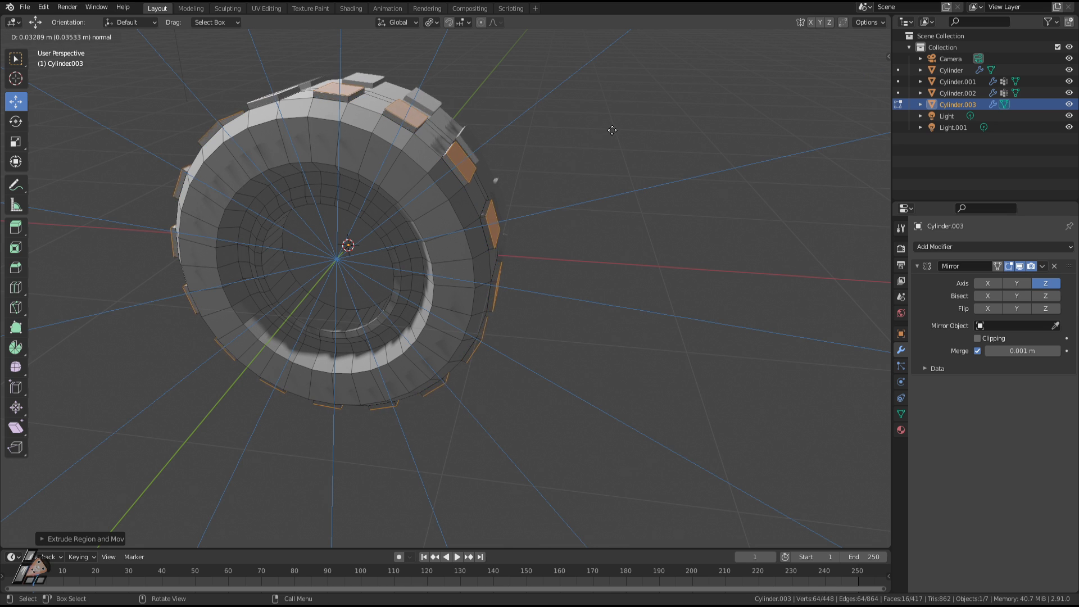
{"action": "right_click", "coordinate": [634, 111]}
{"action": "key", "text": "ctrl+z"}
{"action": "key", "text": "ctrl+z"}
{"action": "key", "text": "ctrl+z"}
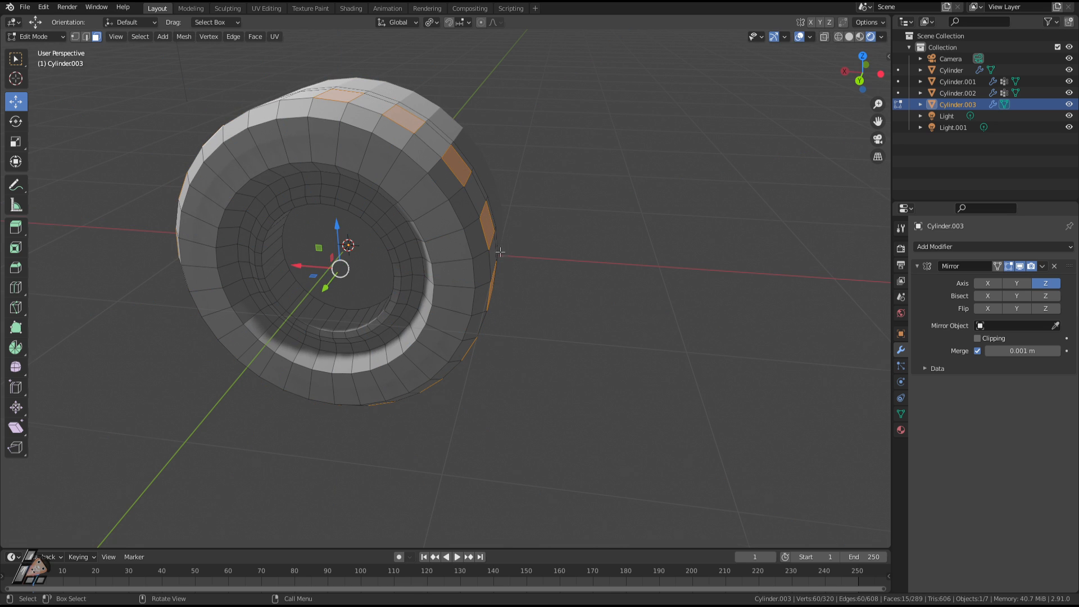
Step: Step back through the earlier tread face selections, and restore the full selection of alternating faces
{"action": "middle_click_drag", "start_coordinate": [501, 251], "coordinate": [448, 272]}
{"action": "key", "text": "ctrl+z"}
{"action": "key", "text": "ctrl+z"}
{"action": "key", "text": "ctrl+z"}
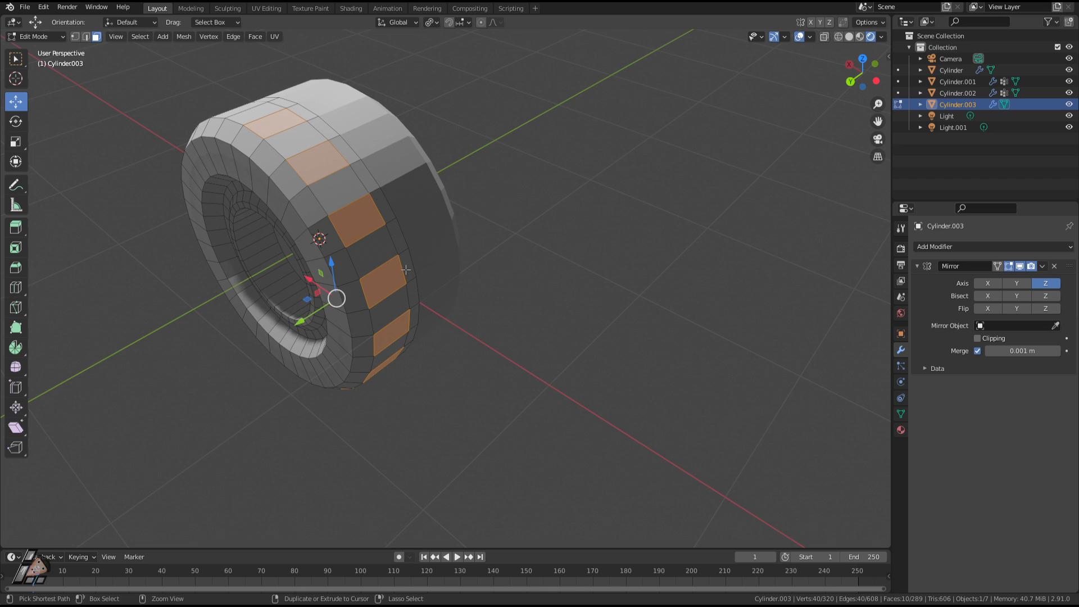
{"action": "key", "text": "ctrl+z"}
{"action": "key", "text": "ctrl+z"}
{"action": "key", "text": "ctrl+z"}
{"action": "key", "text": "ctrl+z"}
{"action": "key", "text": "ctrl+z"}
{"action": "key", "text": "ctrl+z"}
{"action": "middle_click_drag", "start_coordinate": [413, 297], "coordinate": [409, 271]}
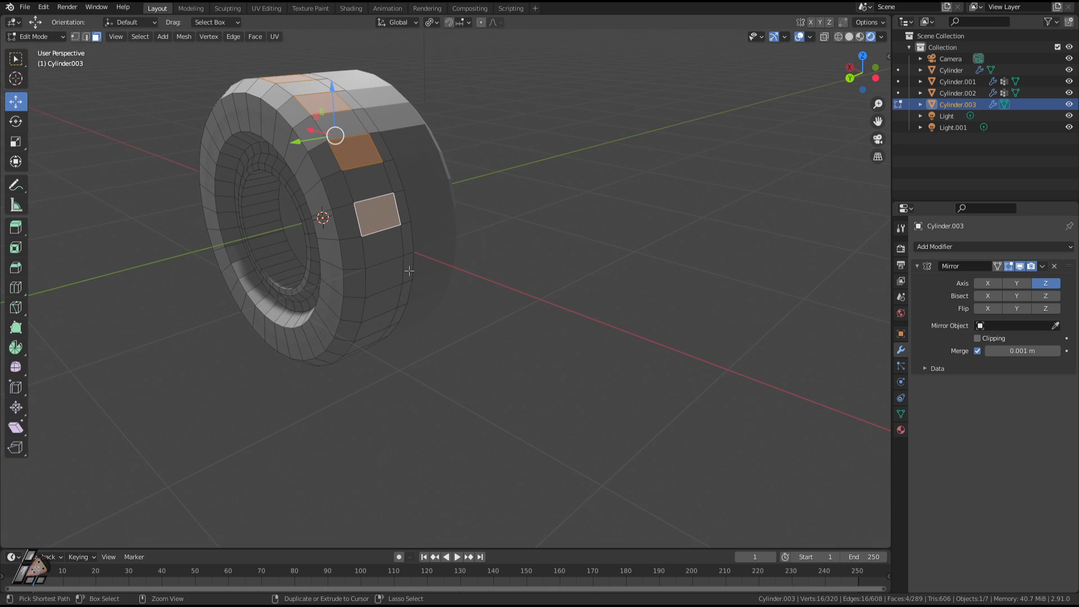
{"action": "key", "text": "ctrl+shift+z"}
{"action": "key", "text": "ctrl+shift+z"}
{"action": "key", "text": "ctrl+shift+z"}
{"action": "key", "text": "ctrl+shift+z"}
{"action": "key", "text": "ctrl+shift+z"}
{"action": "key", "text": "ctrl+shift+z"}
{"action": "key", "text": "ctrl+shift+z"}
{"action": "key", "text": "ctrl+shift+z"}
{"action": "key", "text": "ctrl+shift+z"}
{"action": "key", "text": "ctrl+shift+z"}
{"action": "key", "text": "ctrl+shift+z"}
{"action": "key", "text": "ctrl+shift+z"}
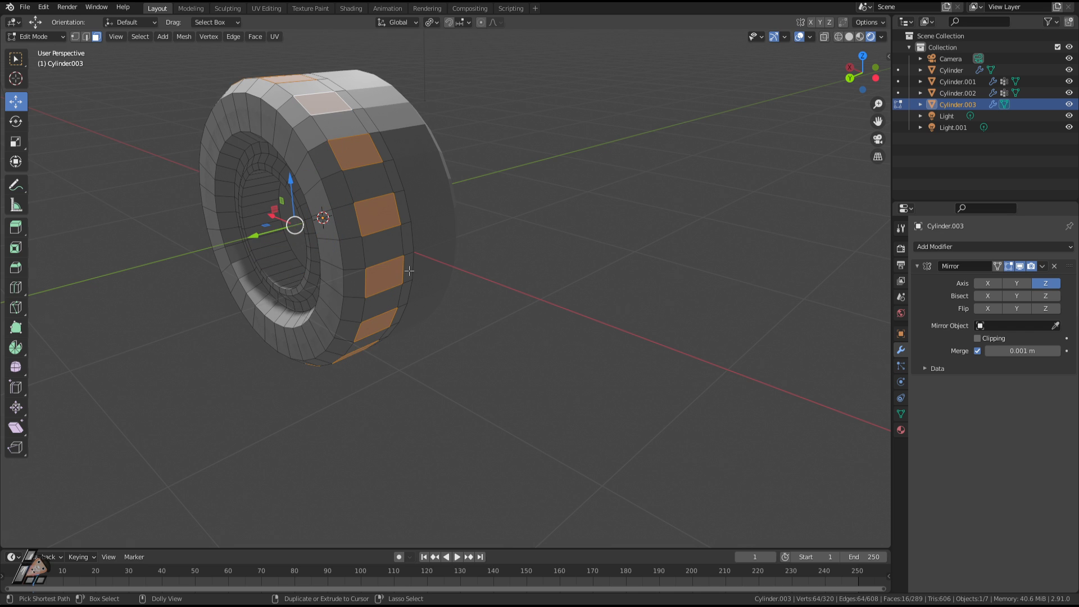
Step: Extrude the alternating tread faces along their normals by about 0.05, and scale each top face to about 0.82
{"action": "middle_click_drag", "start_coordinate": [409, 271], "coordinate": [369, 219]}
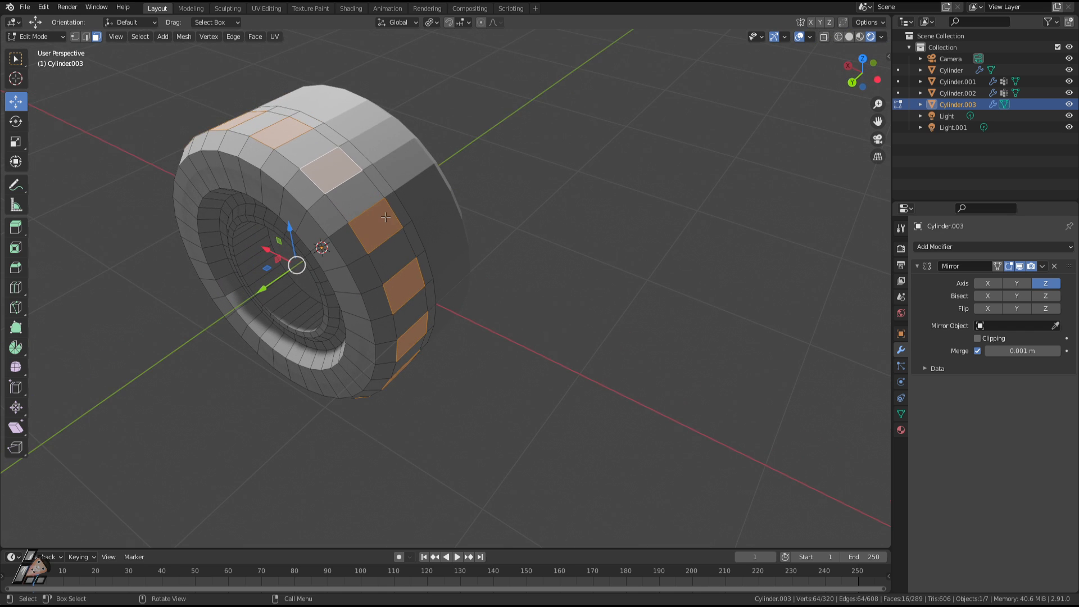
{"action": "key", "text": "alt+e"}
{"action": "left_click", "coordinate": [385, 219]}
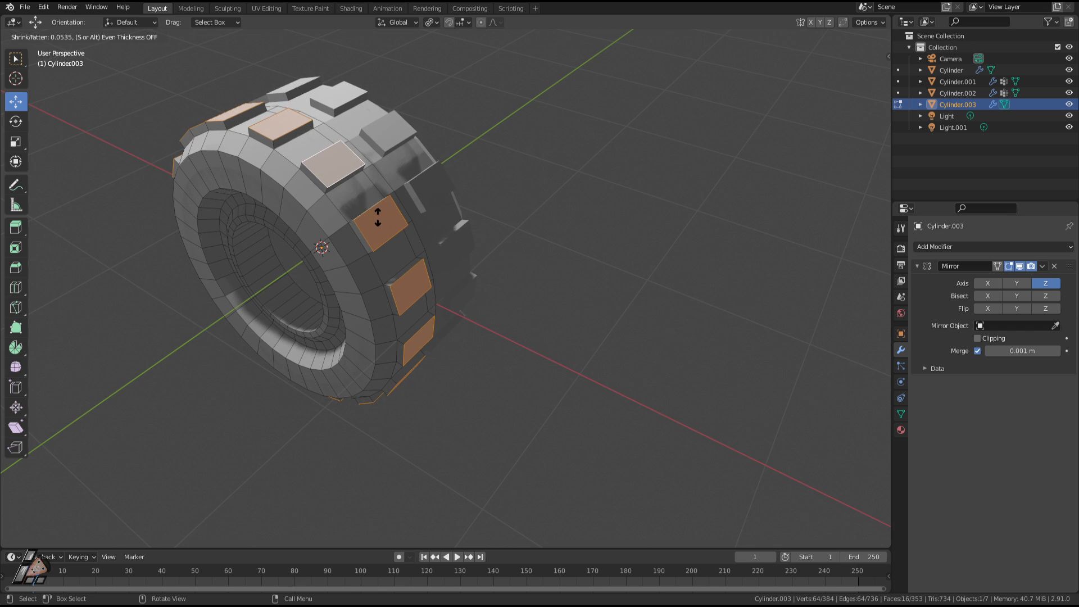
{"action": "left_click", "coordinate": [380, 218]}
{"action": "middle_click_drag", "start_coordinate": [379, 218], "coordinate": [382, 192]}
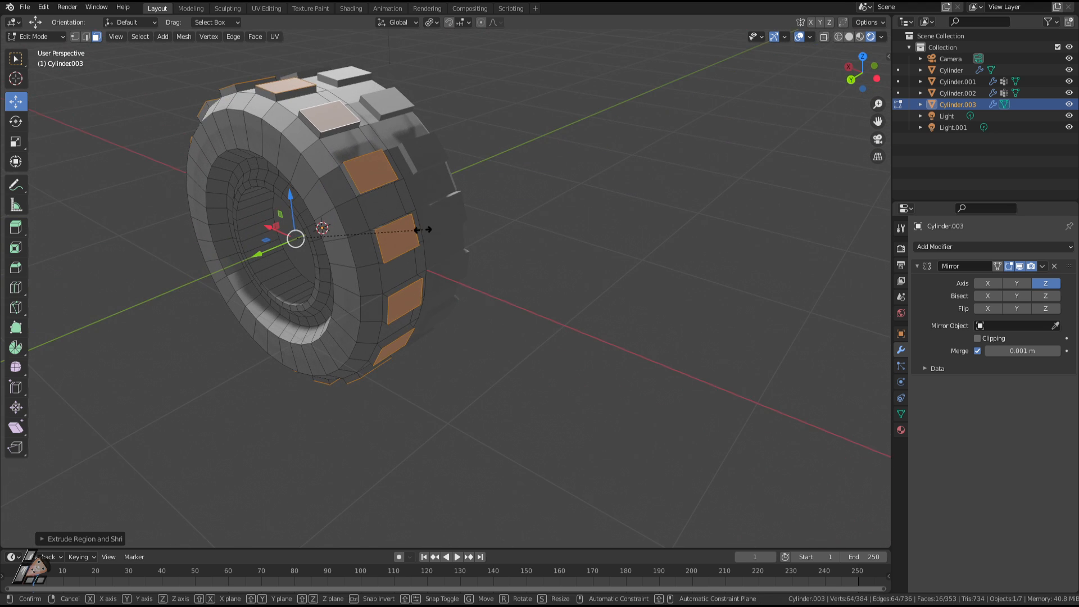
{"action": "key", "text": "s"}
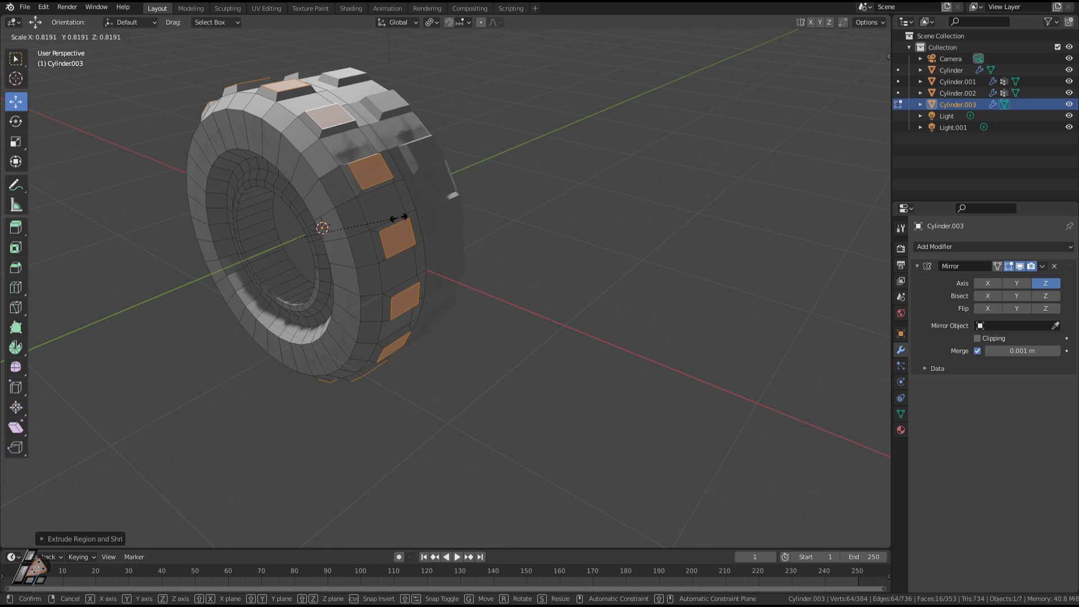
{"action": "left_click", "coordinate": [400, 218]}
Step: Narrow the tread lug tops by scaling them along the global Y axis to about 0.76
{"action": "middle_click_drag", "start_coordinate": [393, 219], "coordinate": [343, 200]}
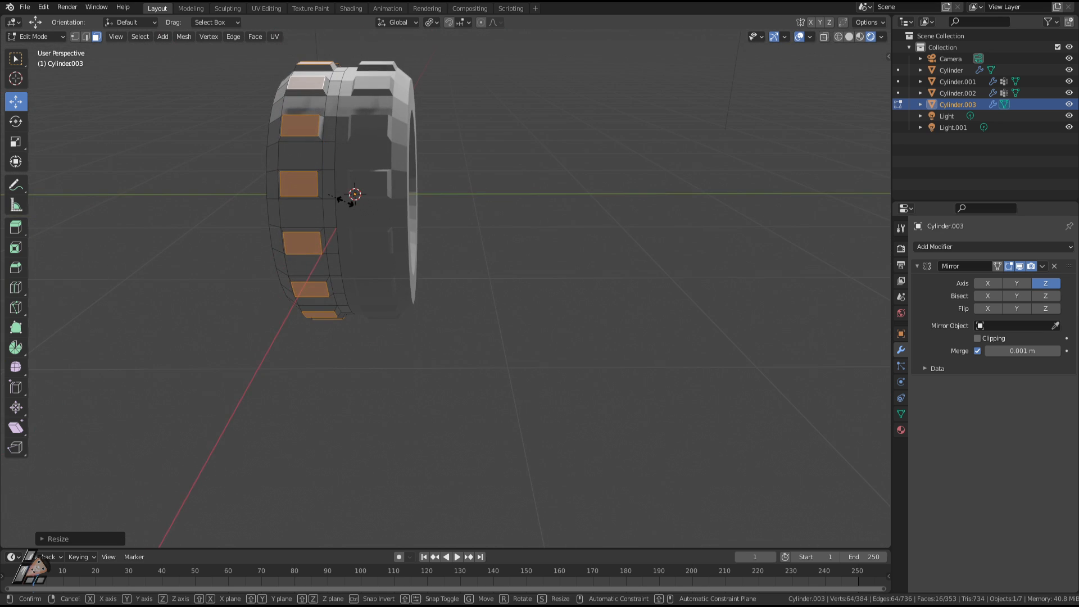
{"action": "key", "text": "x"}
{"action": "key", "text": "y"}
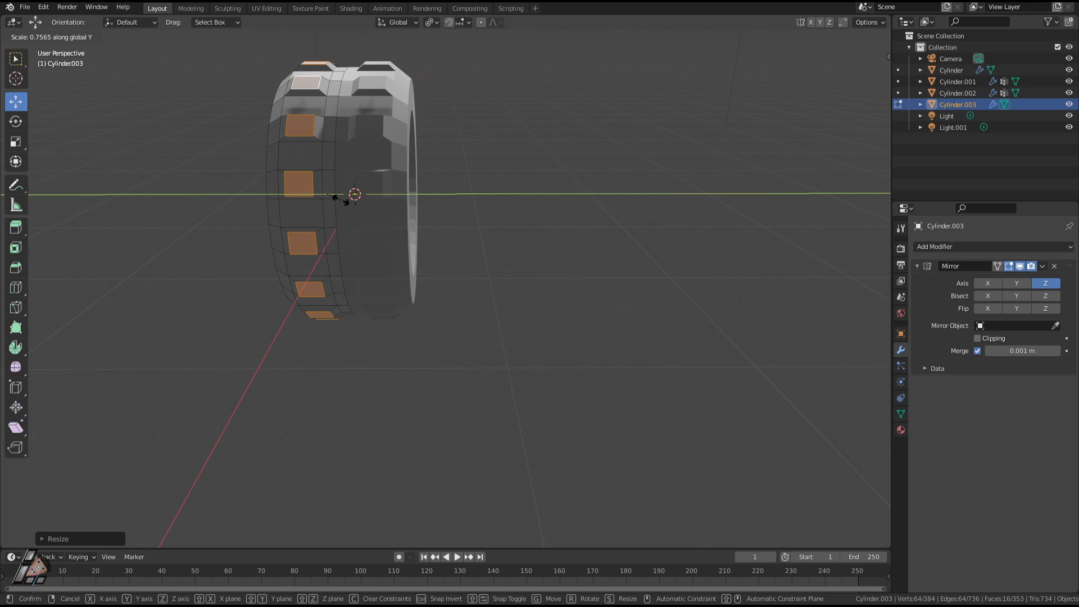
{"action": "left_click", "coordinate": [344, 199]}
Step: Return to Object Mode and add a new material to the wheel
{"action": "middle_click_drag", "start_coordinate": [344, 198], "coordinate": [412, 236]}
{"action": "key", "text": "Tab"}
{"action": "key", "text": "Tab"}
{"action": "middle_click_drag", "start_coordinate": [334, 264], "coordinate": [354, 219]}
{"action": "key", "text": "Tab"}
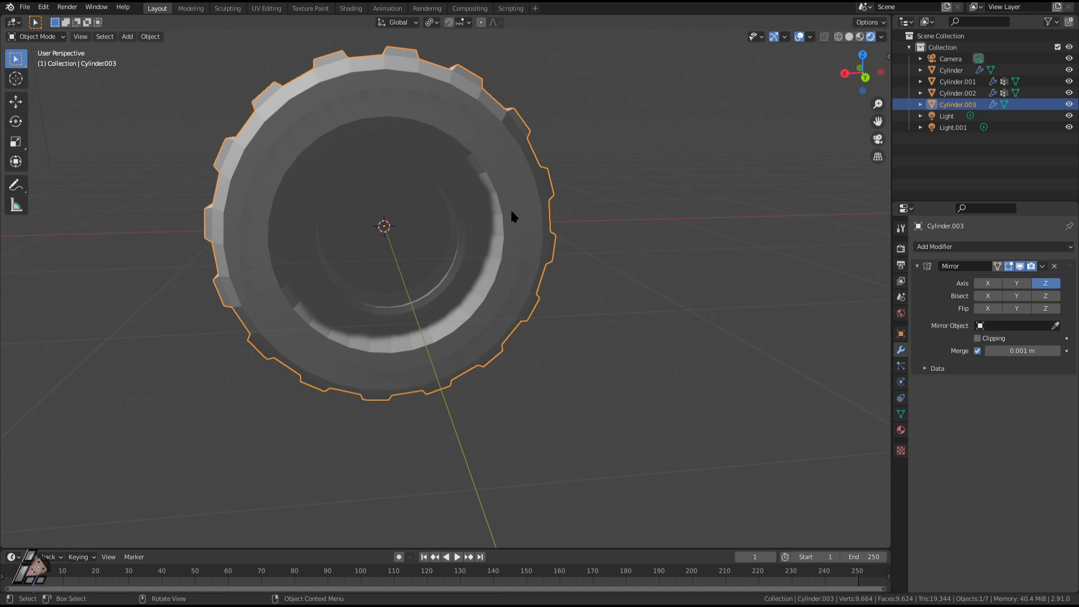
{"action": "left_click", "coordinate": [902, 431]}
{"action": "left_click", "coordinate": [977, 293]}
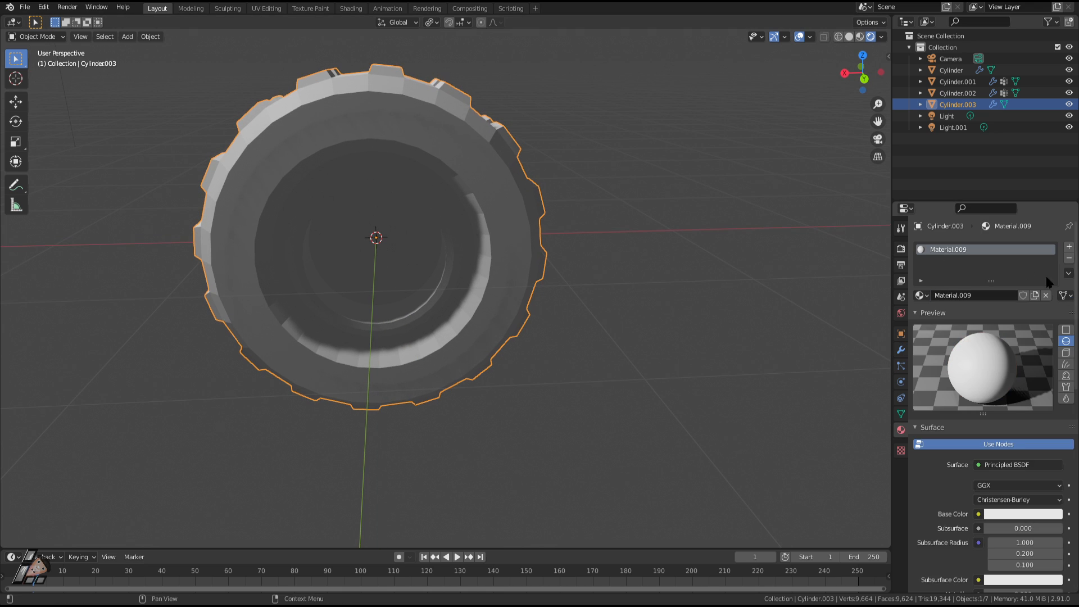
Step: Clear the face selection, and examine the treaded wheel from several sides in Edit Mode and Object Mode
{"action": "key", "text": "Tab"}
{"action": "middle_click_drag", "start_coordinate": [624, 262], "coordinate": [571, 340]}
{"action": "key", "text": "alt+a"}
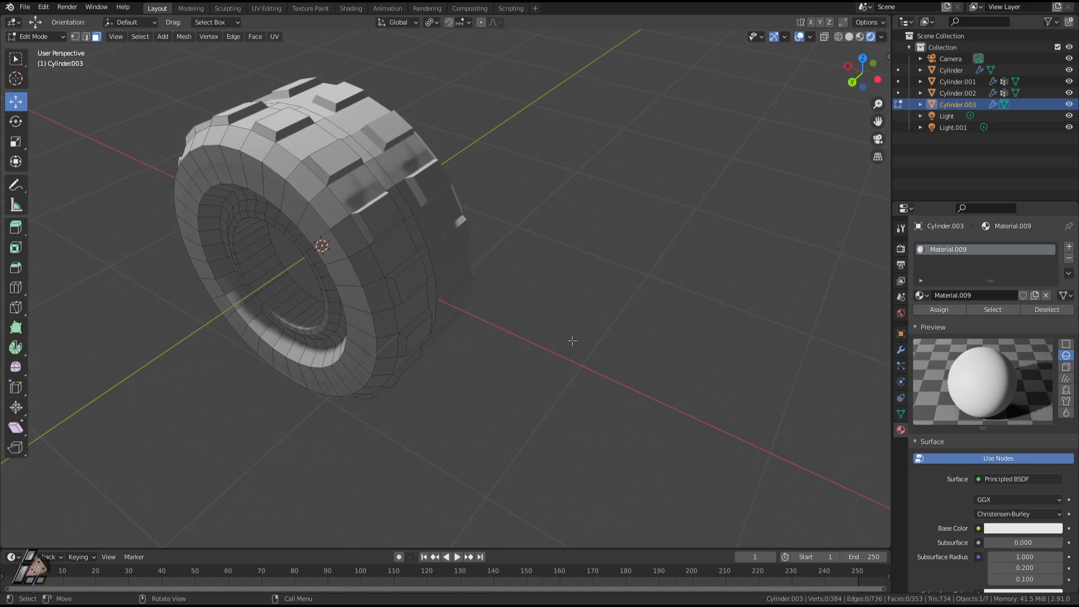
{"action": "key", "text": "Tab"}
{"action": "key", "text": "Tab"}
{"action": "middle_click_drag", "start_coordinate": [388, 278], "coordinate": [865, 348]}
{"action": "left_click", "coordinate": [901, 415]}
{"action": "middle_click_drag", "start_coordinate": [506, 315], "coordinate": [821, 357]}
{"action": "middle_click_drag", "start_coordinate": [609, 316], "coordinate": [640, 326]}
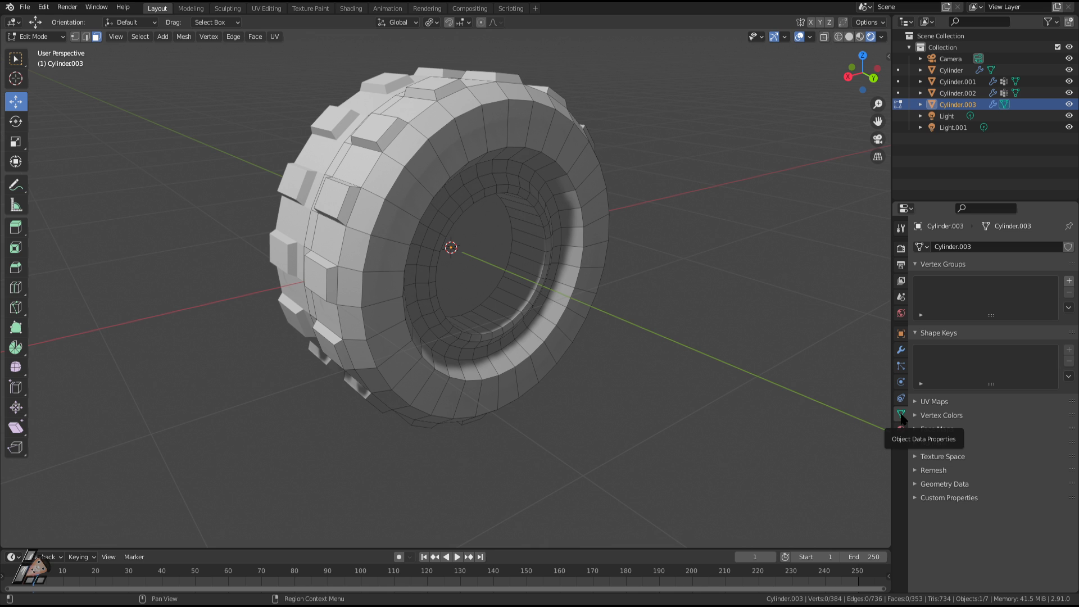
{"action": "middle_click_drag", "start_coordinate": [647, 321], "coordinate": [450, 223]}
{"action": "key", "text": "Tab"}
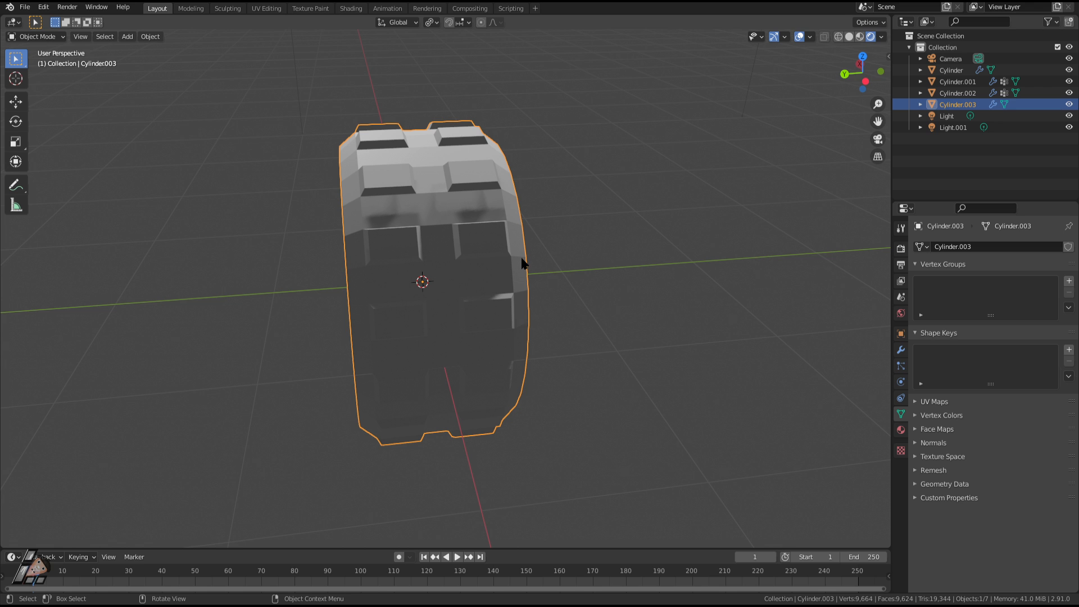
{"action": "middle_click_drag", "start_coordinate": [523, 262], "coordinate": [671, 313]}
{"action": "scroll", "coordinate": [669, 309], "scroll_direction": "down", "scroll_amount": 2}
{"action": "middle_click_drag", "start_coordinate": [461, 288], "coordinate": [605, 243]}
Step: Select the round hub face at the wheel's center, try to move it, and cancel the move
{"action": "key", "text": "Tab"}
{"action": "left_click", "coordinate": [439, 291]}
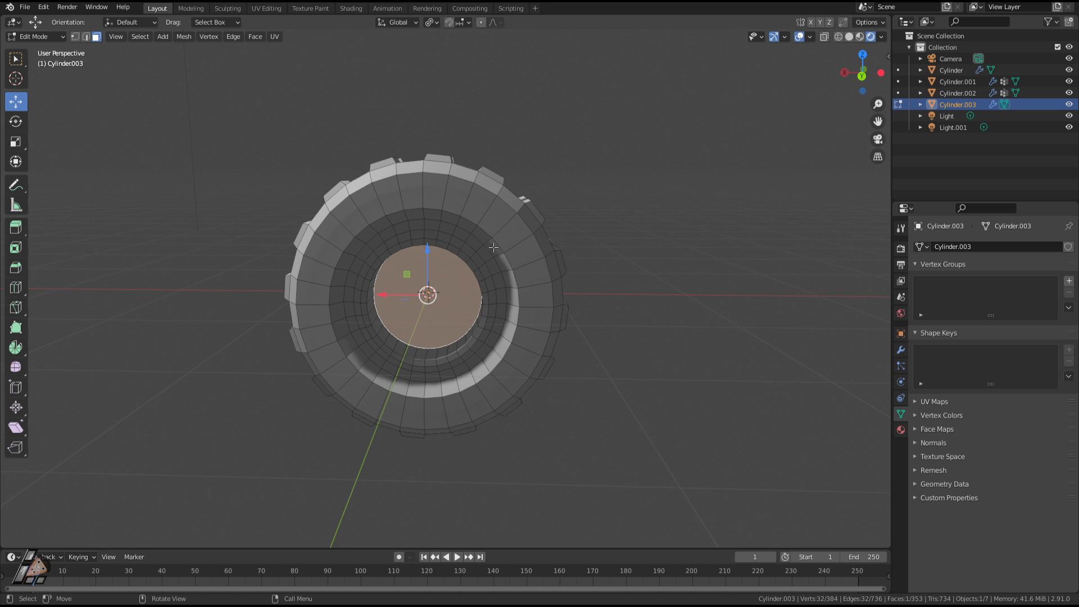
{"action": "middle_click_drag", "start_coordinate": [537, 289], "coordinate": [567, 282]}
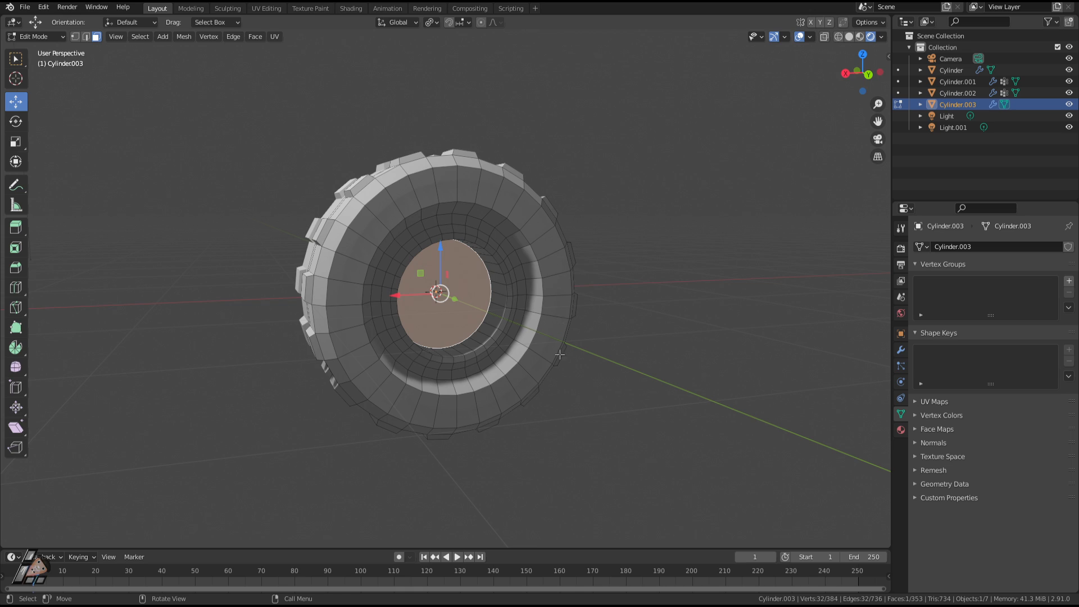
{"action": "middle_click_drag", "start_coordinate": [561, 354], "coordinate": [574, 377]}
{"action": "key", "text": "e"}
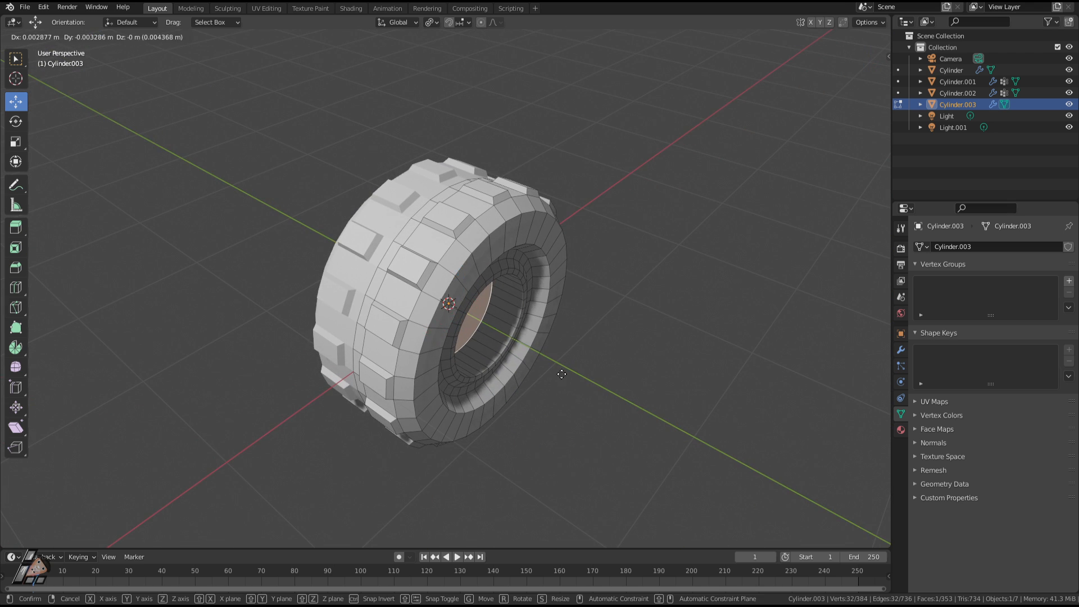
{"action": "right_click", "coordinate": [636, 417]}
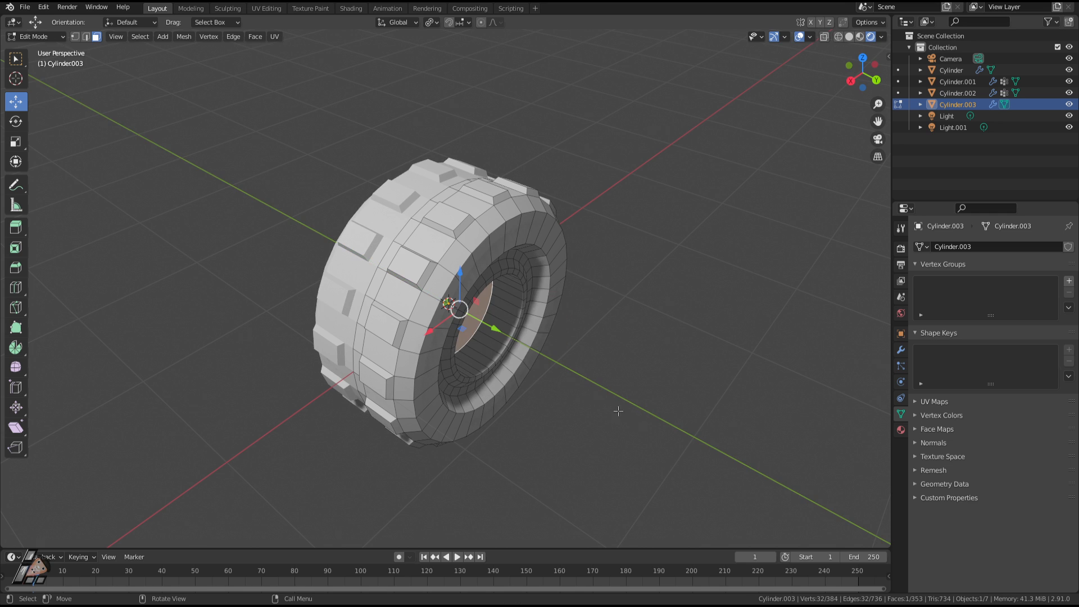
Step: Return to Object Mode and darken the wheel material's base color to dark grey
{"action": "key", "text": "Tab"}
{"action": "middle_click_drag", "start_coordinate": [619, 410], "coordinate": [426, 374]}
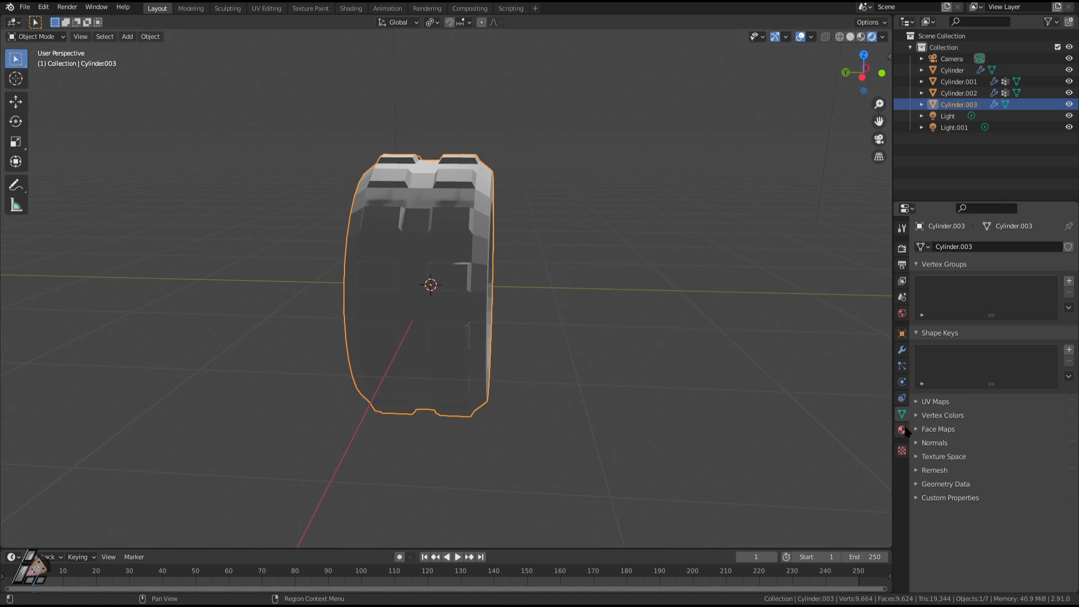
{"action": "left_click", "coordinate": [901, 430]}
{"action": "left_click", "coordinate": [1019, 515]}
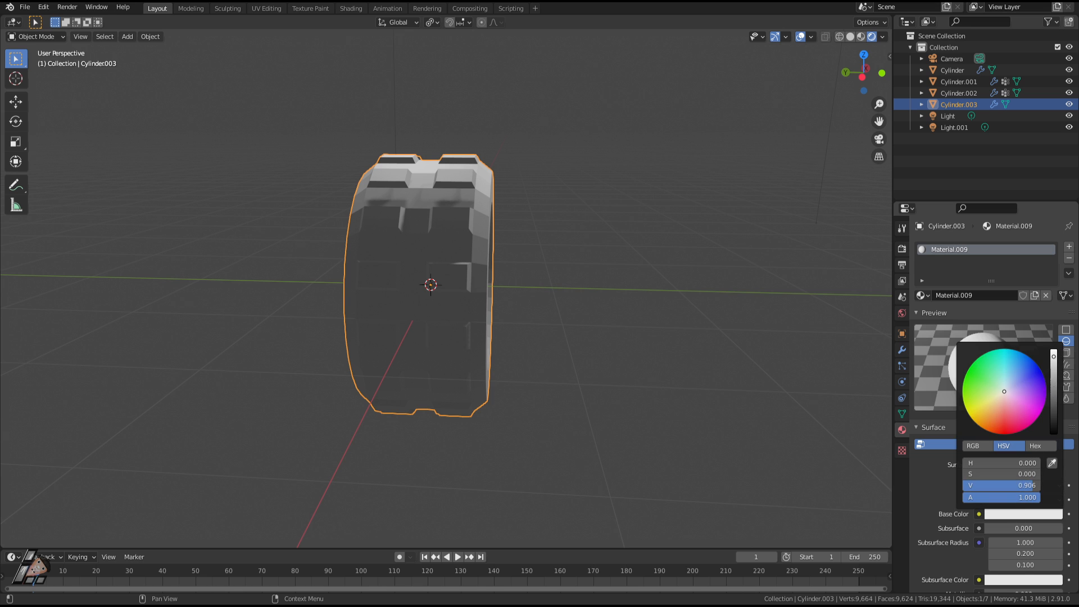
{"action": "left_click_drag", "start_coordinate": [1054, 356], "coordinate": [1054, 417]}
{"action": "middle_click_drag", "start_coordinate": [461, 329], "coordinate": [698, 411]}
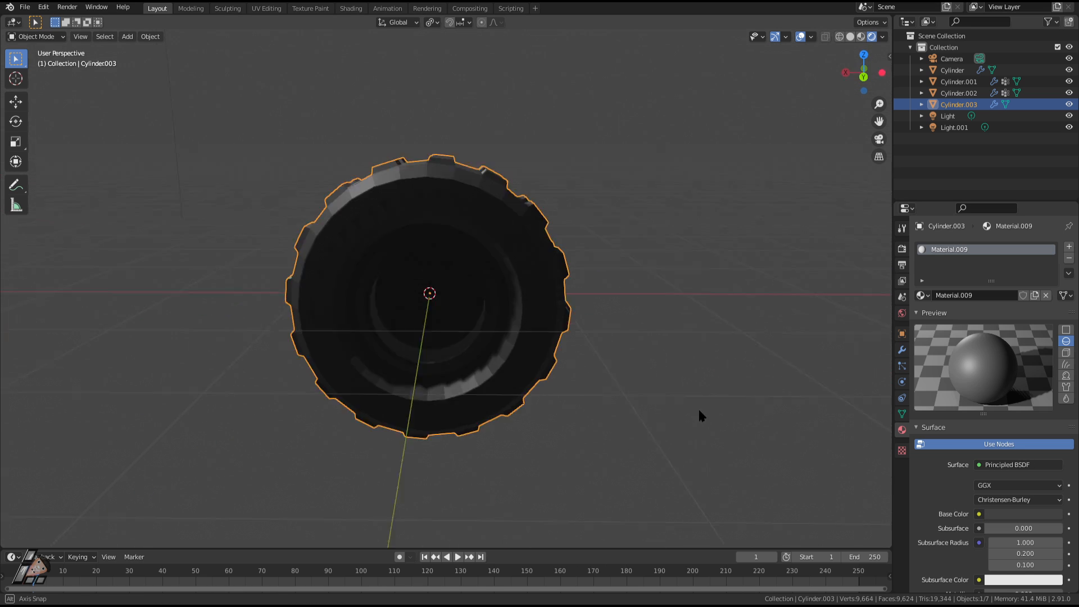
Step: Expand the hub face selection by one ring and try switching the material's surface to Emission
{"action": "key", "text": "Tab"}
{"action": "middle_click_drag", "start_coordinate": [634, 390], "coordinate": [552, 300]}
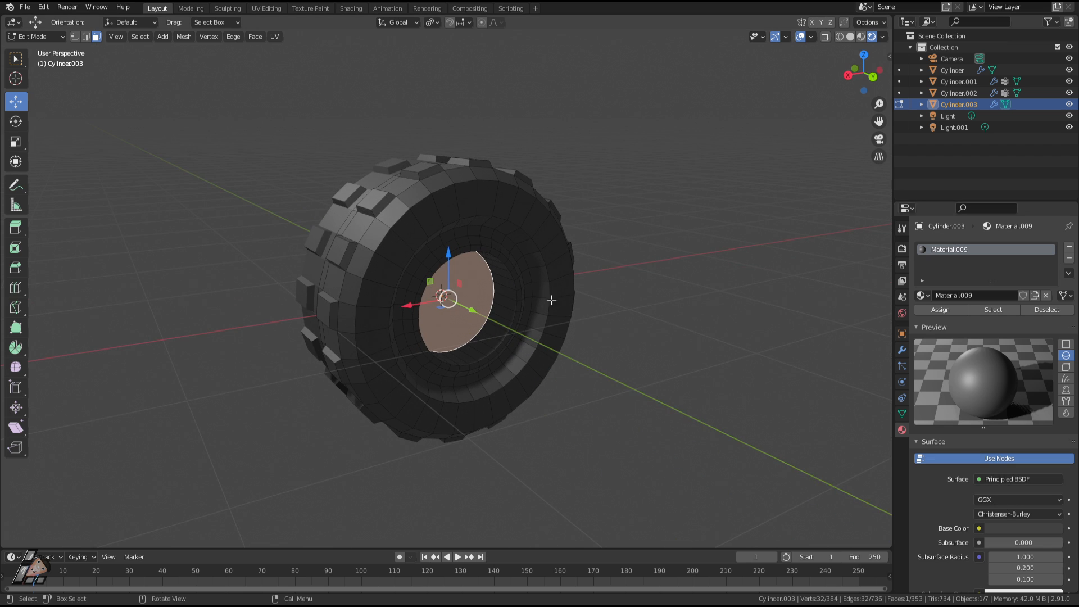
{"action": "key", "text": "ctrl+KP_Add"}
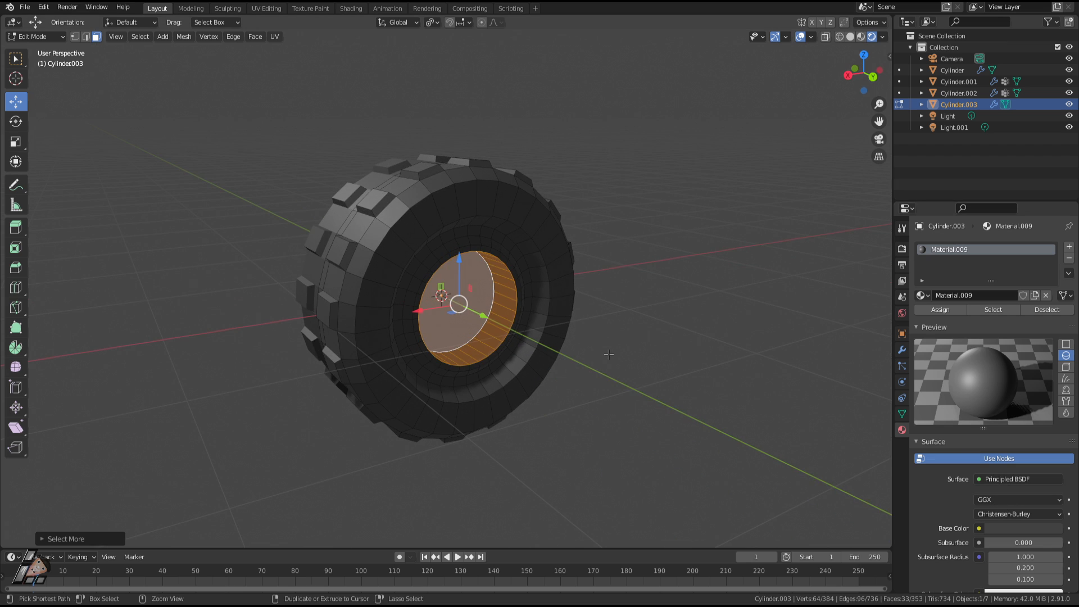
{"action": "scroll", "coordinate": [1009, 537], "scroll_direction": "down", "scroll_amount": 3}
{"action": "scroll", "coordinate": [1009, 537], "scroll_direction": "down", "scroll_amount": 3}
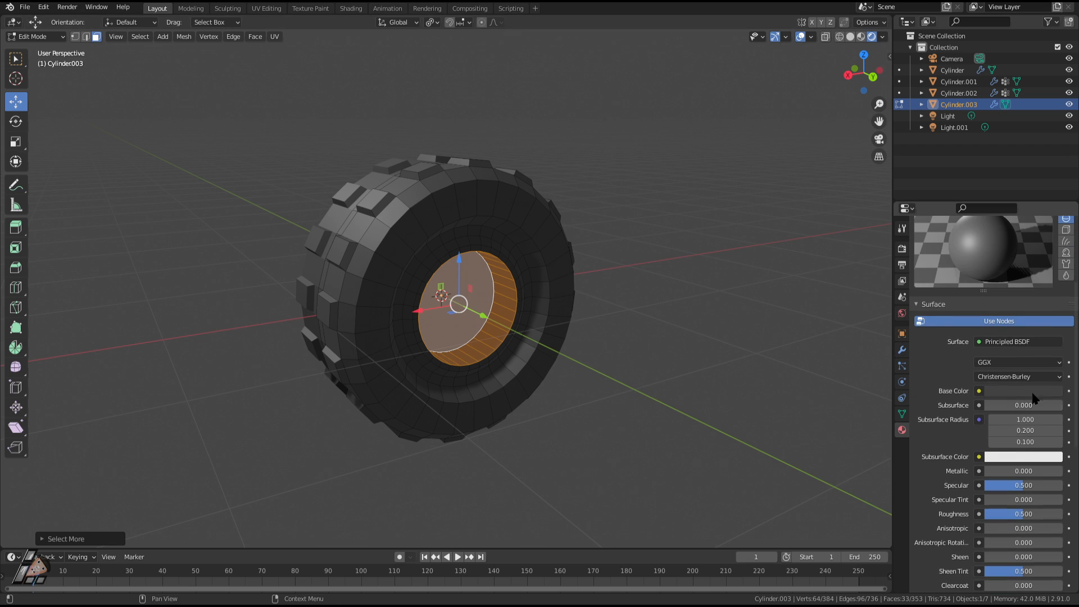
{"action": "left_click", "coordinate": [1003, 342]}
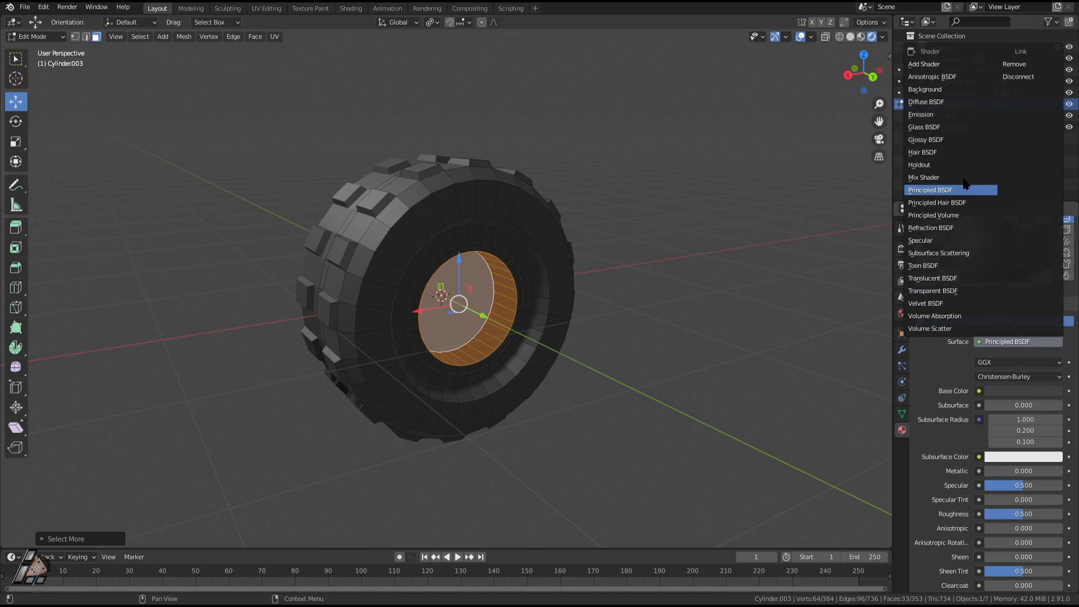
{"action": "left_click", "coordinate": [938, 116]}
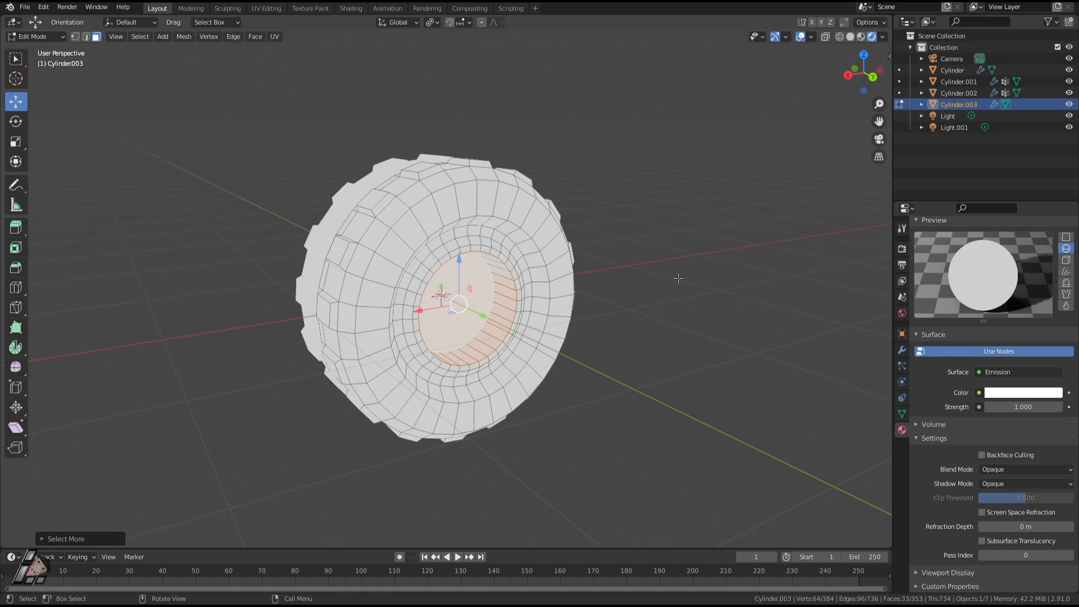
Step: Clear the face selection, inspect the wheel, and undo back through the Emission surface change
{"action": "key", "text": "alt+a"}
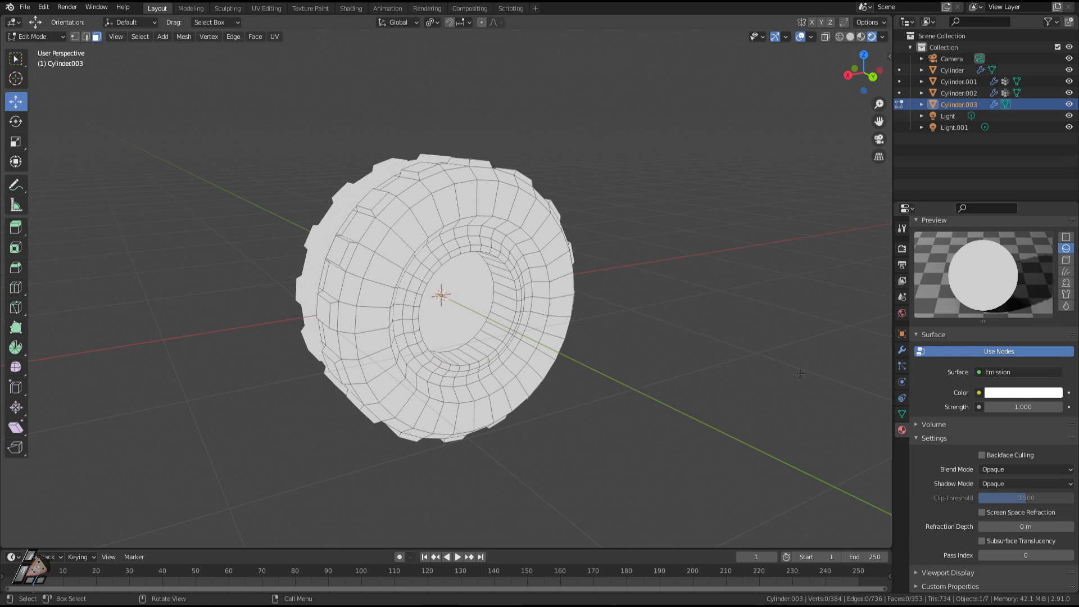
{"action": "middle_click_drag", "start_coordinate": [798, 374], "coordinate": [775, 394]}
{"action": "scroll", "coordinate": [922, 360], "scroll_direction": "up", "scroll_amount": 1}
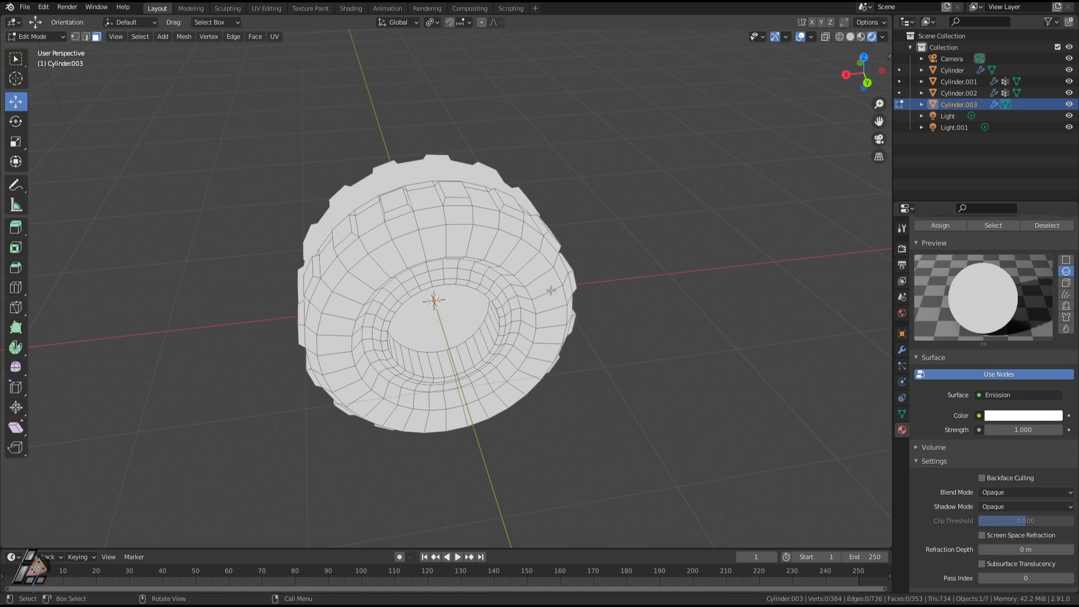
{"action": "key", "text": "ctrl+z"}
{"action": "key", "text": "ctrl+z"}
{"action": "key", "text": "ctrl+z"}
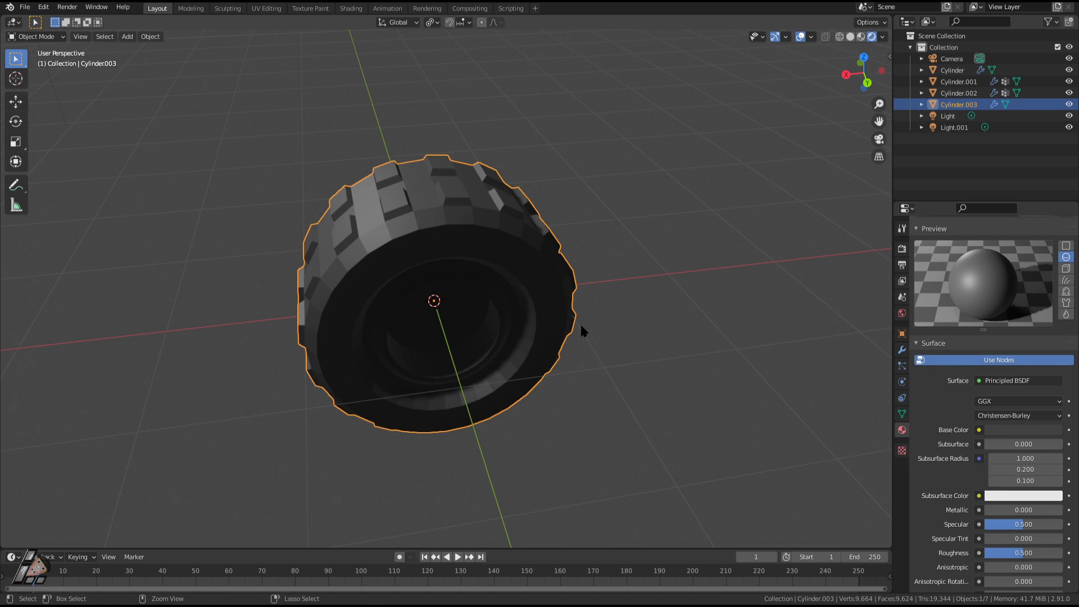
{"action": "middle_click_drag", "start_coordinate": [671, 364], "coordinate": [677, 326]}
{"action": "key", "text": "Tab"}
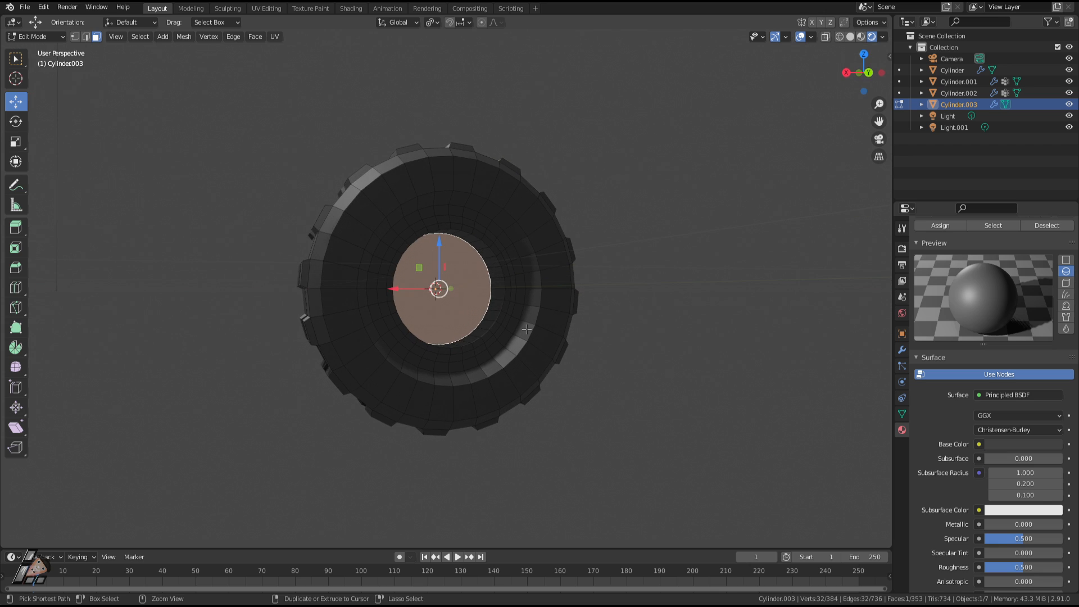
{"action": "key", "text": "ctrl+KP_Add"}
{"action": "key", "text": "ctrl+KP_Add"}
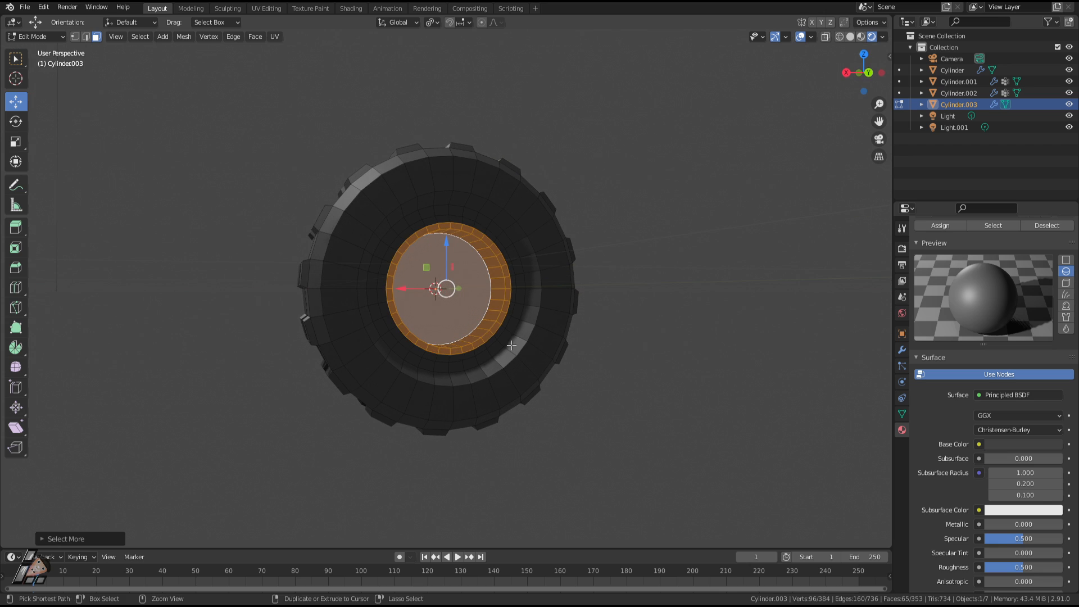
{"action": "left_click", "coordinate": [649, 410]}
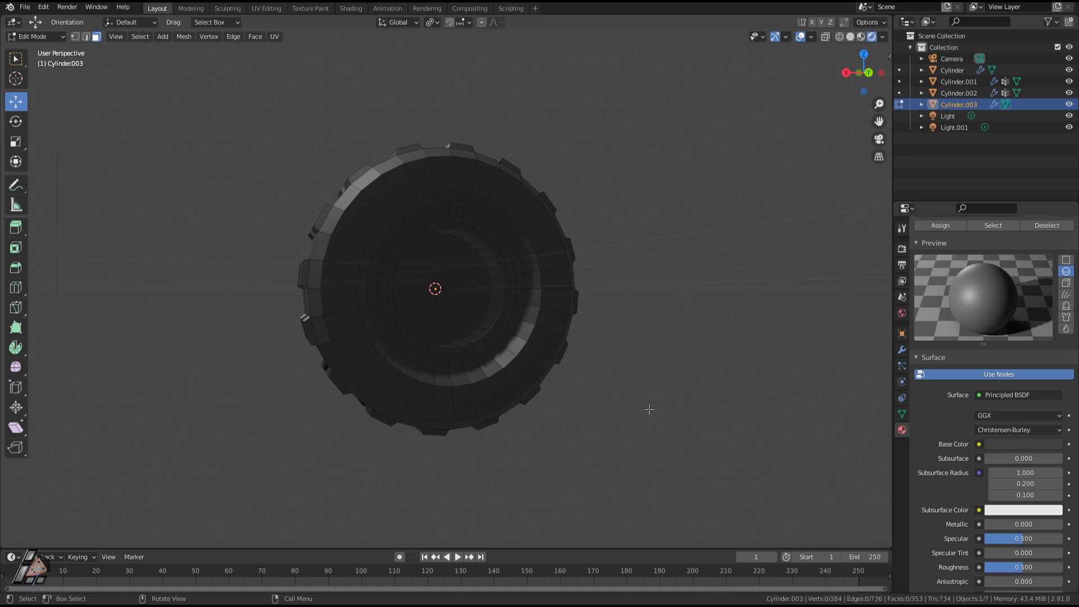
{"action": "left_click", "coordinate": [453, 301]}
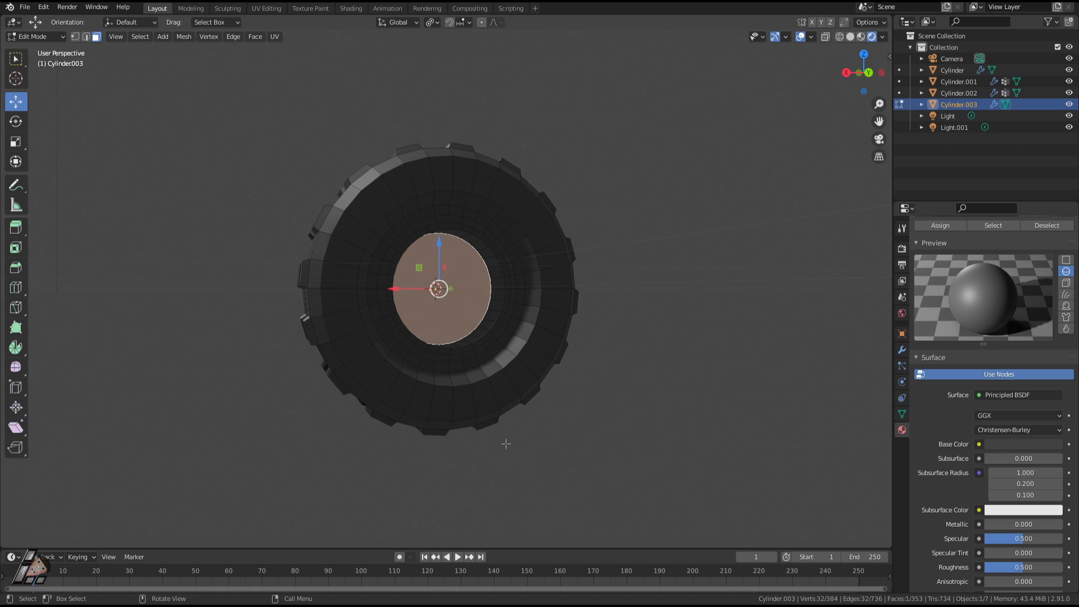
{"action": "left_click", "coordinate": [533, 427]}
{"action": "middle_click_drag", "start_coordinate": [572, 383], "coordinate": [549, 397]}
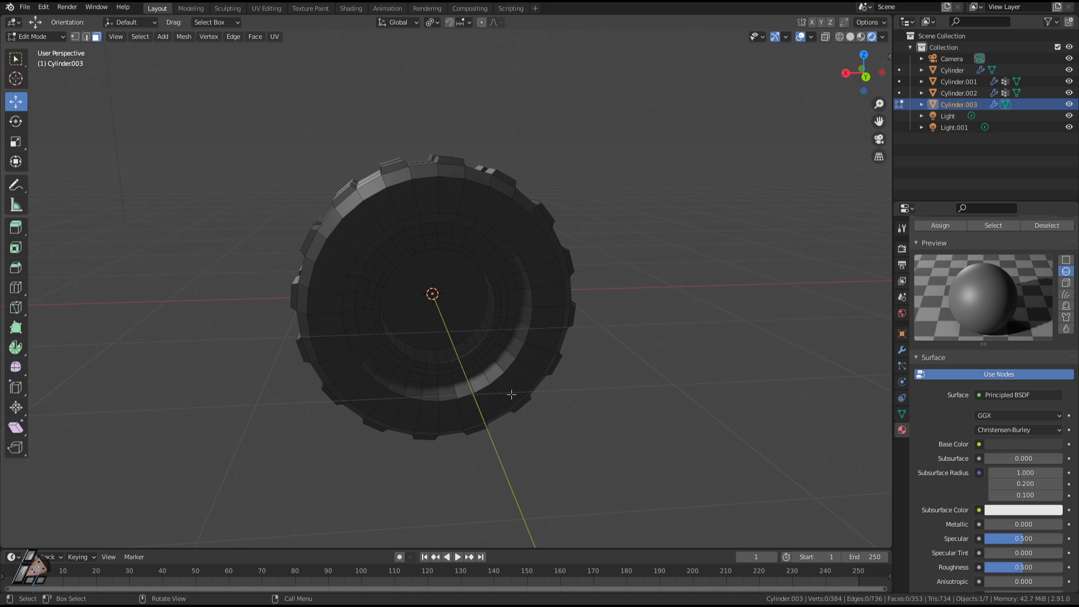
Step: Select the round hub face plus two surrounding rings of faces, and assign them a new material in a second slot
{"action": "middle_click_drag", "start_coordinate": [400, 423], "coordinate": [456, 389]}
{"action": "left_click", "coordinate": [442, 301]}
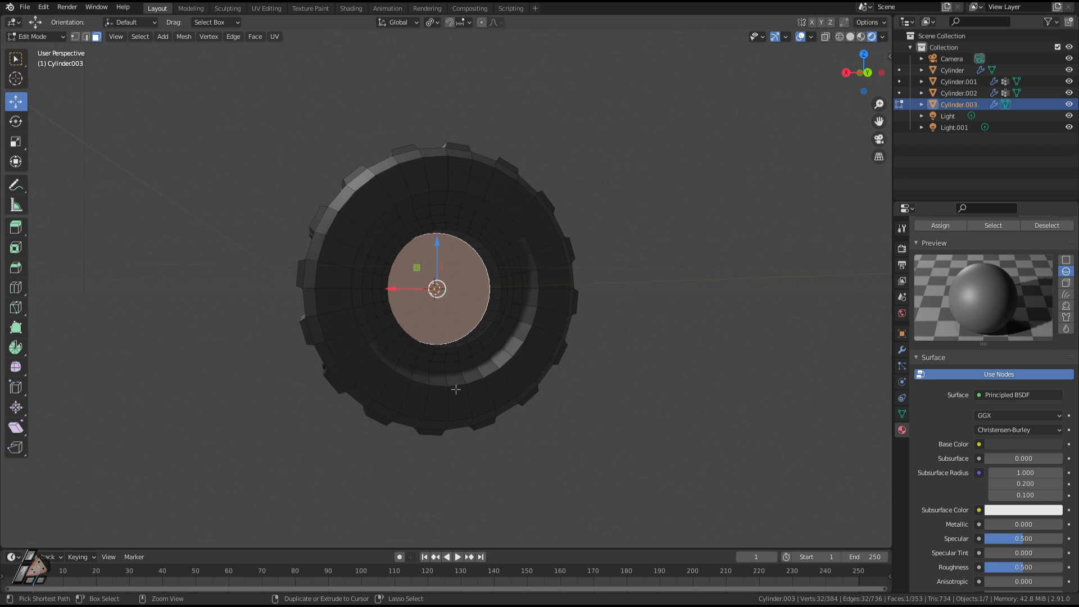
{"action": "key", "text": "ctrl+KP_Add"}
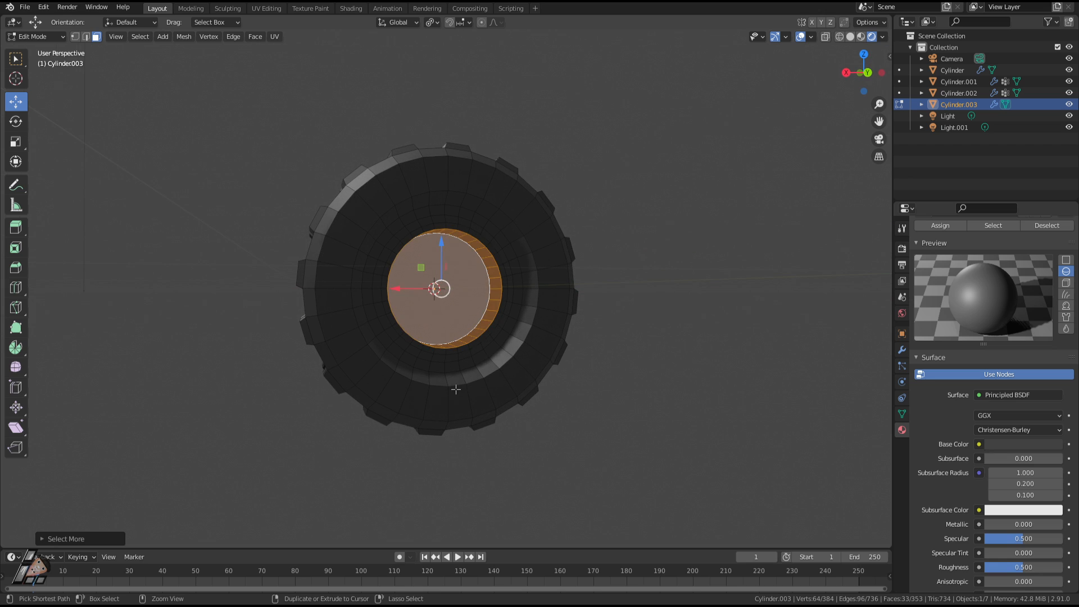
{"action": "key", "text": "ctrl+KP_Add"}
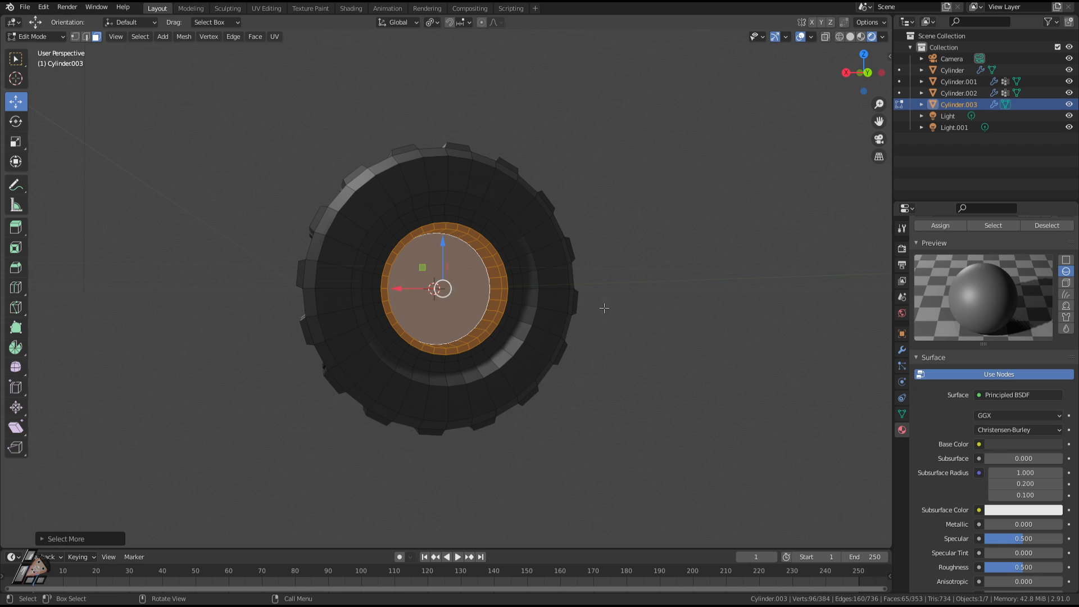
{"action": "left_click", "coordinate": [1021, 445]}
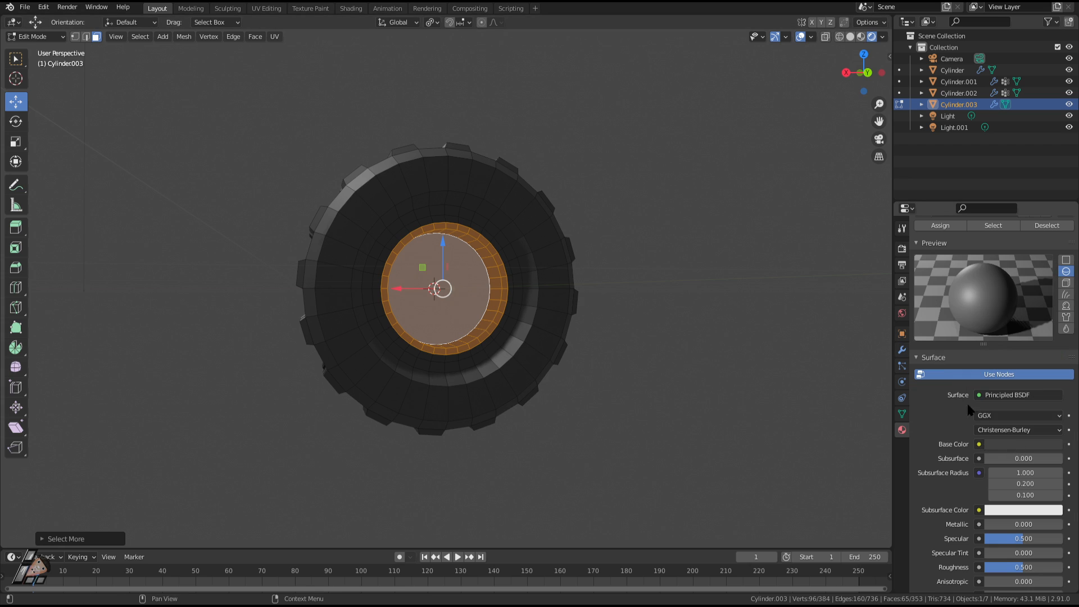
{"action": "scroll", "coordinate": [978, 298], "scroll_direction": "up", "scroll_amount": 5}
{"action": "left_click", "coordinate": [1070, 247]}
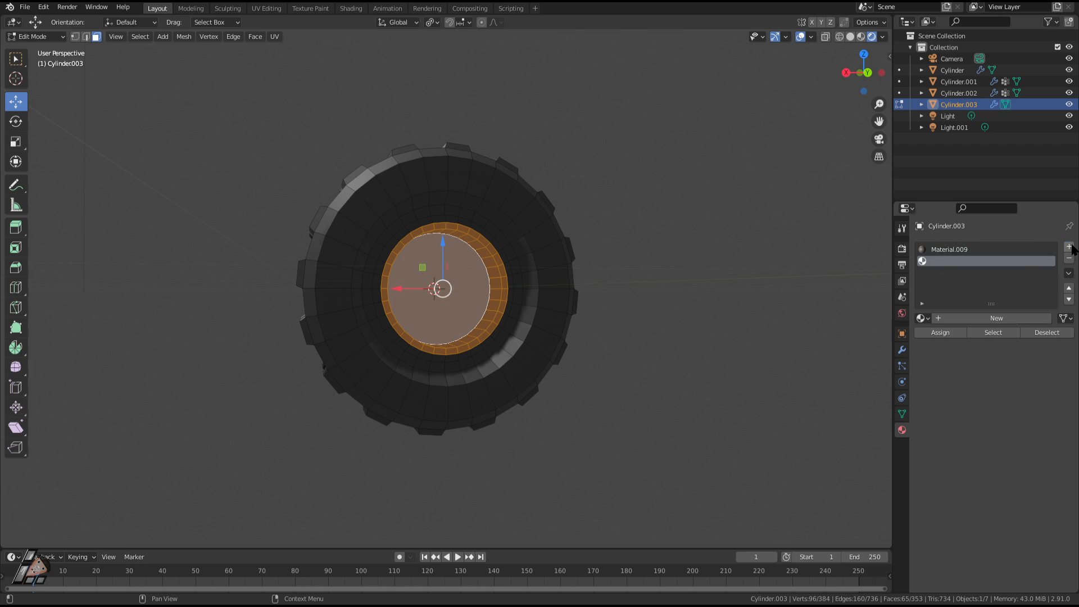
{"action": "left_click", "coordinate": [953, 318]}
{"action": "left_click", "coordinate": [945, 333]}
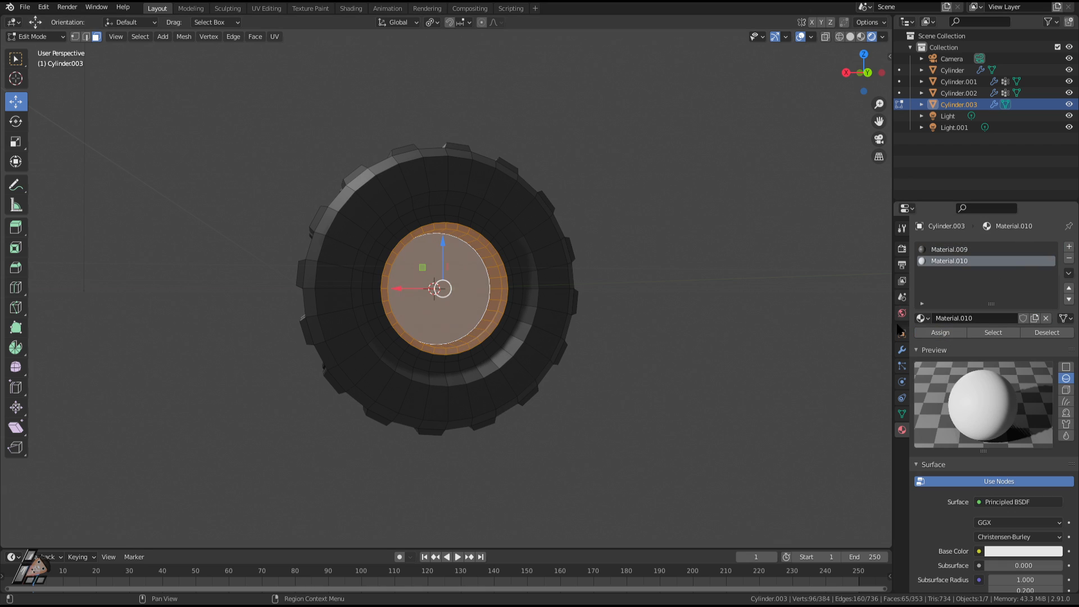
Step: Change the hub material's surface shader to Emission
{"action": "scroll", "coordinate": [1010, 537], "scroll_direction": "down", "scroll_amount": 2}
{"action": "middle_click_drag", "start_coordinate": [479, 459], "coordinate": [480, 490]}
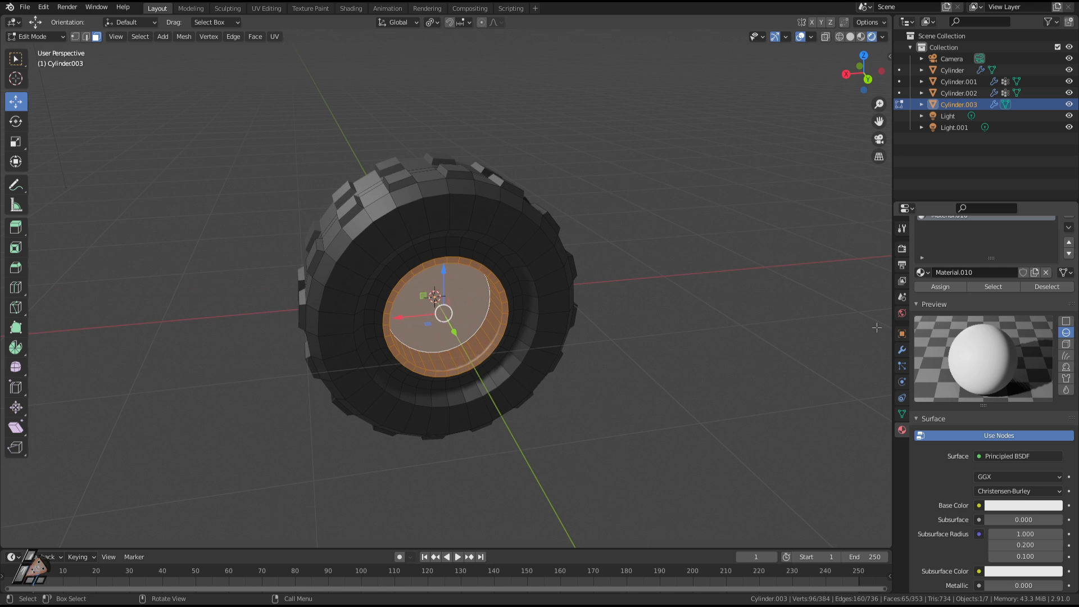
{"action": "scroll", "coordinate": [888, 398], "scroll_direction": "up", "scroll_amount": 5}
{"action": "scroll", "coordinate": [605, 391], "scroll_direction": "down", "scroll_amount": 2}
{"action": "middle_click_drag", "start_coordinate": [605, 390], "coordinate": [543, 371]}
{"action": "middle_click_drag", "start_coordinate": [429, 262], "coordinate": [542, 301]}
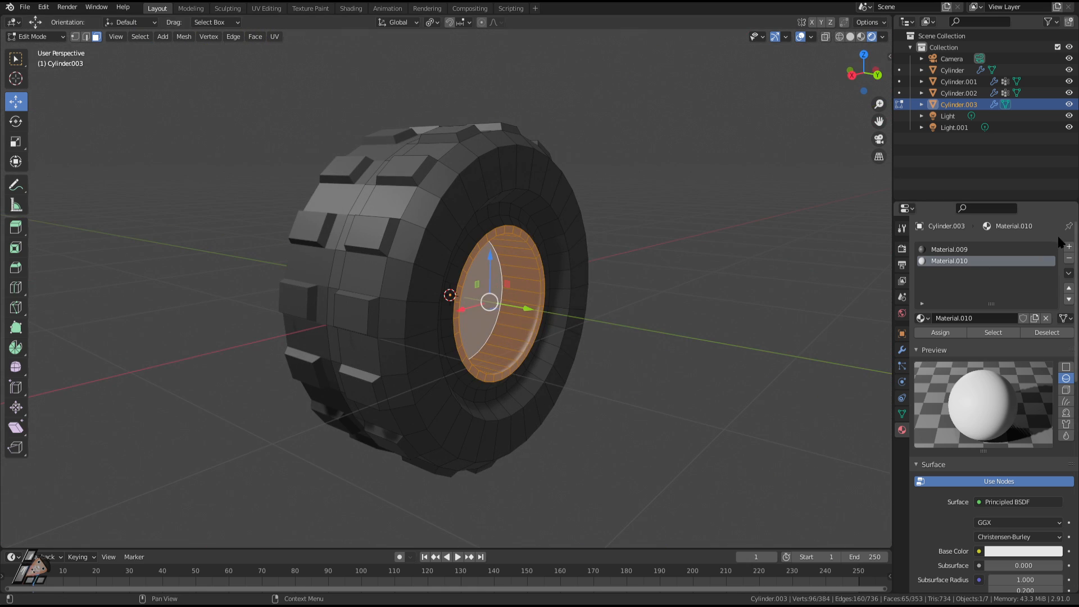
{"action": "middle_click_drag", "start_coordinate": [802, 275], "coordinate": [877, 318]}
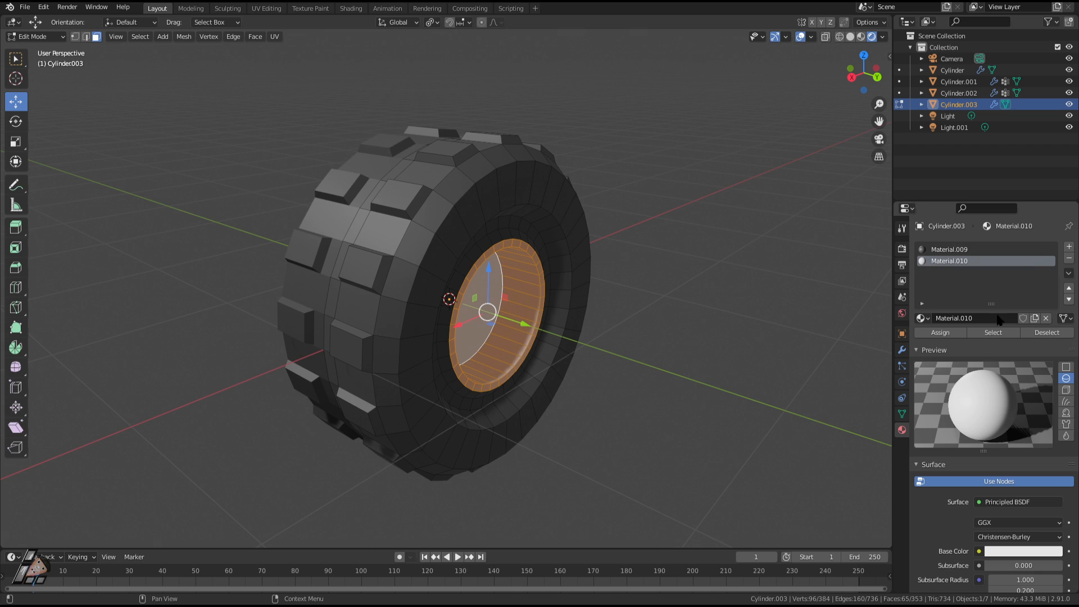
{"action": "left_click", "coordinate": [1006, 503]}
{"action": "left_click", "coordinate": [1020, 502]}
{"action": "left_click", "coordinate": [922, 275]}
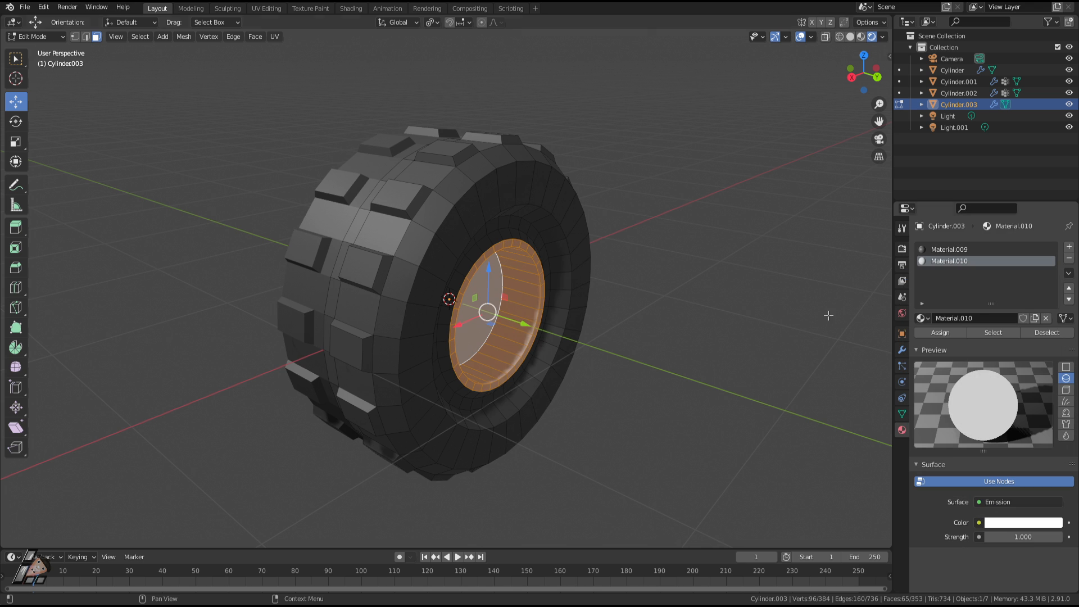
{"action": "middle_click_drag", "start_coordinate": [359, 346], "coordinate": [869, 400]}
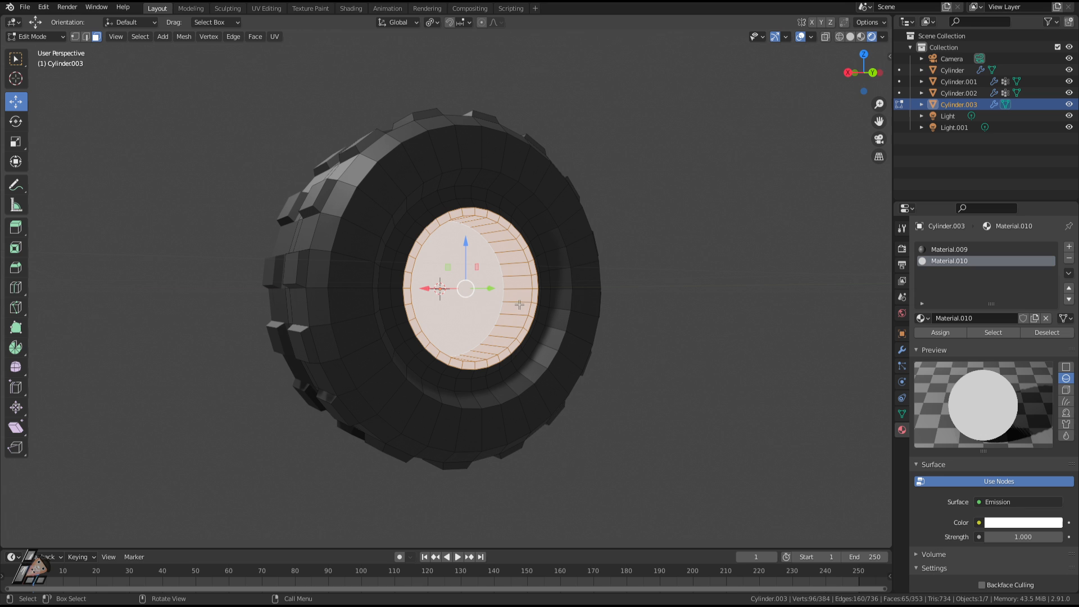
Step: Set the hub emission color to blue-violet (H 0.656, S 0.625) with strength 2.6, and clear the face selection
{"action": "left_click", "coordinate": [1007, 523]}
{"action": "left_click", "coordinate": [1019, 390]}
{"action": "left_click_drag", "start_coordinate": [1020, 390], "coordinate": [1026, 386]}
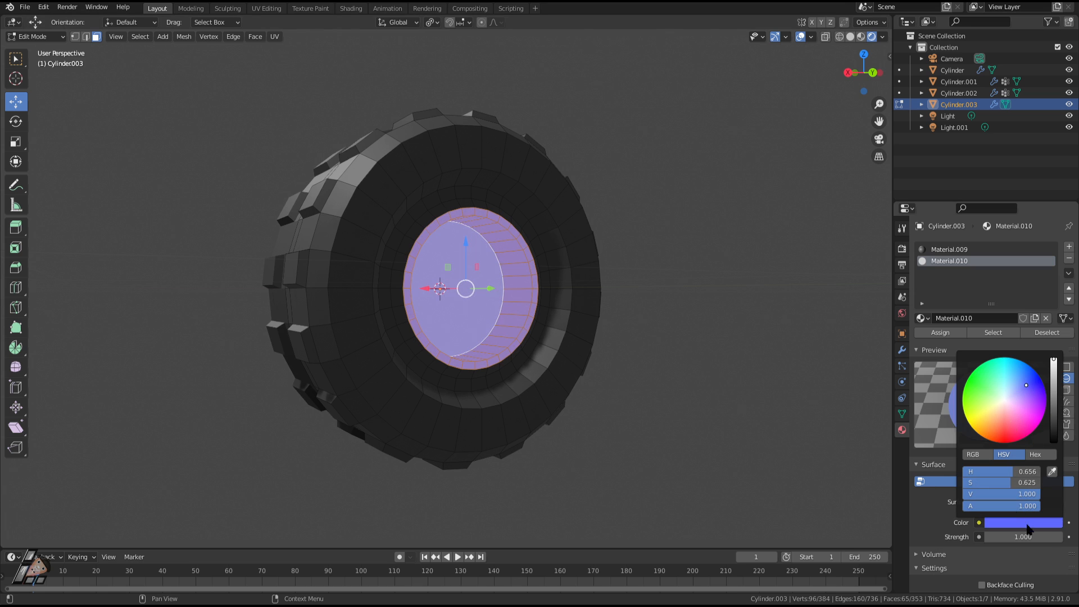
{"action": "left_click_drag", "start_coordinate": [1025, 537], "coordinate": [1046, 537]}
{"action": "middle_click_drag", "start_coordinate": [722, 337], "coordinate": [692, 367]}
{"action": "left_click", "coordinate": [706, 405]}
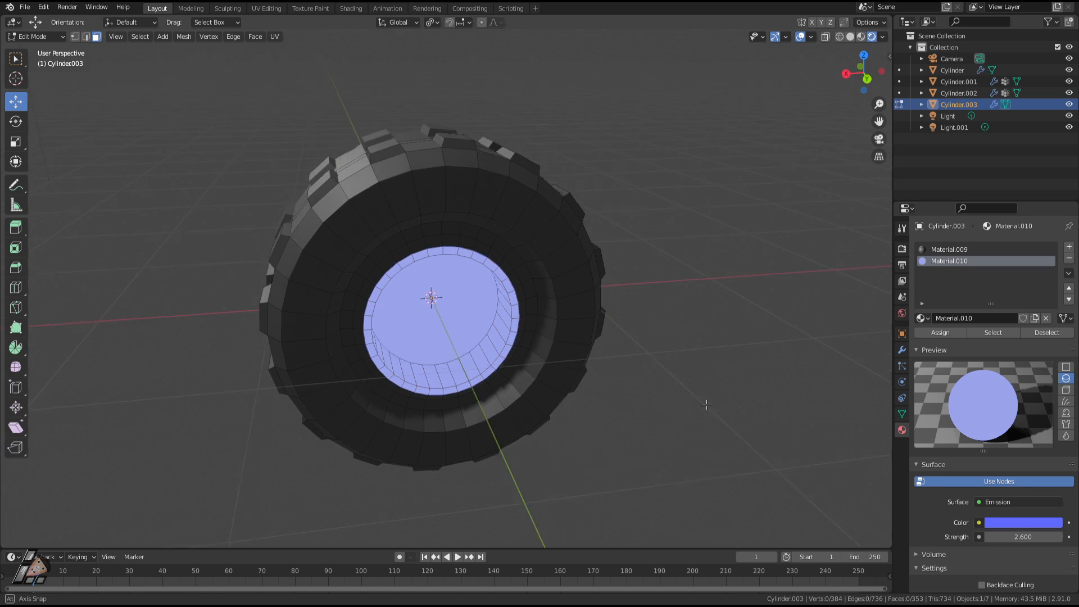
Step: Return to Object Mode, apply Shade Smooth to the wheel, and inspect its shading
{"action": "middle_click_drag", "start_coordinate": [706, 405], "coordinate": [667, 406]}
{"action": "scroll", "coordinate": [589, 400], "scroll_direction": "down", "scroll_amount": 4}
{"action": "middle_click_drag", "start_coordinate": [528, 420], "coordinate": [436, 255]}
{"action": "key", "text": "Tab"}
{"action": "scroll", "coordinate": [417, 338], "scroll_direction": "up", "scroll_amount": 4}
{"action": "scroll", "coordinate": [422, 303], "scroll_direction": "down", "scroll_amount": 3}
{"action": "left_click", "coordinate": [436, 254]}
{"action": "right_click", "coordinate": [437, 252]}
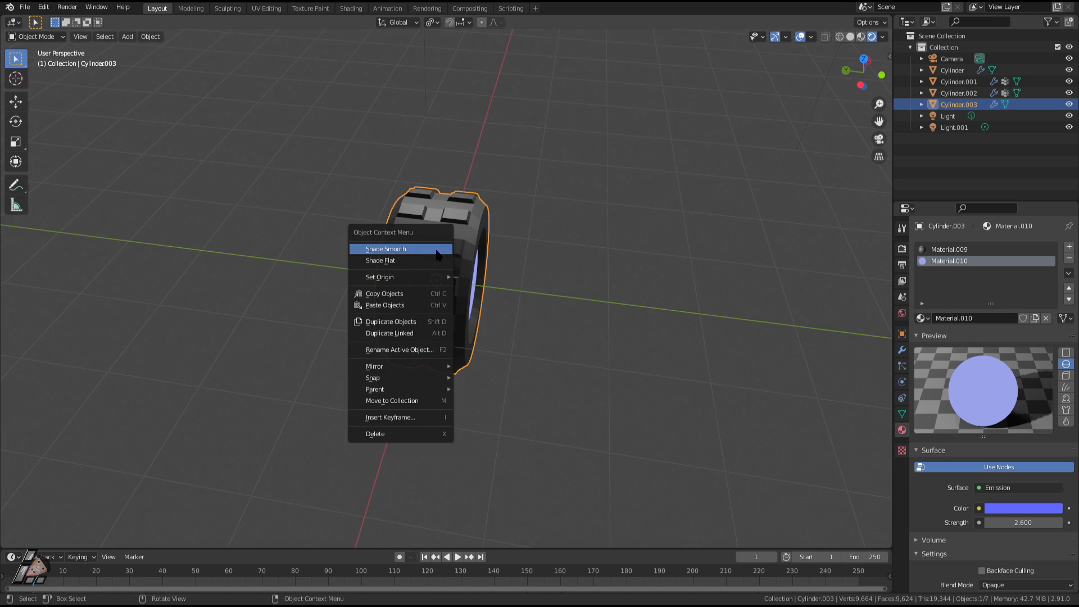
{"action": "left_click", "coordinate": [430, 250]}
{"action": "middle_click_drag", "start_coordinate": [449, 313], "coordinate": [509, 284]}
{"action": "scroll", "coordinate": [419, 258], "scroll_direction": "up", "scroll_amount": 3}
{"action": "middle_click_drag", "start_coordinate": [417, 259], "coordinate": [476, 262]}
Step: Add a Bevel modifier to the wheel and set its width type to Percent
{"action": "left_click", "coordinate": [902, 350]}
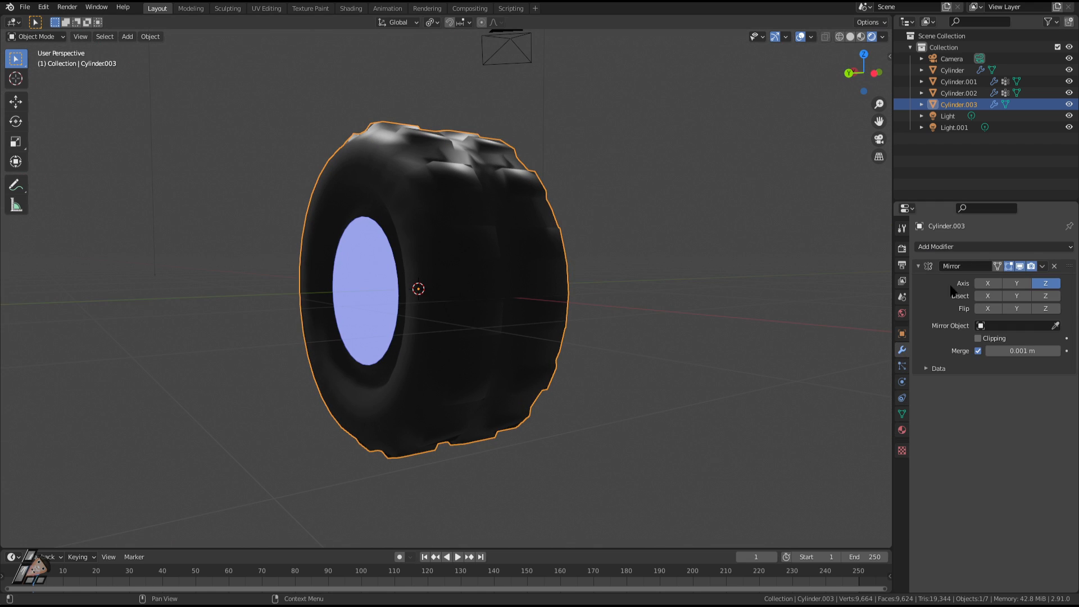
{"action": "left_click", "coordinate": [956, 246]}
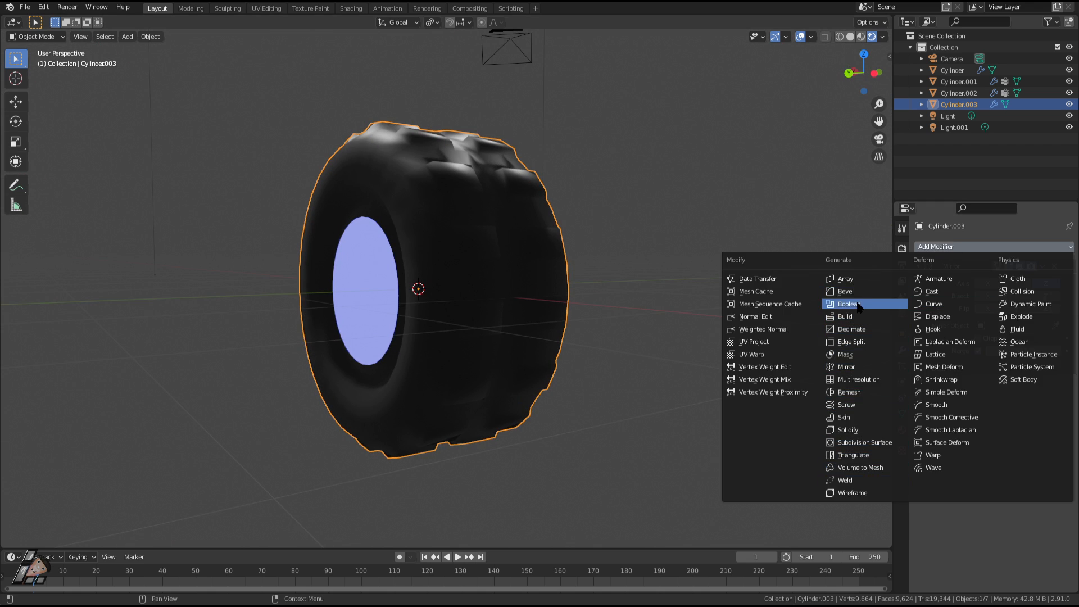
{"action": "left_click", "coordinate": [846, 291]}
{"action": "middle_click_drag", "start_coordinate": [758, 315], "coordinate": [647, 338]}
{"action": "left_click", "coordinate": [1018, 416]}
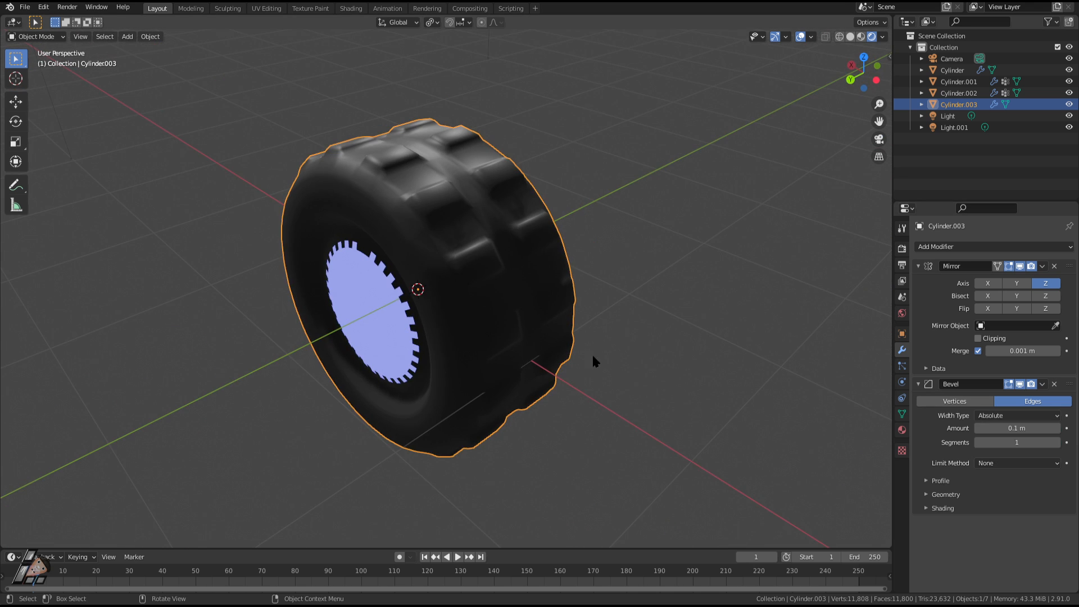
{"action": "left_click", "coordinate": [1018, 416]}
{"action": "left_click", "coordinate": [990, 467]}
Step: Set the bevel's width percent to about 18.81%, deselect the wheel, and check it from the front
{"action": "middle_click_drag", "start_coordinate": [675, 364], "coordinate": [698, 344]}
{"action": "left_click_drag", "start_coordinate": [1015, 433], "coordinate": [985, 430]}
{"action": "left_click", "coordinate": [666, 378]}
{"action": "middle_click_drag", "start_coordinate": [661, 384], "coordinate": [686, 368]}
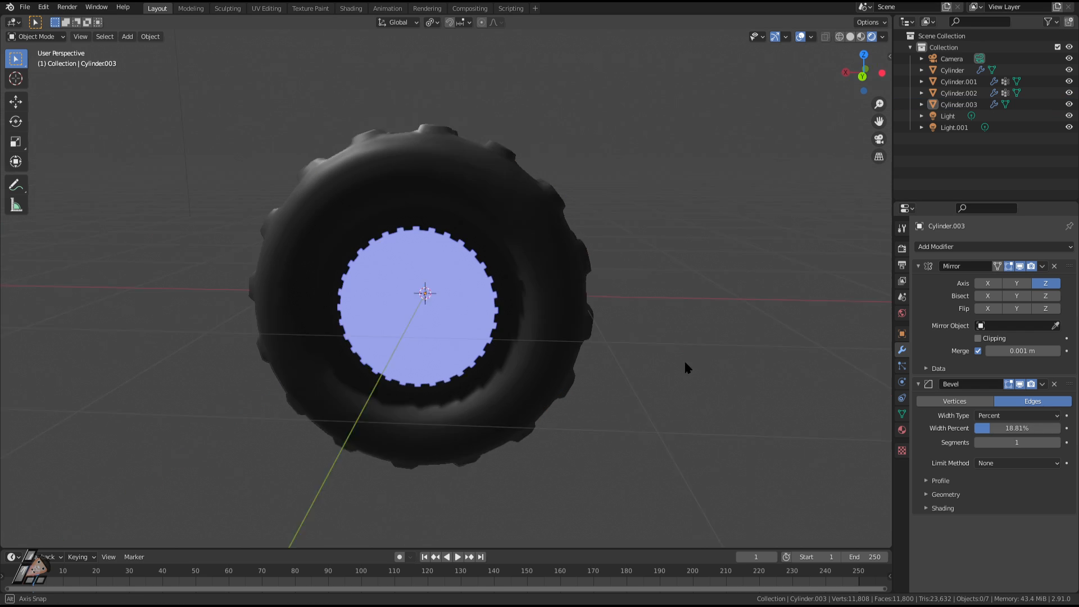
Step: In Edit Mode, select the blue hub's flat inner face and grow the selection three times over the surrounding rim rings
{"action": "mouse_move", "coordinate": [546, 342]}
{"action": "middle_mouse_down"}
{"action": "mouse_move", "coordinate": [566, 368]}
{"action": "mouse_move", "coordinate": [543, 333]}
{"action": "middle_mouse_up"}
{"action": "key", "text": "Tab"}
{"action": "left_click", "coordinate": [438, 325]}
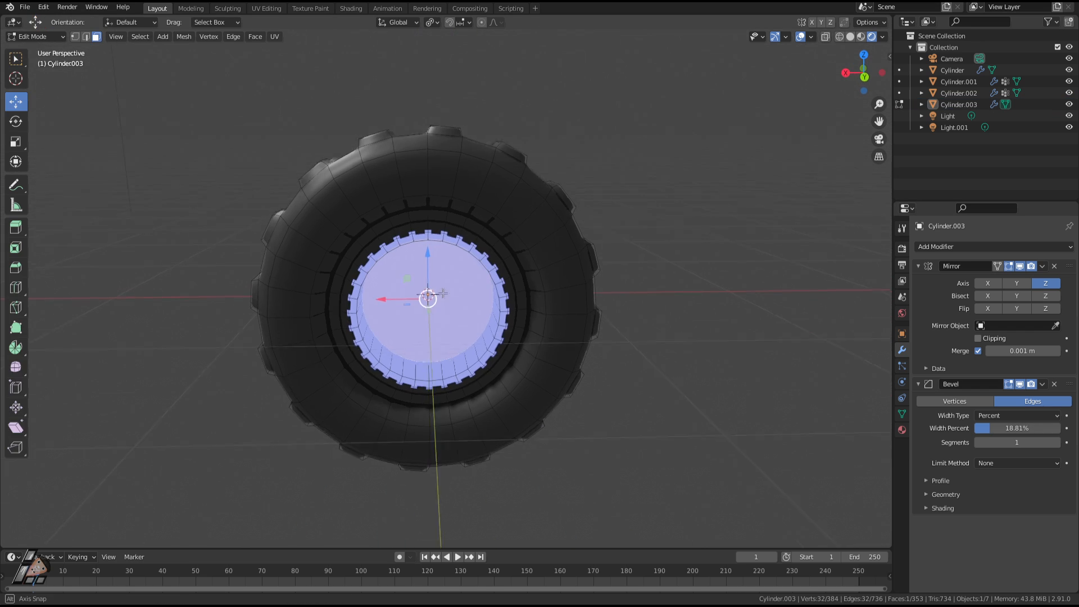
{"action": "middle_click_drag", "start_coordinate": [438, 325], "coordinate": [569, 299]}
{"action": "key", "text": "ctrl+KP_Add"}
{"action": "key", "text": "ctrl+KP_Add"}
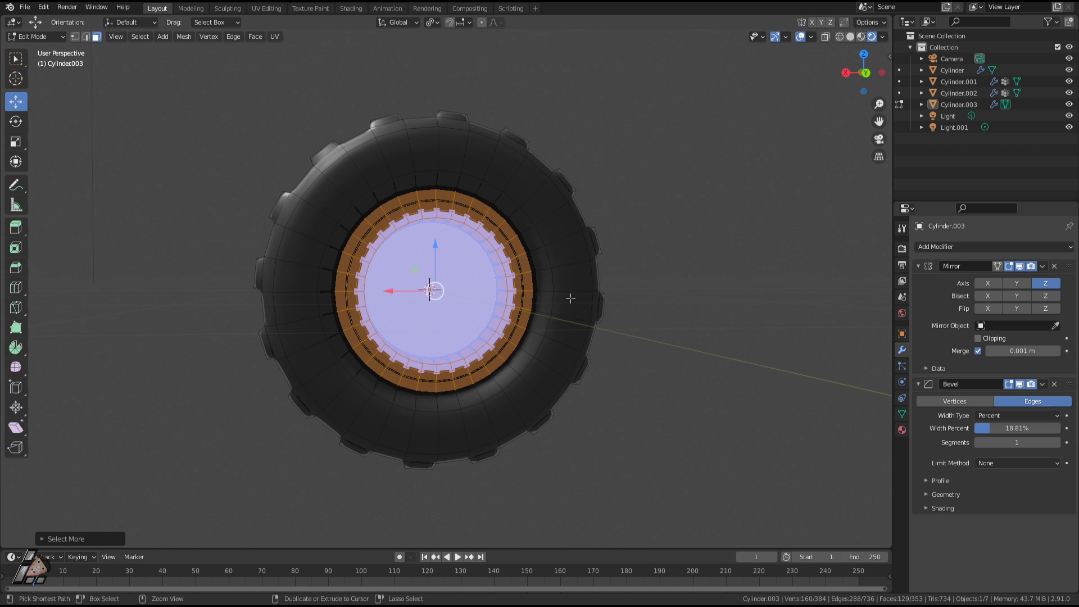
{"action": "key", "text": "ctrl+KP_Add"}
Step: Create a vertex group named "Innter Mr T" from the selected hub and rim faces, check it by reselecting, and clear the selection
{"action": "left_click", "coordinate": [902, 414]}
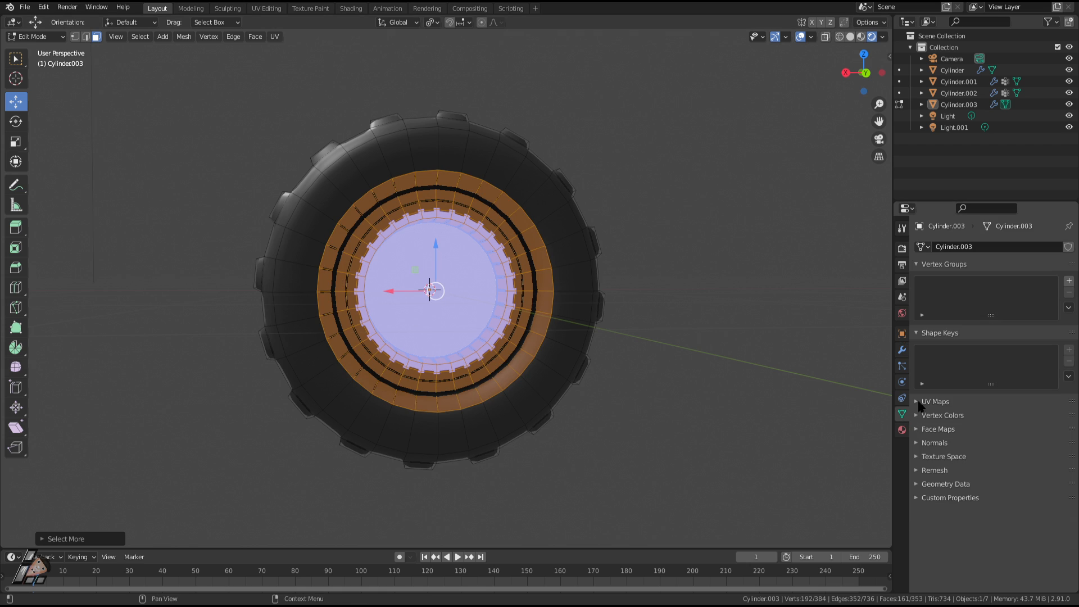
{"action": "left_click", "coordinate": [1068, 281]}
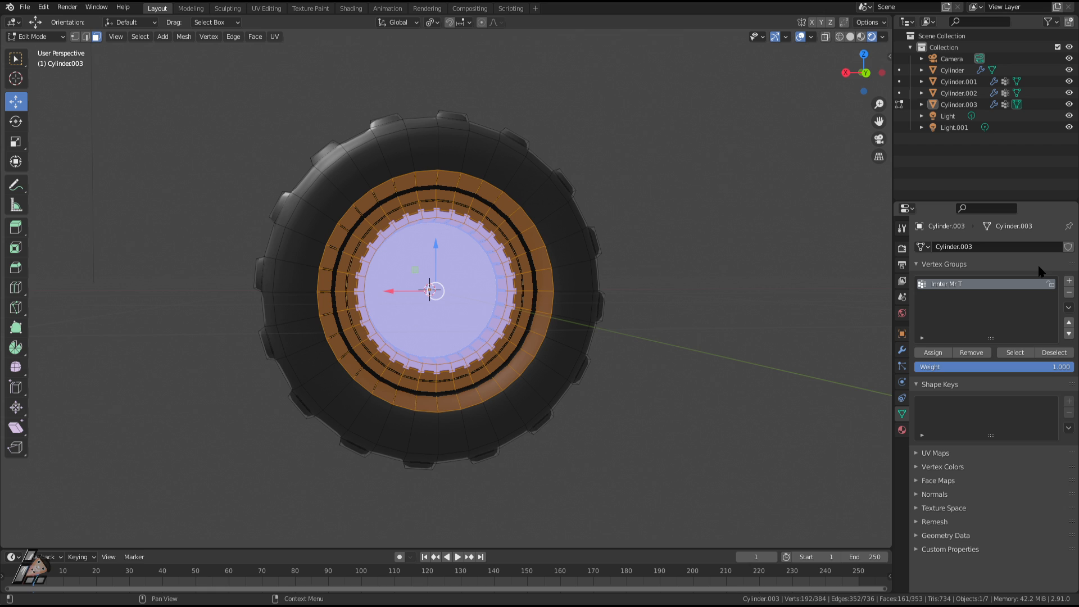
{"action": "left_click", "coordinate": [948, 351]}
{"action": "key", "text": "alt+a"}
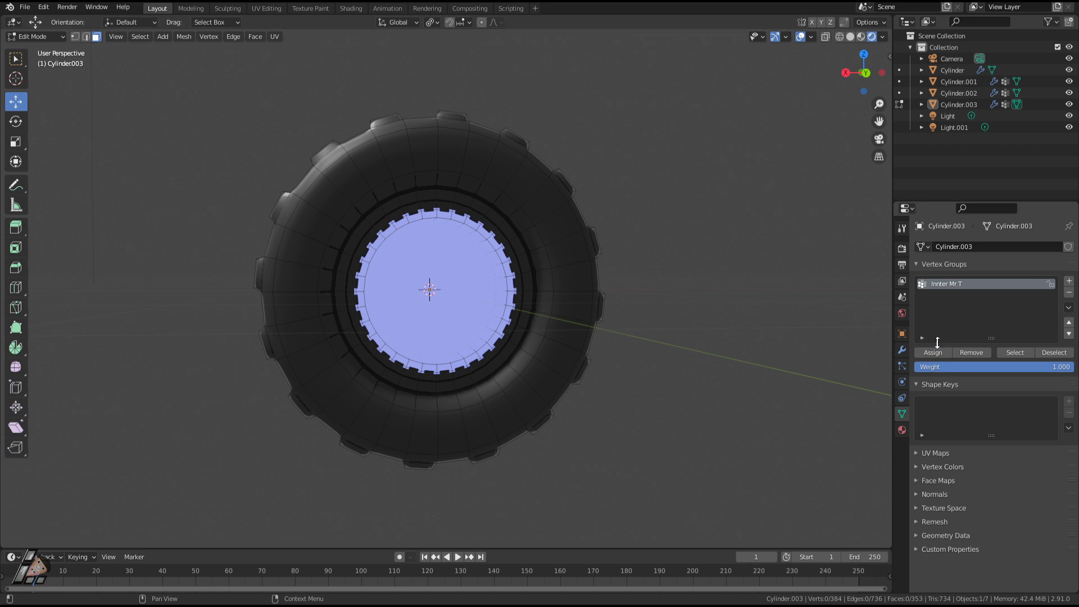
{"action": "left_click", "coordinate": [1007, 353]}
{"action": "key", "text": "alt+a"}
Step: Limit the wheel's Bevel modifier to the "Innter Mr T" vertex group and check the wheel in Object Mode
{"action": "left_click", "coordinate": [903, 350]}
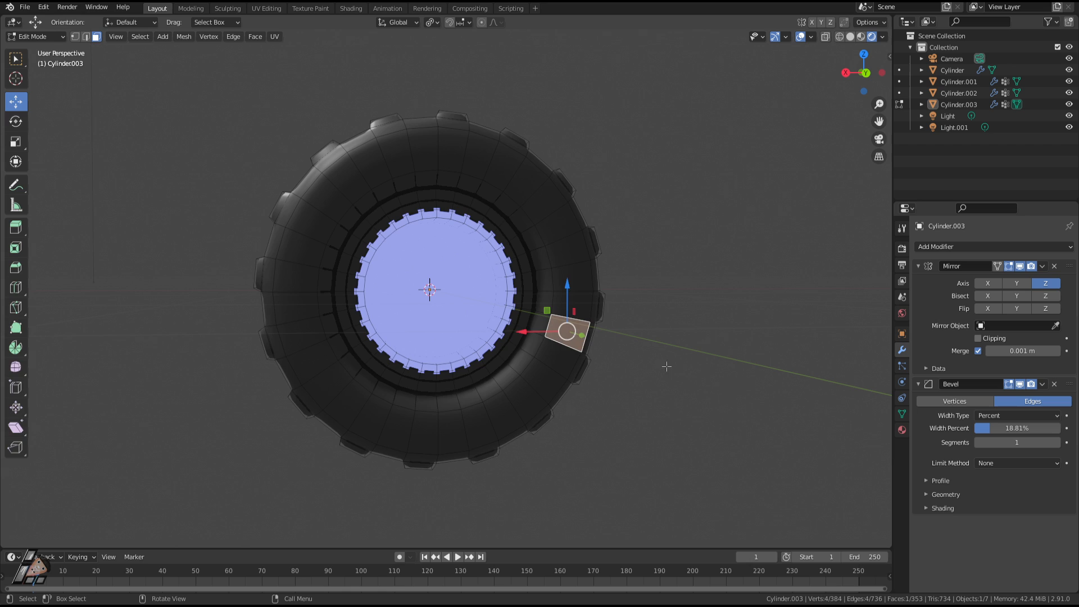
{"action": "key", "text": "Tab"}
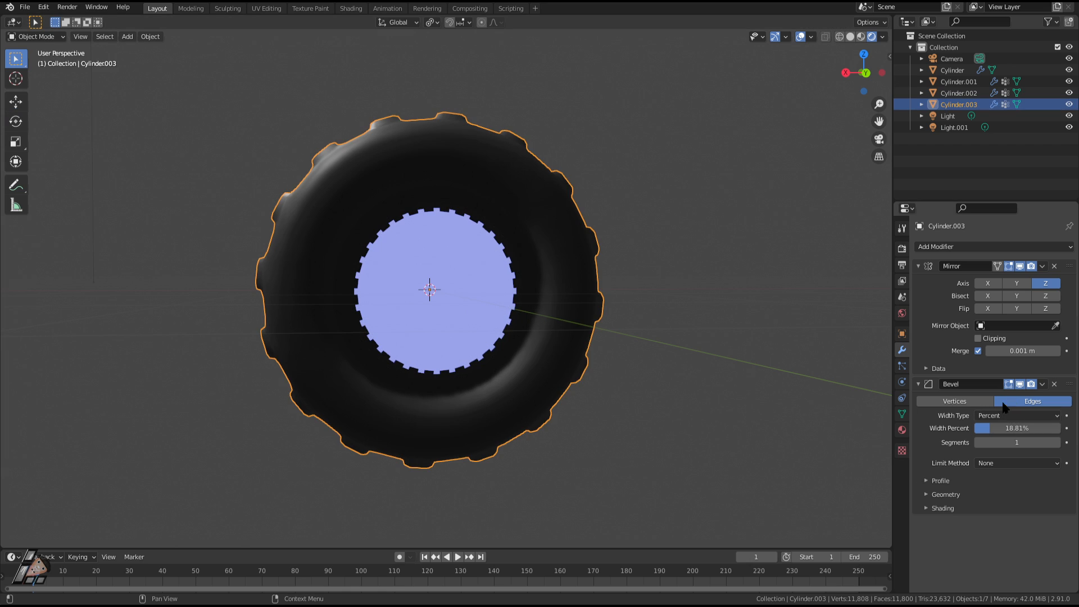
{"action": "left_click", "coordinate": [995, 463]}
{"action": "left_click", "coordinate": [1007, 515]}
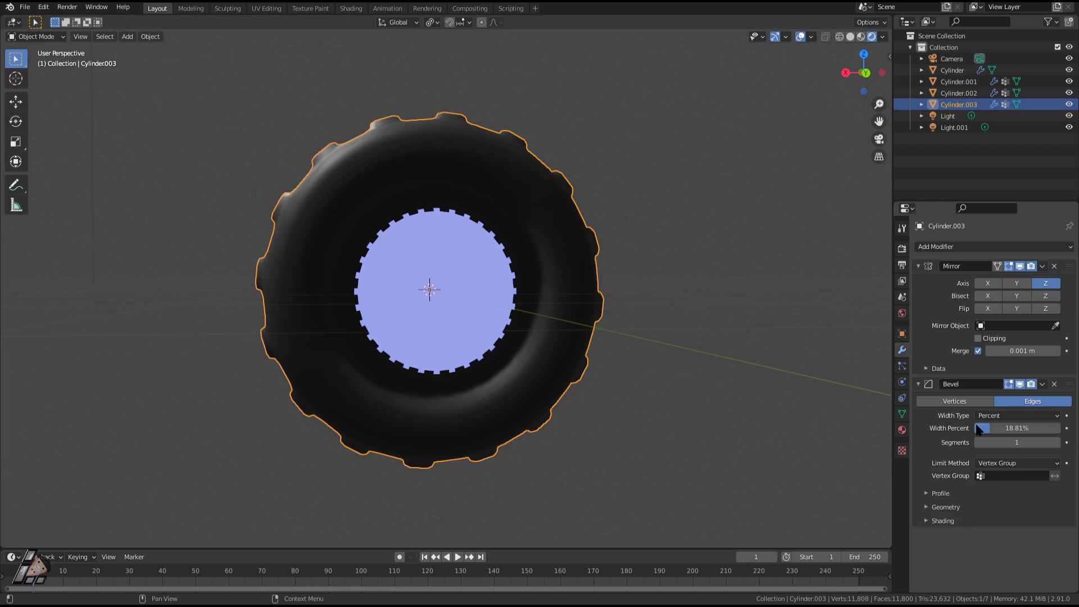
{"action": "left_click", "coordinate": [1010, 477]}
{"action": "left_click", "coordinate": [1007, 494]}
{"action": "key", "text": "Tab"}
{"action": "mouse_move", "coordinate": [842, 440]}
{"action": "middle_mouse_down"}
{"action": "mouse_move", "coordinate": [624, 430]}
{"action": "mouse_move", "coordinate": [637, 492]}
{"action": "mouse_move", "coordinate": [657, 420]}
{"action": "middle_mouse_up"}
{"action": "key", "text": "Tab"}
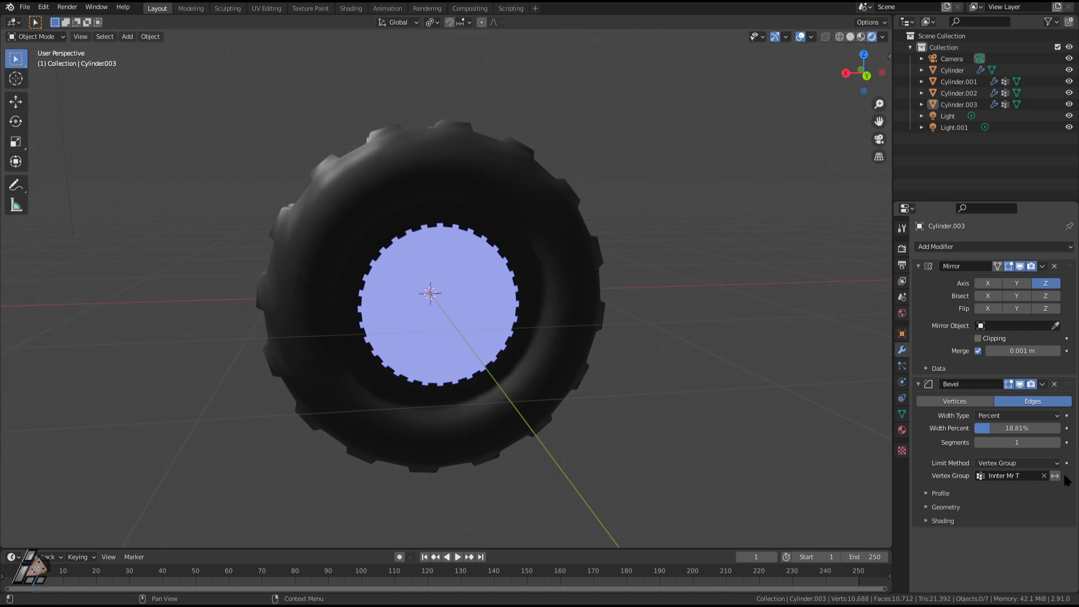
Step: Invert the Bevel modifier's vertex group influence and inspect the hub and tire in Object and Edit Mode
{"action": "left_click", "coordinate": [1056, 476]}
{"action": "middle_click_drag", "start_coordinate": [656, 368], "coordinate": [470, 304]}
{"action": "key", "text": "Tab"}
{"action": "left_click", "coordinate": [470, 311]}
{"action": "scroll", "coordinate": [511, 344], "scroll_direction": "down", "scroll_amount": 3}
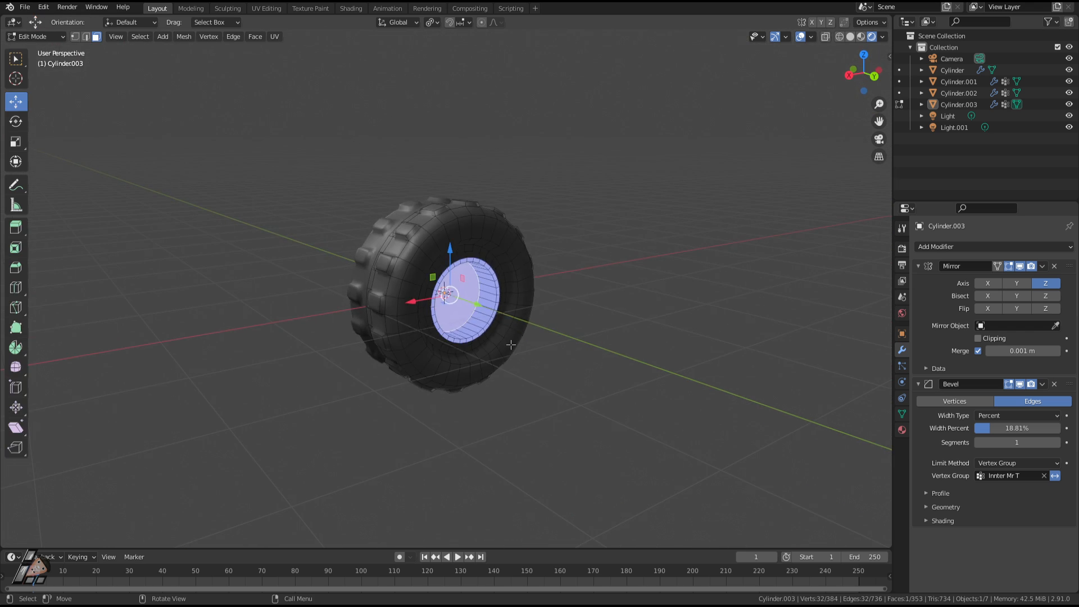
{"action": "key", "text": "Tab"}
{"action": "middle_click_drag", "start_coordinate": [511, 345], "coordinate": [505, 258]}
{"action": "key", "text": "Tab"}
{"action": "scroll", "coordinate": [409, 225], "scroll_direction": "up", "scroll_amount": 3}
Step: Select every second face around the tire's outer sidewall ring, 16 faces in all
{"action": "middle_click_drag", "start_coordinate": [357, 179], "coordinate": [399, 179]}
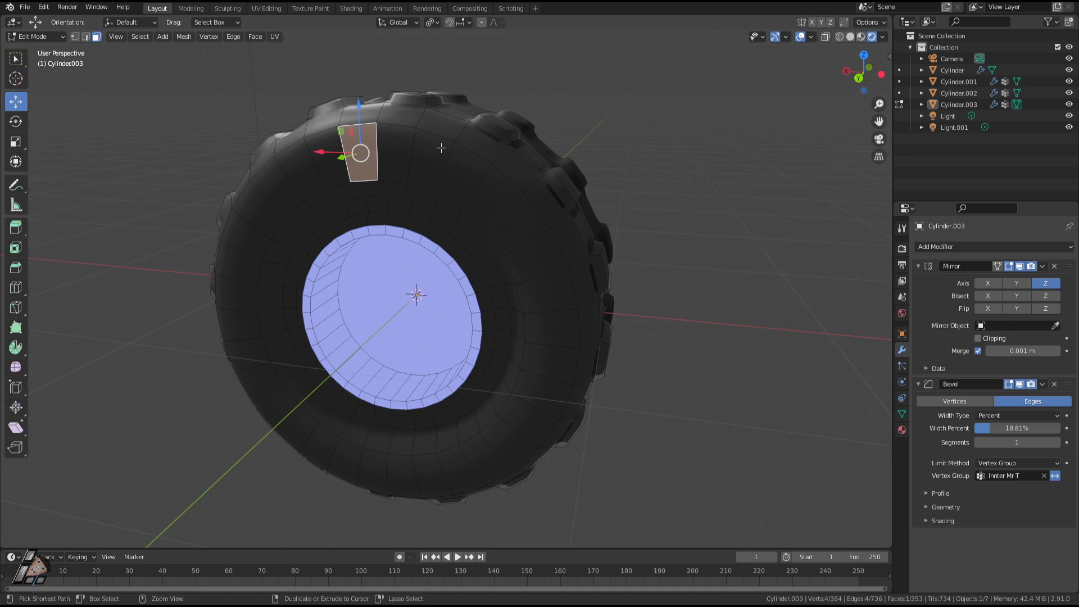
{"action": "key", "text": "shift+r"}
{"action": "key", "text": "shift+r"}
{"action": "key", "text": "shift+r"}
{"action": "key", "text": "shift+r"}
{"action": "key", "text": "shift+r"}
{"action": "key", "text": "shift+r"}
{"action": "key", "text": "shift+r"}
{"action": "key", "text": "shift+r"}
{"action": "key", "text": "shift+r"}
{"action": "key", "text": "shift+r"}
{"action": "key", "text": "shift+r"}
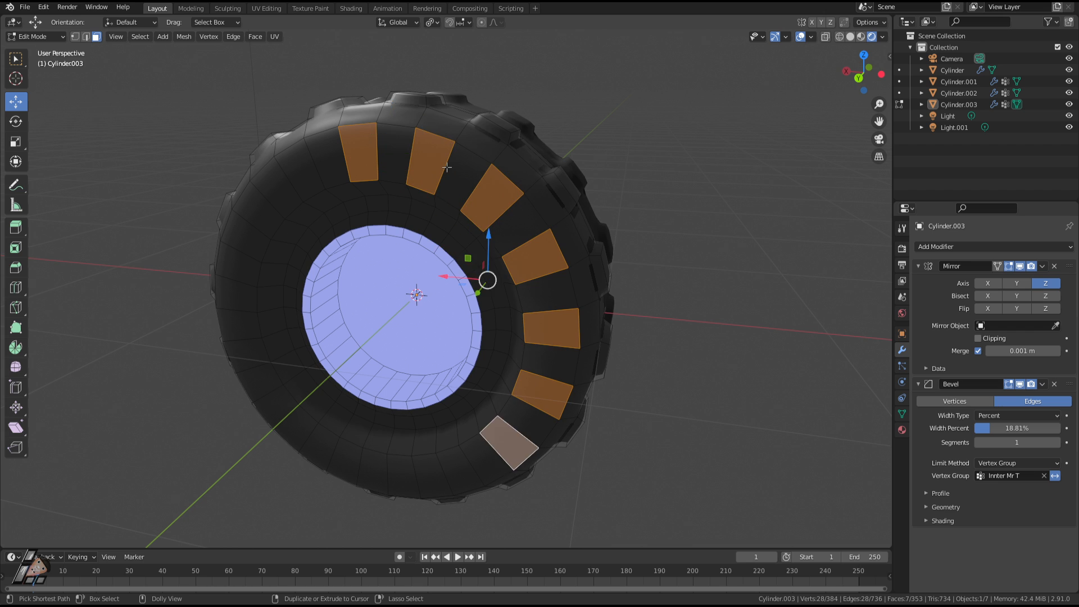
{"action": "key", "text": "shift+r"}
{"action": "key", "text": "shift+r"}
{"action": "key", "text": "shift+r"}
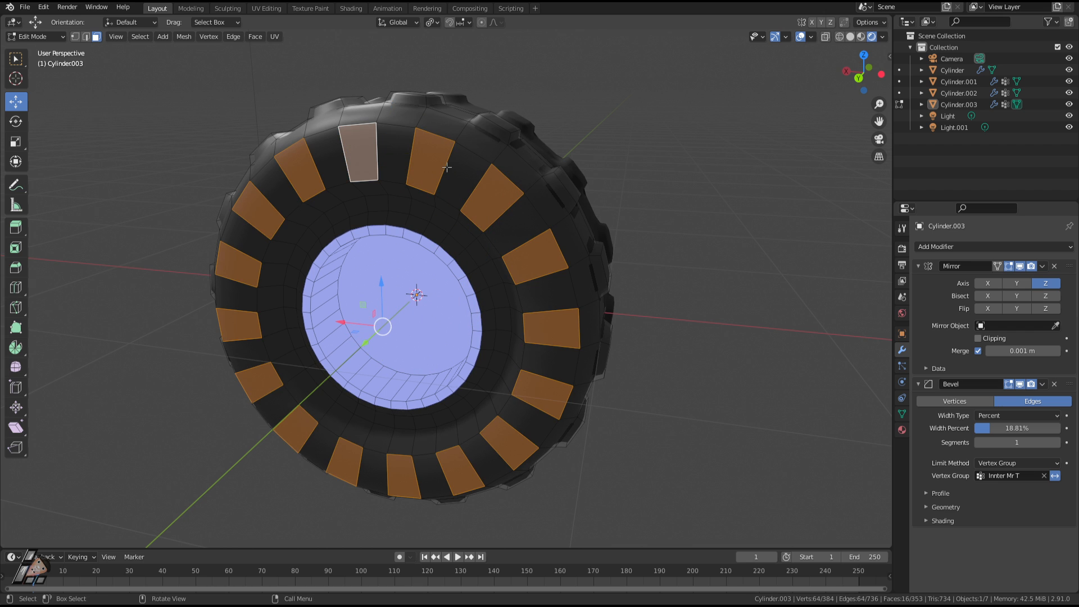
Step: Extrude the selected sidewall faces, scale them down slightly, shift them along the global Y axis, and check the resulting ridges
{"action": "middle_click_drag", "start_coordinate": [447, 167], "coordinate": [493, 210]}
{"action": "key", "text": "e"}
{"action": "left_click", "coordinate": [490, 221]}
{"action": "key", "text": "s"}
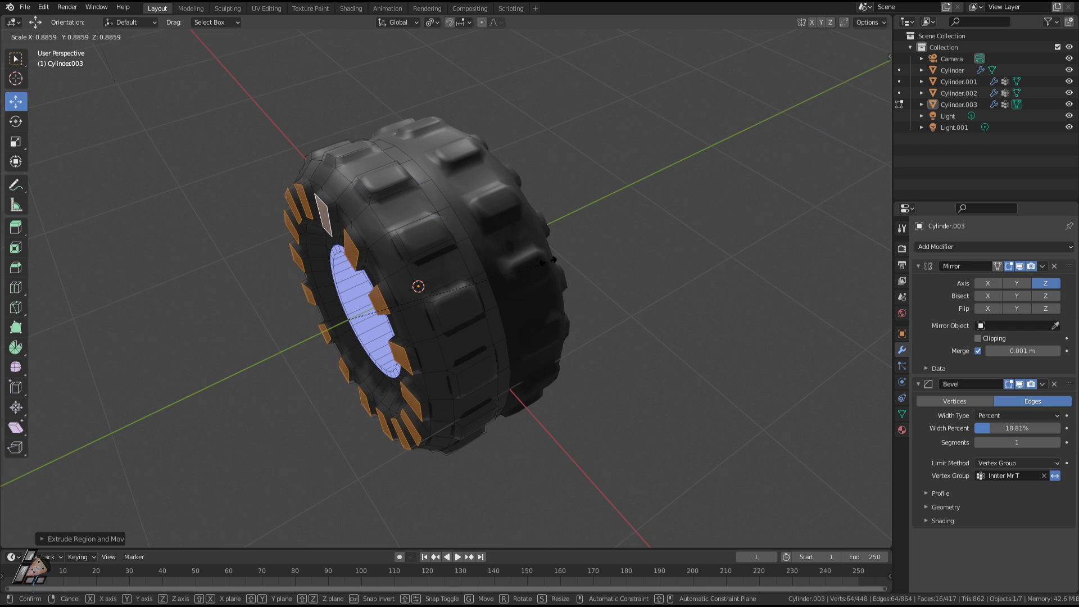
{"action": "left_click", "coordinate": [506, 254]}
{"action": "middle_click_drag", "start_coordinate": [507, 253], "coordinate": [499, 217]}
{"action": "key", "text": "g"}
{"action": "key", "text": "x"}
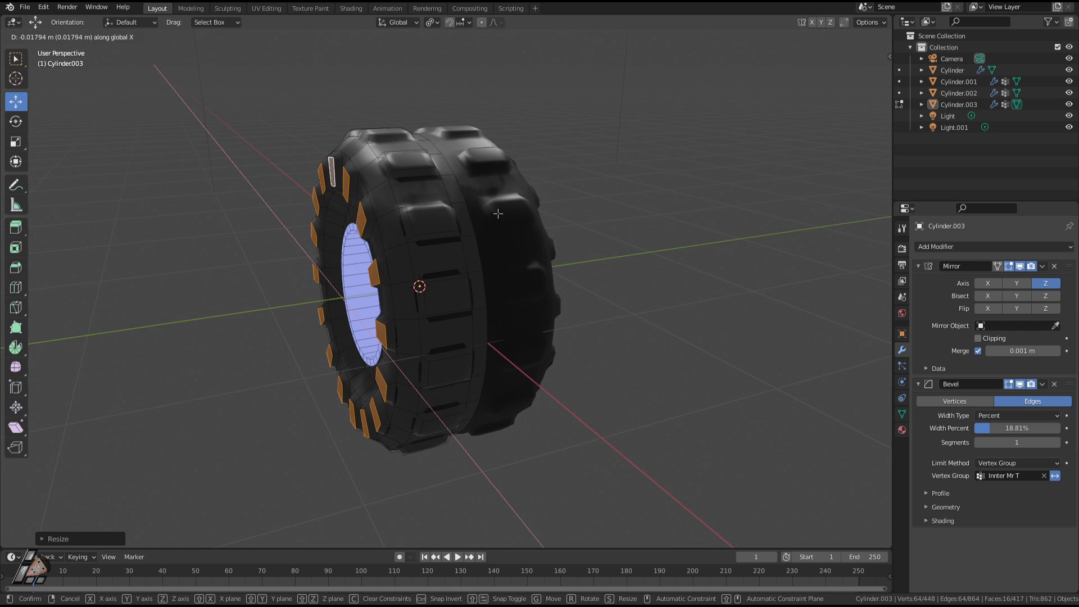
{"action": "key", "text": "y"}
{"action": "left_click", "coordinate": [501, 217]}
{"action": "key", "text": "Tab"}
{"action": "scroll", "coordinate": [493, 256], "scroll_direction": "up", "scroll_amount": 1}
{"action": "middle_click_drag", "start_coordinate": [492, 257], "coordinate": [624, 249]}
{"action": "key", "text": "Tab"}
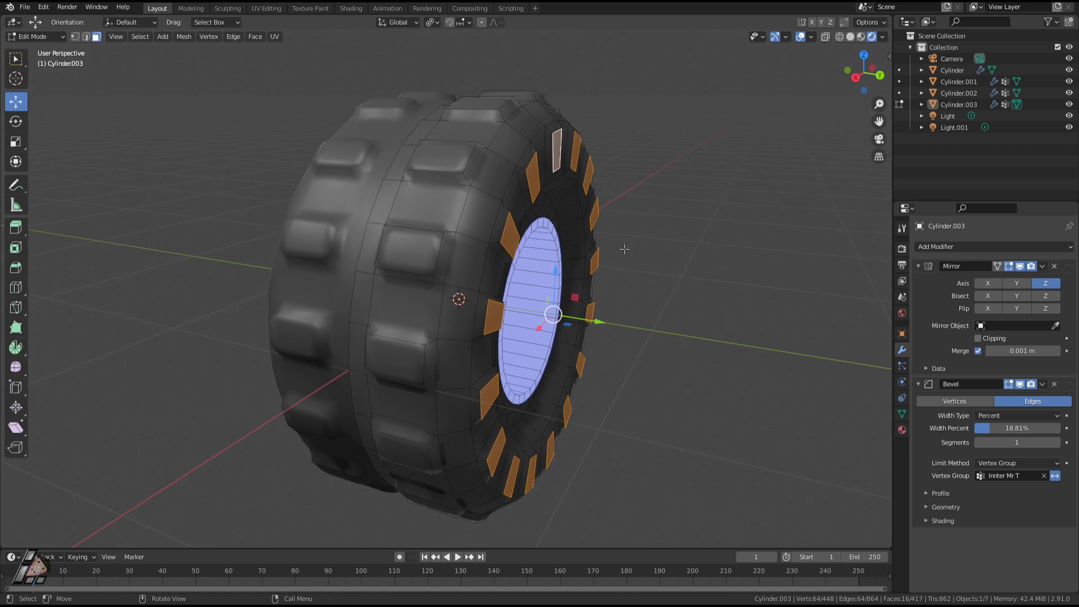
Step: Select the top faces of all 16 tread lugs around the editable half of the tire
{"action": "middle_click_drag", "start_coordinate": [578, 205], "coordinate": [396, 174]}
{"action": "left_click", "coordinate": [396, 175]}
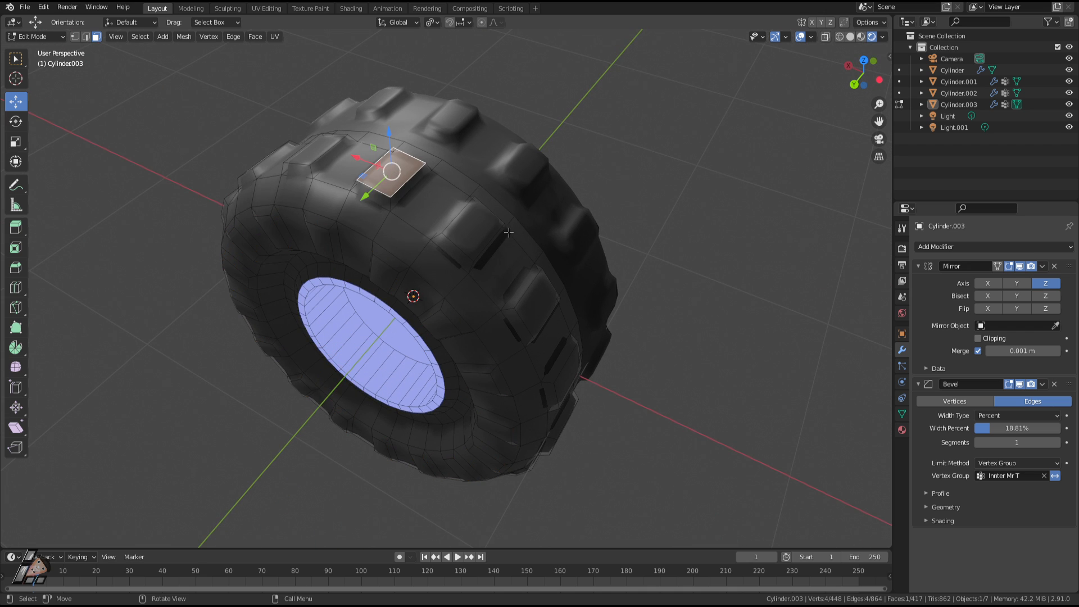
{"action": "left_click", "coordinate": [470, 228], "text": "shift"}
{"action": "left_click", "coordinate": [534, 292], "text": "shift"}
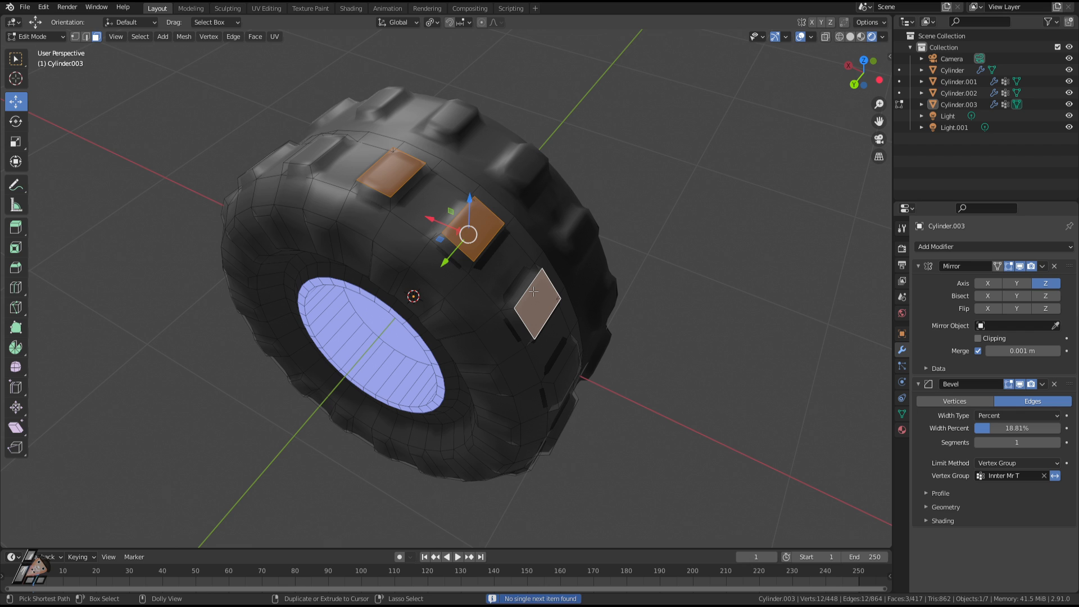
{"action": "middle_click_drag", "start_coordinate": [528, 289], "coordinate": [390, 247]}
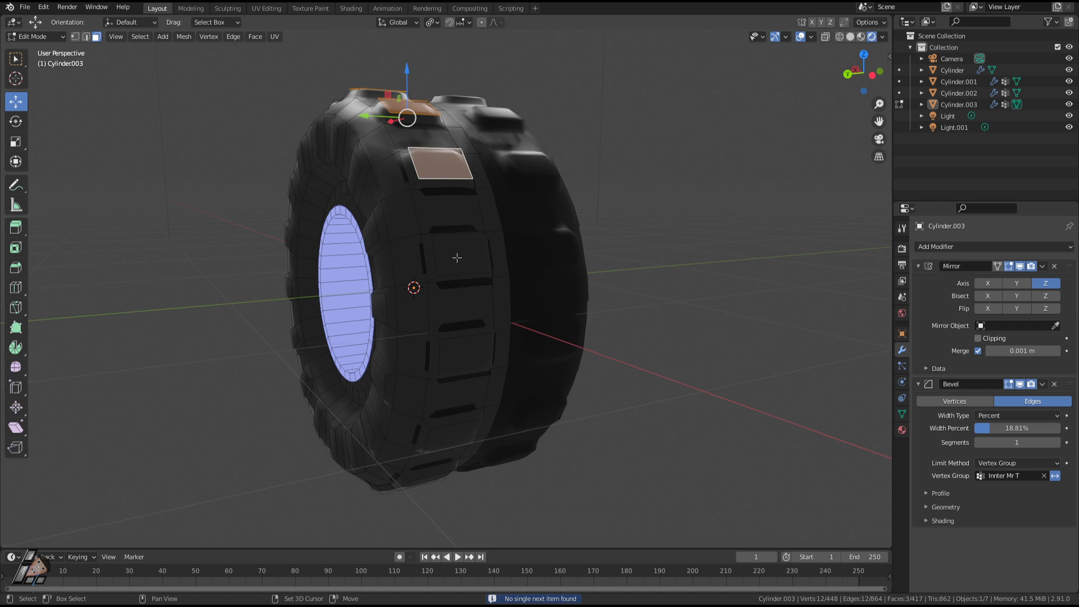
{"action": "left_click", "coordinate": [457, 257], "text": "shift"}
{"action": "middle_click_drag", "start_coordinate": [457, 258], "coordinate": [540, 353]}
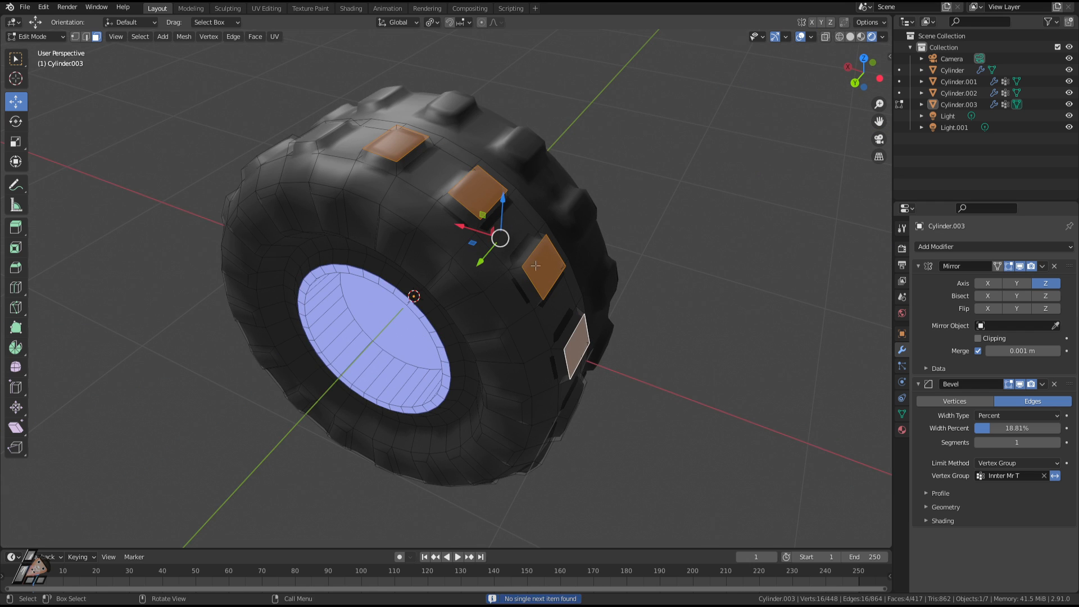
{"action": "middle_click_drag", "start_coordinate": [535, 265], "coordinate": [516, 246]}
{"action": "left_click", "coordinate": [549, 342], "text": "shift"}
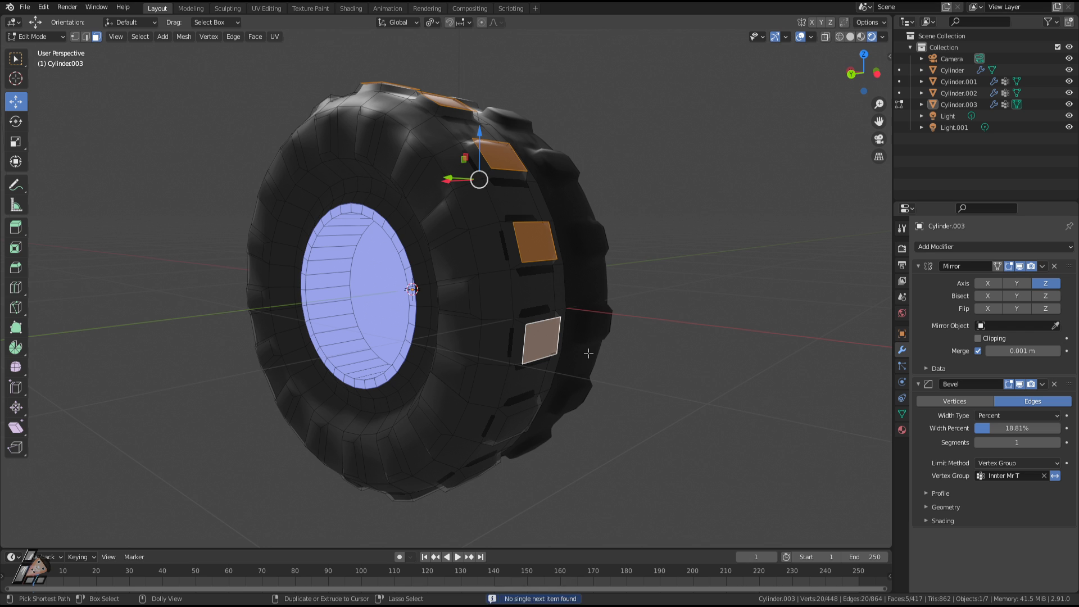
{"action": "middle_click_drag", "start_coordinate": [541, 524], "coordinate": [488, 362]}
{"action": "left_click", "coordinate": [489, 362], "text": "shift"}
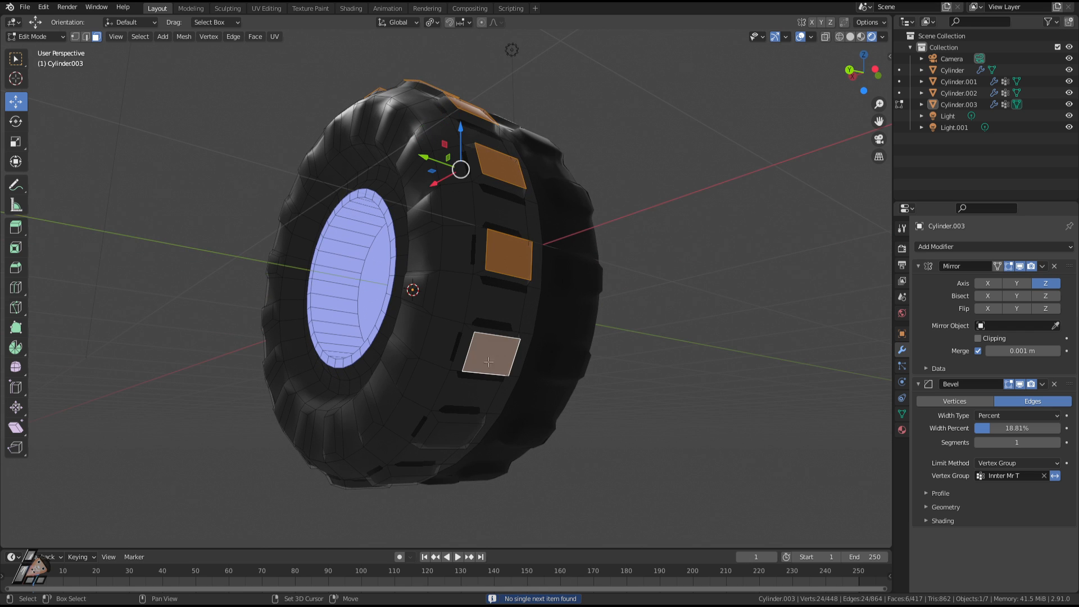
{"action": "left_click", "coordinate": [457, 435], "text": "shift"}
{"action": "middle_click_drag", "start_coordinate": [458, 435], "coordinate": [531, 392]}
{"action": "left_click", "coordinate": [482, 390], "text": "shift"}
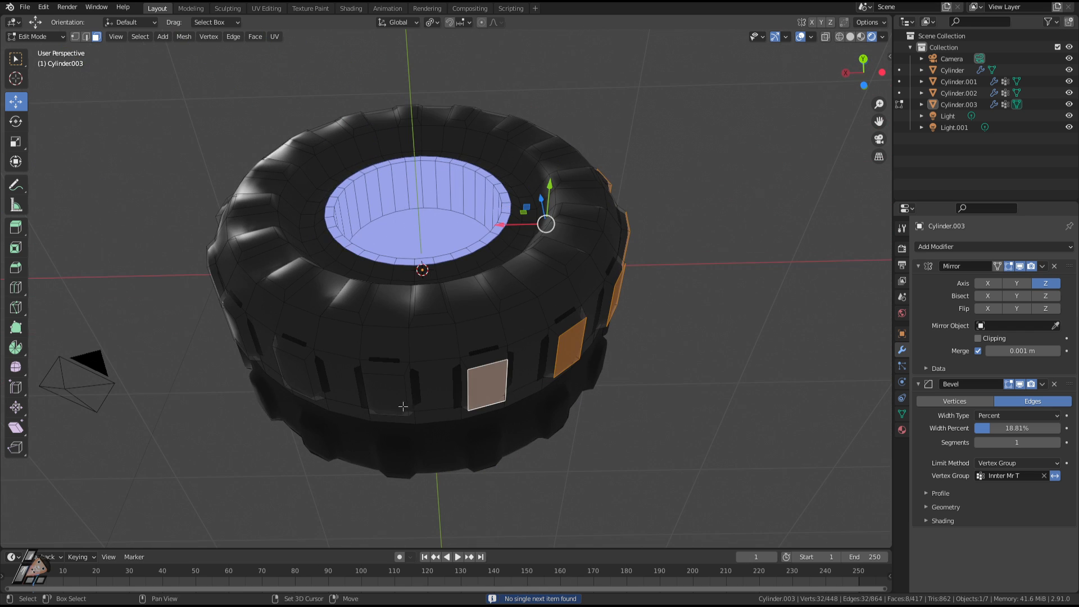
{"action": "left_click", "coordinate": [395, 404], "text": "shift"}
{"action": "left_click", "coordinate": [293, 374], "text": "shift"}
{"action": "middle_click_drag", "start_coordinate": [293, 374], "coordinate": [342, 351]}
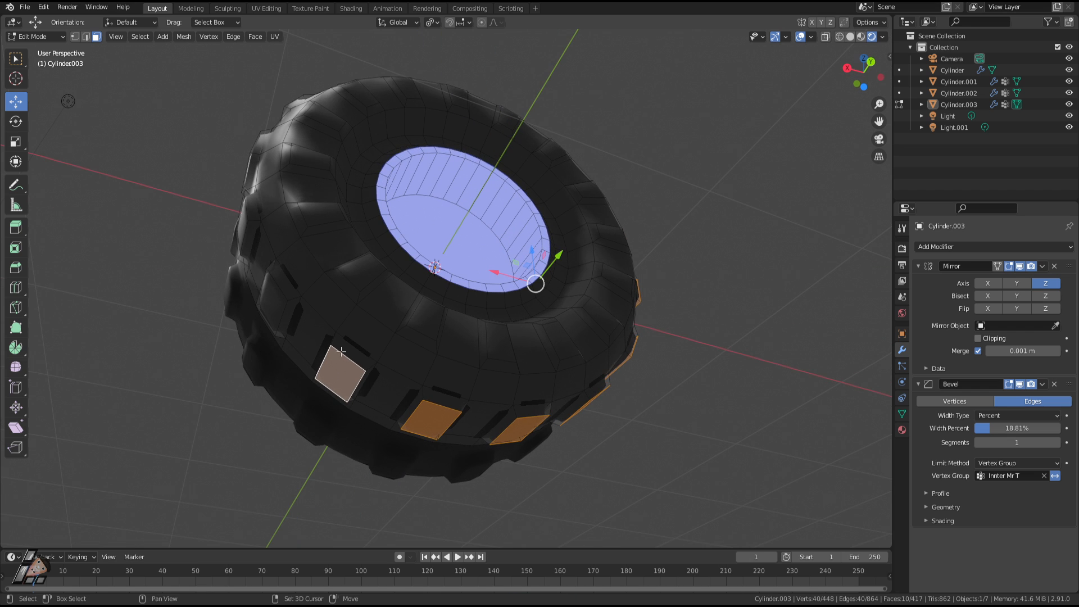
{"action": "left_click", "coordinate": [280, 308], "text": "shift"}
{"action": "middle_click_drag", "start_coordinate": [280, 307], "coordinate": [391, 389]}
{"action": "left_click", "coordinate": [379, 382], "text": "shift"}
{"action": "left_click", "coordinate": [369, 278], "text": "shift"}
{"action": "middle_click_drag", "start_coordinate": [369, 278], "coordinate": [386, 309]}
{"action": "left_click", "coordinate": [376, 308], "text": "shift"}
{"action": "scroll", "coordinate": [465, 292], "scroll_direction": "up", "scroll_amount": 3}
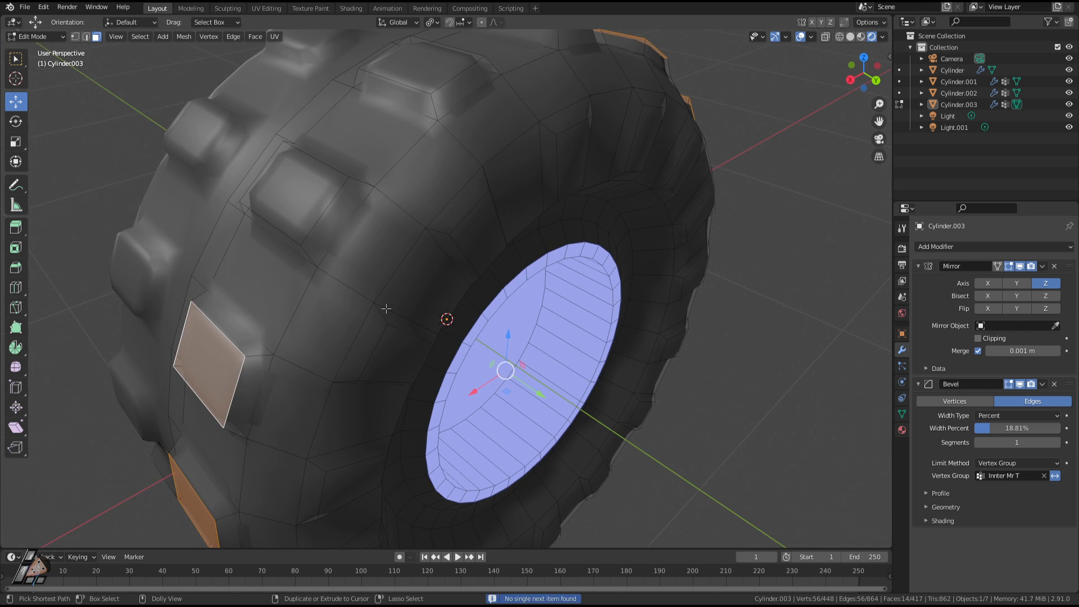
{"action": "scroll", "coordinate": [387, 238], "scroll_direction": "down", "scroll_amount": 4}
{"action": "middle_click_drag", "start_coordinate": [387, 238], "coordinate": [293, 257]}
{"action": "scroll", "coordinate": [431, 221], "scroll_direction": "up", "scroll_amount": 3}
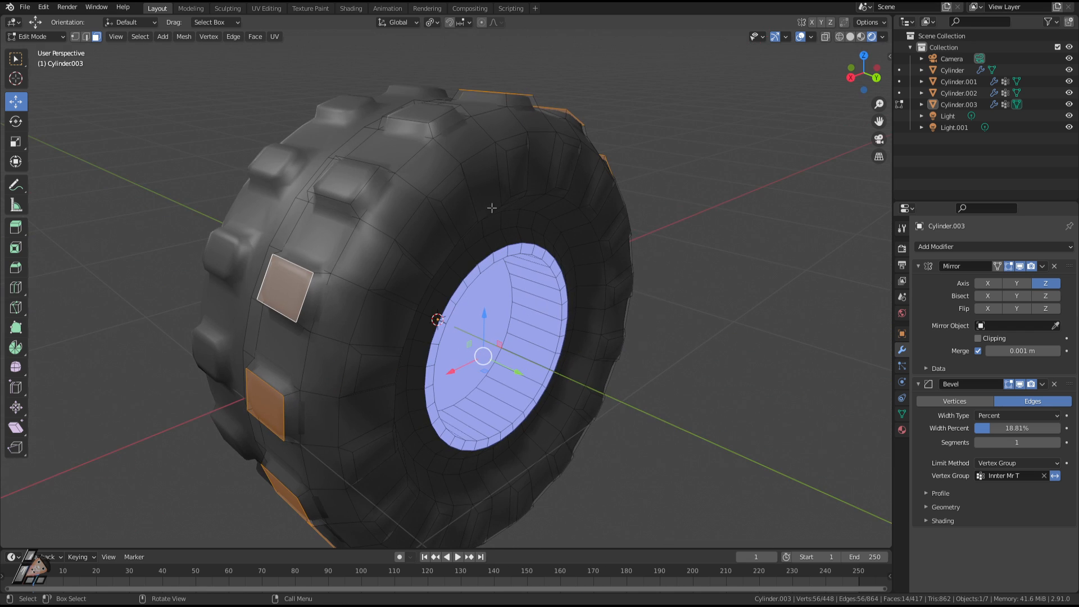
{"action": "scroll", "coordinate": [293, 257], "scroll_direction": "up", "scroll_amount": 2}
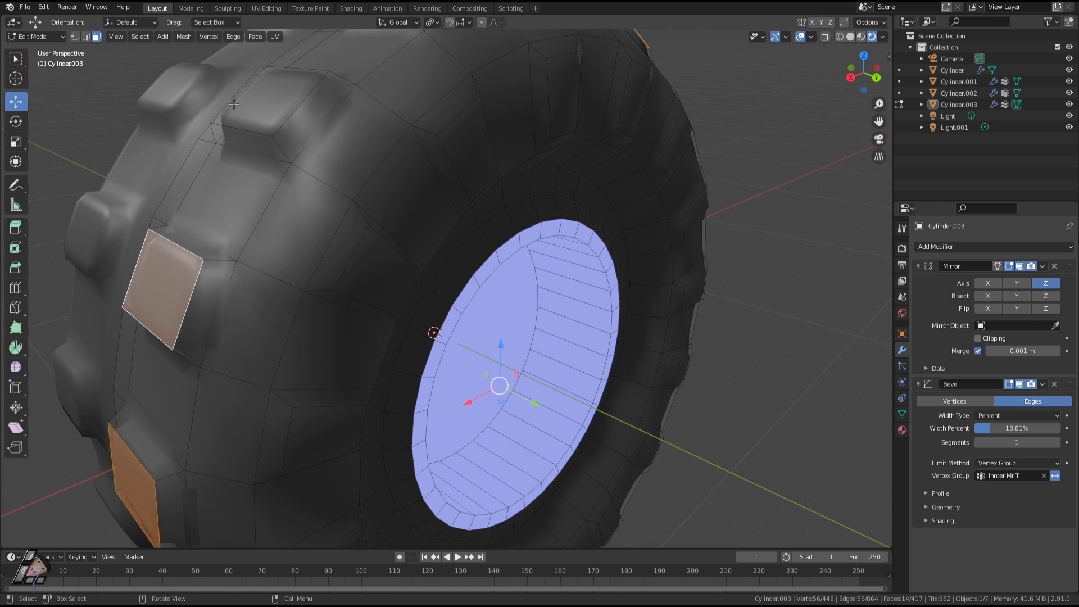
{"action": "middle_click_drag", "start_coordinate": [284, 72], "coordinate": [436, 162]}
Step: Create a second vertex group named "5" from the selected lug top faces, clear the selection, and reselect the group's faces
{"action": "left_click", "coordinate": [903, 415]}
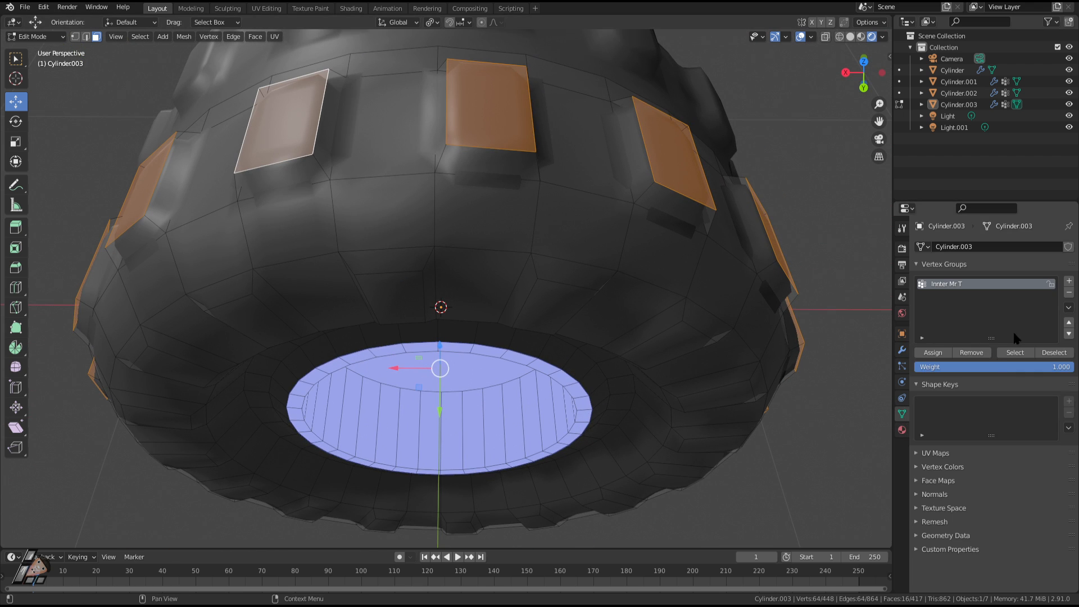
{"action": "scroll", "coordinate": [600, 272], "scroll_direction": "down", "scroll_amount": 3}
{"action": "middle_click_drag", "start_coordinate": [625, 284], "coordinate": [679, 272]}
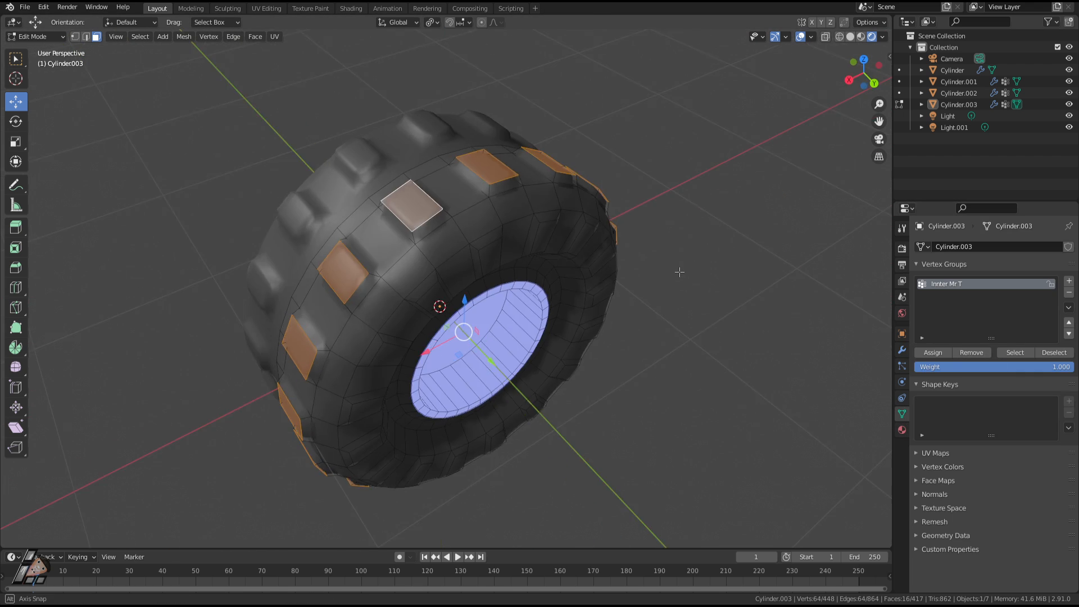
{"action": "left_click", "coordinate": [1069, 281]}
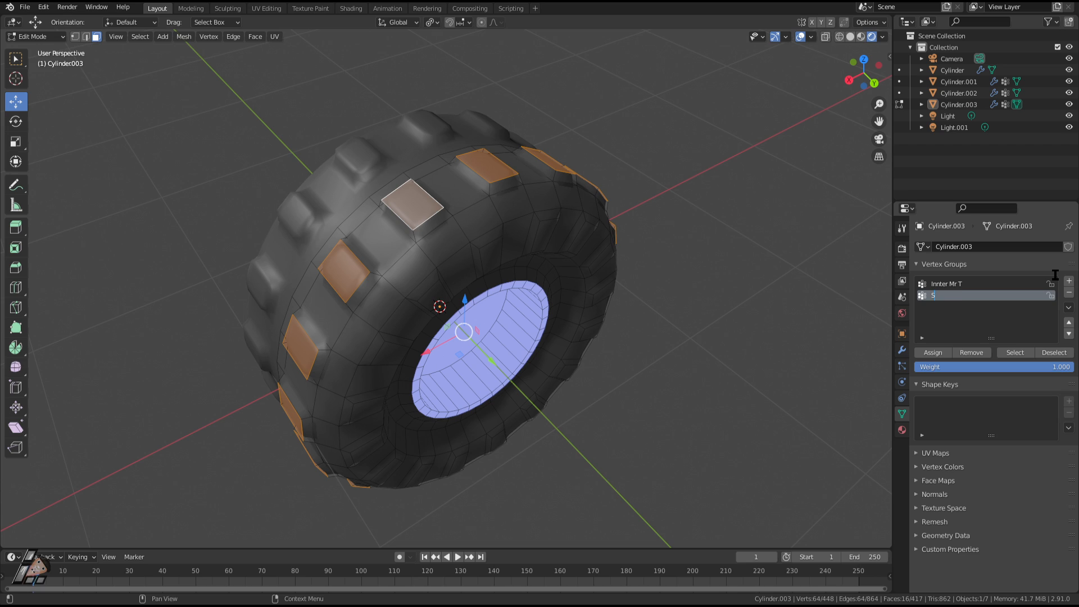
{"action": "left_click", "coordinate": [645, 321]}
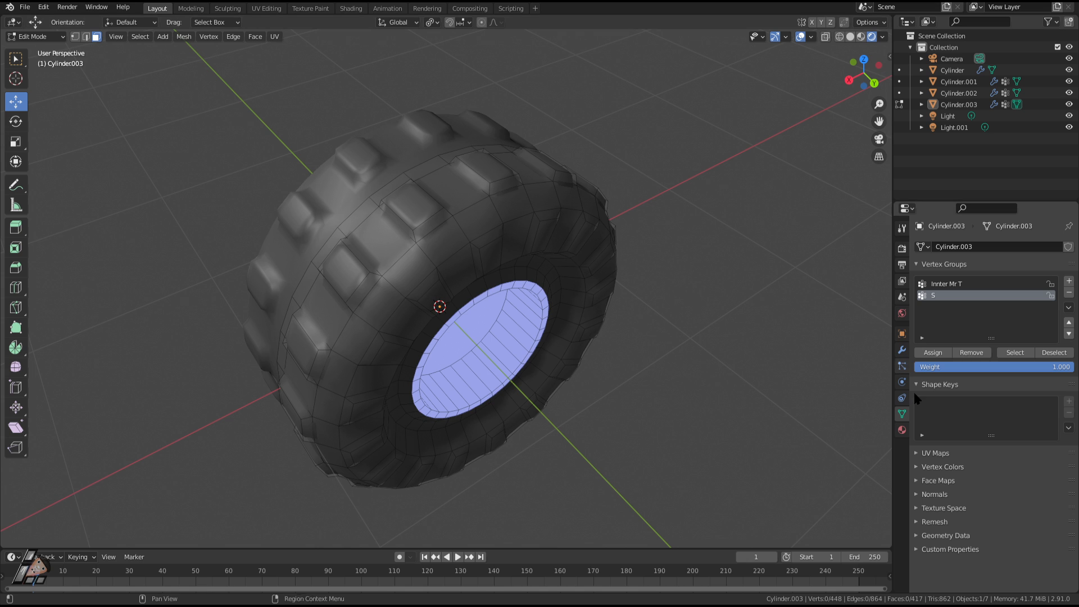
{"action": "left_click", "coordinate": [1015, 352]}
{"action": "middle_click_drag", "start_coordinate": [702, 292], "coordinate": [719, 329]}
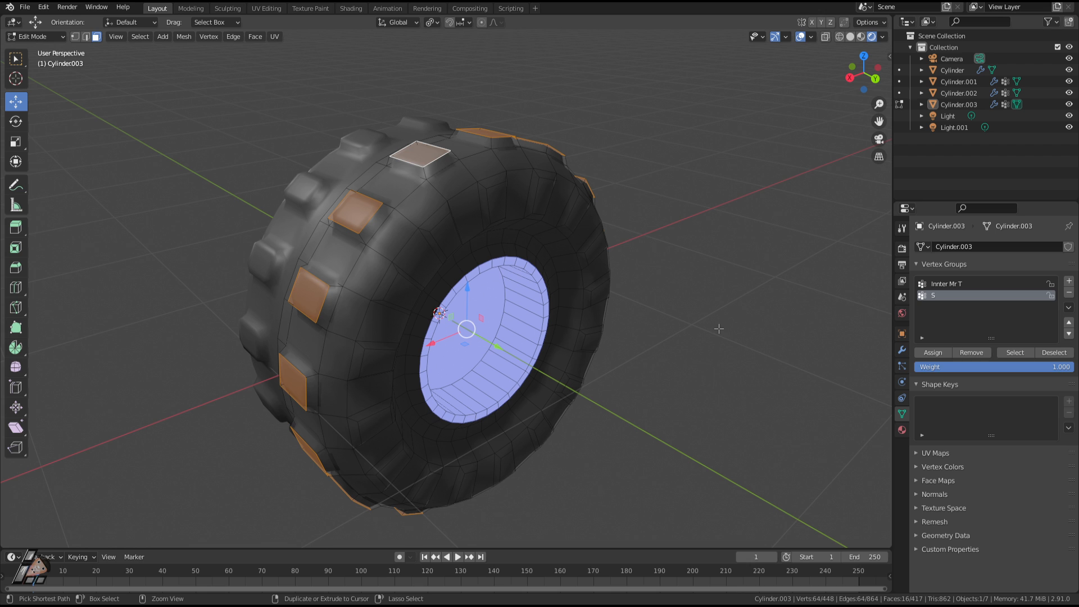
{"action": "key", "text": "ctrl+KP_Add"}
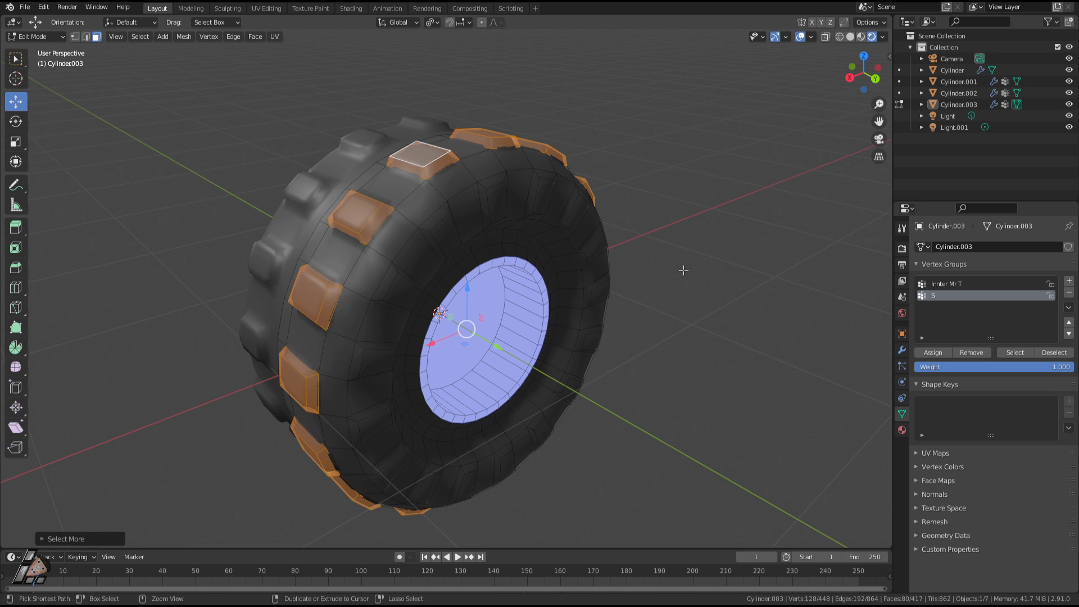
{"action": "key", "text": "ctrl+KP_Subtract"}
{"action": "middle_click_drag", "start_coordinate": [683, 270], "coordinate": [662, 356]}
{"action": "key", "text": "s"}
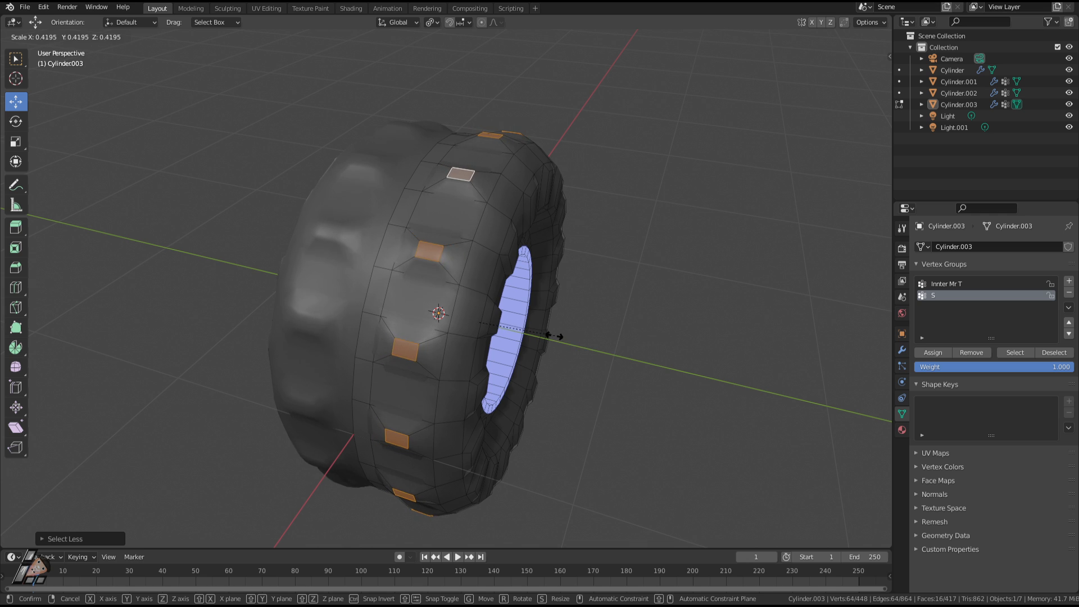
{"action": "left_click", "coordinate": [697, 367]}
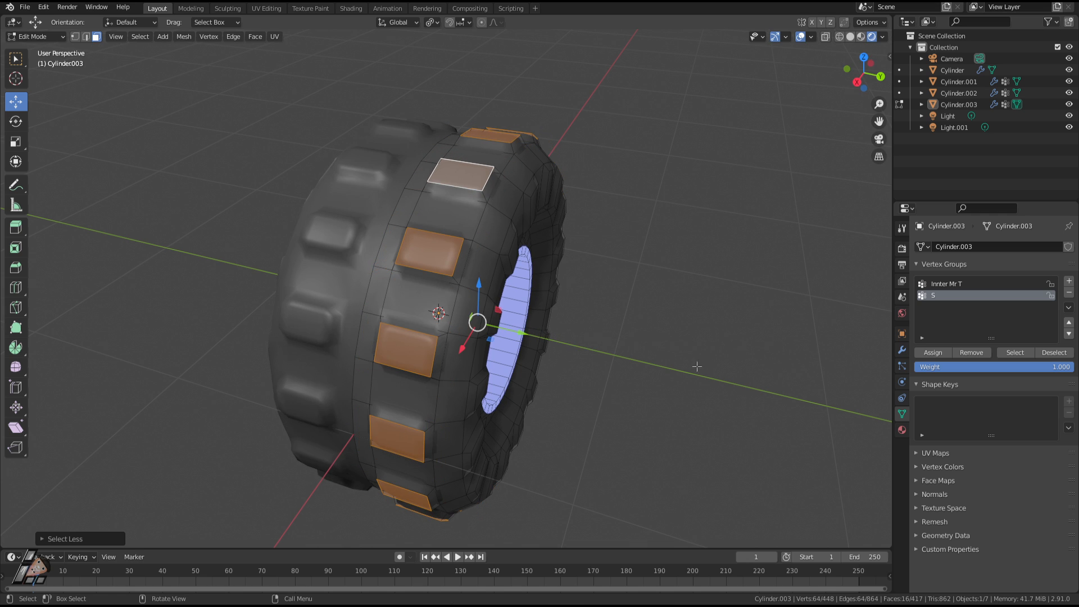
Step: Widen the selected lug top faces along the global Y axis to about 1.6 times
{"action": "middle_click_drag", "start_coordinate": [678, 362], "coordinate": [689, 329]}
{"action": "key", "text": "s"}
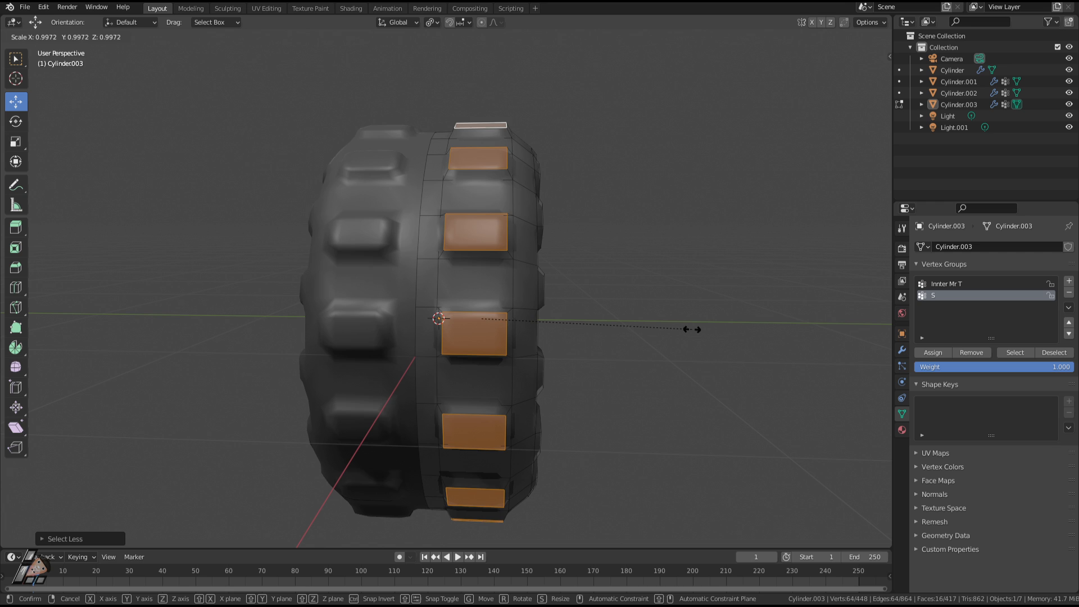
{"action": "key", "text": "y"}
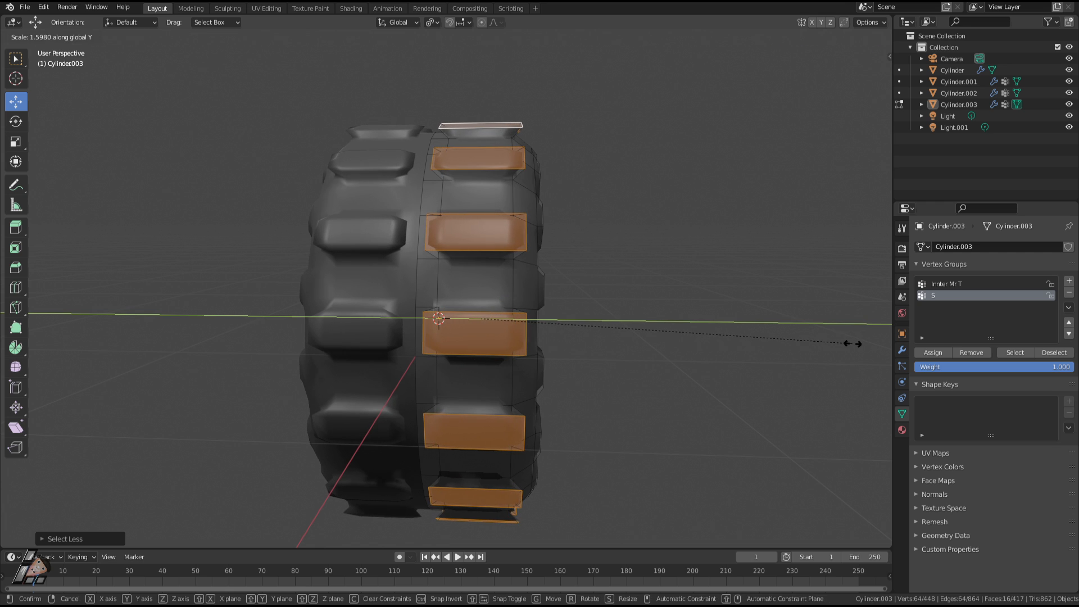
{"action": "left_click", "coordinate": [848, 345]}
Step: Stretch the selected lug top faces along the global Z axis
{"action": "middle_click_drag", "start_coordinate": [699, 368], "coordinate": [645, 388]}
{"action": "key", "text": "s"}
{"action": "key", "text": "x"}
{"action": "right_click", "coordinate": [692, 368]}
{"action": "key", "text": "s"}
{"action": "key", "text": "z"}
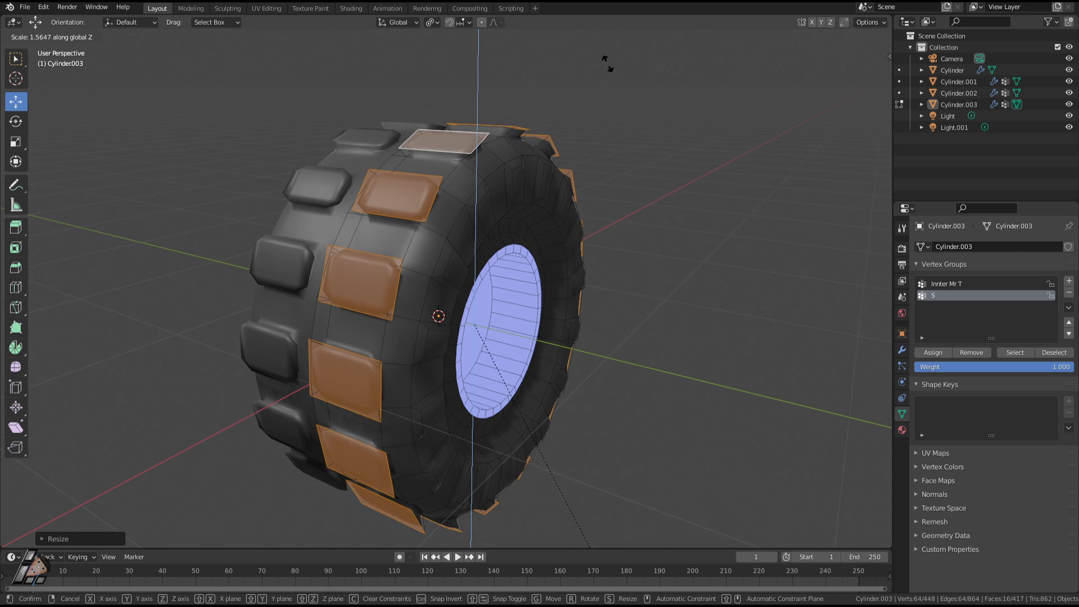
{"action": "left_click", "coordinate": [608, 519]}
Step: Scale the lug top faces back down slightly so the lugs taper more
{"action": "middle_click_drag", "start_coordinate": [608, 519], "coordinate": [621, 424]}
{"action": "key", "text": "Tab"}
{"action": "key", "text": "alt+a"}
{"action": "key", "text": "Tab"}
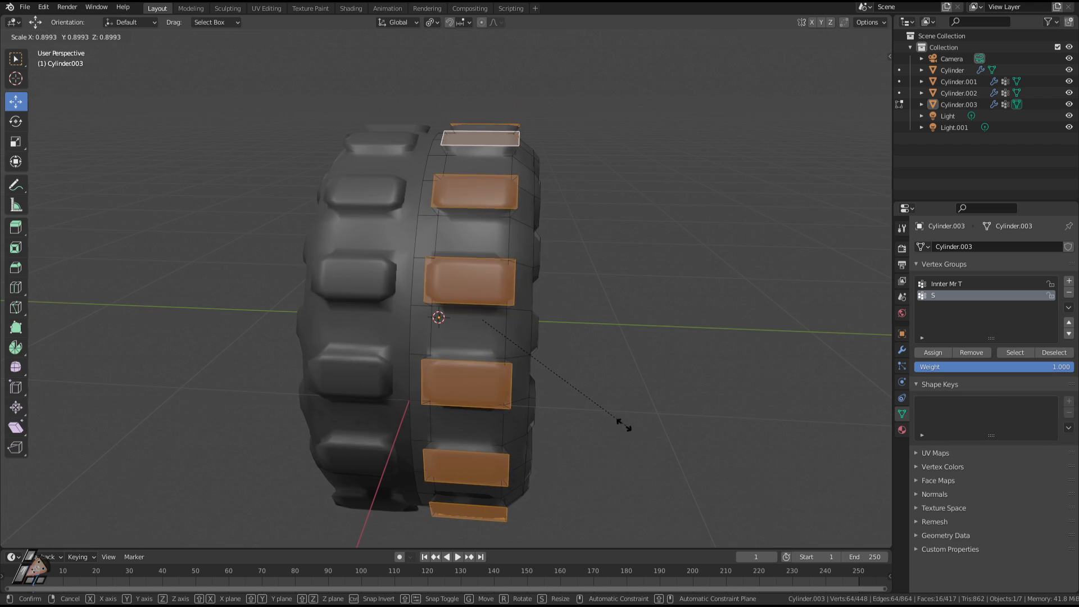
{"action": "key", "text": "s"}
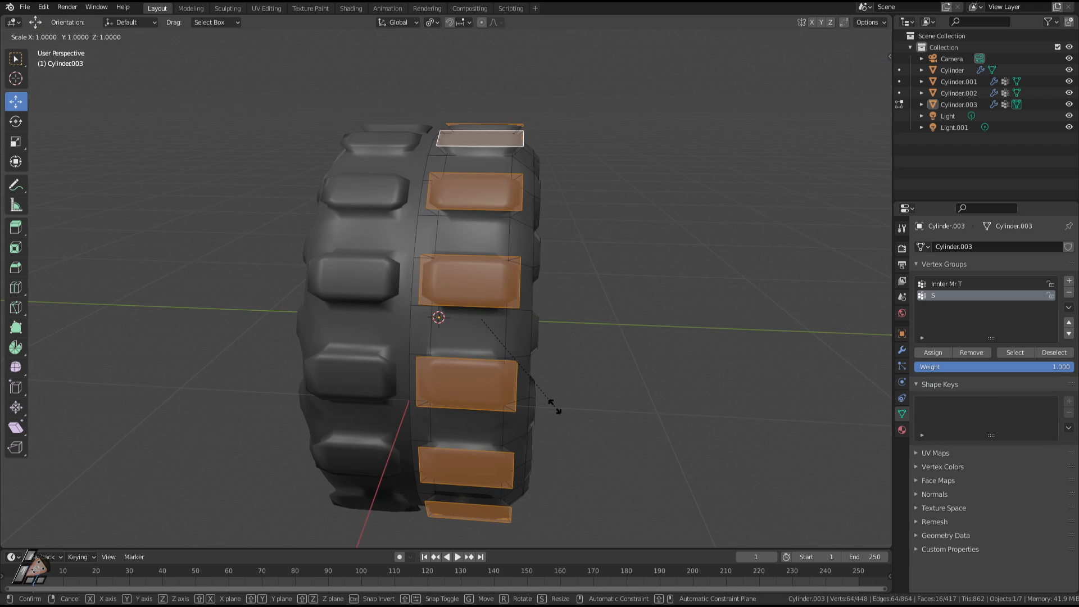
{"action": "key", "text": "y"}
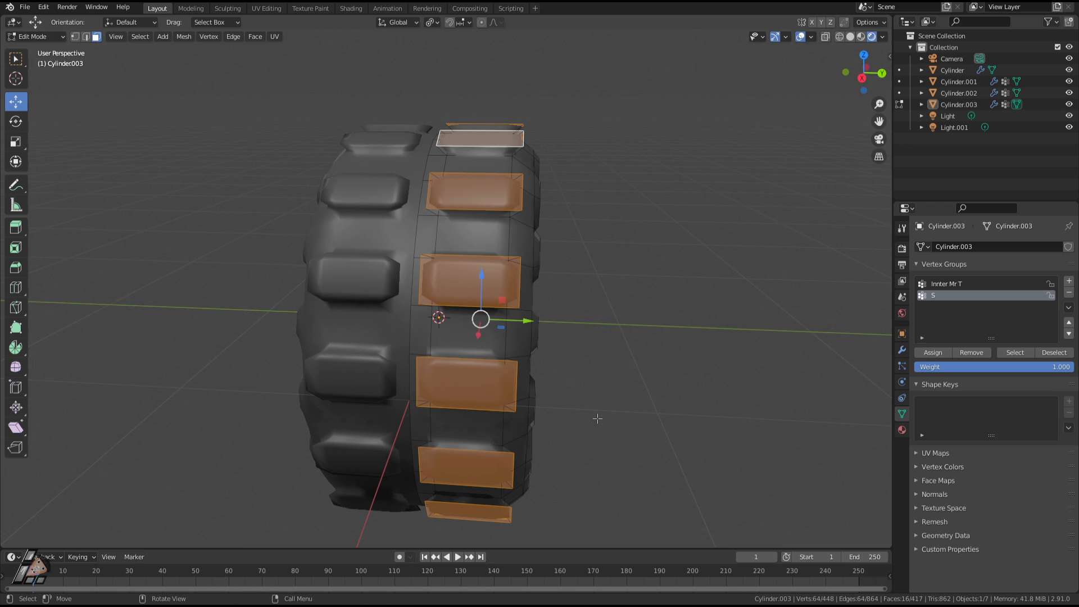
{"action": "left_click", "coordinate": [562, 397]}
Step: Examine the reshaped tread lugs and sidewall ridges on the whole tire in Object Mode
{"action": "middle_click_drag", "start_coordinate": [536, 430], "coordinate": [524, 416]}
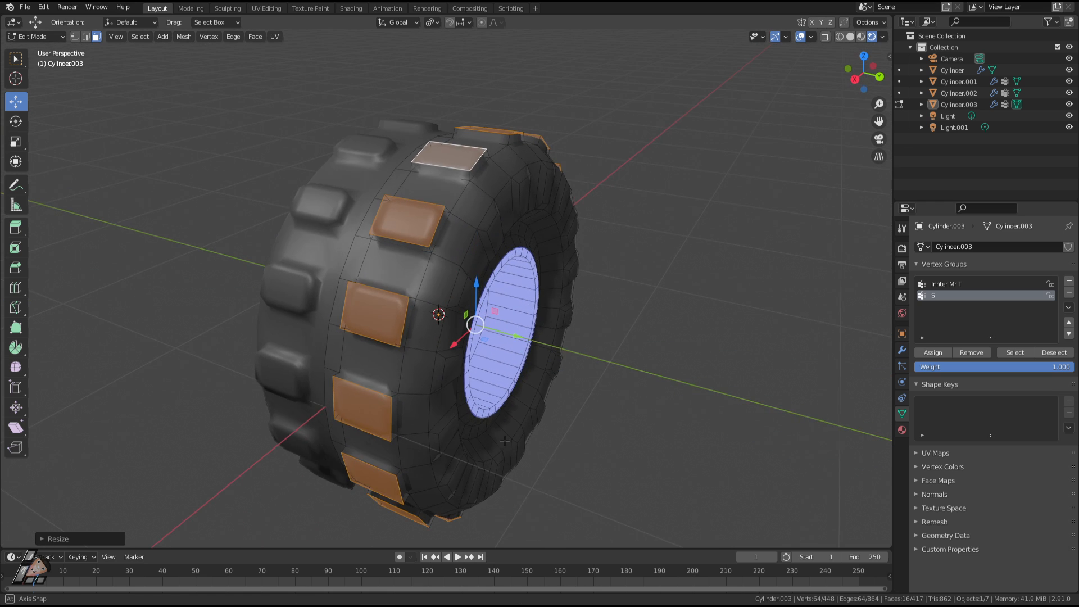
{"action": "key", "text": "Tab"}
{"action": "key", "text": "Tab"}
{"action": "key", "text": "s"}
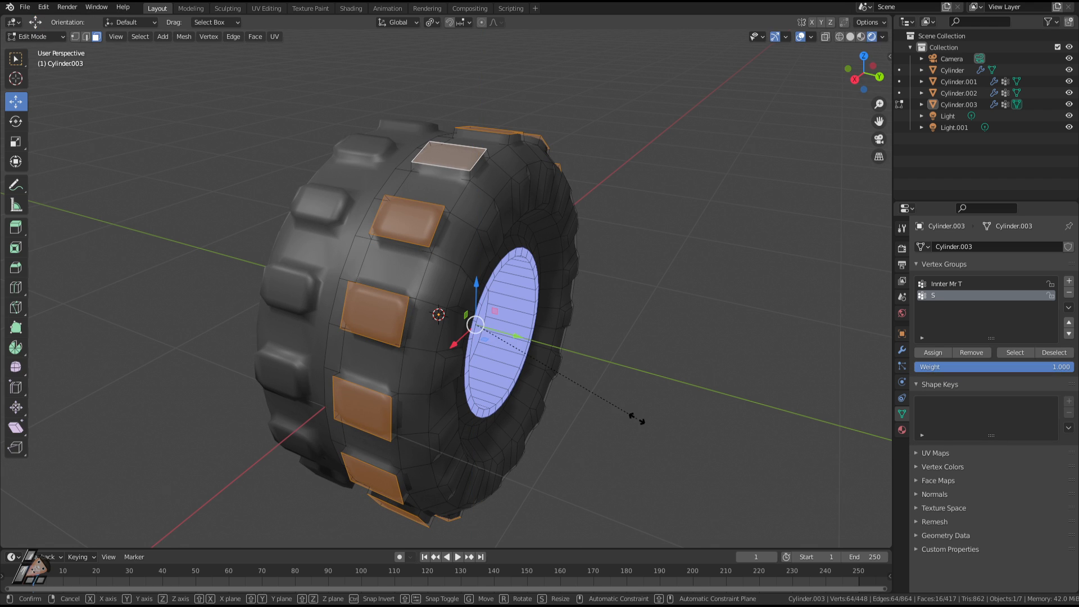
{"action": "right_click", "coordinate": [611, 406]}
{"action": "mouse_move", "coordinate": [611, 405]}
{"action": "middle_mouse_down"}
{"action": "mouse_move", "coordinate": [612, 393]}
{"action": "mouse_move", "coordinate": [619, 427]}
{"action": "mouse_move", "coordinate": [600, 488]}
{"action": "mouse_move", "coordinate": [616, 405]}
{"action": "middle_mouse_up"}
{"action": "key", "text": "Tab"}
{"action": "middle_click_drag", "start_coordinate": [549, 298], "coordinate": [599, 246]}
{"action": "scroll", "coordinate": [458, 280], "scroll_direction": "up", "scroll_amount": 2}
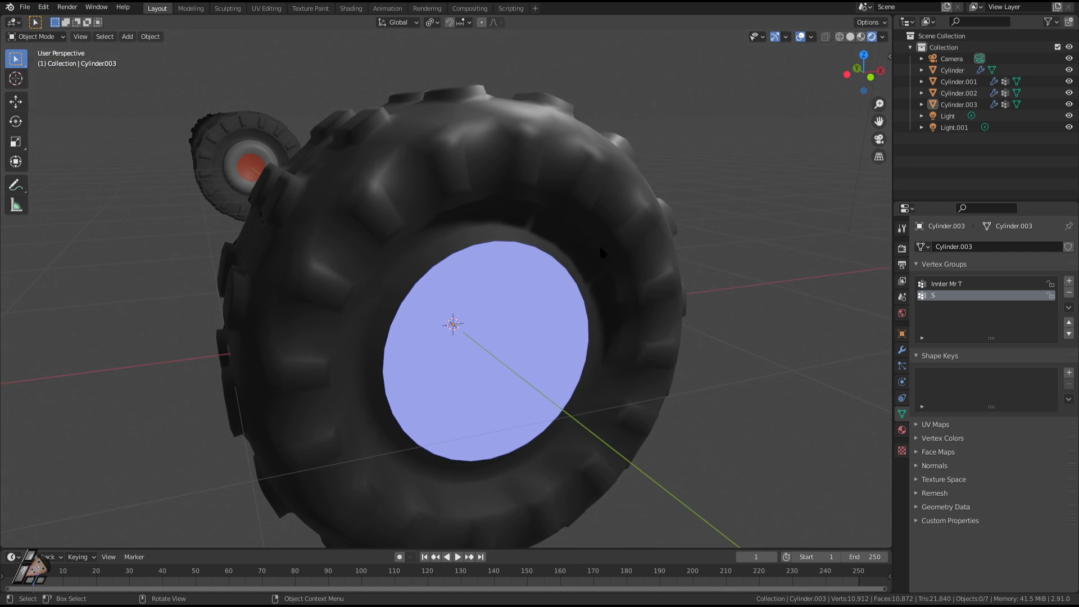
{"action": "scroll", "coordinate": [162, 236], "scroll_direction": "down", "scroll_amount": 3}
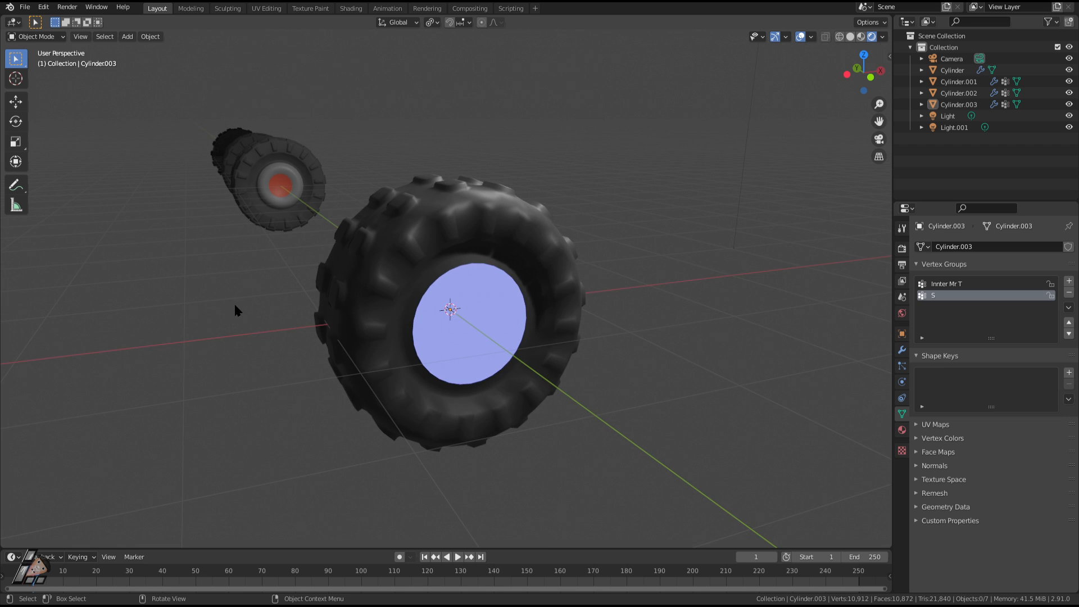
Step: Move the tire along the global Y axis away from the origin and deselect it
{"action": "middle_click_drag", "start_coordinate": [394, 258], "coordinate": [448, 272]}
{"action": "left_click", "coordinate": [447, 271]}
{"action": "key", "text": "g"}
{"action": "key", "text": "x"}
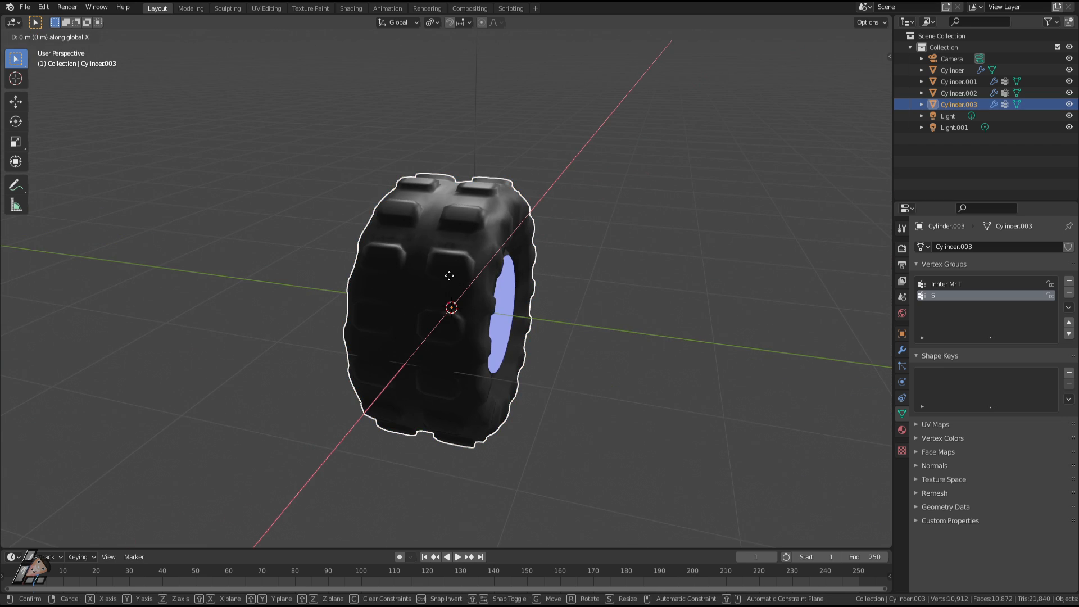
{"action": "key", "text": "y"}
{"action": "left_click", "coordinate": [197, 247]}
{"action": "left_click", "coordinate": [519, 338]}
{"action": "key", "text": "ctrl+a"}
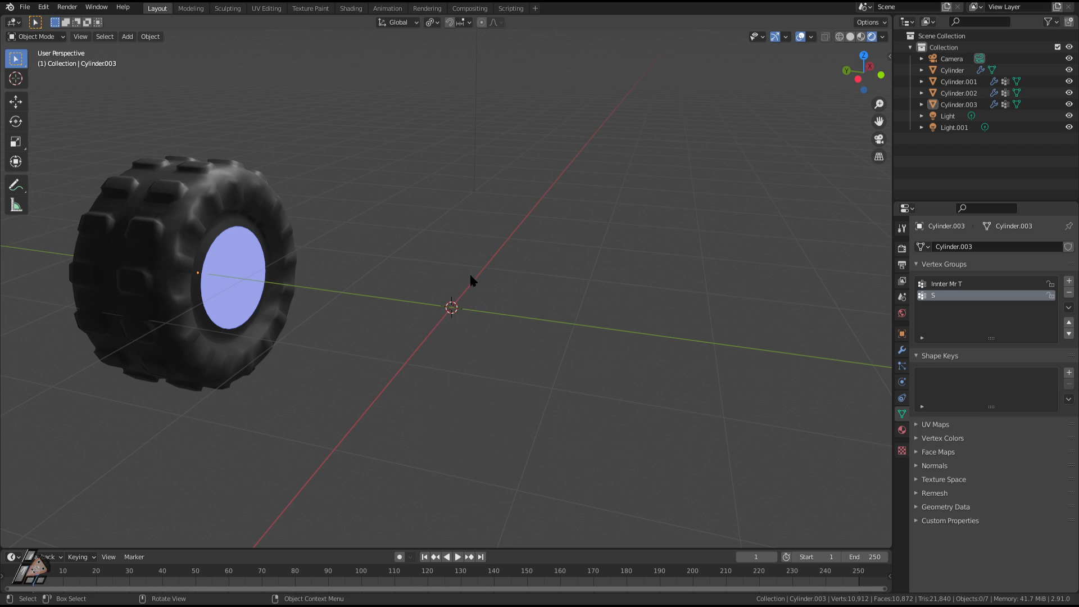
Step: Add a cylinder mesh at the origin and open its creation settings
{"action": "key", "text": "shift+a"}
{"action": "mouse_move", "coordinate": [477, 277]}
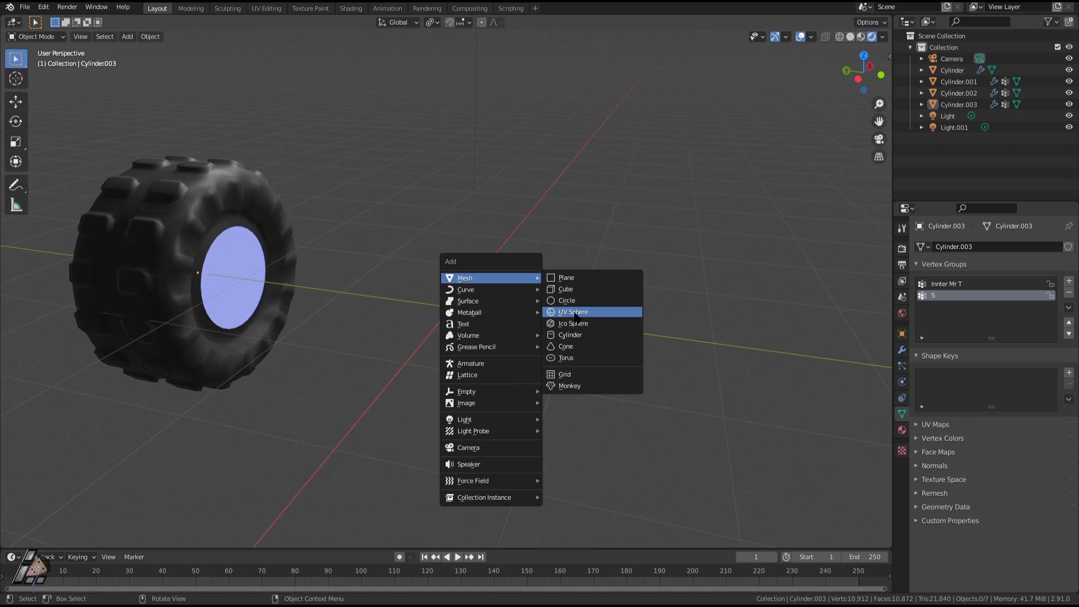
{"action": "left_click", "coordinate": [571, 335]}
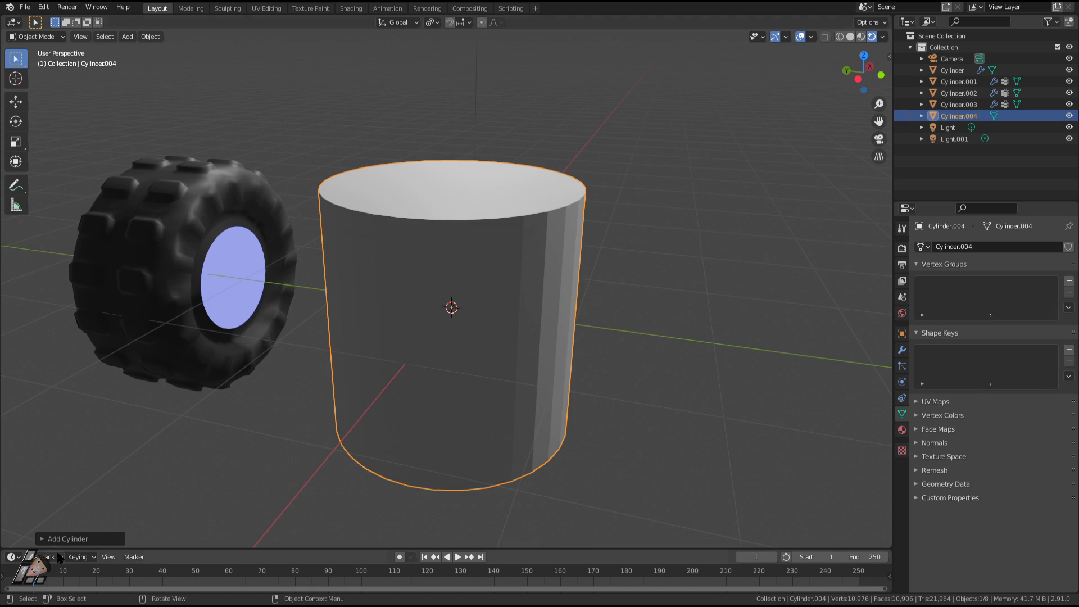
{"action": "left_click", "coordinate": [75, 537]}
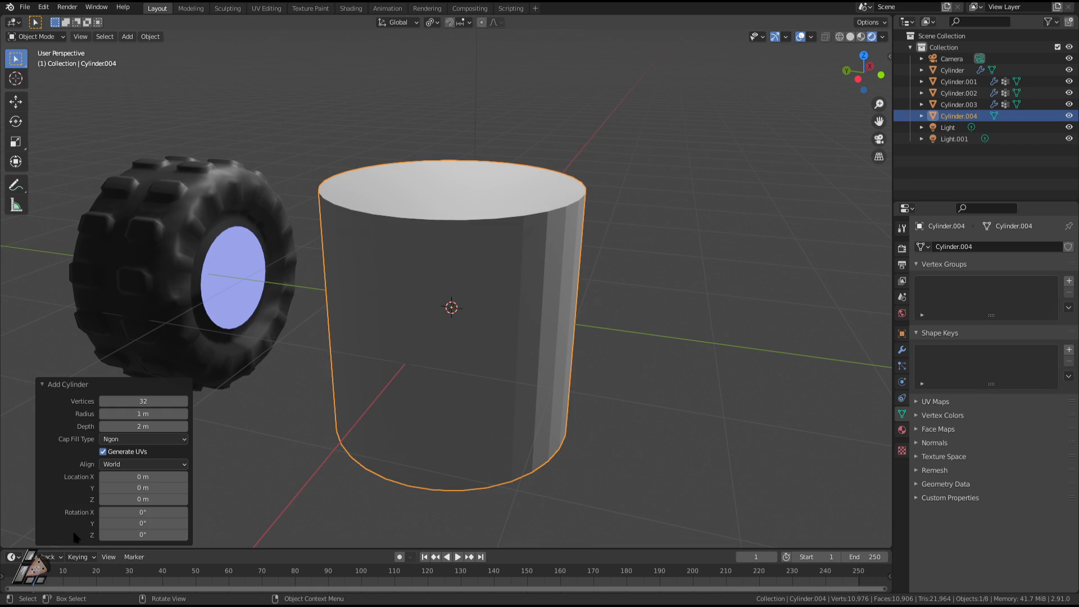
Step: Show the scene in wireframe and set the cylinder's vertex count to 59
{"action": "left_click", "coordinate": [854, 37]}
{"action": "middle_click_drag", "start_coordinate": [477, 283], "coordinate": [780, 99]}
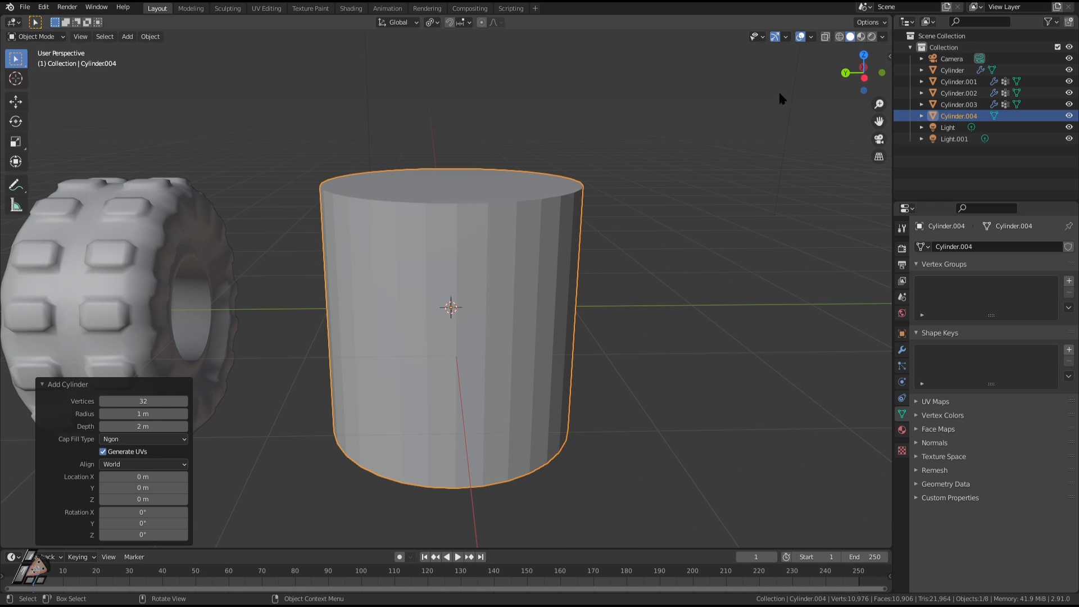
{"action": "left_click", "coordinate": [840, 37]}
{"action": "middle_click_drag", "start_coordinate": [417, 308], "coordinate": [581, 294]}
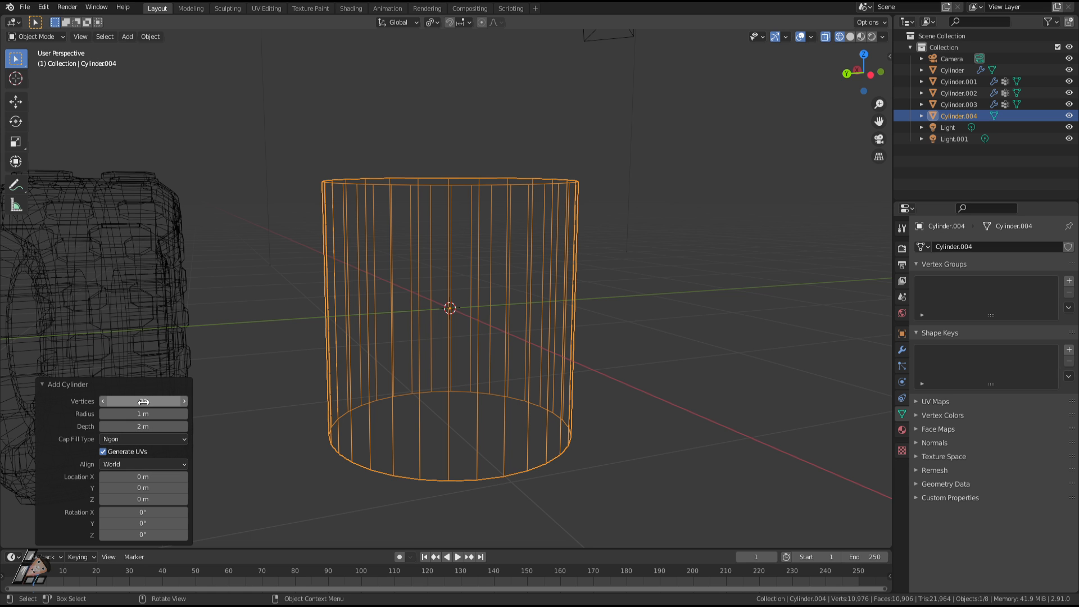
{"action": "left_click_drag", "start_coordinate": [143, 402], "coordinate": [169, 400]}
{"action": "middle_click_drag", "start_coordinate": [513, 305], "coordinate": [419, 287]}
{"action": "middle_click_drag", "start_coordinate": [506, 200], "coordinate": [550, 221]}
{"action": "scroll", "coordinate": [537, 249], "scroll_direction": "down", "scroll_amount": 4}
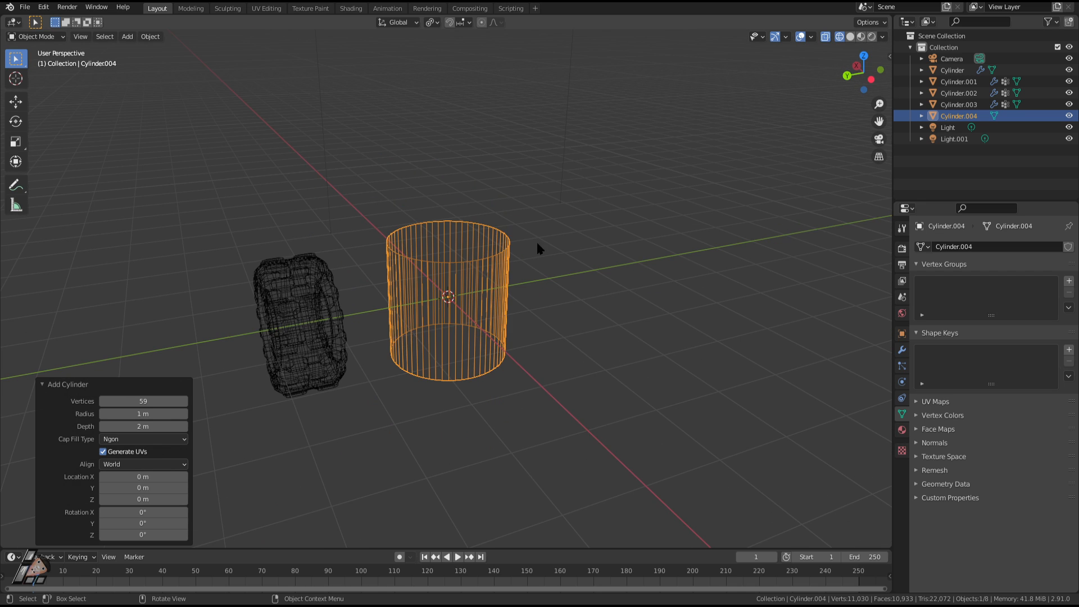
Step: Delete the 59-sided demonstration cylinder
{"action": "key", "text": "Tab"}
{"action": "key", "text": "Tab"}
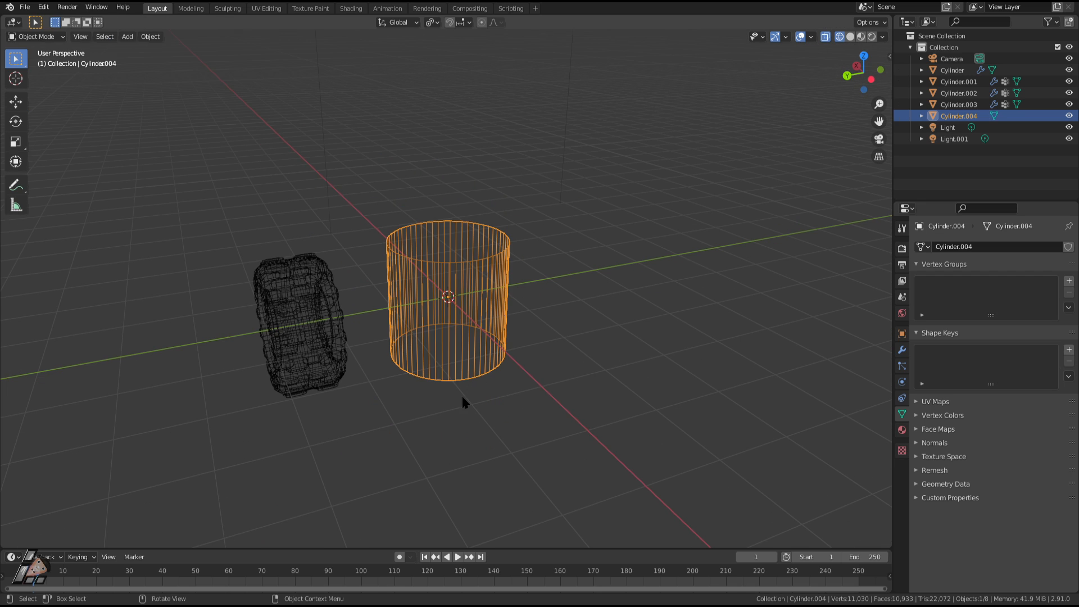
{"action": "key", "text": "x"}
{"action": "left_click", "coordinate": [456, 368]}
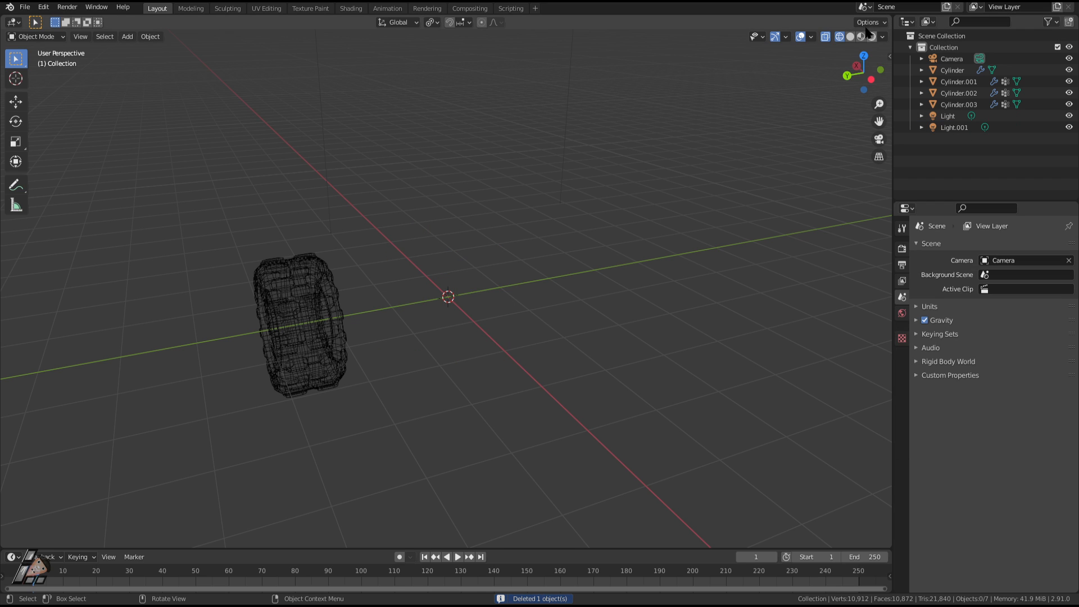
Step: Switch the viewport to Material Preview shading and clear the tire's location to return it to the origin
{"action": "left_click", "coordinate": [862, 36]}
{"action": "middle_click_drag", "start_coordinate": [605, 192], "coordinate": [596, 171]}
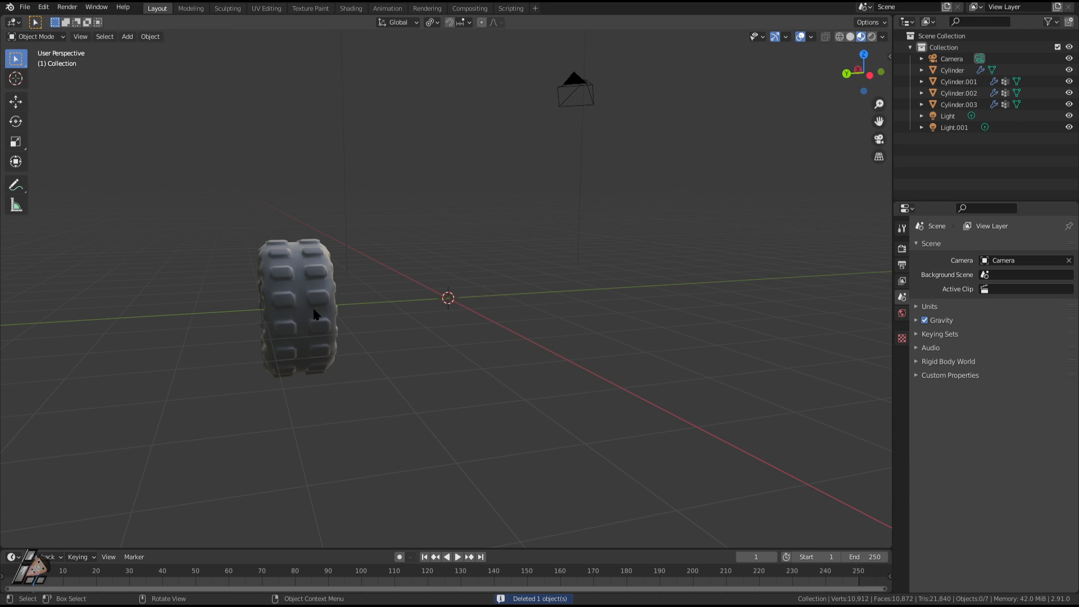
{"action": "left_click", "coordinate": [315, 314]}
{"action": "key", "text": "alt+g"}
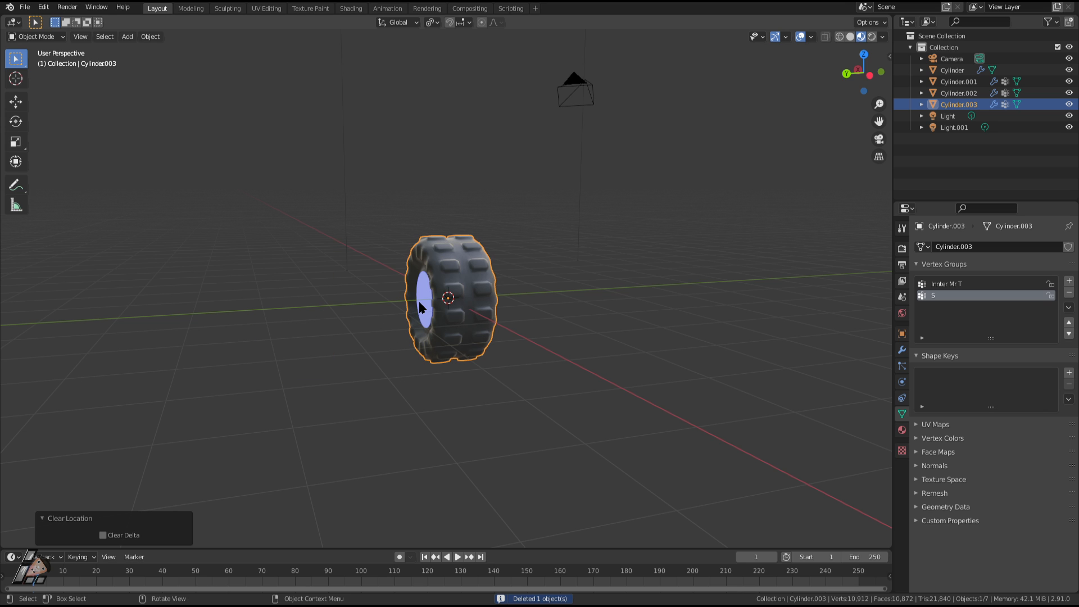
Step: Select the full ring of 32 narrow faces running around the tread beside the tire's center seam
{"action": "scroll", "coordinate": [428, 293], "scroll_direction": "up", "scroll_amount": 6}
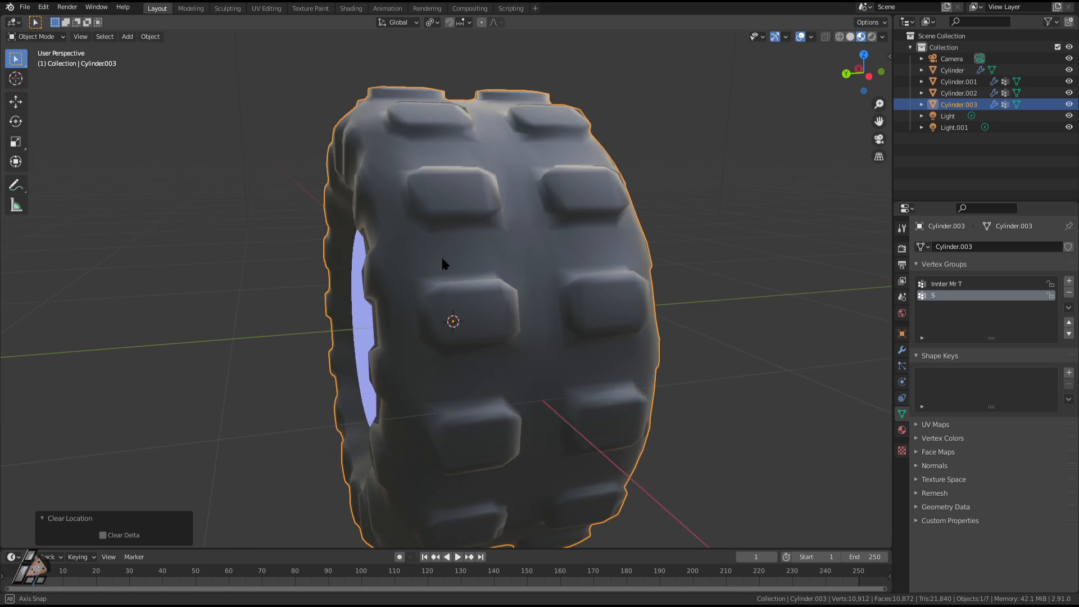
{"action": "key", "text": "Tab"}
{"action": "left_click", "coordinate": [464, 220]}
{"action": "left_click", "coordinate": [462, 179], "text": "shift"}
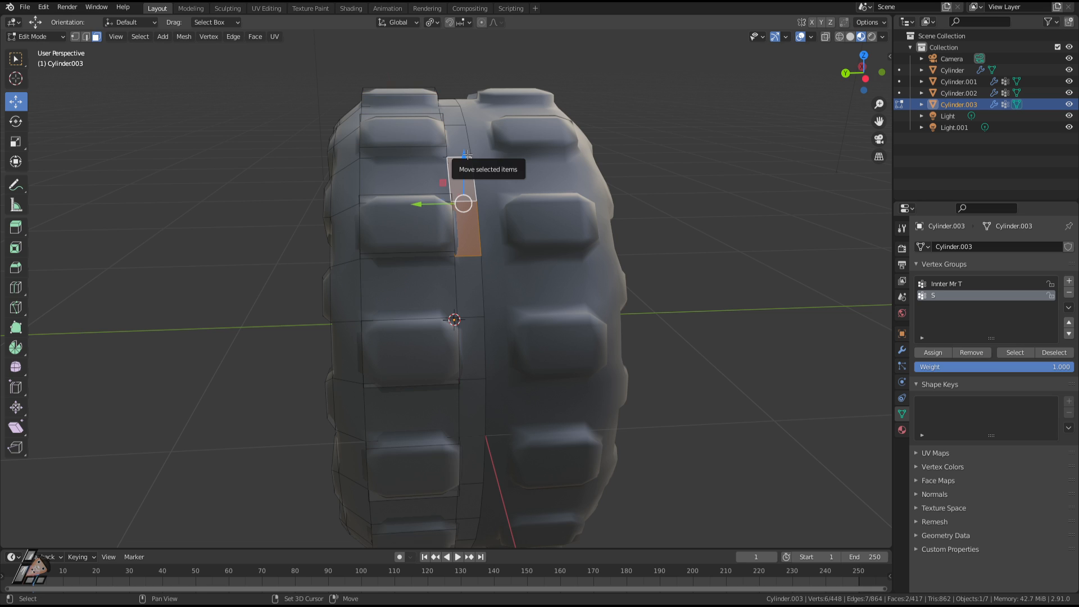
{"action": "left_click", "coordinate": [459, 145], "text": "ctrl"}
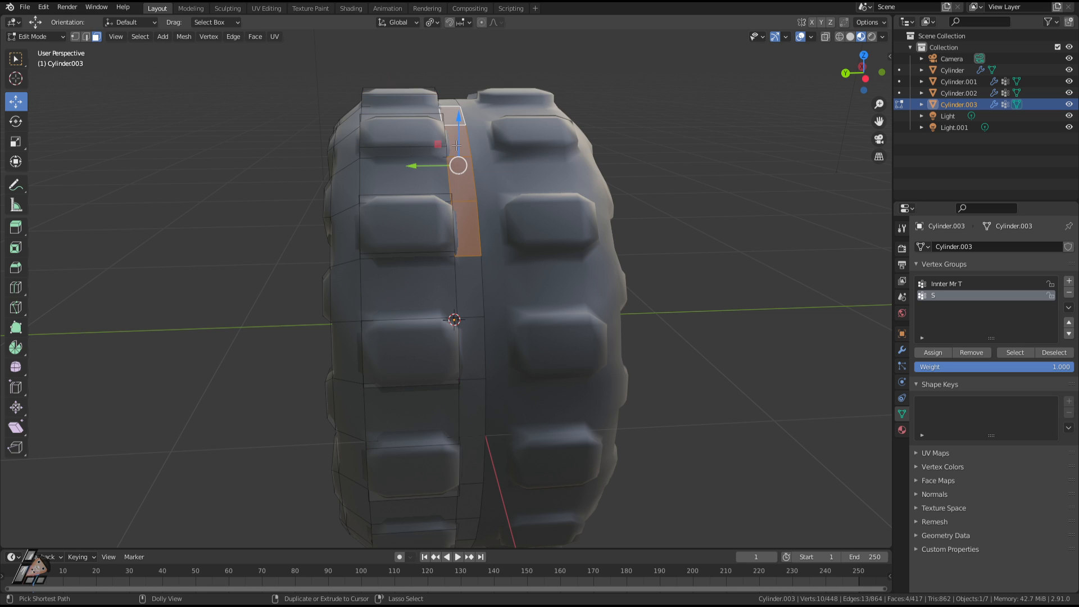
{"action": "key", "text": "ctrl+shift+KP_Add"}
{"action": "key", "text": "ctrl+shift+KP_Add"}
{"action": "key", "text": "ctrl+shift+KP_Add"}
{"action": "key", "text": "ctrl+shift+KP_Add"}
{"action": "key", "text": "ctrl+shift+KP_Add"}
{"action": "key", "text": "ctrl+shift+KP_Add"}
{"action": "key", "text": "ctrl+shift+KP_Add"}
{"action": "key", "text": "ctrl+shift+KP_Add"}
{"action": "key", "text": "ctrl+shift+KP_Add"}
{"action": "key", "text": "ctrl+shift+KP_Add"}
{"action": "key", "text": "ctrl+shift+KP_Add"}
{"action": "key", "text": "ctrl+shift+KP_Add"}
{"action": "key", "text": "ctrl+shift+KP_Add"}
{"action": "key", "text": "ctrl+shift+KP_Add"}
{"action": "key", "text": "ctrl+shift+KP_Add"}
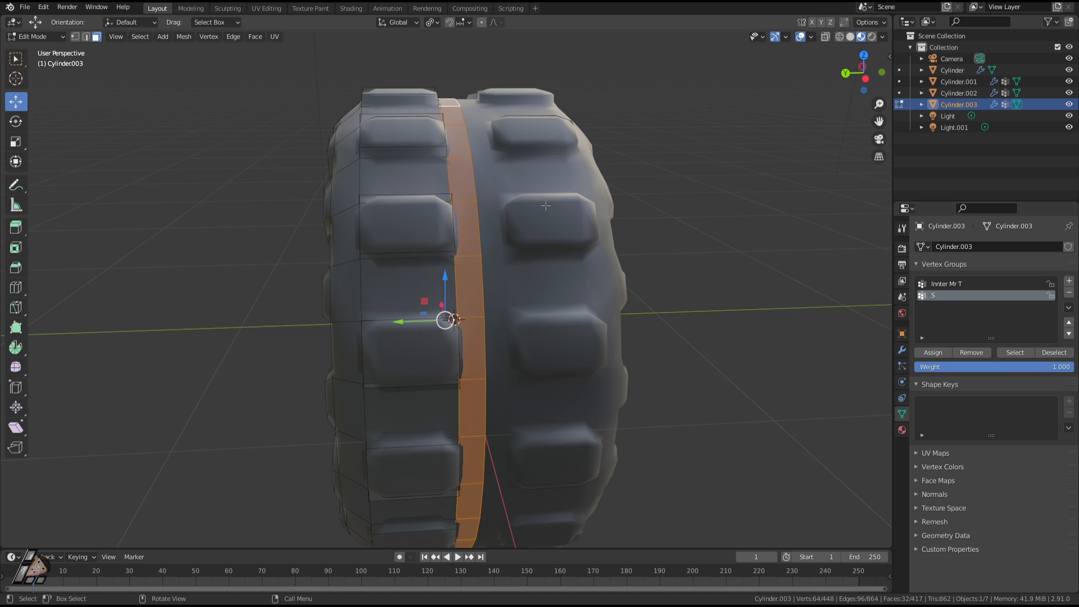
Step: Extrude the selected center ring outward along its normals by about 0.092 m
{"action": "key", "text": "alt+e"}
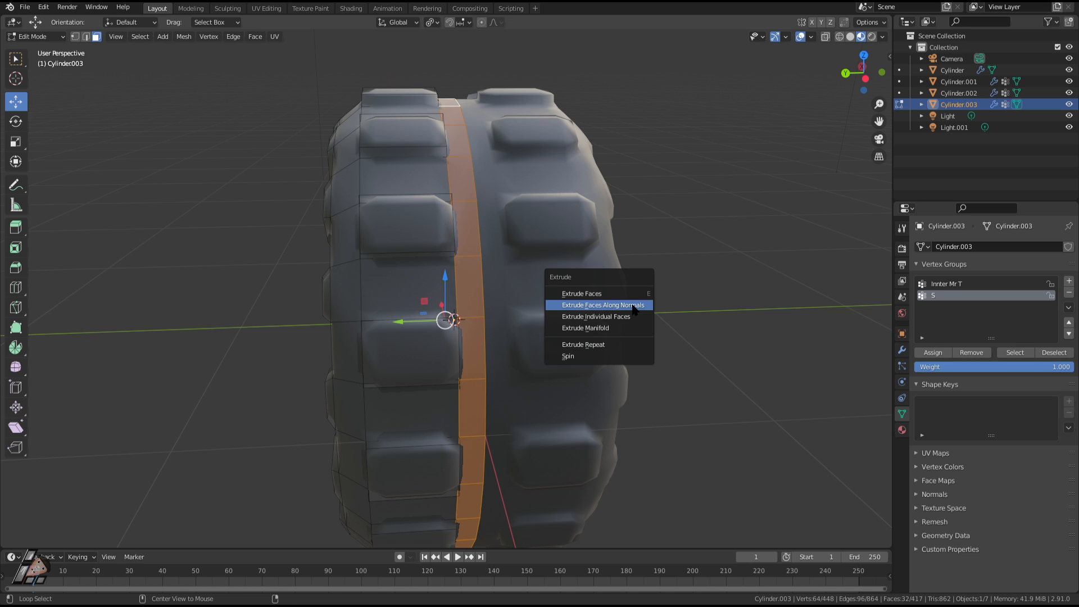
{"action": "left_click", "coordinate": [635, 307]}
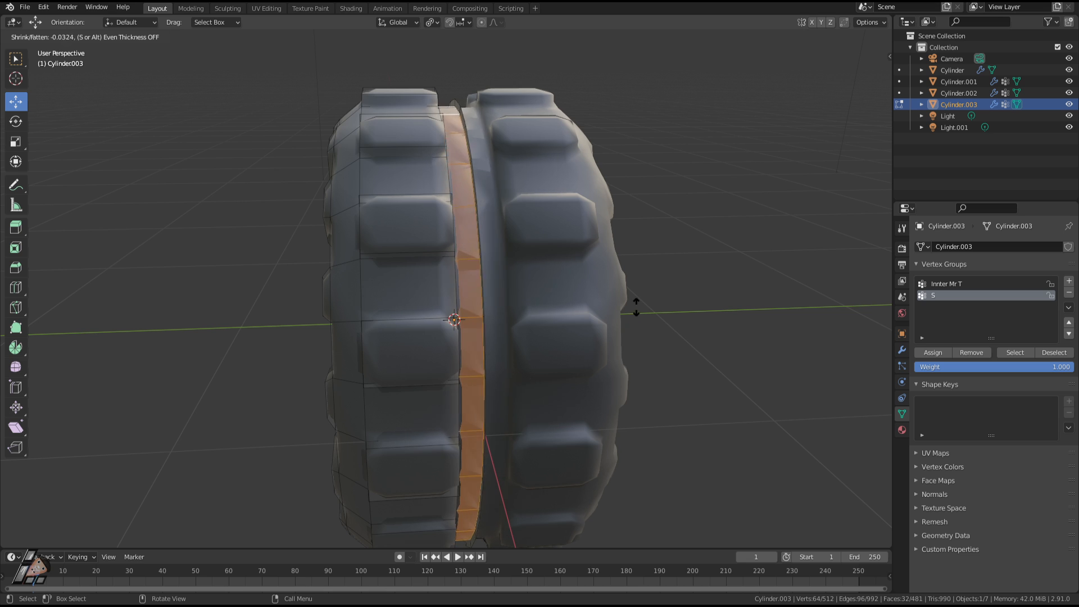
{"action": "left_click", "coordinate": [632, 296]}
{"action": "middle_click_drag", "start_coordinate": [704, 316], "coordinate": [703, 344]}
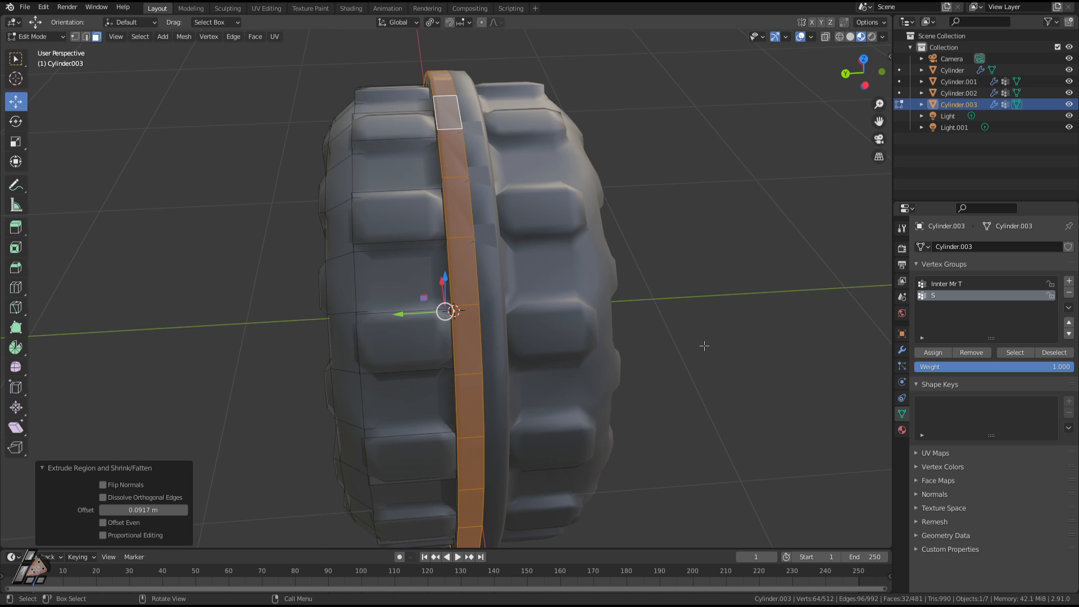
{"action": "key", "text": "s"}
{"action": "right_click", "coordinate": [674, 339]}
{"action": "key", "text": "s"}
{"action": "key", "text": "y"}
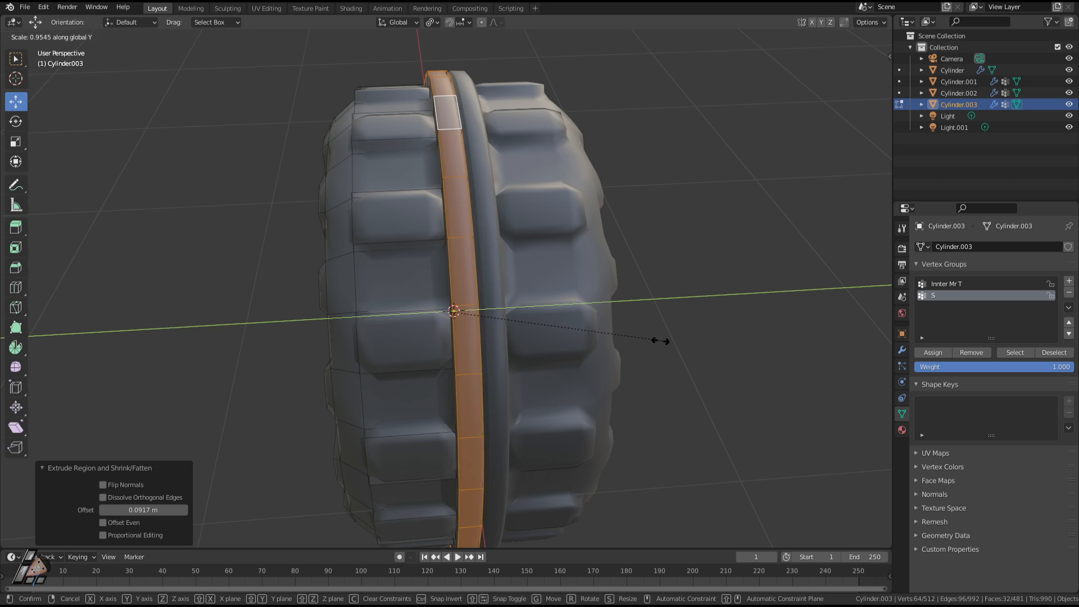
{"action": "right_click", "coordinate": [600, 318]}
Step: Select the outer edge loop of the raised center ridge, shift it along global Y to taper the ridge, and check the whole tire
{"action": "key", "text": "2"}
{"action": "left_click", "coordinate": [445, 158]}
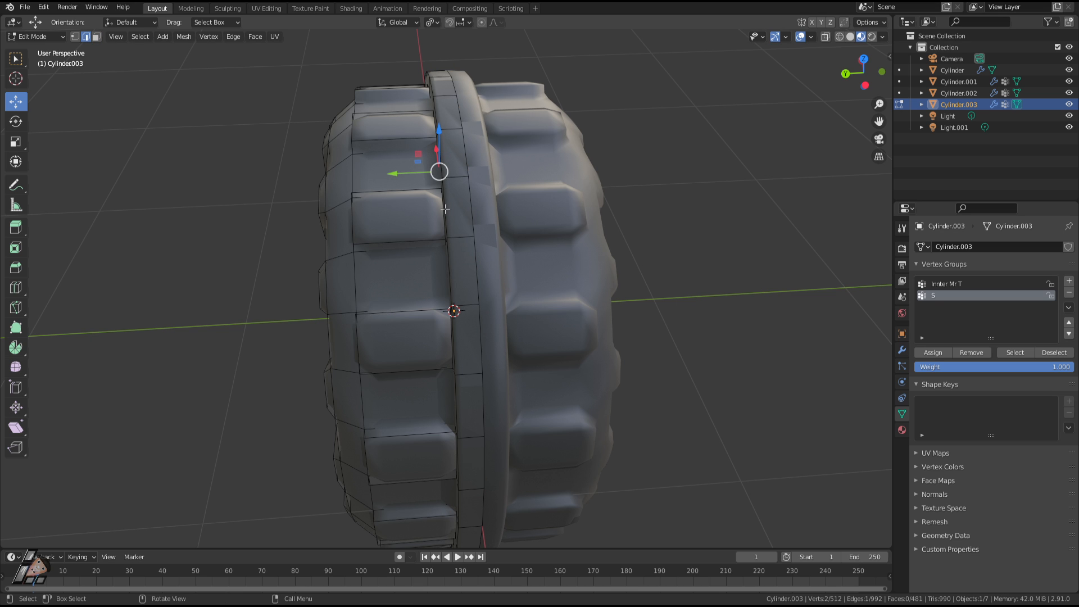
{"action": "middle_click_drag", "start_coordinate": [446, 209], "coordinate": [548, 137]}
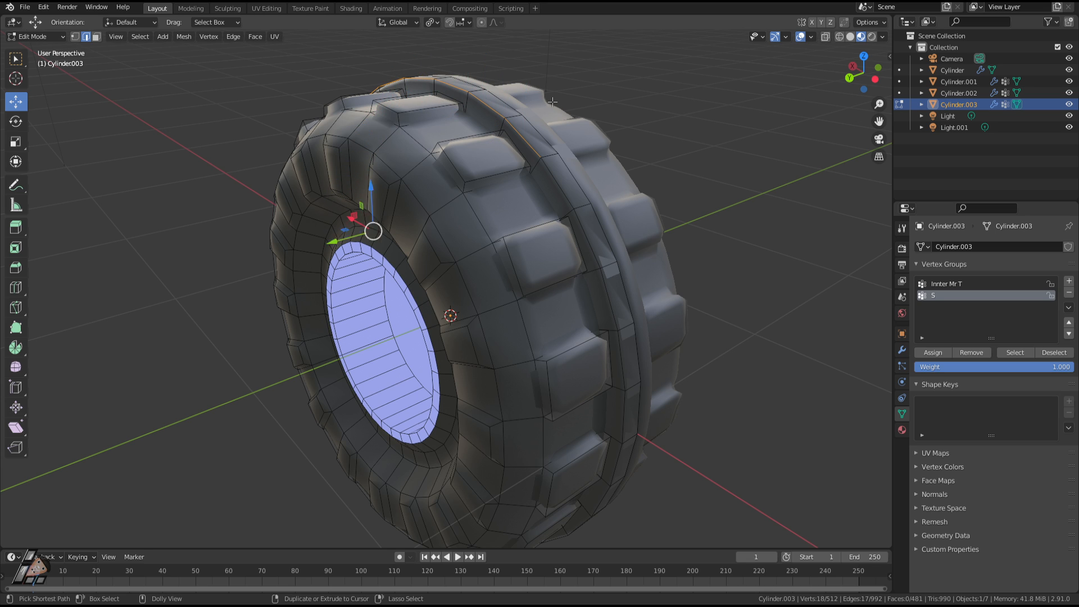
{"action": "middle_click_drag", "start_coordinate": [557, 163], "coordinate": [517, 163]}
{"action": "key", "text": "g"}
{"action": "key", "text": "y"}
{"action": "left_click", "coordinate": [540, 170]}
{"action": "key", "text": "3"}
{"action": "middle_click_drag", "start_coordinate": [580, 217], "coordinate": [332, 199]}
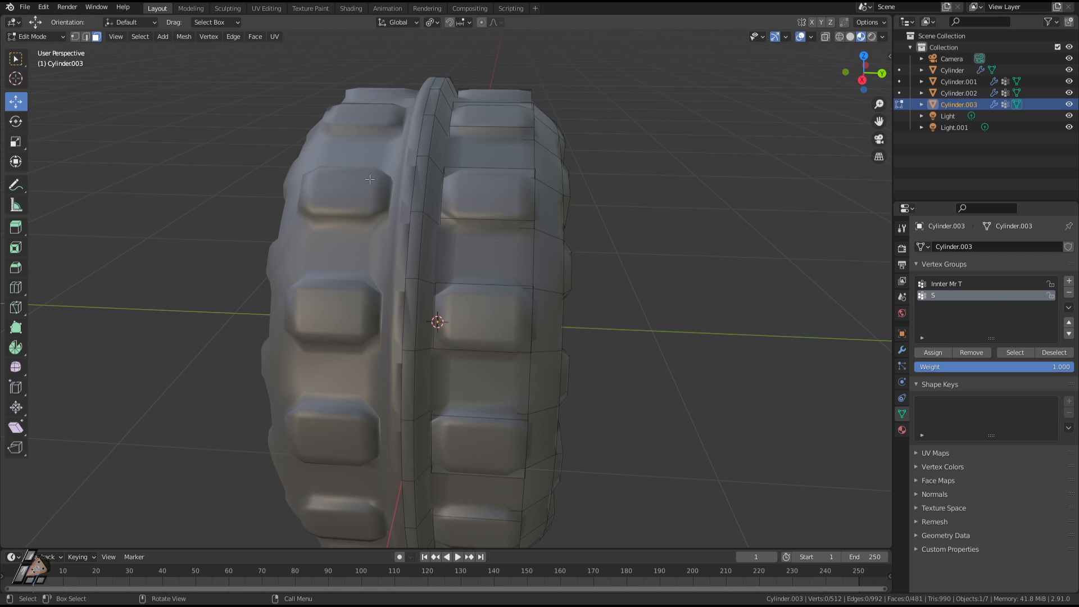
{"action": "key", "text": "Tab"}
{"action": "scroll", "coordinate": [482, 206], "scroll_direction": "down", "scroll_amount": 4}
{"action": "middle_click_drag", "start_coordinate": [473, 225], "coordinate": [673, 233]}
{"action": "scroll", "coordinate": [489, 241], "scroll_direction": "up", "scroll_amount": 3}
{"action": "middle_click_drag", "start_coordinate": [488, 242], "coordinate": [441, 234]}
Step: Select the full ring of 32 narrow outer faces on top of the raised center ridge
{"action": "key", "text": "Tab"}
{"action": "scroll", "coordinate": [464, 209], "scroll_direction": "up", "scroll_amount": 4}
{"action": "scroll", "coordinate": [454, 134], "scroll_direction": "down", "scroll_amount": 5}
{"action": "scroll", "coordinate": [453, 215], "scroll_direction": "up", "scroll_amount": 2}
{"action": "left_click", "coordinate": [432, 244], "text": "shift"}
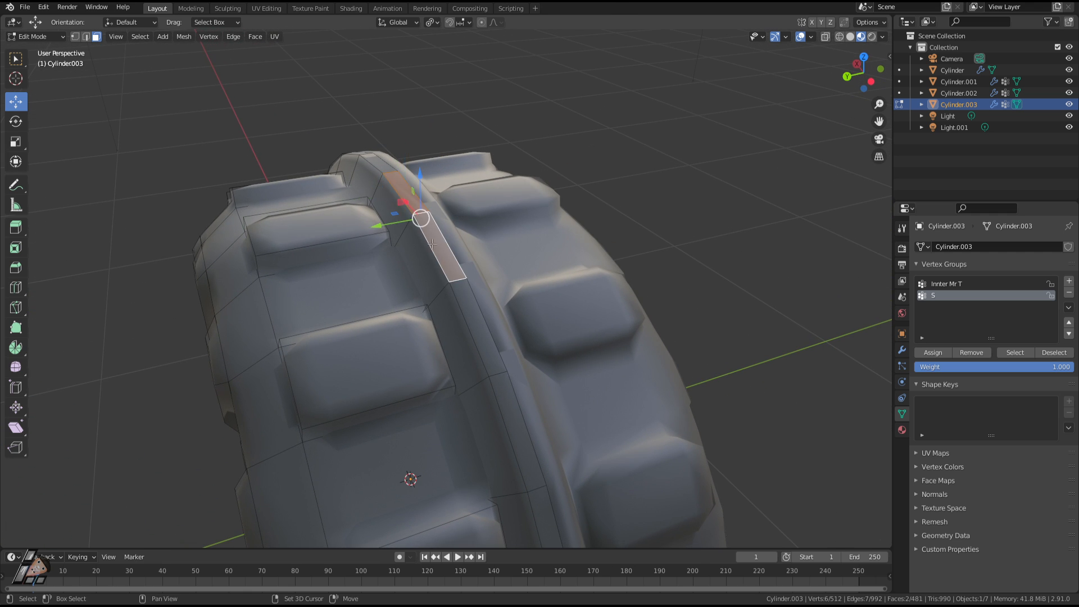
{"action": "left_click", "coordinate": [463, 313], "text": "shift"}
{"action": "key", "text": "ctrl+z"}
{"action": "left_click", "coordinate": [476, 310], "text": "shift"}
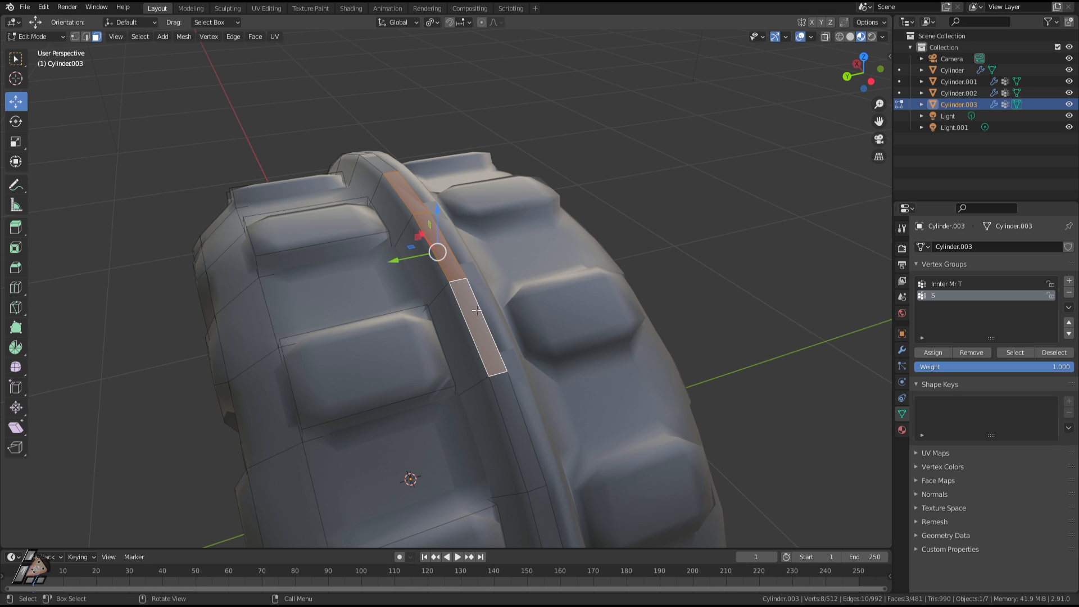
{"action": "key", "text": "ctrl+shift+KP_Add"}
{"action": "key", "text": "ctrl+shift+KP_Add"}
{"action": "key", "text": "ctrl+shift+KP_Add"}
{"action": "key", "text": "ctrl+shift+KP_Add"}
{"action": "key", "text": "ctrl+shift+KP_Add"}
{"action": "key", "text": "ctrl+shift+KP_Add"}
{"action": "key", "text": "ctrl+shift+KP_Add"}
{"action": "key", "text": "ctrl+shift+KP_Add"}
{"action": "key", "text": "ctrl+shift+KP_Add"}
{"action": "key", "text": "ctrl+shift+KP_Add"}
{"action": "key", "text": "ctrl+shift+KP_Add"}
{"action": "key", "text": "ctrl+shift+KP_Add"}
{"action": "key", "text": "ctrl+shift+KP_Add"}
{"action": "key", "text": "ctrl+shift+KP_Add"}
{"action": "key", "text": "ctrl+shift+KP_Add"}
{"action": "key", "text": "ctrl+shift+KP_Add"}
{"action": "key", "text": "ctrl+shift+KP_Add"}
{"action": "key", "text": "ctrl+shift+KP_Add"}
{"action": "key", "text": "ctrl+shift+KP_Add"}
{"action": "key", "text": "ctrl+shift+KP_Add"}
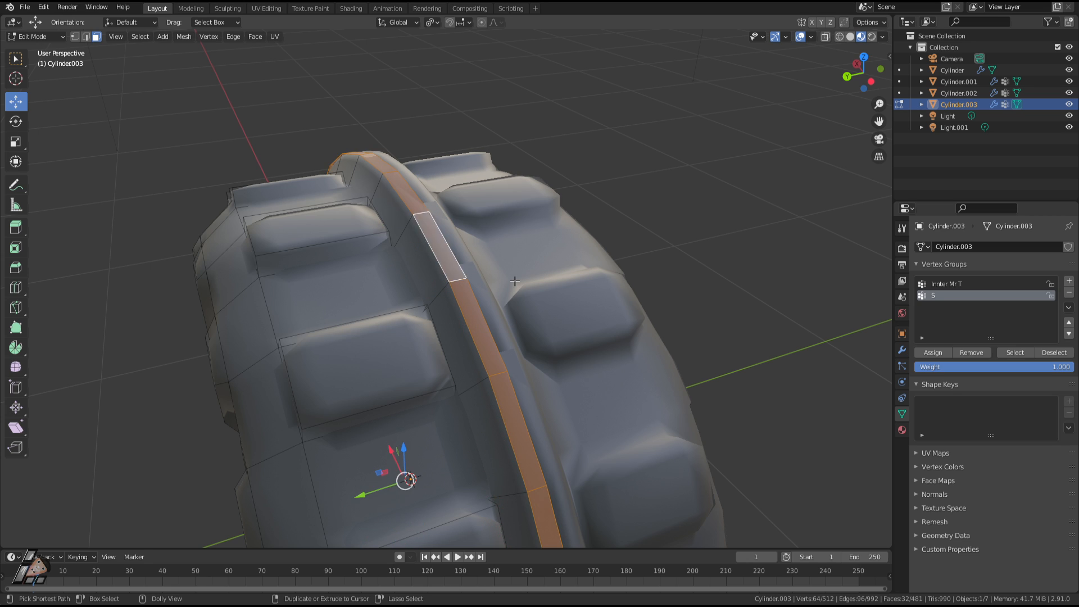
Step: Scale the selected ridge ring slightly inward to lower the ridge and check the whole tire
{"action": "middle_click_drag", "start_coordinate": [515, 281], "coordinate": [797, 281]}
{"action": "key", "text": "s"}
{"action": "left_click", "coordinate": [656, 329]}
{"action": "key", "text": "Tab"}
{"action": "scroll", "coordinate": [647, 291], "scroll_direction": "down", "scroll_amount": 4}
{"action": "key", "text": "Tab"}
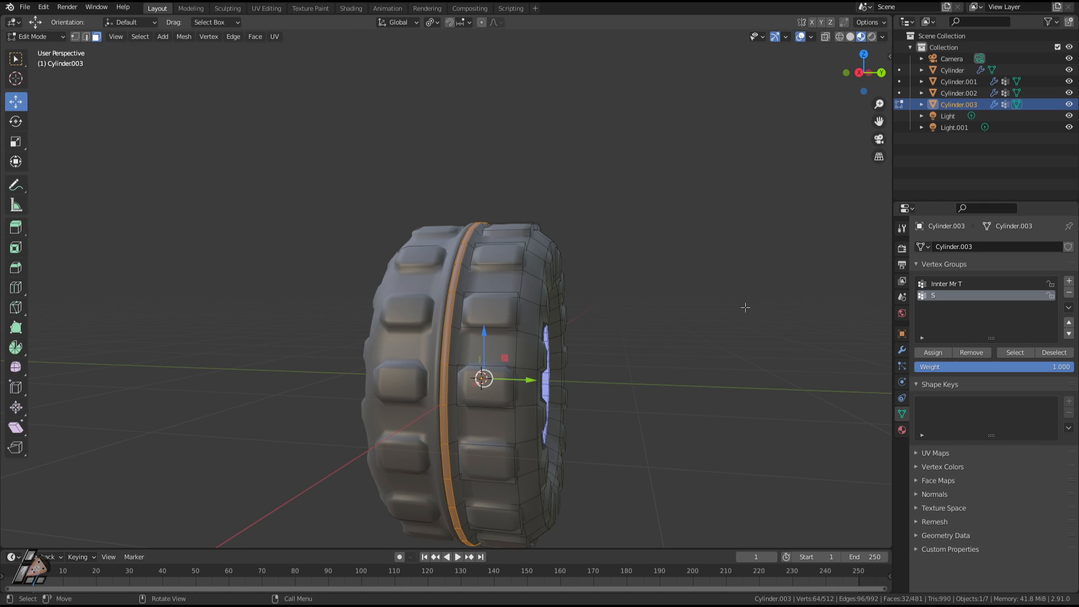
{"action": "scroll", "coordinate": [695, 337], "scroll_direction": "up", "scroll_amount": 4}
{"action": "middle_click_drag", "start_coordinate": [695, 337], "coordinate": [673, 325]}
{"action": "scroll", "coordinate": [674, 325], "scroll_direction": "up", "scroll_amount": 2}
{"action": "middle_click_drag", "start_coordinate": [596, 272], "coordinate": [578, 252]}
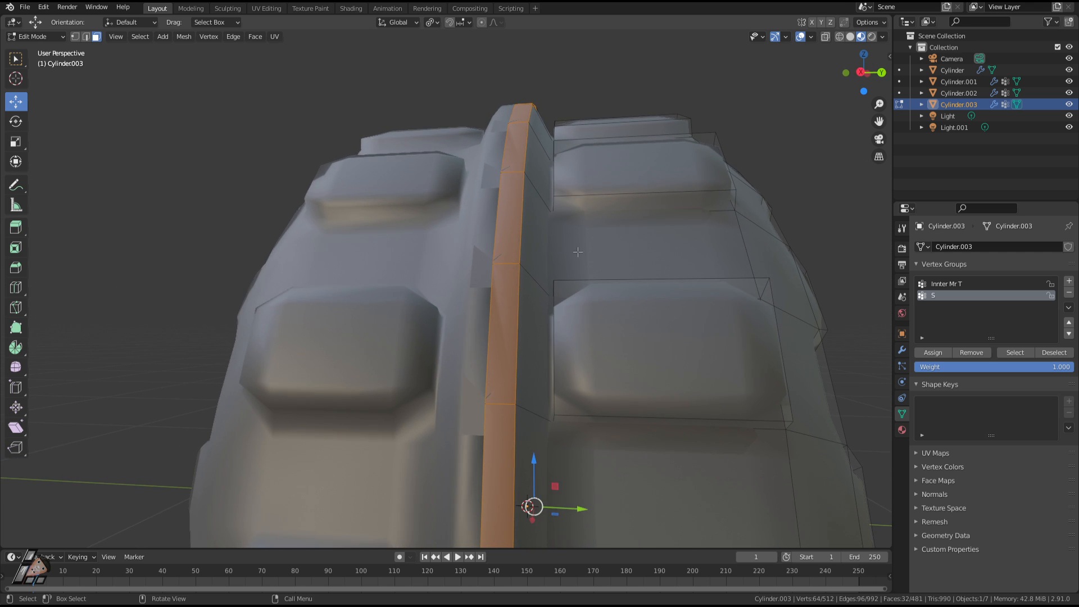
{"action": "middle_click_drag", "start_coordinate": [529, 187], "coordinate": [626, 232]}
{"action": "key", "text": "s"}
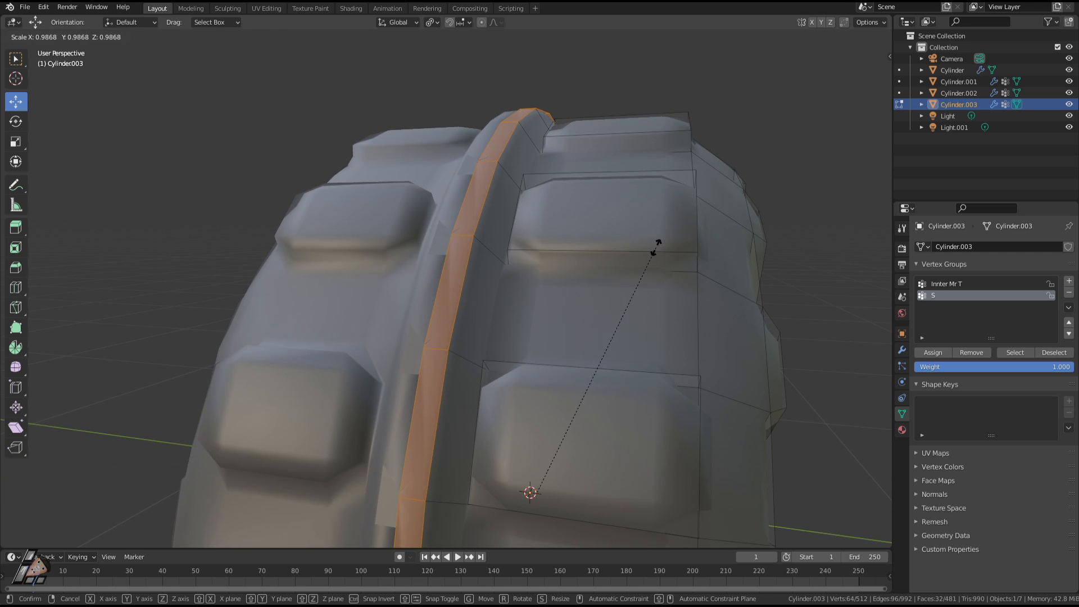
{"action": "right_click", "coordinate": [652, 247]}
{"action": "key", "text": "s"}
{"action": "right_click", "coordinate": [627, 259]}
{"action": "middle_click_drag", "start_coordinate": [629, 259], "coordinate": [631, 260]}
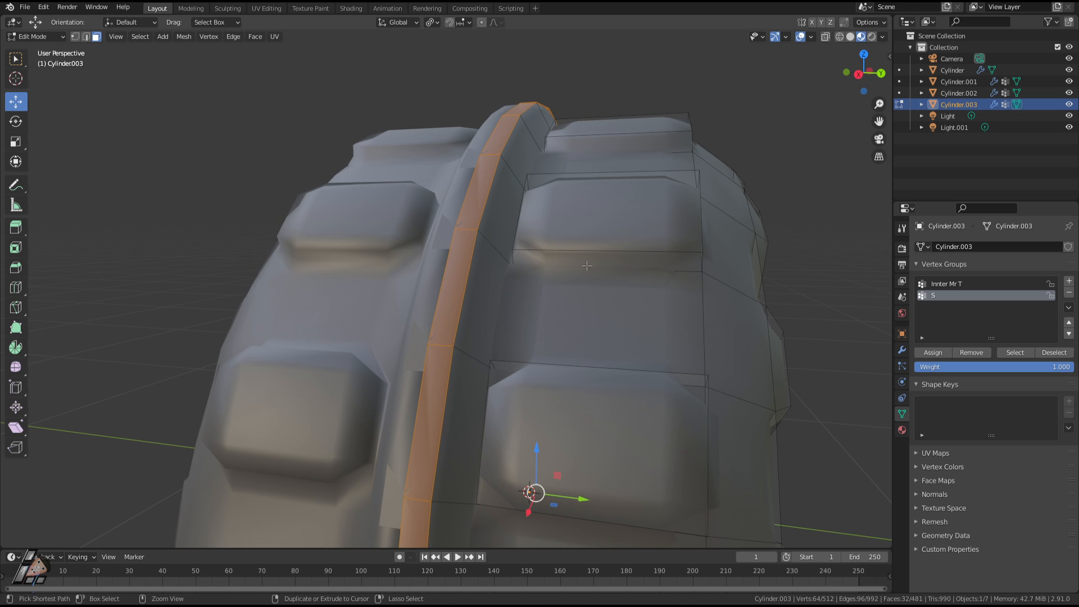
Step: Undo the ridge ring scaling and part of its face selection, and compare the ridge from both sides
{"action": "key", "text": "ctrl+z"}
{"action": "middle_click_drag", "start_coordinate": [538, 391], "coordinate": [551, 394]}
{"action": "key", "text": "ctrl+z"}
{"action": "key", "text": "ctrl+z"}
{"action": "key", "text": "ctrl+z"}
{"action": "key", "text": "ctrl+z"}
{"action": "key", "text": "ctrl+z"}
{"action": "key", "text": "ctrl+z"}
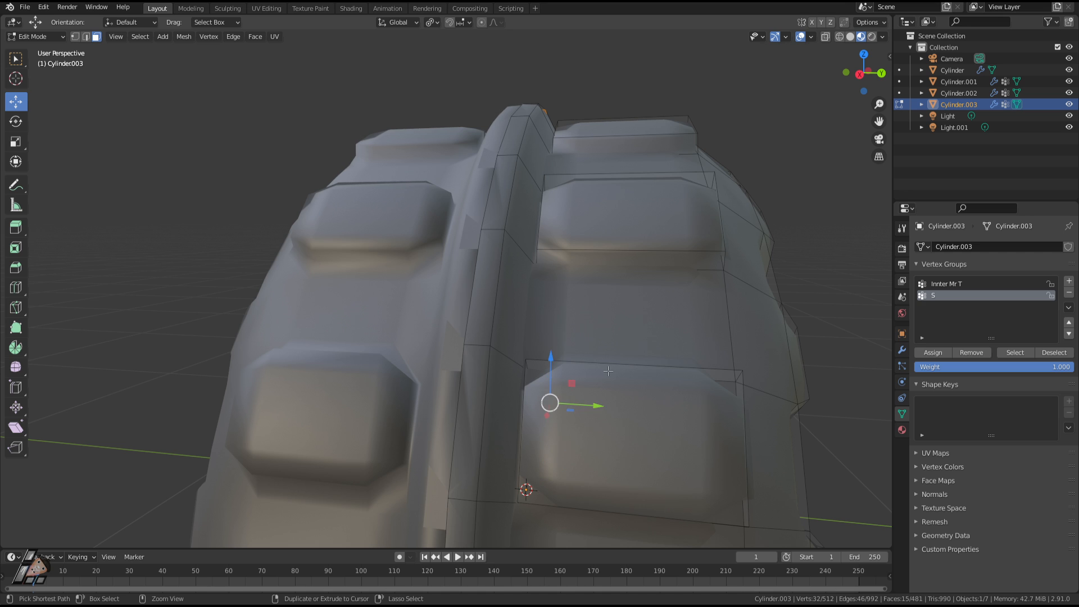
{"action": "middle_click_drag", "start_coordinate": [590, 369], "coordinate": [643, 353]}
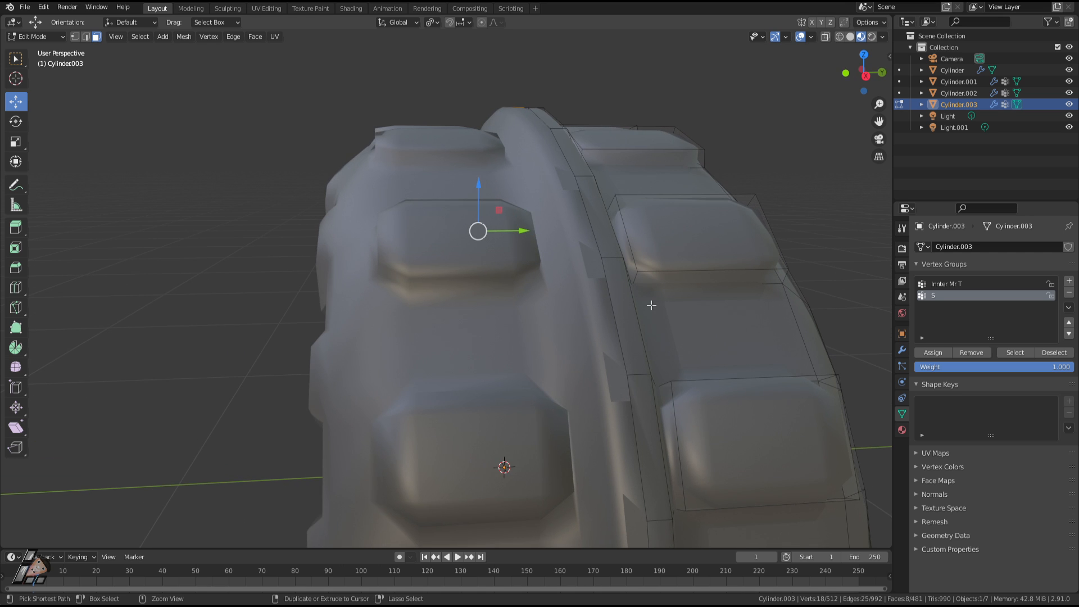
{"action": "middle_click_drag", "start_coordinate": [654, 256], "coordinate": [582, 256]}
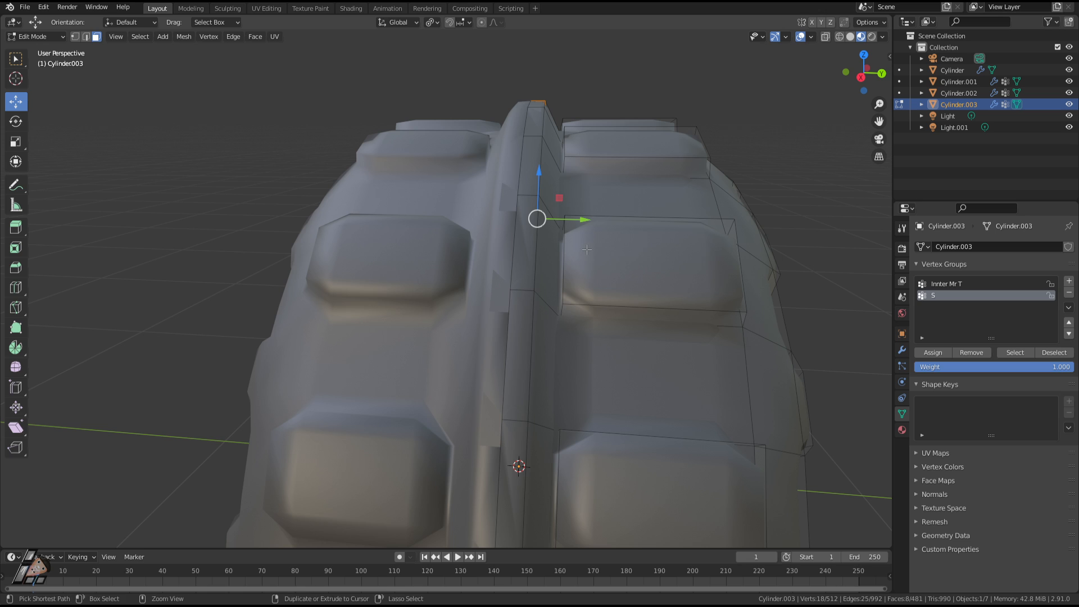
Step: Redo the undone ring selection and inward scaling of the center ridge, and inspect the ridge closely
{"action": "key", "text": "ctrl+shift+z"}
{"action": "key", "text": "ctrl+shift+z"}
{"action": "key", "text": "ctrl+shift+z"}
{"action": "key", "text": "ctrl+shift+z"}
{"action": "key", "text": "ctrl+shift+z"}
{"action": "key", "text": "ctrl+shift+z"}
{"action": "key", "text": "ctrl+shift+z"}
{"action": "key", "text": "ctrl+shift+z"}
{"action": "key", "text": "ctrl+shift+z"}
{"action": "key", "text": "ctrl+shift+z"}
{"action": "key", "text": "ctrl+shift+z"}
{"action": "key", "text": "ctrl+shift+z"}
{"action": "key", "text": "ctrl+shift+z"}
{"action": "key", "text": "ctrl+shift+z"}
{"action": "key", "text": "ctrl+shift+z"}
{"action": "key", "text": "ctrl+shift+z"}
{"action": "key", "text": "ctrl+shift+z"}
{"action": "key", "text": "ctrl+shift+z"}
{"action": "key", "text": "ctrl+shift+z"}
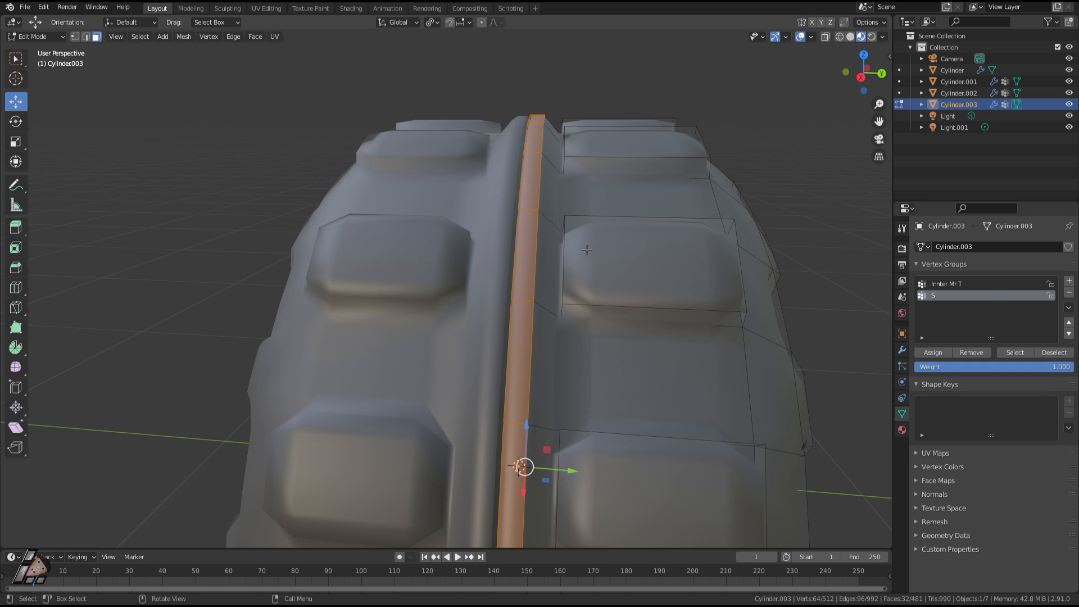
{"action": "middle_click_drag", "start_coordinate": [550, 308], "coordinate": [516, 357]}
{"action": "scroll", "coordinate": [526, 353], "scroll_direction": "up", "scroll_amount": 2}
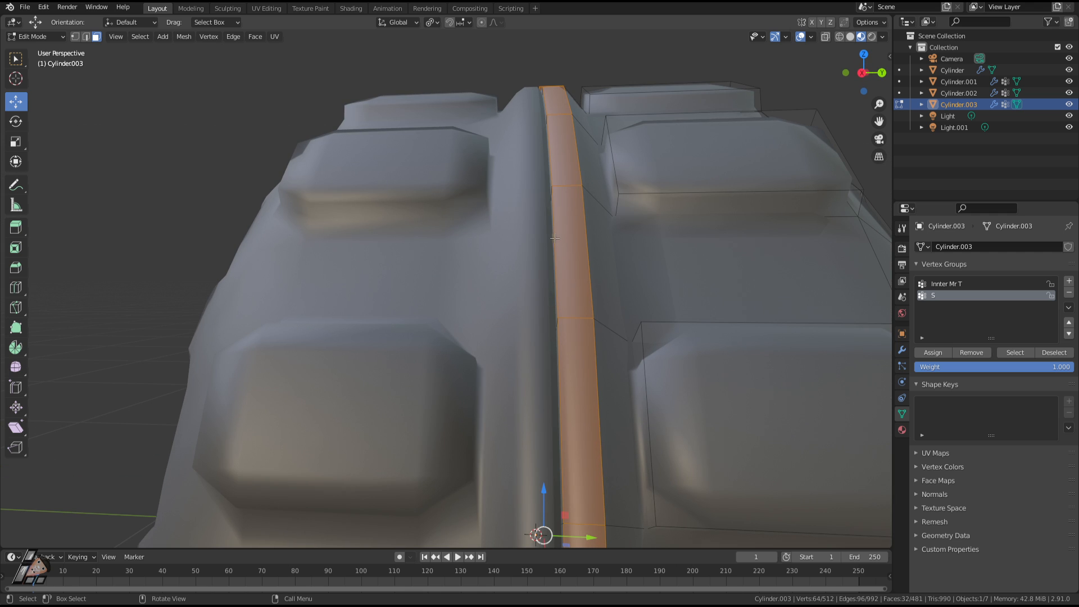
{"action": "middle_click_drag", "start_coordinate": [555, 217], "coordinate": [292, 258]}
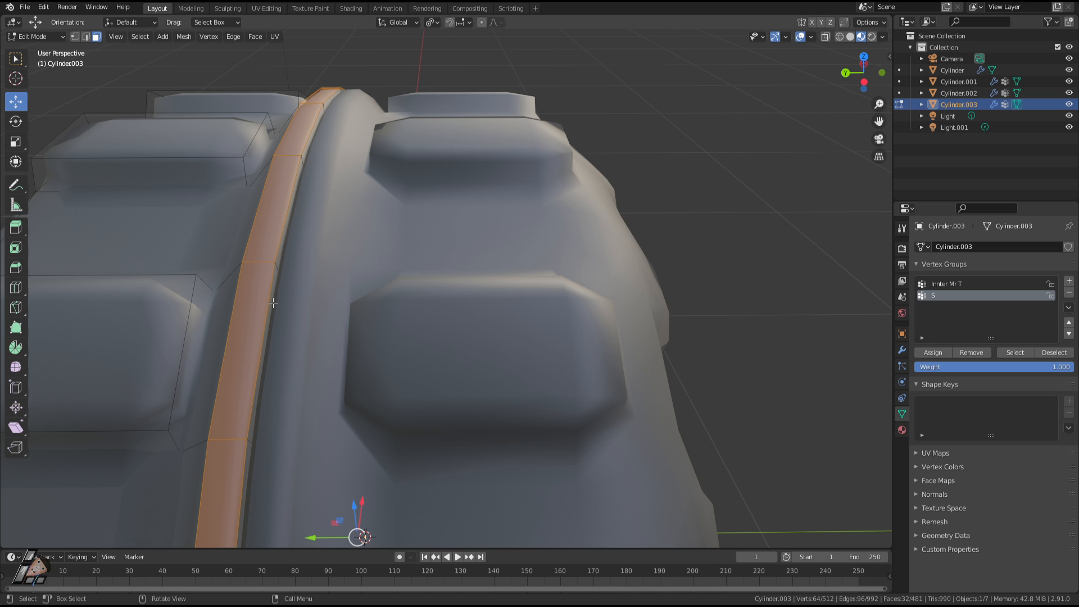
{"action": "scroll", "coordinate": [275, 301], "scroll_direction": "down", "scroll_amount": 2}
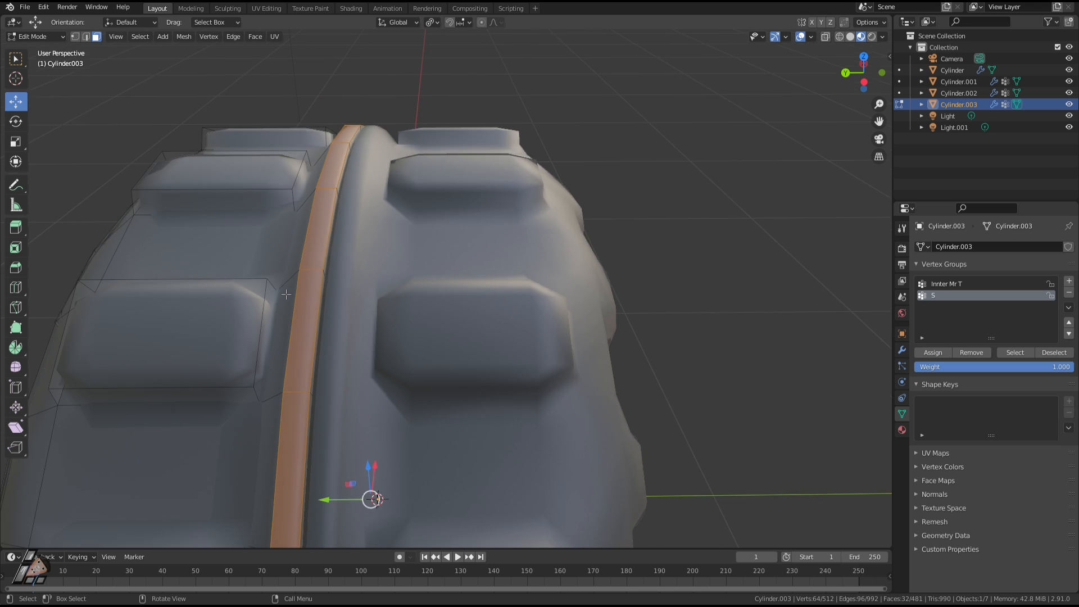
{"action": "middle_click_drag", "start_coordinate": [392, 374], "coordinate": [445, 295]}
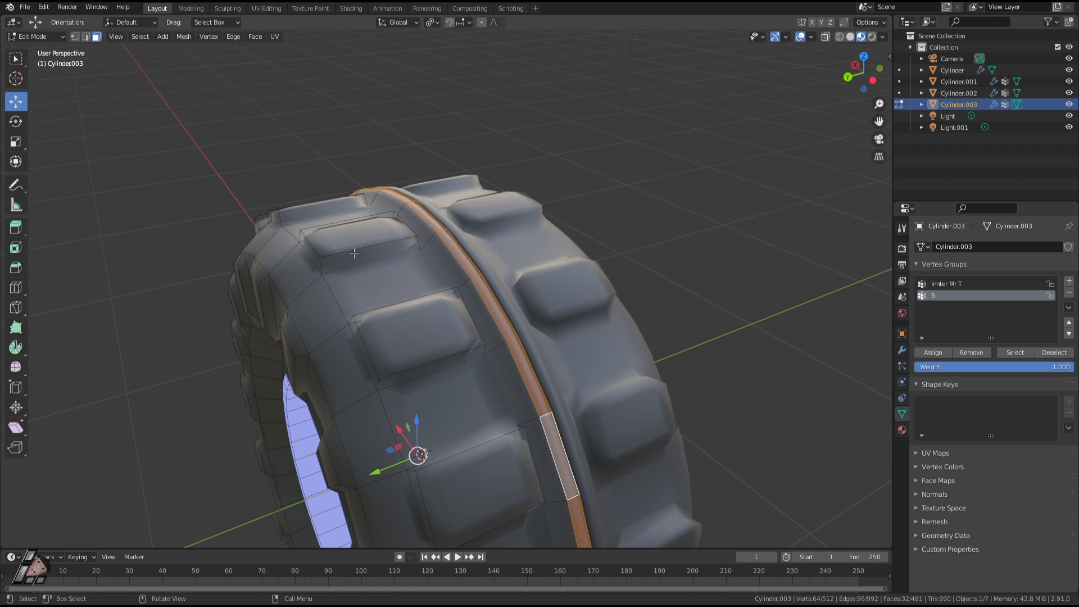
Step: Select the outer faces of all 16 tread lugs using the second vertex group
{"action": "left_click", "coordinate": [366, 237]}
{"action": "middle_click_drag", "start_coordinate": [427, 331], "coordinate": [394, 331]}
{"action": "left_click", "coordinate": [313, 248], "text": "shift"}
{"action": "left_click", "coordinate": [476, 423], "text": "shift"}
{"action": "middle_click_drag", "start_coordinate": [477, 423], "coordinate": [473, 349]}
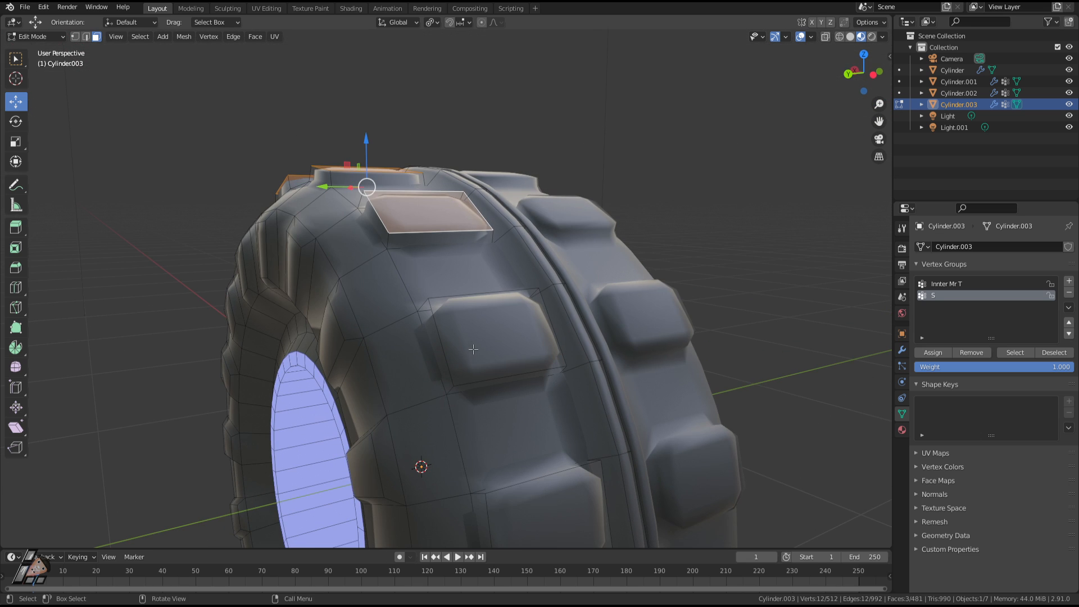
{"action": "middle_click_drag", "start_coordinate": [411, 254], "coordinate": [409, 258]}
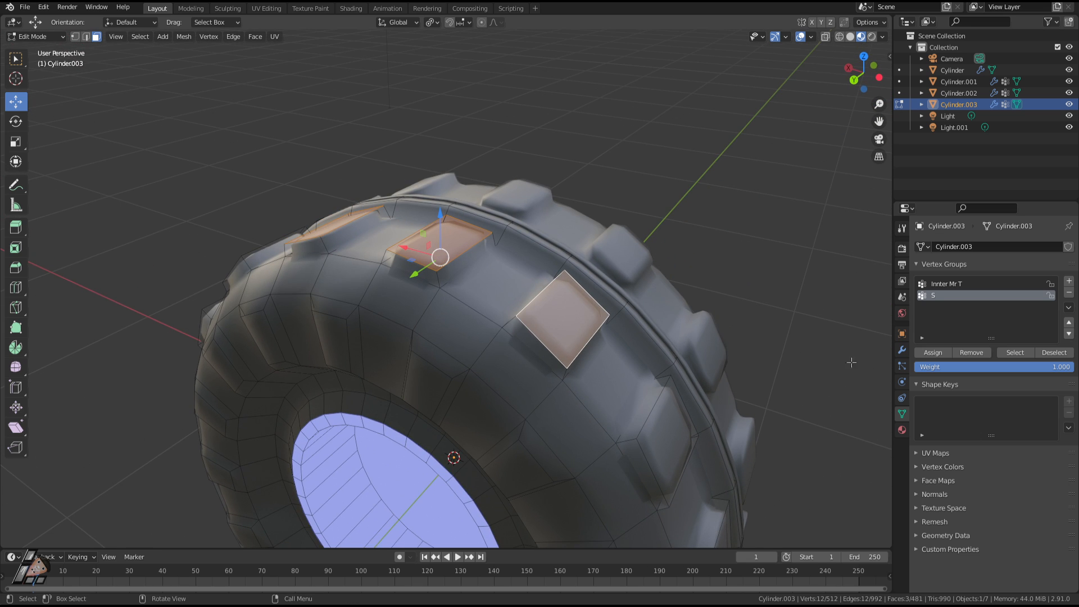
{"action": "left_click", "coordinate": [1054, 352]}
{"action": "left_click", "coordinate": [1016, 352]}
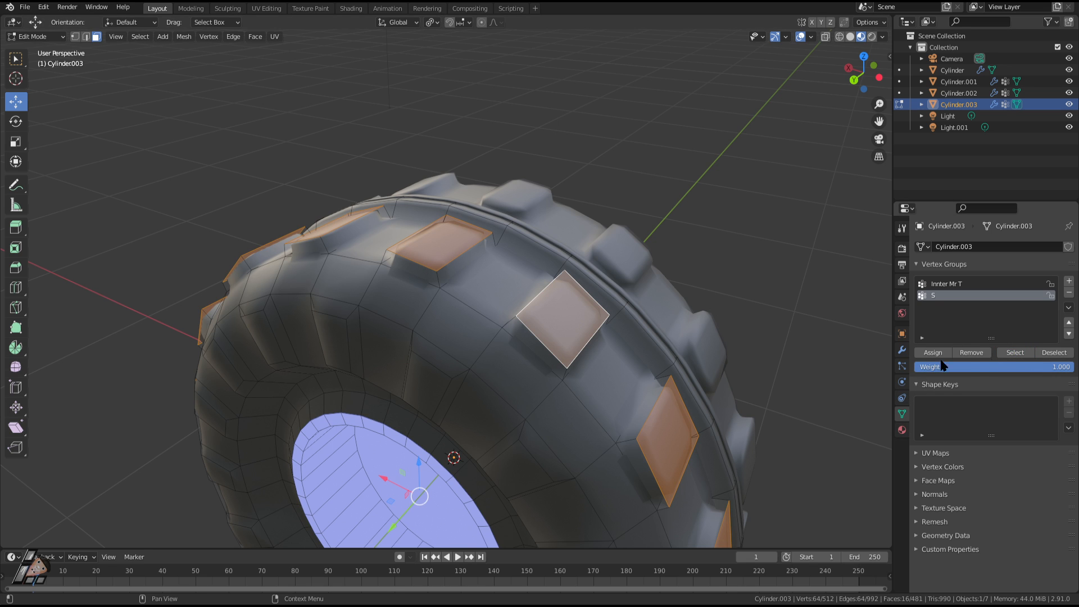
Step: Try extruding the selected lug faces with a uniform scale of 0.952 and check the tire in Object Mode
{"action": "middle_click_drag", "start_coordinate": [740, 325], "coordinate": [687, 357]}
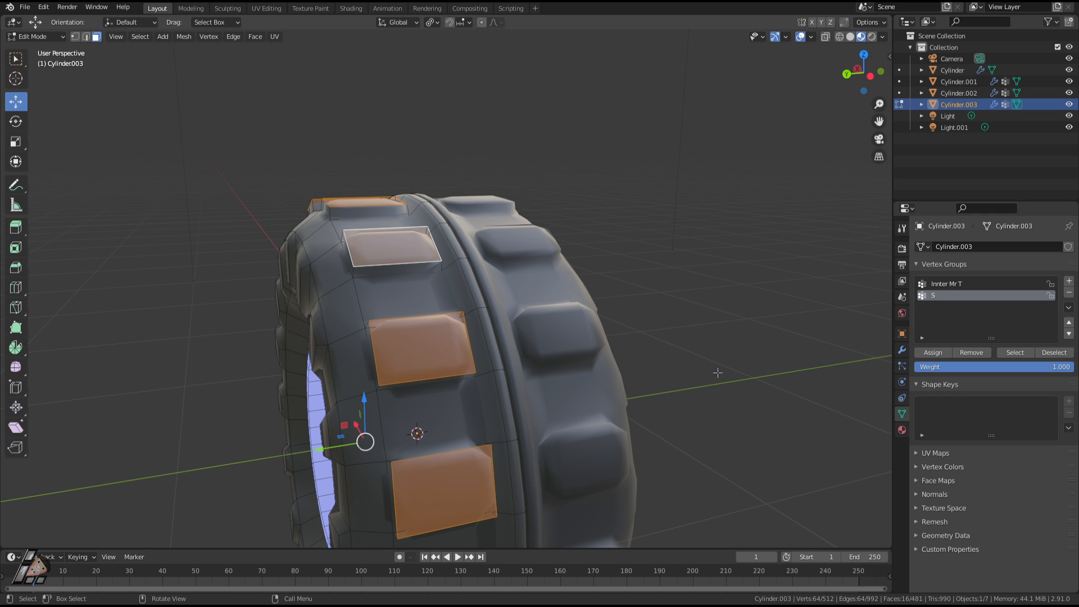
{"action": "key", "text": "e"}
{"action": "key", "text": "s"}
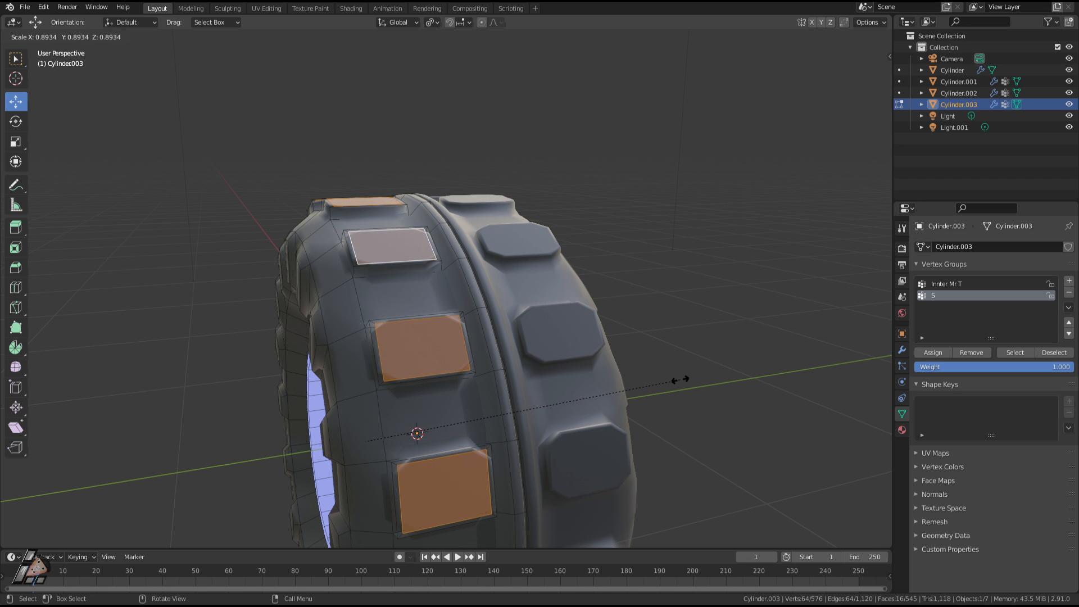
{"action": "left_click", "coordinate": [701, 377]}
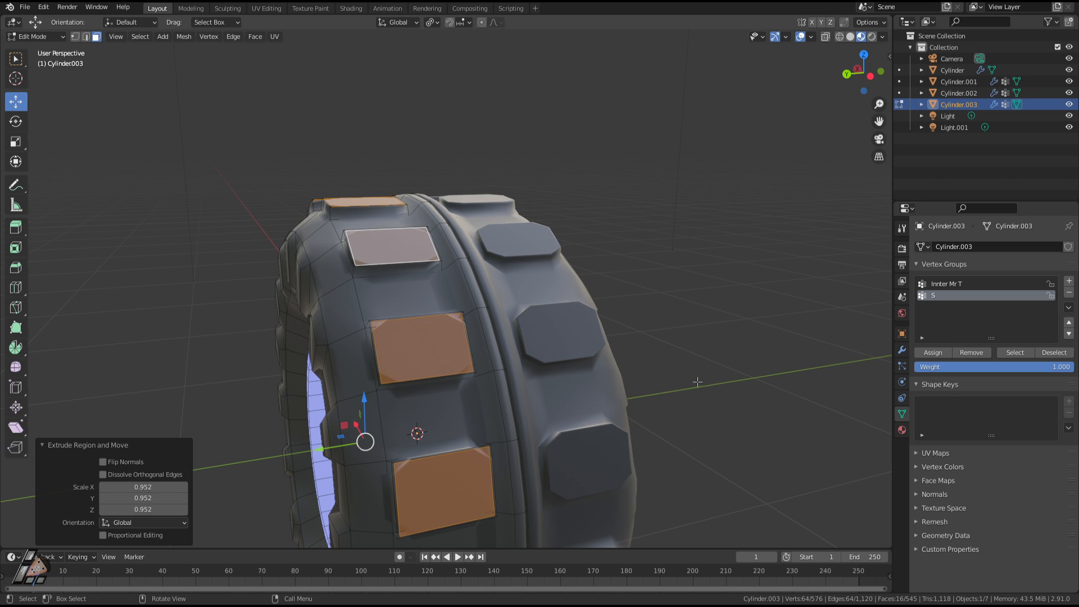
{"action": "middle_click_drag", "start_coordinate": [701, 378], "coordinate": [635, 425]}
{"action": "key", "text": "Tab"}
{"action": "scroll", "coordinate": [654, 438], "scroll_direction": "down", "scroll_amount": 4}
{"action": "scroll", "coordinate": [634, 426], "scroll_direction": "up", "scroll_amount": 3}
{"action": "key", "text": "Tab"}
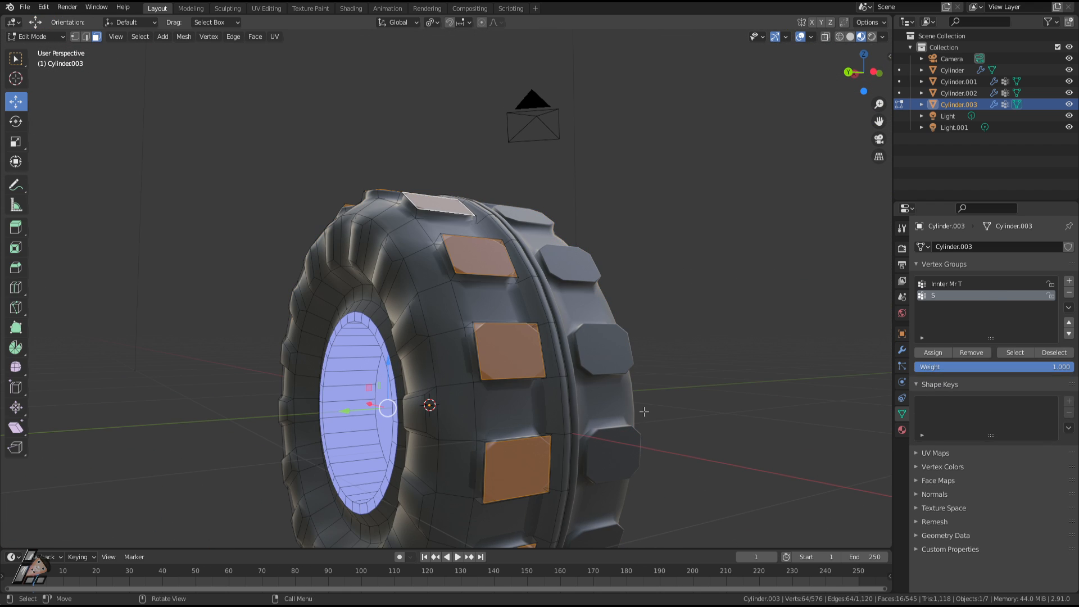
Step: Try moving the extruded lug faces along Z, and undo back to the lugs before the extrusion
{"action": "key", "text": "g"}
{"action": "key", "text": "z"}
{"action": "left_click", "coordinate": [644, 406]}
{"action": "middle_click_drag", "start_coordinate": [645, 405], "coordinate": [651, 429]}
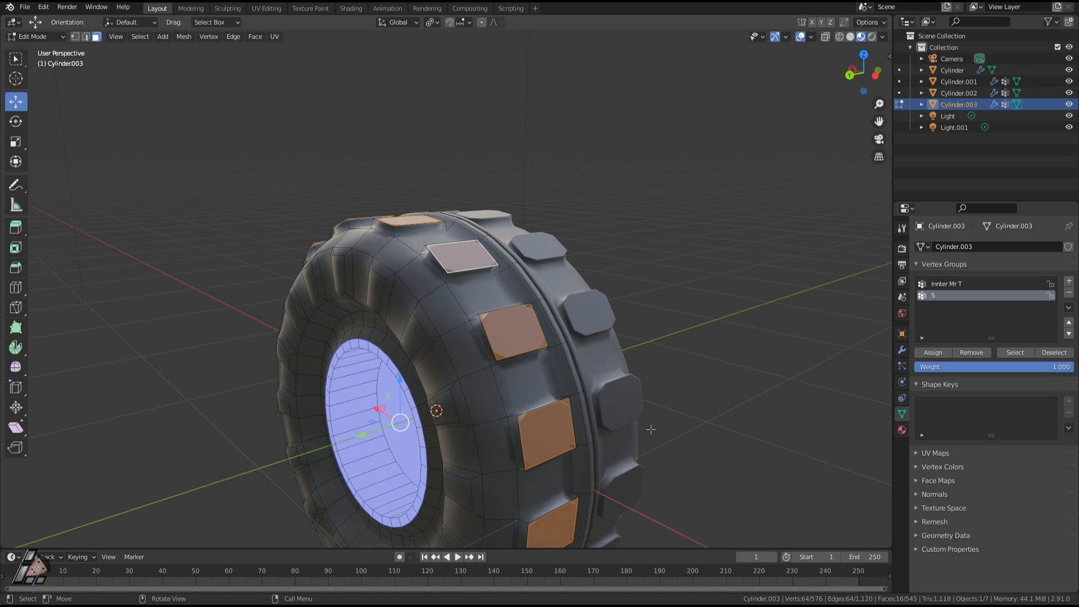
{"action": "key", "text": "ctrl+z"}
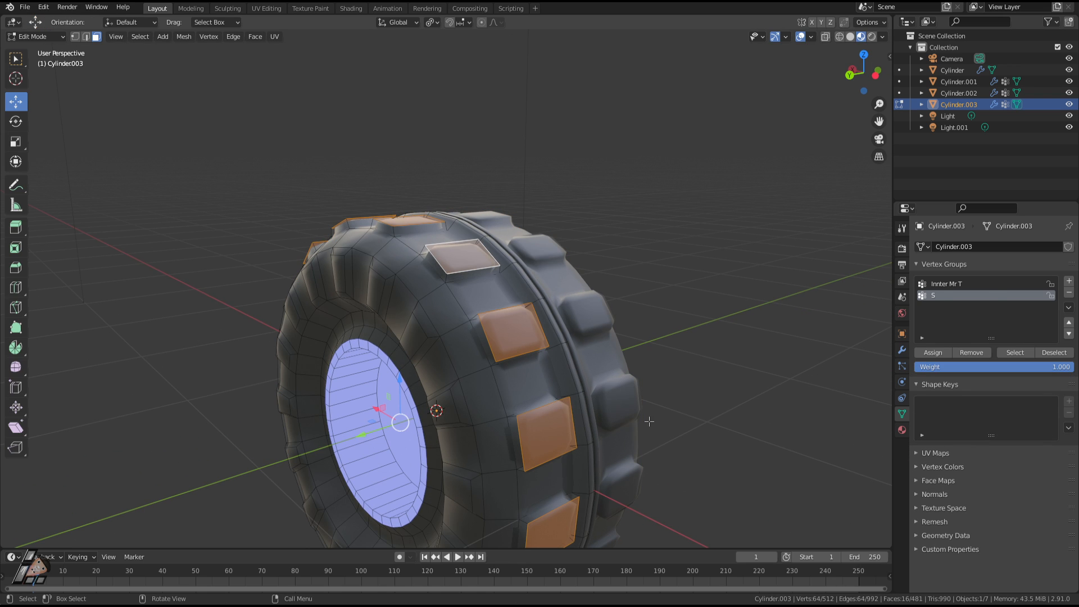
{"action": "key", "text": "alt+e"}
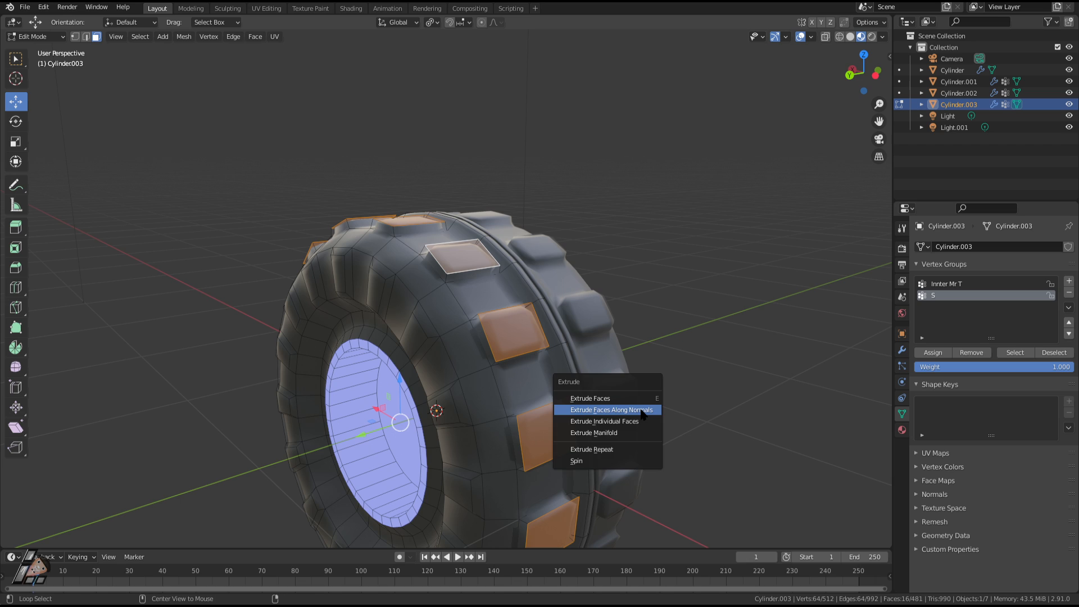
{"action": "left_click", "coordinate": [688, 365]}
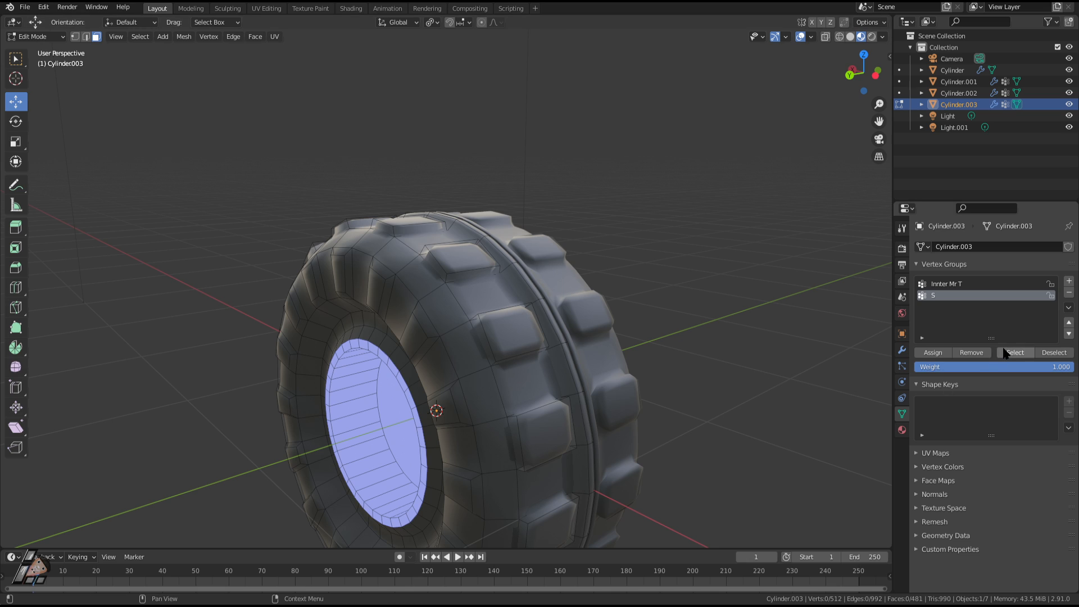
{"action": "key", "text": "ctrl+z"}
Step: Extrude the selected lug faces along their normals by about 0.0116 m and scale them to 0.743
{"action": "key", "text": "alt+e"}
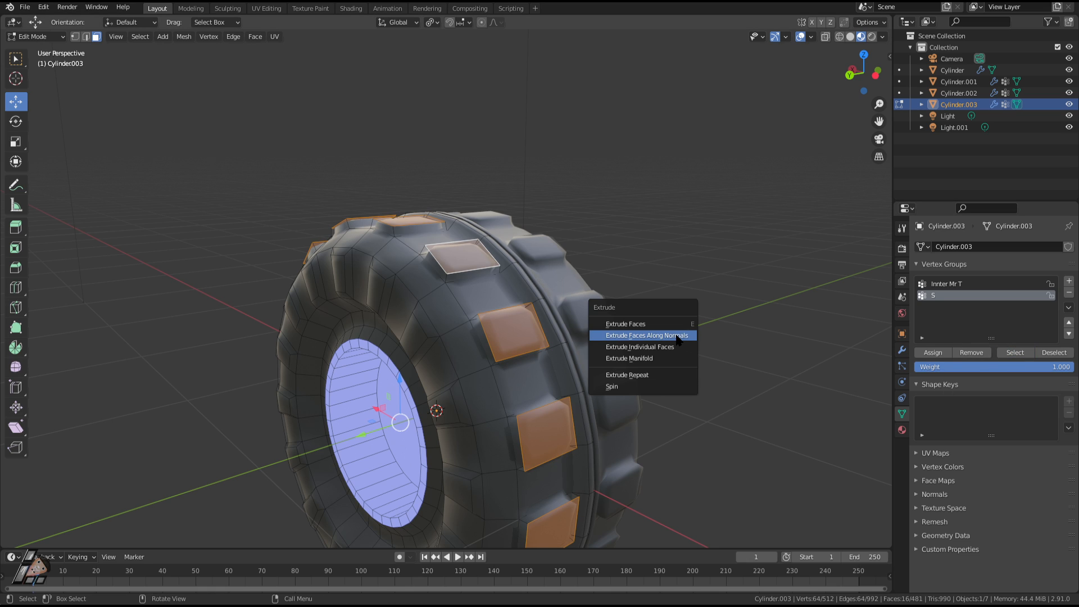
{"action": "left_click", "coordinate": [678, 335]}
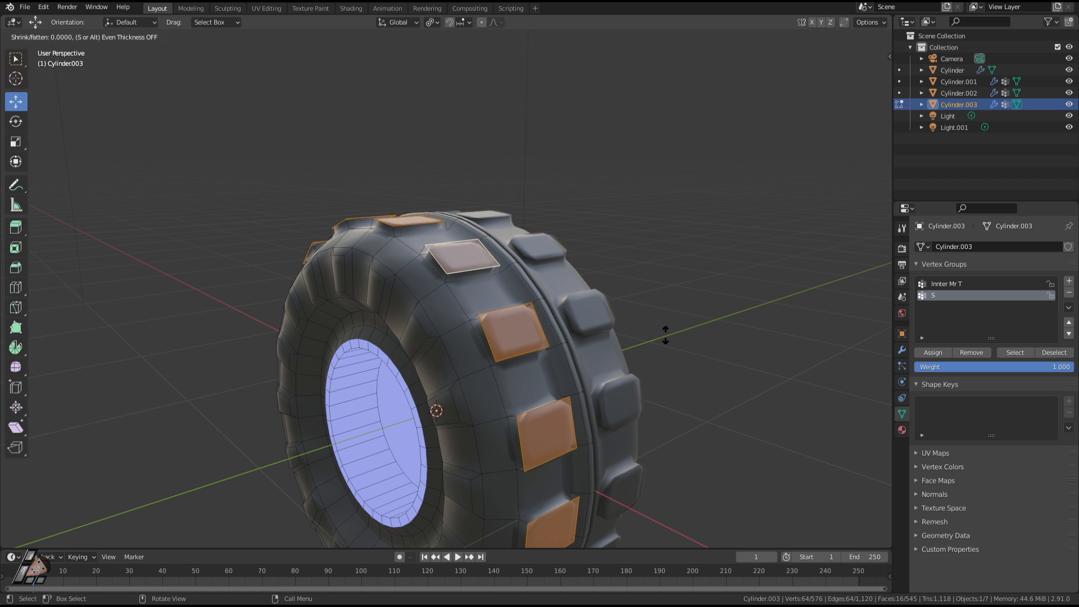
{"action": "left_click", "coordinate": [665, 336]}
{"action": "key", "text": "s"}
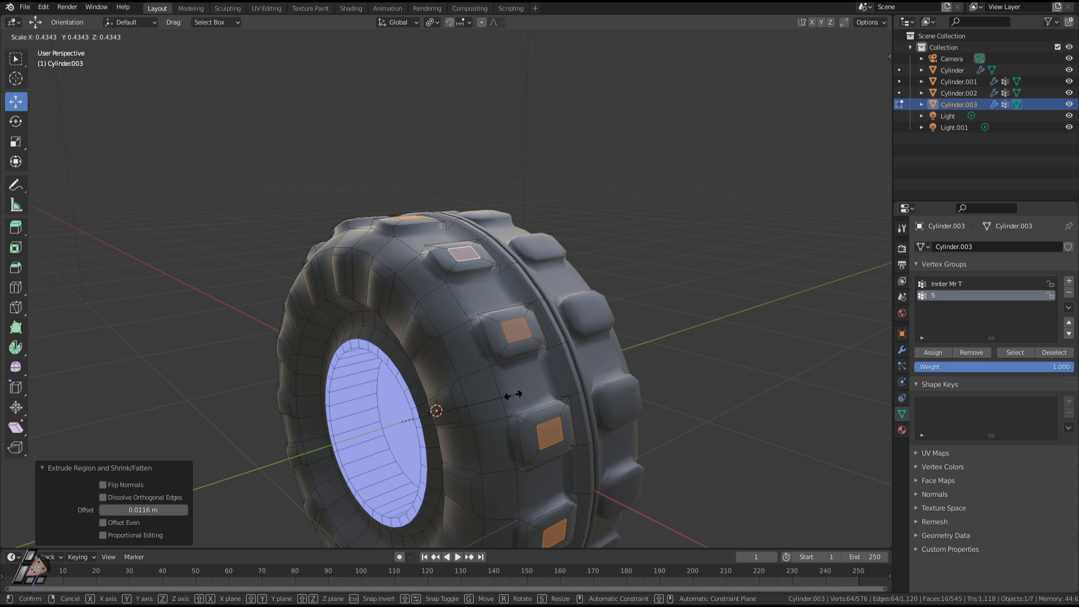
{"action": "left_click", "coordinate": [602, 377]}
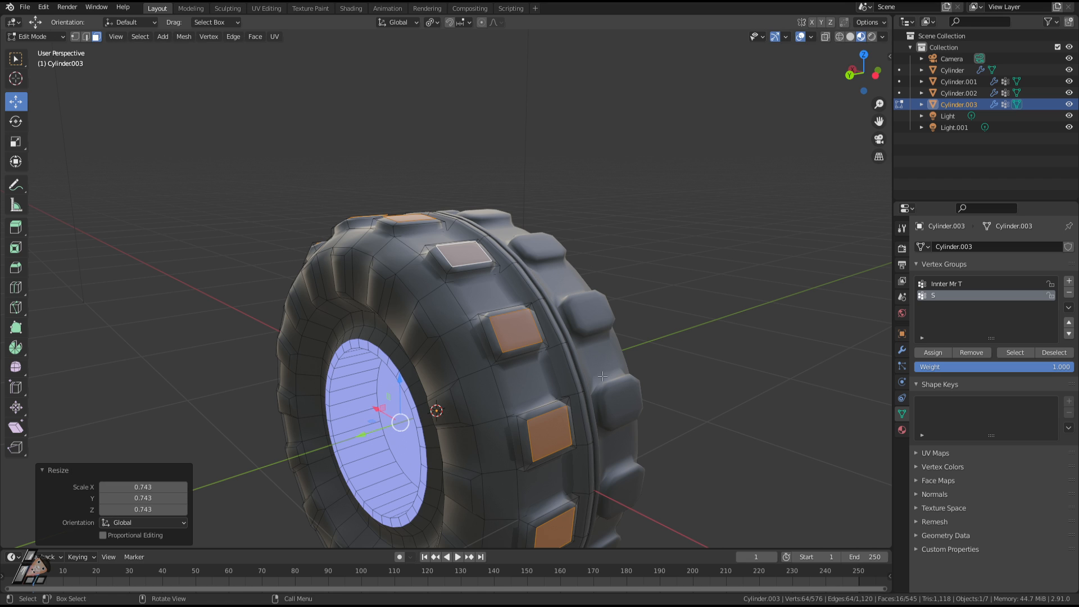
{"action": "scroll", "coordinate": [614, 367], "scroll_direction": "up", "scroll_amount": 1}
{"action": "middle_click_drag", "start_coordinate": [614, 367], "coordinate": [585, 374]}
{"action": "key", "text": "g"}
{"action": "key", "text": "z"}
{"action": "right_click", "coordinate": [592, 352]}
Step: Try selecting three sidewall faces together with the lug faces of the second vertex group, and clear that selection
{"action": "scroll", "coordinate": [591, 351], "scroll_direction": "down", "scroll_amount": 5}
{"action": "key", "text": "Tab"}
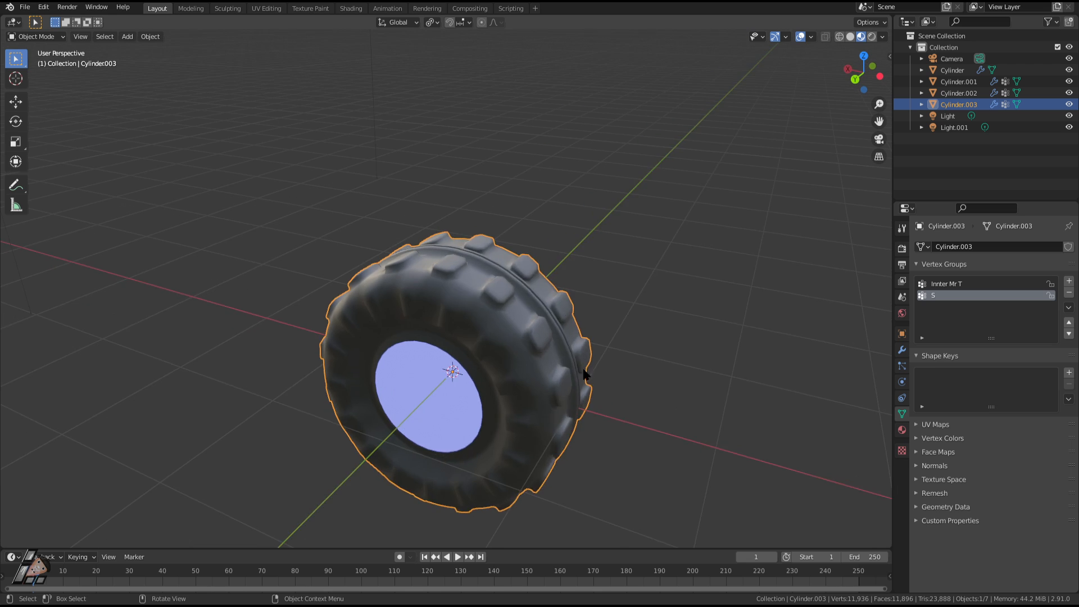
{"action": "scroll", "coordinate": [585, 373], "scroll_direction": "up", "scroll_amount": 2}
{"action": "key", "text": "Tab"}
{"action": "left_click", "coordinate": [456, 338]}
{"action": "middle_click_drag", "start_coordinate": [459, 342], "coordinate": [472, 332]}
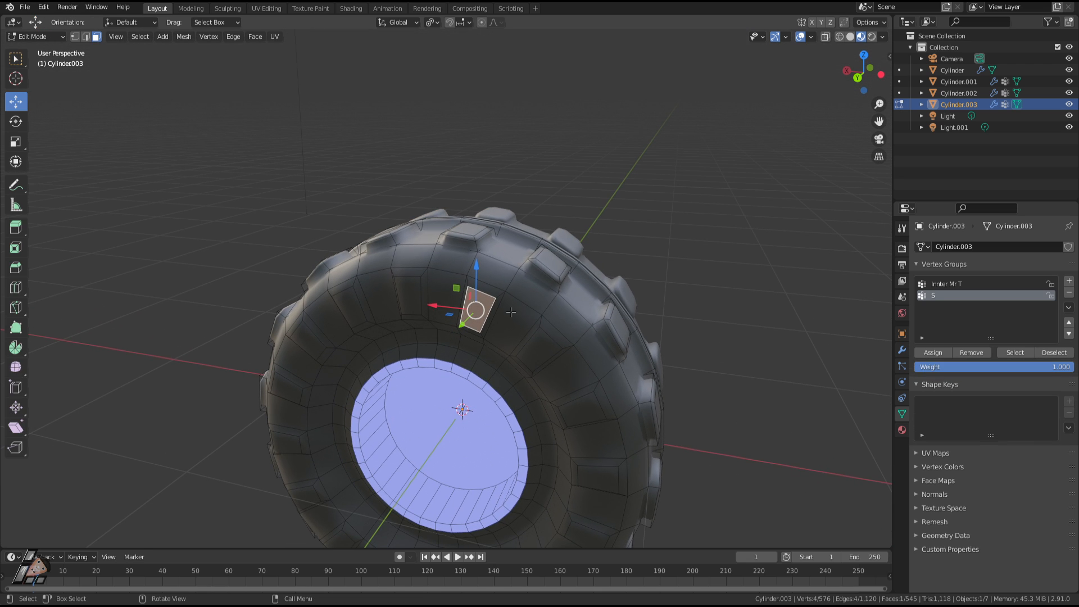
{"action": "left_click", "coordinate": [539, 344], "text": "shift"}
{"action": "left_click", "coordinate": [570, 409], "text": "shift"}
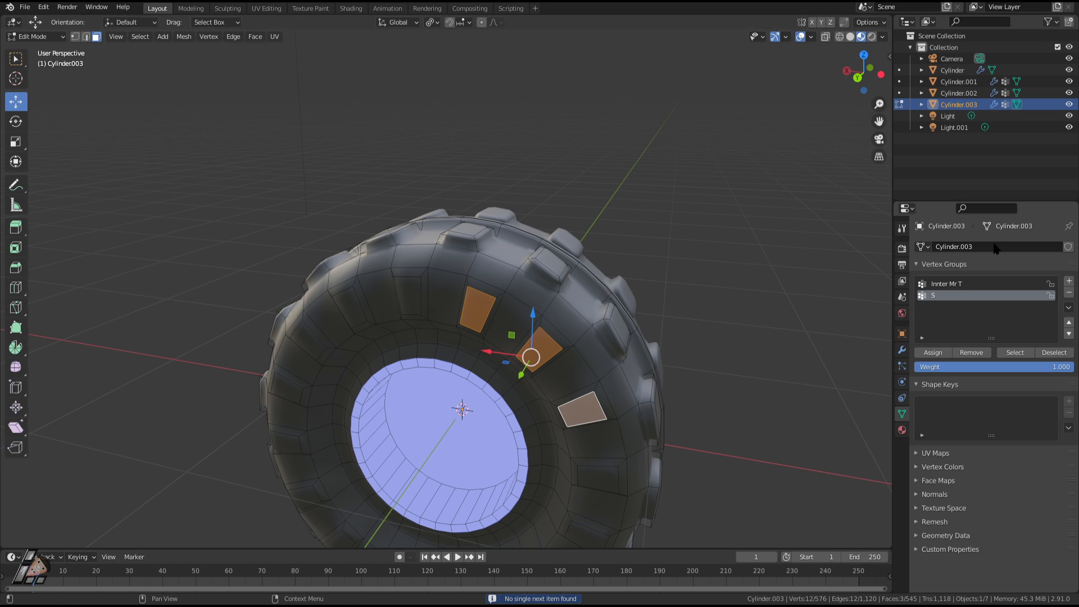
{"action": "left_click", "coordinate": [1014, 353]}
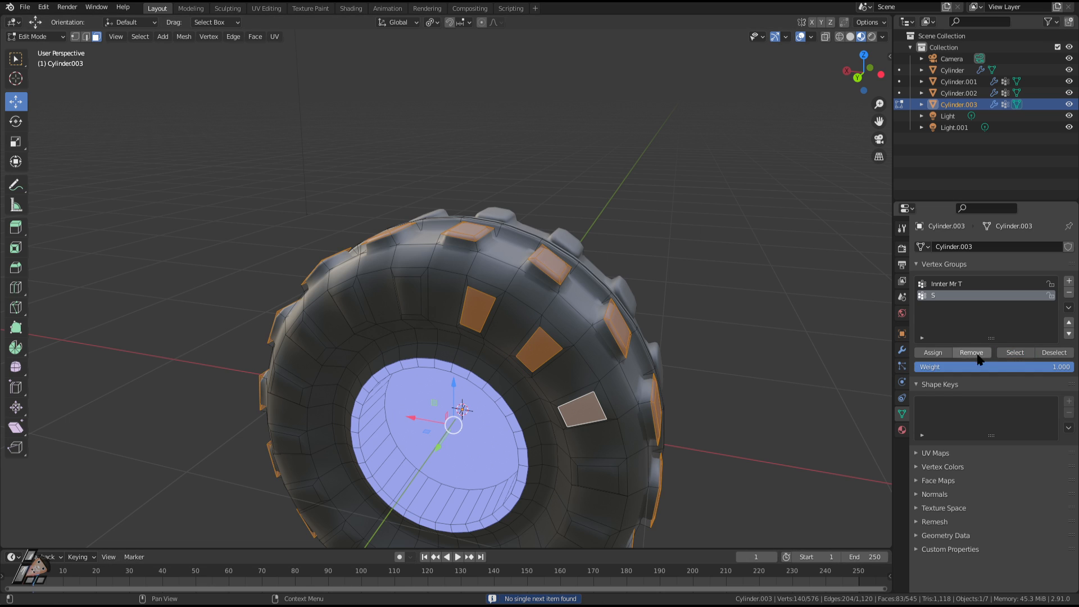
{"action": "key", "text": "alt+a"}
Step: Select the 16 alternating rectangular faces all around the tire's sidewall
{"action": "left_click", "coordinate": [533, 349], "text": "shift"}
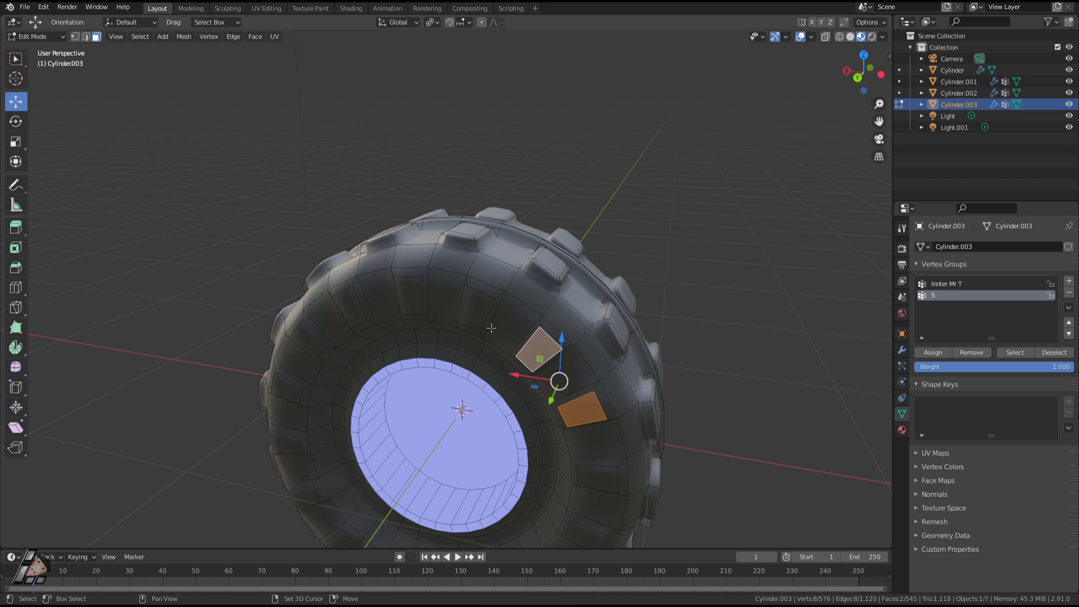
{"action": "left_click", "coordinate": [474, 313], "text": "shift"}
{"action": "left_click", "coordinate": [408, 296], "text": "shift"}
{"action": "left_click", "coordinate": [356, 309], "text": "shift"}
{"action": "left_click", "coordinate": [311, 340], "text": "shift"}
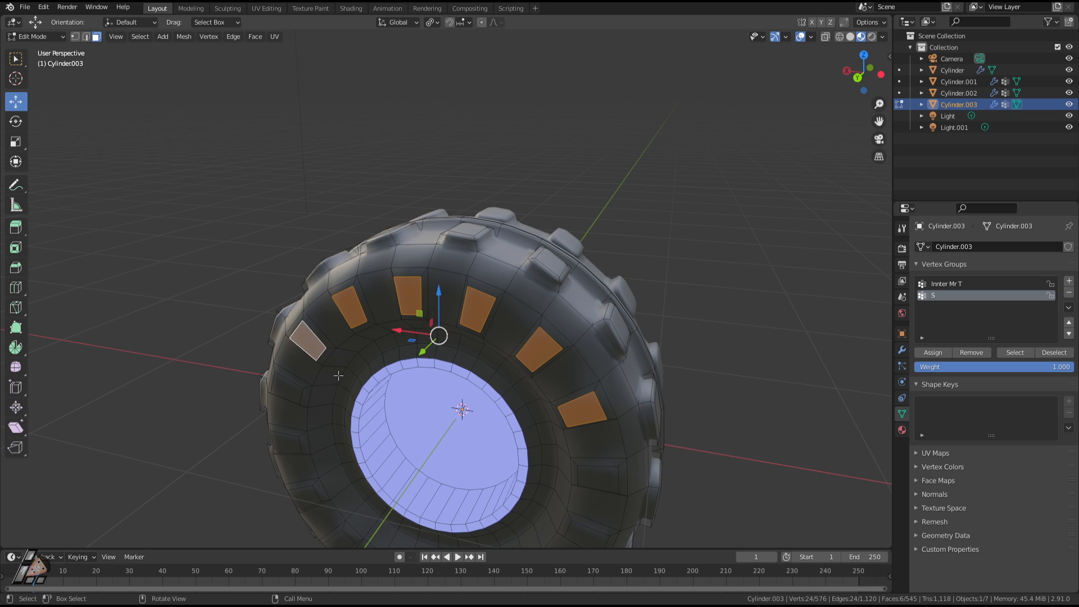
{"action": "middle_click_drag", "start_coordinate": [310, 340], "coordinate": [371, 244]}
{"action": "left_click", "coordinate": [345, 265], "text": "shift"}
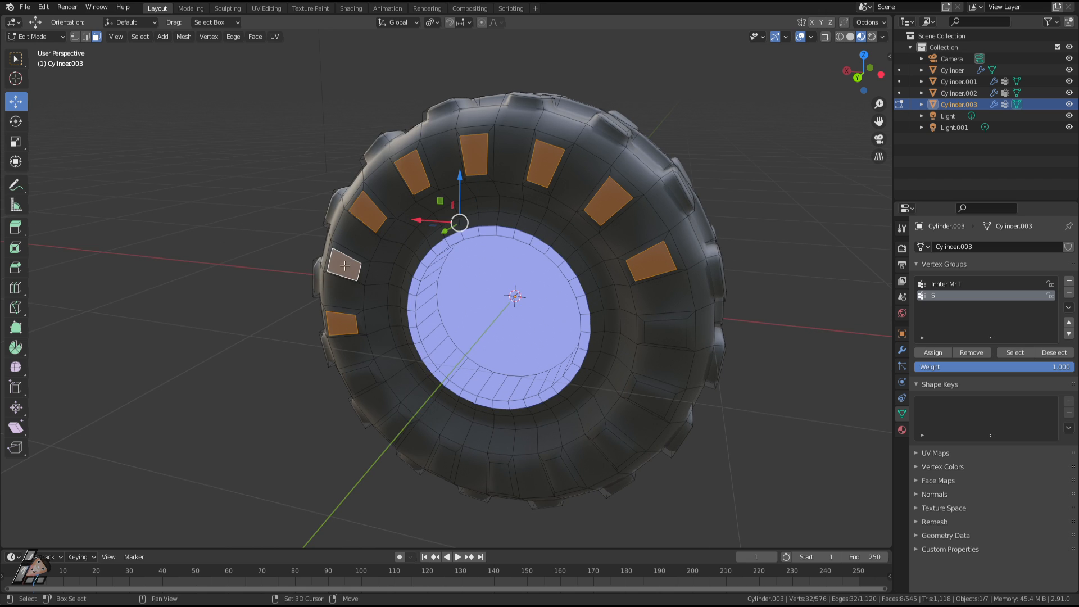
{"action": "left_click", "coordinate": [394, 430], "text": "shift"}
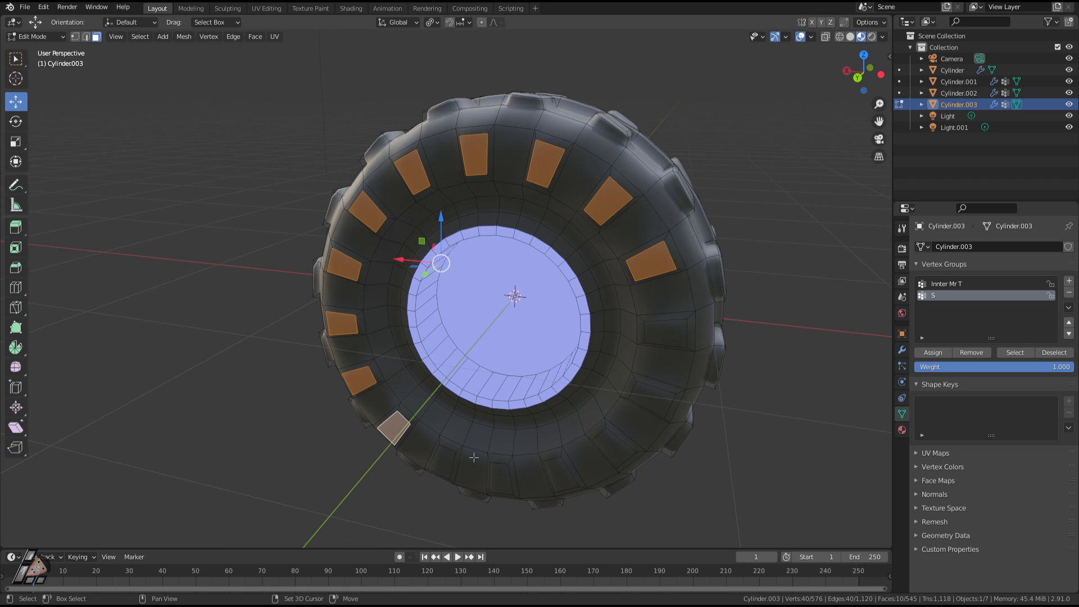
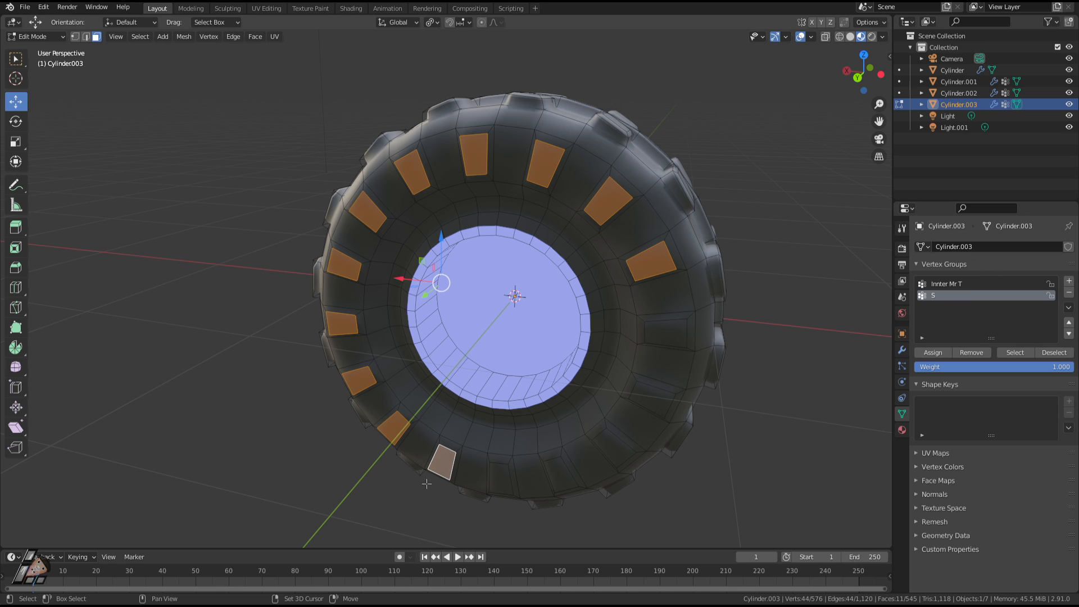
{"action": "left_click", "coordinate": [655, 396], "text": "shift"}
{"action": "left_click", "coordinate": [665, 333], "text": "shift"}
Step: Try scaling the selected sidewall faces, and cancel the scaling both times
{"action": "middle_click_drag", "start_coordinate": [665, 333], "coordinate": [734, 267]}
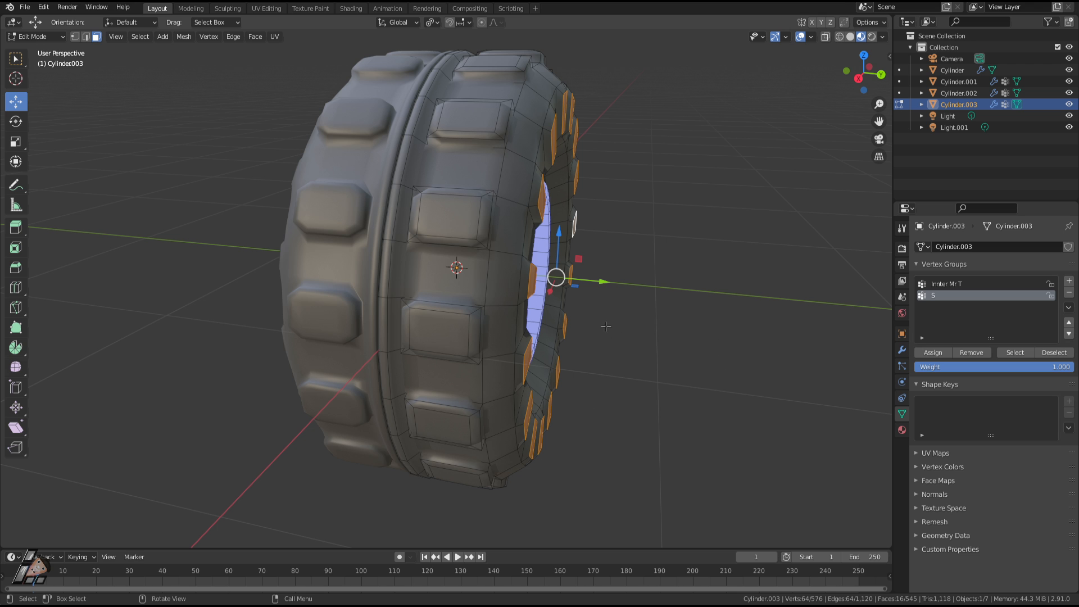
{"action": "middle_click_drag", "start_coordinate": [606, 327], "coordinate": [522, 283]}
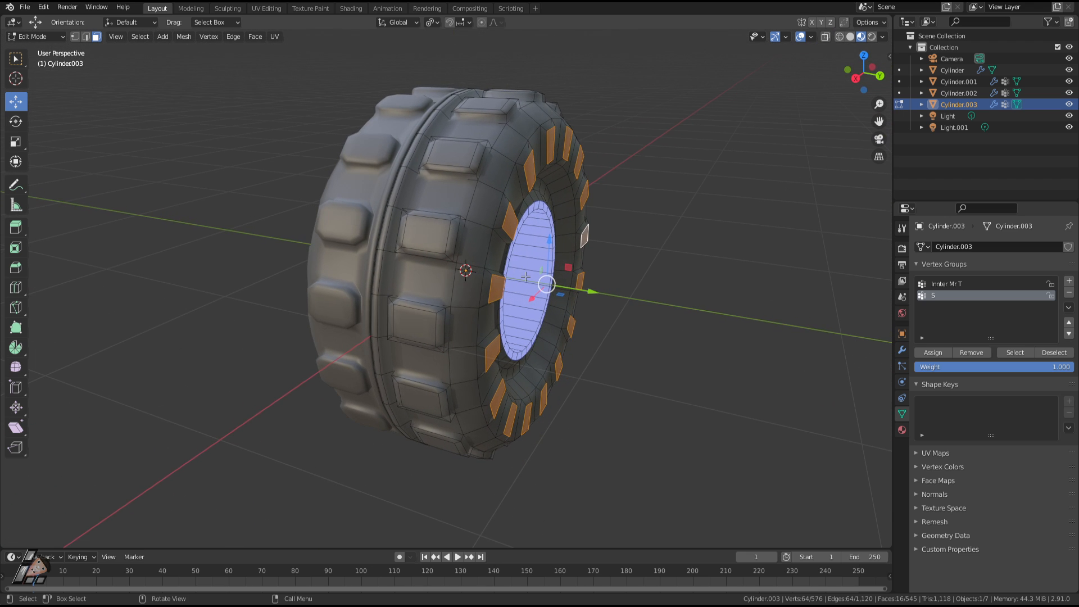
{"action": "middle_click_drag", "start_coordinate": [522, 373], "coordinate": [504, 389]}
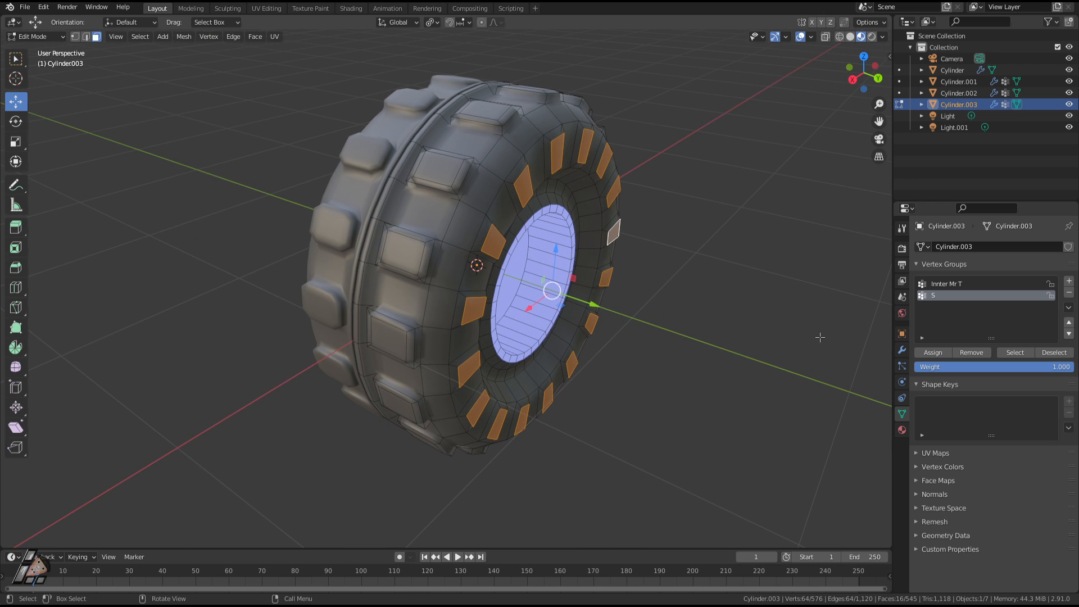
{"action": "middle_click_drag", "start_coordinate": [820, 337], "coordinate": [742, 313]}
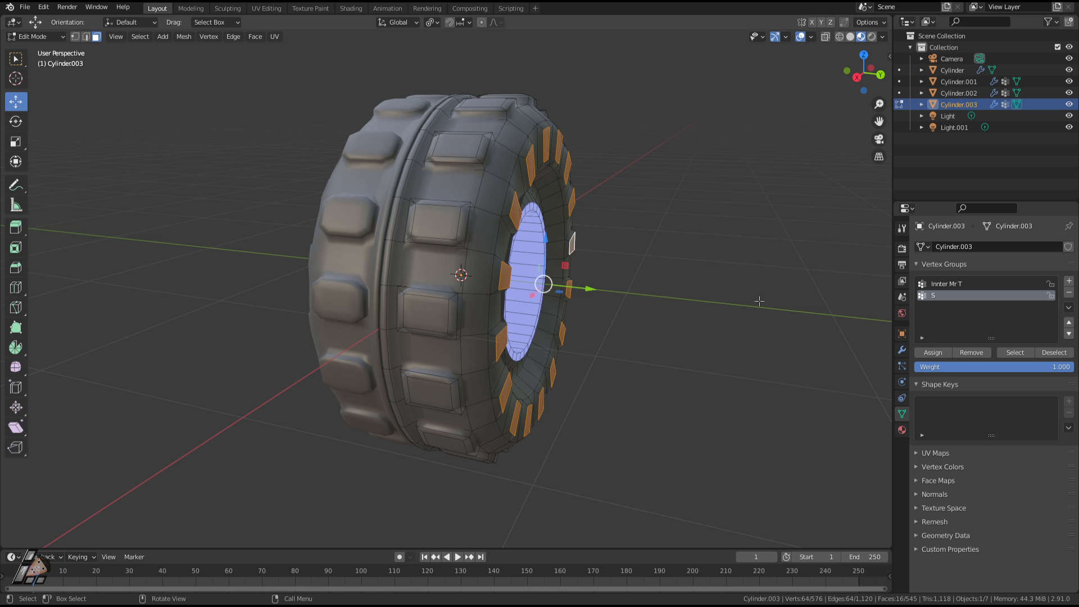
{"action": "scroll", "coordinate": [702, 280], "scroll_direction": "down", "scroll_amount": 1}
{"action": "middle_click_drag", "start_coordinate": [703, 280], "coordinate": [663, 295]}
{"action": "scroll", "coordinate": [687, 284], "scroll_direction": "up", "scroll_amount": 3}
{"action": "scroll", "coordinate": [683, 279], "scroll_direction": "down", "scroll_amount": 1}
{"action": "key", "text": "s"}
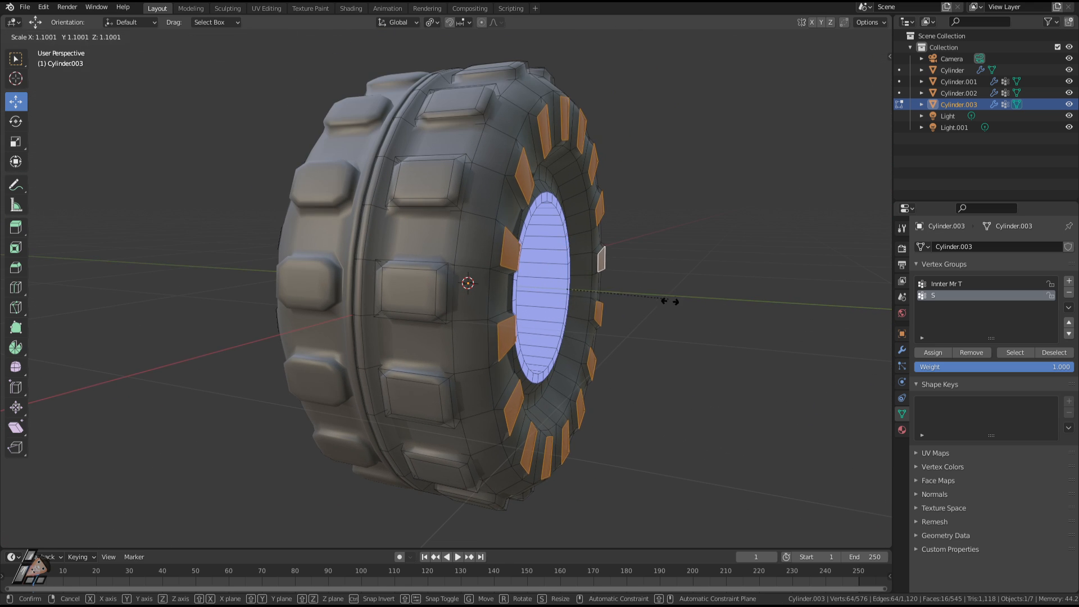
{"action": "key", "text": "Escape"}
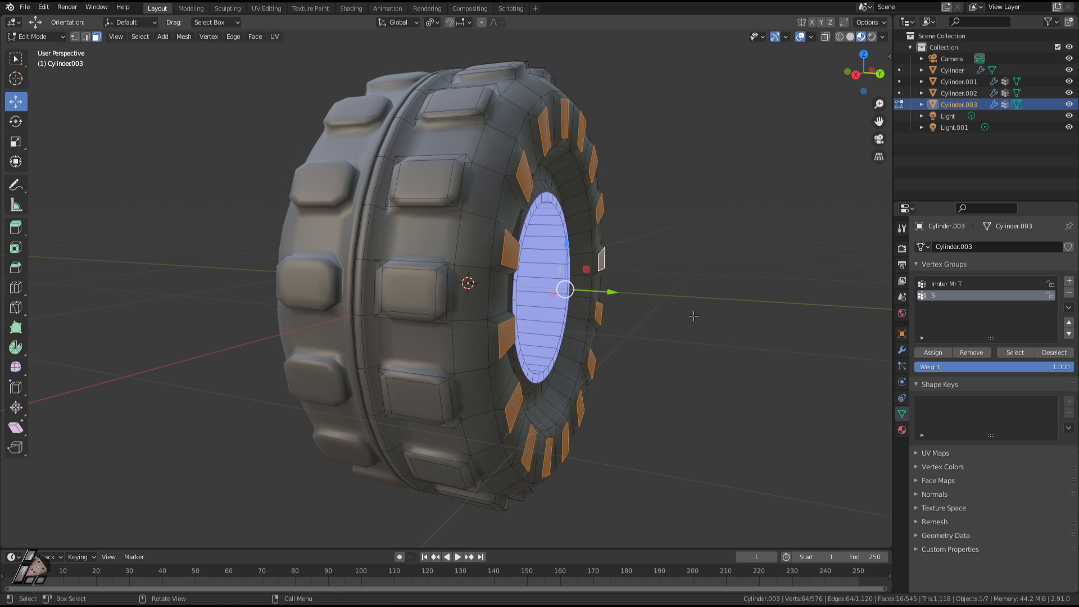
{"action": "key", "text": "s"}
{"action": "right_click", "coordinate": [745, 378]}
Step: Move the selected sidewall faces about 0.029 m inward along global Y, scale them, and check the tire in Object Mode
{"action": "middle_click_drag", "start_coordinate": [746, 380], "coordinate": [700, 379]}
{"action": "scroll", "coordinate": [564, 392], "scroll_direction": "down", "scroll_amount": 1}
{"action": "key", "text": "g"}
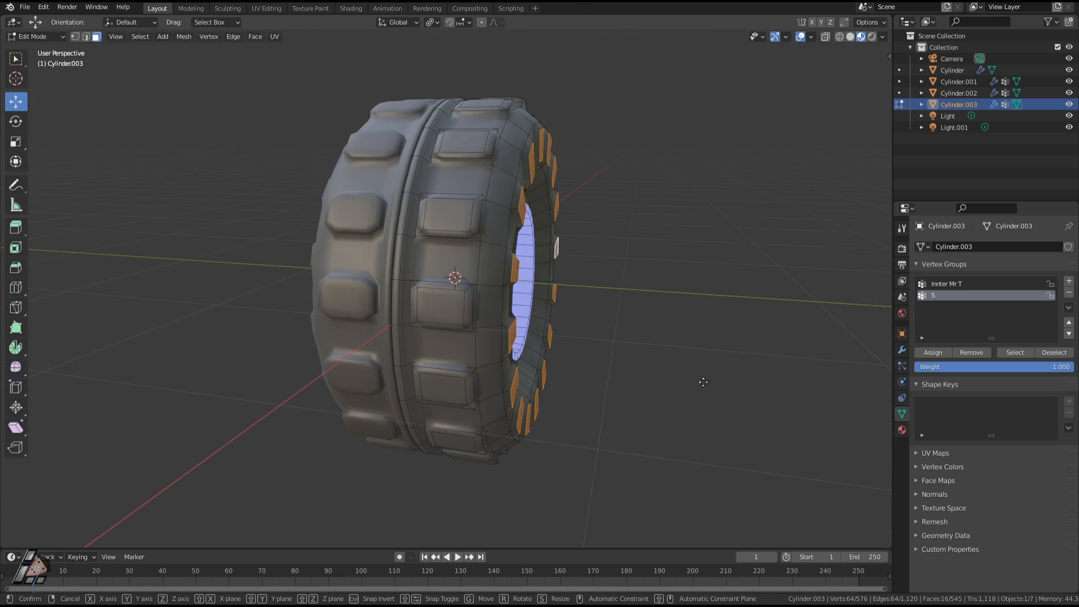
{"action": "key", "text": "y"}
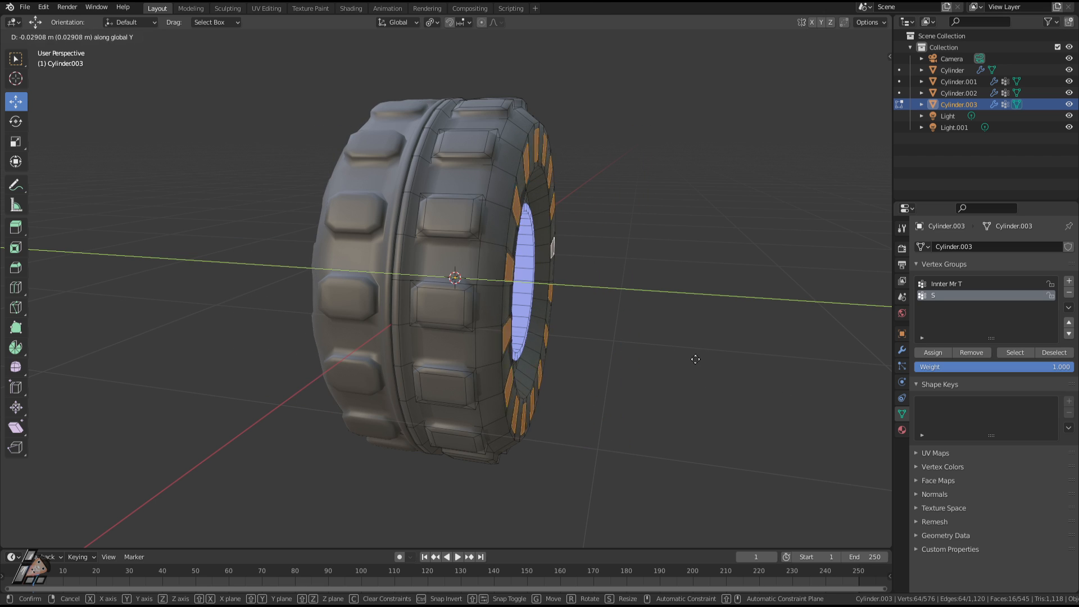
{"action": "left_click", "coordinate": [695, 359]}
{"action": "key", "text": "s"}
{"action": "left_click", "coordinate": [668, 357]}
{"action": "middle_click_drag", "start_coordinate": [667, 356], "coordinate": [630, 350]}
{"action": "key", "text": "Tab"}
{"action": "key", "text": "Tab"}
{"action": "key", "text": "Tab"}
{"action": "key", "text": "Tab"}
Step: Extrude the sidewall faces scaled to 0.884, extrude them again about 0.25 m along the normal, and scale down the ends
{"action": "key", "text": "e"}
{"action": "key", "text": "s"}
{"action": "left_click", "coordinate": [620, 346]}
{"action": "key", "text": "e"}
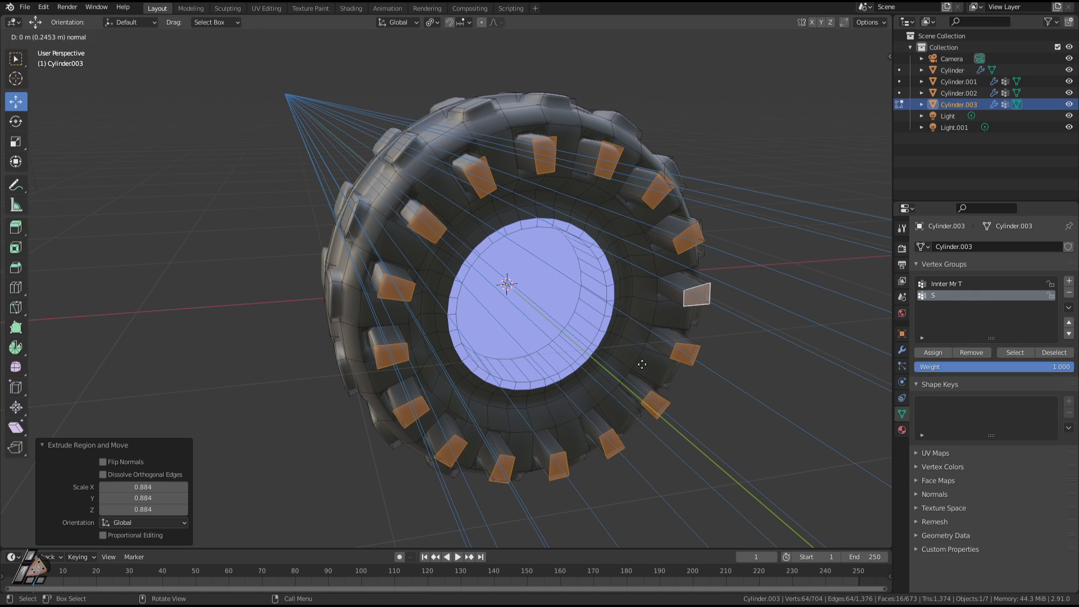
{"action": "left_click", "coordinate": [639, 362]}
{"action": "key", "text": "s"}
{"action": "left_click", "coordinate": [603, 351]}
{"action": "key", "text": "Tab"}
{"action": "middle_click_drag", "start_coordinate": [603, 351], "coordinate": [646, 330]}
{"action": "scroll", "coordinate": [588, 378], "scroll_direction": "down", "scroll_amount": 3}
Step: Darken the base color of the tire's rubber material, Material.009, to near black
{"action": "left_click", "coordinate": [903, 430]}
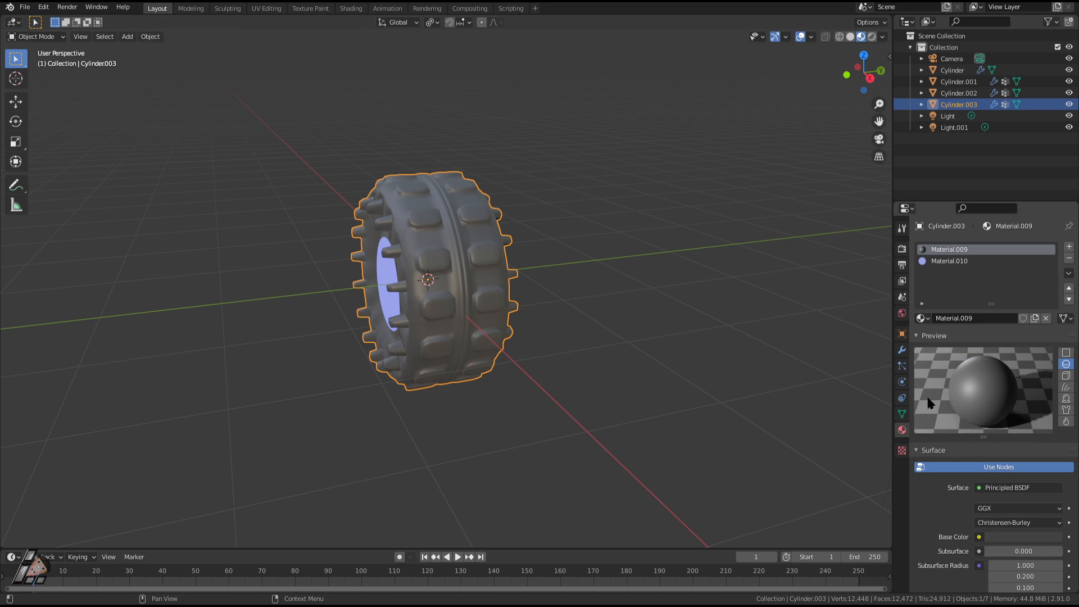
{"action": "left_click", "coordinate": [1051, 538]}
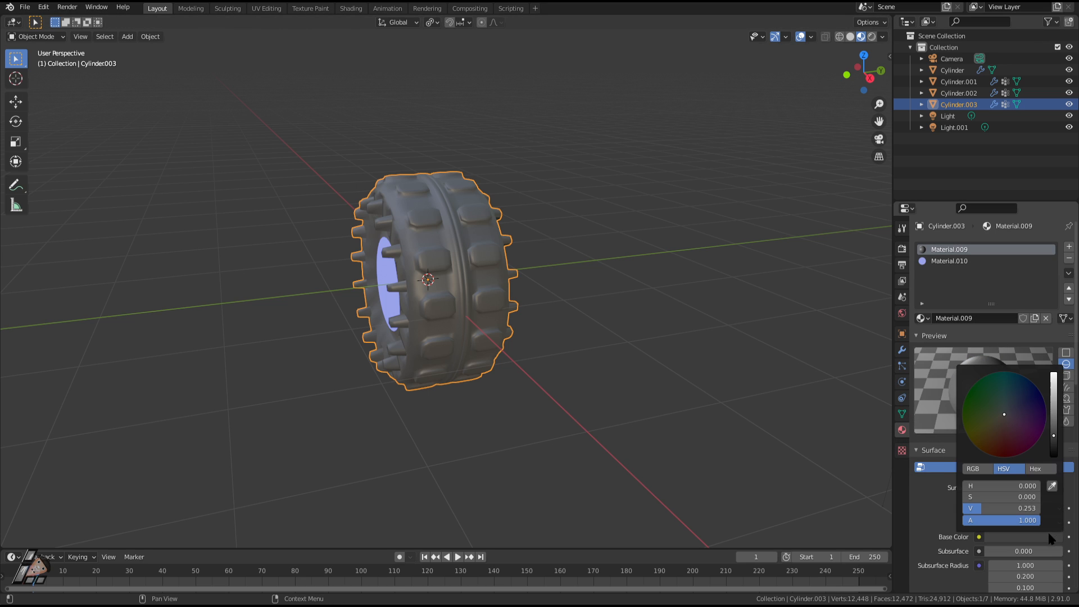
{"action": "left_click_drag", "start_coordinate": [1056, 411], "coordinate": [1055, 457]}
{"action": "middle_click_drag", "start_coordinate": [665, 340], "coordinate": [681, 322]}
Step: Try selecting the hub's center face and growing the selection to its surrounding faces, and clear that selection
{"action": "key", "text": "Tab"}
{"action": "left_click", "coordinate": [535, 315]}
{"action": "middle_click_drag", "start_coordinate": [535, 315], "coordinate": [561, 282]}
{"action": "key", "text": "ctrl+KP_Add"}
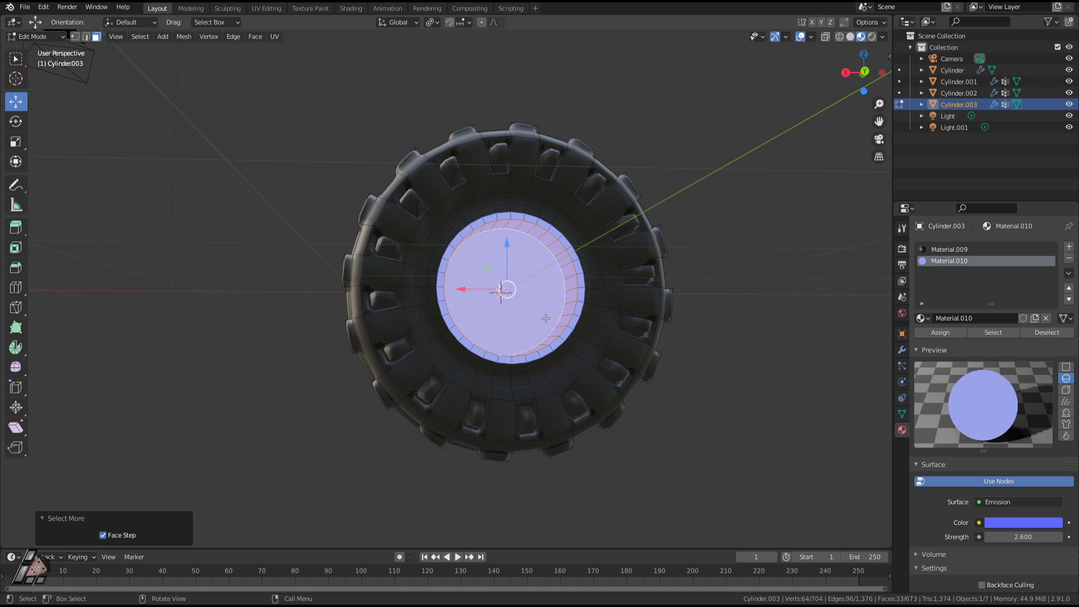
{"action": "middle_click_drag", "start_coordinate": [545, 318], "coordinate": [534, 322]}
{"action": "left_click", "coordinate": [498, 319]}
{"action": "left_click", "coordinate": [860, 394]}
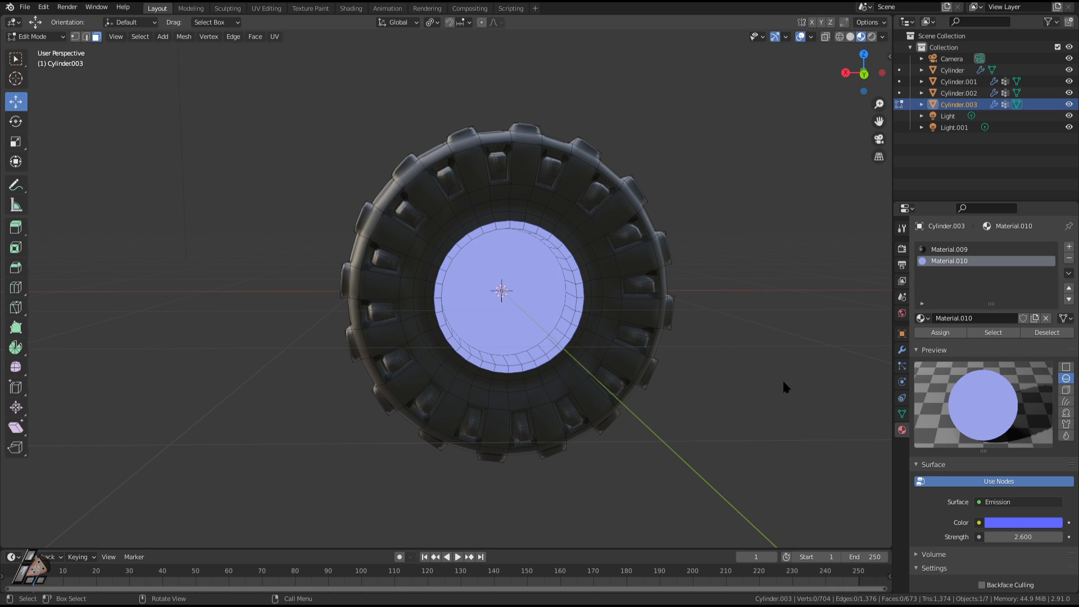
{"action": "key", "text": "Tab"}
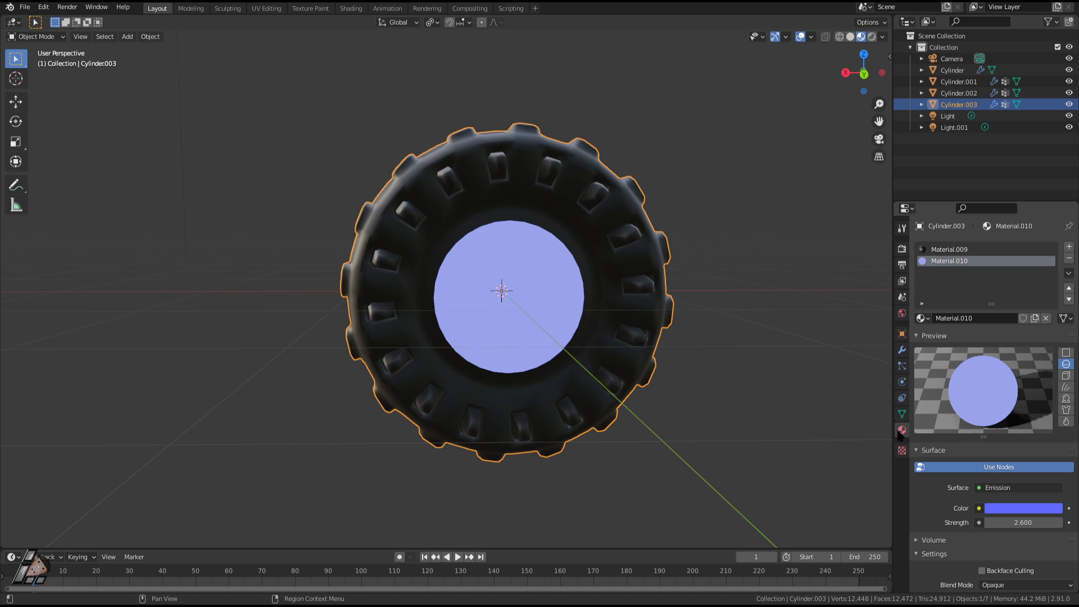
{"action": "key", "text": "Tab"}
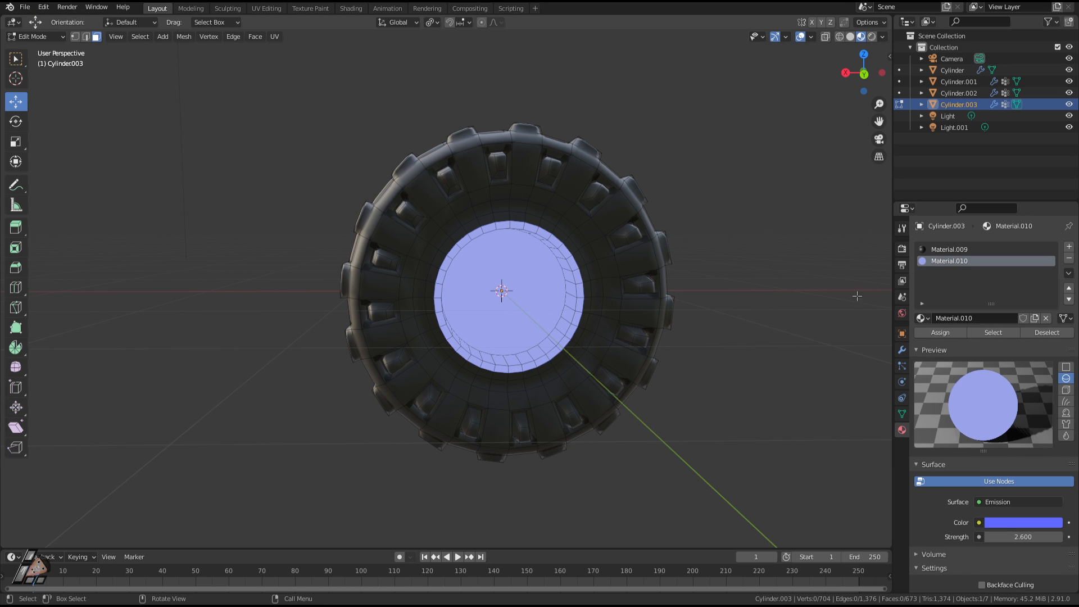
Step: Extrude the hub's center face inward with a scale of 0.726, and enlarge it by 1.166 and about 1.09
{"action": "left_click", "coordinate": [516, 304]}
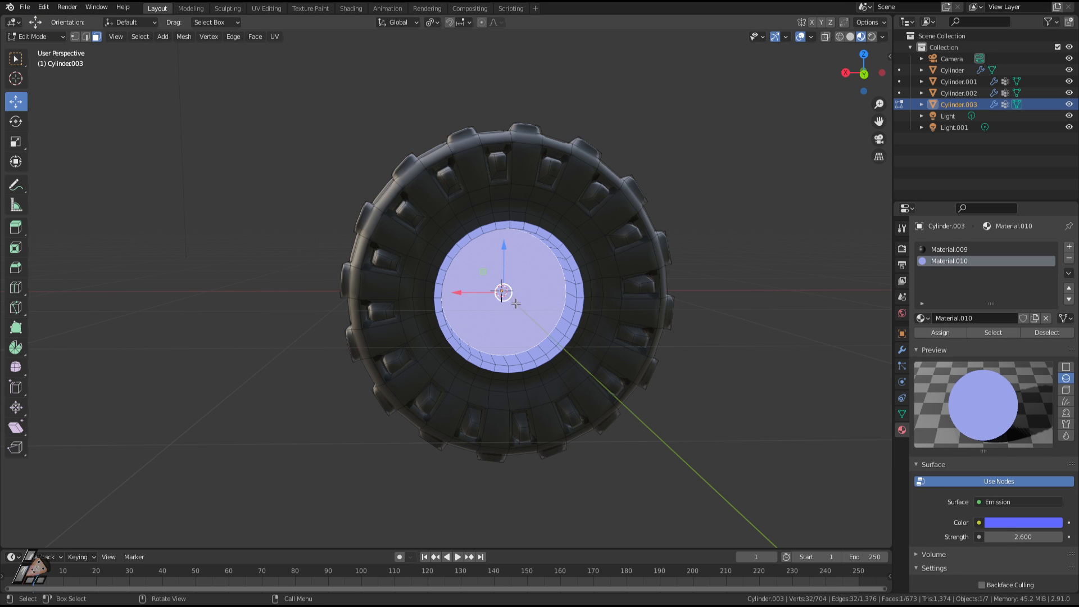
{"action": "left_click", "coordinate": [993, 332]}
{"action": "middle_click_drag", "start_coordinate": [691, 315], "coordinate": [504, 303]}
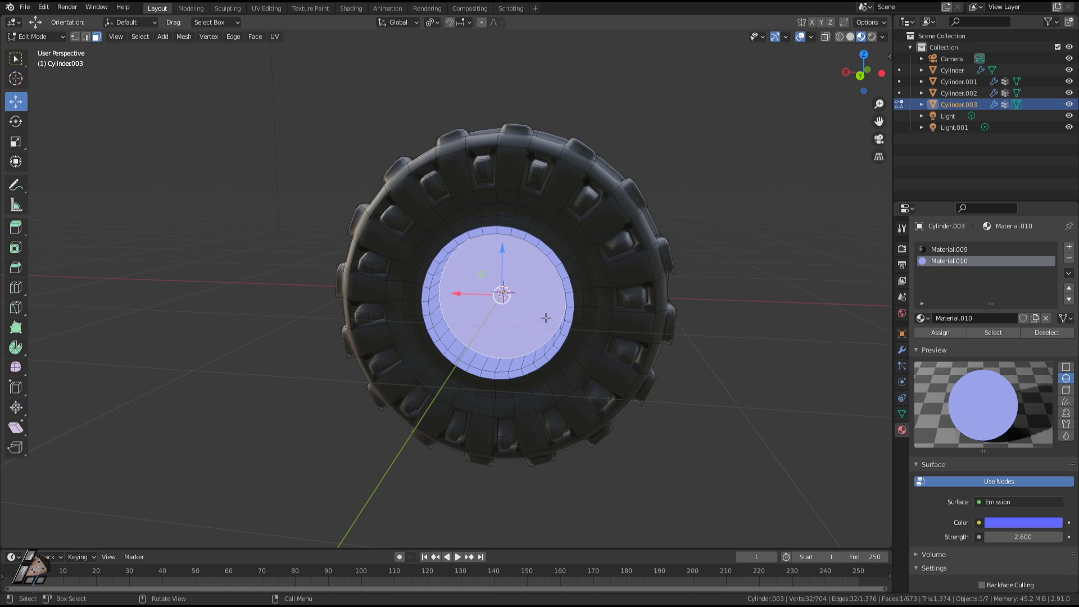
{"action": "key", "text": "e"}
{"action": "key", "text": "s"}
{"action": "left_click", "coordinate": [568, 327]}
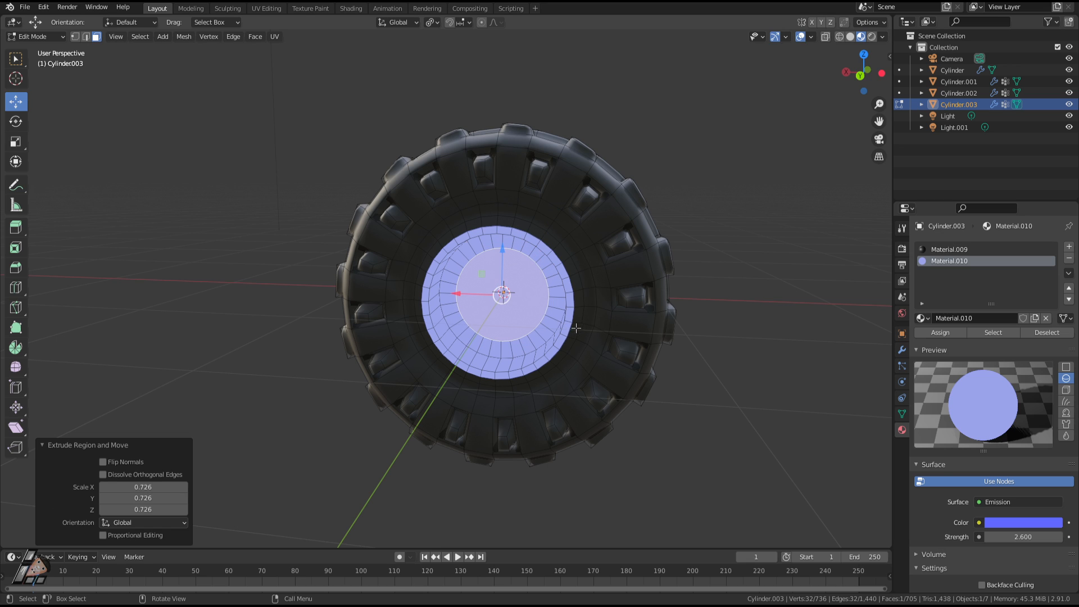
{"action": "key", "text": "s"}
{"action": "left_click", "coordinate": [589, 337]}
{"action": "key", "text": "s"}
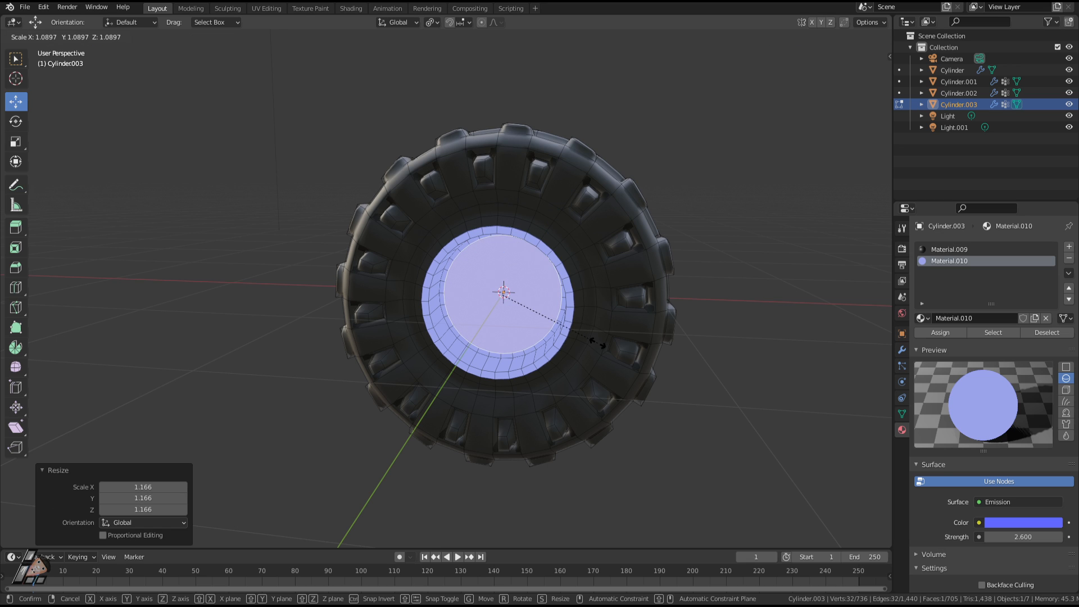
{"action": "left_click", "coordinate": [598, 341]}
Step: Extrude the hub's center face 0.37373 m along its normal and grow the selection to include the new side faces
{"action": "middle_click_drag", "start_coordinate": [597, 342], "coordinate": [617, 340]}
{"action": "key", "text": "e"}
{"action": "left_click", "coordinate": [603, 355]}
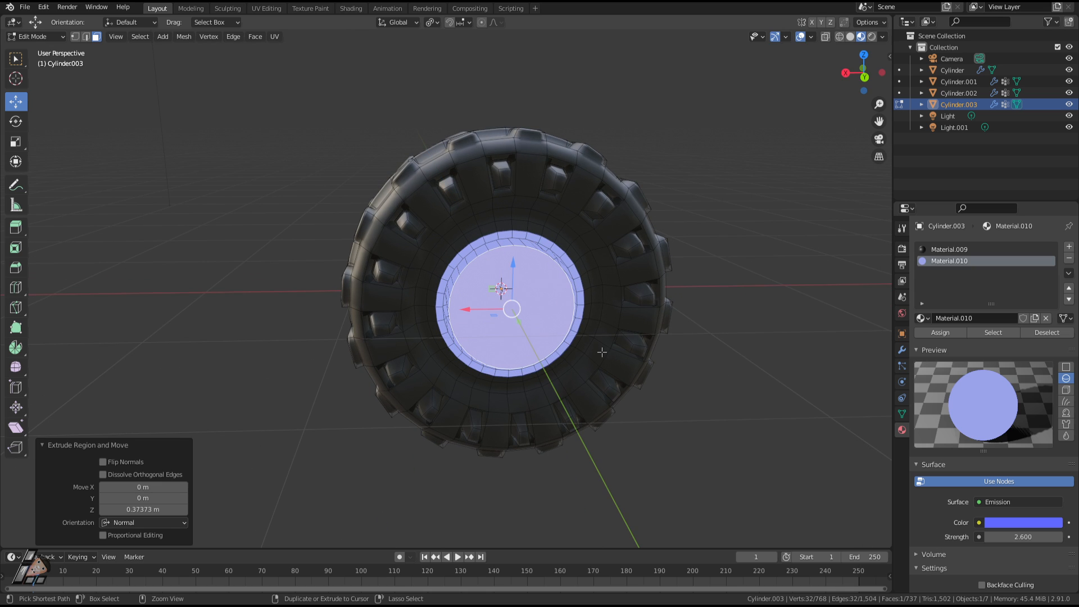
{"action": "key", "text": "ctrl+KP_Add"}
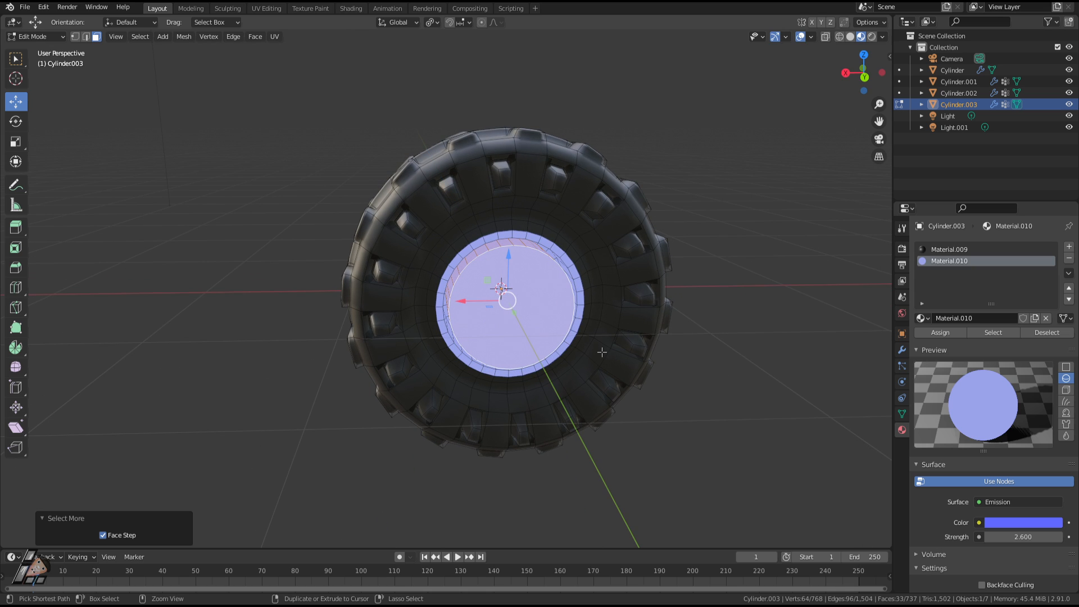
Step: Add a third material slot with a new material and assign it to the selected raised hub disc
{"action": "left_click", "coordinate": [1070, 248]}
{"action": "left_click", "coordinate": [950, 331]}
{"action": "left_click", "coordinate": [954, 322]}
{"action": "middle_click_drag", "start_coordinate": [735, 352], "coordinate": [722, 318]}
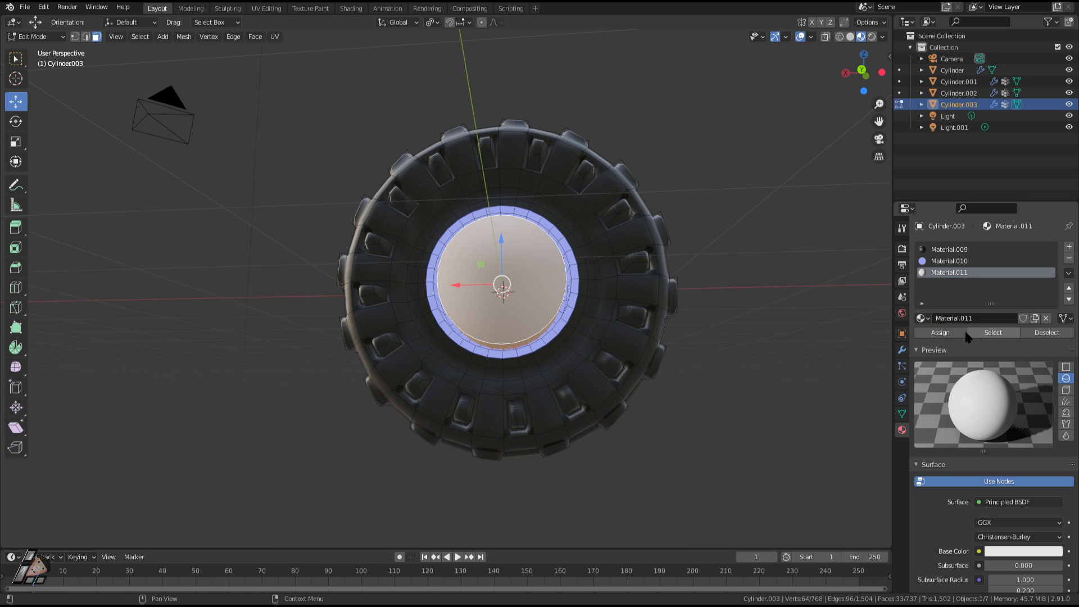
Step: Set the hub disc material's roughness to 0 and its base color to gray with a value of 0.333
{"action": "scroll", "coordinate": [991, 523], "scroll_direction": "down", "scroll_amount": 4}
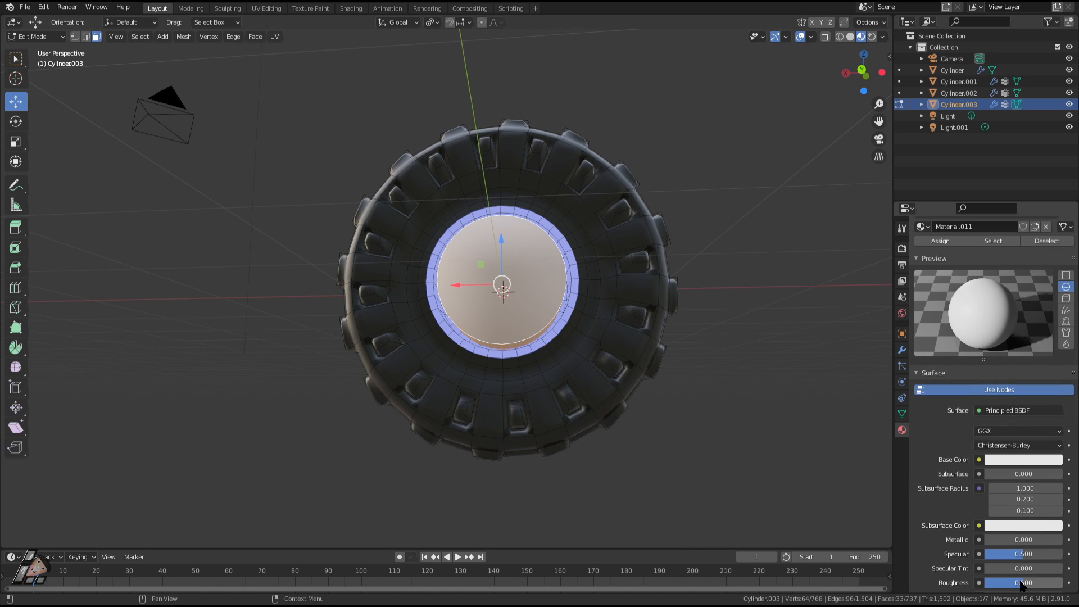
{"action": "middle_click_drag", "start_coordinate": [682, 417], "coordinate": [743, 474]}
{"action": "key", "text": "Tab"}
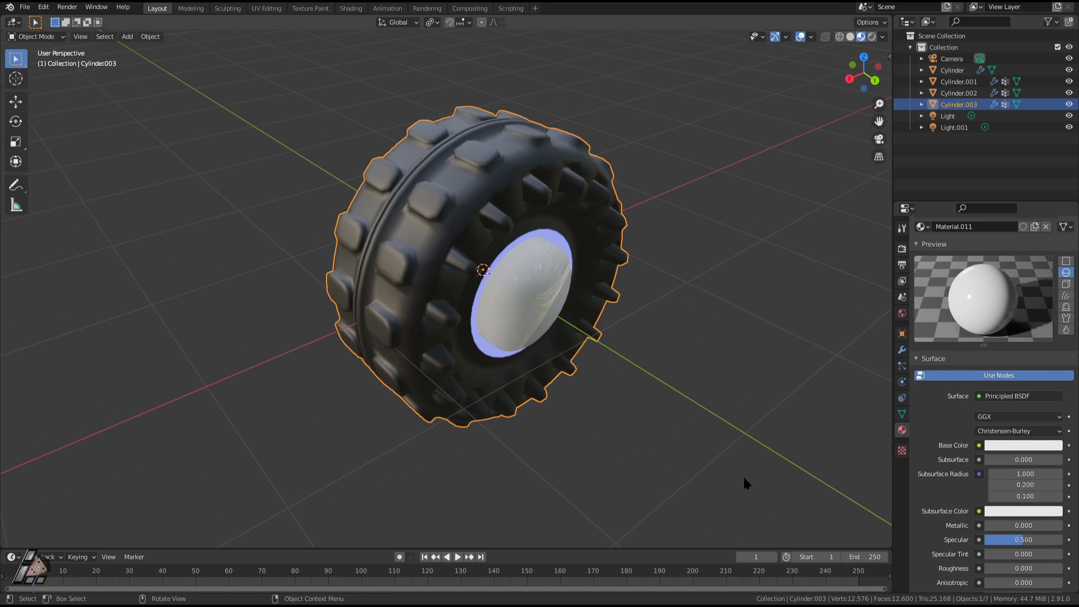
{"action": "key", "text": "Tab"}
{"action": "left_click", "coordinate": [1012, 461]}
{"action": "left_click_drag", "start_coordinate": [1054, 362], "coordinate": [1054, 352]}
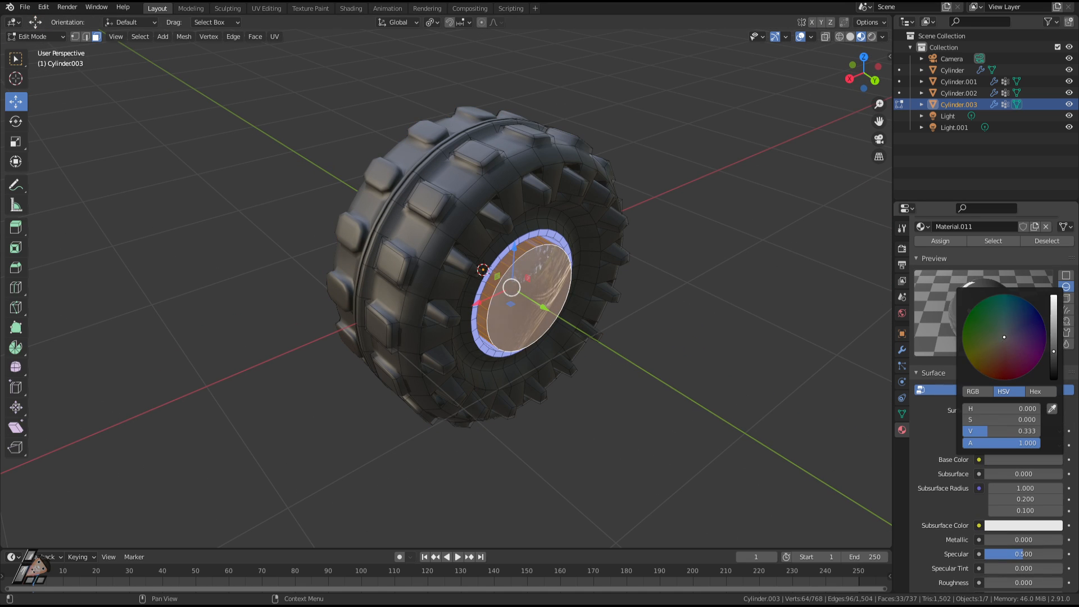
{"action": "left_click", "coordinate": [699, 423]}
Step: Move the hub disc's center face about -0.0087 m along the Y axis and scale it to 0.916
{"action": "middle_click_drag", "start_coordinate": [698, 423], "coordinate": [704, 404]}
{"action": "left_click", "coordinate": [545, 286]}
{"action": "key", "text": "g"}
{"action": "key", "text": "y"}
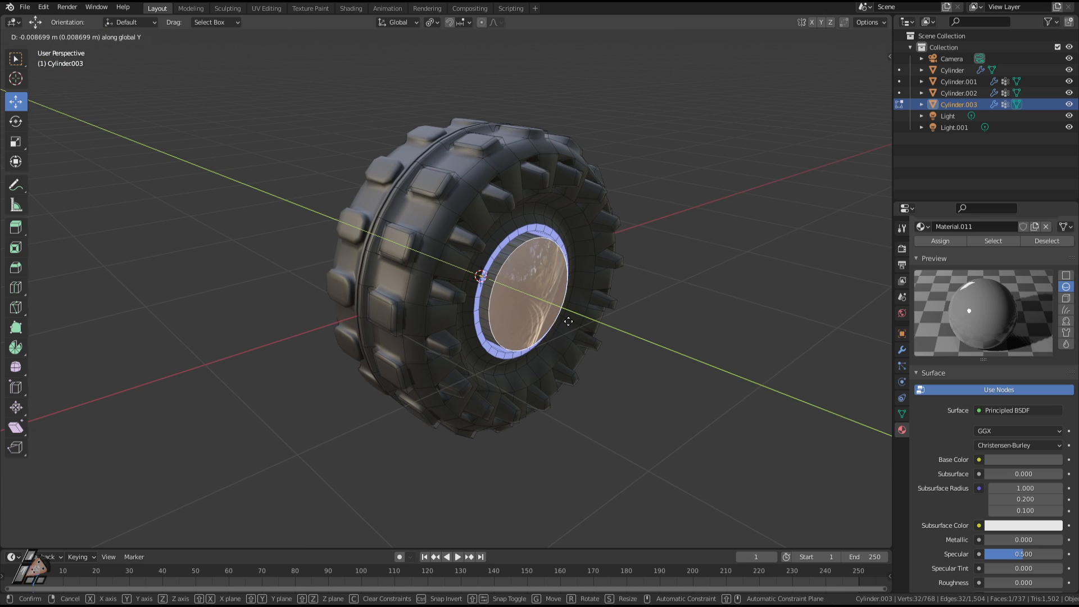
{"action": "left_click", "coordinate": [569, 321]}
{"action": "key", "text": "s"}
{"action": "left_click", "coordinate": [569, 321]}
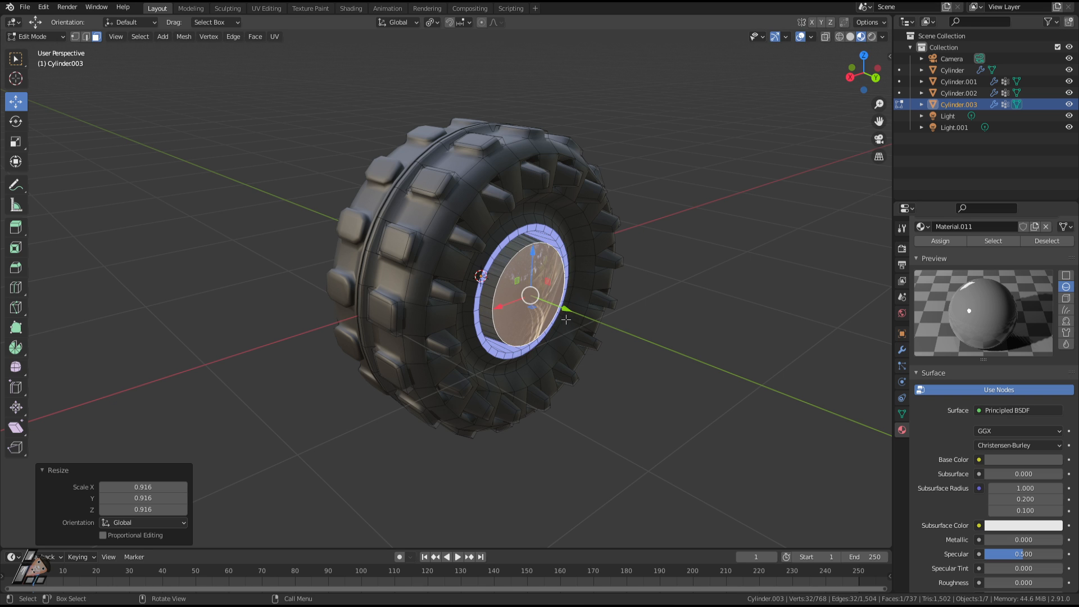
Step: Extrude the hub disc's center face inward with a scale of 0.835, and extrude it again about 0.05 m along its normal
{"action": "middle_click_drag", "start_coordinate": [575, 318], "coordinate": [432, 288]}
{"action": "scroll", "coordinate": [521, 307], "scroll_direction": "up", "scroll_amount": 2}
{"action": "key", "text": "e"}
{"action": "key", "text": "s"}
{"action": "left_click", "coordinate": [422, 288]}
{"action": "key", "text": "e"}
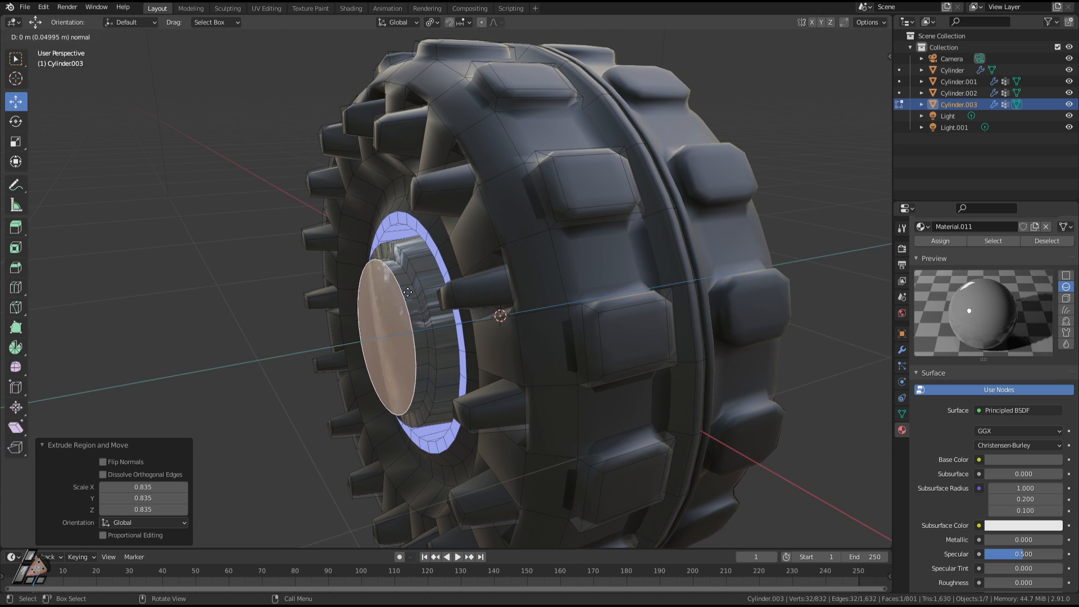
{"action": "left_click", "coordinate": [410, 292]}
{"action": "key", "text": "Tab"}
{"action": "middle_click_drag", "start_coordinate": [378, 333], "coordinate": [495, 315]}
{"action": "key", "text": "Tab"}
Step: Set the hub disc material's roughness to 0.107 and change its base color to a brighter orange-brown with hue 0.110 and saturation 0.881
{"action": "scroll", "coordinate": [1020, 553], "scroll_direction": "down", "scroll_amount": 2}
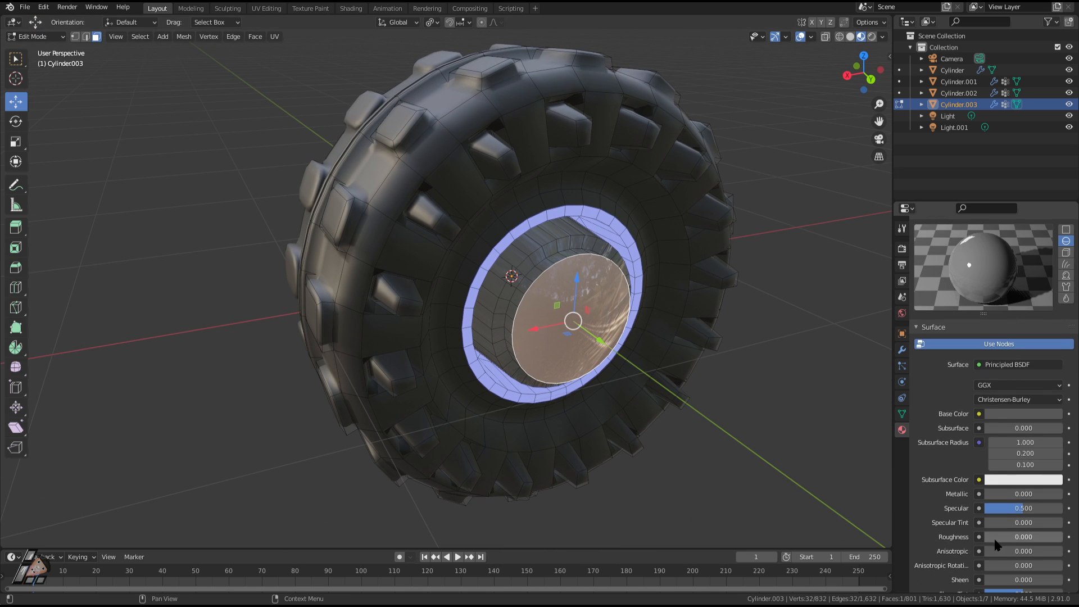
{"action": "left_click", "coordinate": [752, 416]}
{"action": "middle_click_drag", "start_coordinate": [752, 416], "coordinate": [783, 391]}
{"action": "left_click", "coordinate": [1043, 419]}
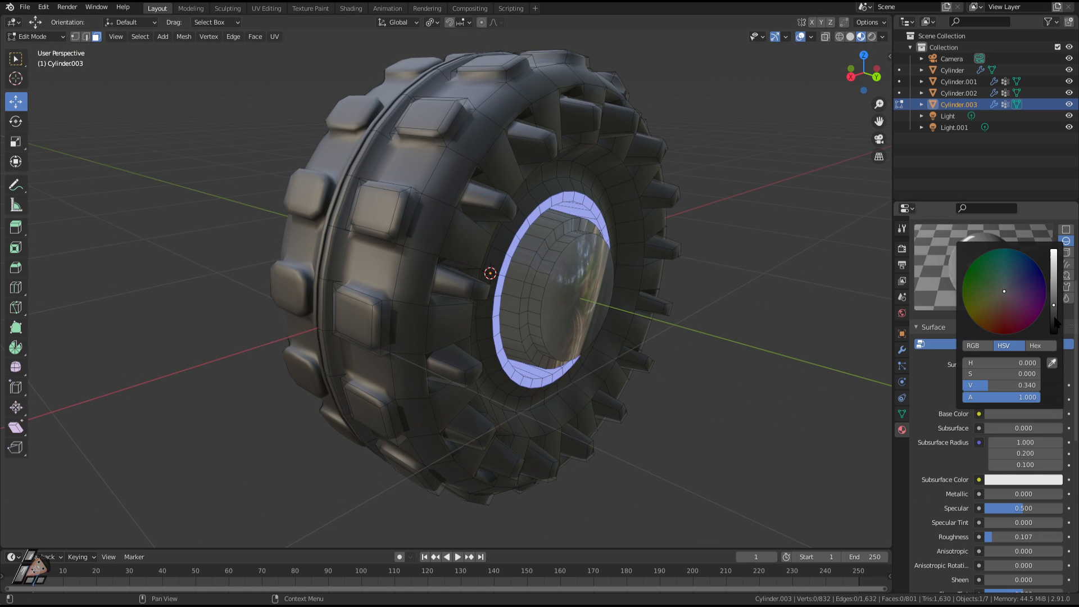
{"action": "scroll", "coordinate": [1001, 304], "scroll_direction": "down", "scroll_amount": 10}
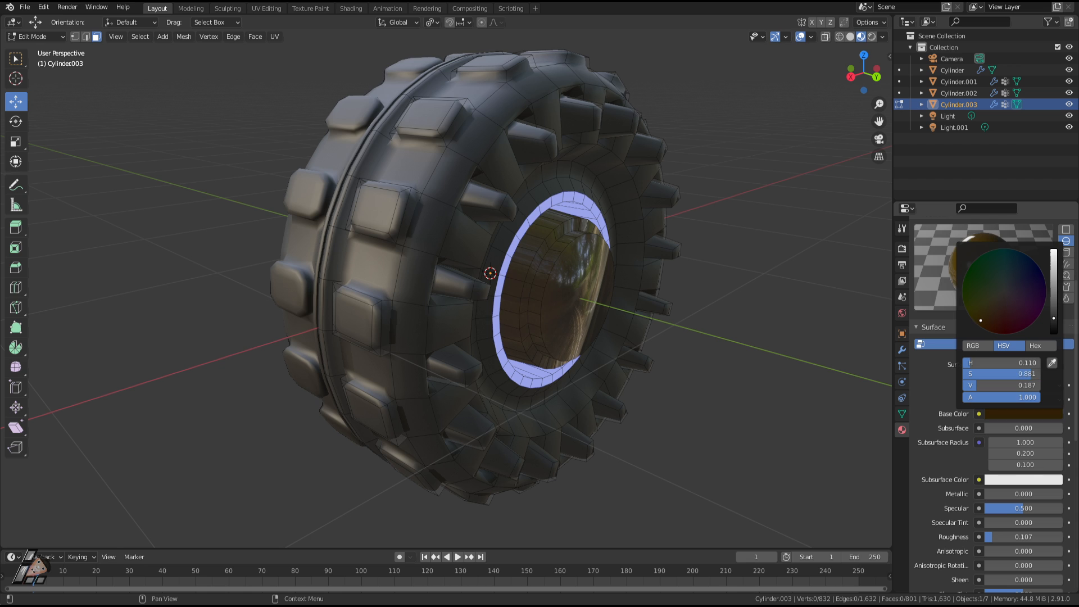
{"action": "left_click_drag", "start_coordinate": [1054, 316], "coordinate": [1054, 301]}
{"action": "middle_click_drag", "start_coordinate": [820, 415], "coordinate": [540, 351]}
{"action": "key", "text": "Tab"}
{"action": "key", "text": "Tab"}
Step: Select all faces of the glowing hub rim and assign them to a fourth material slot with a new default material
{"action": "left_click", "coordinate": [602, 395]}
{"action": "left_click", "coordinate": [547, 309]}
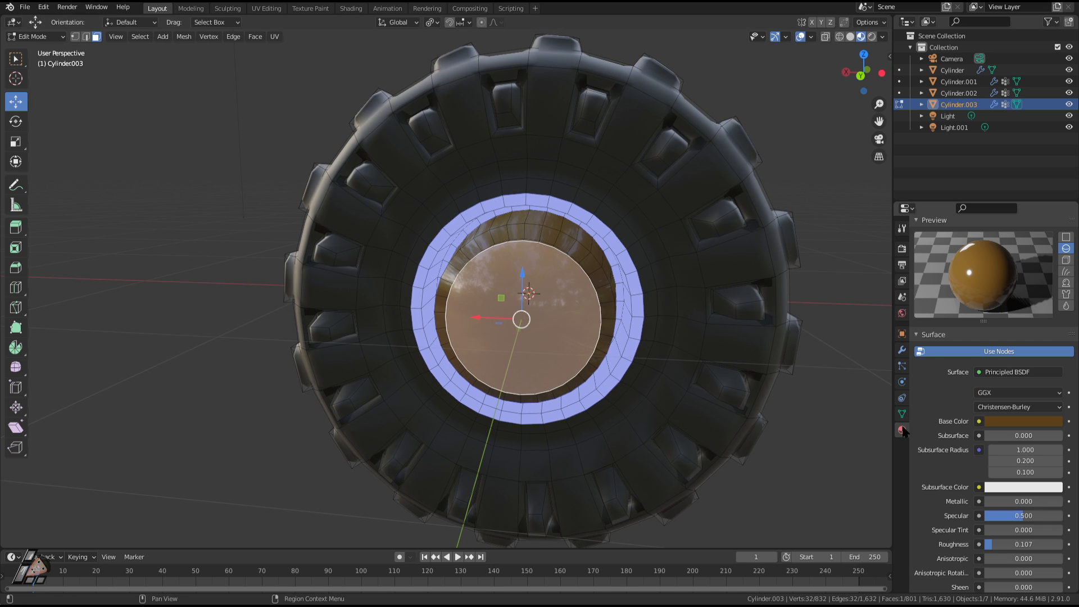
{"action": "middle_click_drag", "start_coordinate": [607, 288], "coordinate": [624, 402]}
{"action": "left_click", "coordinate": [642, 420]}
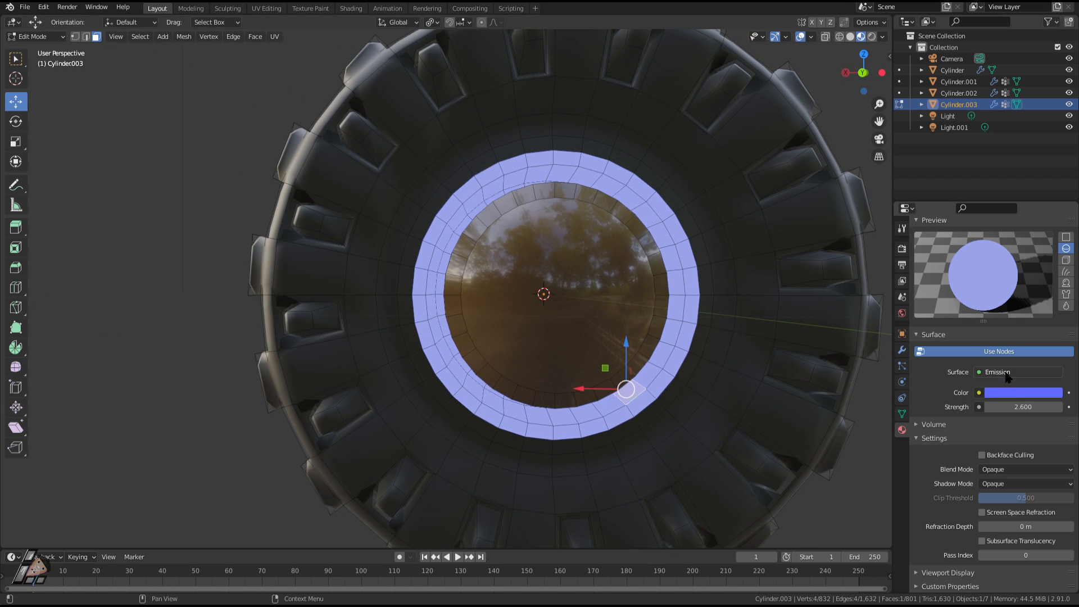
{"action": "scroll", "coordinate": [962, 412], "scroll_direction": "up", "scroll_amount": 5}
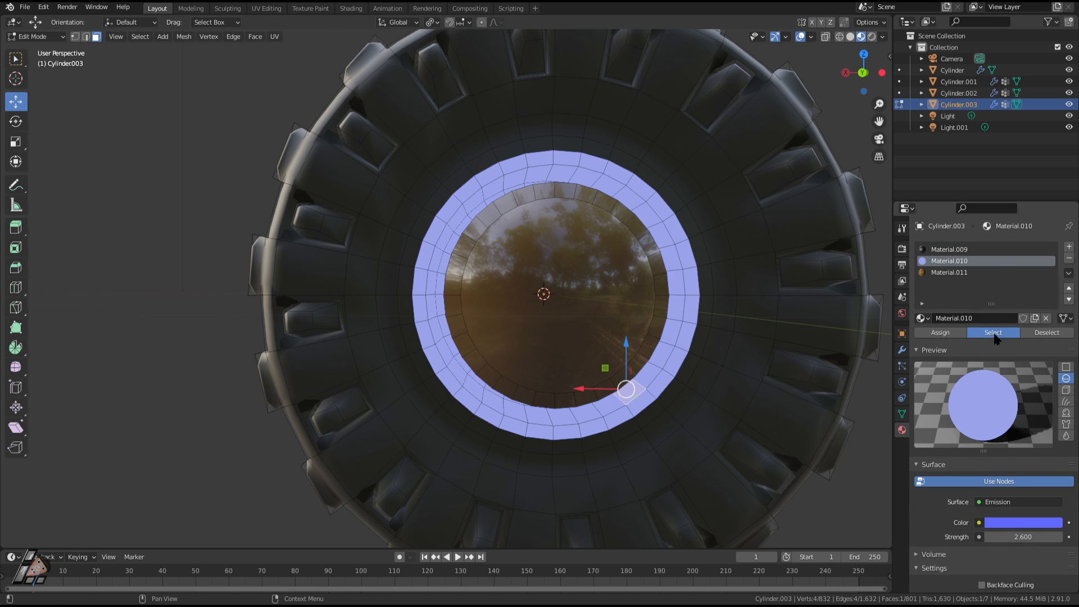
{"action": "left_click", "coordinate": [993, 333]}
{"action": "left_click", "coordinate": [1070, 247]}
{"action": "left_click", "coordinate": [941, 333]}
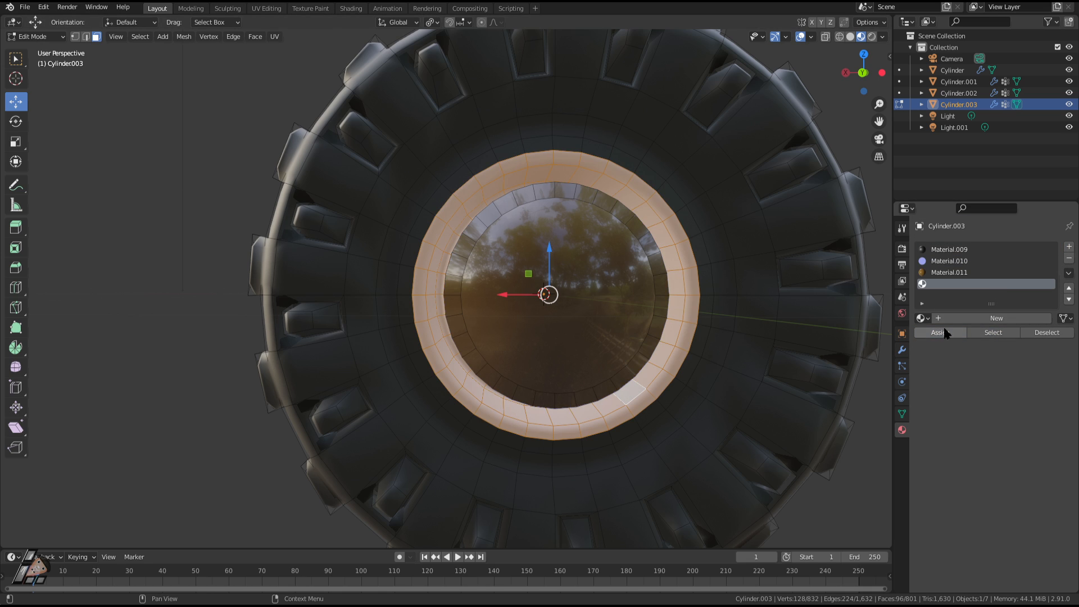
{"action": "left_click", "coordinate": [997, 318]}
{"action": "scroll", "coordinate": [677, 428], "scroll_direction": "down", "scroll_amount": 3}
{"action": "key", "text": "Tab"}
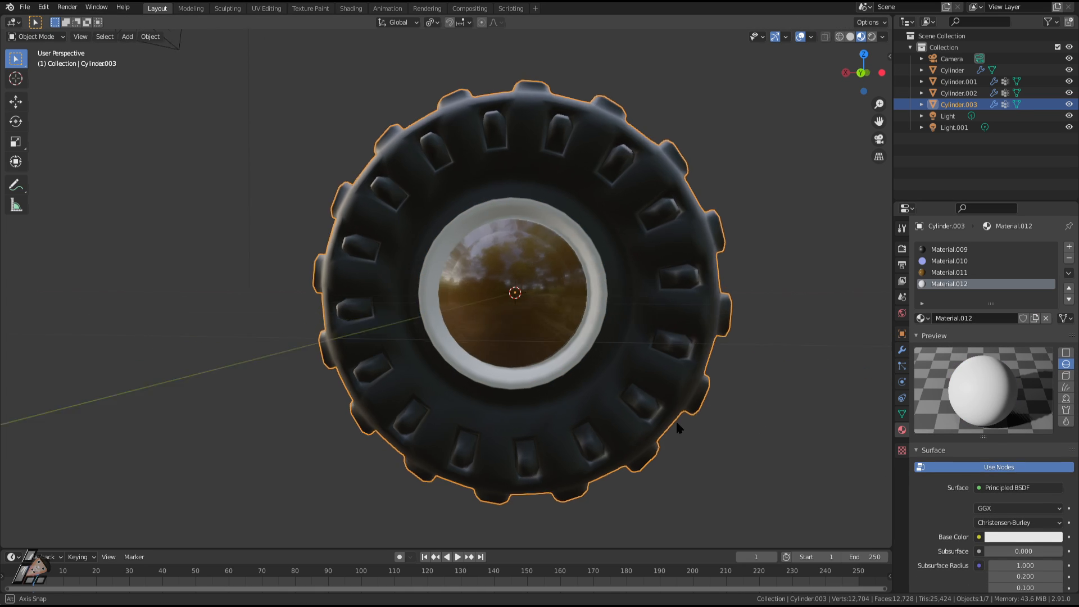
Step: Move the hub disc's center face outward along the Y axis and scale it down
{"action": "middle_click_drag", "start_coordinate": [677, 429], "coordinate": [742, 417]}
{"action": "scroll", "coordinate": [634, 402], "scroll_direction": "up", "scroll_amount": 2}
{"action": "key", "text": "Tab"}
{"action": "middle_click_drag", "start_coordinate": [634, 402], "coordinate": [618, 381]}
{"action": "left_click", "coordinate": [533, 352]}
{"action": "key", "text": "g"}
{"action": "key", "text": "y"}
{"action": "left_click", "coordinate": [625, 374]}
{"action": "key", "text": "s"}
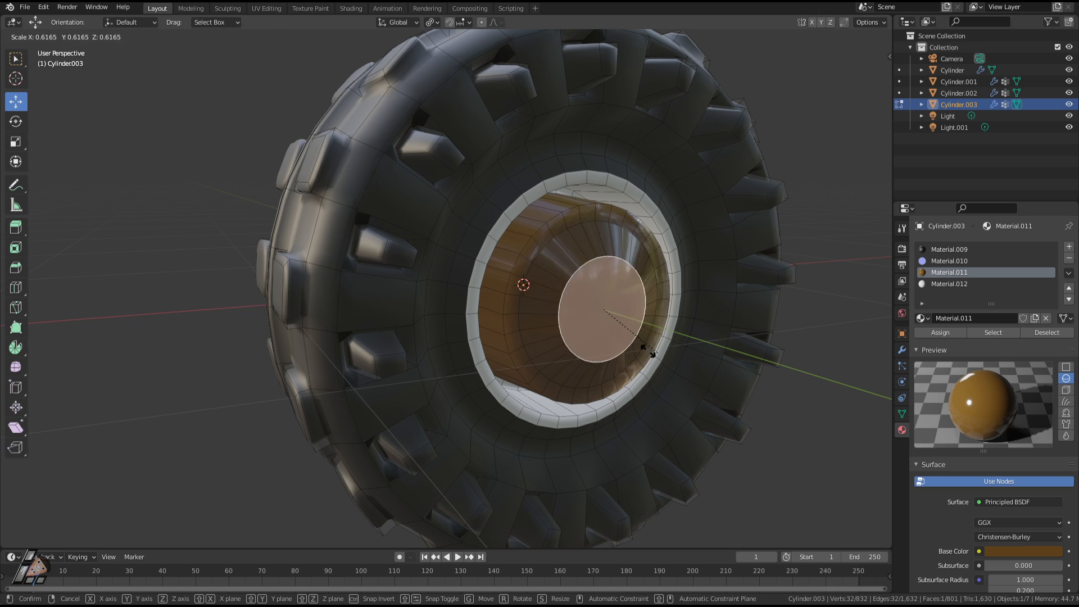
{"action": "left_click", "coordinate": [672, 366]}
Step: Extrude the hub's center face -0.12874 m along its normal and scale it to about 0.757
{"action": "key", "text": "e"}
{"action": "left_click", "coordinate": [653, 358]}
{"action": "key", "text": "s"}
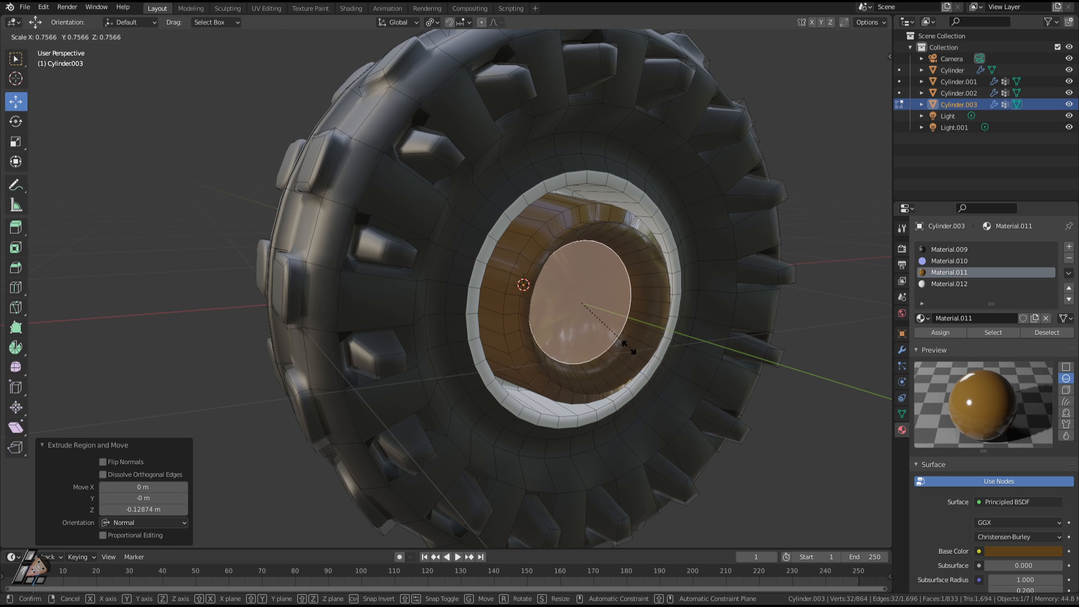
{"action": "left_click", "coordinate": [629, 347]}
{"action": "middle_click_drag", "start_coordinate": [629, 347], "coordinate": [590, 385]}
{"action": "key", "text": "Tab"}
{"action": "scroll", "coordinate": [566, 385], "scroll_direction": "down", "scroll_amount": 4}
{"action": "key", "text": "Tab"}
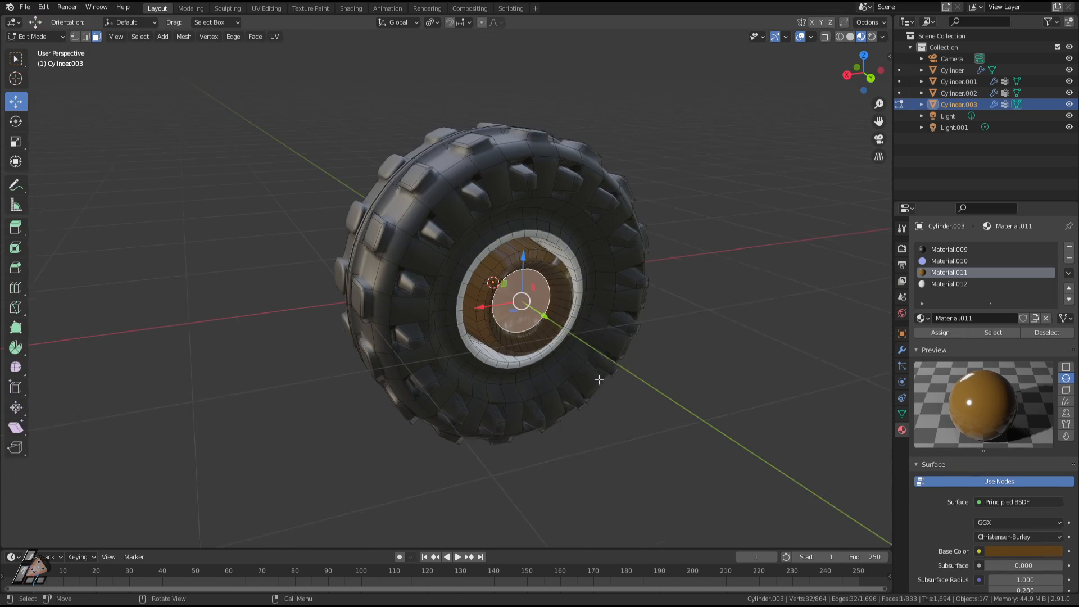
Step: Enlarge the recessed center face of the hub by 1.273 and assign the dark rubber material, Material.009, to it
{"action": "scroll", "coordinate": [603, 384], "scroll_direction": "up", "scroll_amount": 4}
{"action": "key", "text": "s"}
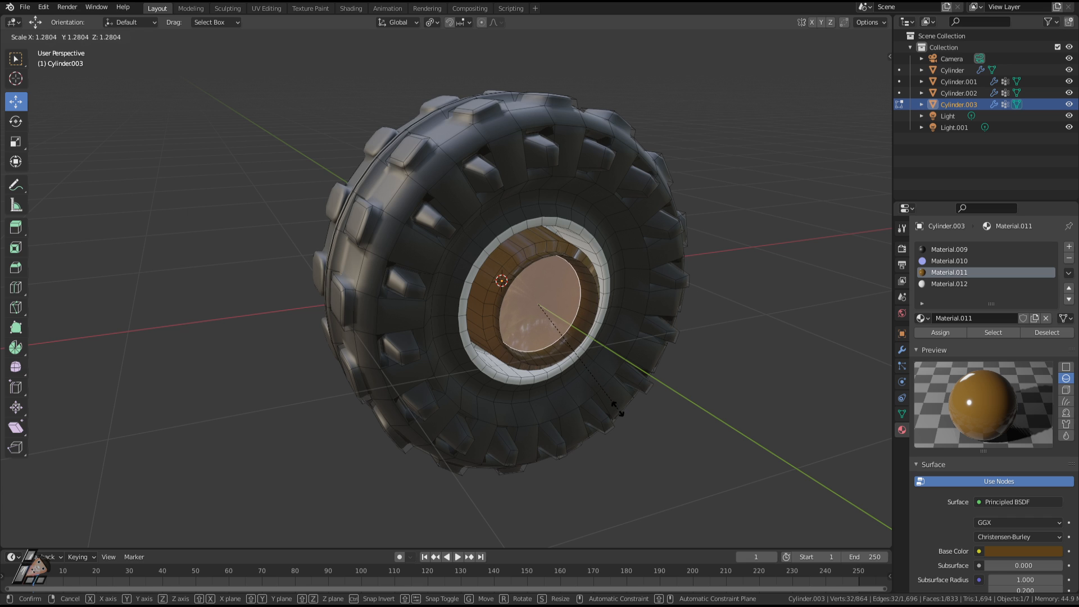
{"action": "left_click", "coordinate": [617, 409]}
{"action": "middle_click_drag", "start_coordinate": [618, 408], "coordinate": [631, 400]}
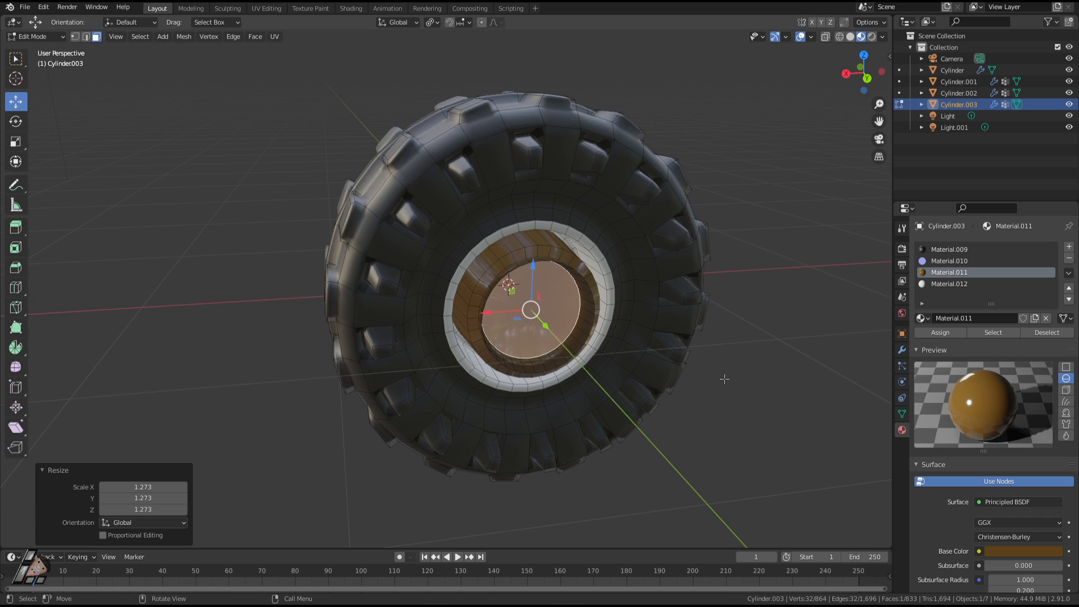
{"action": "left_click", "coordinate": [941, 251]}
{"action": "left_click", "coordinate": [936, 333]}
{"action": "left_click", "coordinate": [773, 397]}
{"action": "middle_click_drag", "start_coordinate": [774, 397], "coordinate": [655, 361]}
{"action": "key", "text": "Tab"}
{"action": "scroll", "coordinate": [591, 369], "scroll_direction": "up", "scroll_amount": 2}
{"action": "scroll", "coordinate": [590, 369], "scroll_direction": "down", "scroll_amount": 2}
{"action": "middle_click_drag", "start_coordinate": [590, 369], "coordinate": [607, 337]}
Step: Move the hub's center face about 0.17 m outward along the Y axis
{"action": "key", "text": "Tab"}
{"action": "scroll", "coordinate": [594, 349], "scroll_direction": "up", "scroll_amount": 2}
{"action": "left_click", "coordinate": [565, 312]}
{"action": "key", "text": "g"}
{"action": "key", "text": "y"}
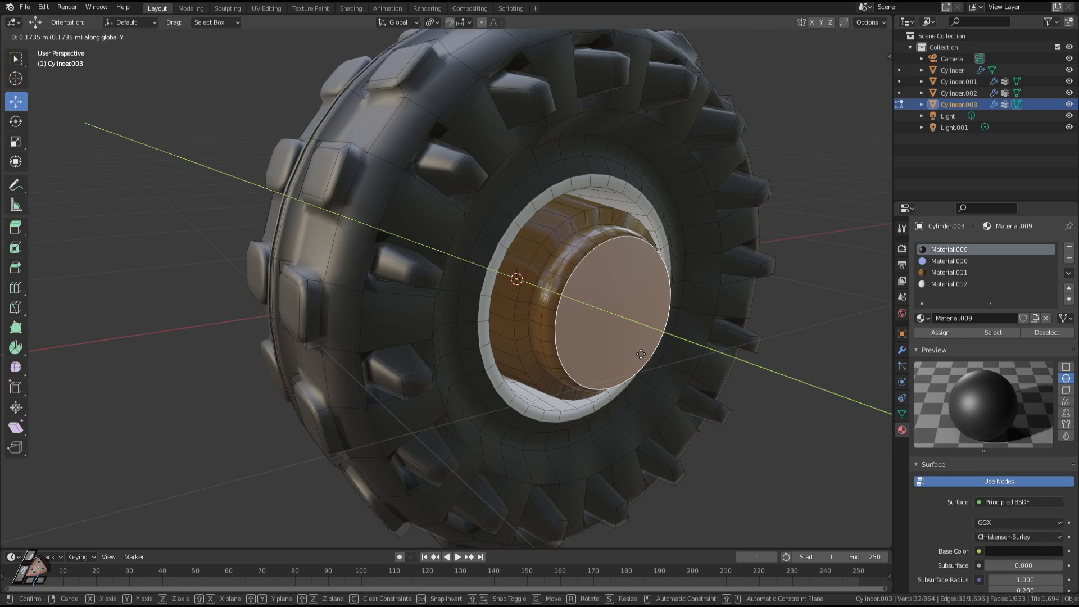
{"action": "left_click", "coordinate": [641, 355]}
Step: Grow the selection to the rings of faces around the hub's center face and assign Material.009 to them
{"action": "key", "text": "Tab"}
{"action": "key", "text": "Tab"}
{"action": "key", "text": "ctrl+KP_Add"}
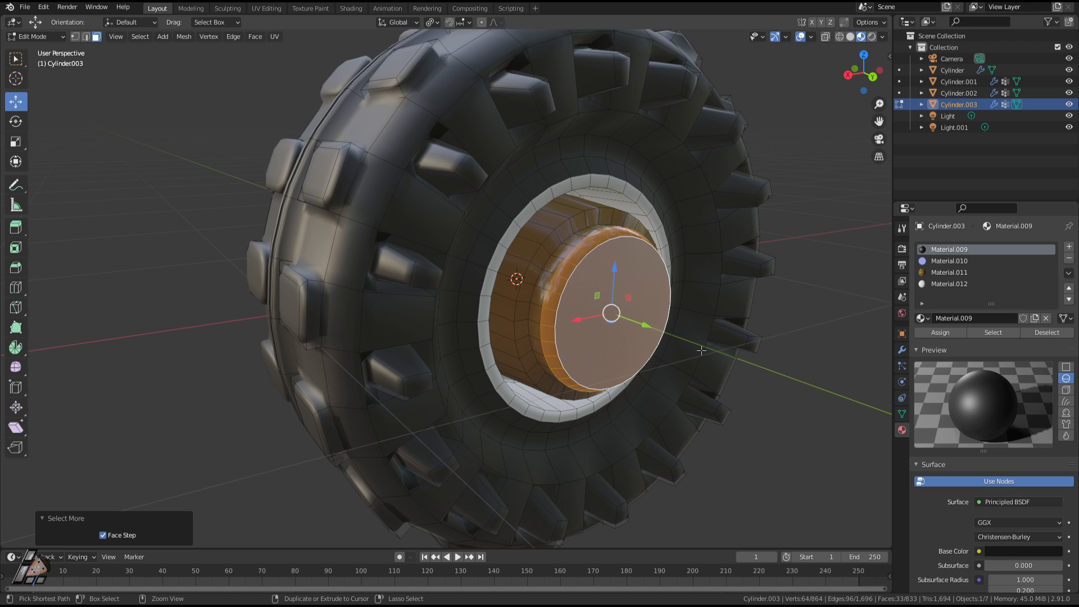
{"action": "left_click", "coordinate": [936, 331]}
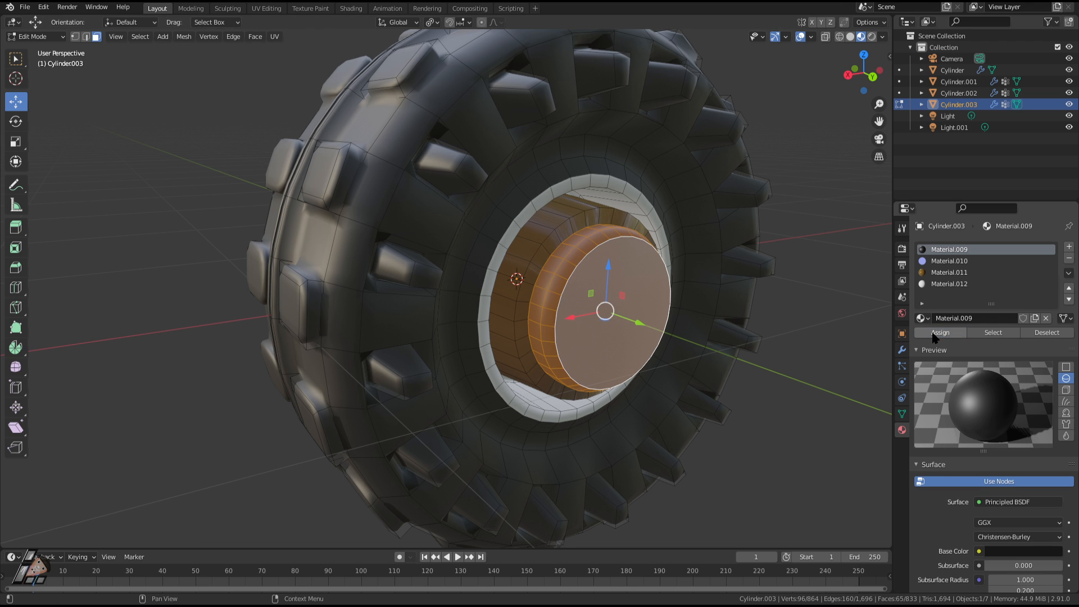
Step: Reposition the selected raised center cap of the hub
{"action": "middle_click_drag", "start_coordinate": [799, 377], "coordinate": [615, 339]}
{"action": "key", "text": "g"}
{"action": "left_click", "coordinate": [571, 361]}
{"action": "key", "text": "e"}
{"action": "right_click", "coordinate": [605, 373]}
{"action": "key", "text": "ctrl+z"}
Step: Extrude the selected center cap with a changed scale, and extrude it once more in place
{"action": "key", "text": "e"}
{"action": "key", "text": "s"}
{"action": "left_click", "coordinate": [591, 337]}
{"action": "key", "text": "e"}
{"action": "right_click", "coordinate": [622, 389]}
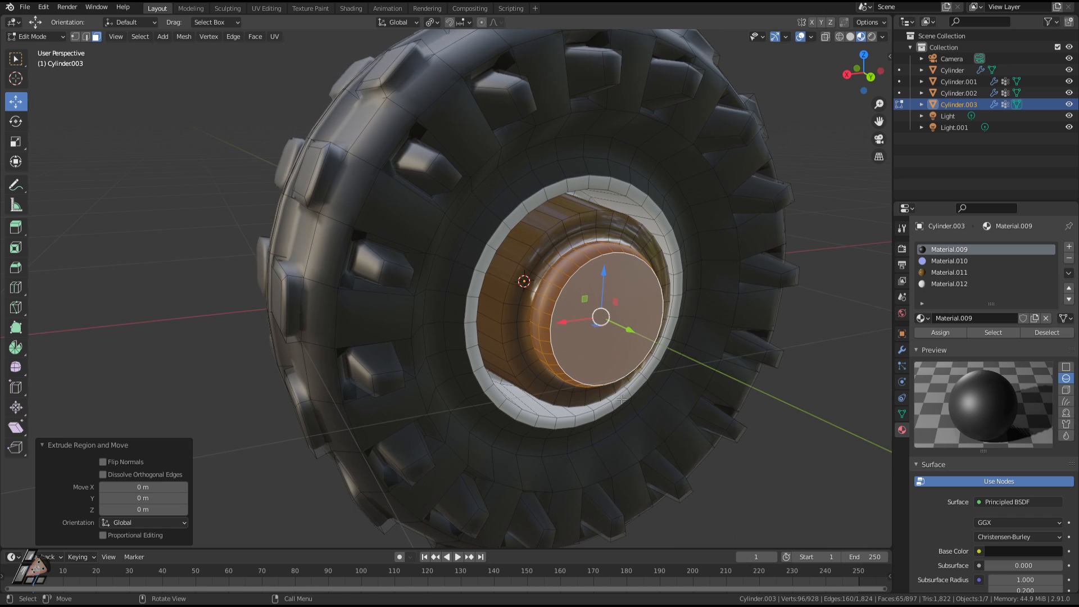
Step: Undo the last two extrusion edits on the hub's front face
{"action": "key", "text": "ctrl+z"}
{"action": "key", "text": "ctrl+z"}
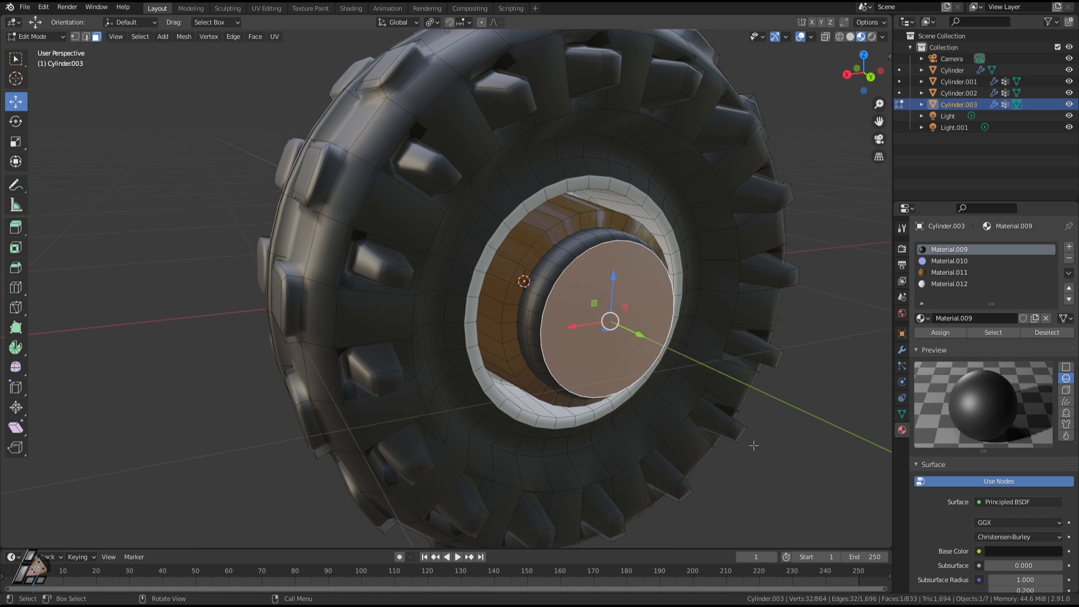
{"action": "key", "text": "e"}
{"action": "left_click", "coordinate": [741, 433]}
{"action": "key", "text": "s"}
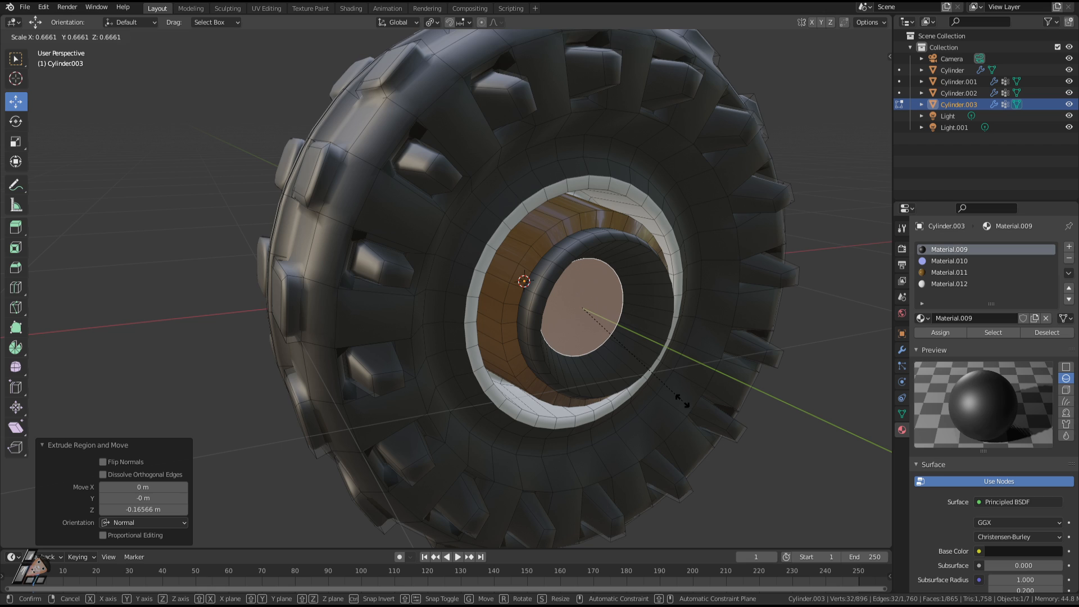
{"action": "right_click", "coordinate": [685, 401]}
{"action": "key", "text": "ctrl+z"}
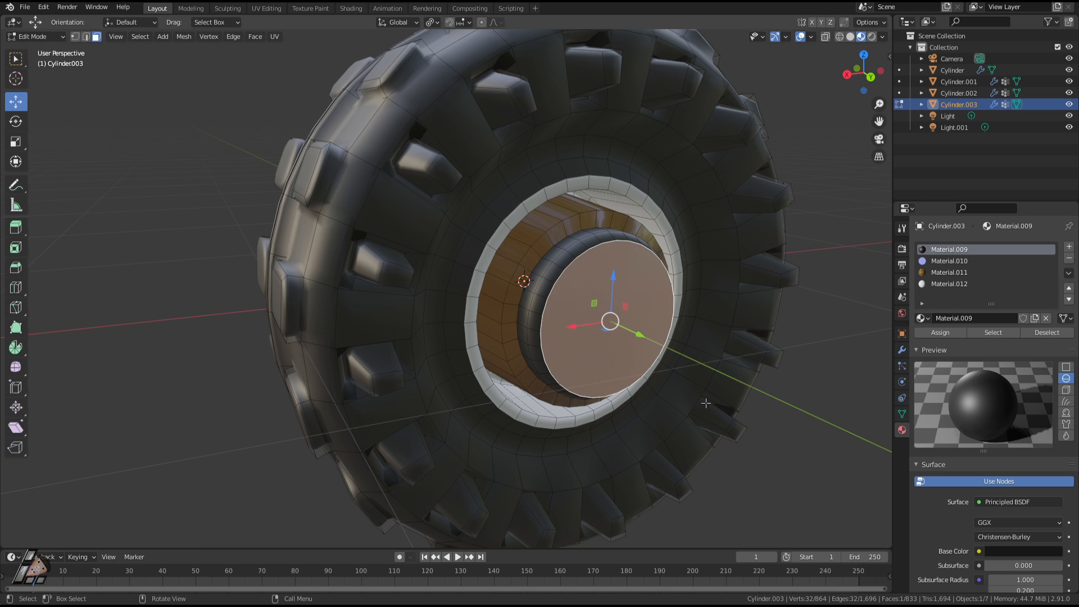
{"action": "key", "text": "s"}
{"action": "right_click", "coordinate": [691, 401]}
Step: Extrude the hub's front face, scale it inward slightly, and extrude it again to recess it into the hub
{"action": "key", "text": "e"}
{"action": "key", "text": "s"}
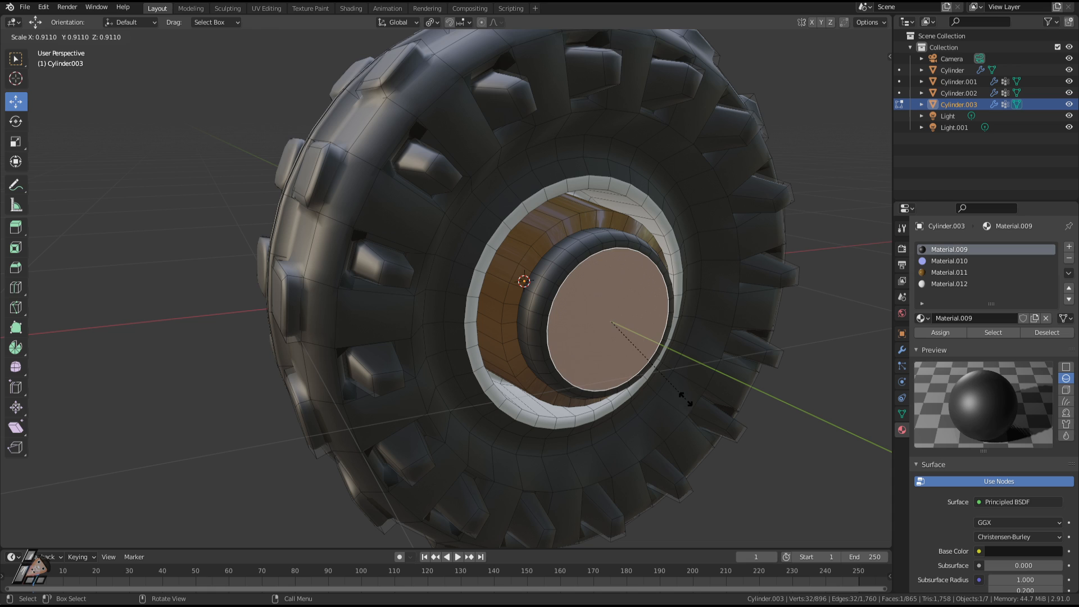
{"action": "left_click", "coordinate": [670, 397]}
{"action": "key", "text": "e"}
{"action": "left_click", "coordinate": [633, 390]}
{"action": "key", "text": "Tab"}
{"action": "scroll", "coordinate": [663, 406], "scroll_direction": "down", "scroll_amount": 2}
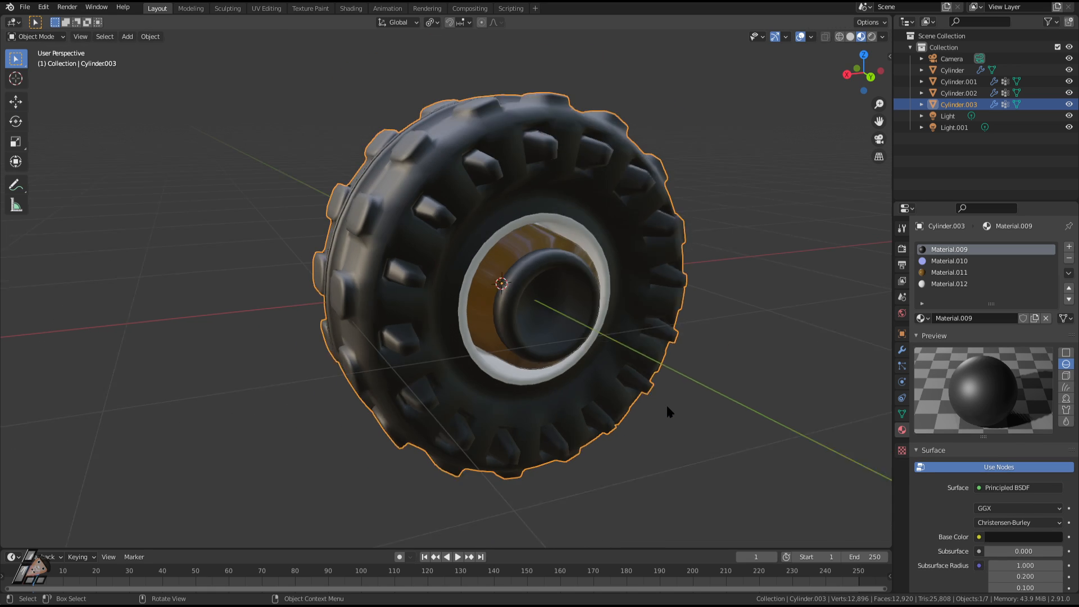
{"action": "middle_click_drag", "start_coordinate": [667, 408], "coordinate": [645, 371]}
Step: Extrude the recessed hub face in place and scale it to about 0.713 for a smaller centre face
{"action": "key", "text": "Tab"}
{"action": "key", "text": "e"}
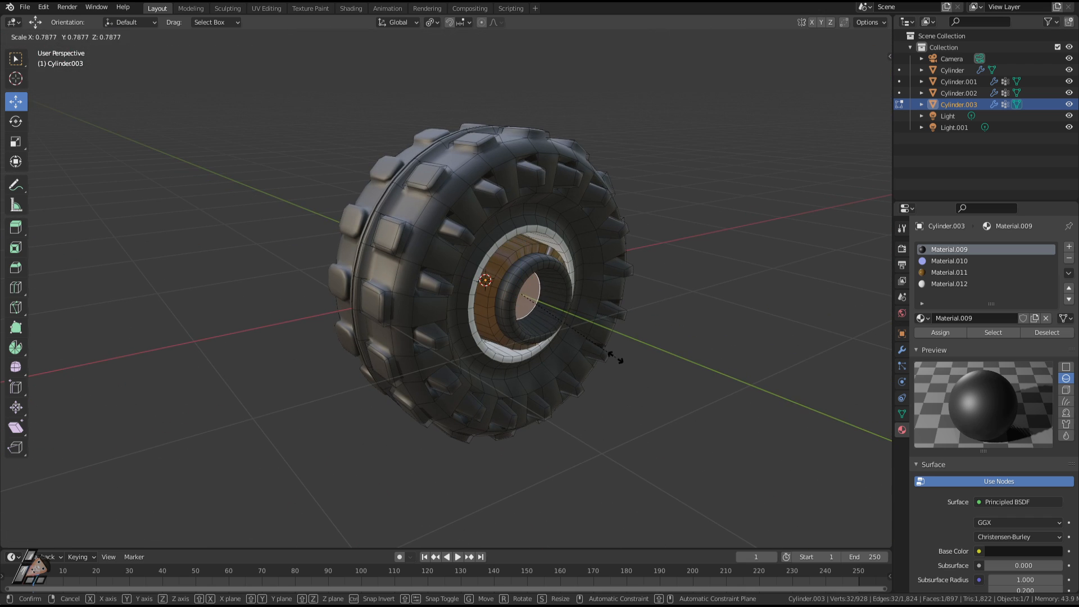
{"action": "key", "text": "s"}
{"action": "left_click", "coordinate": [584, 337]}
Step: Try to extrude the hub's small centre face outward about 1.64 m into an axle, and undo it
{"action": "key", "text": "e"}
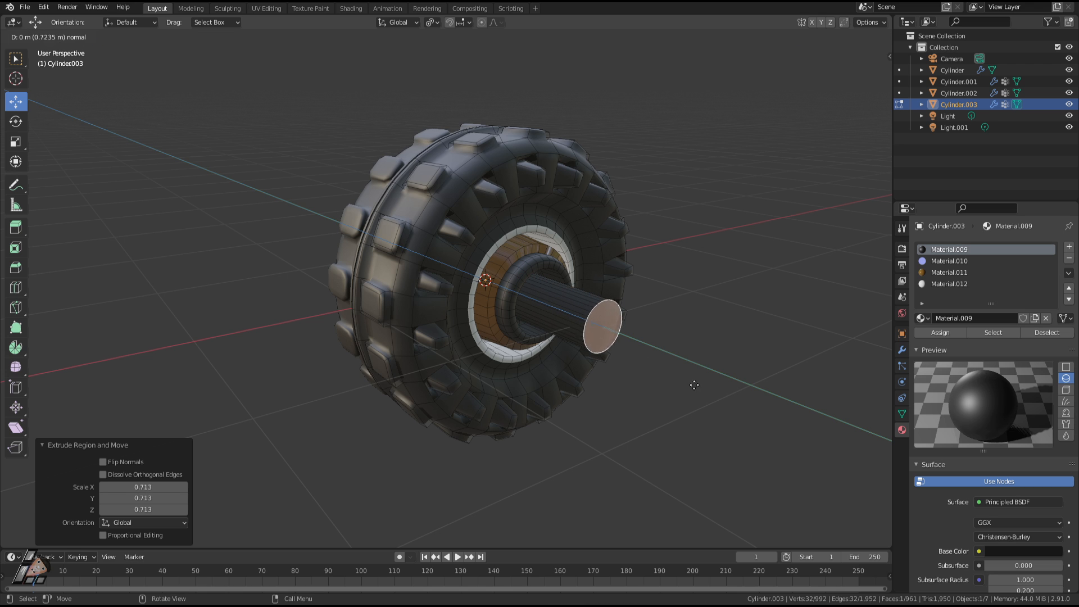
{"action": "left_click", "coordinate": [816, 441]}
{"action": "middle_click_drag", "start_coordinate": [661, 396], "coordinate": [706, 410]}
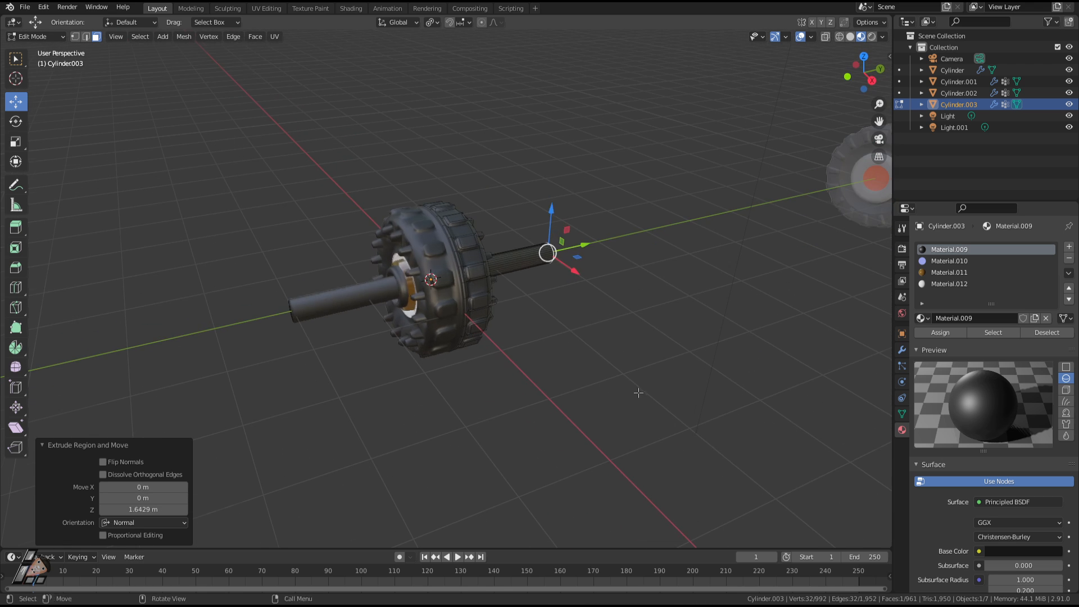
{"action": "key", "text": "ctrl+z"}
Step: Examine the wheel from the tread side and review its Mirror and Bevel modifier settings
{"action": "middle_click_drag", "start_coordinate": [455, 295], "coordinate": [664, 286]}
{"action": "key", "text": "Tab"}
{"action": "middle_click_drag", "start_coordinate": [556, 292], "coordinate": [788, 359]}
{"action": "key", "text": "Tab"}
{"action": "key", "text": "Tab"}
{"action": "left_click", "coordinate": [902, 350]}
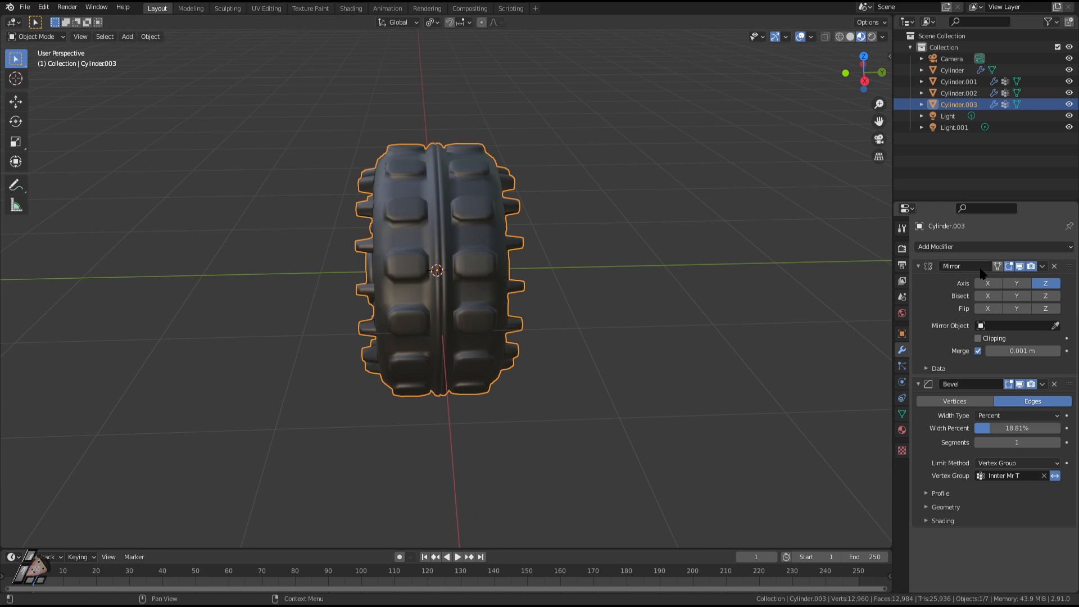
{"action": "scroll", "coordinate": [705, 286], "scroll_direction": "down", "scroll_amount": 3}
{"action": "key", "text": "Tab"}
{"action": "key", "text": "Tab"}
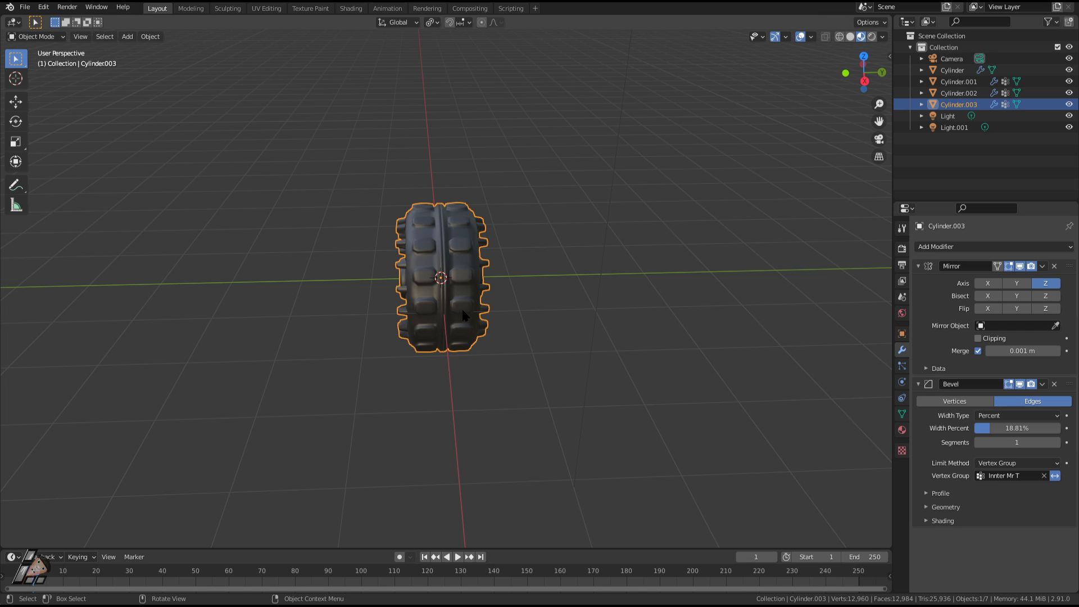
Step: Paste a copy of the wheel, move it along the global Y axis away from the original, and reselect the original
{"action": "key", "text": "ctrl+v"}
{"action": "key", "text": "g"}
{"action": "key", "text": "y"}
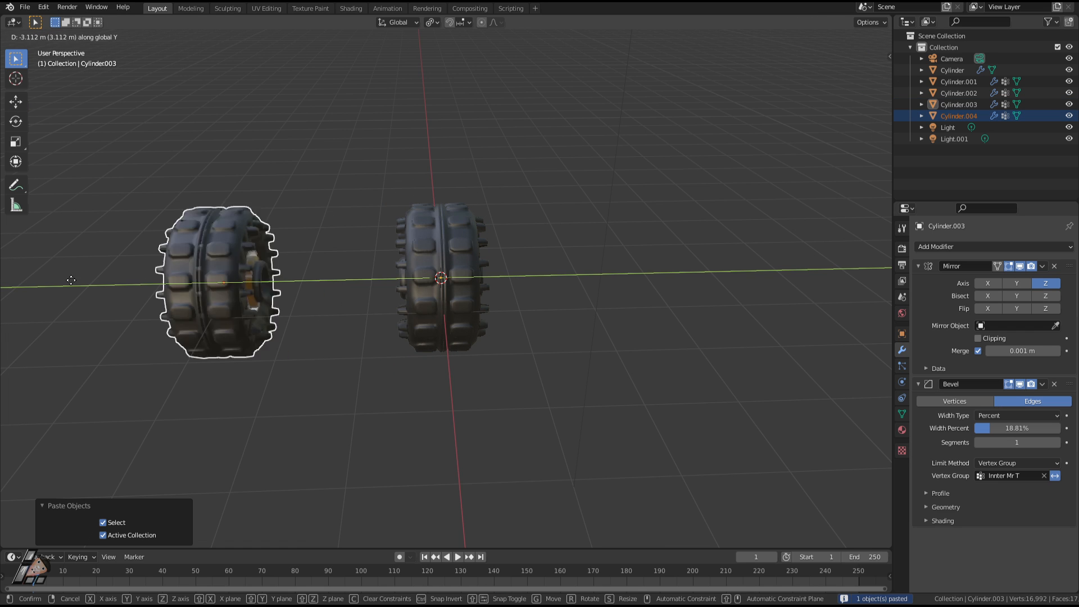
{"action": "left_click", "coordinate": [506, 276]}
{"action": "scroll", "coordinate": [506, 272], "scroll_direction": "up", "scroll_amount": 4}
{"action": "left_click", "coordinate": [481, 265]}
Step: Inspect the original wheel's hub and side tread blocks up close in Edit Mode and Object Mode
{"action": "middle_click_drag", "start_coordinate": [481, 266], "coordinate": [413, 214]}
{"action": "middle_click_drag", "start_coordinate": [822, 300], "coordinate": [515, 180]}
{"action": "scroll", "coordinate": [487, 260], "scroll_direction": "up", "scroll_amount": 3}
{"action": "key", "text": "Tab"}
{"action": "key", "text": "Tab"}
{"action": "key", "text": "Tab"}
{"action": "scroll", "coordinate": [515, 180], "scroll_direction": "up", "scroll_amount": 2}
{"action": "middle_click_drag", "start_coordinate": [582, 135], "coordinate": [499, 118]}
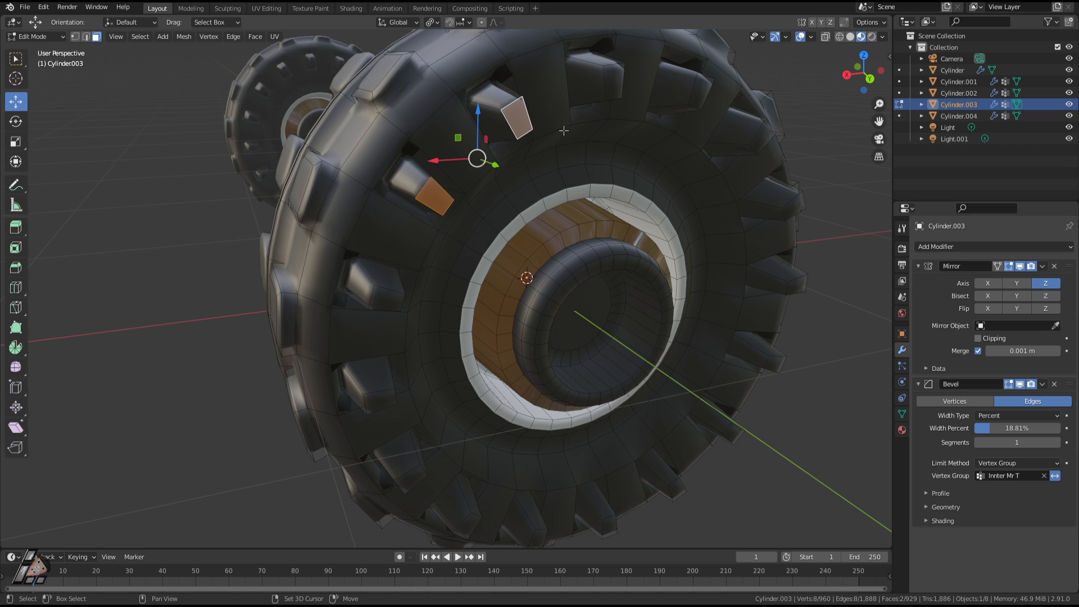
{"action": "scroll", "coordinate": [620, 138], "scroll_direction": "down", "scroll_amount": 4}
{"action": "middle_click_drag", "start_coordinate": [606, 158], "coordinate": [566, 206]}
{"action": "key", "text": "Tab"}
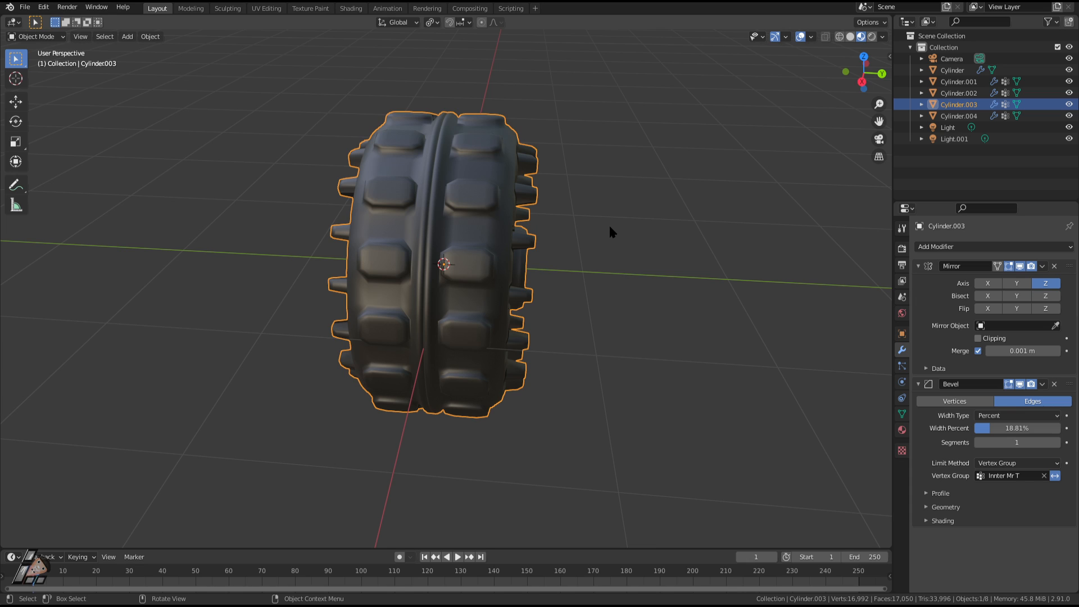
Step: Examine the wheel's two mirrored halves from the front and from both hub sides
{"action": "middle_click_drag", "start_coordinate": [537, 242], "coordinate": [445, 214]}
{"action": "middle_click_drag", "start_coordinate": [460, 252], "coordinate": [558, 245]}
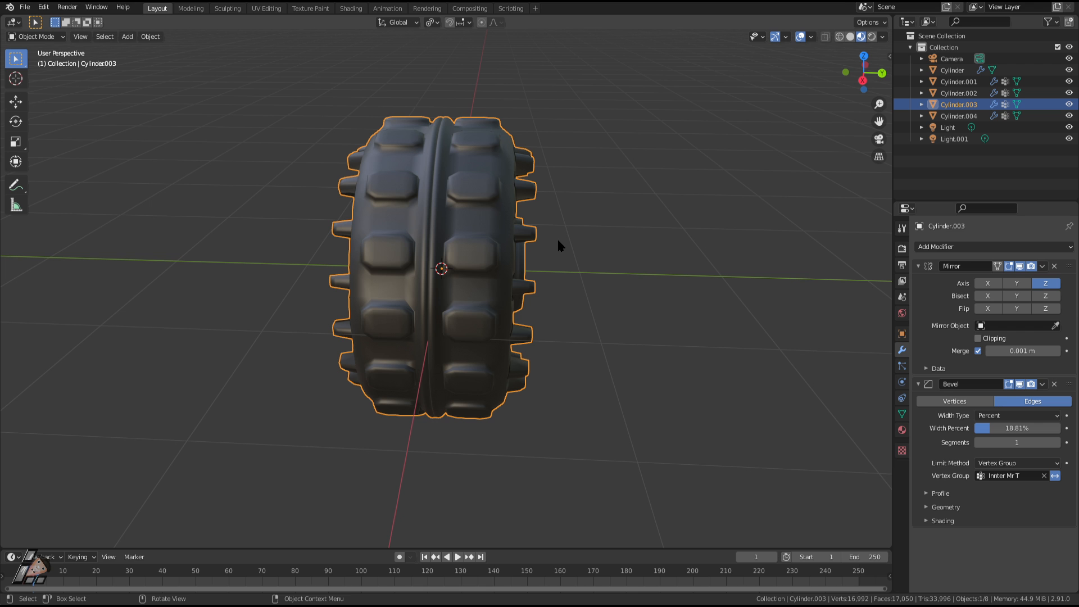
{"action": "middle_click_drag", "start_coordinate": [498, 339], "coordinate": [586, 174]}
{"action": "middle_click_drag", "start_coordinate": [555, 345], "coordinate": [514, 292]}
{"action": "middle_click_drag", "start_coordinate": [515, 353], "coordinate": [541, 383]}
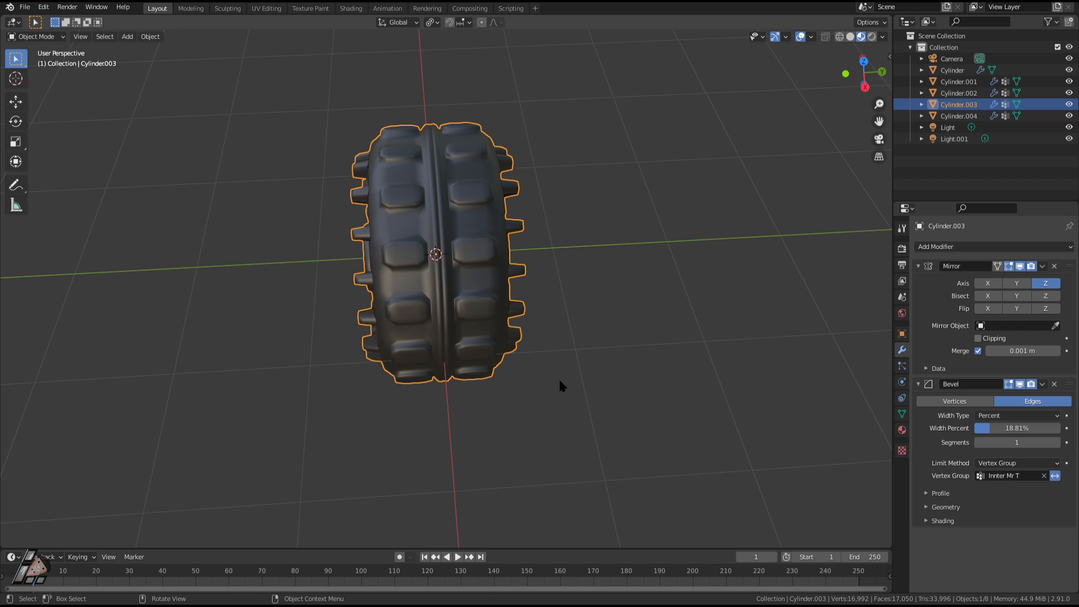
{"action": "middle_click_drag", "start_coordinate": [387, 306], "coordinate": [609, 309]}
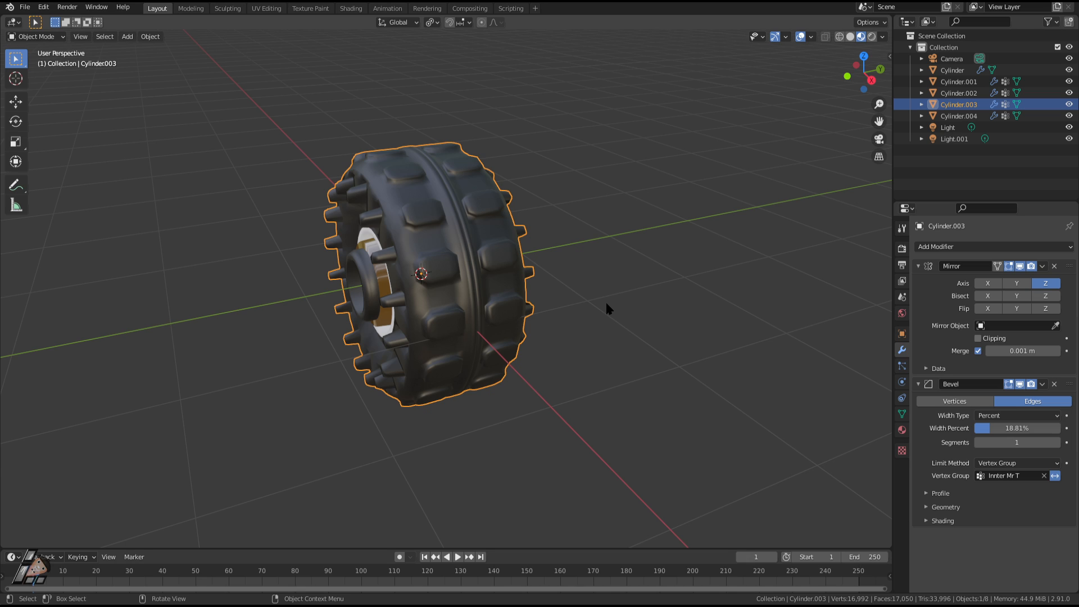
{"action": "middle_click_drag", "start_coordinate": [605, 301], "coordinate": [460, 211]}
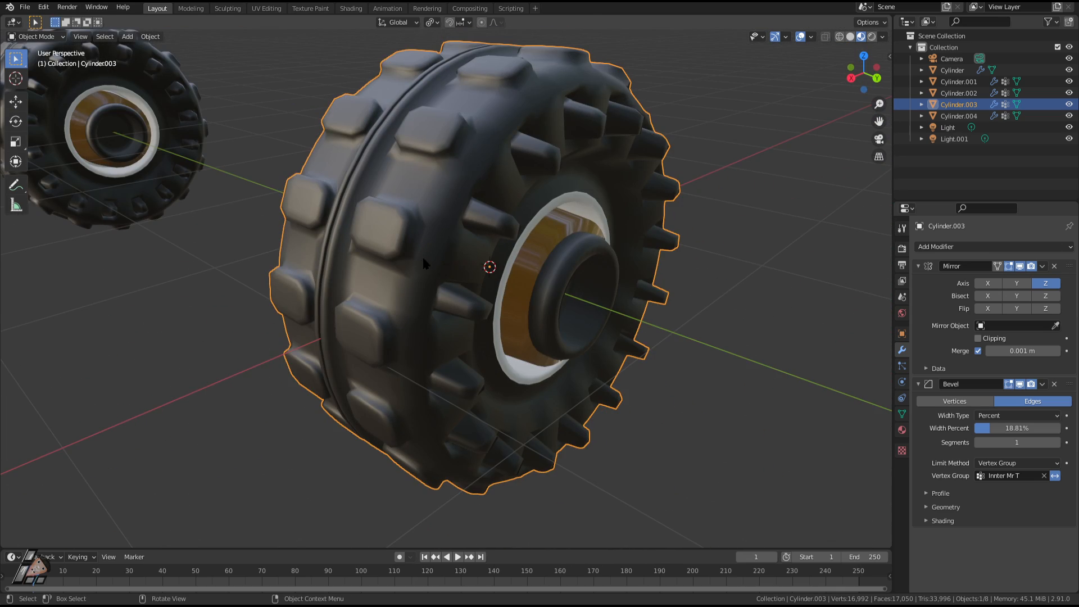
{"action": "scroll", "coordinate": [581, 310], "scroll_direction": "down", "scroll_amount": 3}
{"action": "middle_click_drag", "start_coordinate": [580, 310], "coordinate": [766, 341]}
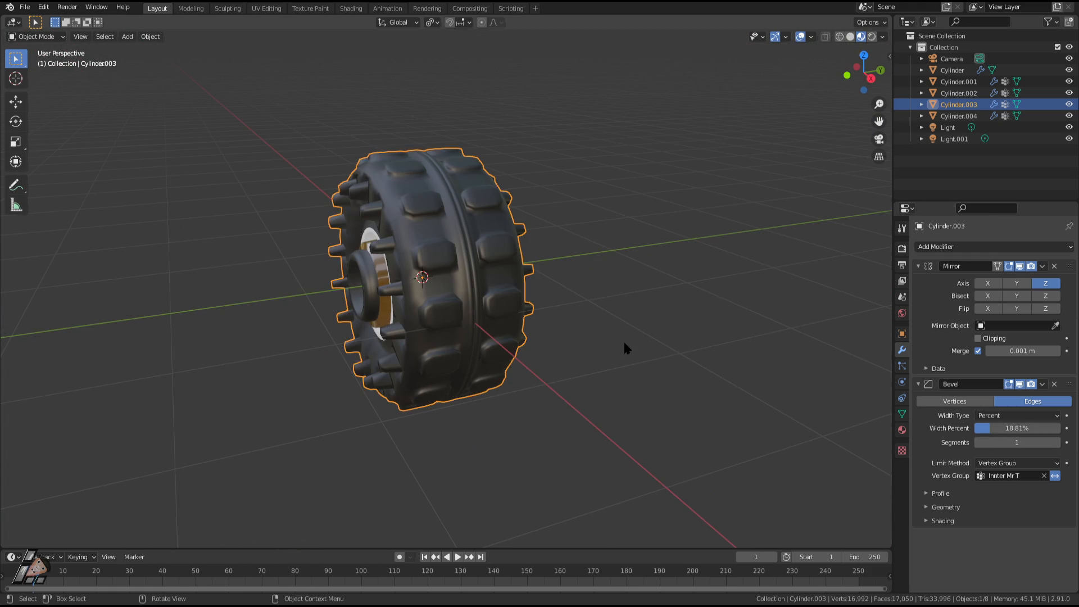
{"action": "middle_click_drag", "start_coordinate": [625, 346], "coordinate": [446, 319]}
Step: Try to extrude the hub's recessed centre face into an axle with the Mirror modifier active, and undo it
{"action": "key", "text": "Tab"}
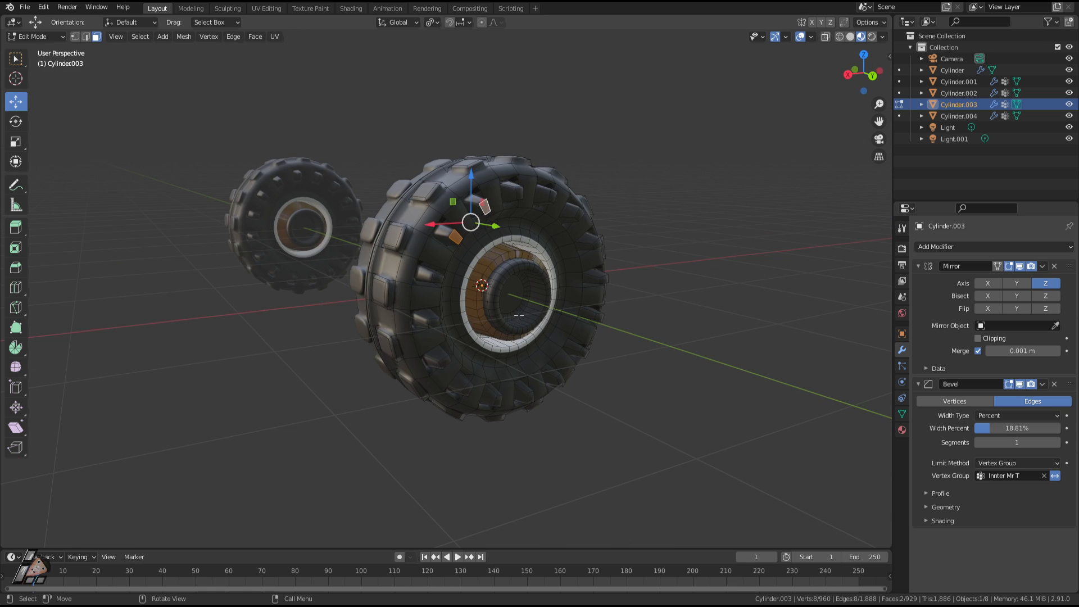
{"action": "left_click", "coordinate": [525, 318]}
{"action": "left_click", "coordinate": [504, 294]}
{"action": "key", "text": "s"}
{"action": "left_click", "coordinate": [581, 335]}
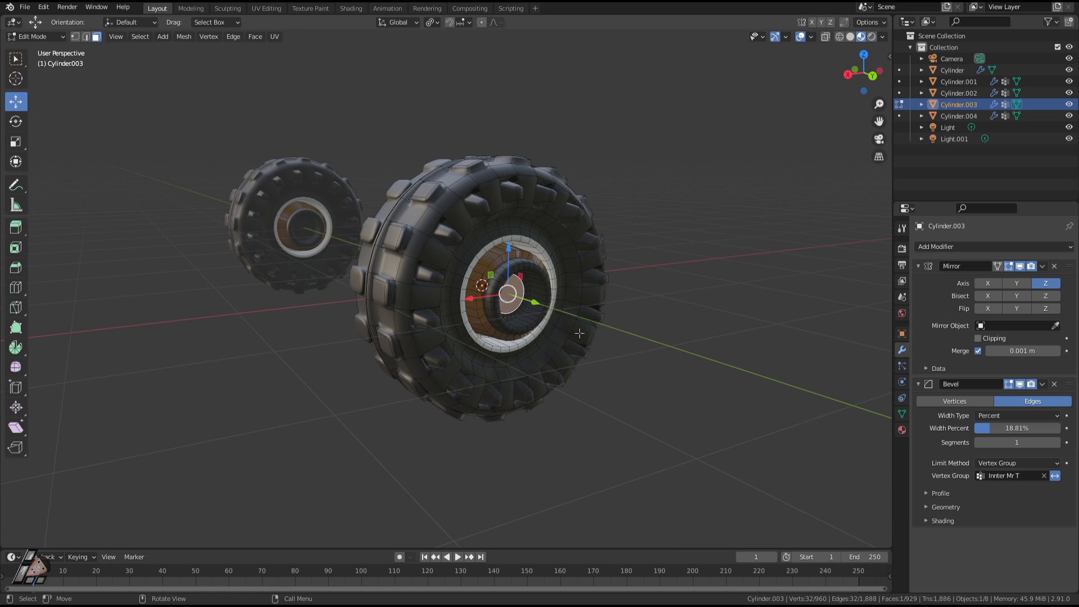
{"action": "key", "text": "e"}
{"action": "right_click", "coordinate": [681, 365]}
{"action": "middle_click_drag", "start_coordinate": [681, 365], "coordinate": [771, 380]}
{"action": "key", "text": "ctrl+z"}
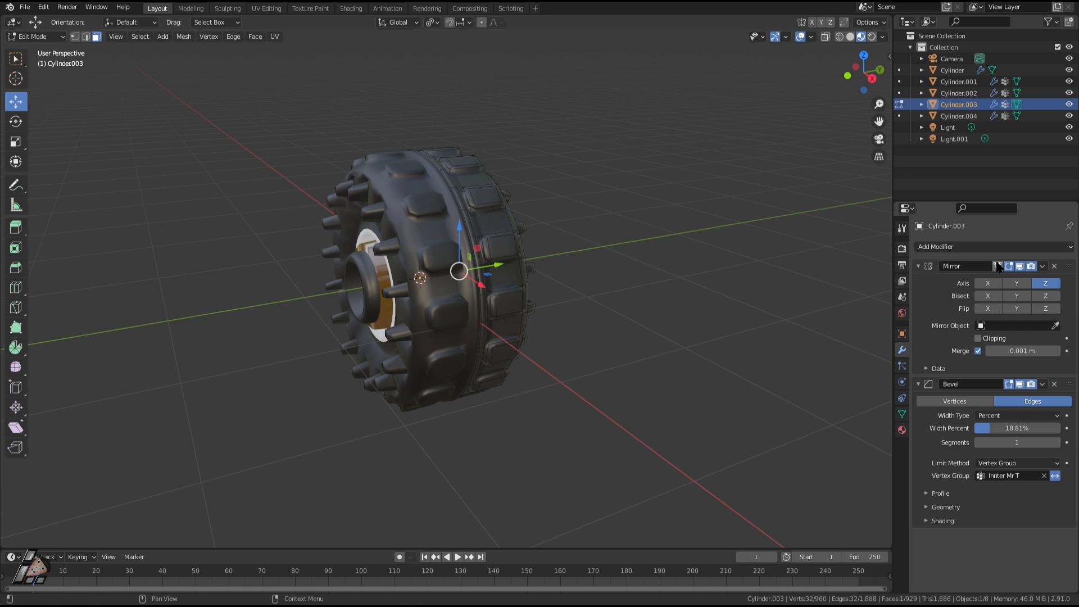
Step: Apply the wheel's Mirror modifier in Object Mode, keeping the Bevel modifier
{"action": "left_click", "coordinate": [754, 262]}
{"action": "middle_click_drag", "start_coordinate": [763, 236], "coordinate": [733, 241]}
{"action": "left_click", "coordinate": [1044, 265]}
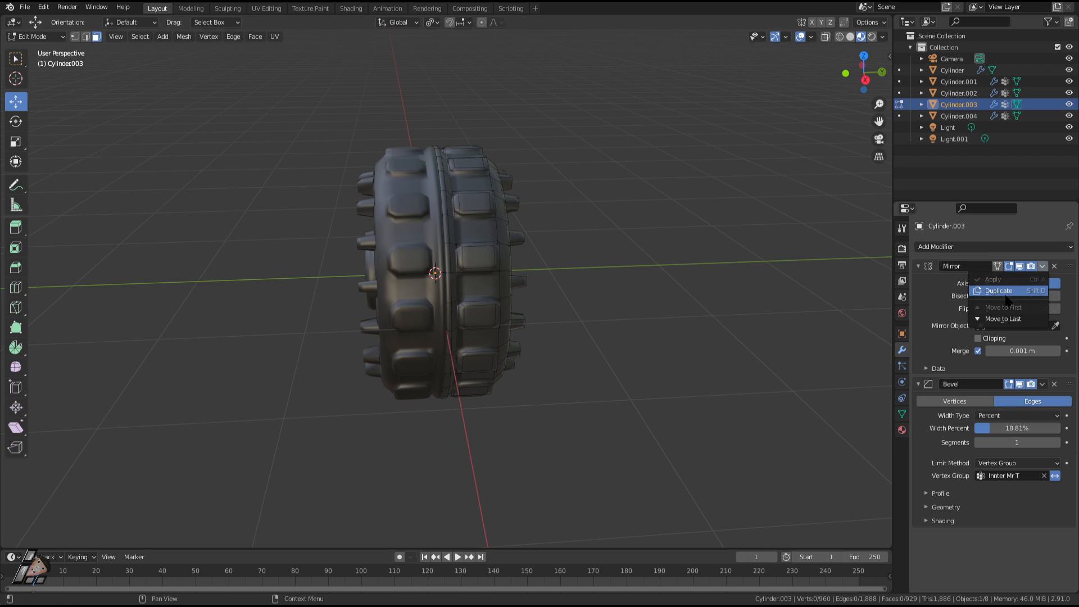
{"action": "key", "text": "Tab"}
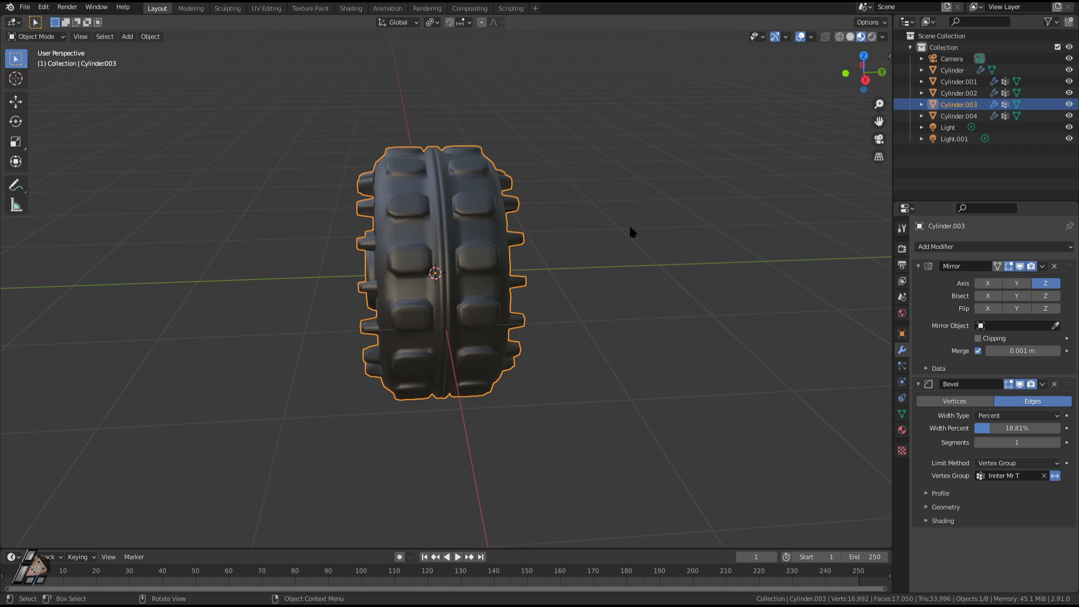
{"action": "left_click", "coordinate": [1044, 267]}
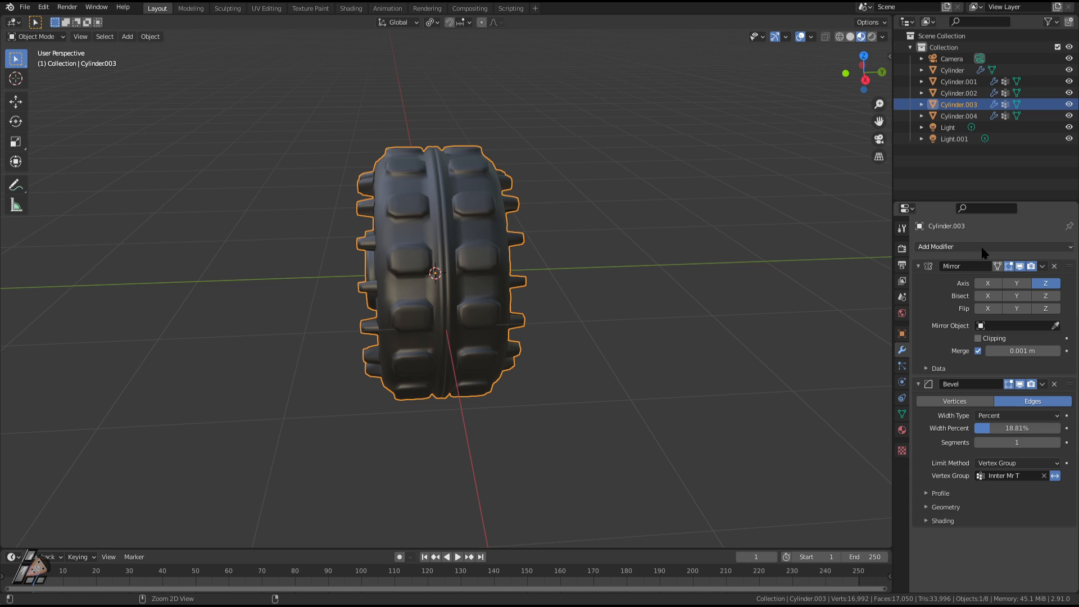
{"action": "key", "text": "ctrl+a"}
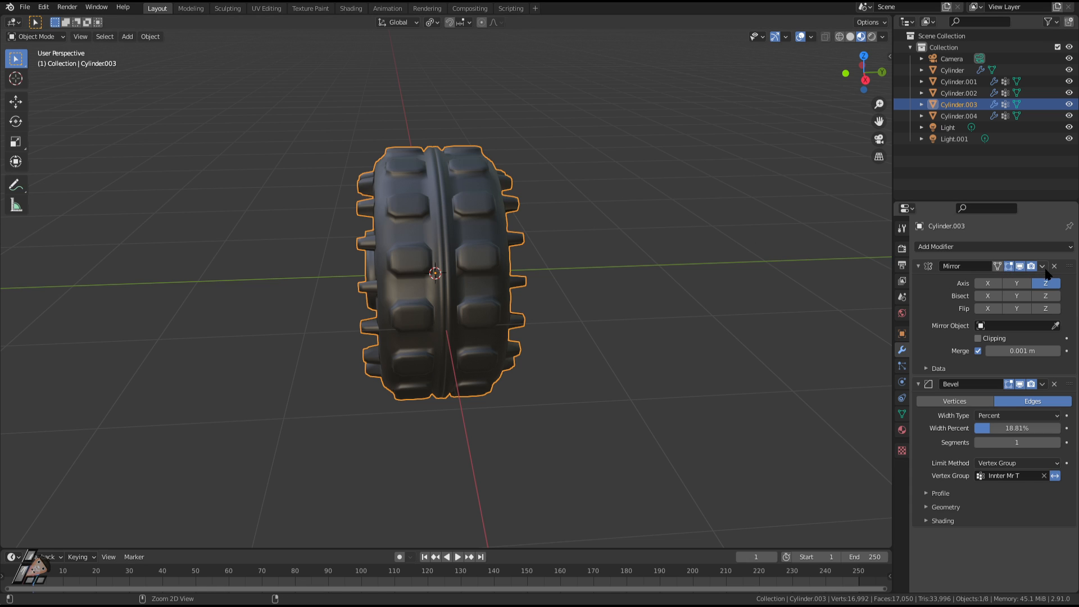
{"action": "key", "text": "ctrl+a"}
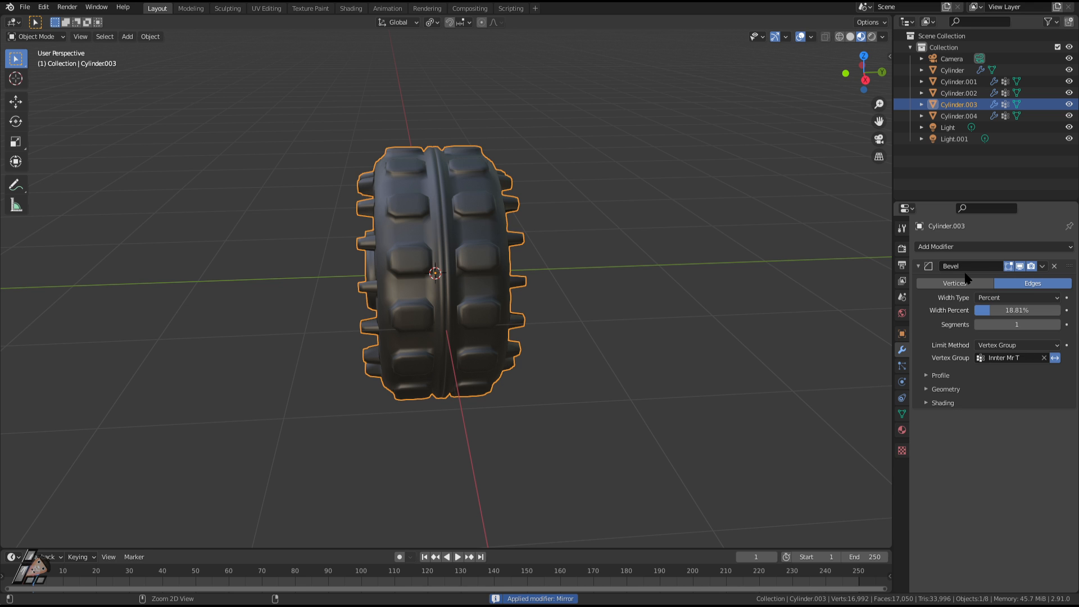
Step: Extrude the hub's recessed centre face outward into a long axle on one side of the wheel
{"action": "middle_click_drag", "start_coordinate": [582, 244], "coordinate": [615, 311]}
{"action": "key", "text": "Tab"}
{"action": "key", "text": "Tab"}
{"action": "key", "text": "Tab"}
{"action": "left_click", "coordinate": [369, 304]}
{"action": "left_click", "coordinate": [511, 301]}
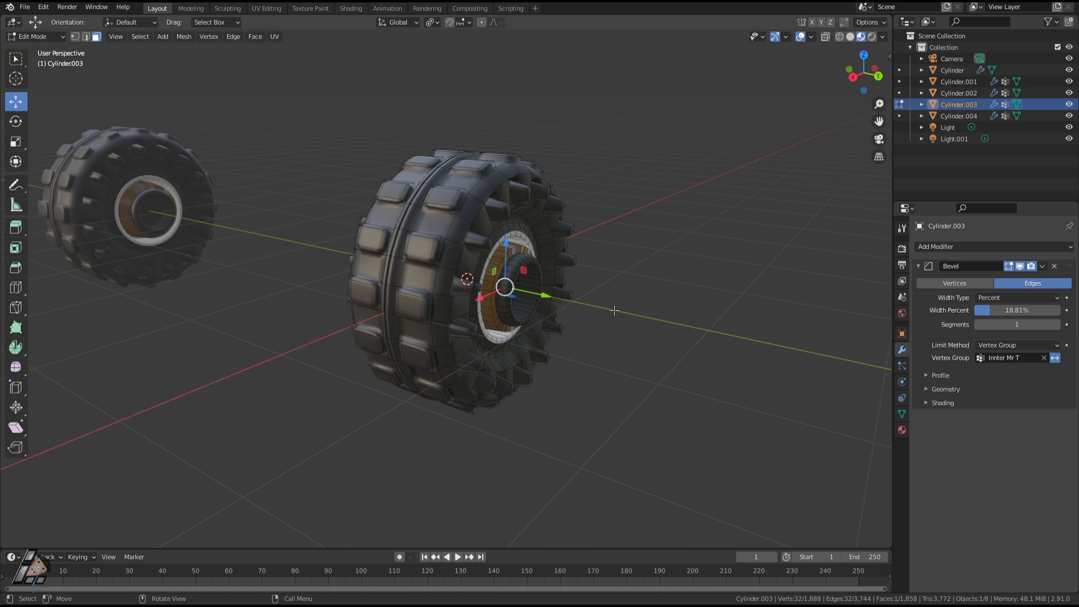
{"action": "key", "text": "e"}
{"action": "left_click", "coordinate": [113, 378]}
{"action": "scroll", "coordinate": [229, 366], "scroll_direction": "down", "scroll_amount": 2}
{"action": "middle_click_drag", "start_coordinate": [229, 366], "coordinate": [553, 362]}
{"action": "key", "text": "Tab"}
{"action": "key", "text": "Tab"}
{"action": "key", "text": "Tab"}
{"action": "scroll", "coordinate": [472, 336], "scroll_direction": "up", "scroll_amount": 2}
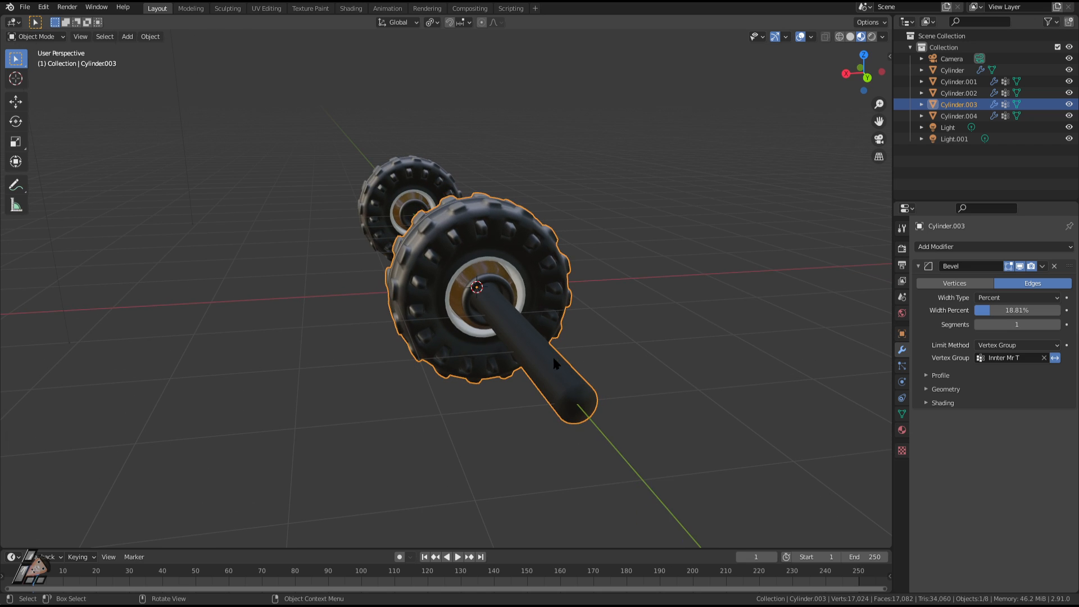
Step: Grow the face selection from the axle's end cap to include its side faces, and return to Object Mode
{"action": "key", "text": "Tab"}
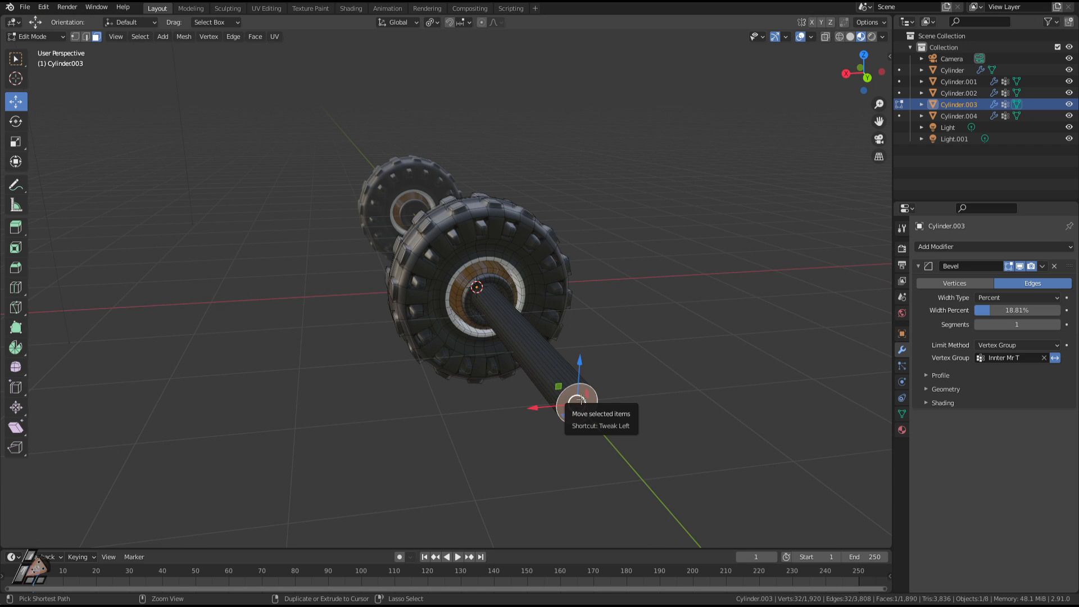
{"action": "key", "text": "ctrl+KP_Add"}
{"action": "middle_click_drag", "start_coordinate": [581, 400], "coordinate": [676, 313]}
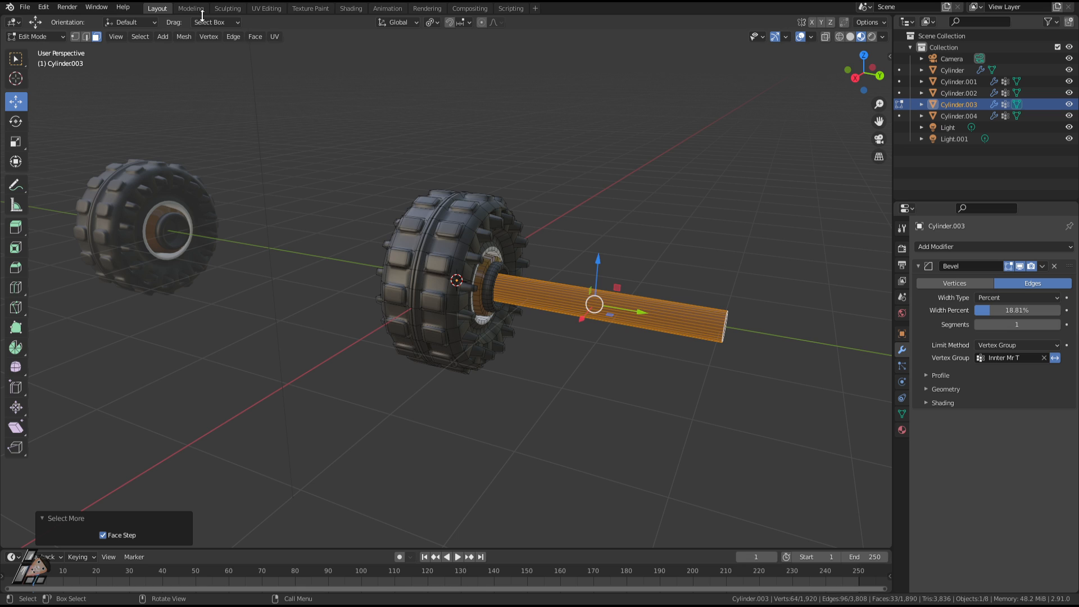
{"action": "key", "text": "Tab"}
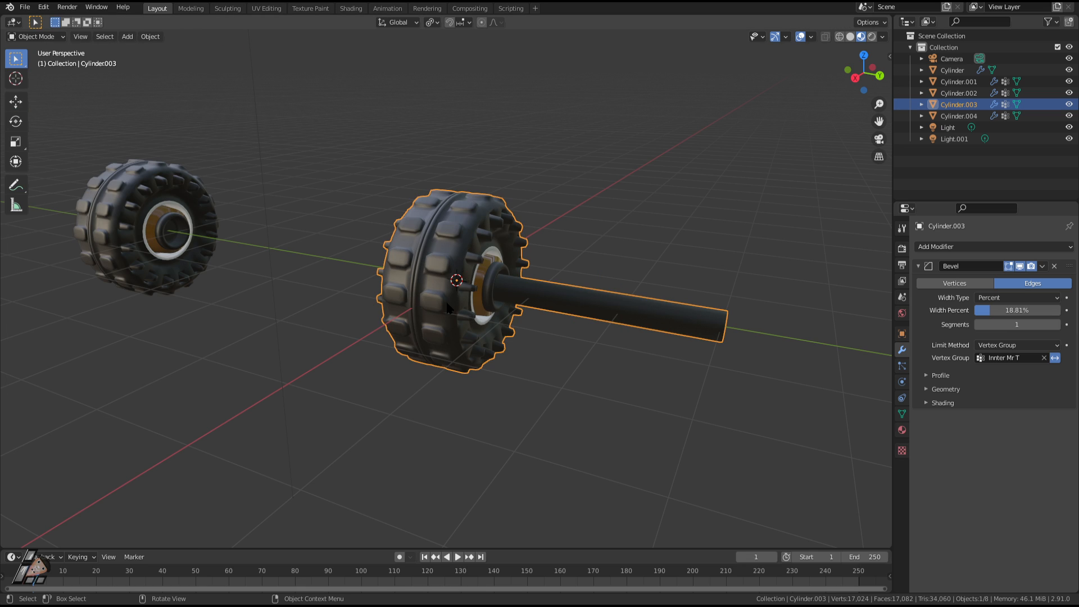
Step: Add a new Mirror modifier to the wheel and mirror it across the Z axis only, with X disabled
{"action": "left_click", "coordinate": [934, 247]}
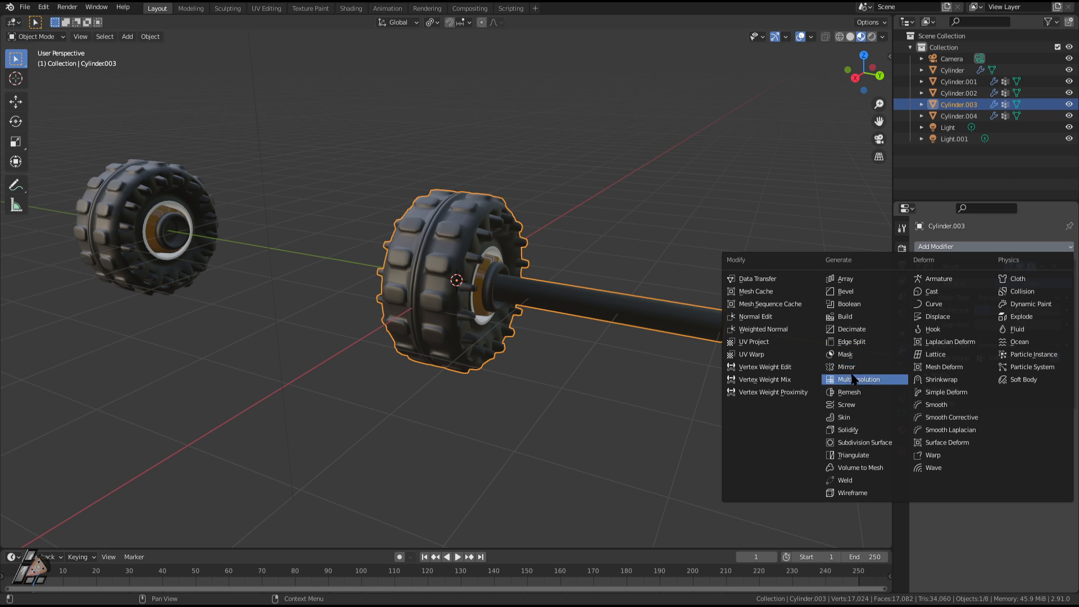
{"action": "left_click", "coordinate": [845, 369]}
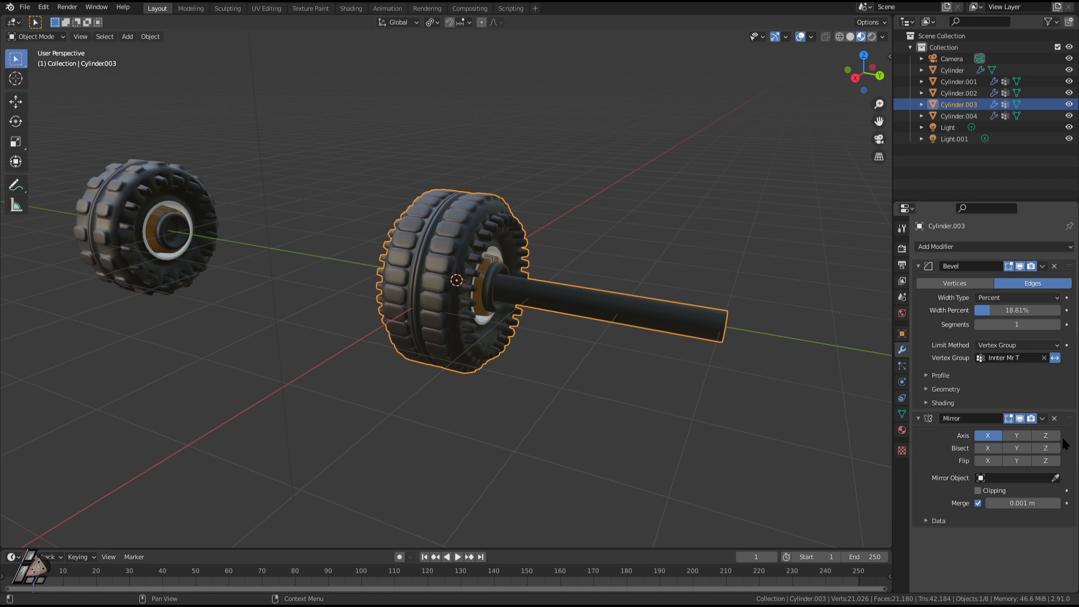
{"action": "left_click", "coordinate": [1047, 436]}
{"action": "left_click", "coordinate": [988, 438]}
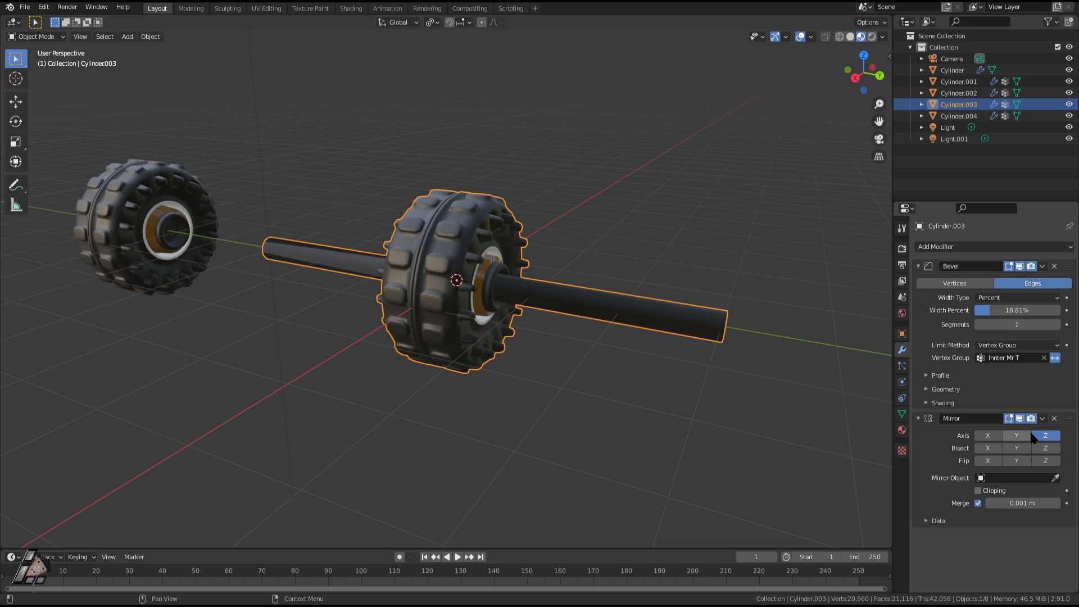
{"action": "middle_click_drag", "start_coordinate": [588, 327], "coordinate": [633, 330]}
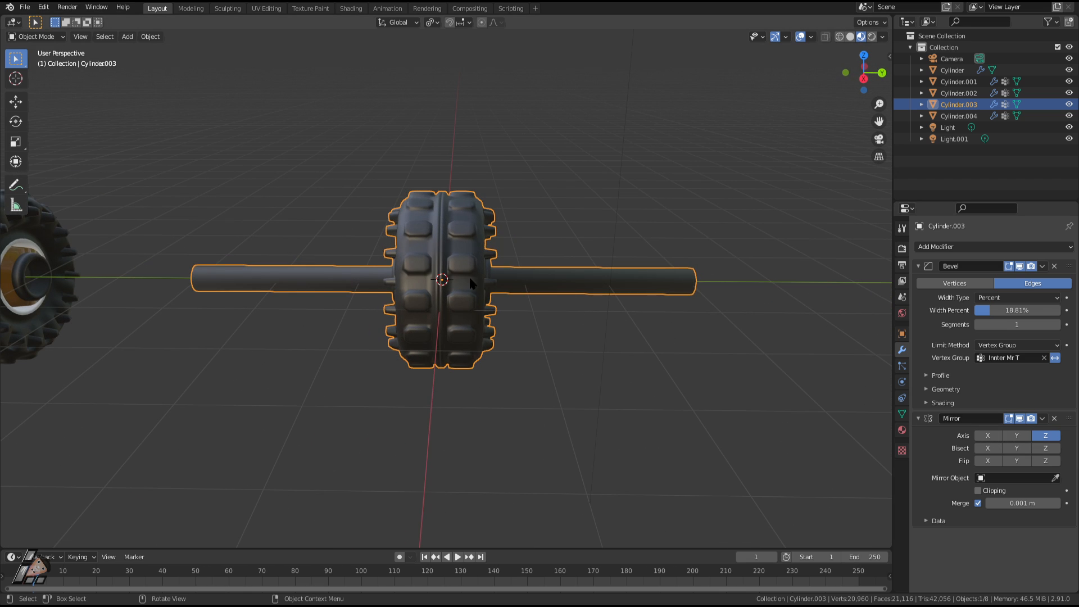
Step: Try moving the mirrored wheel along the X and Y axes in Object Mode
{"action": "key", "text": "g"}
{"action": "key", "text": "x"}
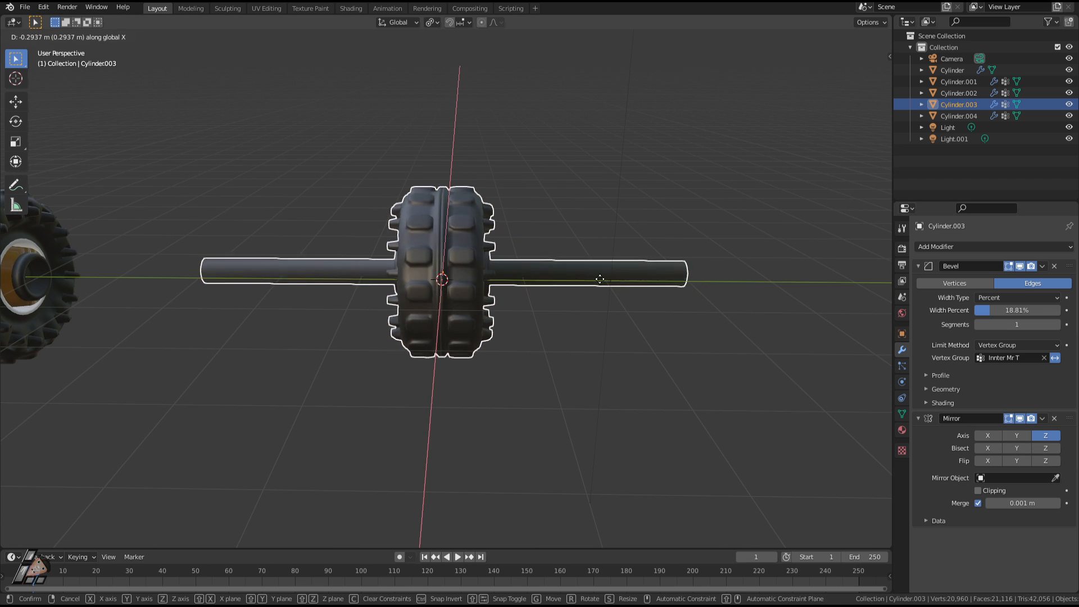
{"action": "right_click", "coordinate": [610, 281]}
{"action": "key", "text": "g"}
{"action": "key", "text": "y"}
{"action": "right_click", "coordinate": [642, 294]}
Step: Select the wheel's whole mesh in Edit Mode and try moving it along the Y axis
{"action": "key", "text": "Tab"}
{"action": "key", "text": "a"}
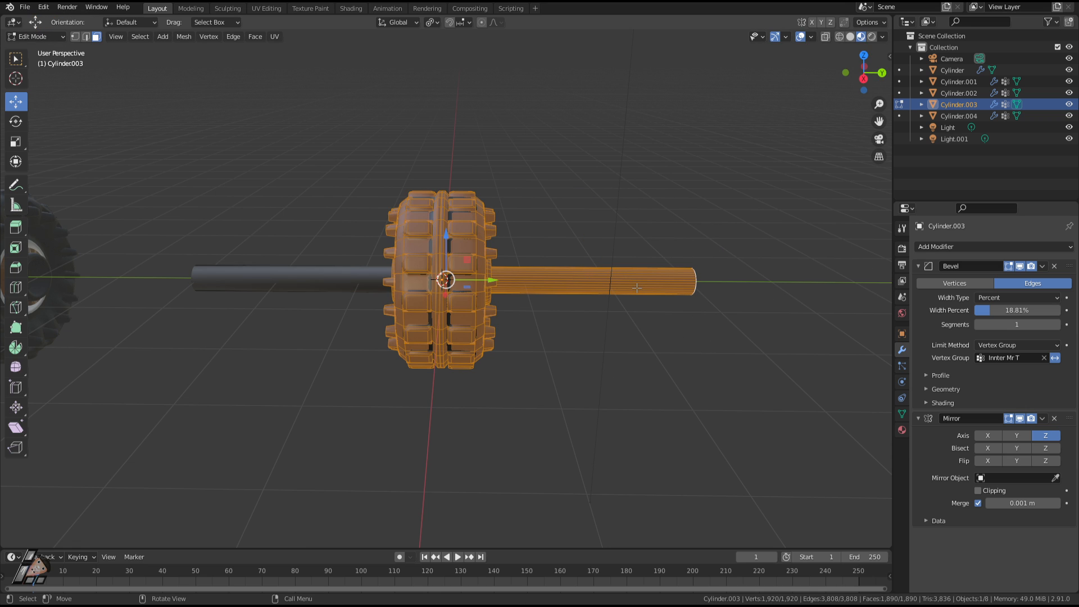
{"action": "key", "text": "g"}
{"action": "key", "text": "y"}
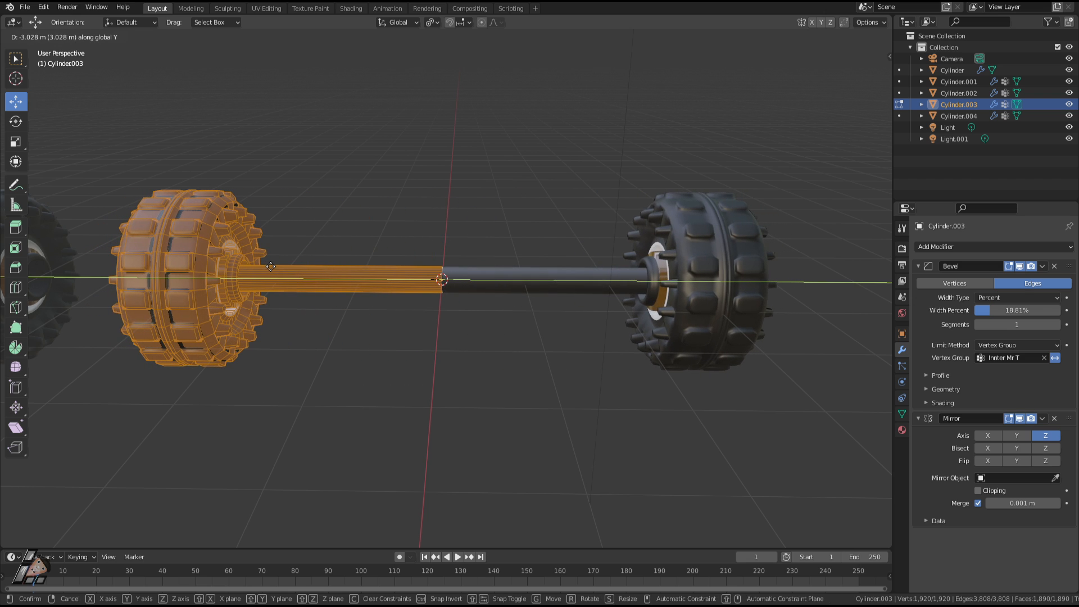
{"action": "right_click", "coordinate": [368, 262]}
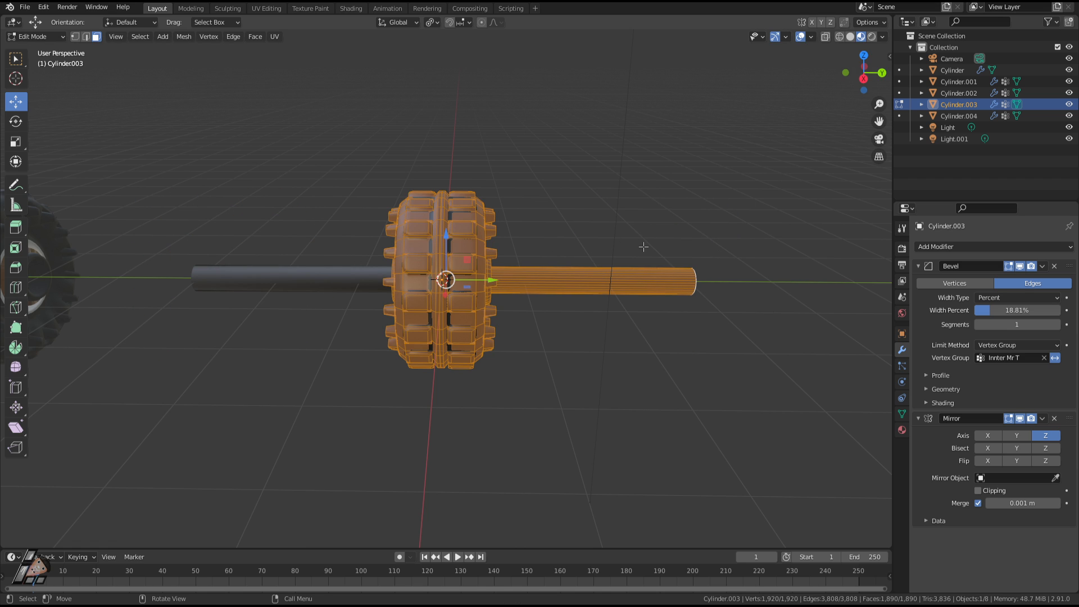
Step: Try the Mirror modifier's X, Y and Z axes on the wheel, and remove the modifier
{"action": "mouse_move", "coordinate": [532, 270]}
{"action": "middle_mouse_down"}
{"action": "mouse_move", "coordinate": [589, 287]}
{"action": "mouse_move", "coordinate": [547, 277]}
{"action": "middle_mouse_up"}
{"action": "left_click", "coordinate": [1023, 430]}
{"action": "left_click", "coordinate": [986, 431]}
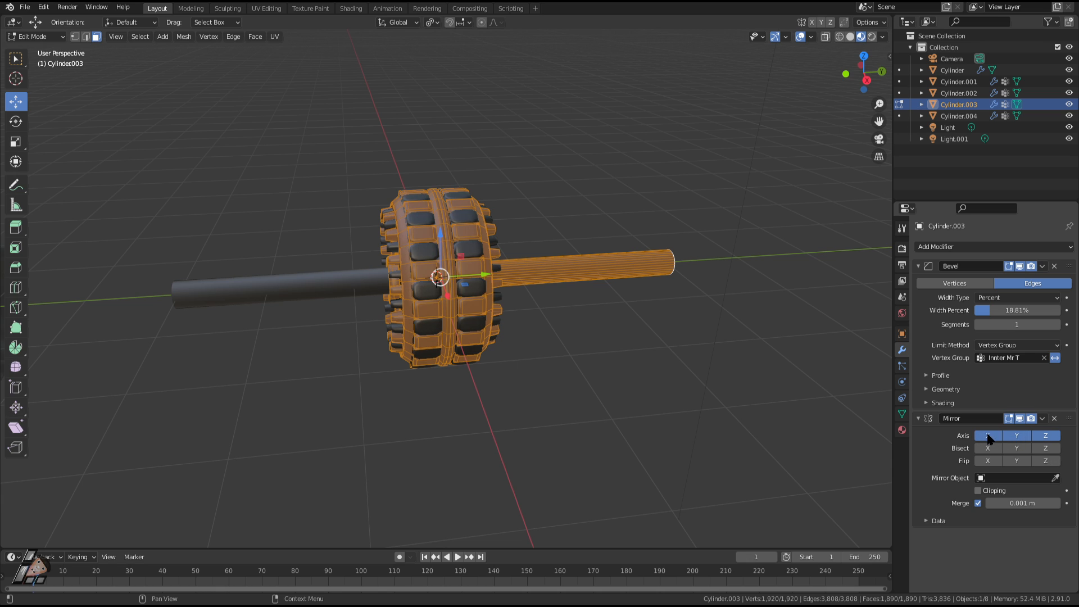
{"action": "left_click", "coordinate": [1045, 437]}
{"action": "left_click", "coordinate": [1017, 436]}
{"action": "left_click", "coordinate": [992, 436]}
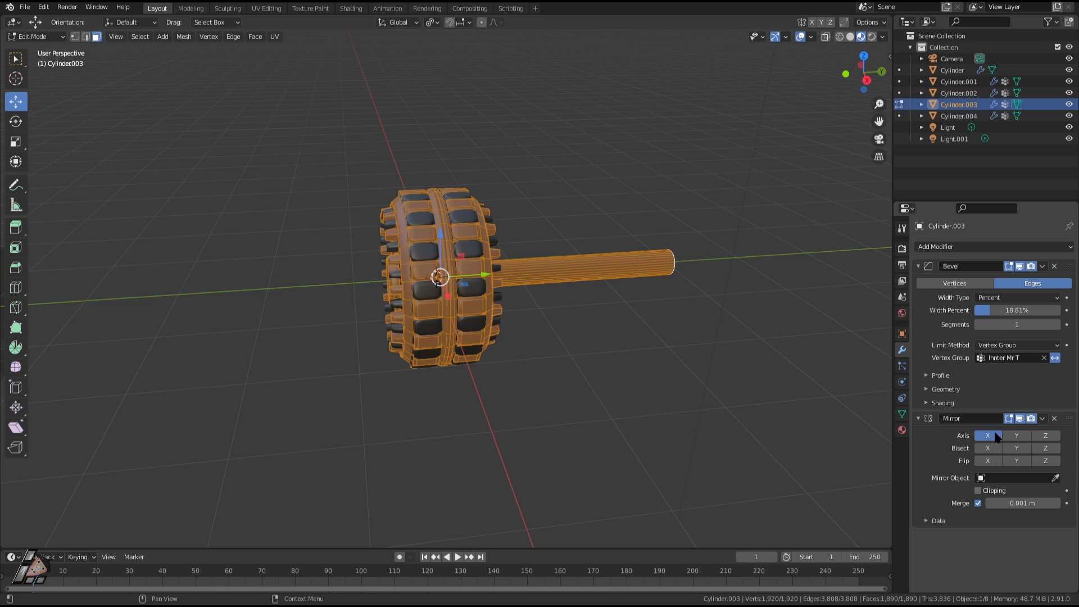
{"action": "left_click", "coordinate": [1055, 419]}
{"action": "key", "text": "Tab"}
{"action": "middle_click_drag", "start_coordinate": [677, 352], "coordinate": [506, 347]}
{"action": "key", "text": "Tab"}
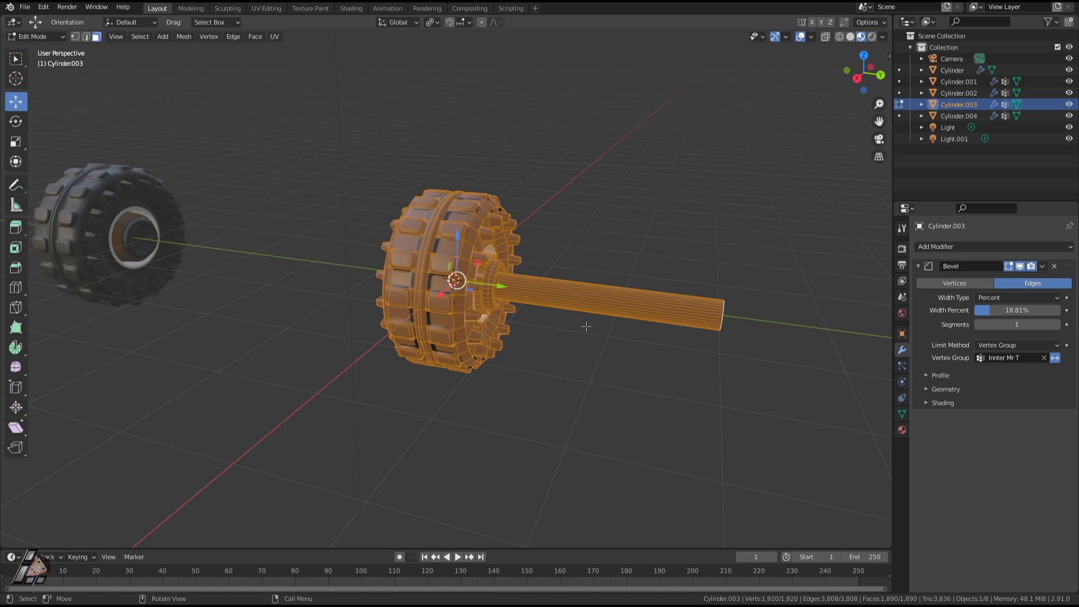
{"action": "scroll", "coordinate": [298, 280], "scroll_direction": "down", "scroll_amount": 6}
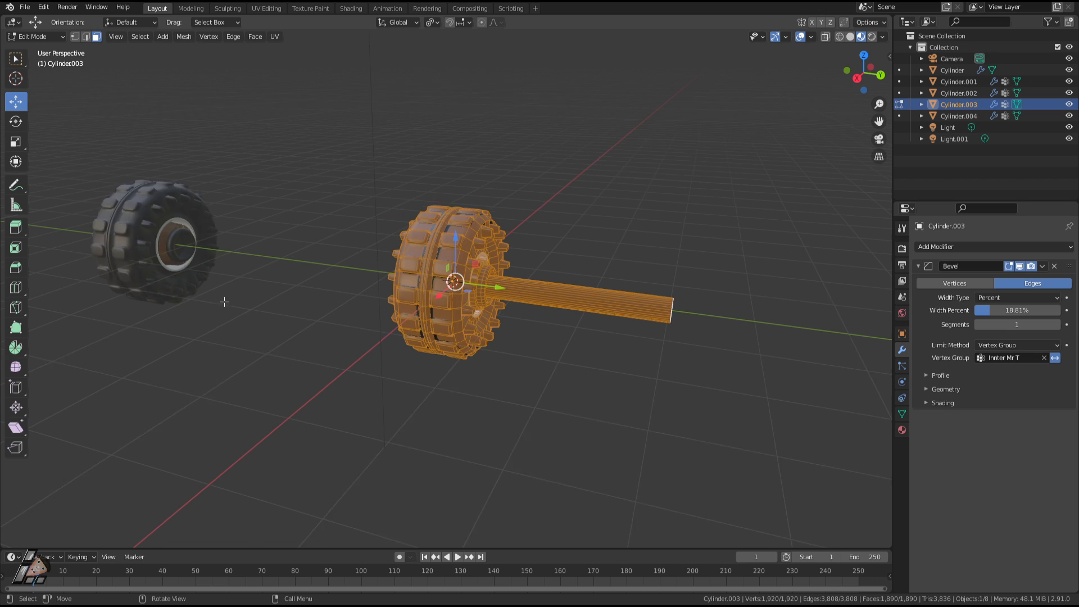
Step: Return to Object Mode and move the neighbouring spare wheel farther away from the axle wheel along the Y axis
{"action": "key", "text": "Tab"}
{"action": "left_click", "coordinate": [278, 289]}
{"action": "key", "text": "g"}
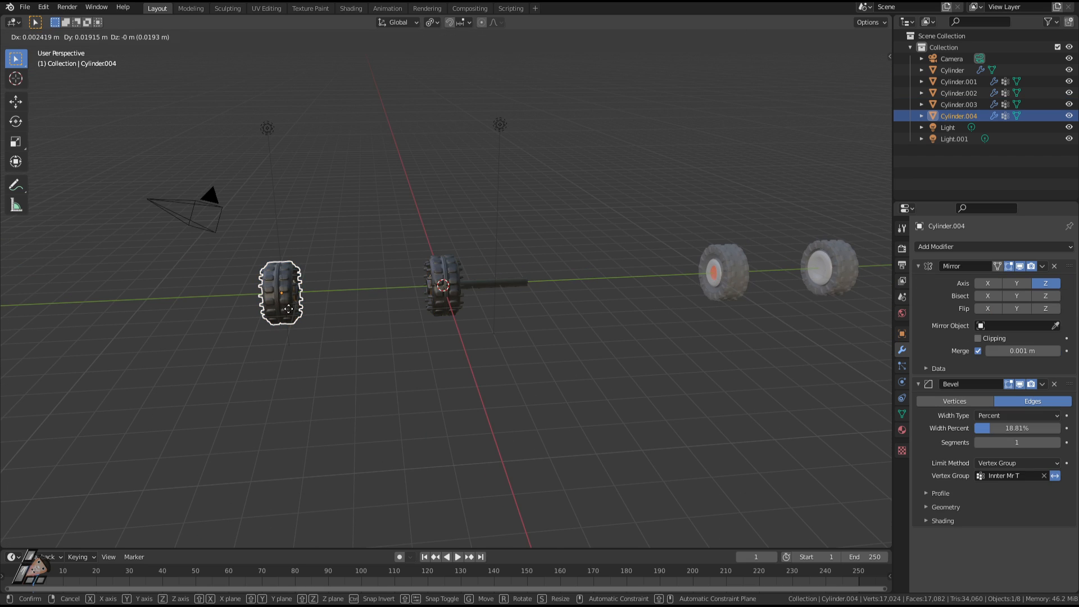
{"action": "key", "text": "x"}
{"action": "right_click", "coordinate": [288, 310]}
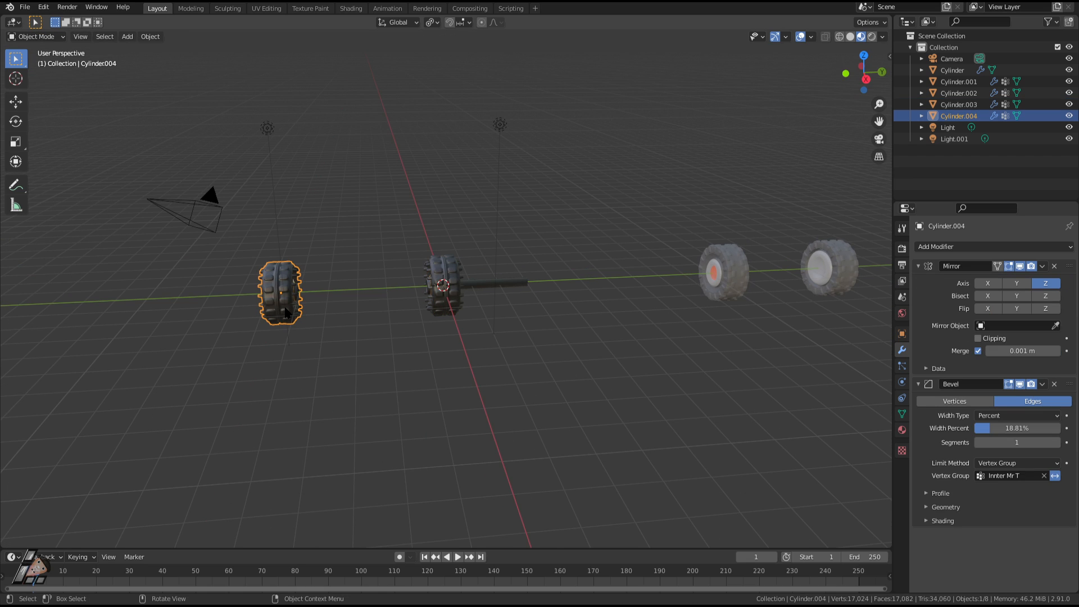
{"action": "key", "text": "g"}
{"action": "key", "text": "y"}
{"action": "left_click", "coordinate": [2, 315]}
Step: Select the wheel with the axle, enter Edit Mode and add a Mirror modifier to it
{"action": "scroll", "coordinate": [399, 317], "scroll_direction": "up", "scroll_amount": 3}
{"action": "scroll", "coordinate": [399, 322], "scroll_direction": "up", "scroll_amount": 4}
{"action": "middle_click_drag", "start_coordinate": [399, 322], "coordinate": [647, 298]}
{"action": "left_click", "coordinate": [478, 306]}
{"action": "scroll", "coordinate": [530, 335], "scroll_direction": "down", "scroll_amount": 3}
{"action": "middle_click_drag", "start_coordinate": [477, 315], "coordinate": [591, 330]}
{"action": "key", "text": "Tab"}
{"action": "scroll", "coordinate": [632, 316], "scroll_direction": "down", "scroll_amount": 2}
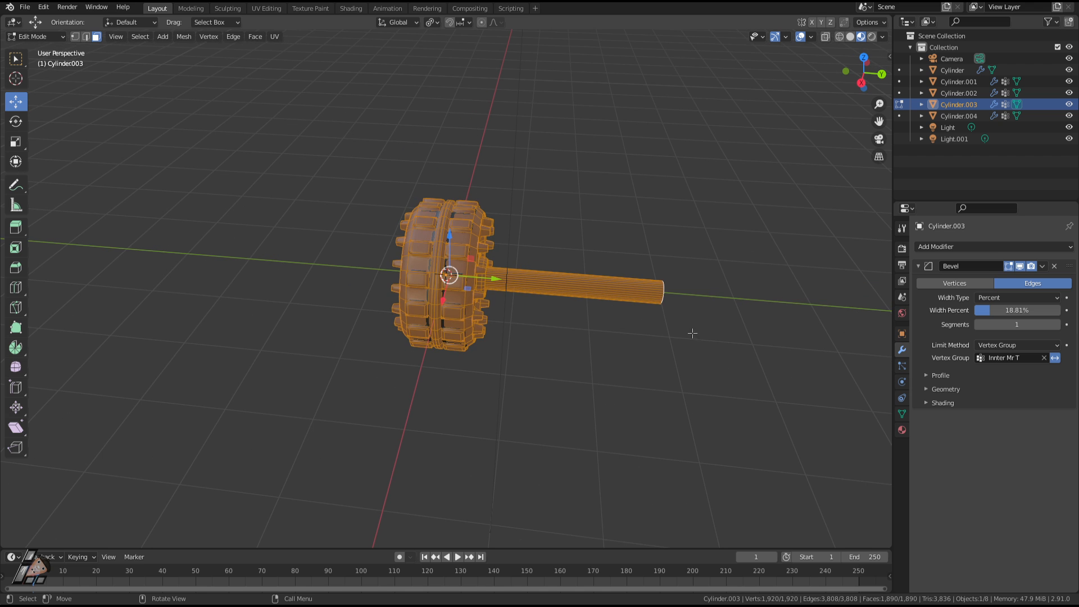
{"action": "middle_click_drag", "start_coordinate": [708, 254], "coordinate": [676, 264]}
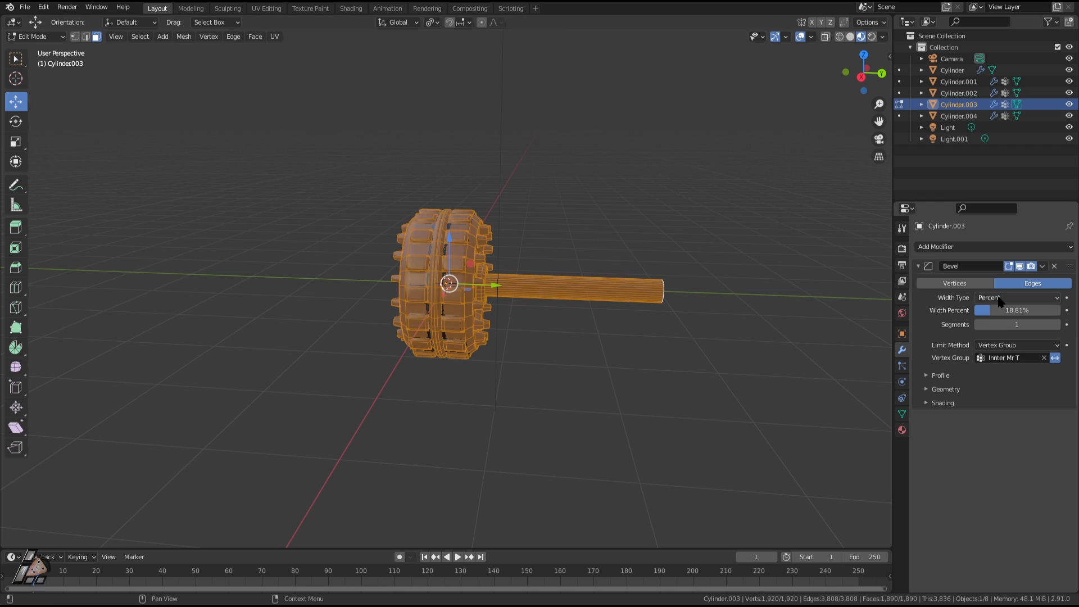
{"action": "left_click", "coordinate": [987, 247]}
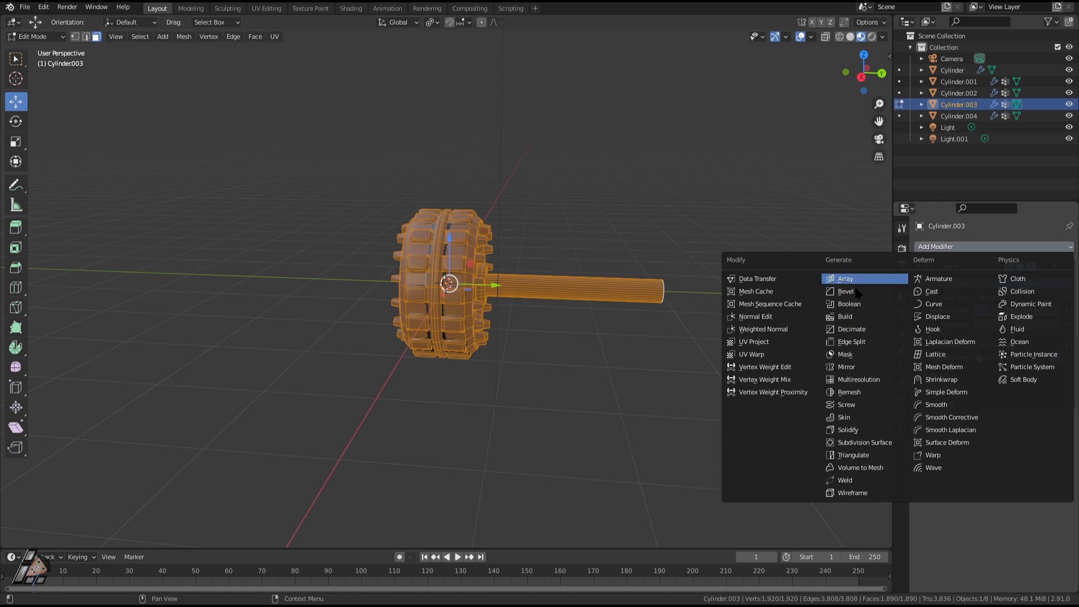
{"action": "left_click", "coordinate": [847, 367]}
{"action": "middle_click_drag", "start_coordinate": [669, 354], "coordinate": [690, 342]}
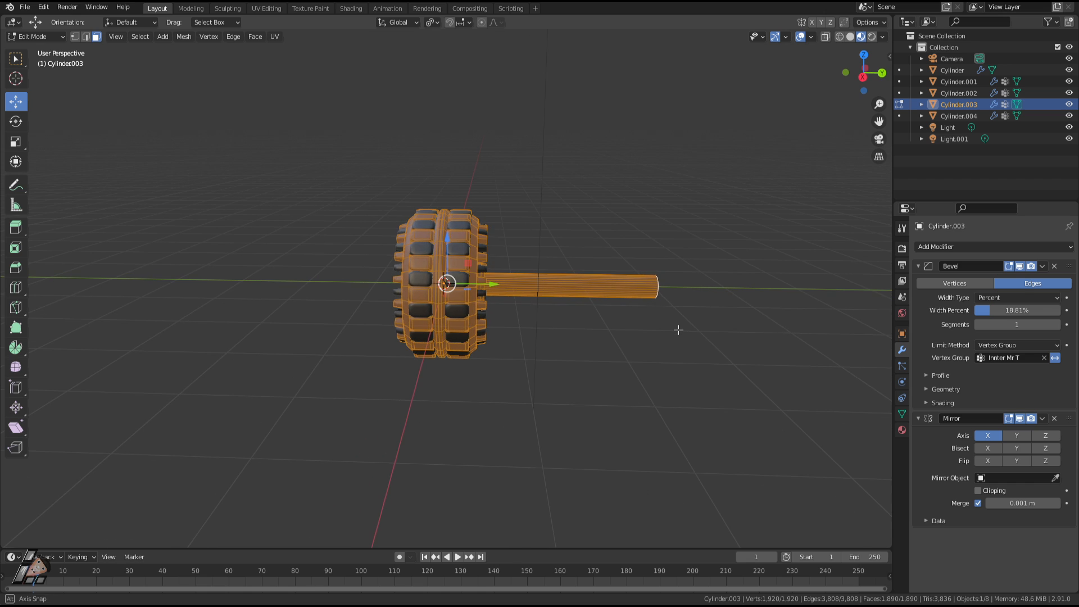
{"action": "key", "text": "g"}
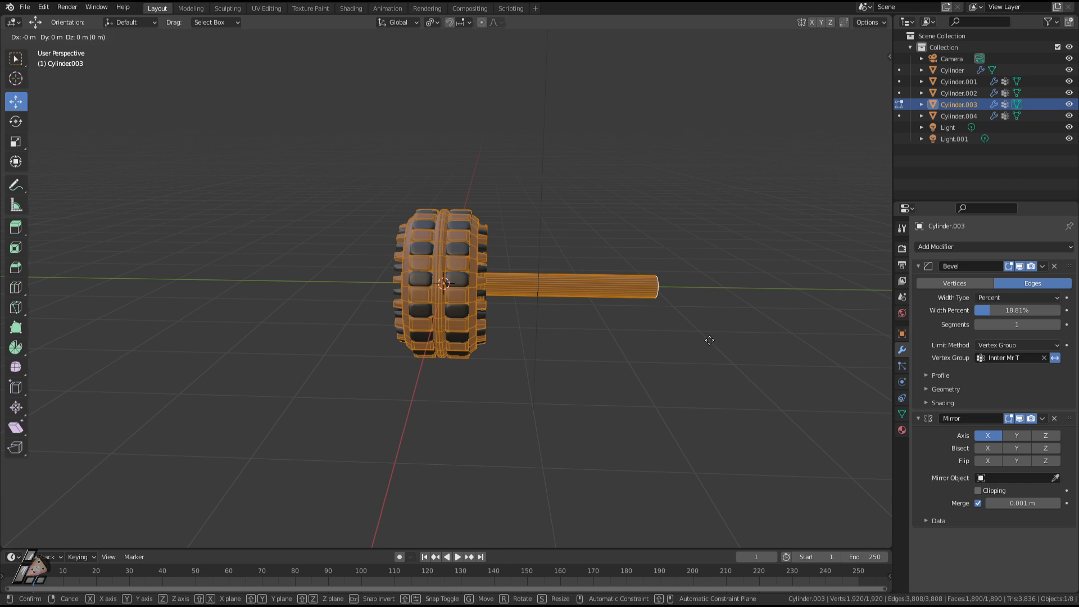
{"action": "key", "text": "y"}
{"action": "right_click", "coordinate": [522, 328]}
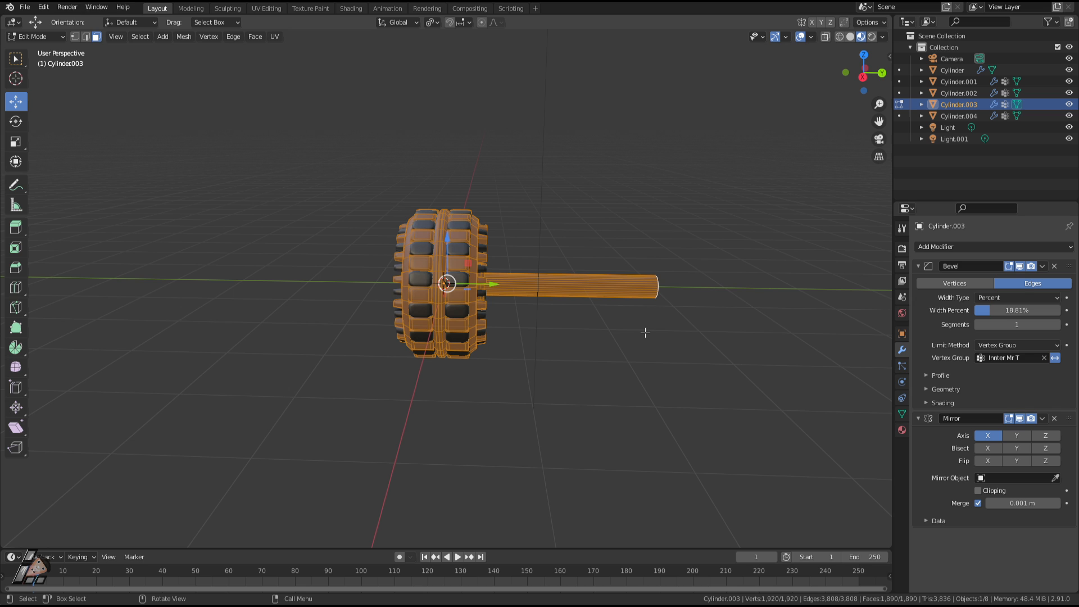
Step: Mirror the wheel across Z only, and move its mesh about -2.96 m along Y to form a two-wheel axle
{"action": "left_click", "coordinate": [1041, 437]}
{"action": "left_click", "coordinate": [987, 438]}
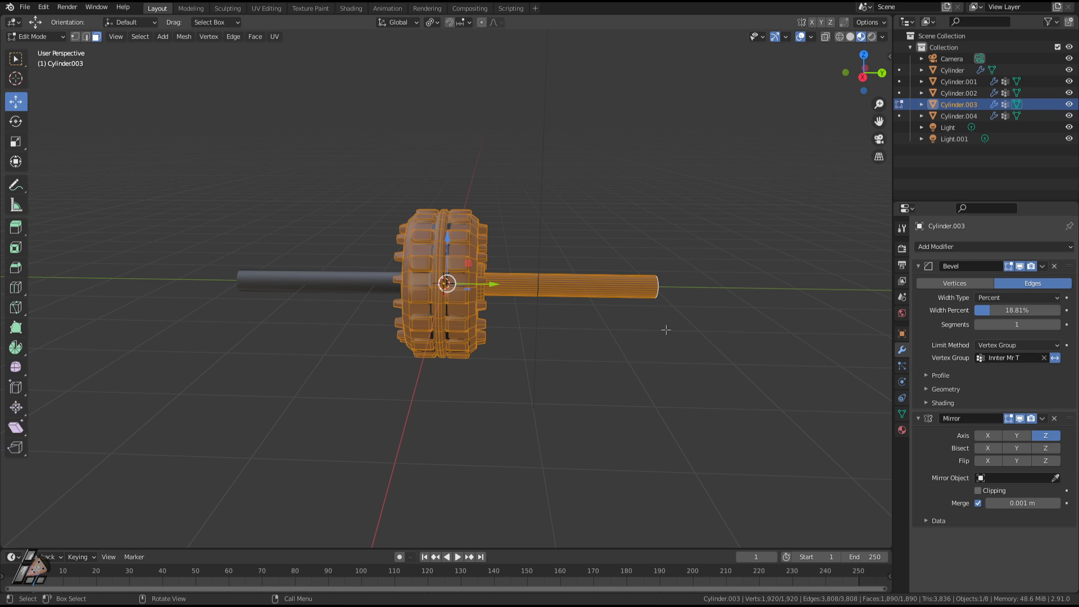
{"action": "key", "text": "g"}
{"action": "key", "text": "y"}
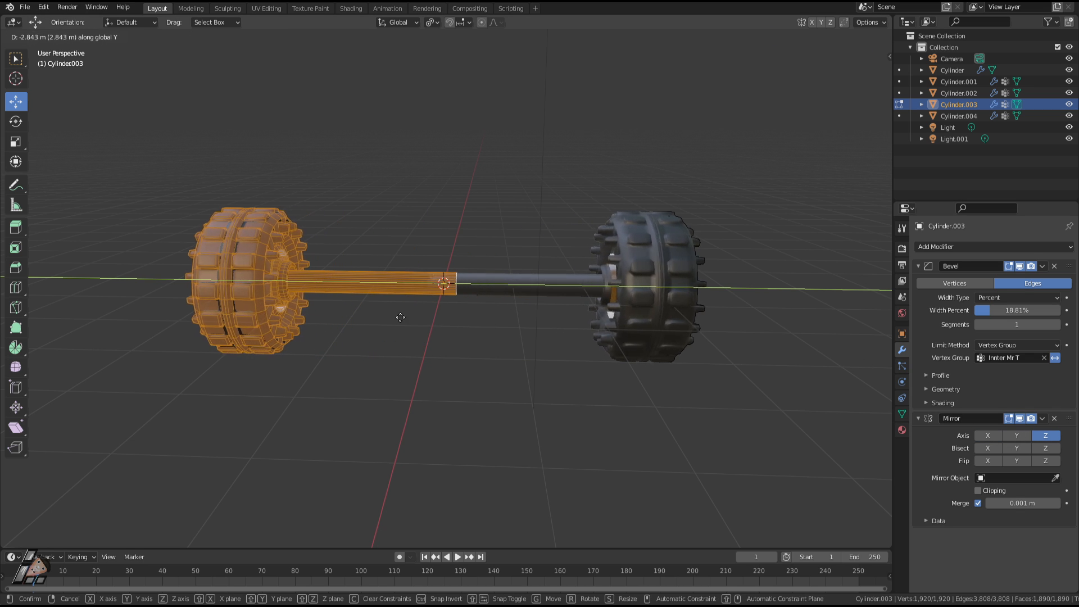
{"action": "left_click", "coordinate": [399, 317]}
Step: Enable Clipping on the Mirror modifier and set its Merge distance to 0.14 m
{"action": "scroll", "coordinate": [480, 316], "scroll_direction": "up", "scroll_amount": 5}
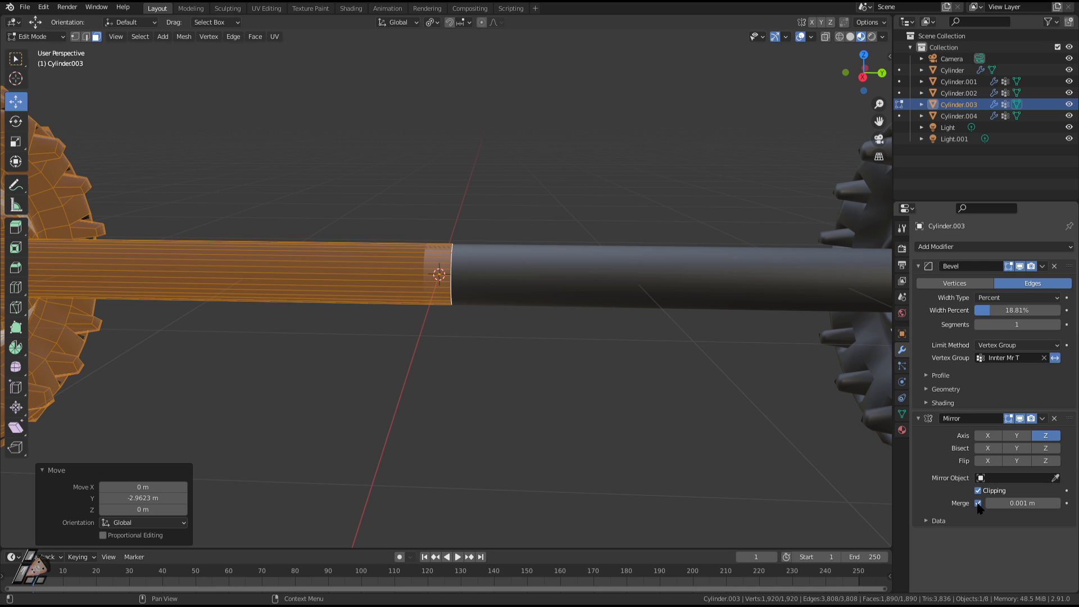
{"action": "mouse_move", "coordinate": [1022, 503]}
{"action": "left_mouse_down"}
{"action": "mouse_move", "coordinate": [1040, 503]}
{"action": "mouse_move", "coordinate": [1022, 503]}
{"action": "left_mouse_up"}
{"action": "scroll", "coordinate": [547, 369], "scroll_direction": "down", "scroll_amount": 3}
{"action": "middle_click_drag", "start_coordinate": [528, 367], "coordinate": [549, 364]}
{"action": "scroll", "coordinate": [543, 370], "scroll_direction": "down", "scroll_amount": 4}
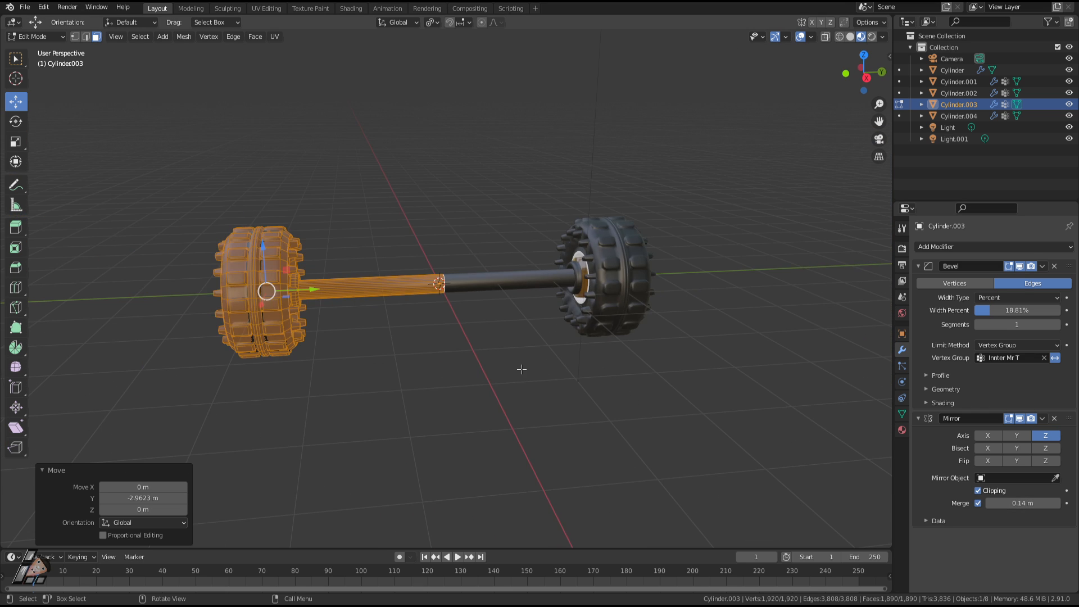
Step: Return to Object Mode and apply the wheel pair's Mirror modifier
{"action": "scroll", "coordinate": [502, 307], "scroll_direction": "up", "scroll_amount": 3}
{"action": "key", "text": "Tab"}
{"action": "middle_click_drag", "start_coordinate": [466, 371], "coordinate": [633, 396]}
{"action": "scroll", "coordinate": [435, 372], "scroll_direction": "down", "scroll_amount": 3}
{"action": "scroll", "coordinate": [675, 405], "scroll_direction": "up", "scroll_amount": 4}
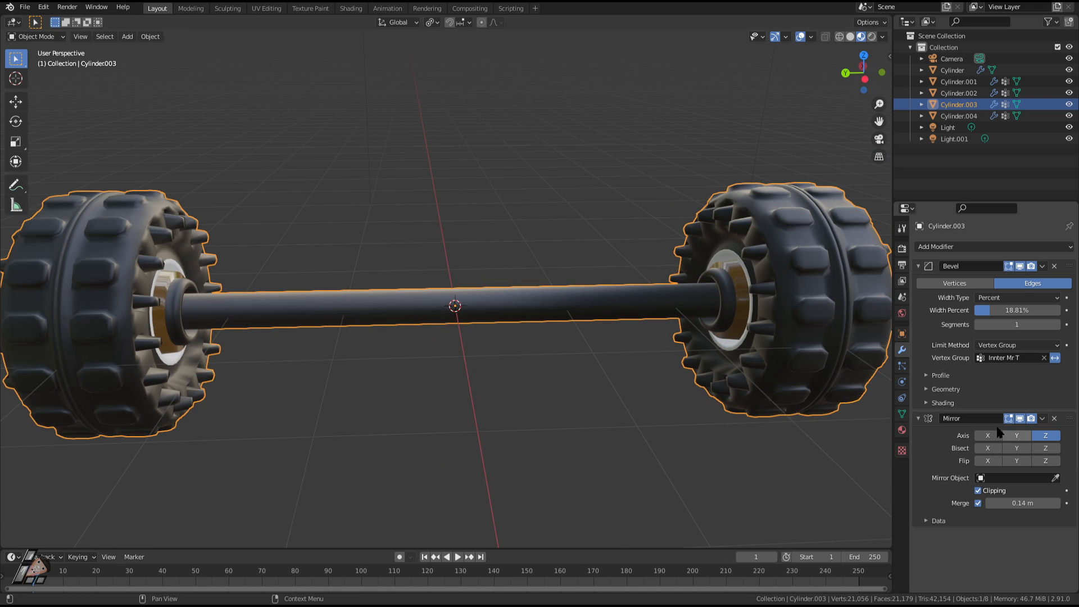
{"action": "key", "text": "ctrl+a"}
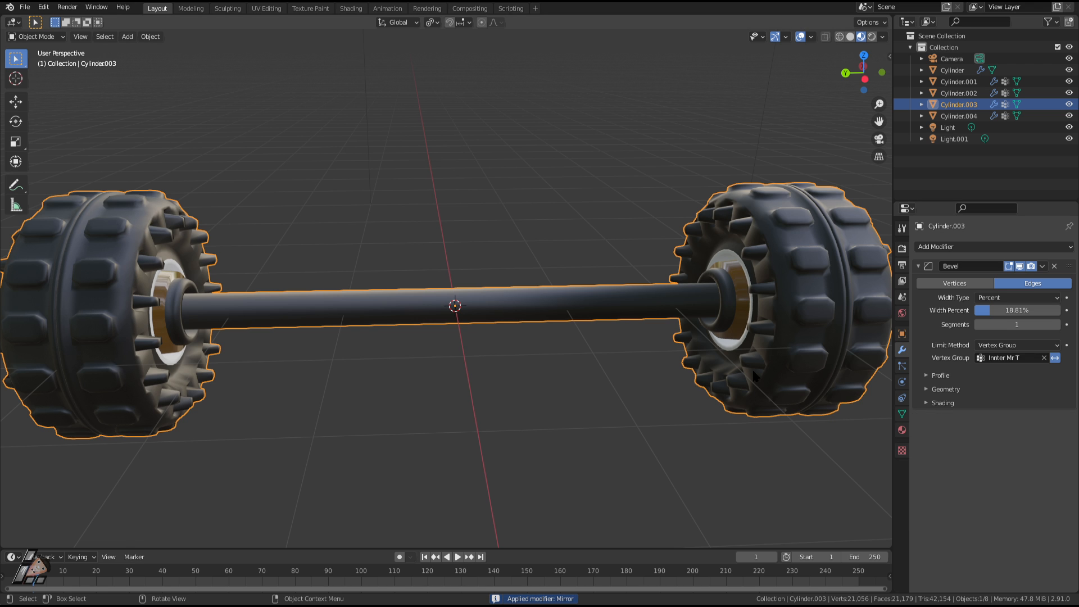
Step: Try moving the joined wheel pair along the Y axis and spinning it around the Y axis
{"action": "scroll", "coordinate": [429, 339], "scroll_direction": "down", "scroll_amount": 5}
{"action": "key", "text": "g"}
{"action": "middle_click_drag", "start_coordinate": [429, 334], "coordinate": [552, 353]}
{"action": "key", "text": "y"}
{"action": "right_click", "coordinate": [552, 322]}
{"action": "key", "text": "r"}
{"action": "key", "text": "y"}
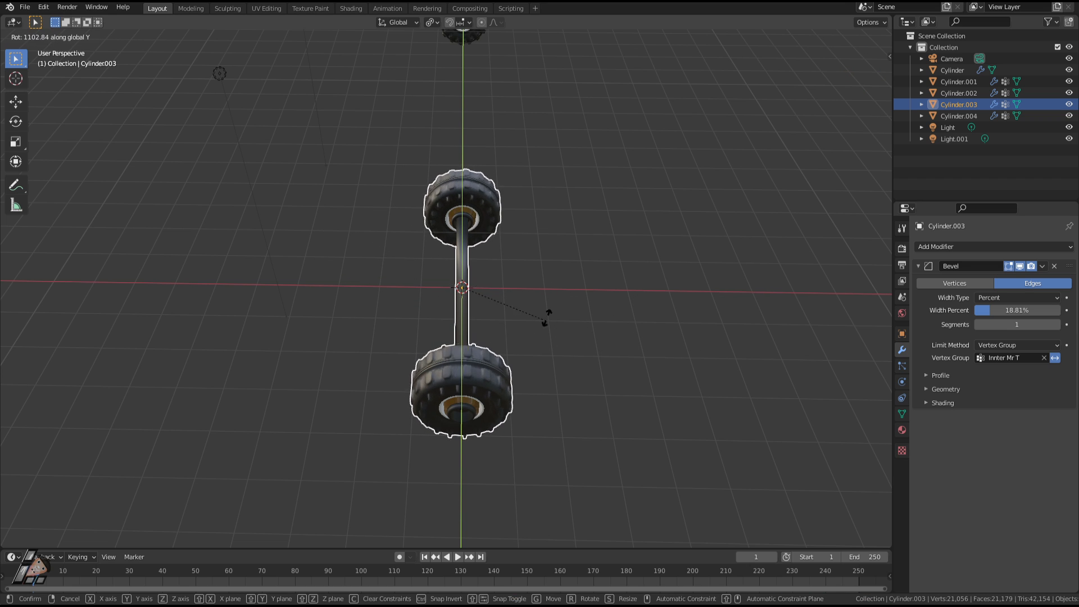
{"action": "right_click", "coordinate": [532, 286]}
{"action": "middle_click_drag", "start_coordinate": [533, 285], "coordinate": [451, 283]}
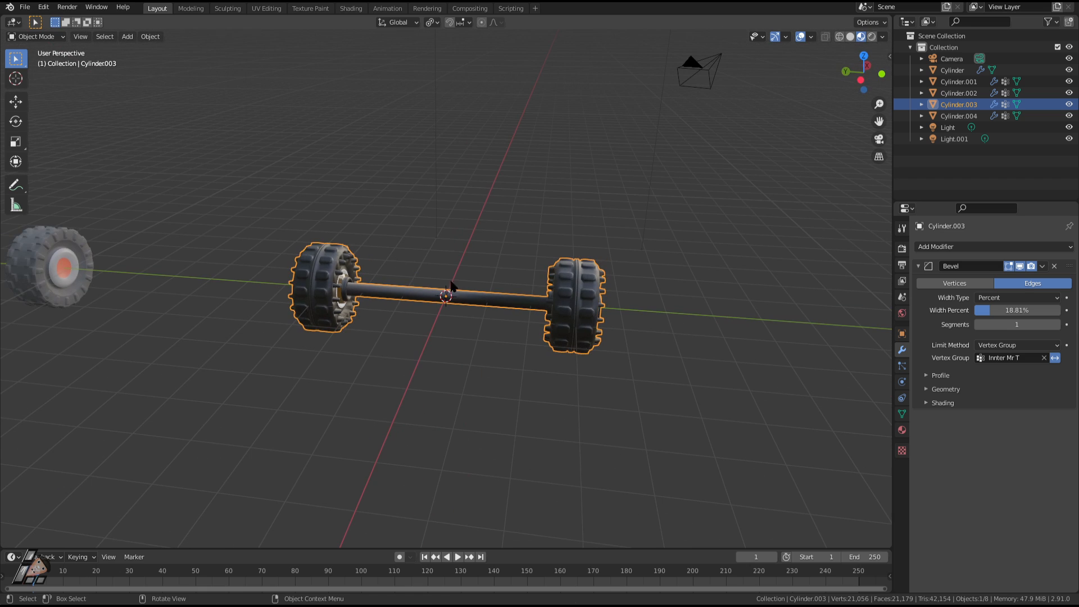
Step: Try rotating the wheel pair around the X axis and spinning it around the Y axis again
{"action": "key", "text": "r"}
{"action": "key", "text": "x"}
{"action": "right_click", "coordinate": [463, 376]}
{"action": "key", "text": "r"}
{"action": "key", "text": "y"}
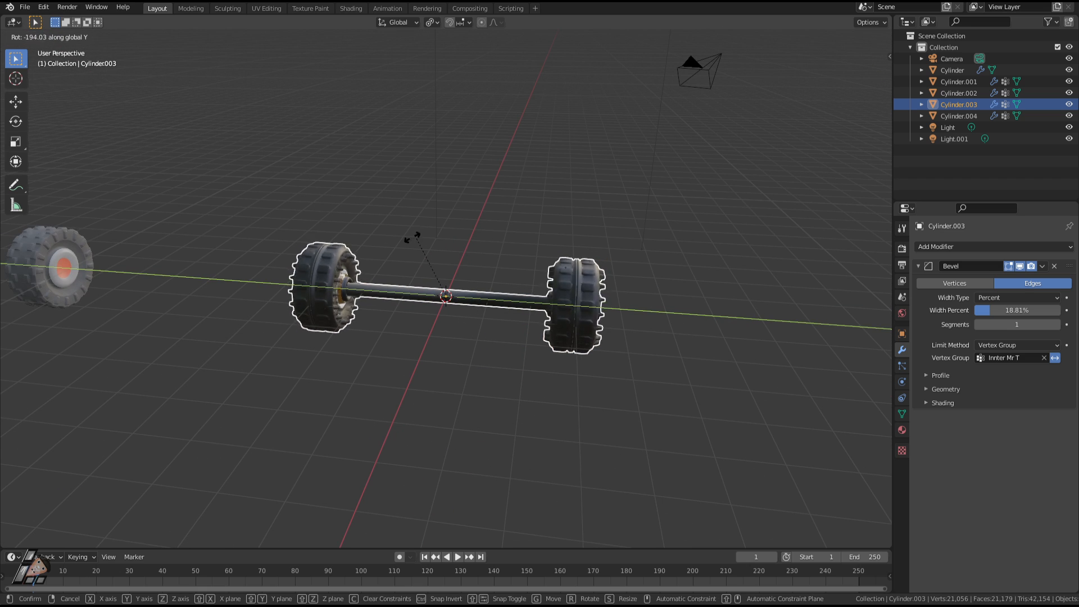
{"action": "right_click", "coordinate": [517, 304]}
{"action": "key", "text": "r"}
{"action": "middle_click_drag", "start_coordinate": [517, 308], "coordinate": [484, 340]}
{"action": "key", "text": "y"}
{"action": "right_click", "coordinate": [494, 309]}
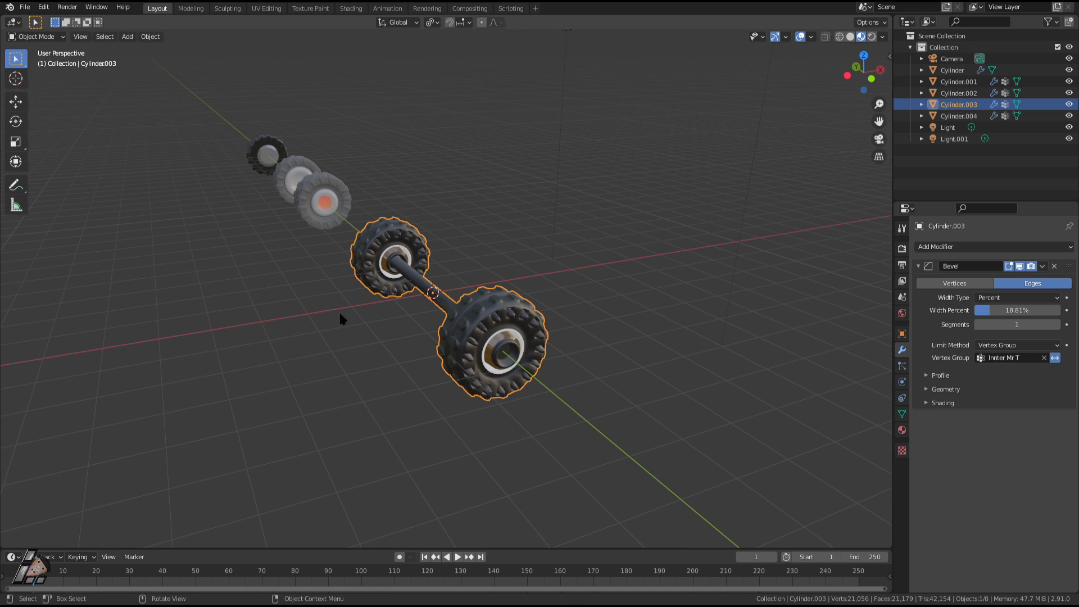
{"action": "middle_click_drag", "start_coordinate": [340, 319], "coordinate": [472, 302]}
{"action": "middle_click_drag", "start_coordinate": [633, 267], "coordinate": [319, 482]}
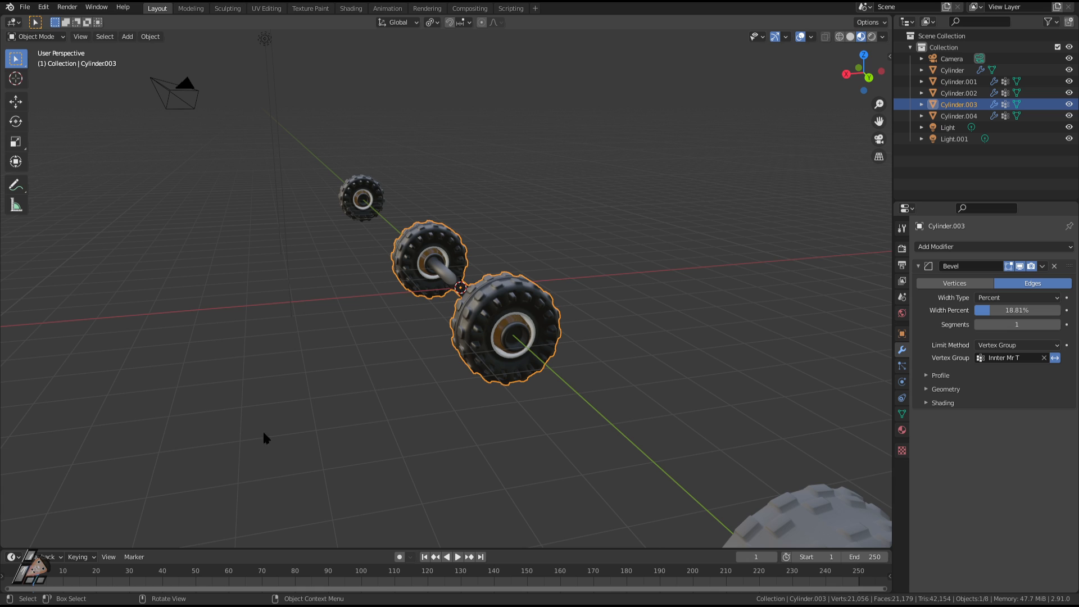
Step: Turn on Auto Keying and record a starting keyframe for the wheel pair at frame 1 with a 0° rotation
{"action": "left_click", "coordinate": [399, 557]}
{"action": "key", "text": "r"}
{"action": "left_click", "coordinate": [447, 396]}
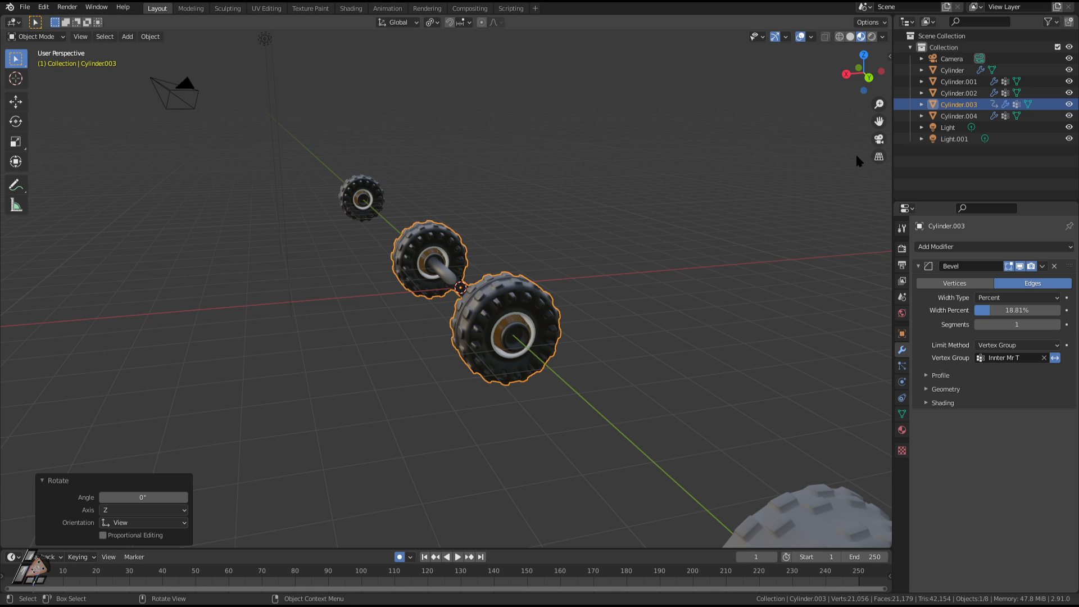
Step: Show the wheel pair's transform values, advance to frame 40 and keyframe its Y rotation at 360°
{"action": "left_click", "coordinate": [890, 55]}
{"action": "middle_click_drag", "start_coordinate": [539, 280], "coordinate": [532, 279]}
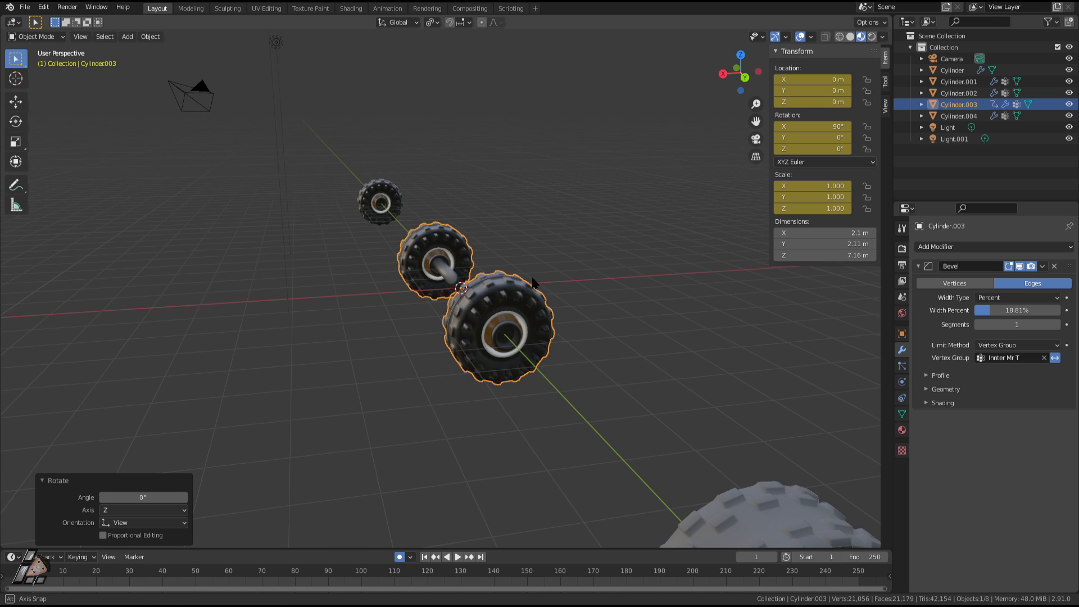
{"action": "key", "text": "space"}
{"action": "key", "text": "space"}
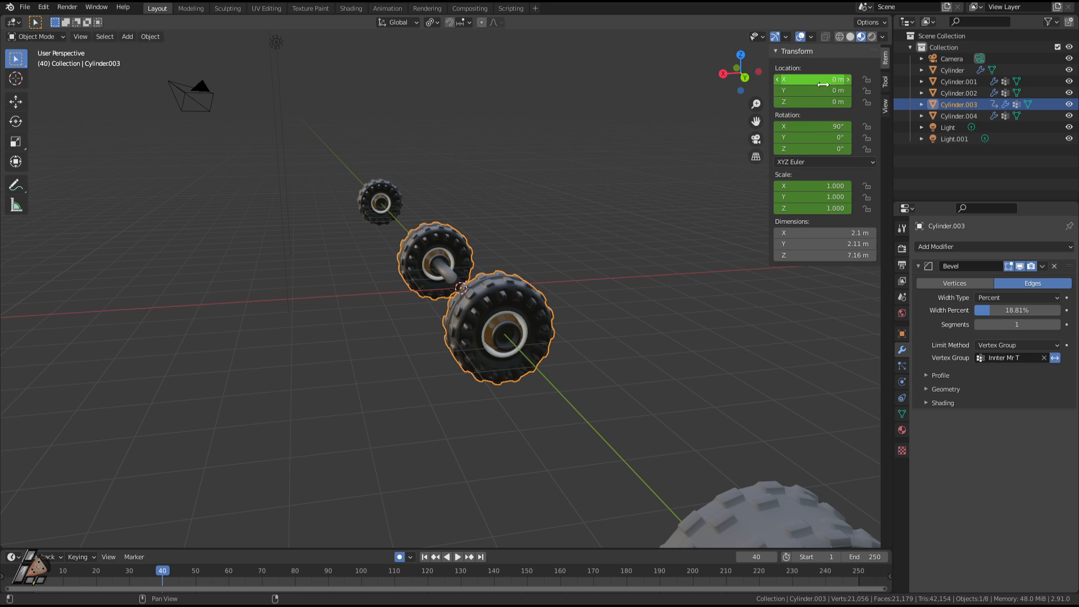
{"action": "mouse_move", "coordinate": [814, 128]}
{"action": "left_mouse_down"}
{"action": "mouse_move", "coordinate": [827, 127]}
{"action": "mouse_move", "coordinate": [815, 138]}
{"action": "left_mouse_up"}
{"action": "key", "text": "ctrl+z"}
{"action": "key", "text": "i"}
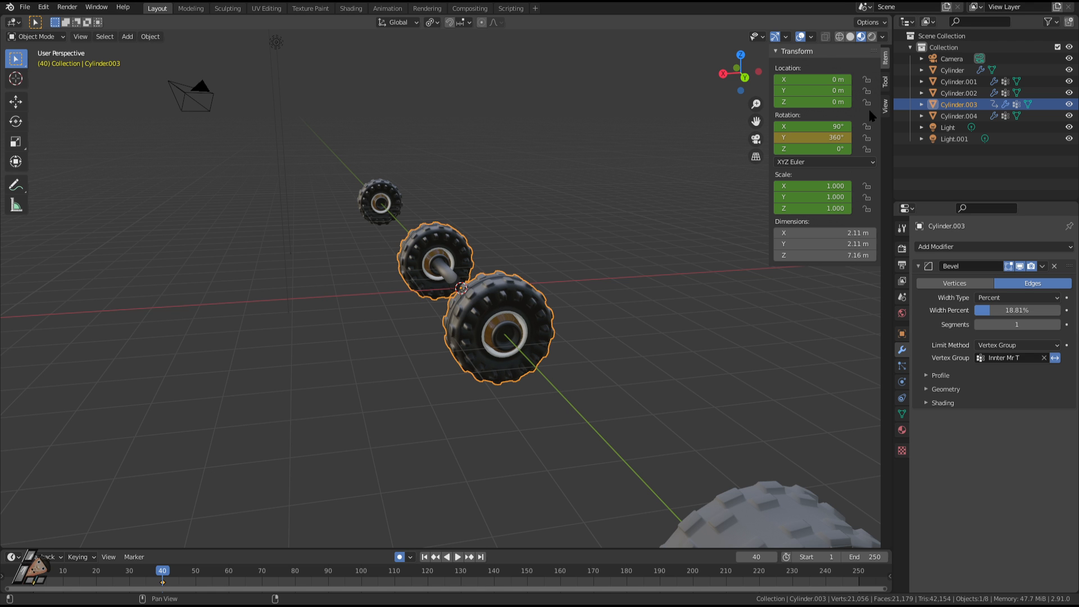
Step: Play the wheel pair's rotation animation from the start of the timeline and stop it after frame 40
{"action": "middle_click_drag", "start_coordinate": [524, 212], "coordinate": [528, 312]}
{"action": "middle_click_drag", "start_coordinate": [356, 329], "coordinate": [460, 311]}
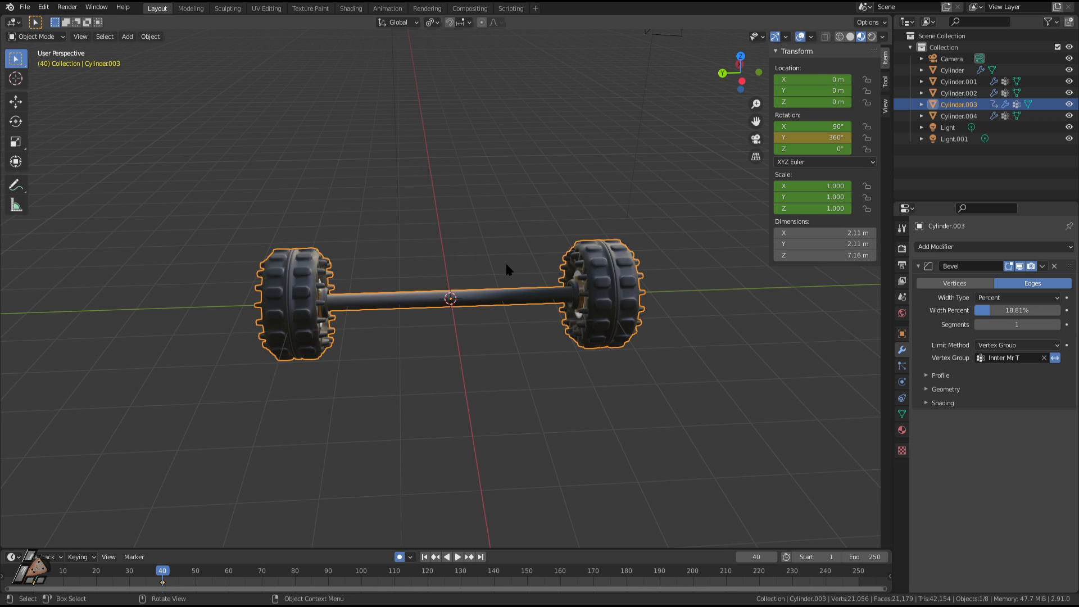
{"action": "middle_click_drag", "start_coordinate": [392, 319], "coordinate": [403, 426]}
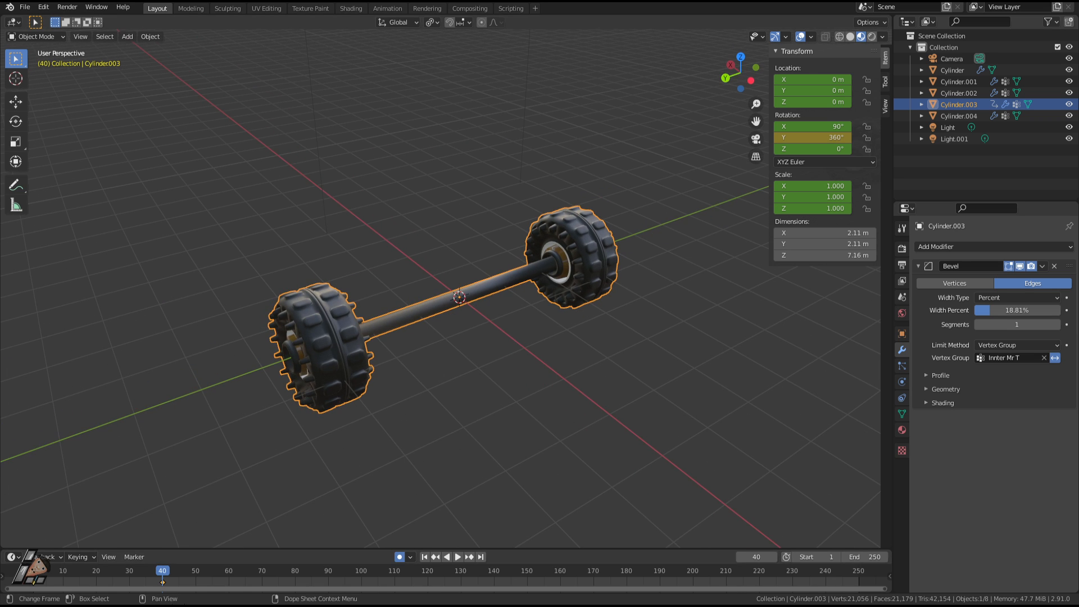
{"action": "left_click_drag", "start_coordinate": [162, 573], "coordinate": [30, 573]}
{"action": "key", "text": "space"}
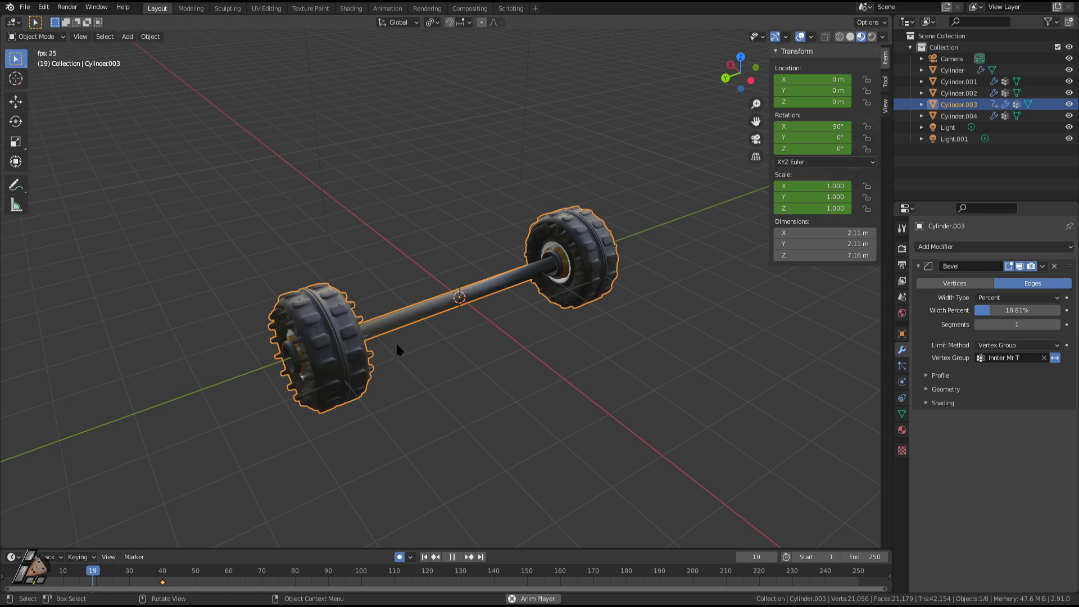
{"action": "key", "text": "space"}
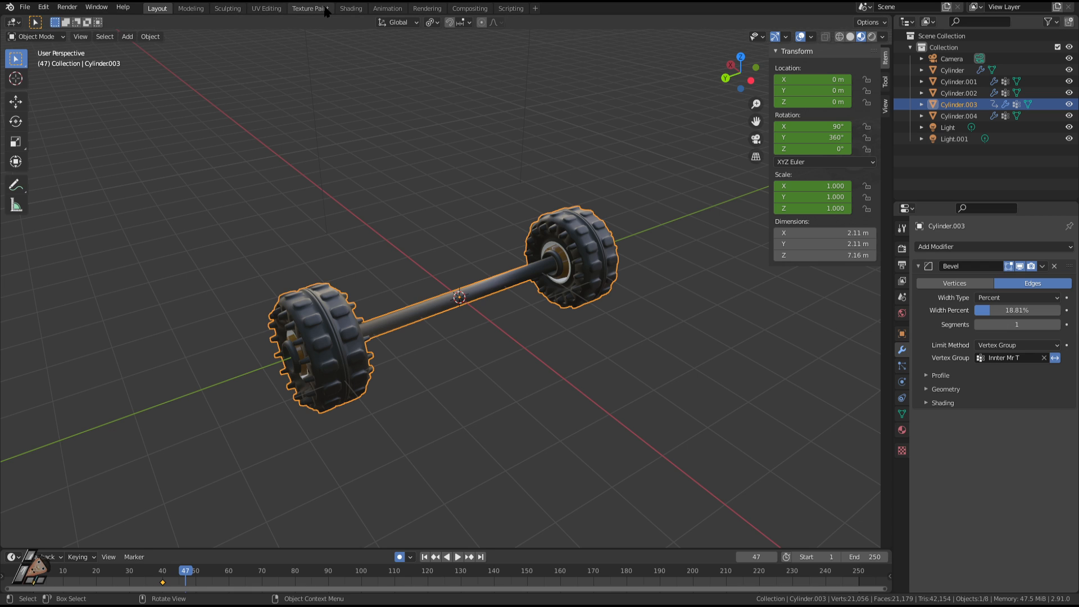
Step: Add a General Animation workspace and join its camera viewport area into the main 3D viewport
{"action": "left_click", "coordinate": [535, 8]}
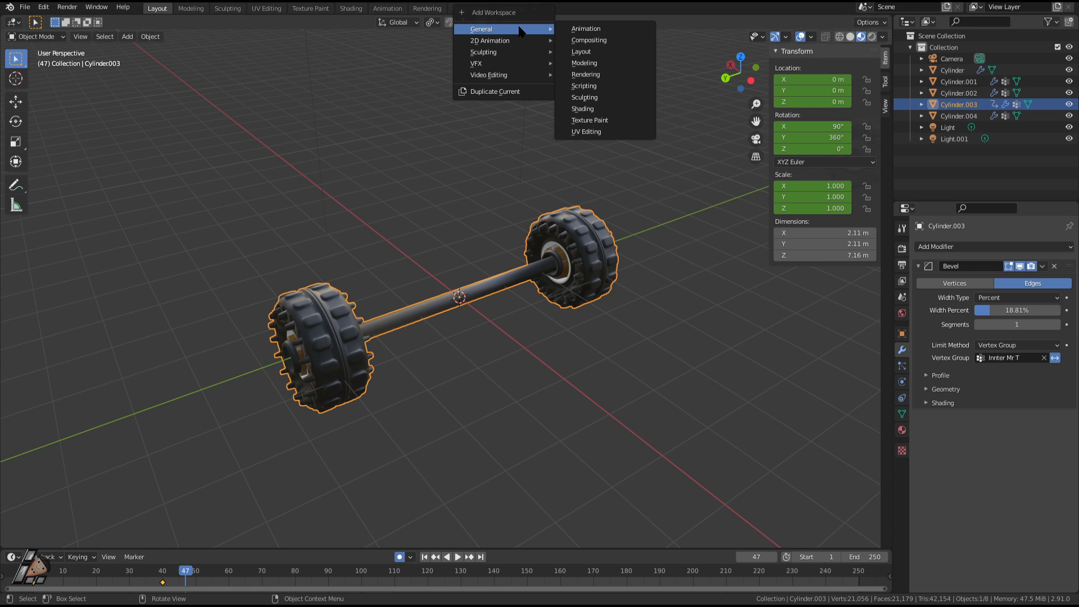
{"action": "mouse_move", "coordinate": [491, 43]}
{"action": "left_click", "coordinate": [562, 30]}
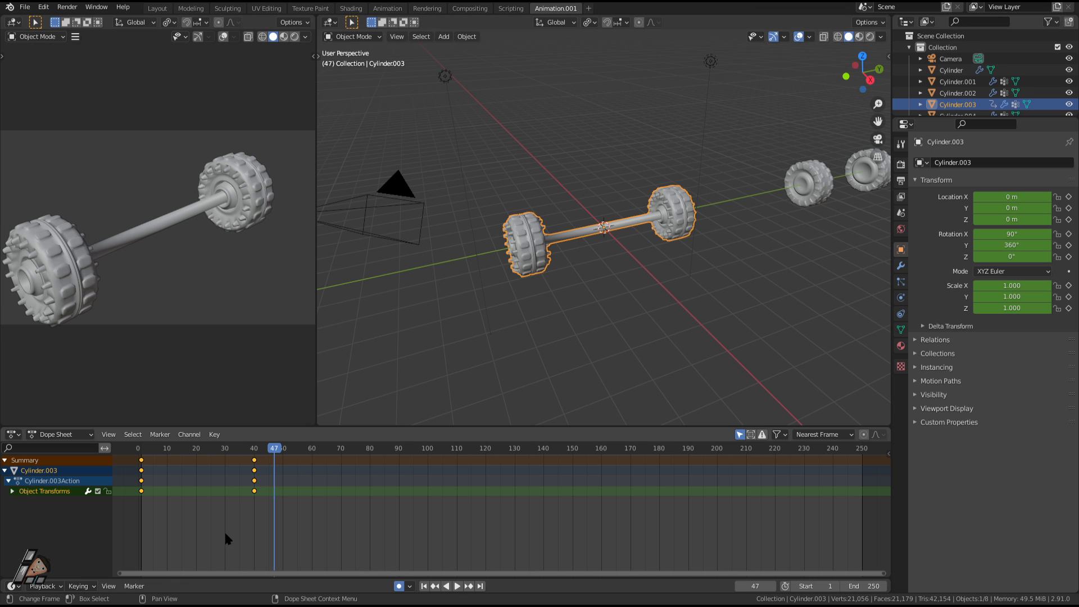
{"action": "right_click", "coordinate": [315, 223]}
{"action": "left_click", "coordinate": [264, 248]}
{"action": "left_click", "coordinate": [170, 214]}
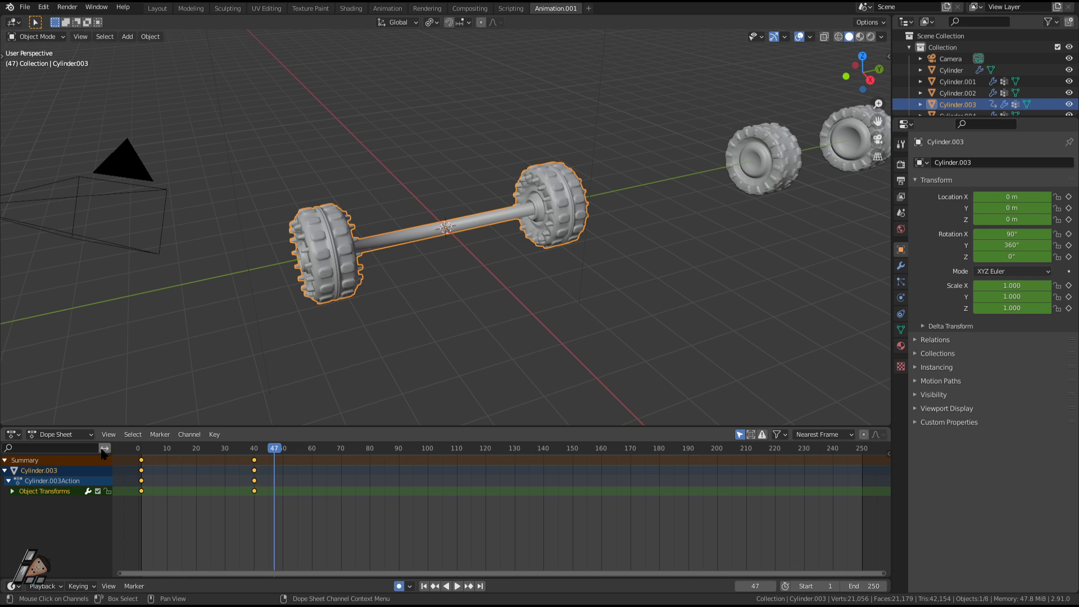
Step: Change the Dope Sheet area into a Graph Editor for the wheel pair's animation curves
{"action": "left_click", "coordinate": [75, 448]}
{"action": "left_click", "coordinate": [72, 436]}
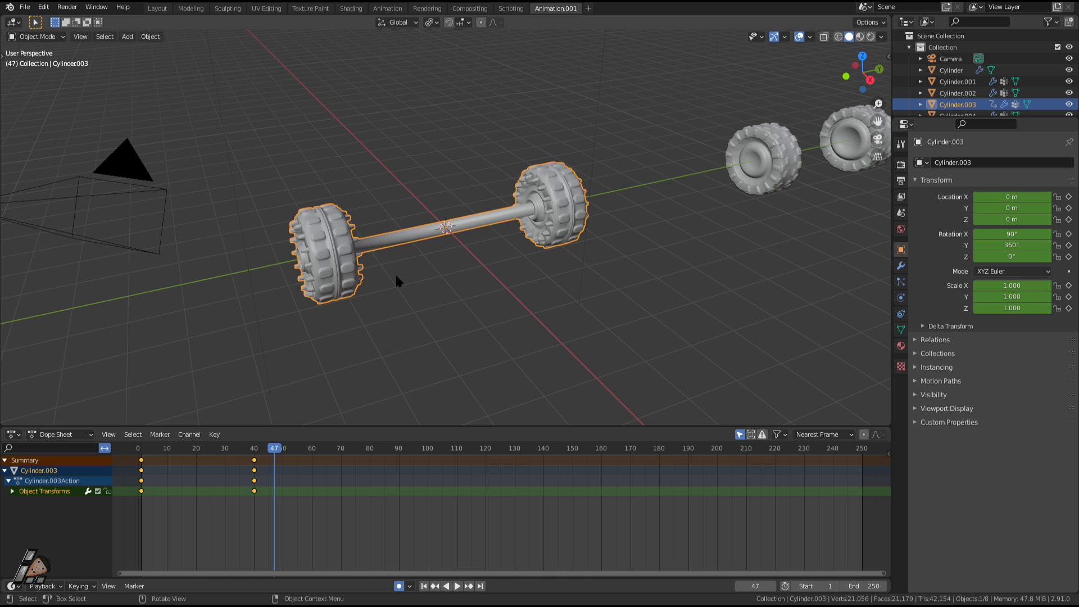
{"action": "left_click", "coordinate": [61, 435]}
{"action": "left_click", "coordinate": [17, 438]}
{"action": "left_click", "coordinate": [16, 439]}
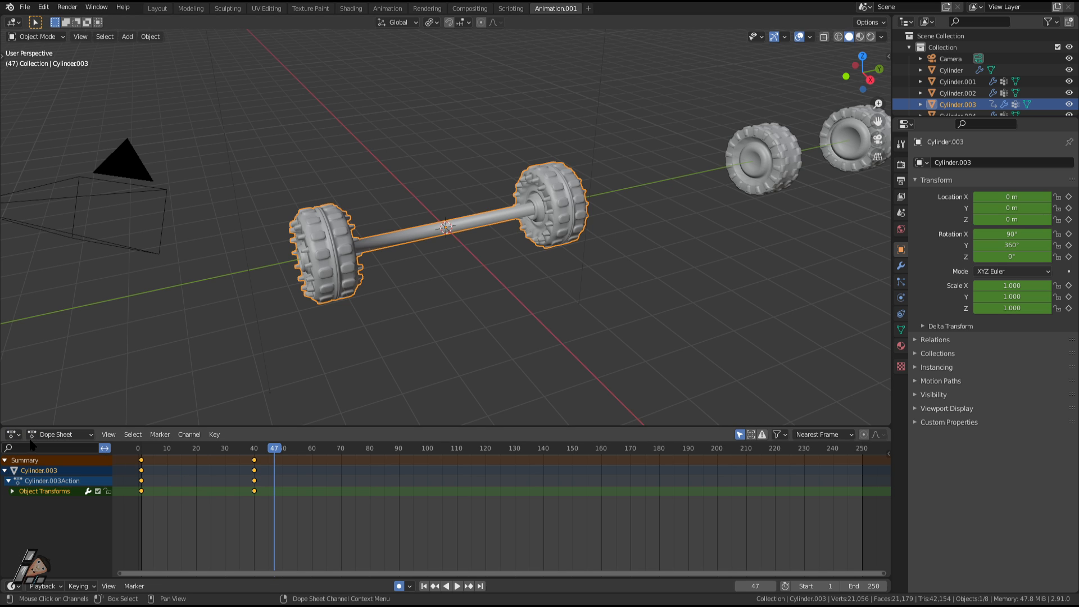
{"action": "left_click", "coordinate": [13, 436]}
{"action": "left_click", "coordinate": [151, 492]}
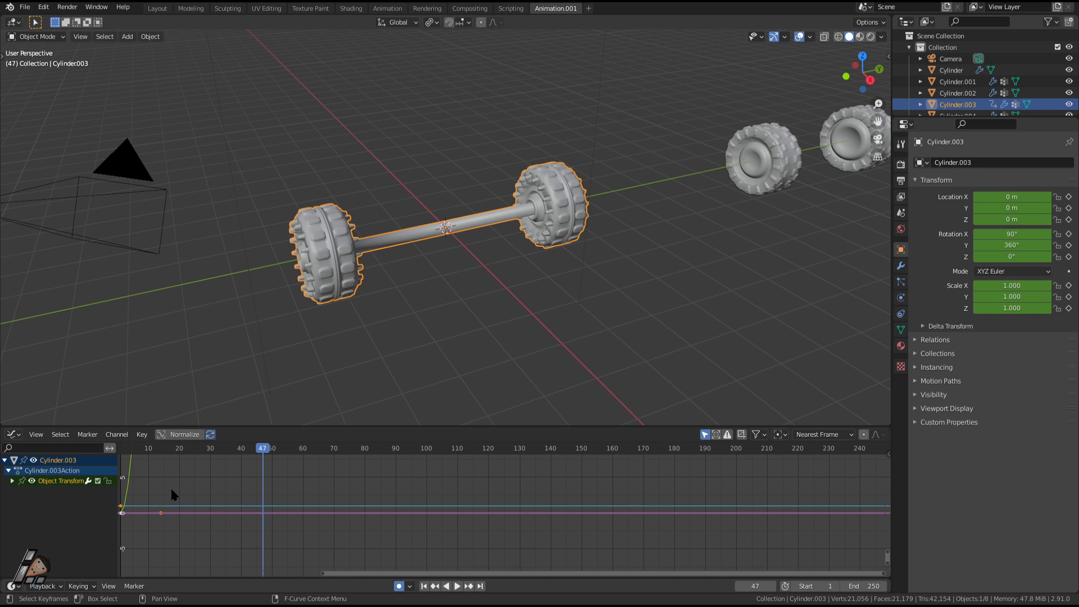
Step: Select the Y Euler Rotation curve's keyframe at frame 40 and add a Cycles modifier to the curve
{"action": "scroll", "coordinate": [229, 506], "scroll_direction": "down", "scroll_amount": 5}
{"action": "scroll", "coordinate": [416, 491], "scroll_direction": "up", "scroll_amount": 2}
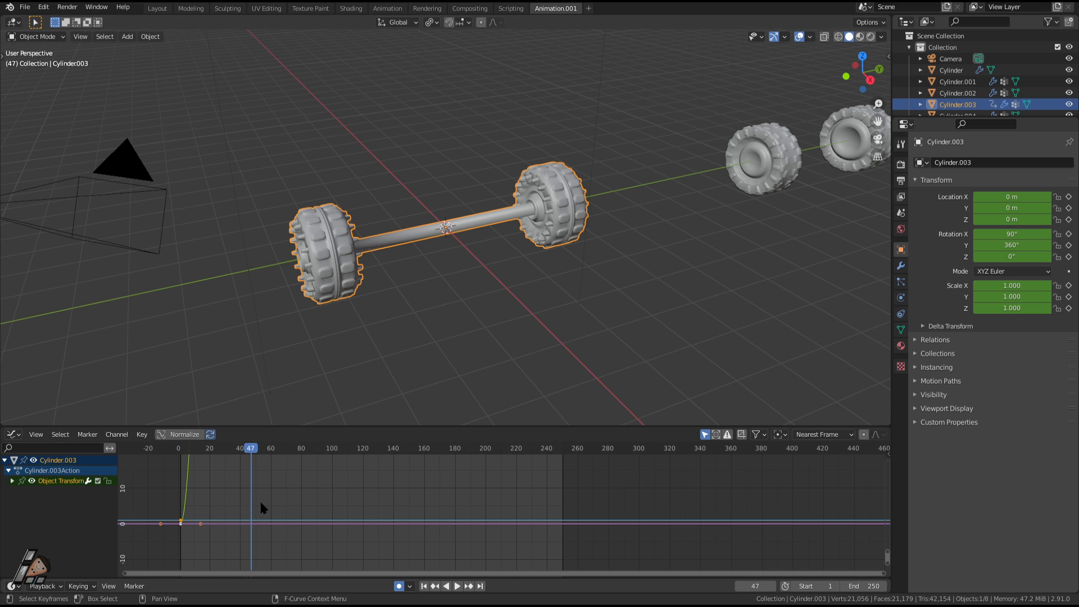
{"action": "key", "text": "Home"}
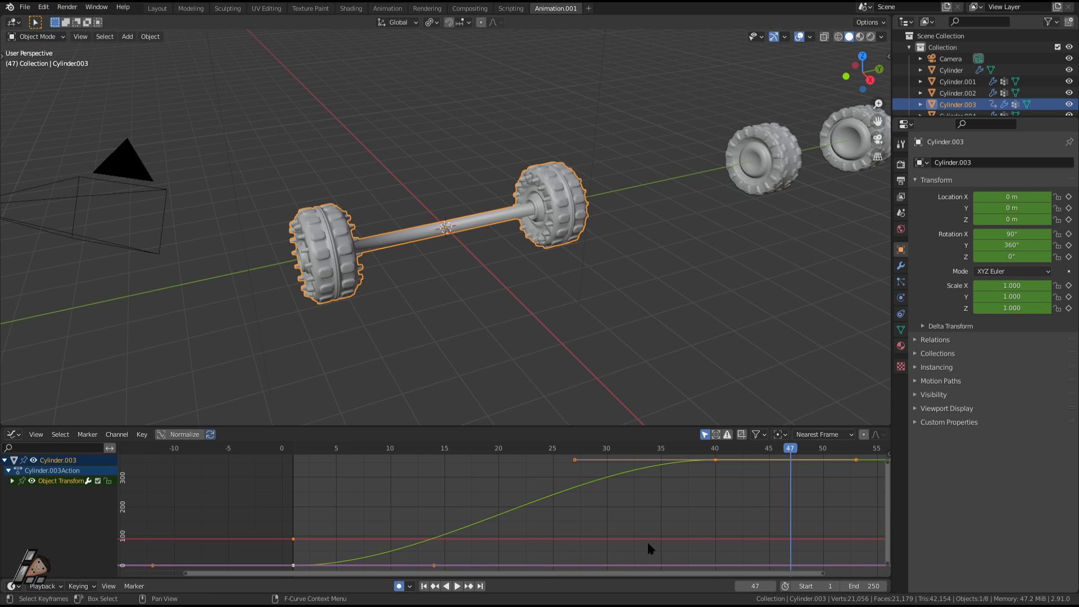
{"action": "middle_click_drag", "start_coordinate": [650, 506], "coordinate": [521, 504]}
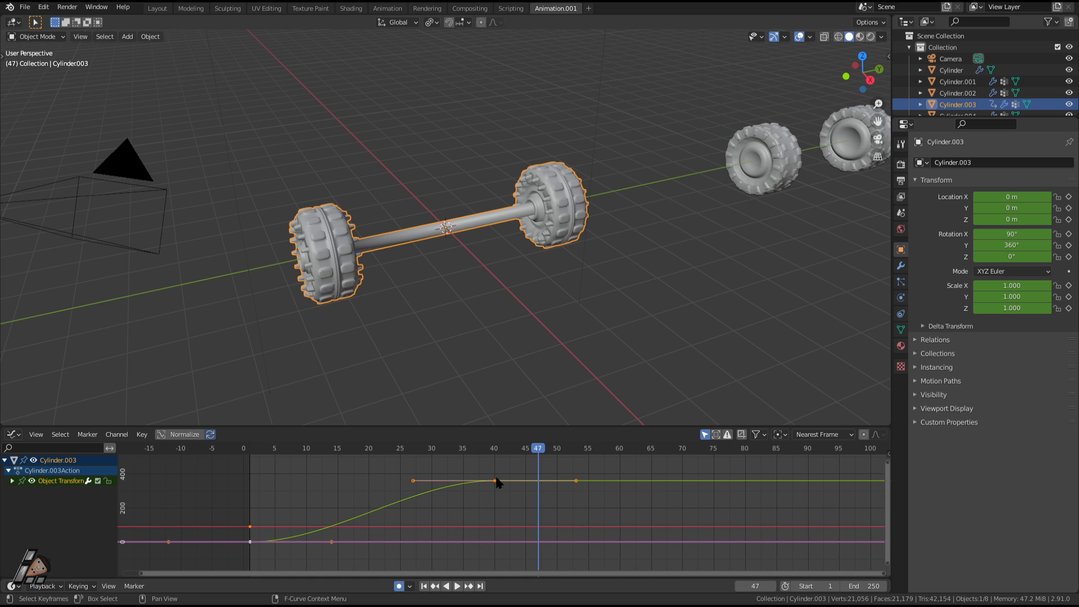
{"action": "left_click_drag", "start_coordinate": [518, 452], "coordinate": [500, 498]}
{"action": "left_click", "coordinate": [499, 498]}
{"action": "left_click", "coordinate": [501, 484]}
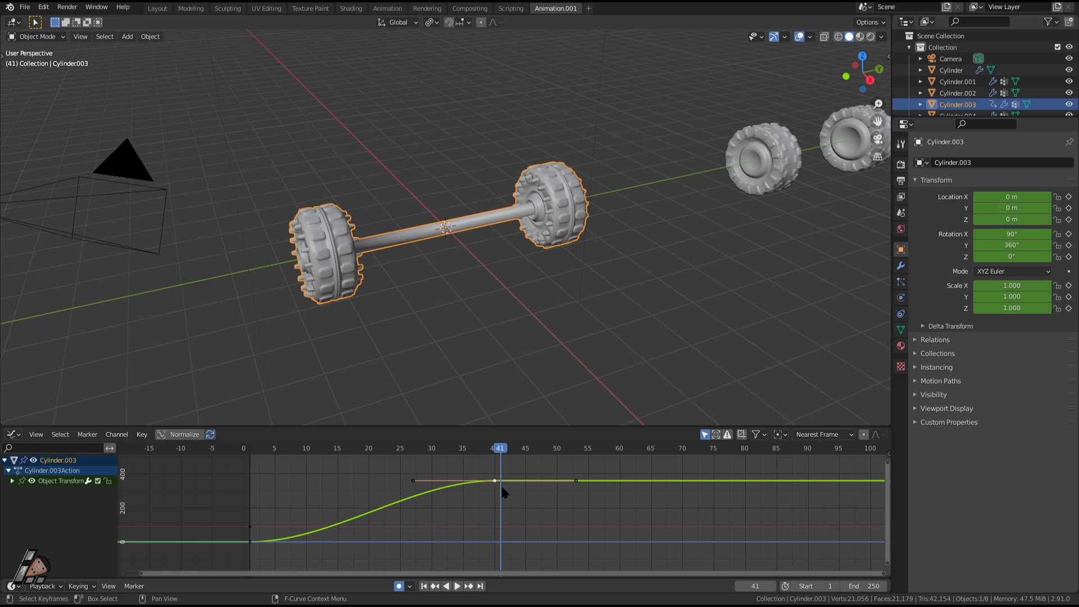
{"action": "left_click", "coordinate": [887, 453]}
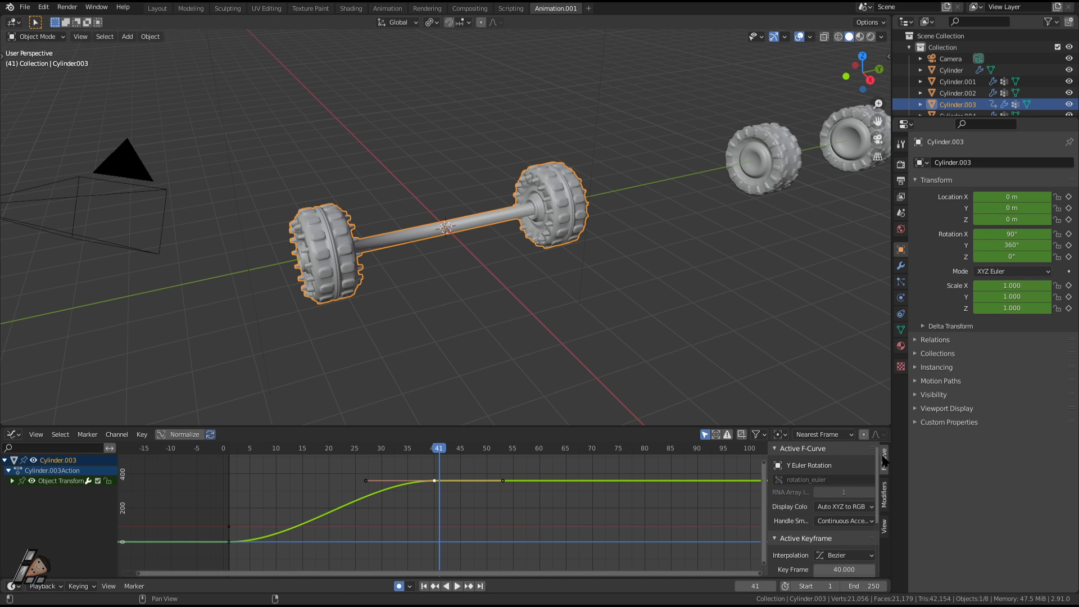
{"action": "left_click", "coordinate": [885, 495]}
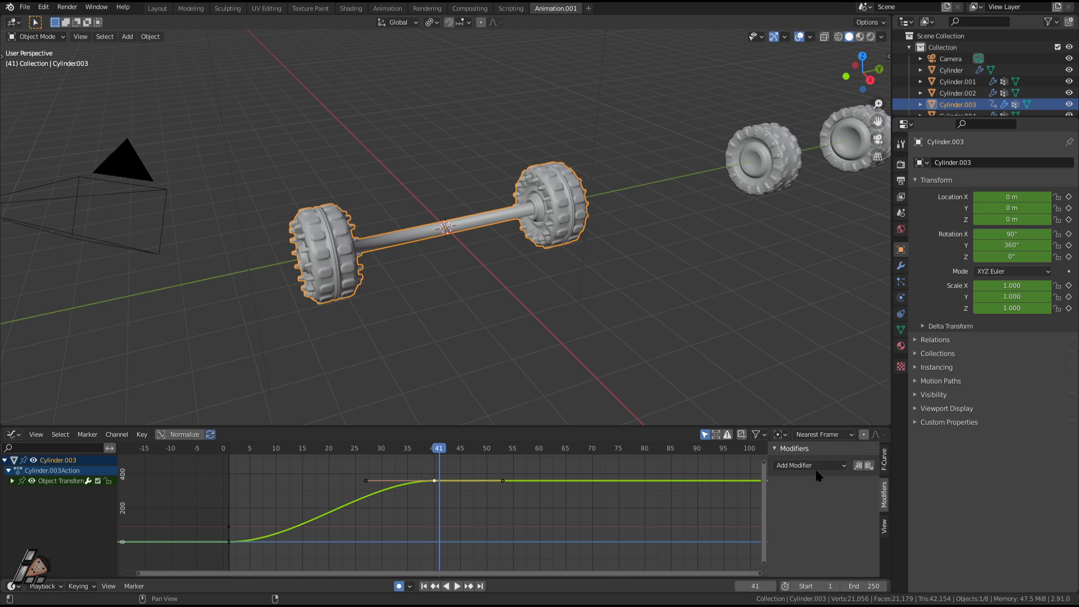
{"action": "left_click", "coordinate": [810, 465]}
{"action": "left_click", "coordinate": [815, 516]}
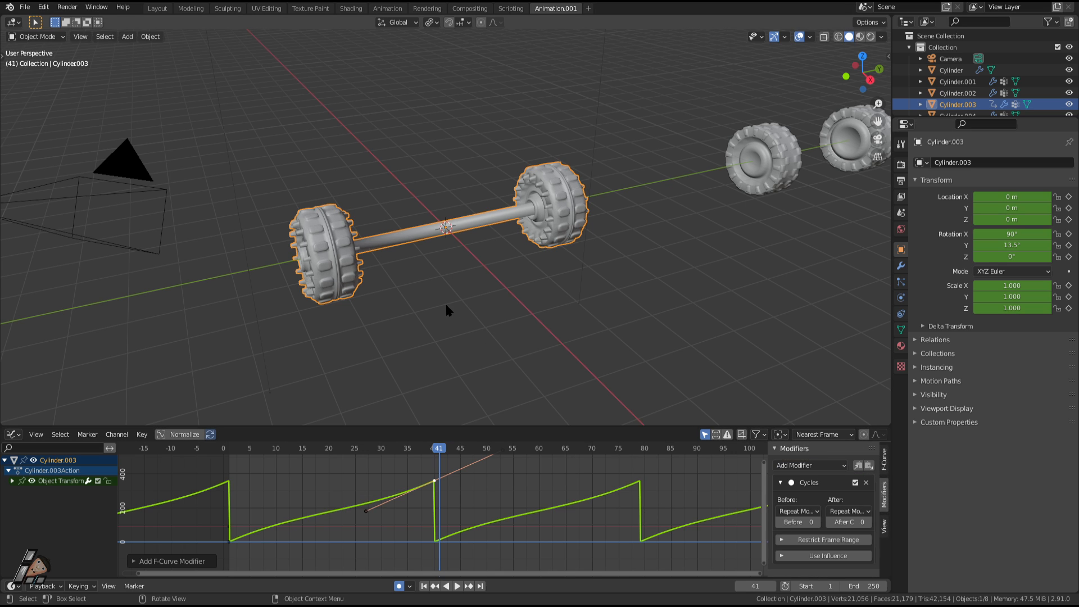
Step: Play the looped wheel rotation and switch the 3D viewport to Material Preview shading, keeping the wheel pair selected
{"action": "key", "text": "space"}
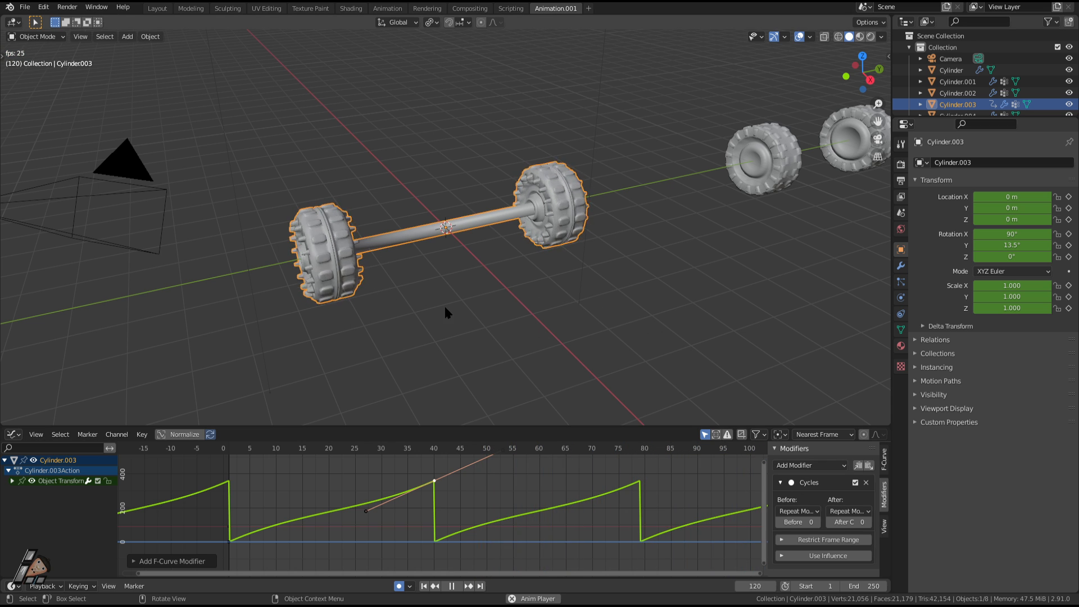
{"action": "middle_click_drag", "start_coordinate": [408, 278], "coordinate": [571, 234]}
{"action": "left_click", "coordinate": [489, 354]}
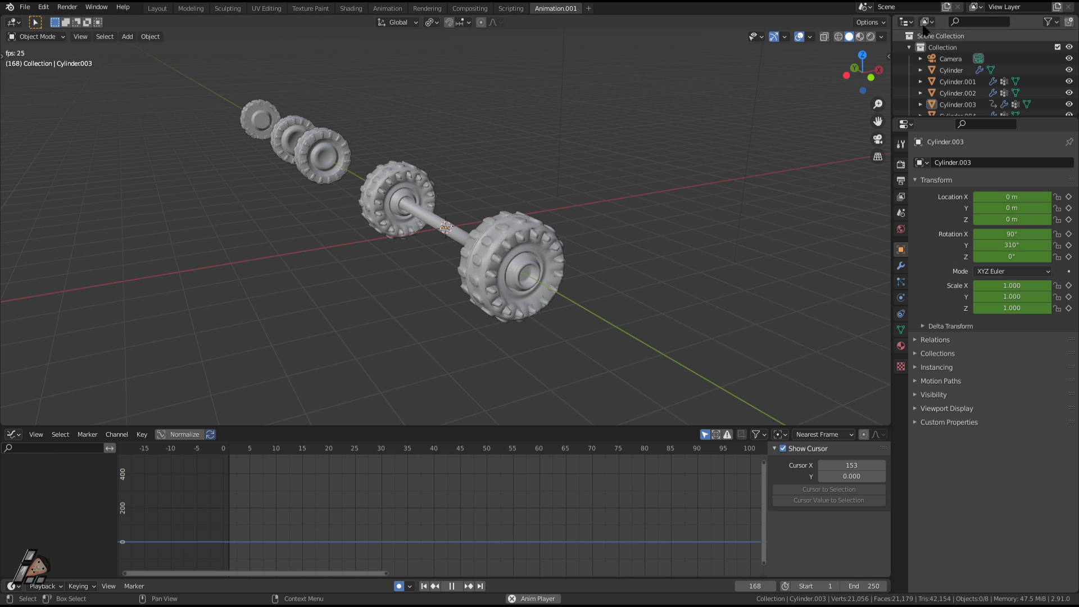
{"action": "left_click", "coordinate": [860, 37]}
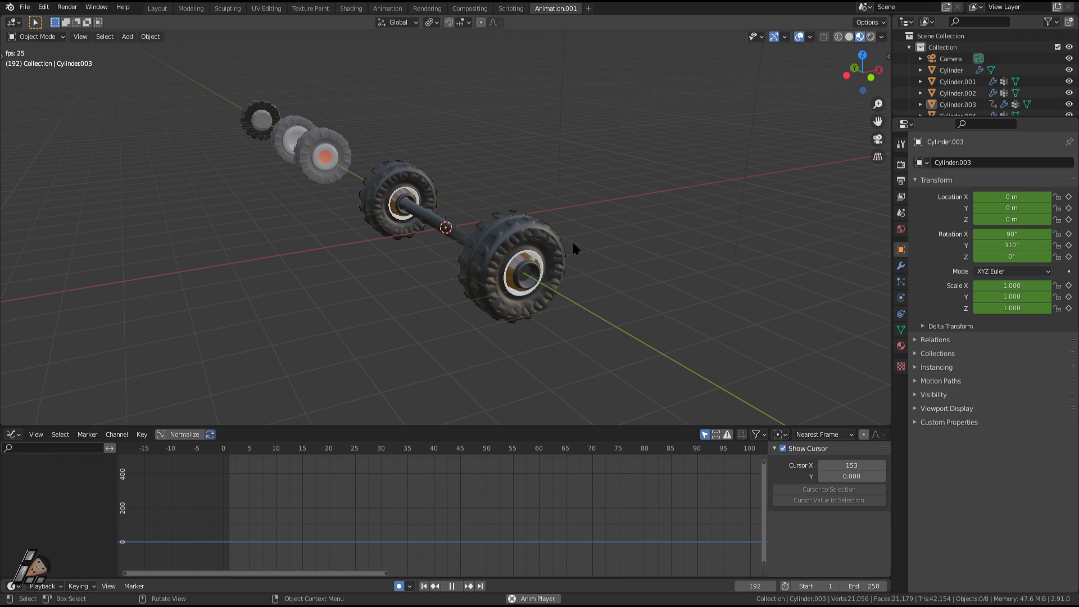
{"action": "left_click", "coordinate": [504, 226]}
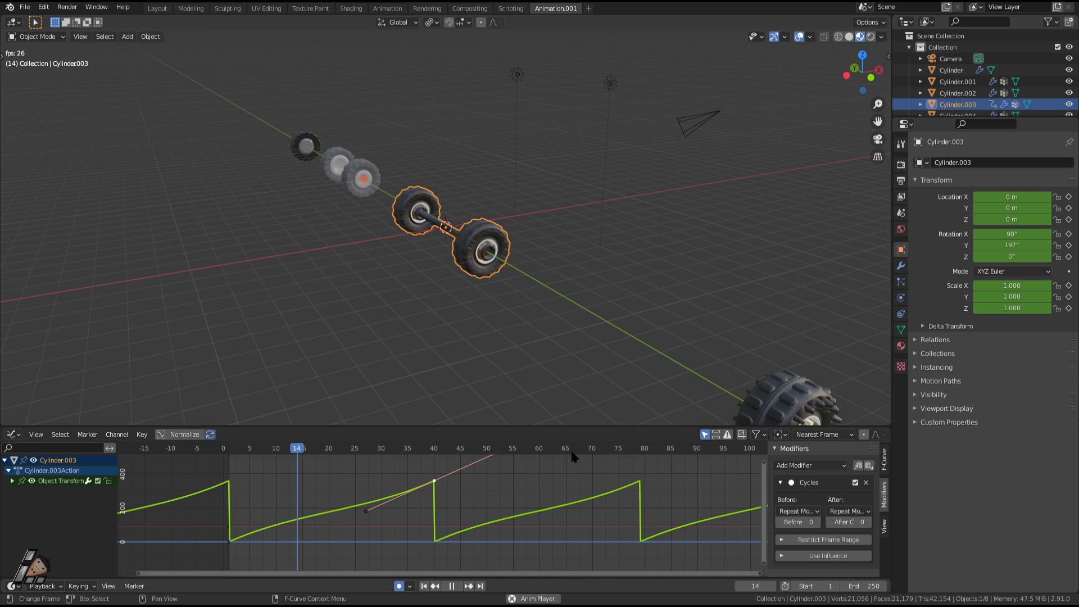
Step: Try Constant and Linear interpolation on the Y rotation keyframe at frame 40 while the animation plays
{"action": "left_click", "coordinate": [143, 438]}
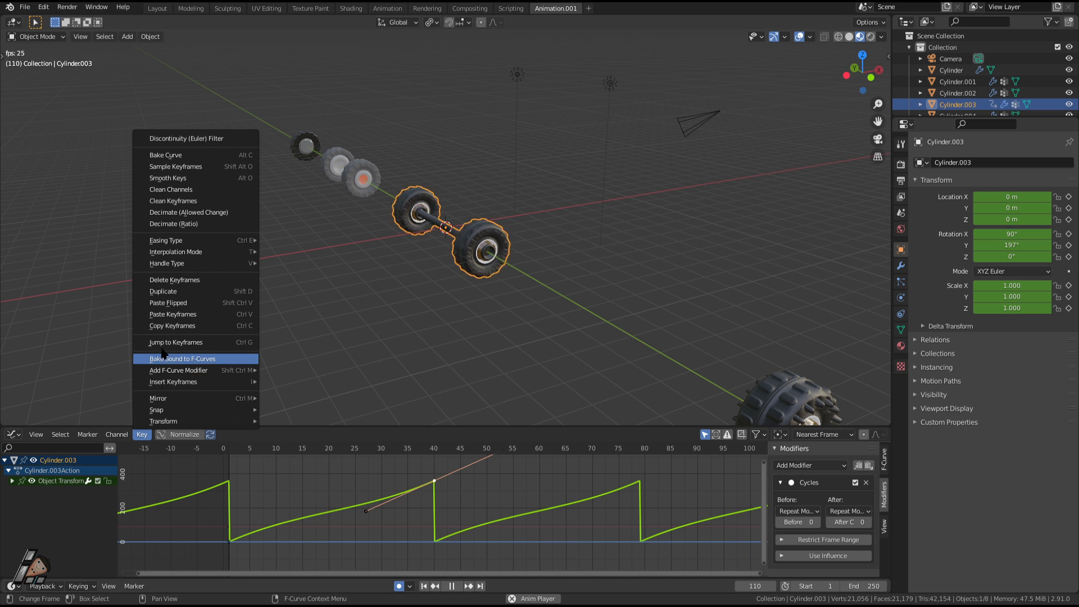
{"action": "mouse_move", "coordinate": [207, 253]}
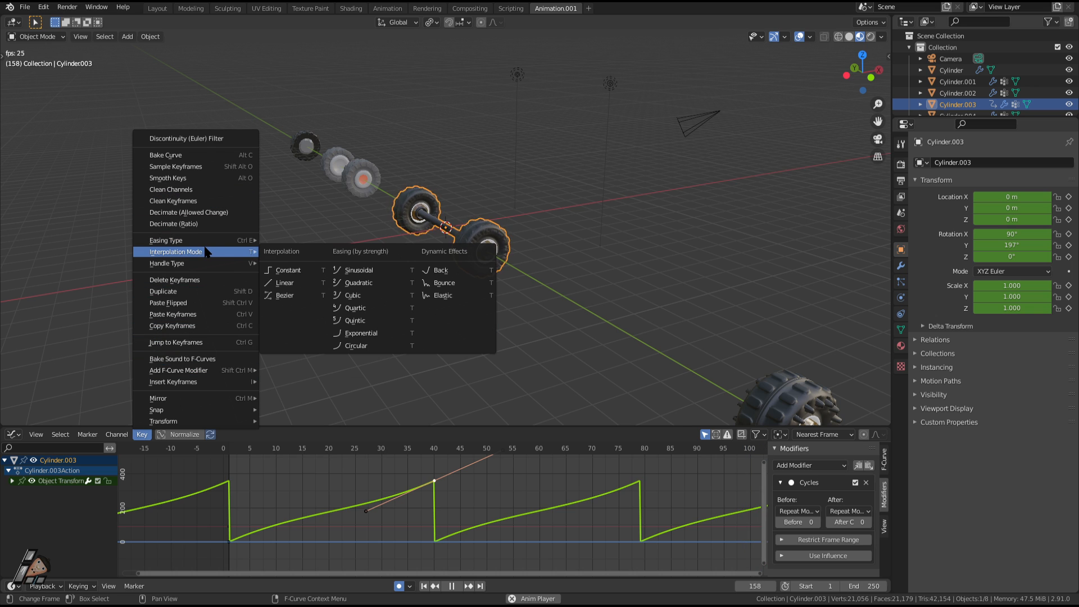
{"action": "left_click", "coordinate": [300, 270]}
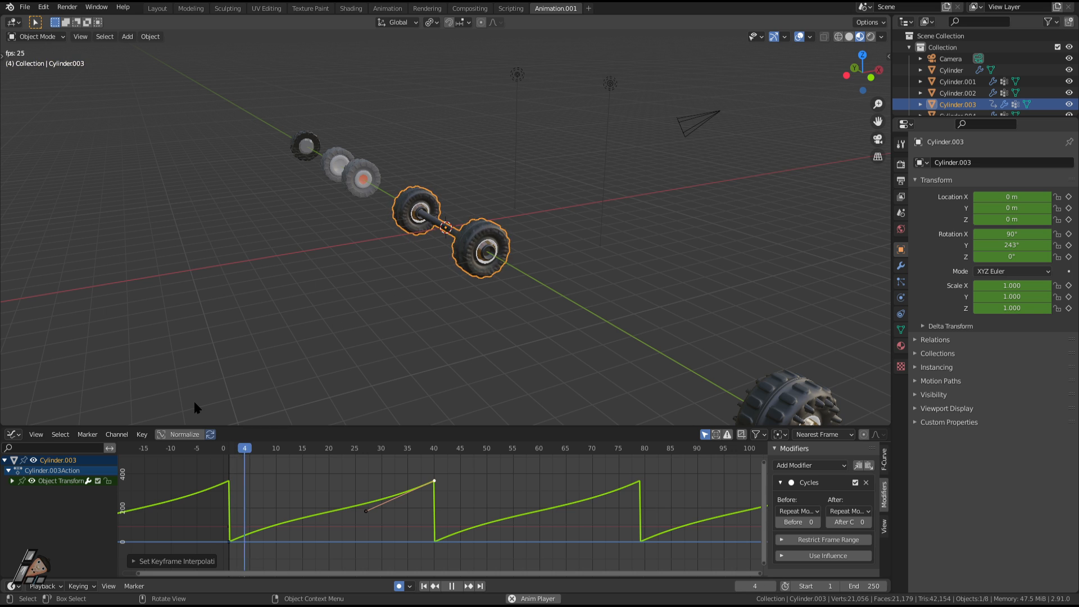
{"action": "left_click", "coordinate": [142, 435]}
{"action": "mouse_move", "coordinate": [203, 253]}
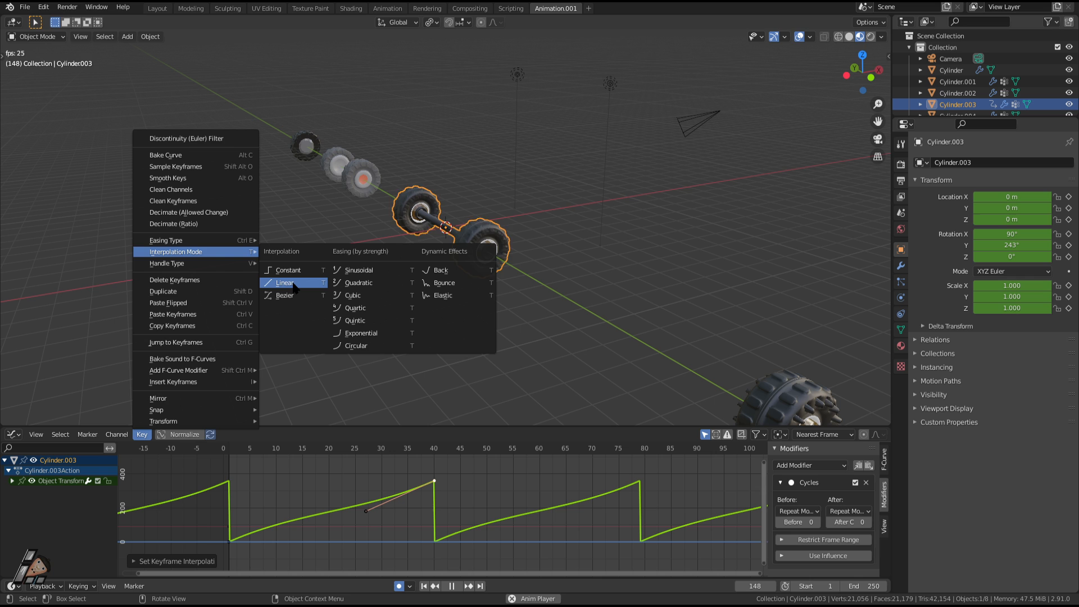
{"action": "left_click", "coordinate": [293, 283]}
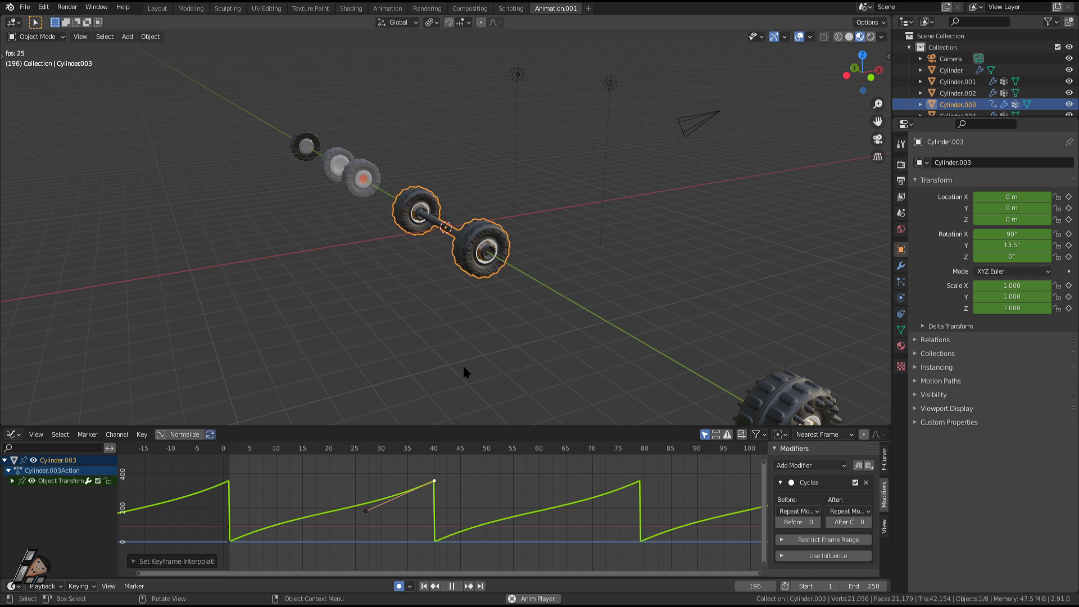
Step: Watch the spinning wheel pair from the opposite side and stop the playback
{"action": "left_click", "coordinate": [528, 334]}
{"action": "middle_click_drag", "start_coordinate": [528, 334], "coordinate": [460, 331]}
{"action": "left_click", "coordinate": [413, 281]}
{"action": "key", "text": "space"}
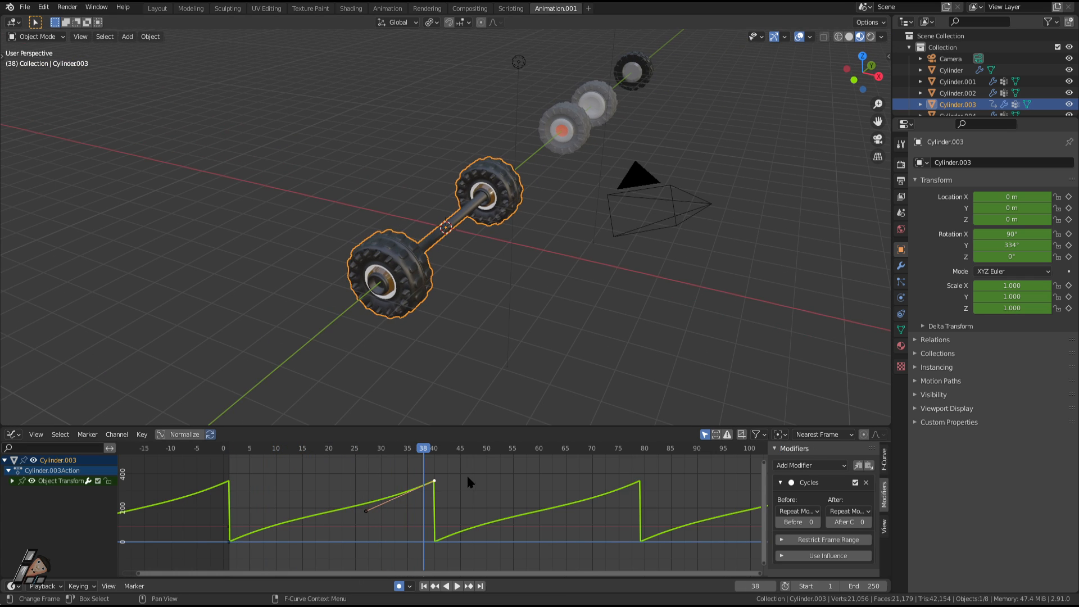
Step: Select all of the wheel pair's keyframes and set their interpolation mode to Constant
{"action": "right_click", "coordinate": [434, 488]}
{"action": "left_click", "coordinate": [142, 435]}
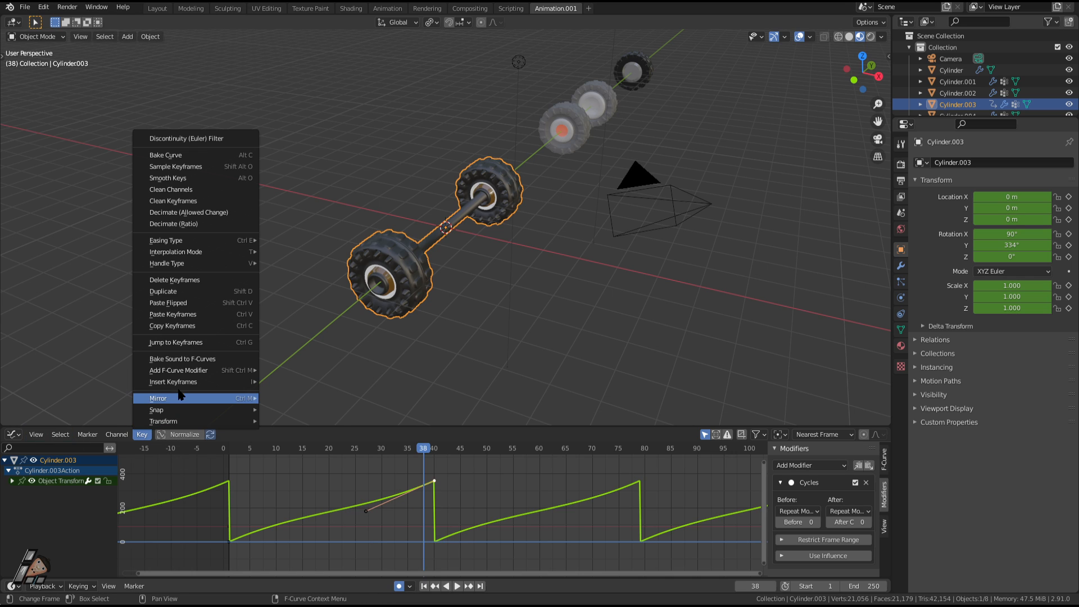
{"action": "mouse_move", "coordinate": [191, 256]}
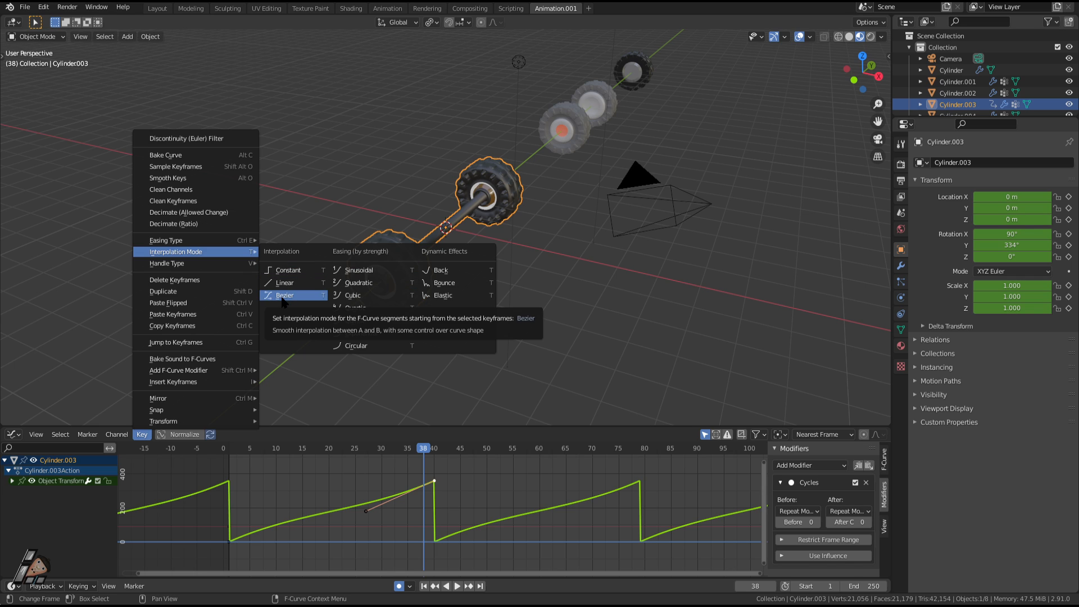
{"action": "left_click", "coordinate": [293, 272]}
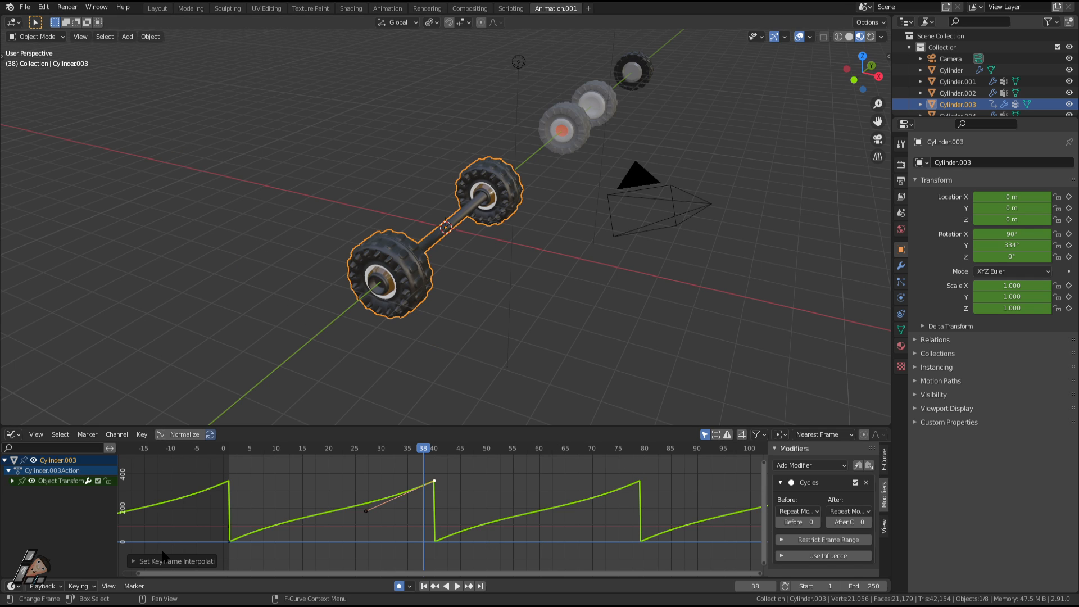
{"action": "key", "text": "a"}
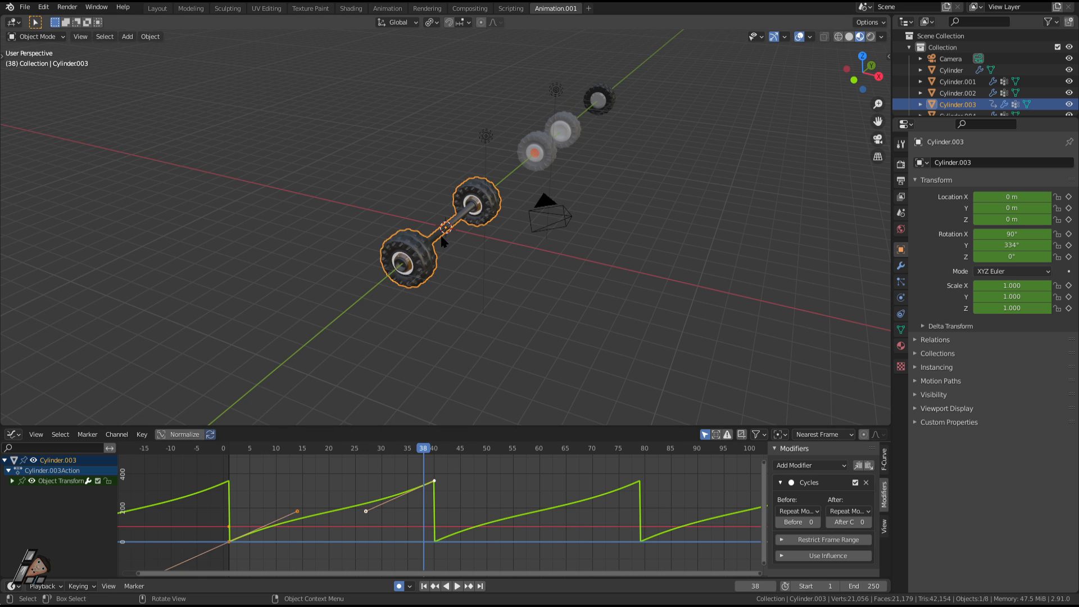
{"action": "left_click", "coordinate": [144, 435]}
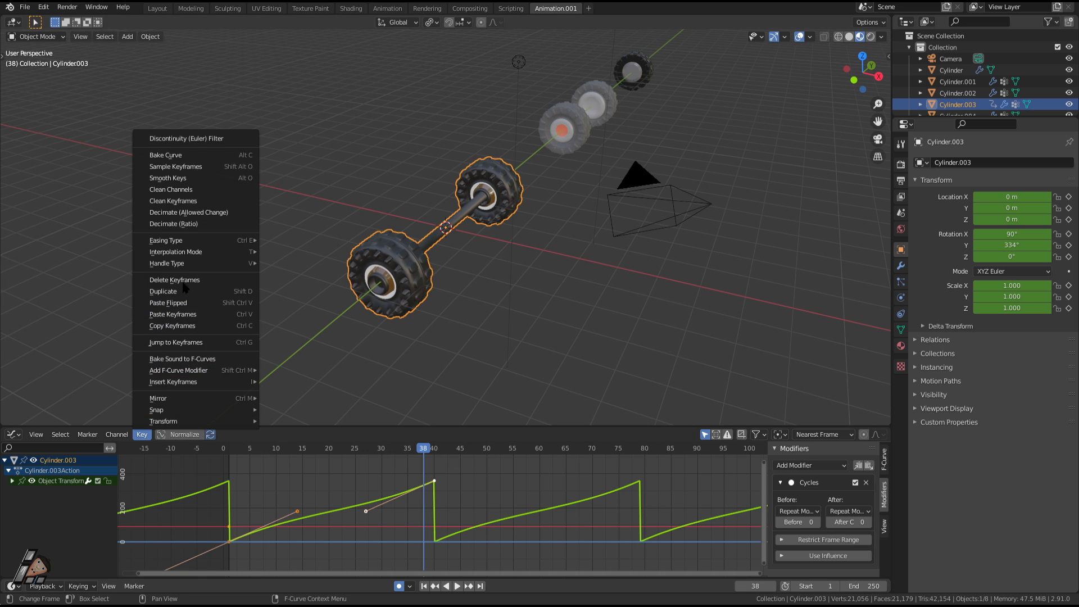
{"action": "mouse_move", "coordinate": [197, 371]}
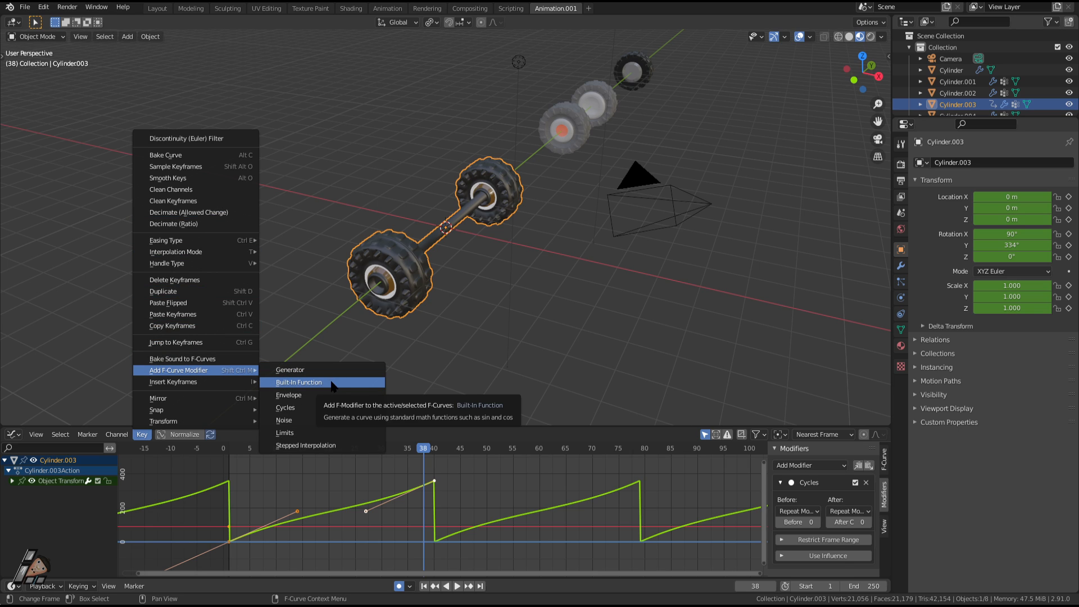
{"action": "mouse_move", "coordinate": [190, 253]}
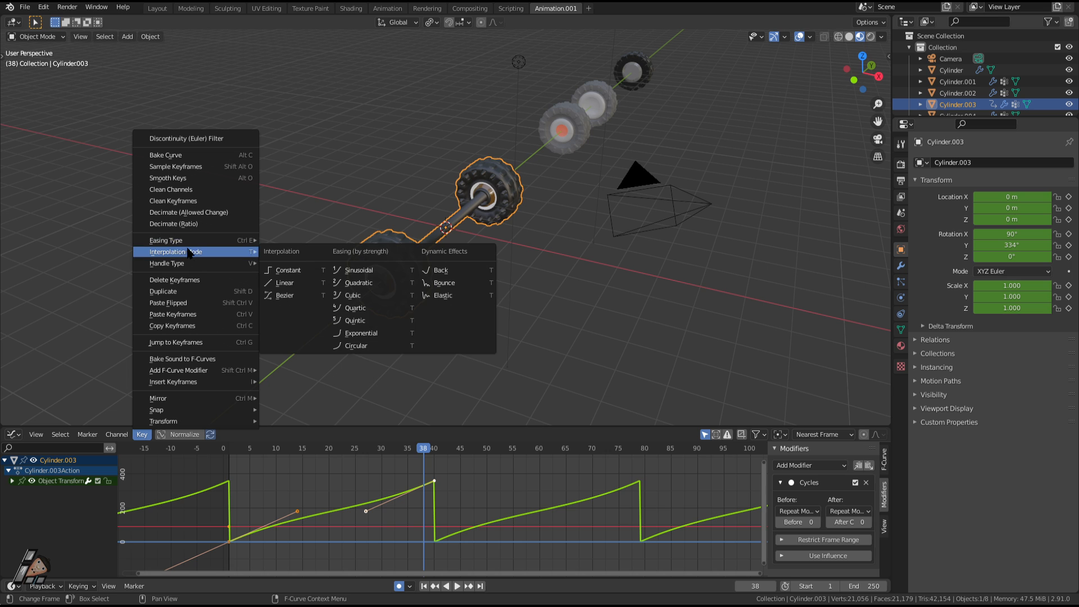
{"action": "left_click", "coordinate": [318, 276]}
Step: Play the animation with the Constant interpolation, stop it and examine the wheel pair and its curves
{"action": "key", "text": "space"}
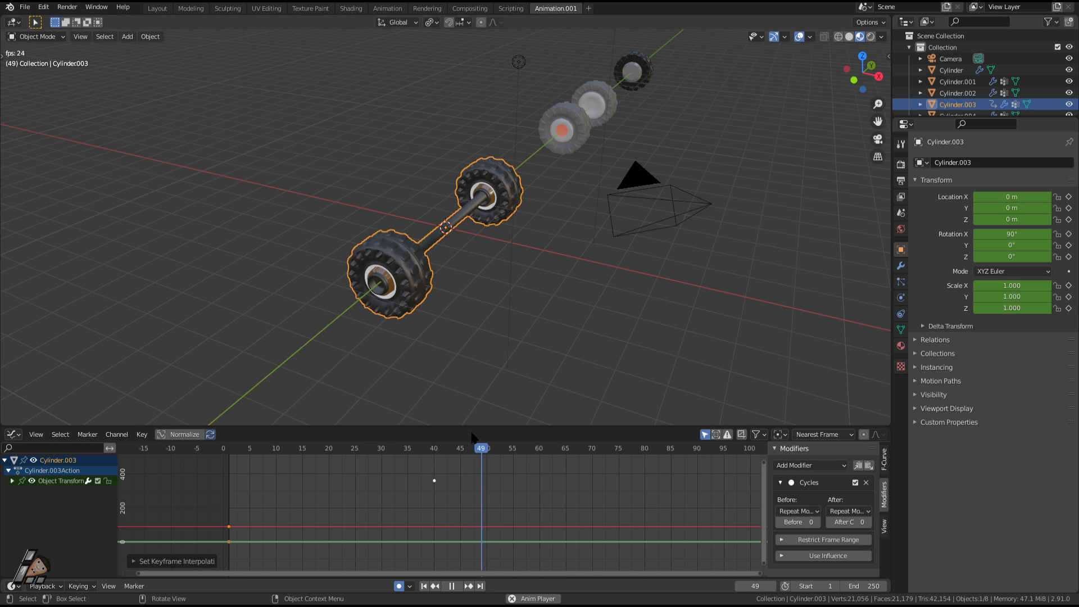
{"action": "key", "text": "space"}
{"action": "middle_click_drag", "start_coordinate": [474, 288], "coordinate": [556, 247]}
{"action": "scroll", "coordinate": [450, 524], "scroll_direction": "down", "scroll_amount": 1}
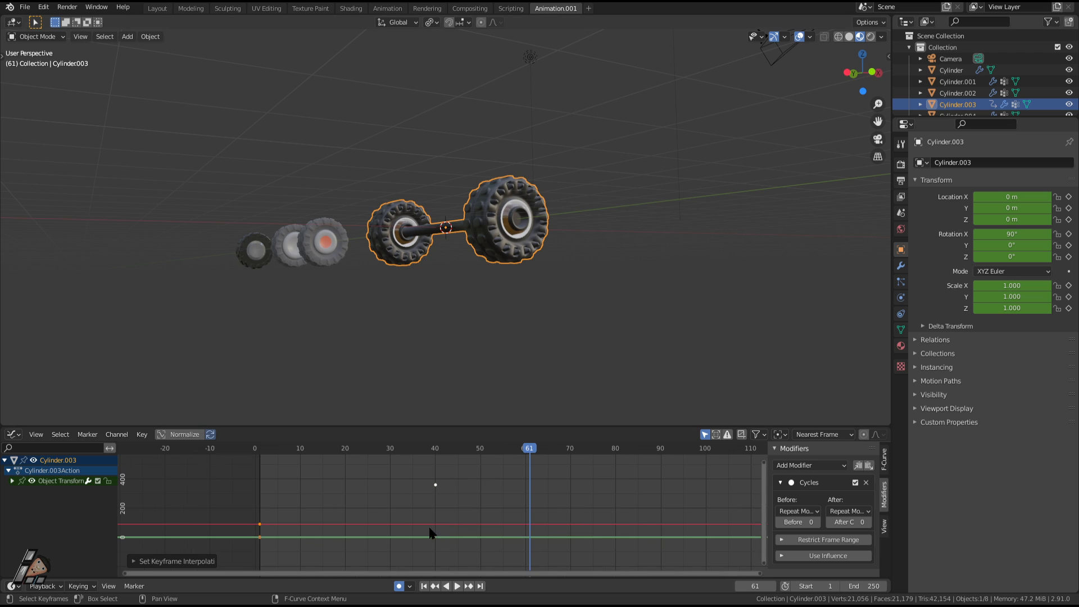
{"action": "scroll", "coordinate": [429, 529], "scroll_direction": "down", "scroll_amount": 1}
{"action": "scroll", "coordinate": [485, 339], "scroll_direction": "up", "scroll_amount": 1}
Step: Select the Y rotation keyframe at frame 40, return to the first frame and replay the animation
{"action": "left_click", "coordinate": [442, 493]}
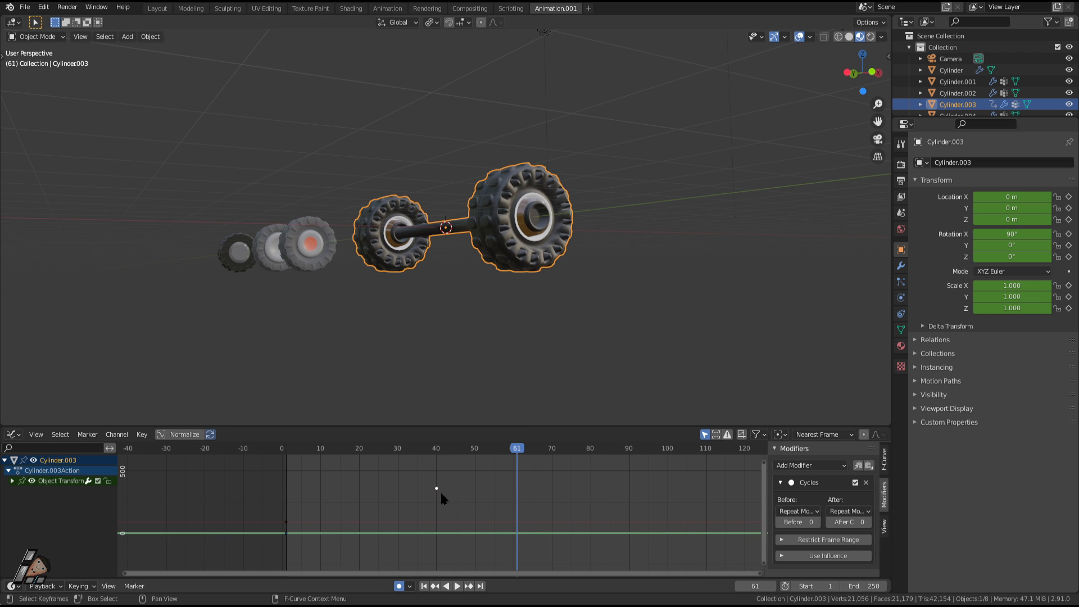
{"action": "left_click", "coordinate": [440, 492]}
{"action": "left_click", "coordinate": [437, 488]}
{"action": "middle_click_drag", "start_coordinate": [551, 341], "coordinate": [550, 367]}
{"action": "left_click_drag", "start_coordinate": [430, 452], "coordinate": [410, 460]}
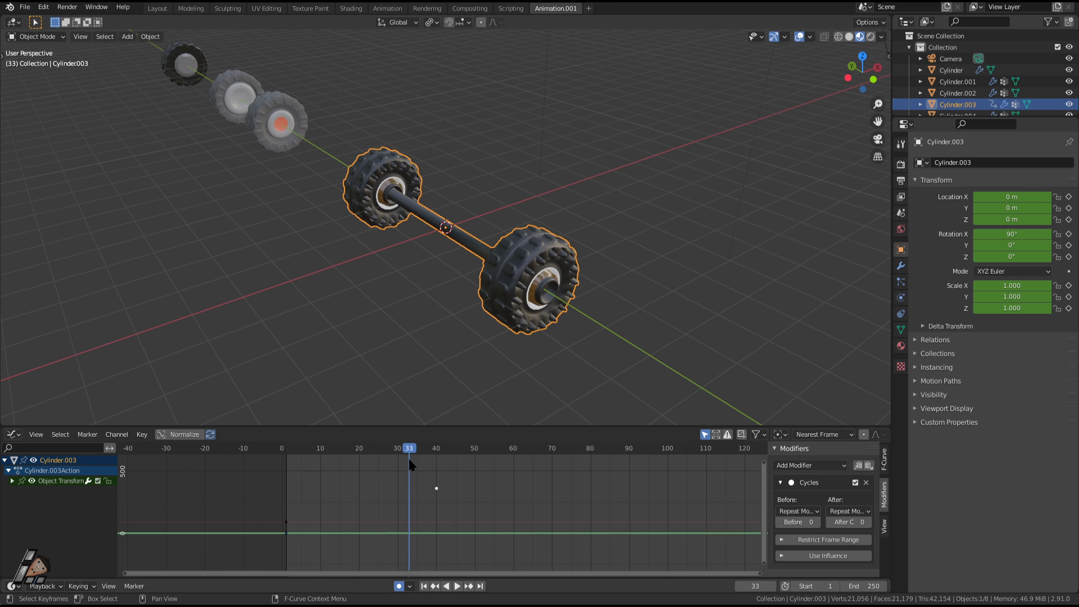
{"action": "key", "text": "shift+Left"}
{"action": "key", "text": "space"}
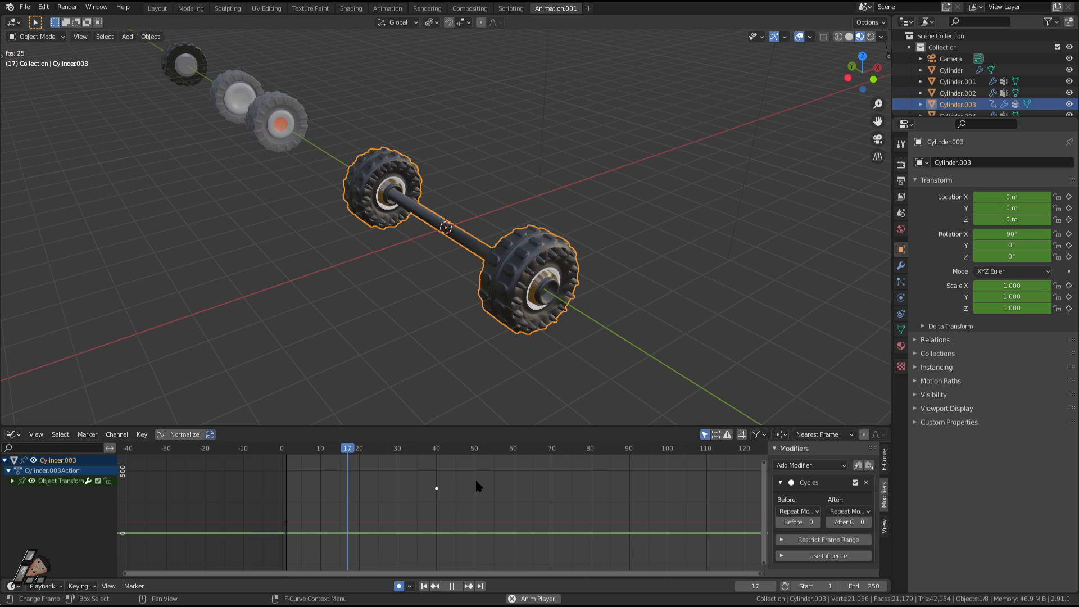
Step: Stop the playback and undo the Constant interpolation applied to the wheel pair's keyframes
{"action": "key", "text": "space"}
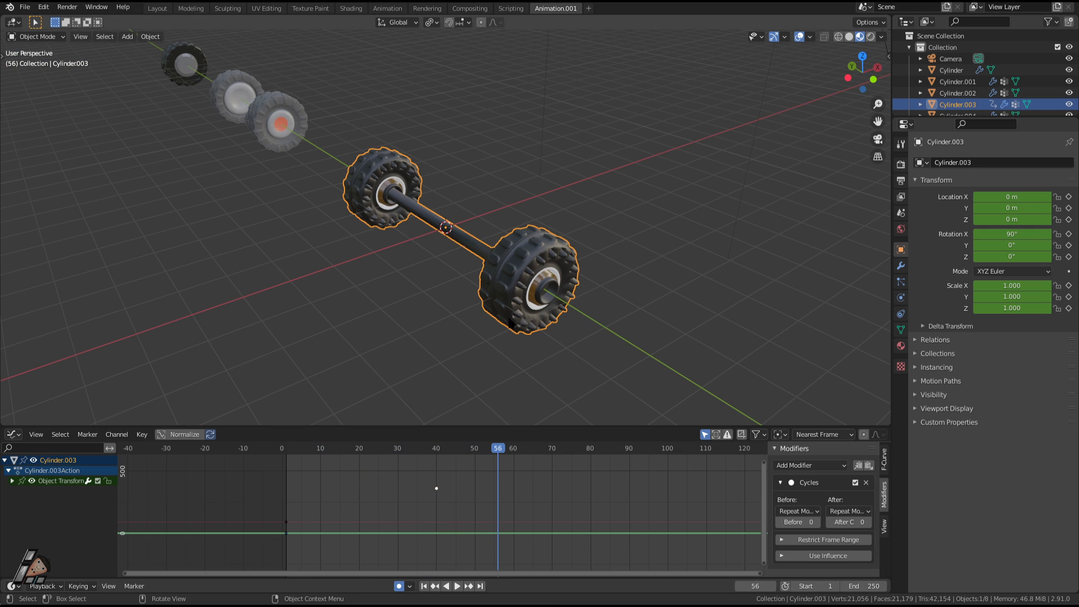
{"action": "key", "text": "ctrl+z"}
{"action": "key", "text": "ctrl+z"}
{"action": "key", "text": "ctrl+z"}
{"action": "key", "text": "ctrl+z"}
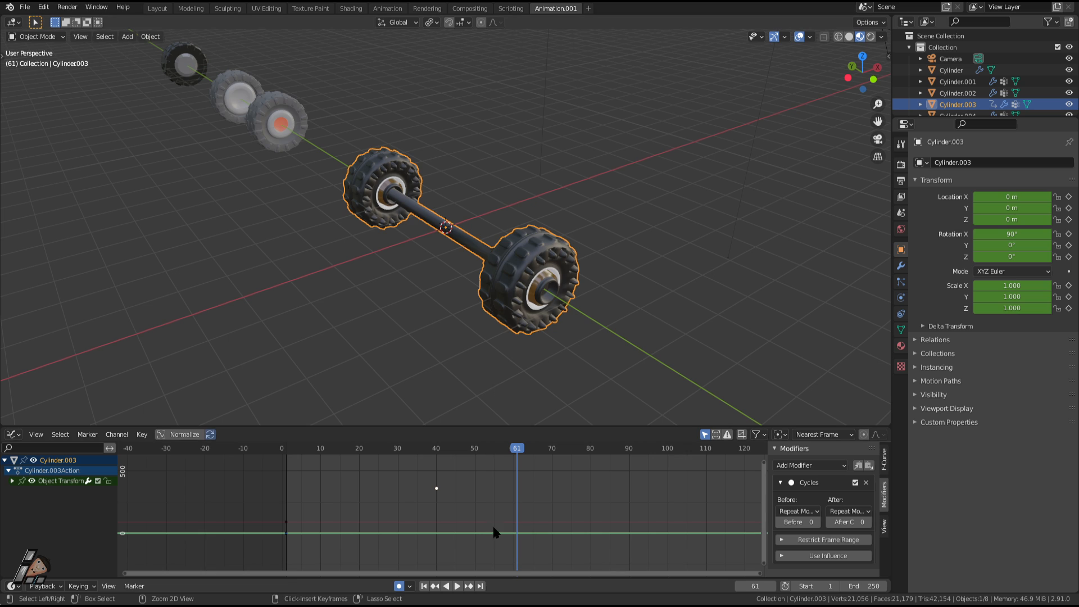
Step: Set the Y rotation keyframe at frame 40 to Linear interpolation and briefly play the animation
{"action": "left_click", "coordinate": [443, 487]}
{"action": "left_click", "coordinate": [436, 488]}
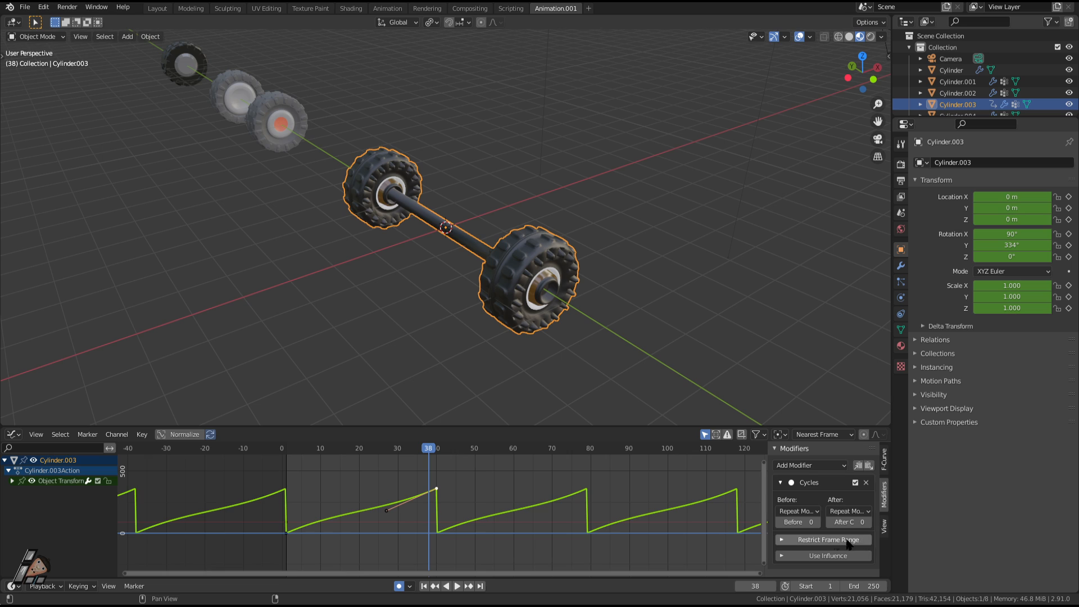
{"action": "left_click", "coordinate": [885, 472]}
{"action": "left_click", "coordinate": [886, 488]}
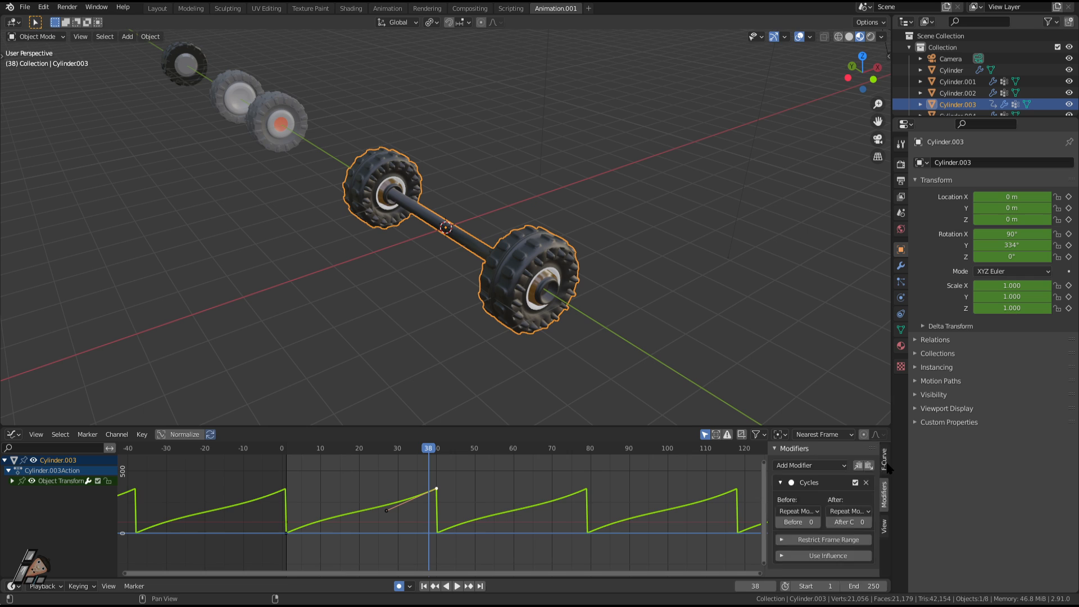
{"action": "left_click", "coordinate": [886, 466]}
{"action": "left_click", "coordinate": [857, 556]}
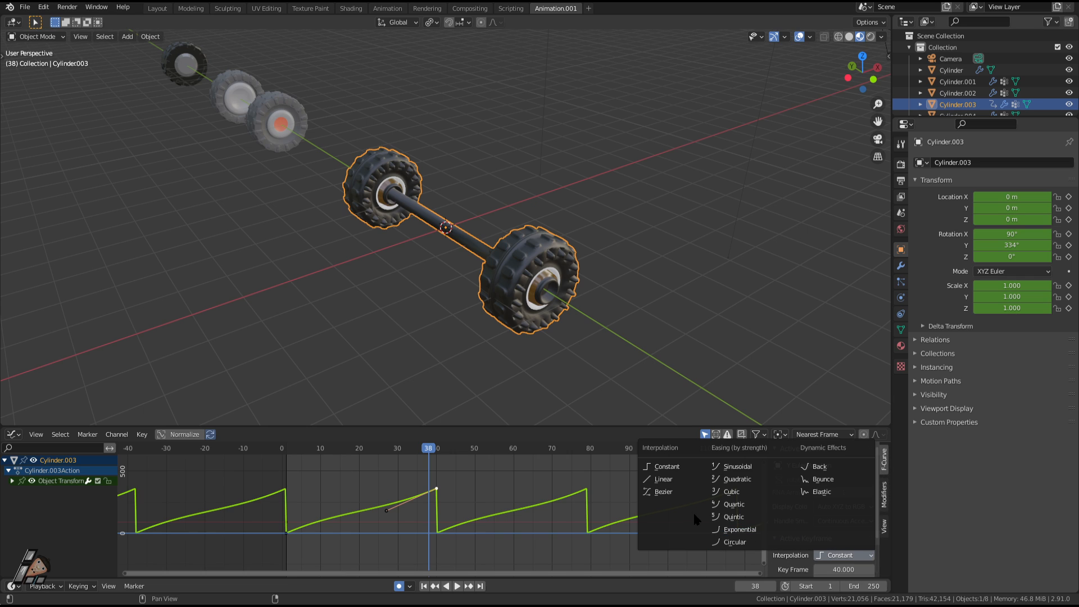
{"action": "left_click", "coordinate": [665, 479]}
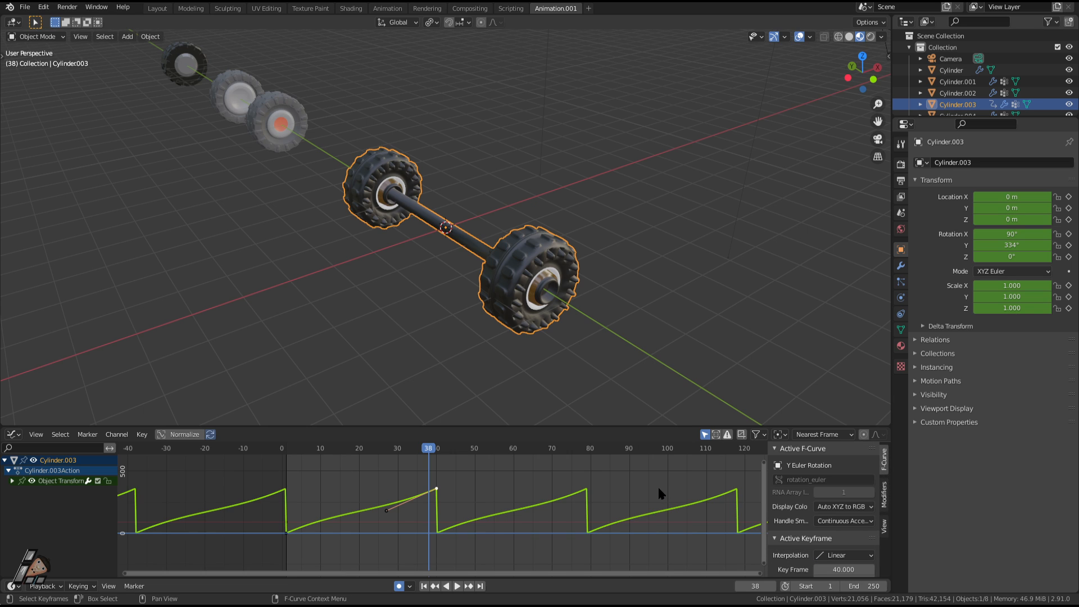
{"action": "key", "text": "space"}
{"action": "key", "text": "space"}
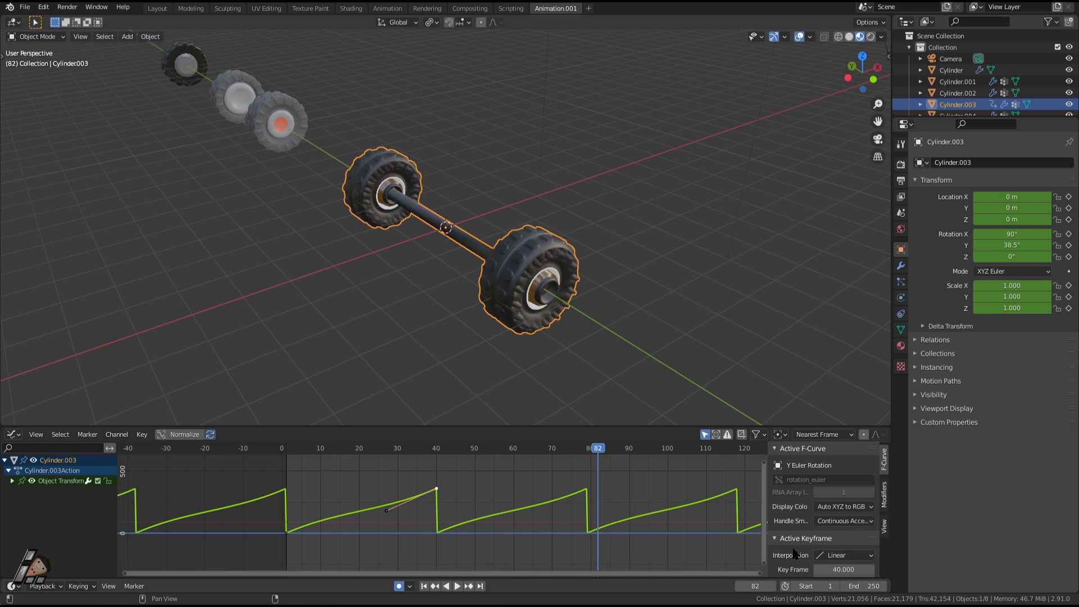
Step: Try Bezier and Constant interpolation on the frame 40 keyframe and return it to Linear
{"action": "left_click", "coordinate": [836, 556]}
{"action": "left_click", "coordinate": [654, 491]}
{"action": "left_click", "coordinate": [842, 556]}
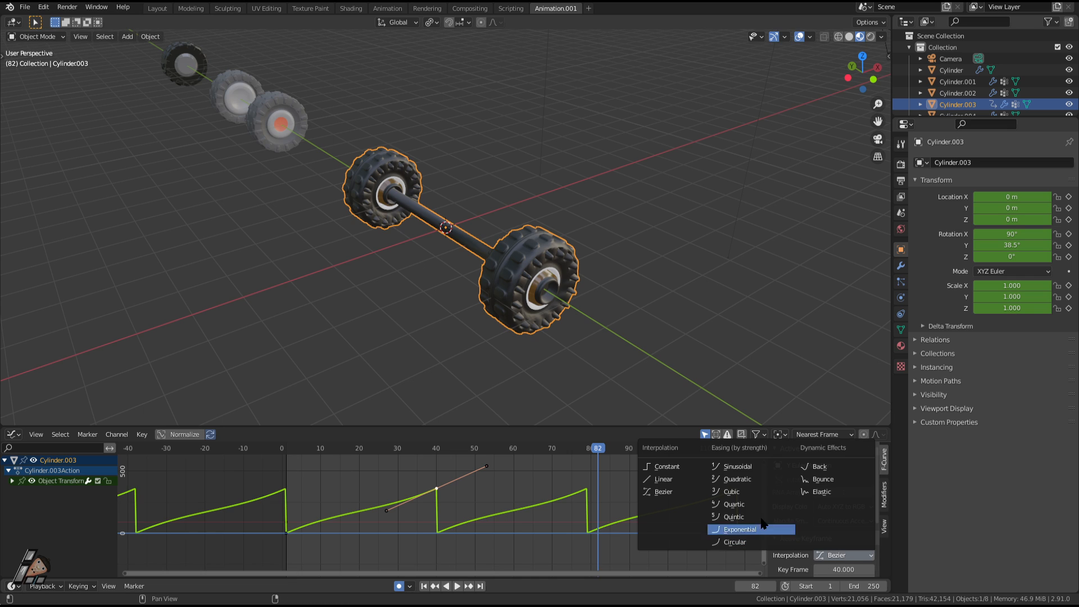
{"action": "left_click", "coordinate": [646, 468]}
{"action": "left_click", "coordinate": [841, 555]}
{"action": "left_click", "coordinate": [670, 481]}
Step: Play the animation, watch the wheel pair from another angle, stop the playback and reselect the pair
{"action": "scroll", "coordinate": [529, 470], "scroll_direction": "down", "scroll_amount": 2}
{"action": "key", "text": "space"}
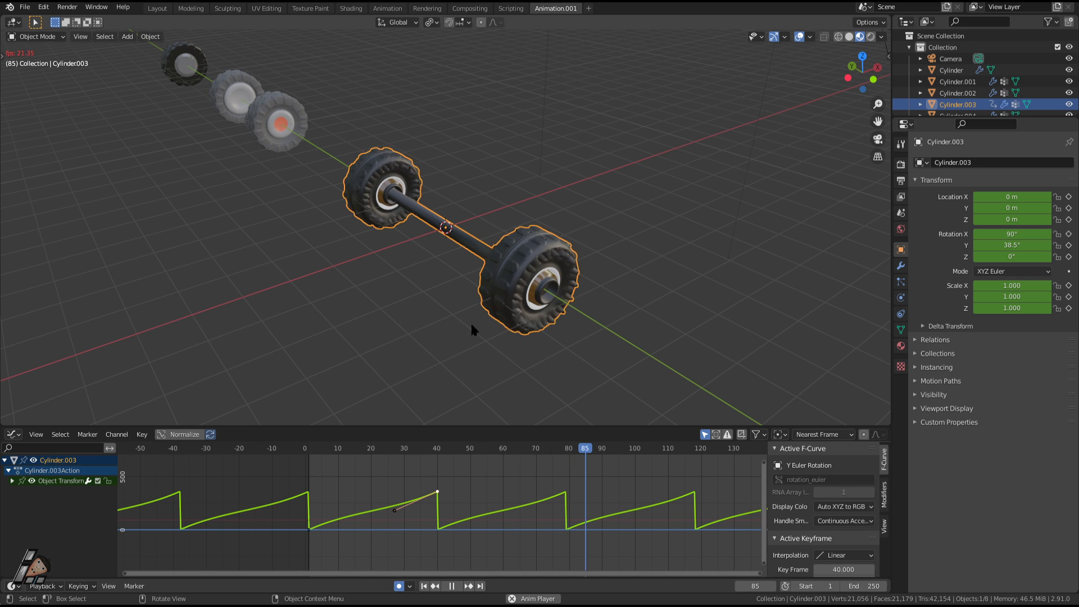
{"action": "middle_click_drag", "start_coordinate": [470, 322], "coordinate": [554, 335]}
{"action": "middle_click_drag", "start_coordinate": [395, 288], "coordinate": [512, 286]}
{"action": "scroll", "coordinate": [514, 307], "scroll_direction": "down", "scroll_amount": 3}
{"action": "left_click", "coordinate": [544, 283]}
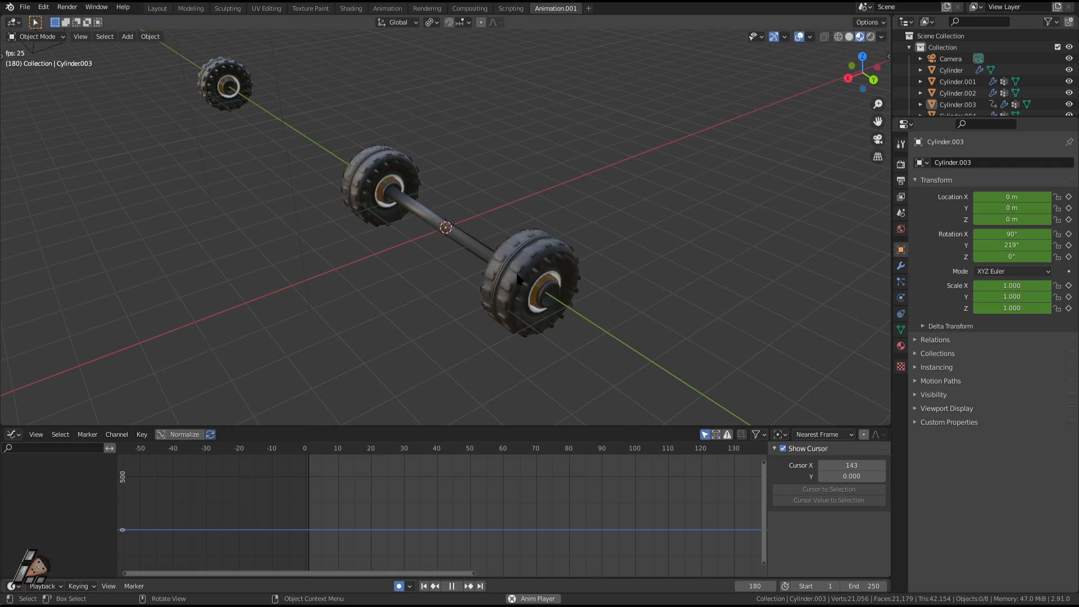
{"action": "key", "text": "space"}
{"action": "left_click", "coordinate": [517, 279]}
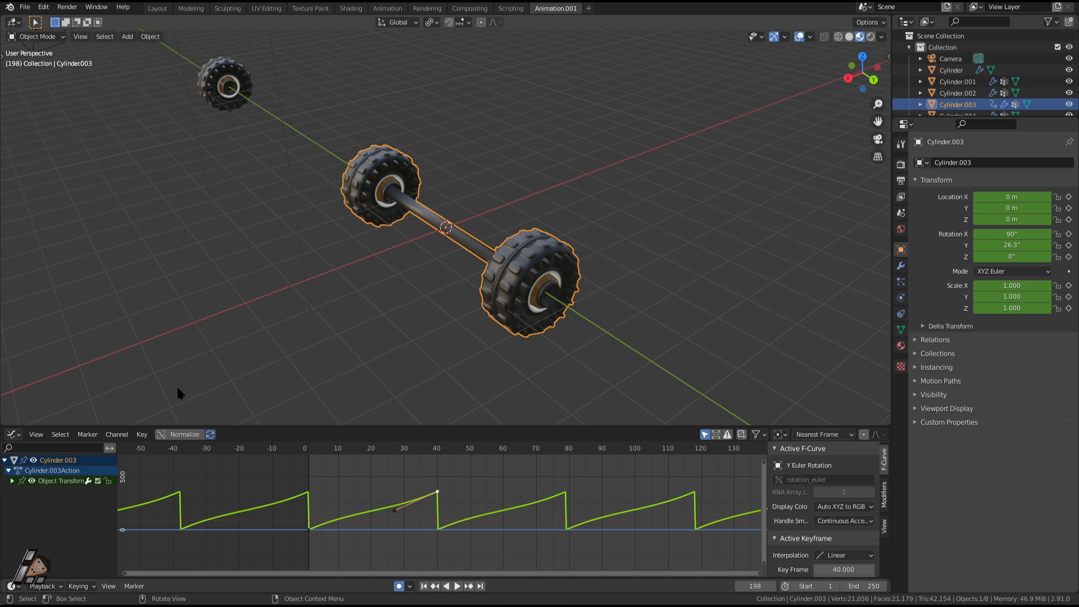
Step: Toggle curve normalization on and off and set the selected frame 40 keyframe's interpolation mode to Constant
{"action": "left_click", "coordinate": [179, 435]}
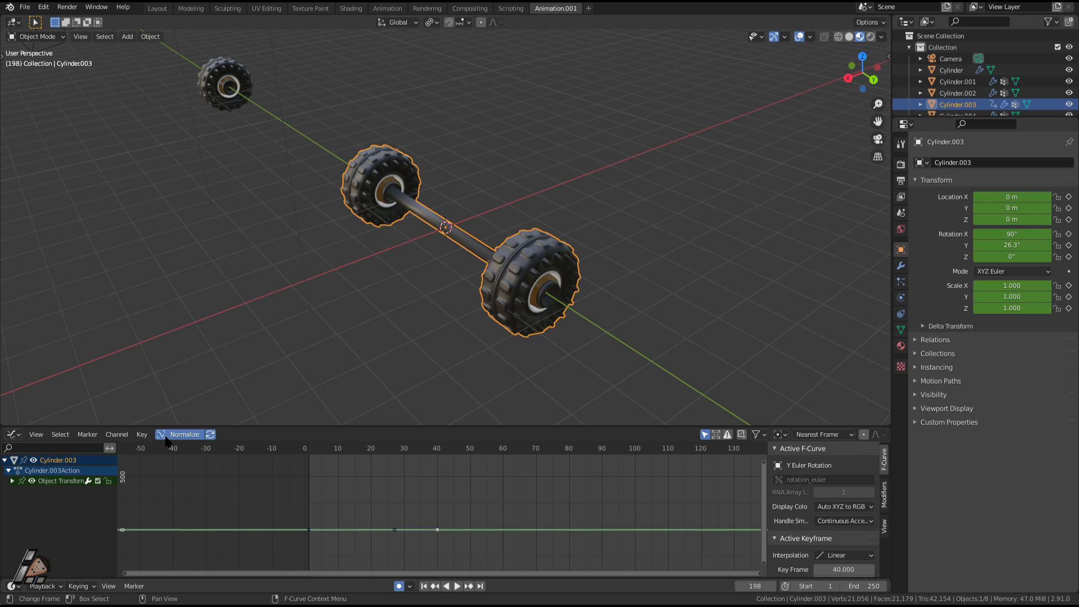
{"action": "left_click", "coordinate": [165, 437]}
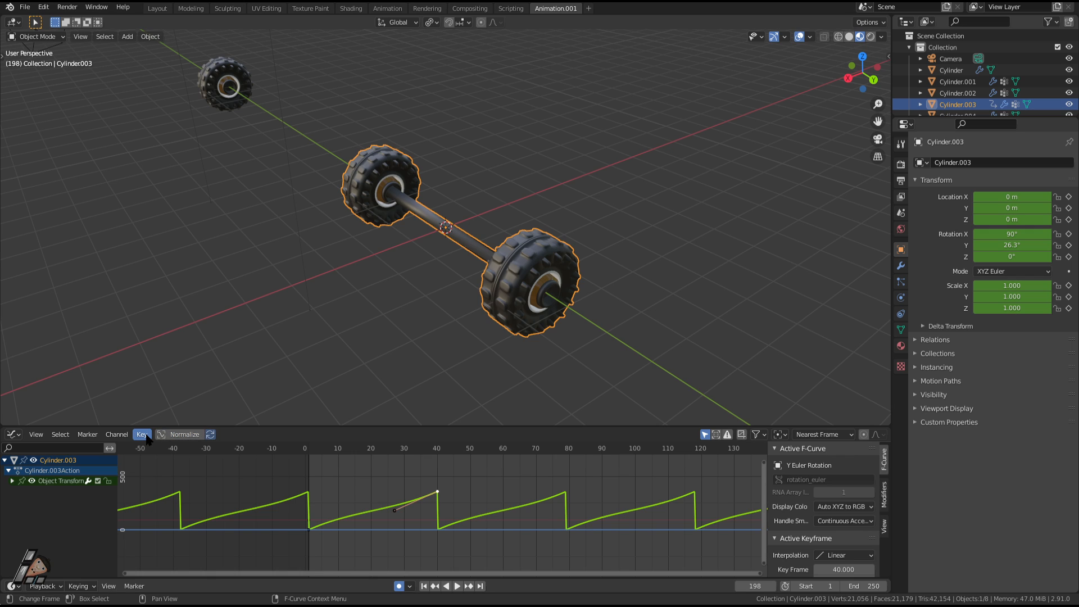
{"action": "left_click", "coordinate": [148, 436]}
{"action": "mouse_move", "coordinate": [176, 253]}
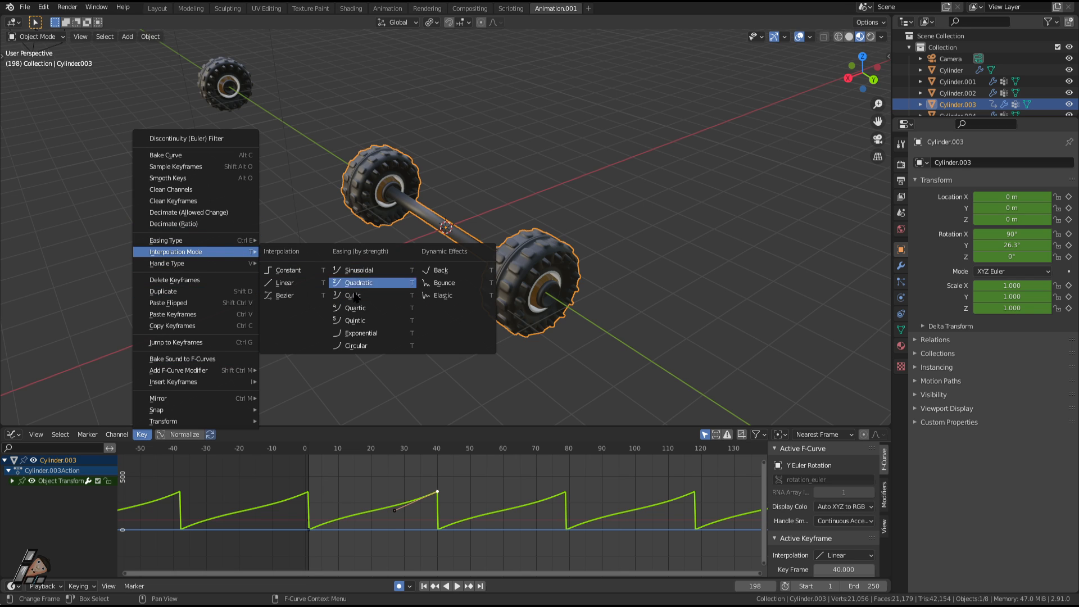
{"action": "left_click", "coordinate": [283, 271]}
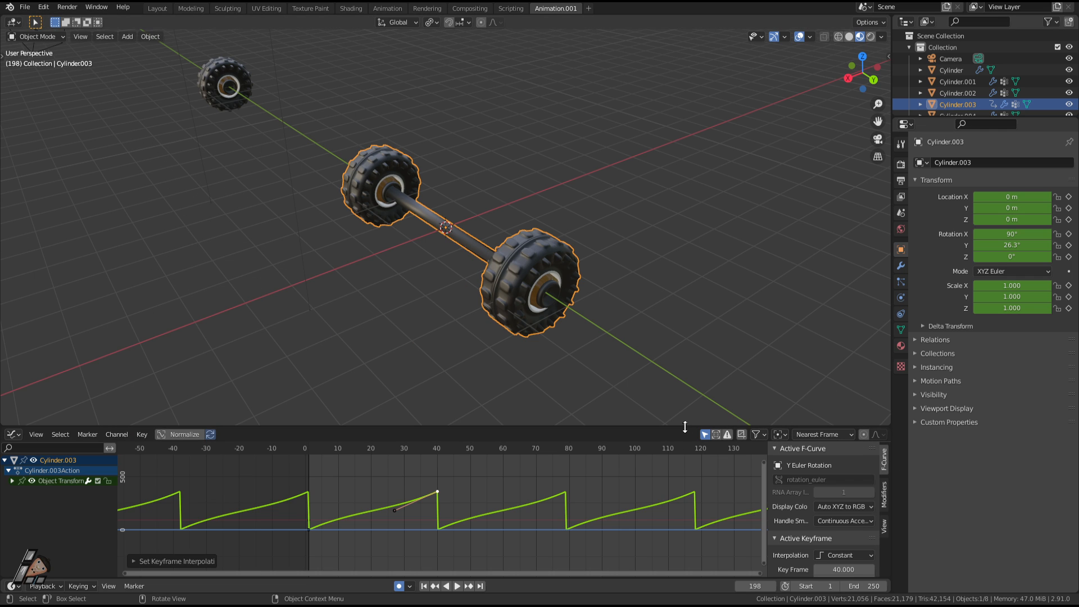
Step: Enlarge the Graph Editor and toggle the Cycles modifier's influence option on and off
{"action": "left_click_drag", "start_coordinate": [689, 427], "coordinate": [692, 291]}
{"action": "left_click", "coordinate": [884, 362]}
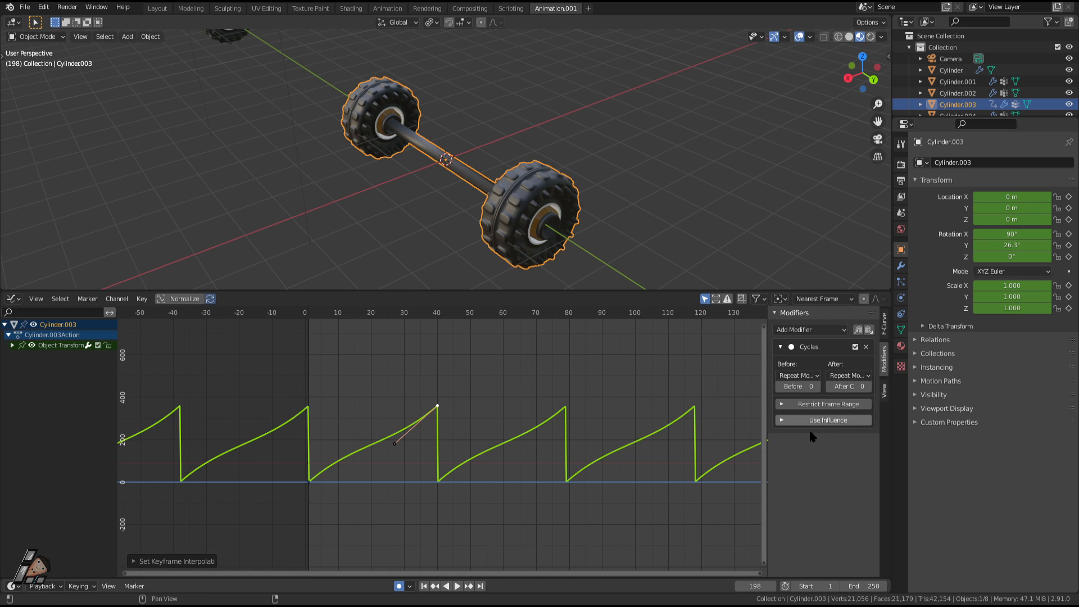
{"action": "mouse_move", "coordinate": [795, 387]}
{"action": "left_mouse_down"}
{"action": "mouse_move", "coordinate": [821, 387]}
{"action": "mouse_move", "coordinate": [796, 387]}
{"action": "left_mouse_up"}
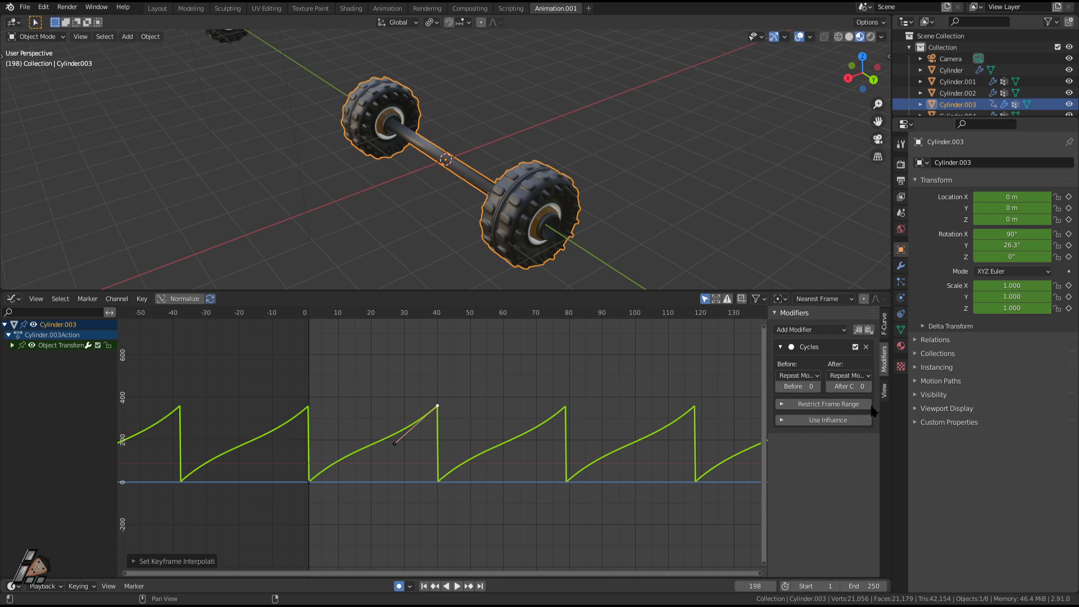
{"action": "left_click", "coordinate": [786, 421]}
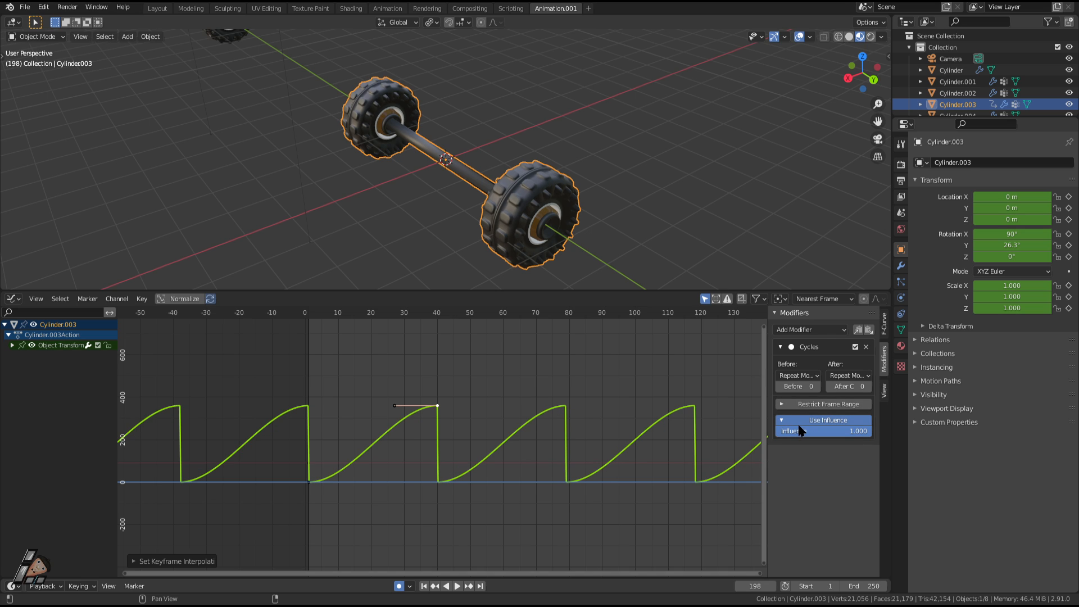
{"action": "left_click", "coordinate": [802, 421]}
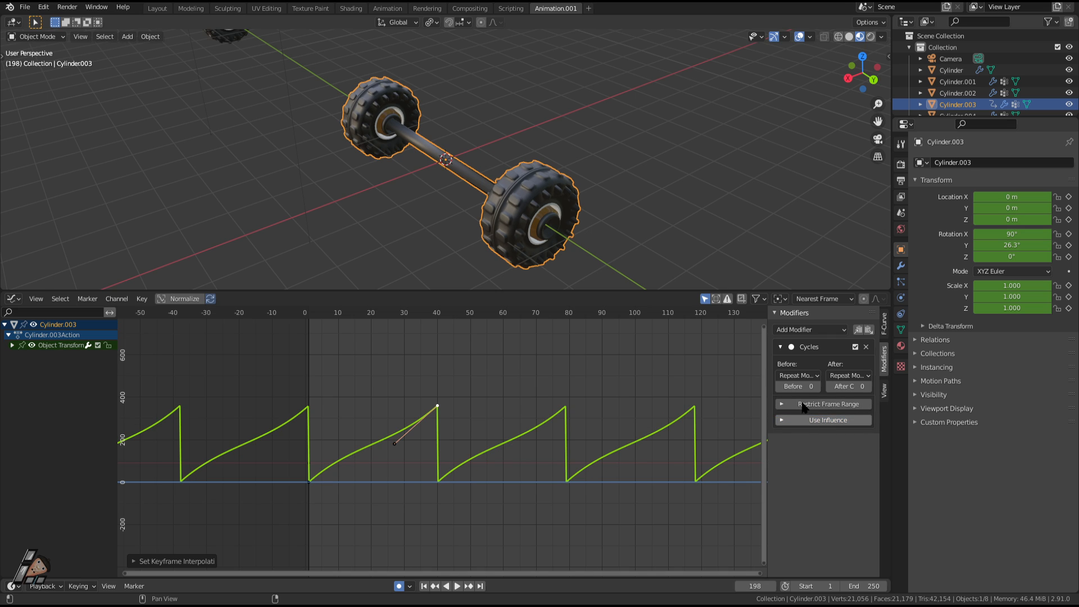
{"action": "left_click", "coordinate": [142, 299]}
{"action": "mouse_move", "coordinate": [167, 368]}
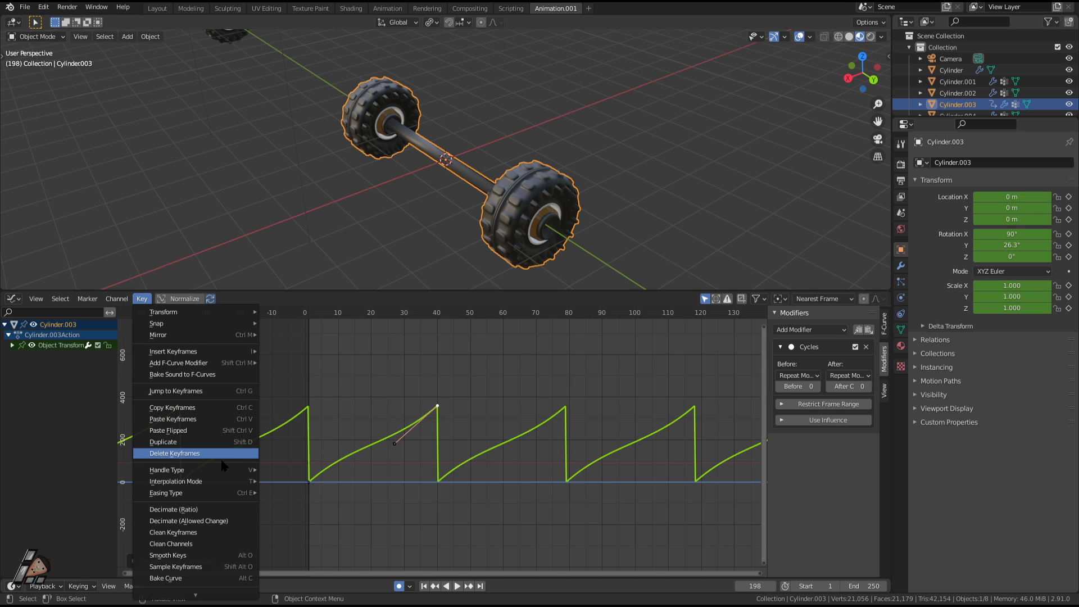
{"action": "mouse_move", "coordinate": [162, 483]}
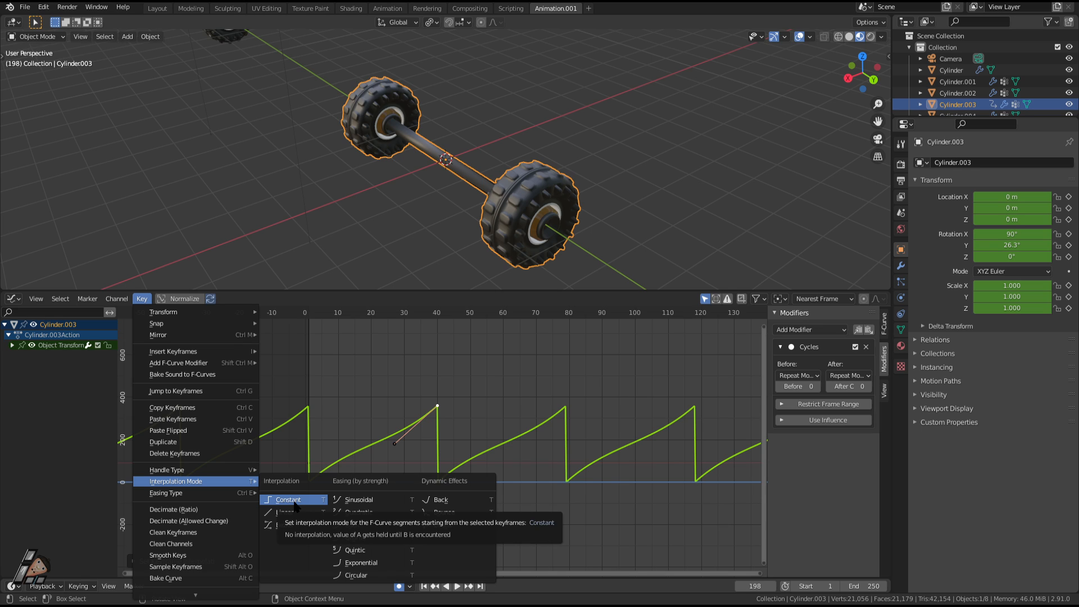
{"action": "left_click", "coordinate": [358, 576]}
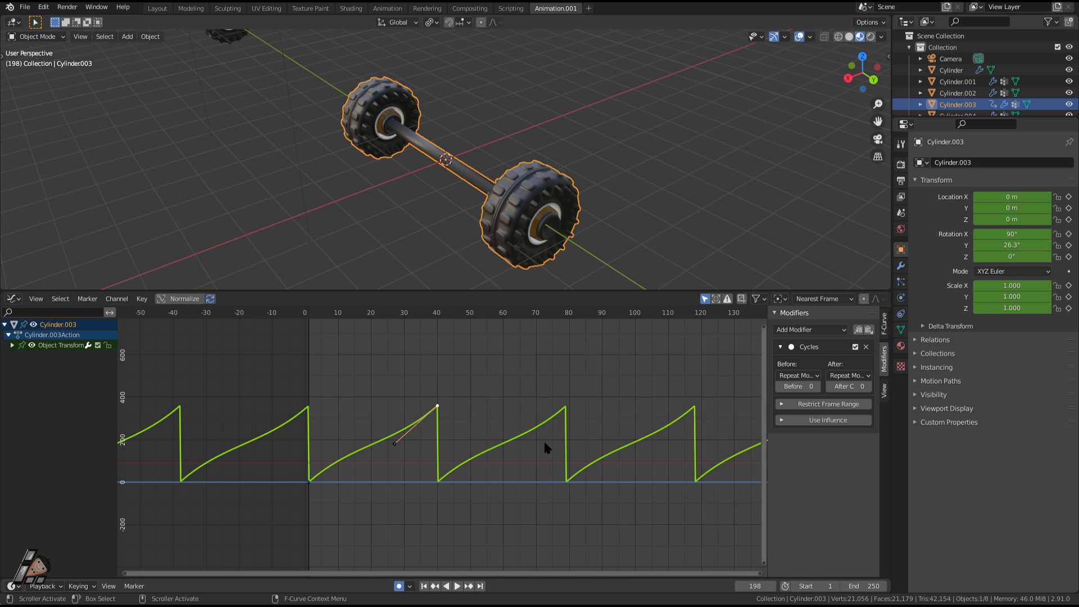
Step: Select all of the wheel pair's keyframes and set their interpolation mode to Linear
{"action": "scroll", "coordinate": [544, 448], "scroll_direction": "down", "scroll_amount": 1}
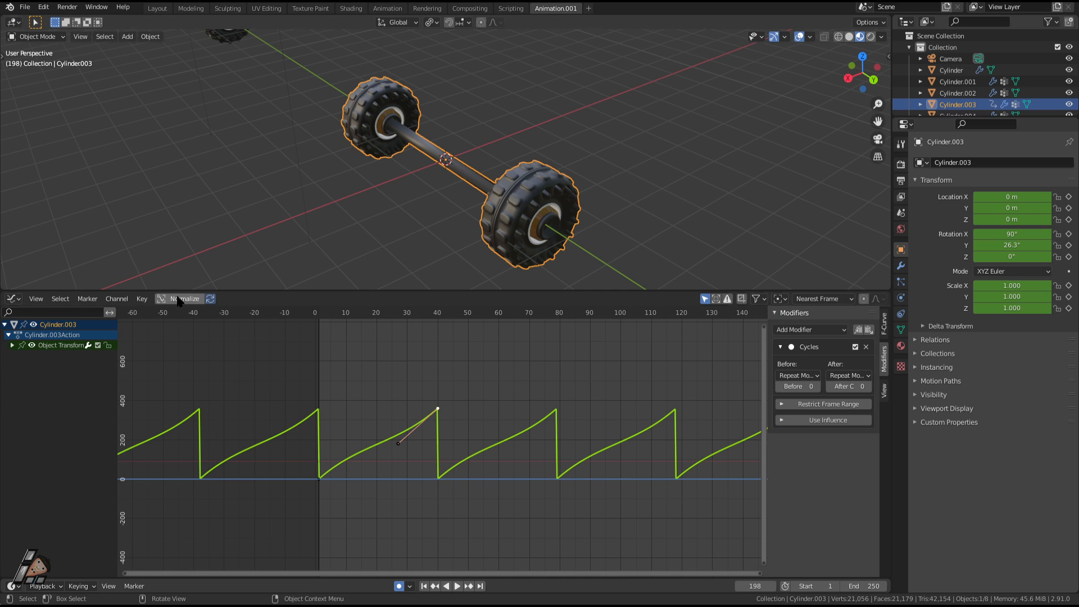
{"action": "left_click", "coordinate": [144, 299]}
{"action": "key", "text": "a"}
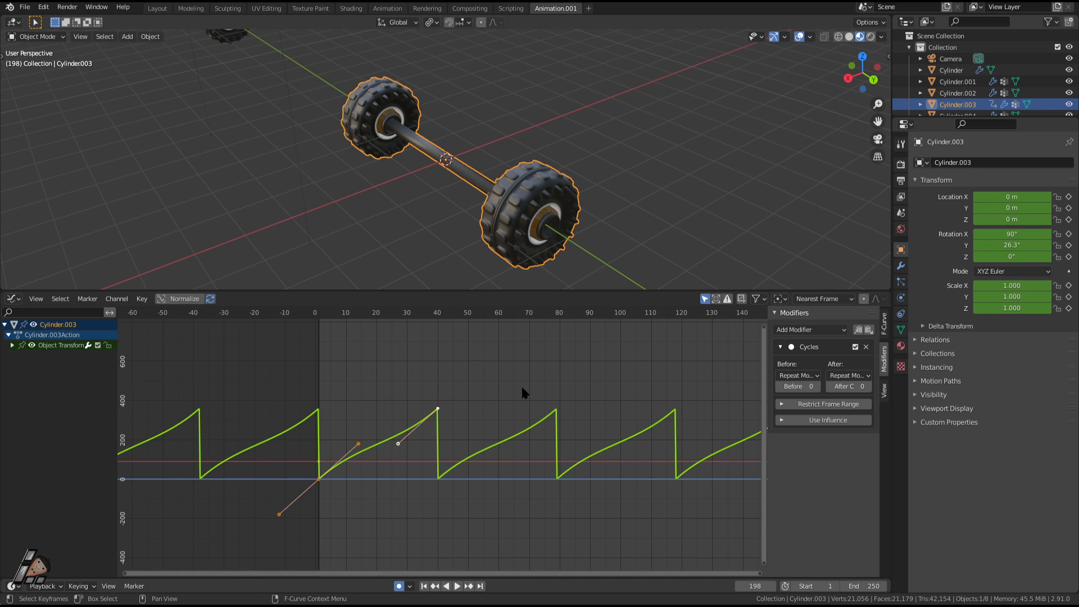
{"action": "left_click", "coordinate": [143, 299]}
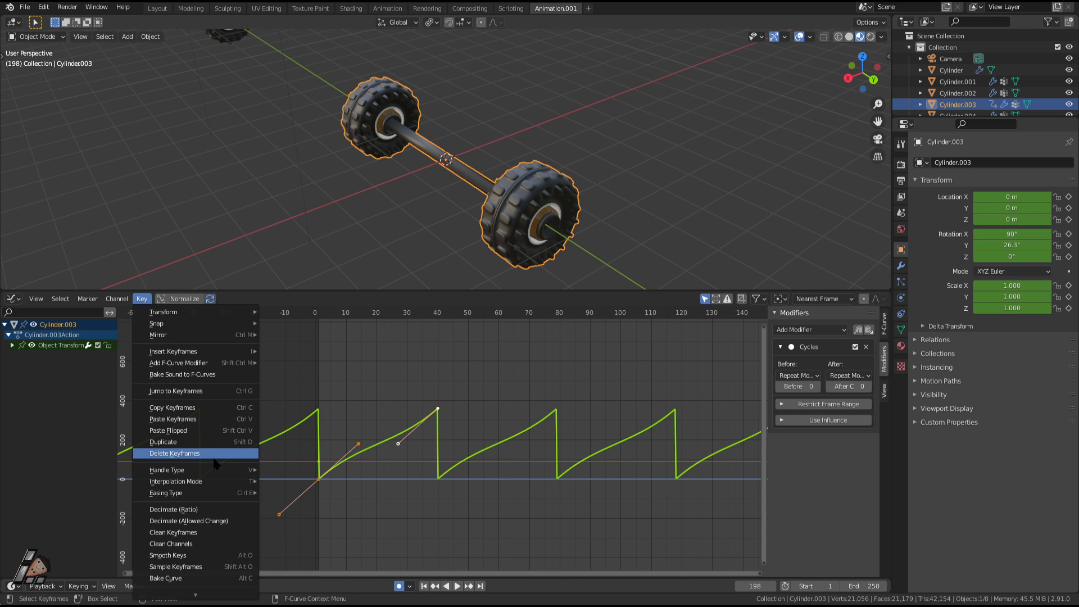
{"action": "mouse_move", "coordinate": [240, 489]}
{"action": "left_click", "coordinate": [294, 512]}
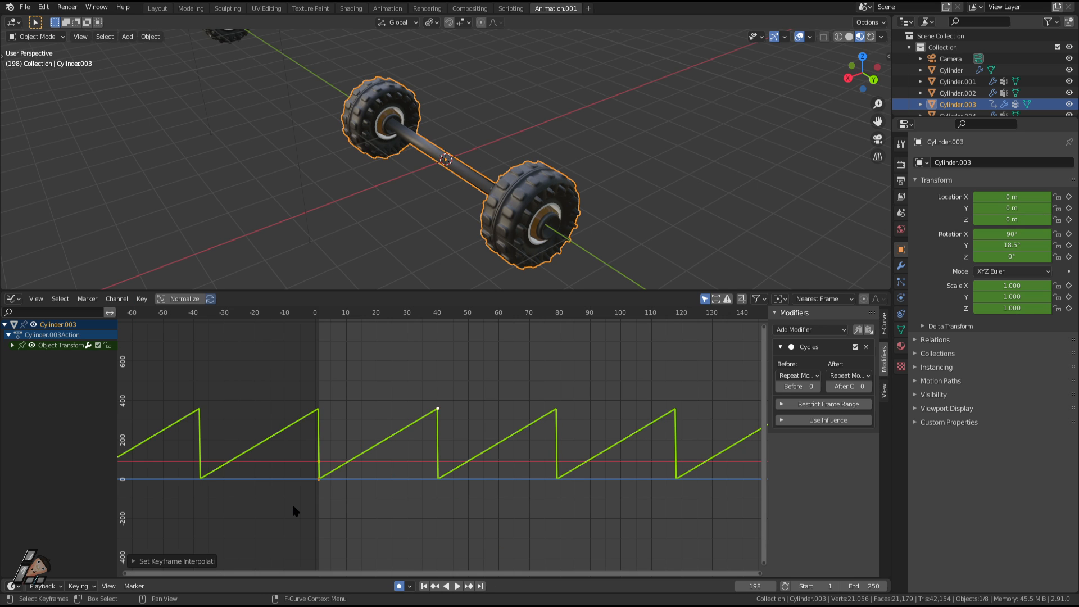
{"action": "left_click", "coordinate": [142, 299]}
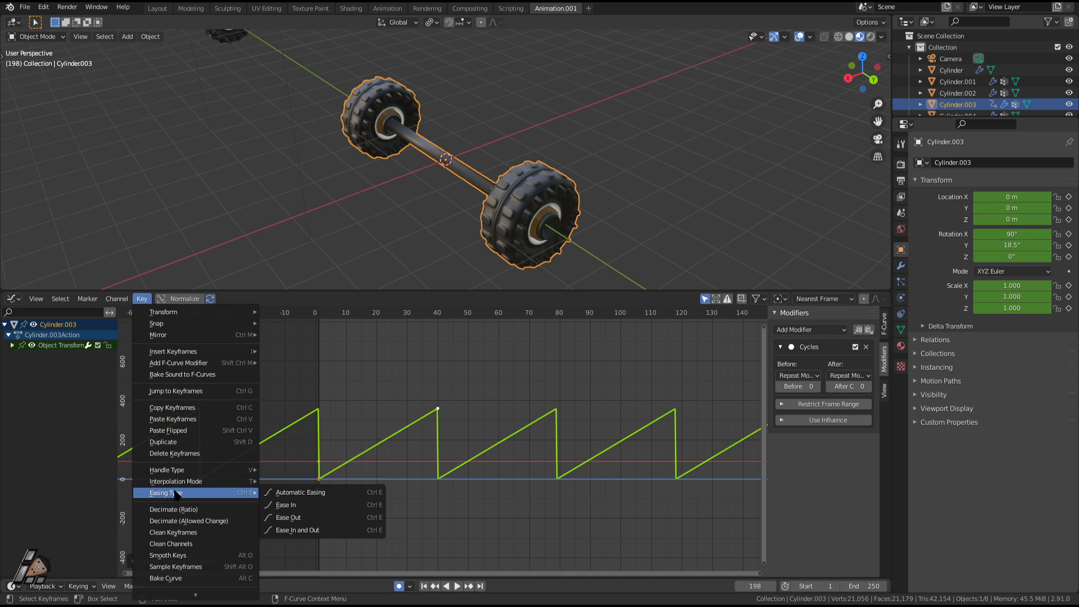
{"action": "mouse_move", "coordinate": [179, 367]}
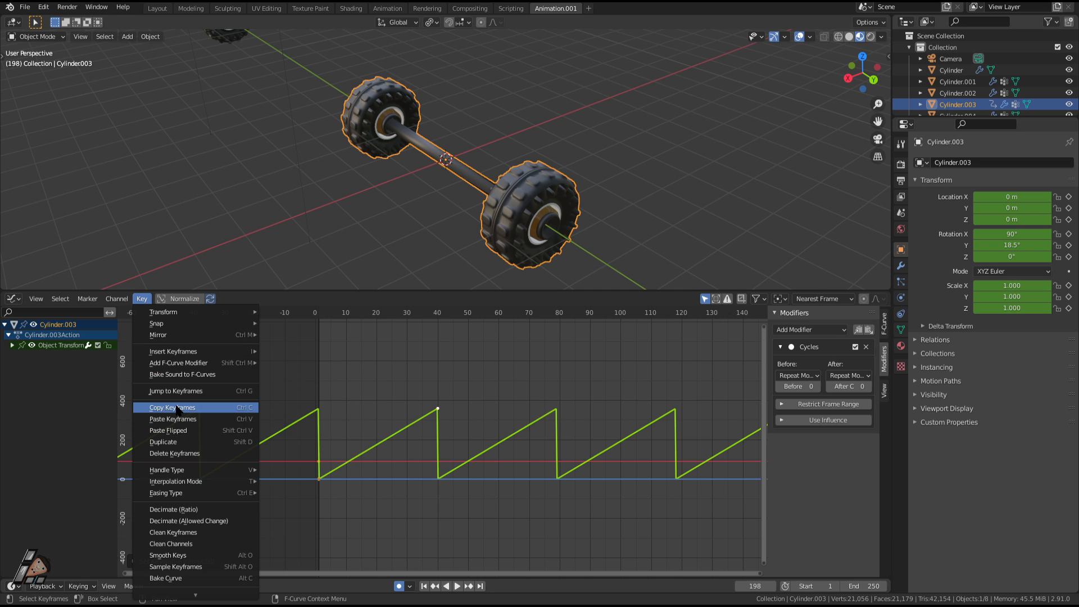
{"action": "mouse_move", "coordinate": [185, 483]}
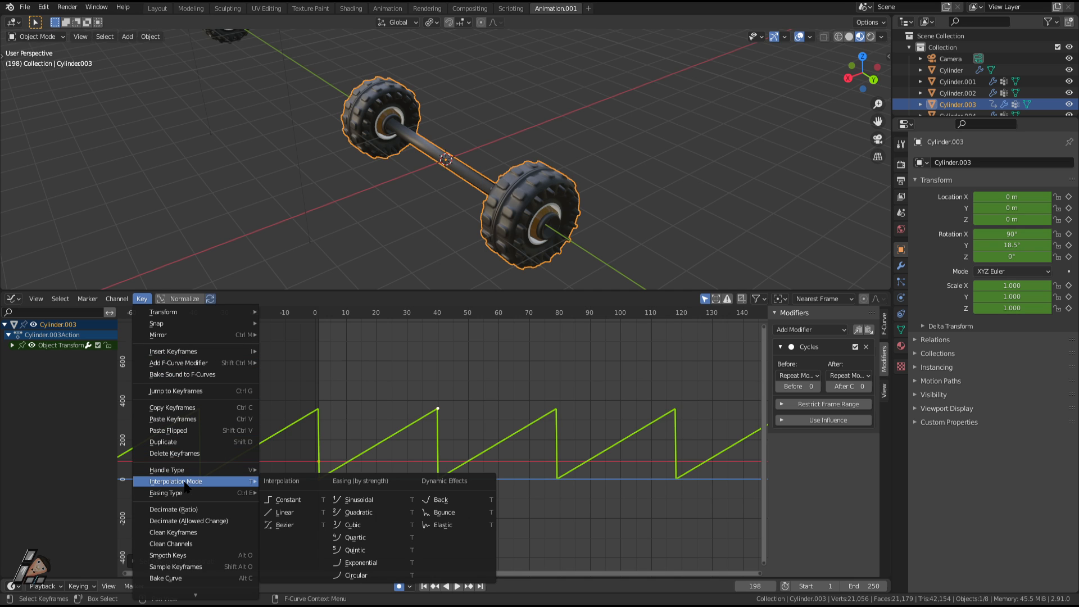
{"action": "left_click", "coordinate": [284, 510]}
Step: Set all selected keyframes to Bezier interpolation and play the animation, deselecting and reselecting the wheel pair
{"action": "left_click", "coordinate": [143, 300]}
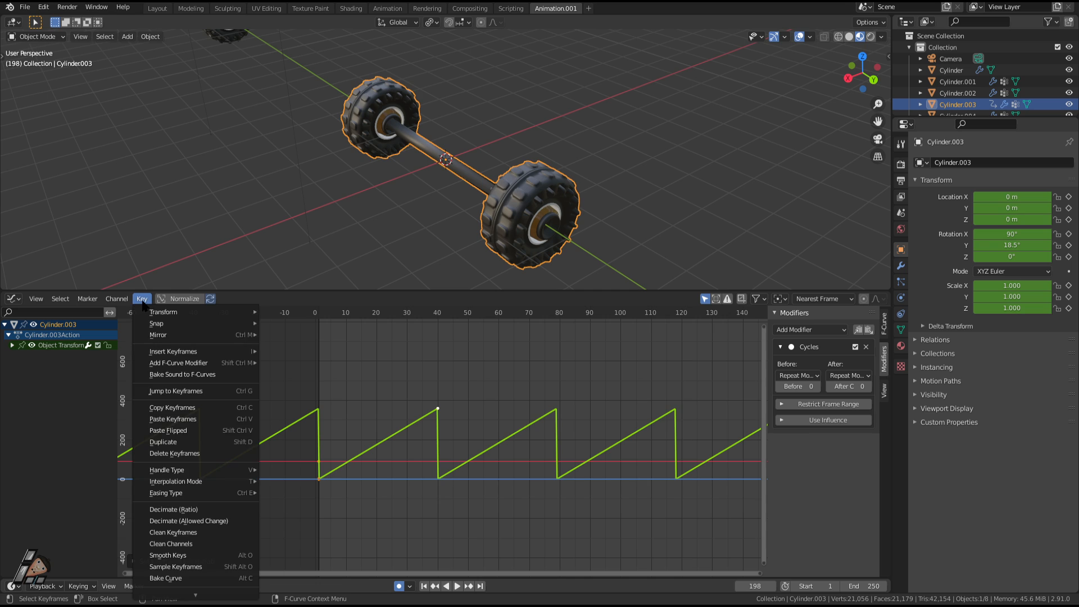
{"action": "mouse_move", "coordinate": [178, 495]}
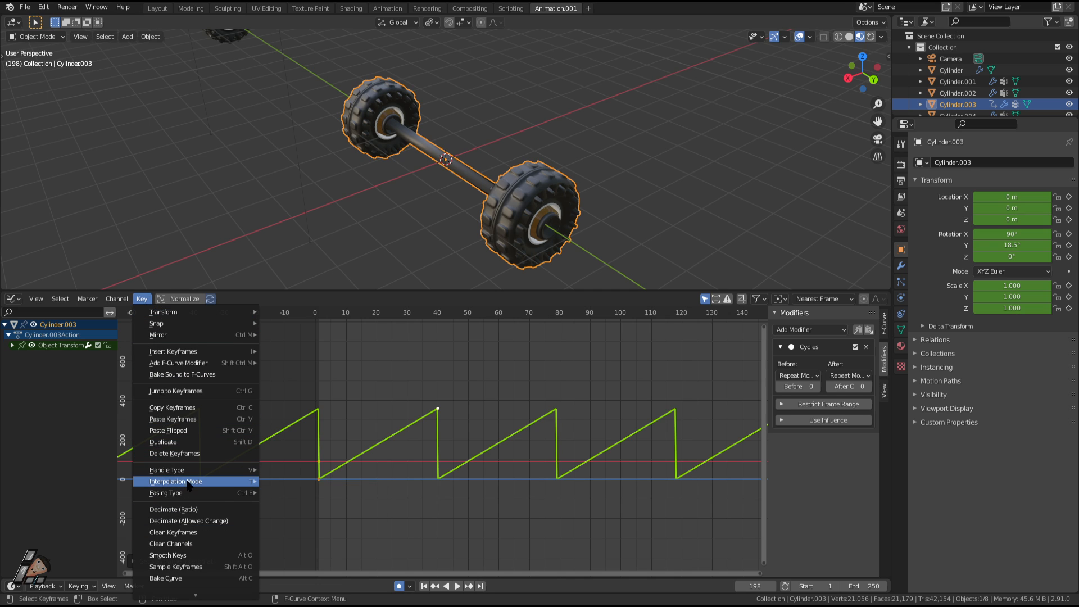
{"action": "left_click", "coordinate": [284, 525]}
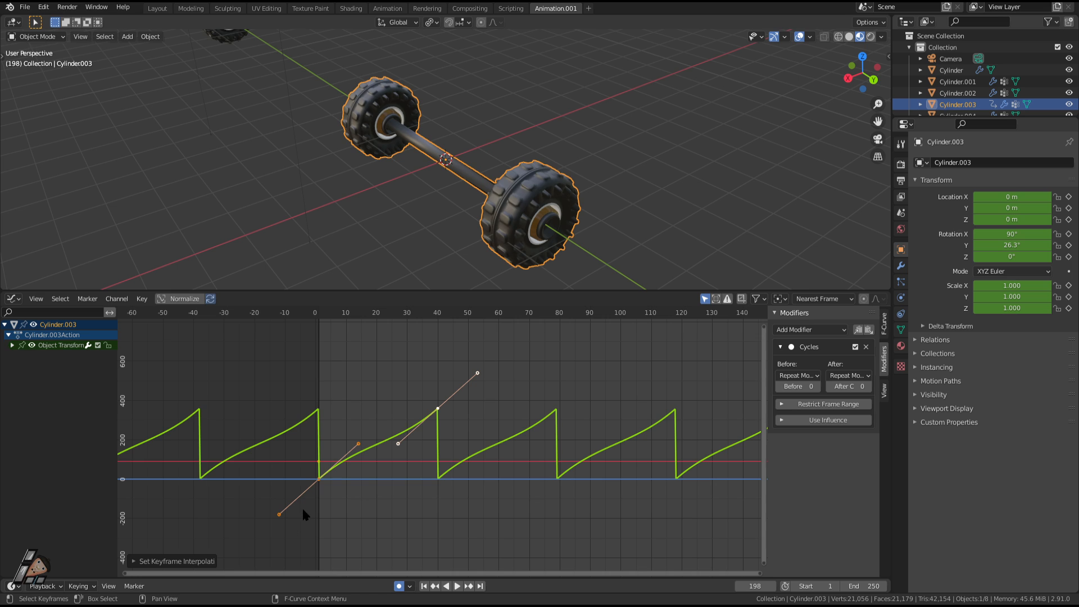
{"action": "key", "text": "space"}
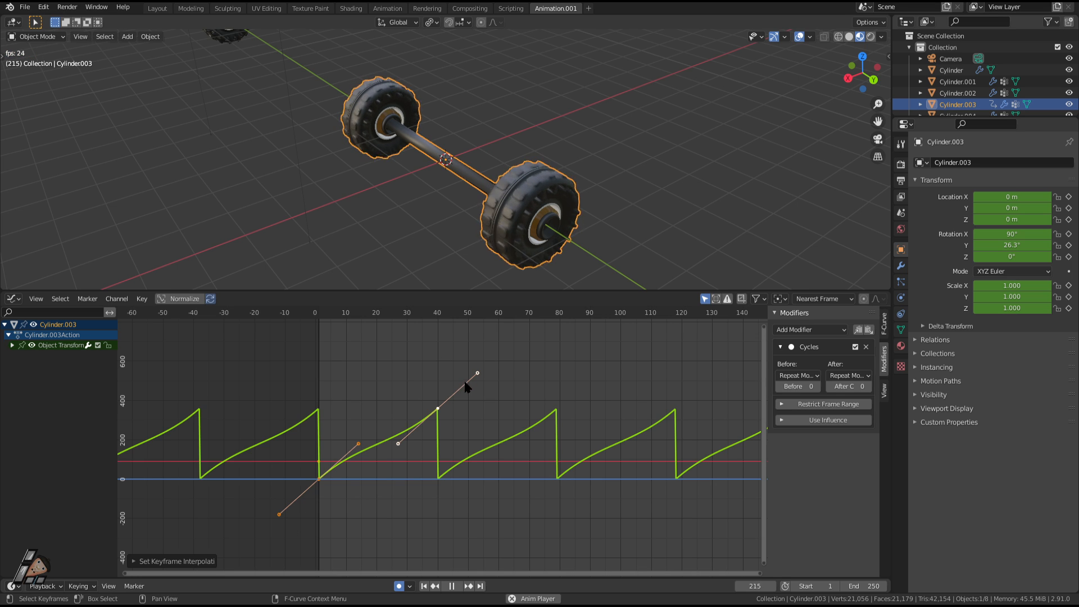
{"action": "left_click", "coordinate": [600, 257]}
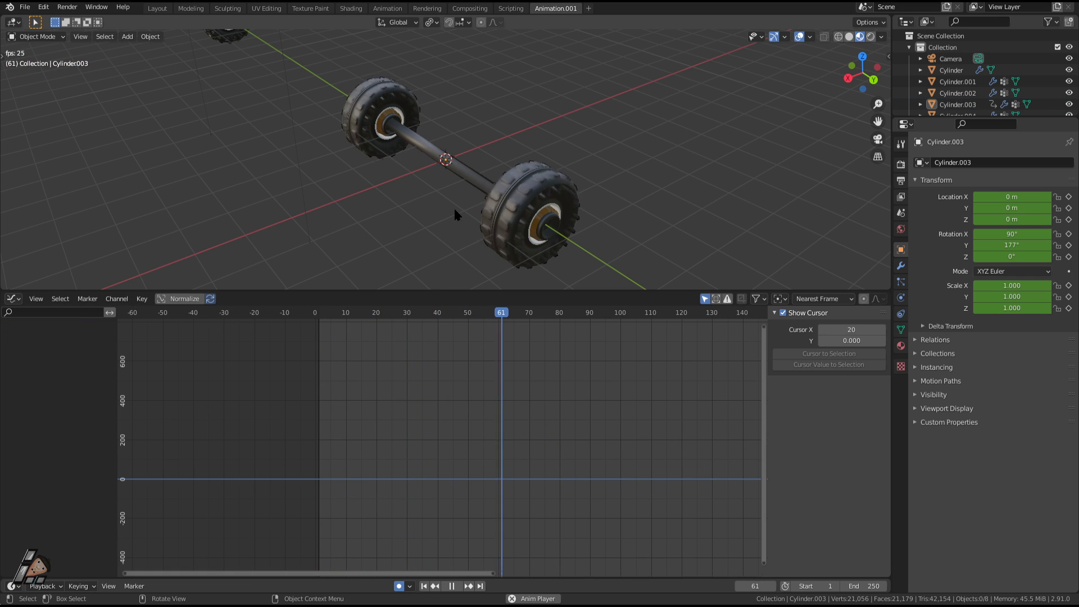
{"action": "left_click", "coordinate": [511, 209]}
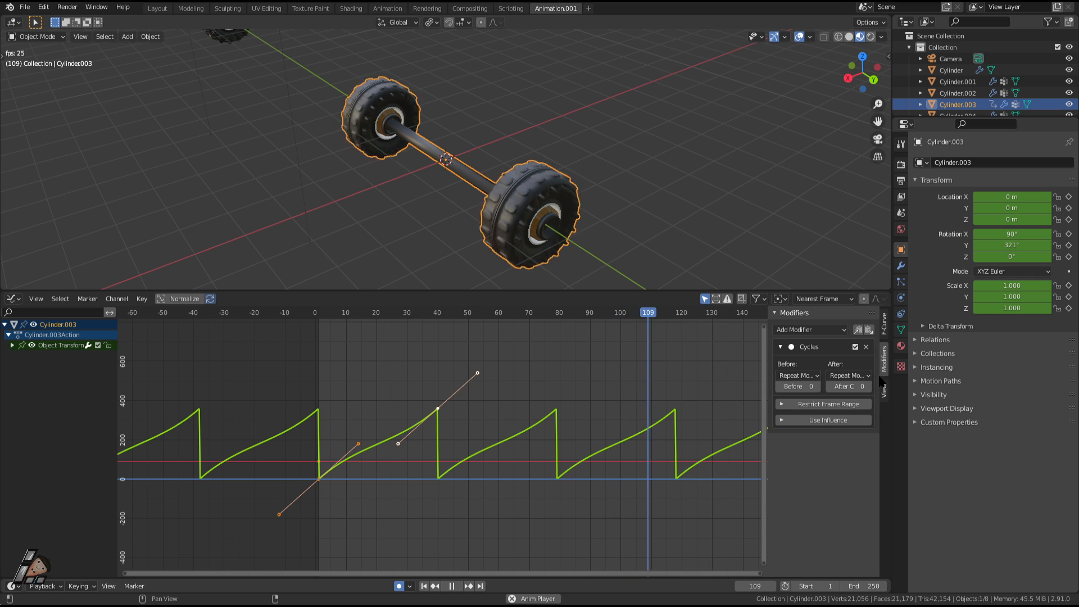
{"action": "left_click", "coordinate": [885, 331]}
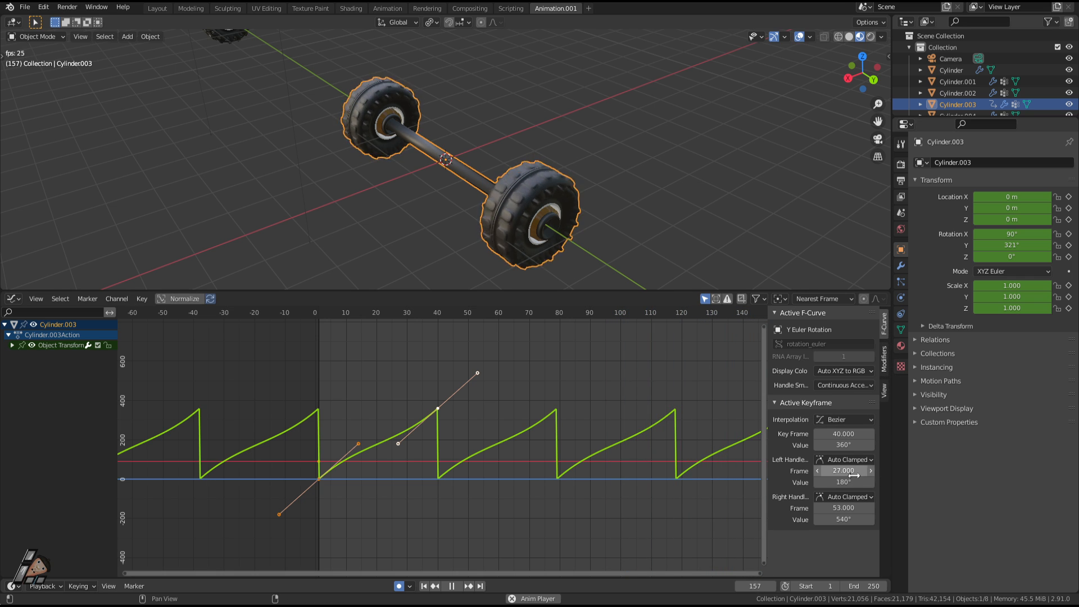
{"action": "left_click", "coordinate": [850, 421]}
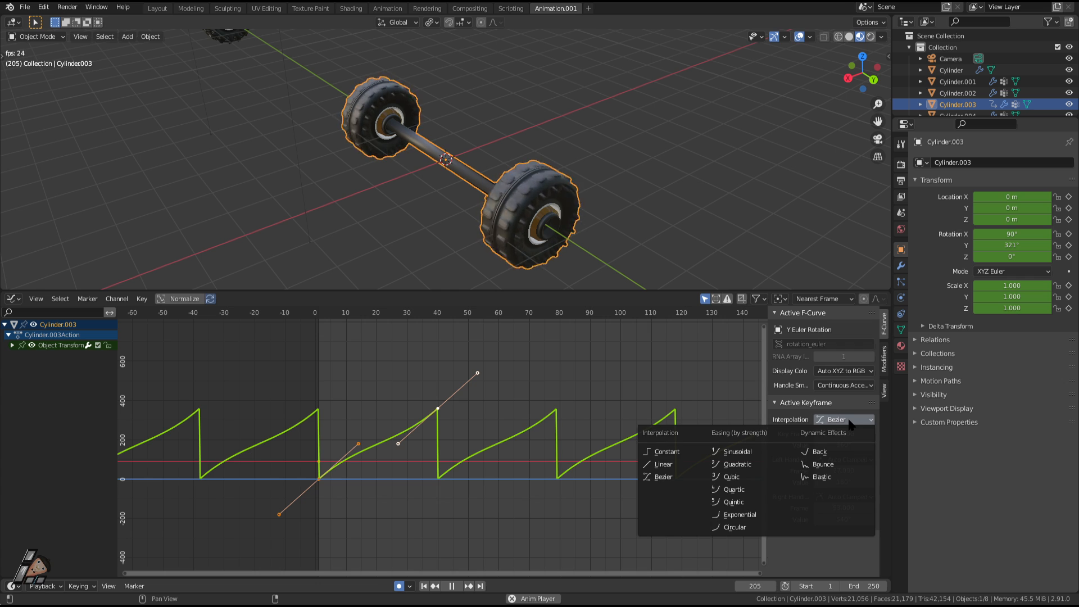
{"action": "left_click", "coordinate": [884, 389]}
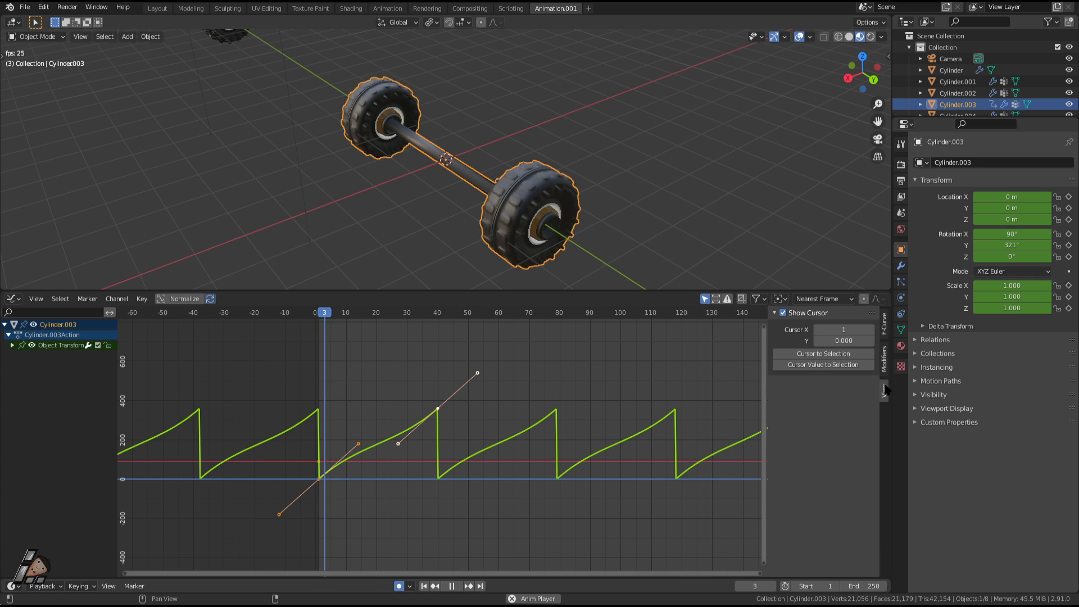
{"action": "left_click", "coordinate": [884, 363]}
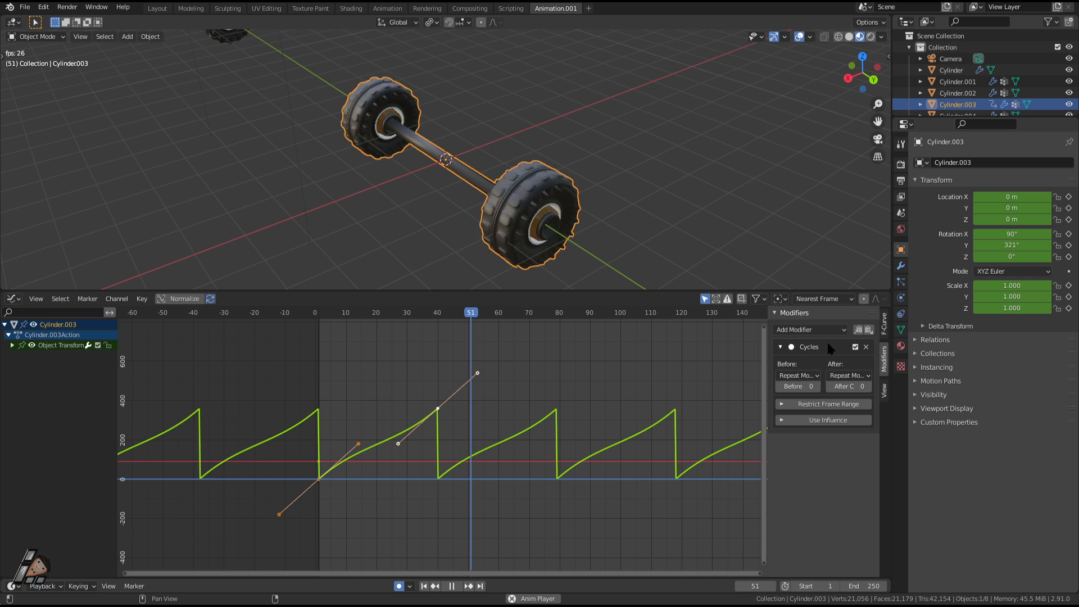
{"action": "left_click", "coordinate": [783, 421]}
{"action": "left_click", "coordinate": [785, 421]}
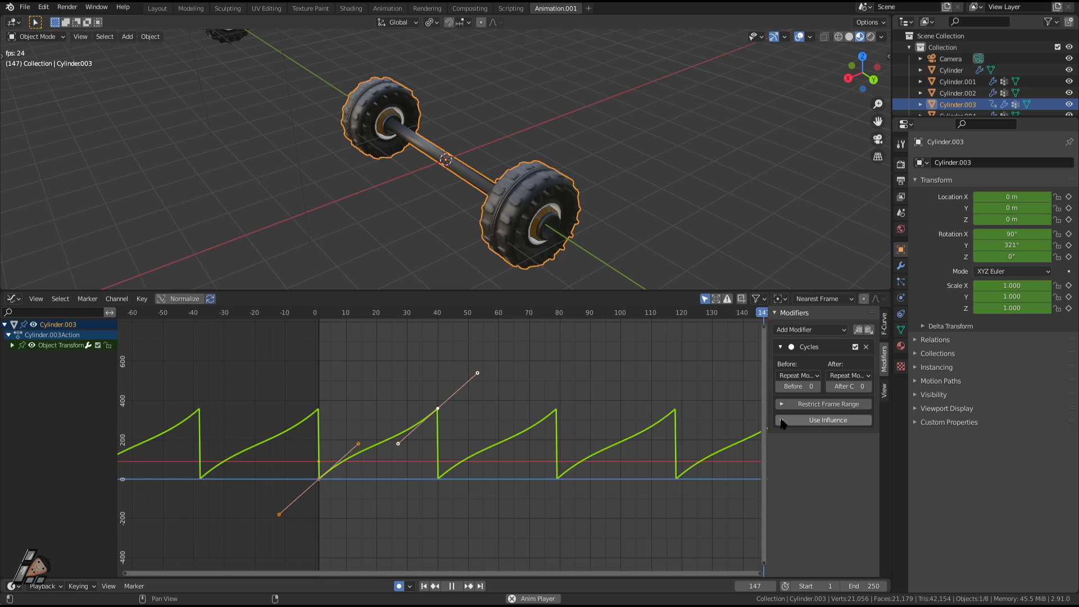
Step: Try restricting the Cycles modifier's frame range with different start frames, reset the start to 0 and turn the restriction off
{"action": "left_click", "coordinate": [793, 406]}
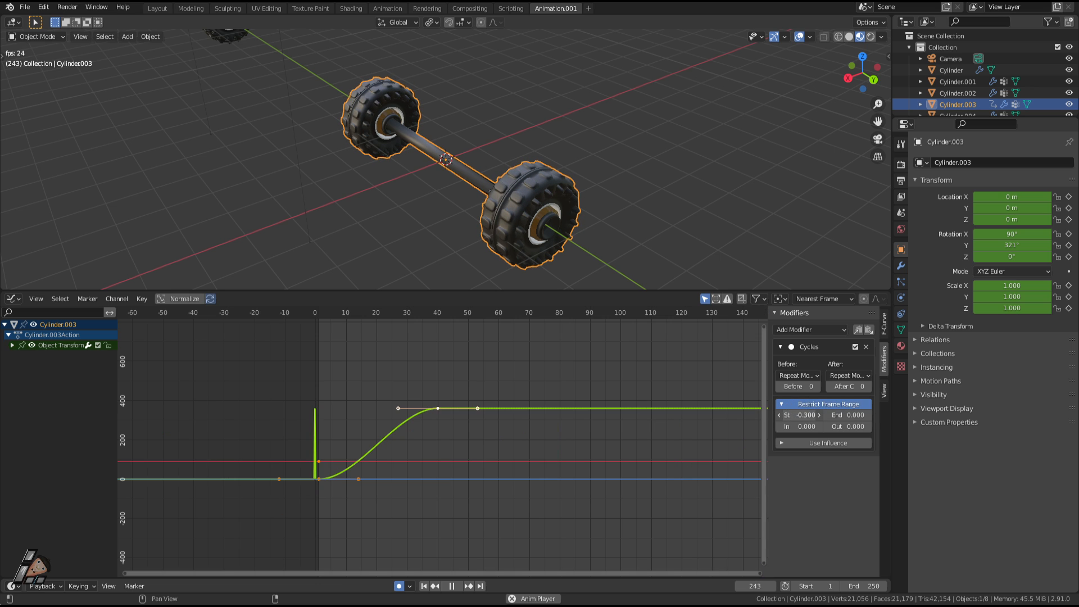
{"action": "left_click_drag", "start_coordinate": [801, 415], "coordinate": [700, 416]}
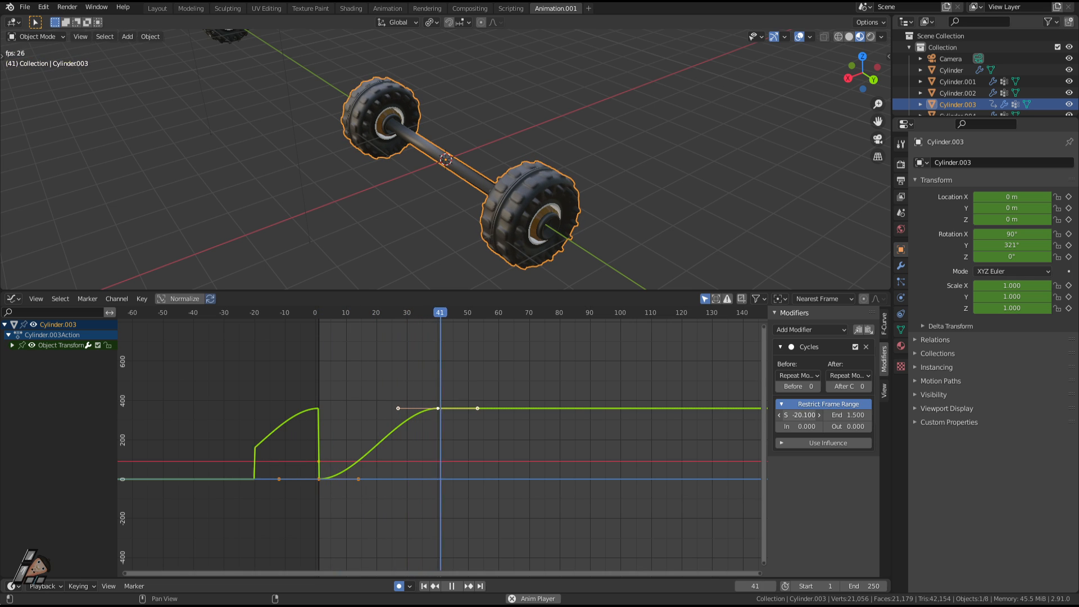
{"action": "left_click_drag", "start_coordinate": [634, 416], "coordinate": [691, 415]}
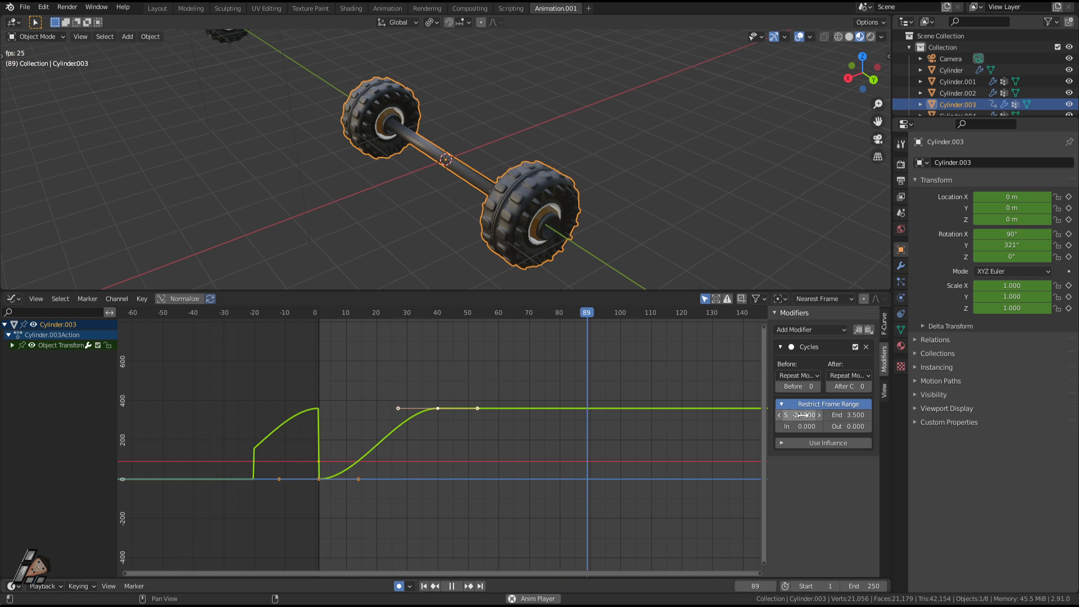
{"action": "left_click", "coordinate": [812, 415]}
{"action": "type", "text": "0"}
{"action": "key", "text": "Return"}
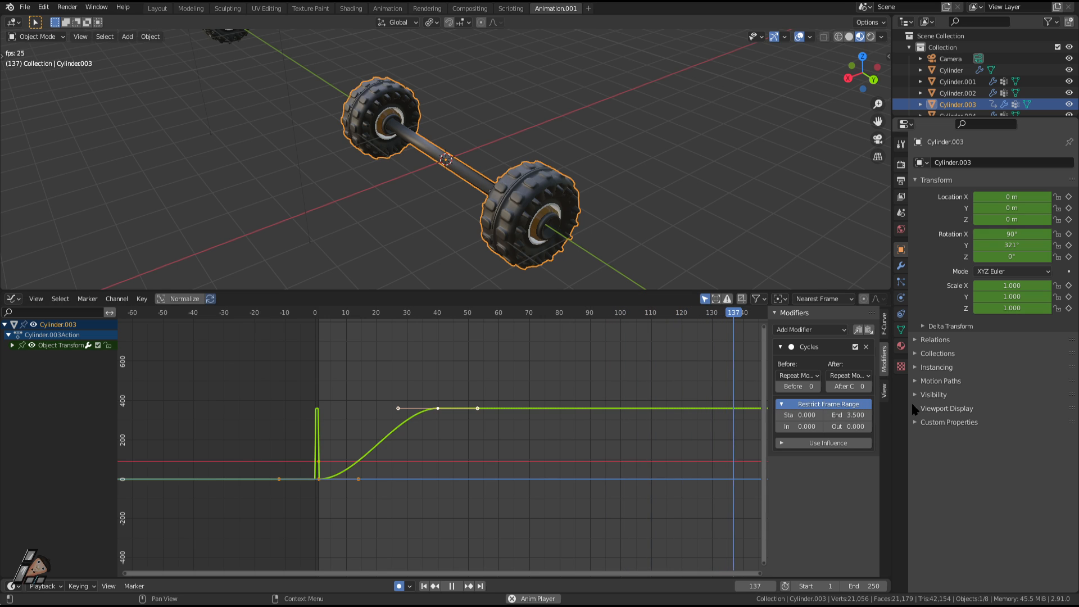
{"action": "left_click_drag", "start_coordinate": [816, 427], "coordinate": [835, 427]}
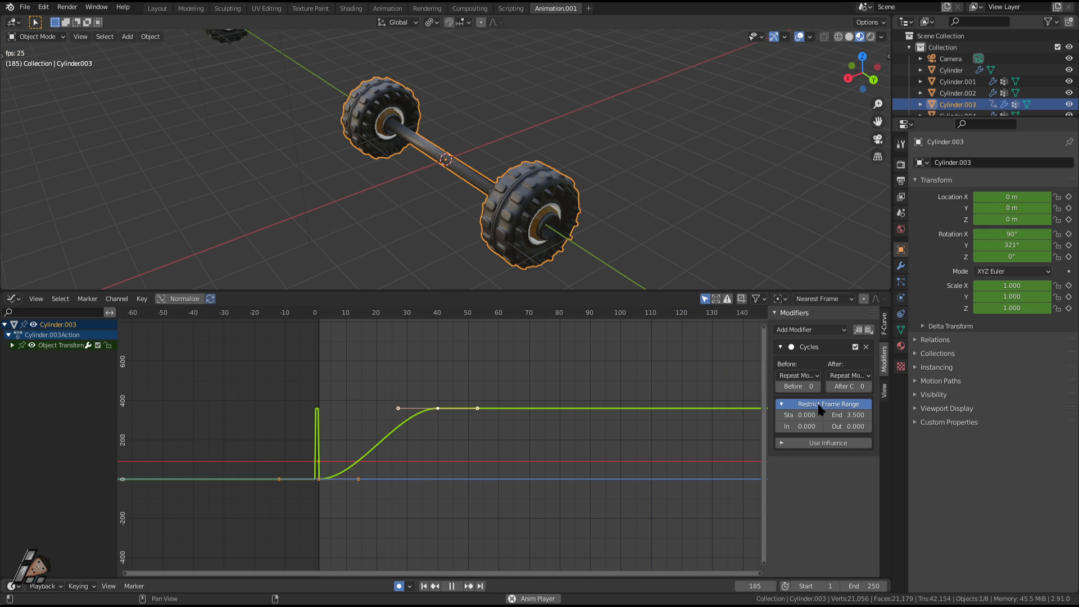
{"action": "left_click", "coordinate": [793, 404]}
Step: Enable the Cycles modifier's influence option and test its slider, keeping the influence at 1.000
{"action": "left_click", "coordinate": [783, 420]}
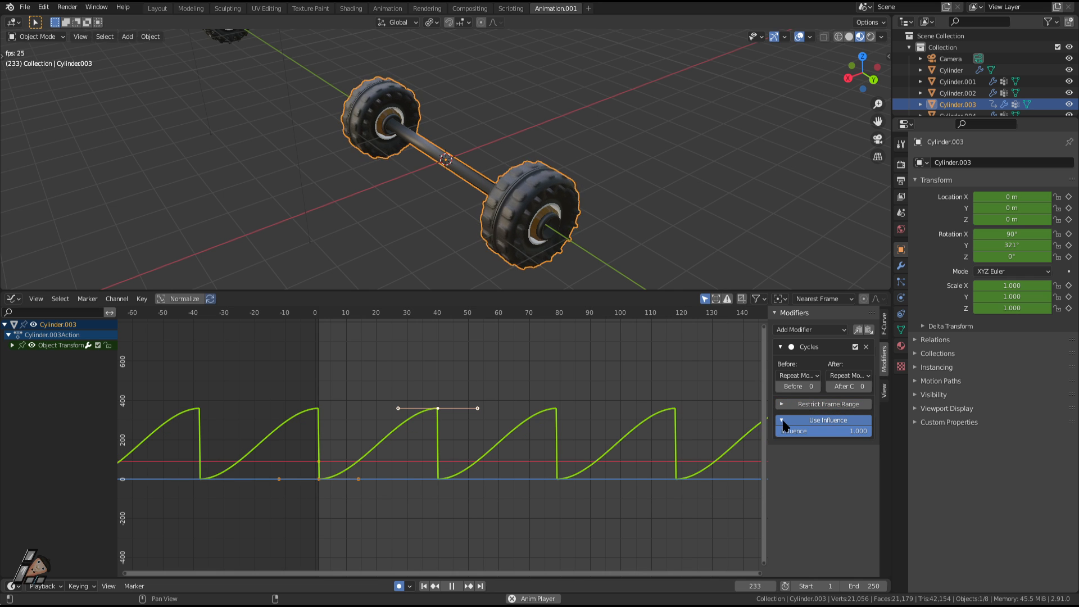
{"action": "mouse_move", "coordinate": [862, 431]}
{"action": "left_mouse_down"}
{"action": "mouse_move", "coordinate": [813, 431]}
{"action": "mouse_move", "coordinate": [872, 431]}
{"action": "left_mouse_up"}
{"action": "left_click", "coordinate": [885, 390]}
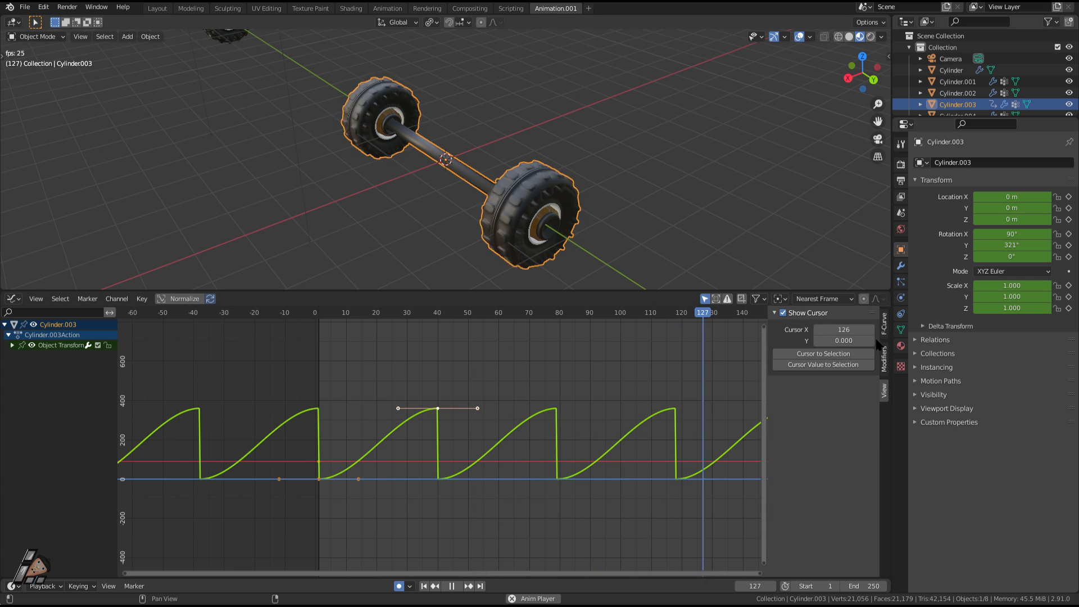
Step: Switch the active frame 40 keyframe's interpolation to Constant and back to Bezier
{"action": "left_click", "coordinate": [884, 325]}
{"action": "left_click", "coordinate": [828, 420]}
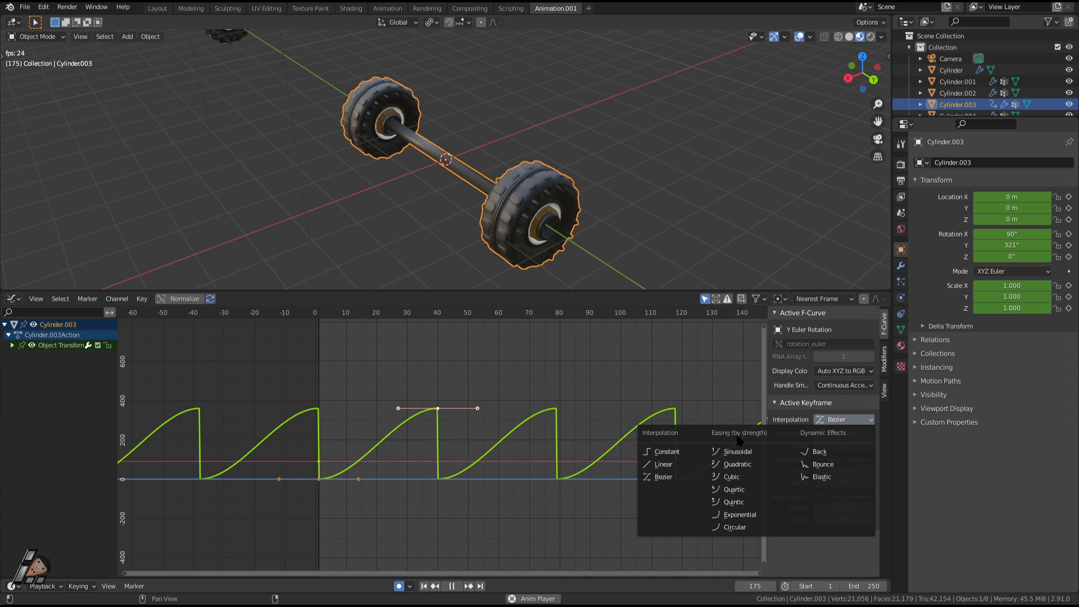
{"action": "left_click", "coordinate": [668, 453]}
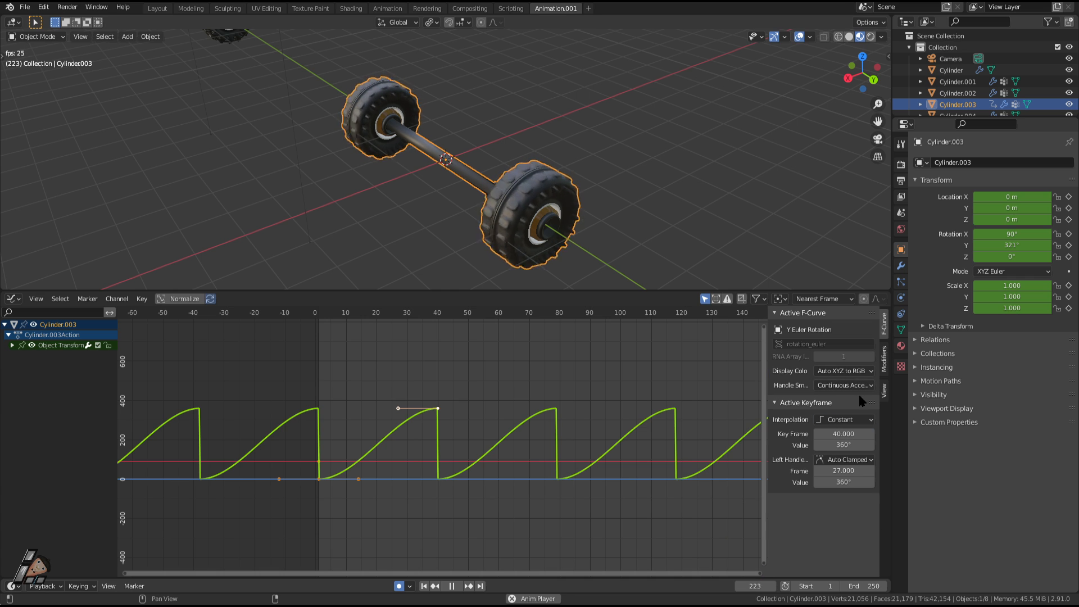
{"action": "left_click", "coordinate": [824, 423]}
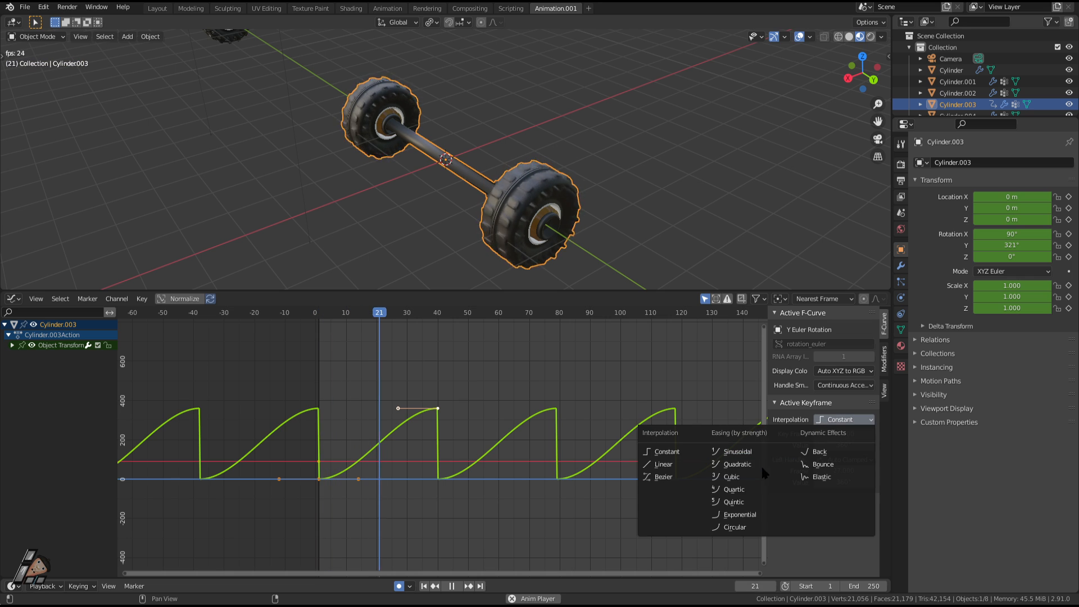
{"action": "left_click", "coordinate": [687, 481]}
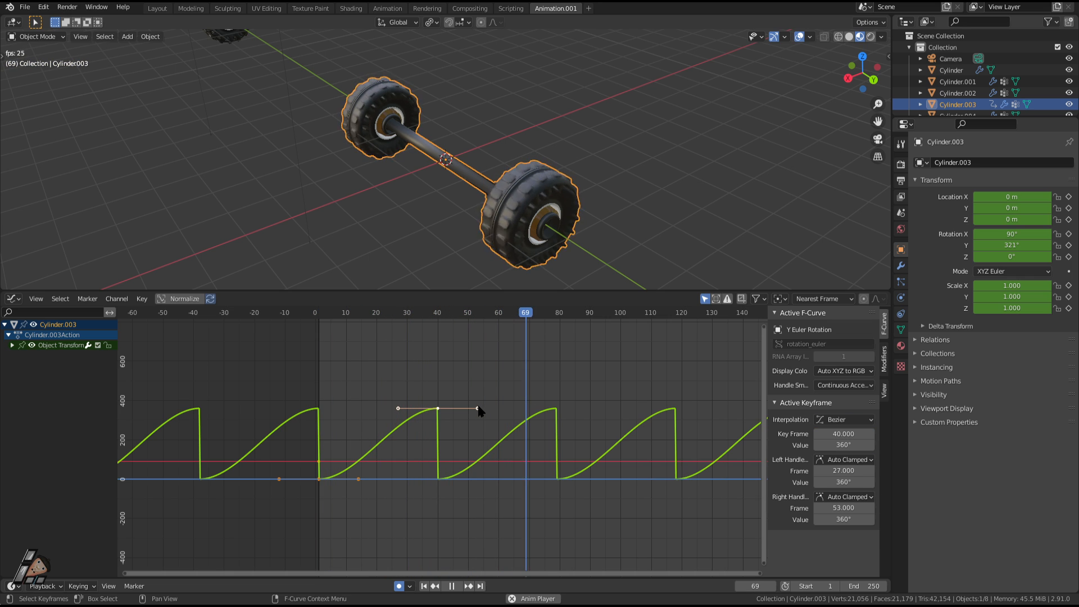
Step: Move the frame 40 keyframe's right handle to about frame 56.5 and 380°, and set the selected keyframes to Circular interpolation
{"action": "left_click_drag", "start_coordinate": [478, 409], "coordinate": [488, 405]}
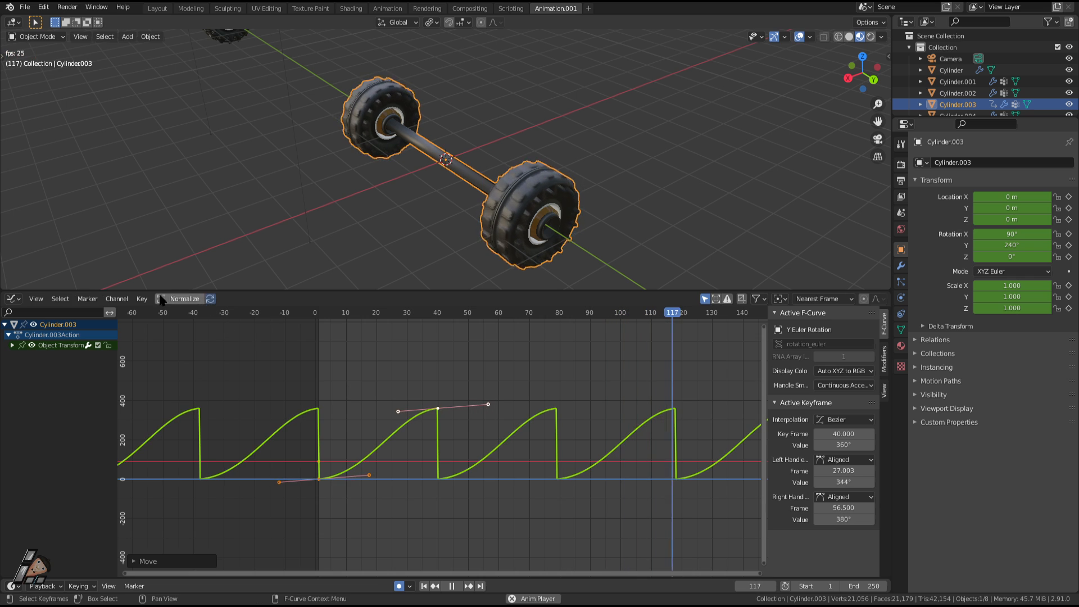
{"action": "left_click", "coordinate": [142, 299]}
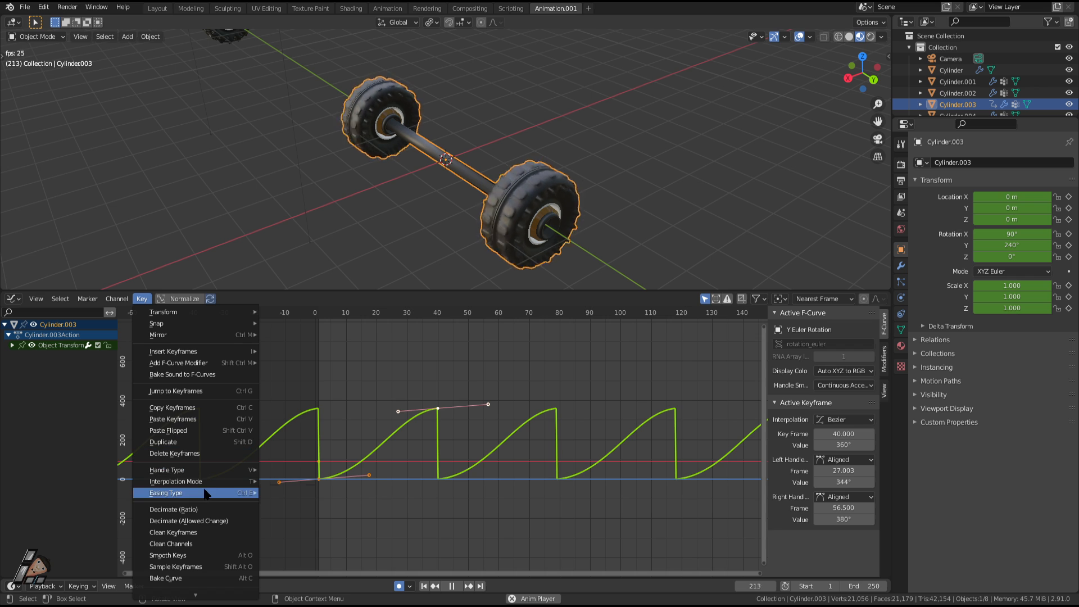
{"action": "mouse_move", "coordinate": [197, 481]}
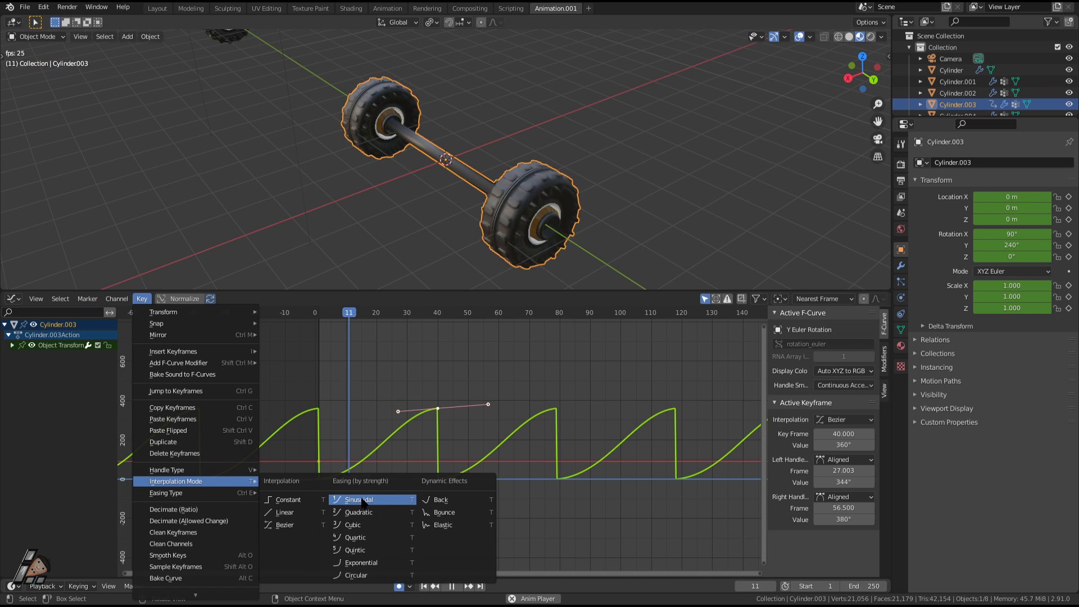
{"action": "left_click", "coordinate": [356, 576]}
Step: Set the selected keyframes to Exponential interpolation, and deselect and reselect the wheel pair during playback
{"action": "left_click", "coordinate": [141, 298]}
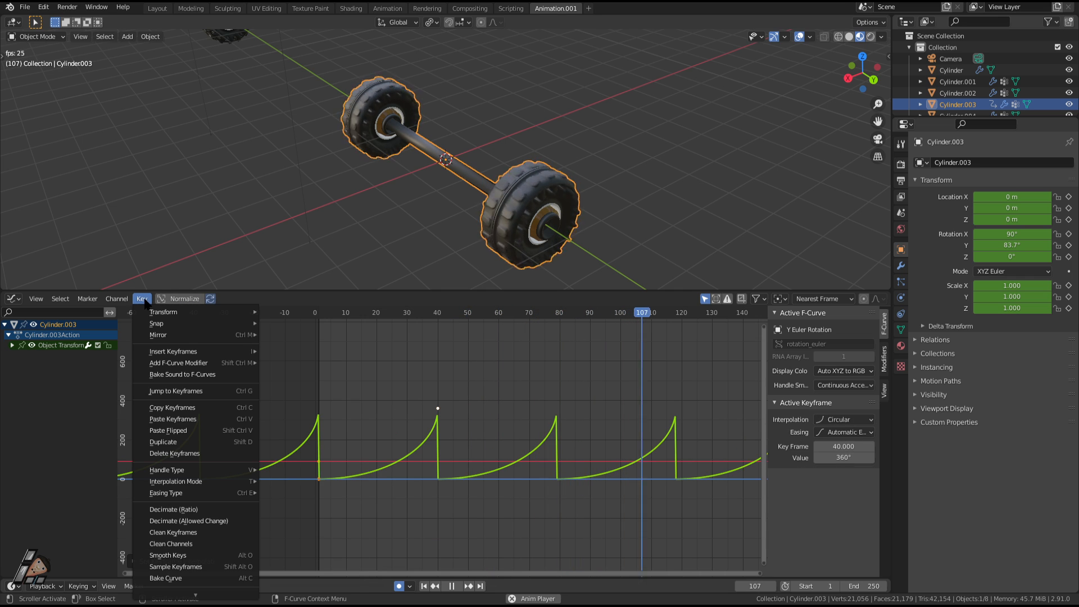
{"action": "mouse_move", "coordinate": [204, 485]}
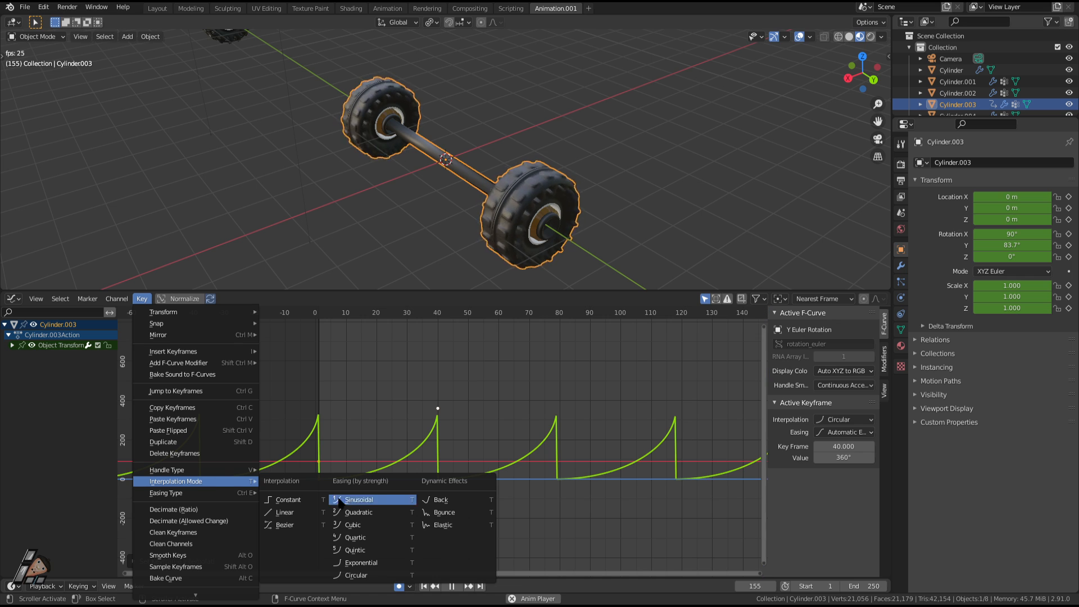
{"action": "left_click", "coordinate": [365, 564]}
{"action": "scroll", "coordinate": [501, 465], "scroll_direction": "down", "scroll_amount": 2}
{"action": "left_click", "coordinate": [672, 192]}
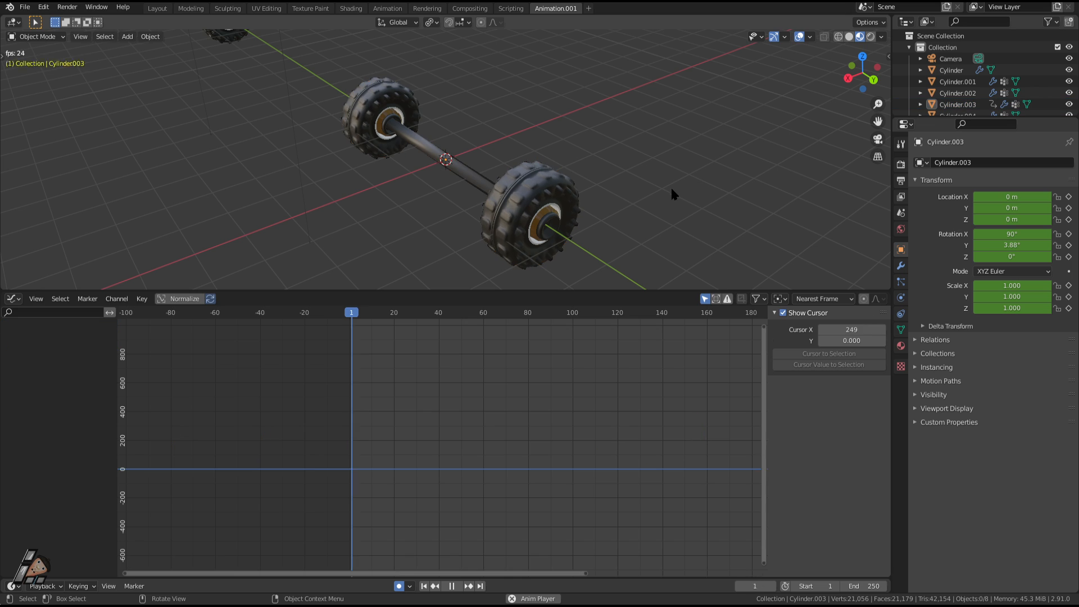
{"action": "left_click", "coordinate": [513, 231]}
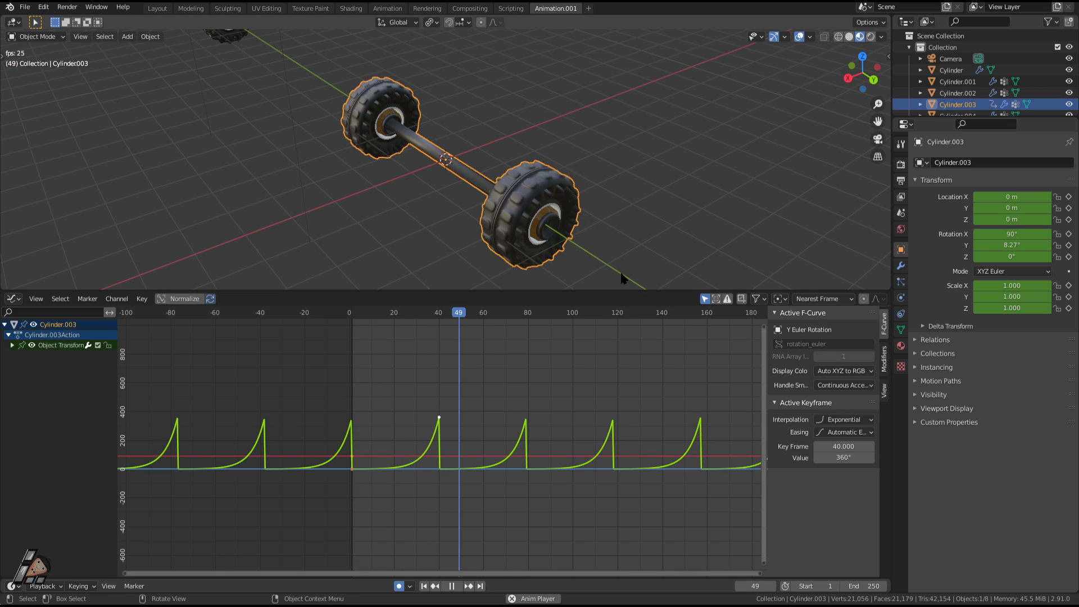
Step: Turn off the Cycles modifier's influence option
{"action": "left_click", "coordinate": [885, 366]}
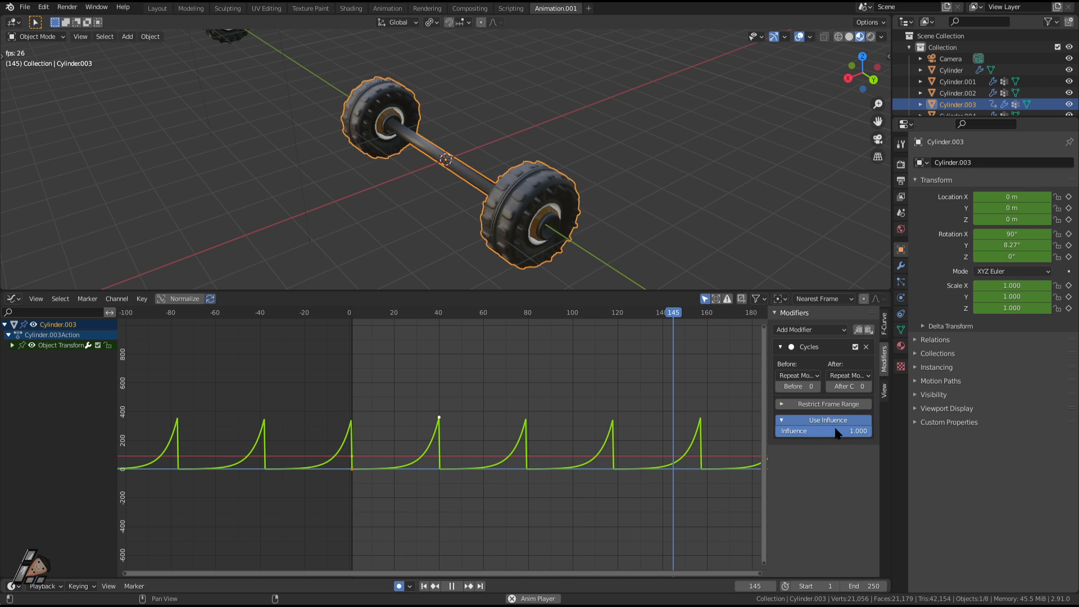
{"action": "left_click", "coordinate": [784, 421]}
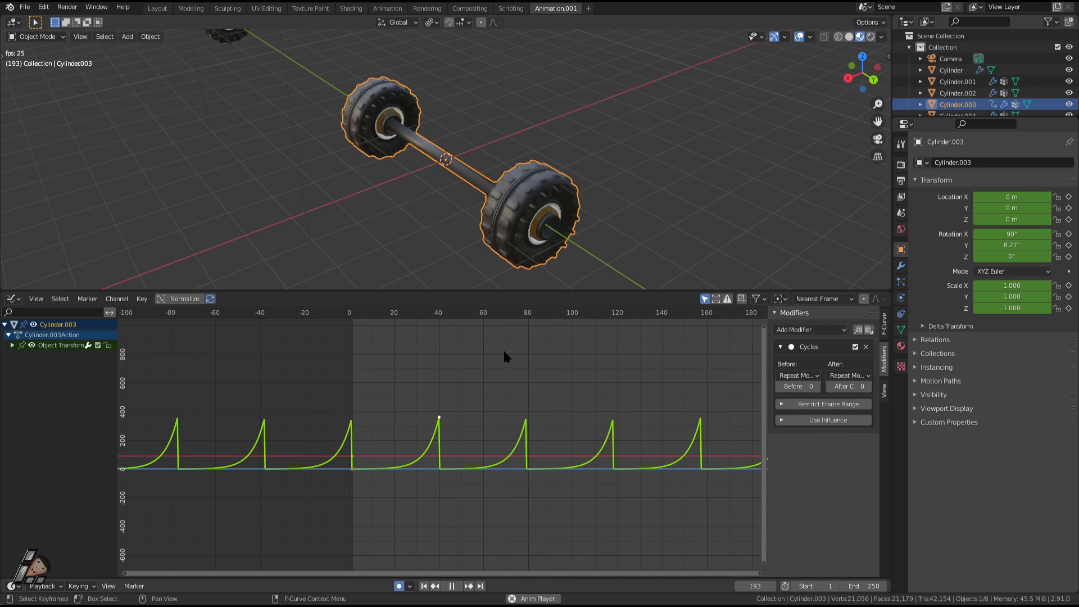
{"action": "left_click", "coordinate": [142, 298]}
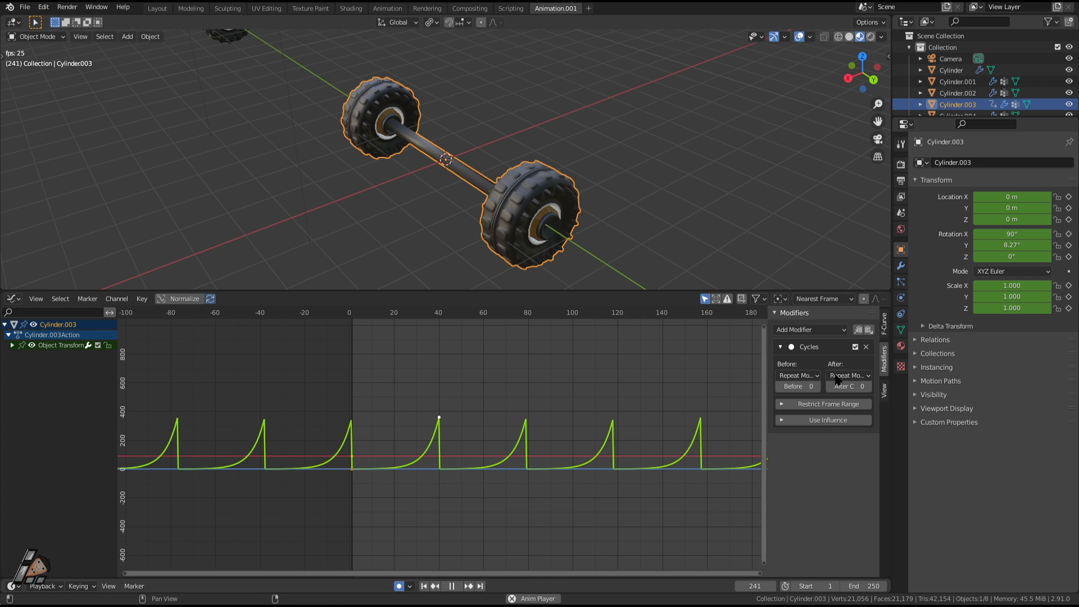
Step: Reset the active frame 40 keyframe's interpolation to its default value
{"action": "left_click", "coordinate": [884, 324]}
{"action": "left_click", "coordinate": [844, 423]}
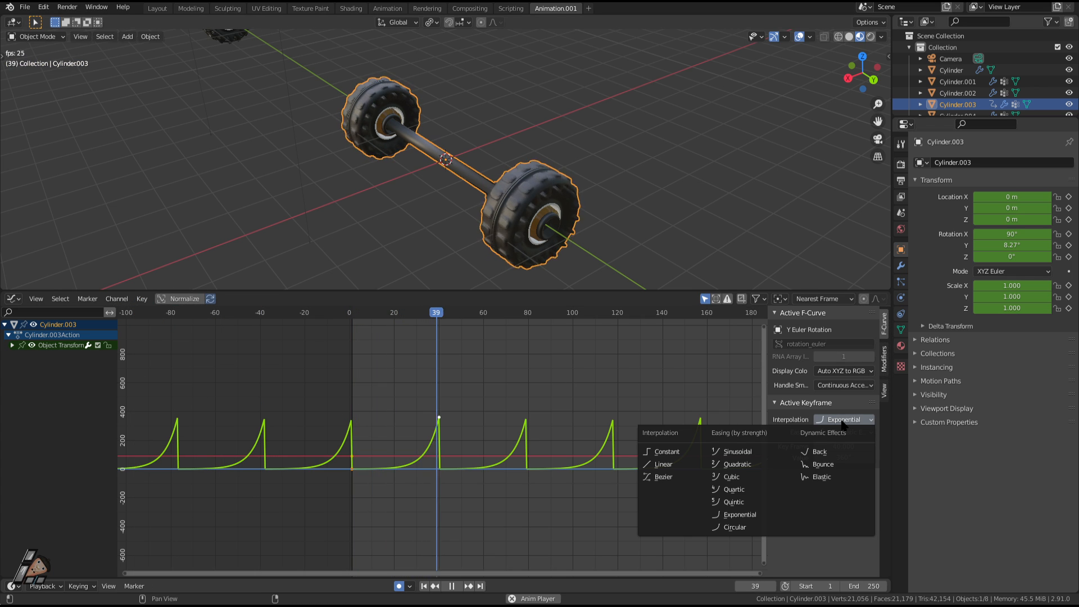
{"action": "right_click", "coordinate": [832, 419]}
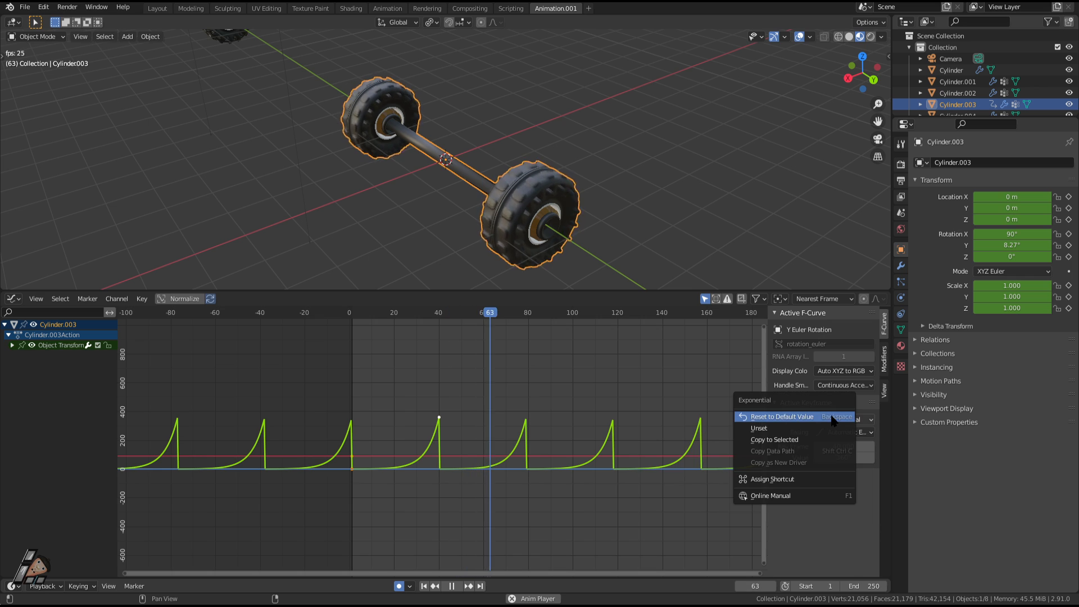
{"action": "left_click", "coordinate": [782, 417]}
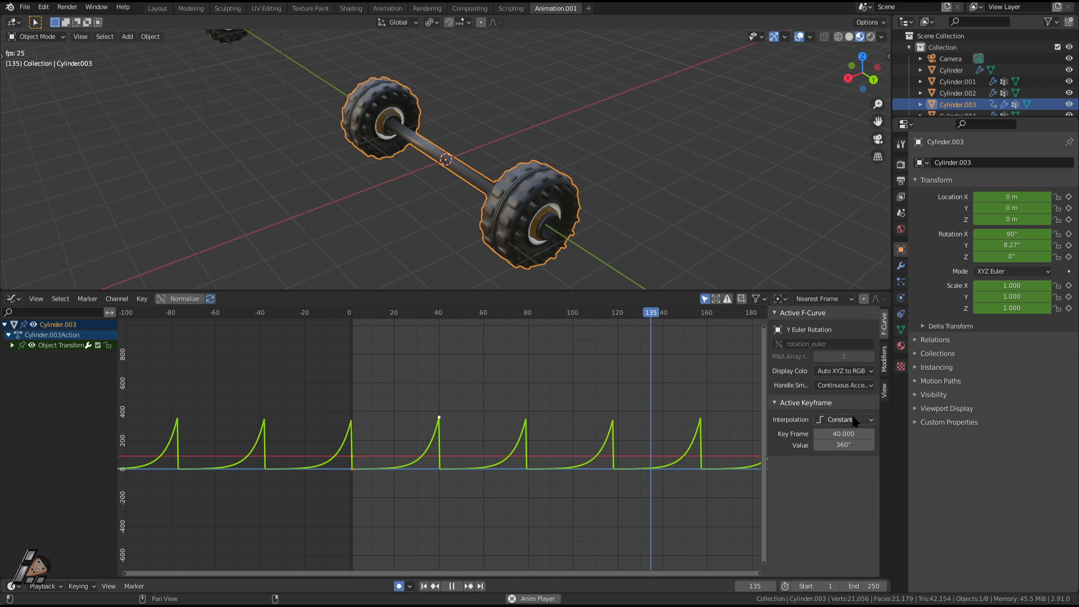
Step: Deselect the keyframes, try to move the rotation curve's frame 1 keyframe and undo the change
{"action": "left_click", "coordinate": [568, 384]}
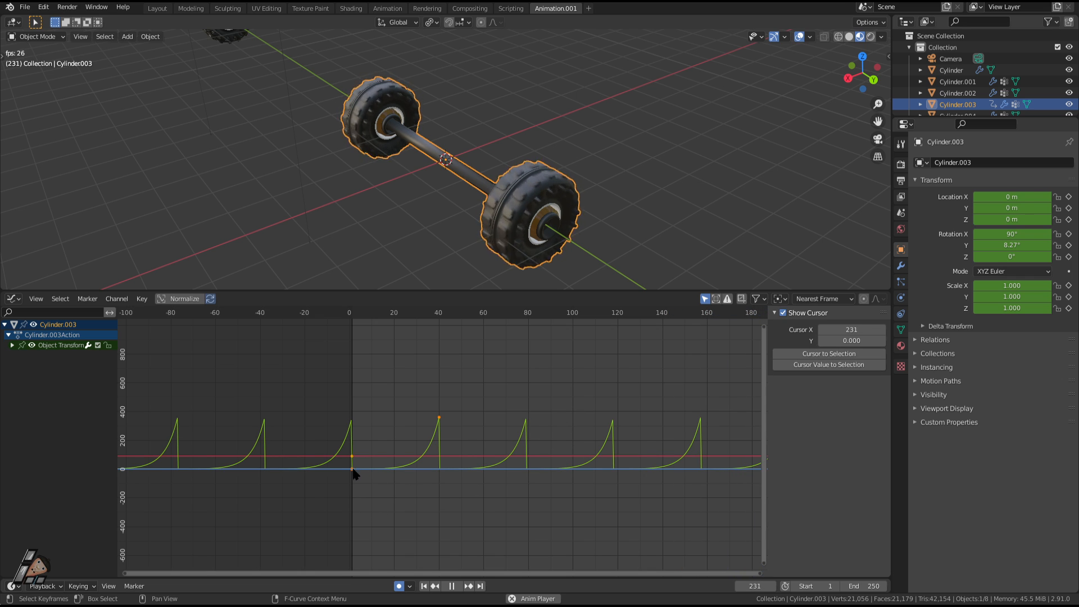
{"action": "left_click_drag", "start_coordinate": [353, 469], "coordinate": [358, 475]}
{"action": "key", "text": "ctrl+z"}
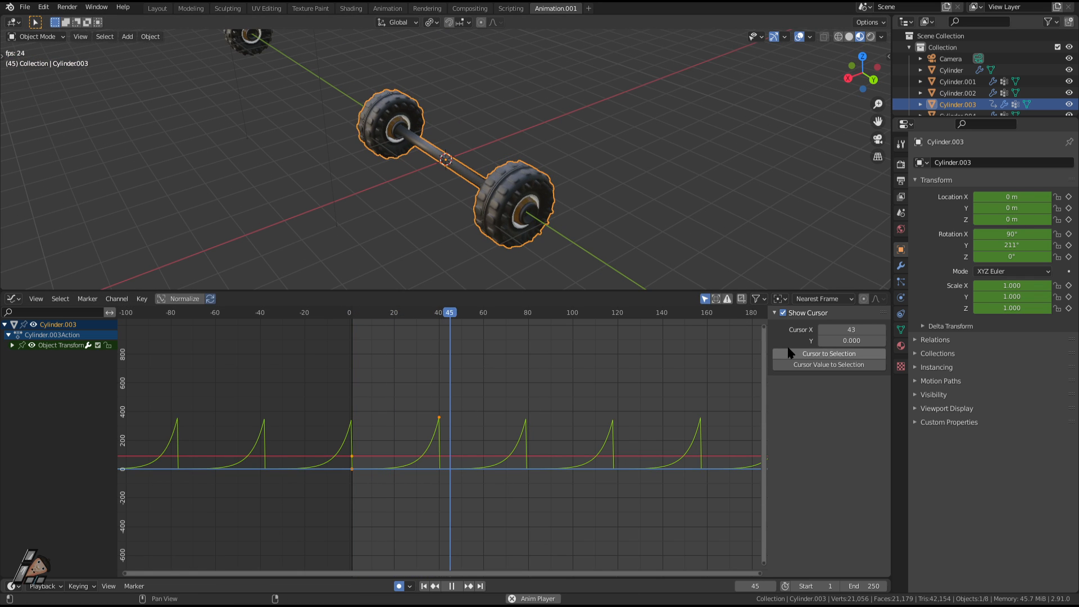
Step: Stop playback, set the rotation curve's frame 40 keyframe to Exponential interpolation and play the animation again
{"action": "scroll", "coordinate": [533, 386], "scroll_direction": "down", "scroll_amount": 3}
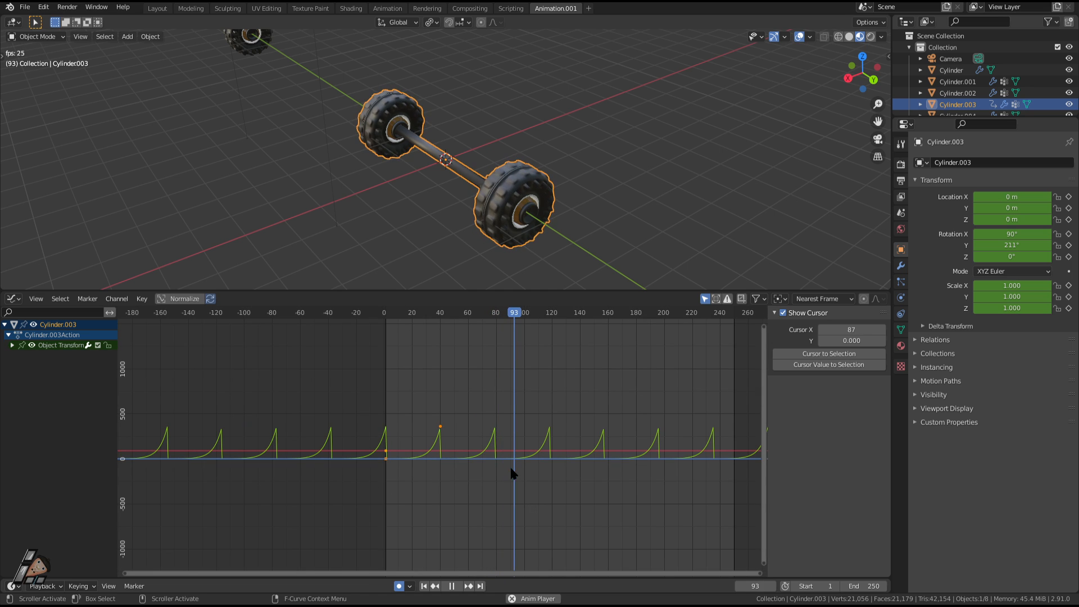
{"action": "key", "text": "space"}
{"action": "left_click", "coordinate": [440, 427]}
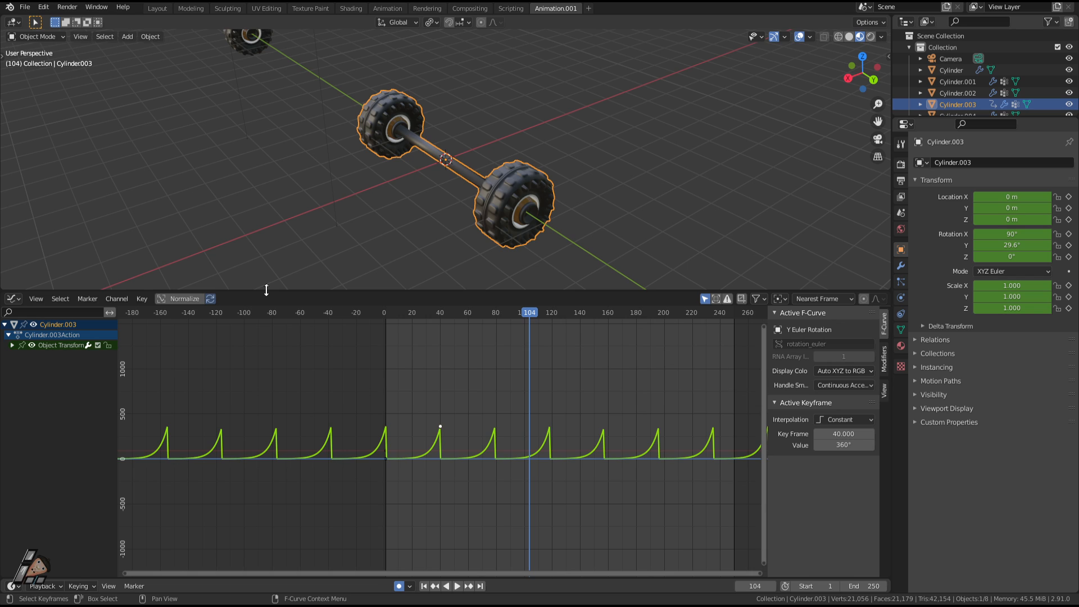
{"action": "left_click", "coordinate": [841, 421]}
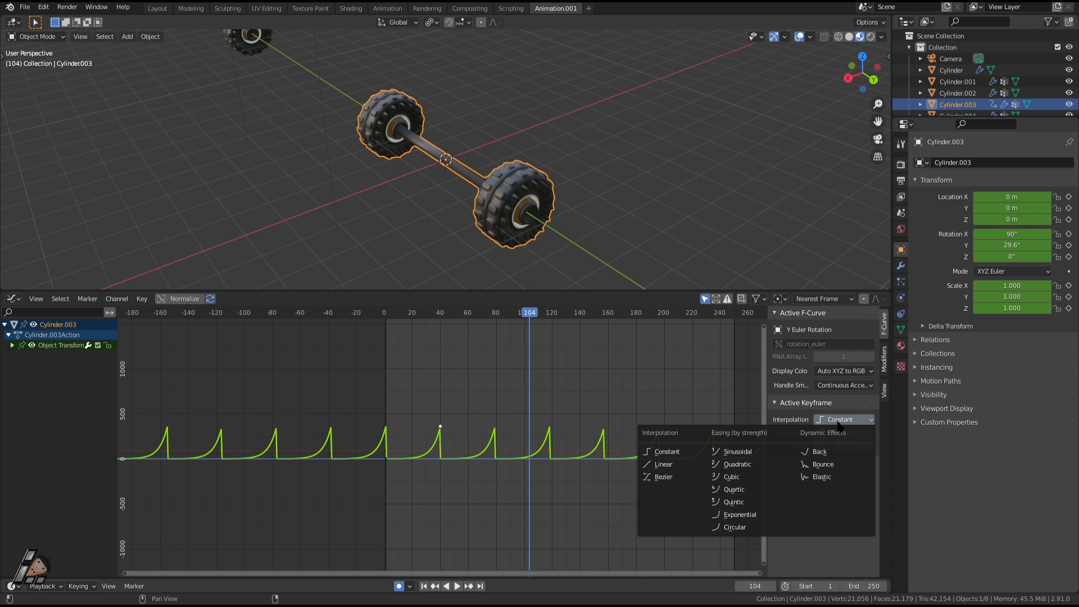
{"action": "left_click", "coordinate": [748, 517]}
{"action": "key", "text": "space"}
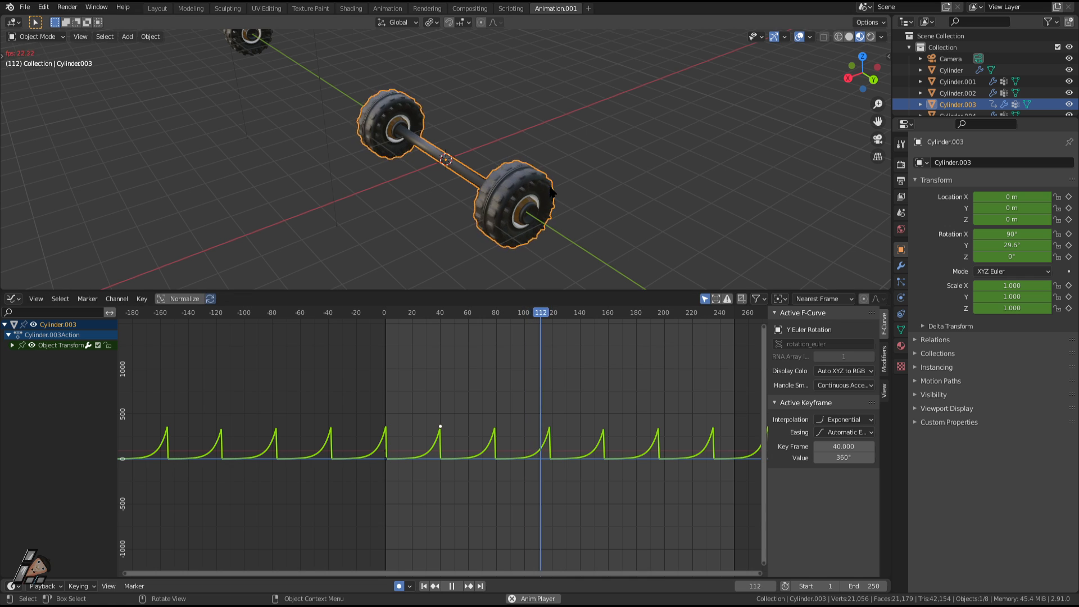
Step: Stop the playback, switch to the Layout workspace and enlarge the timeline beneath the wheel pair
{"action": "middle_click_drag", "start_coordinate": [545, 181], "coordinate": [481, 169]}
{"action": "key", "text": "space"}
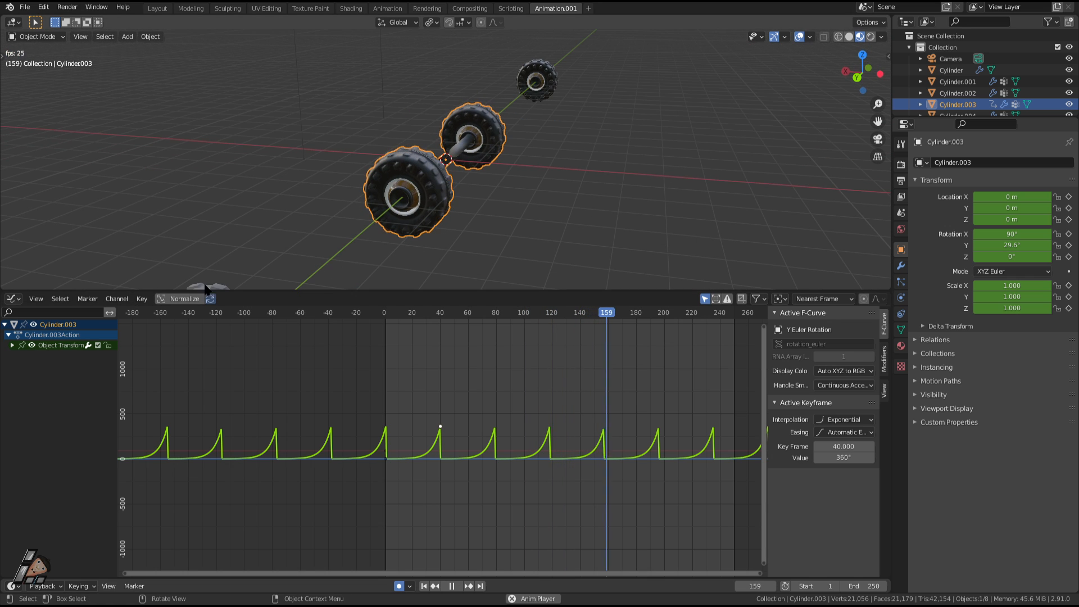
{"action": "left_click", "coordinate": [157, 9]}
{"action": "scroll", "coordinate": [396, 357], "scroll_direction": "down", "scroll_amount": 2}
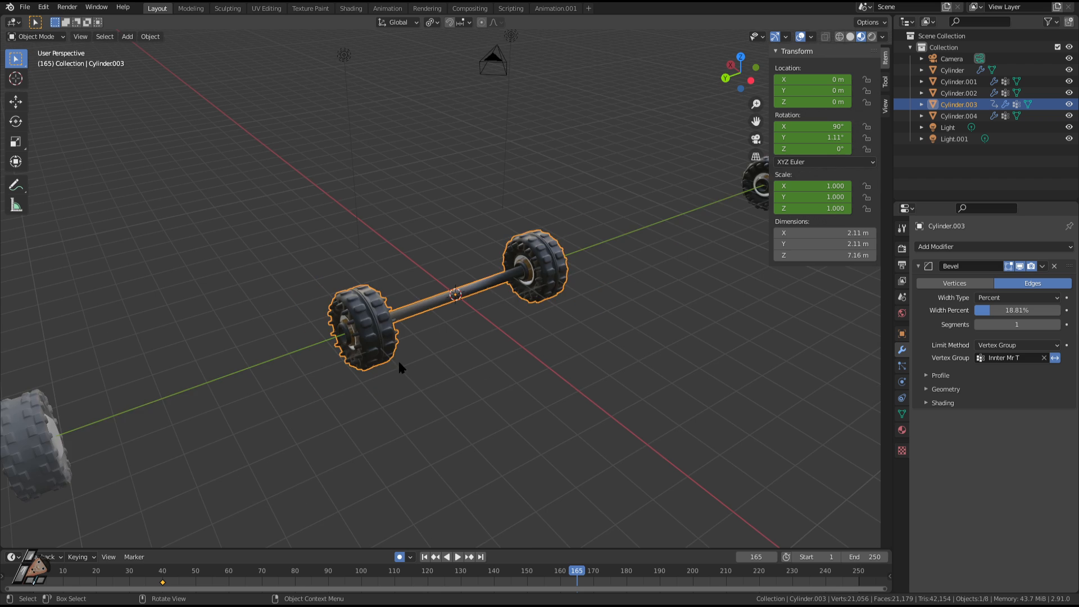
{"action": "middle_click_drag", "start_coordinate": [398, 359], "coordinate": [445, 327]}
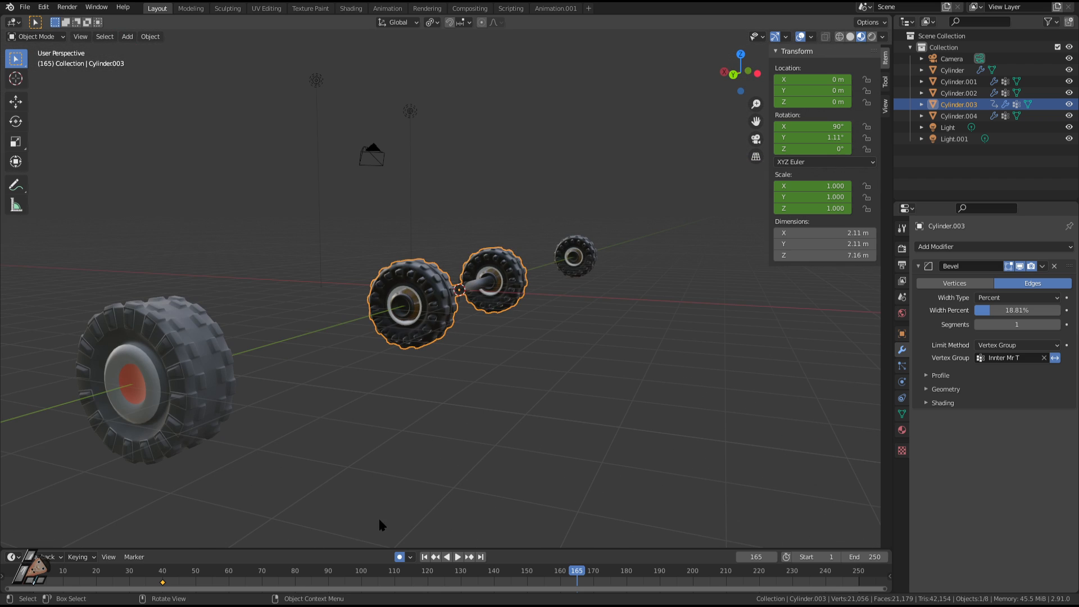
{"action": "left_click", "coordinate": [318, 545]}
{"action": "left_click_drag", "start_coordinate": [319, 549], "coordinate": [367, 420]}
{"action": "middle_click_drag", "start_coordinate": [402, 249], "coordinate": [520, 271]}
{"action": "left_click", "coordinate": [488, 255]}
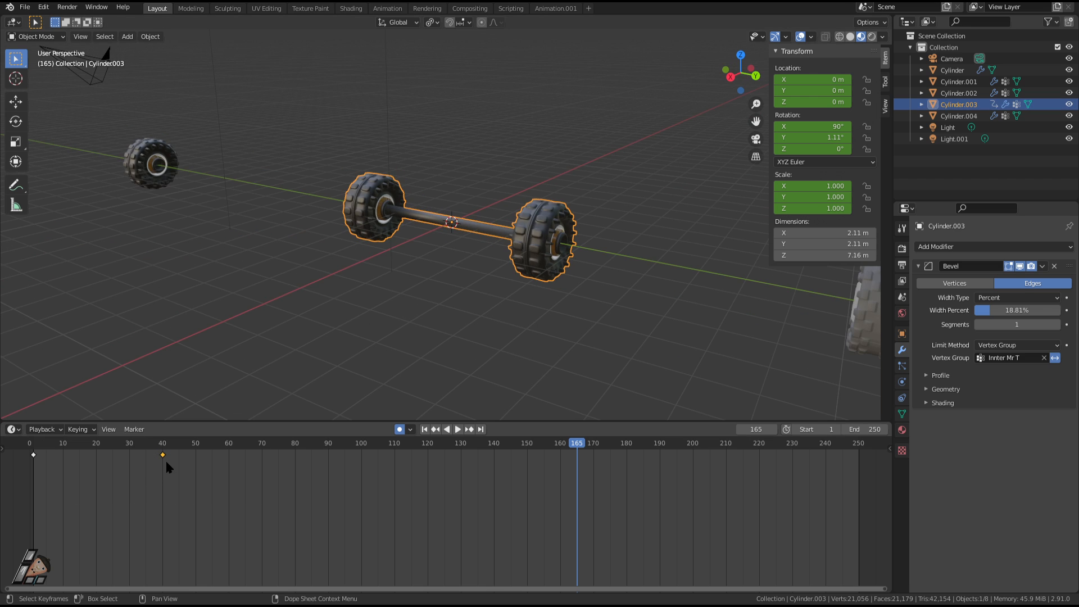
Step: Delete all of the wheel pair's keyframes and go to frame 0
{"action": "left_click_drag", "start_coordinate": [166, 463], "coordinate": [26, 451]}
{"action": "key", "text": "x"}
{"action": "left_click", "coordinate": [30, 456]}
{"action": "middle_click_drag", "start_coordinate": [456, 359], "coordinate": [501, 372]}
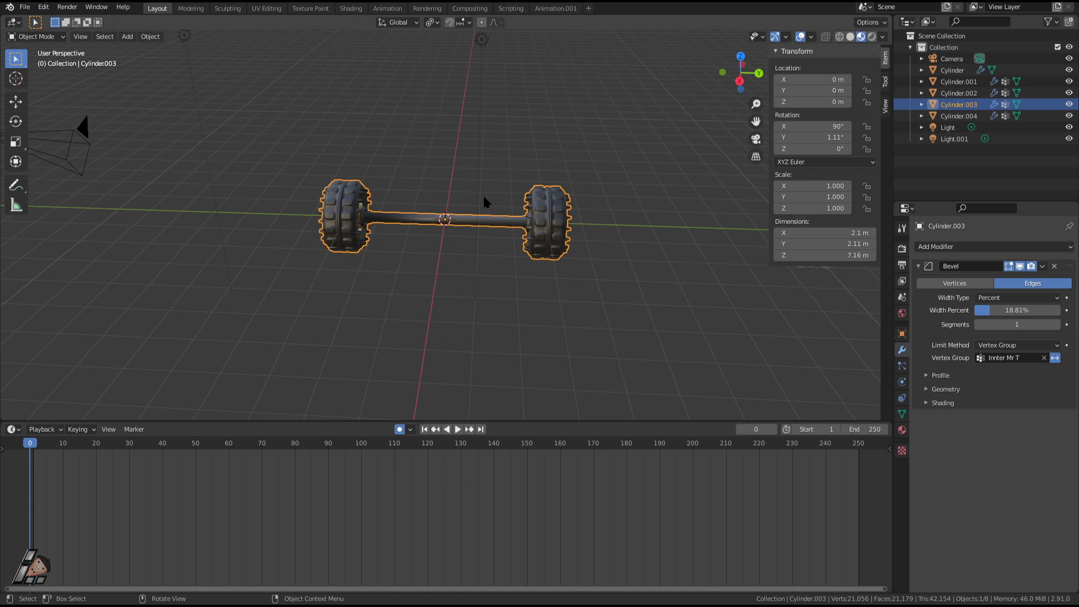
{"action": "key", "text": "r"}
{"action": "left_click", "coordinate": [430, 251]}
{"action": "key", "text": "ctrl+z"}
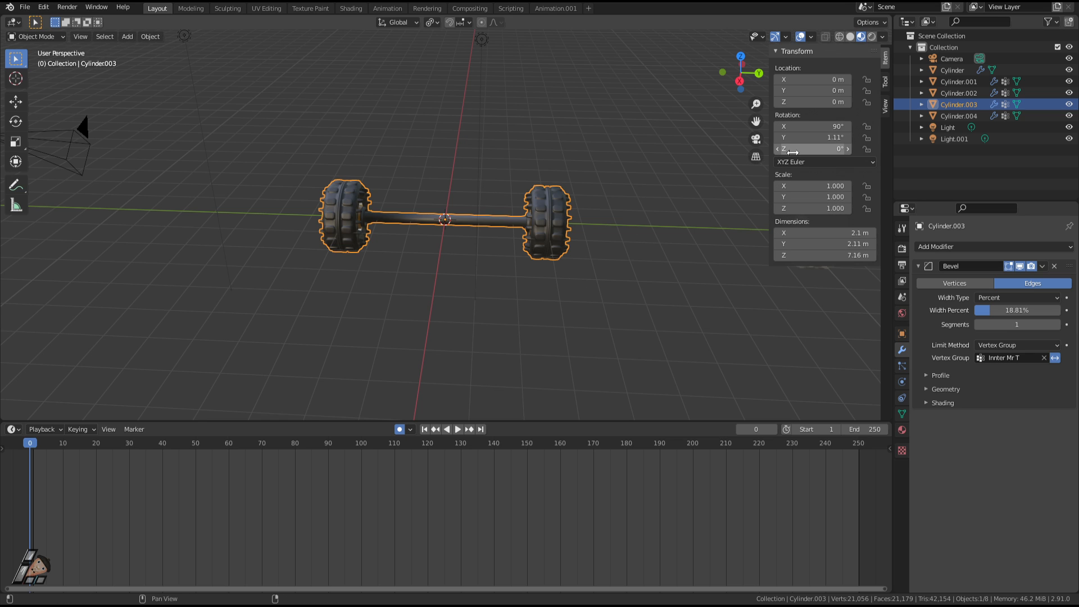
Step: Set the wheel pair's Y rotation to 0° and insert a rotation keyframe at frame 0
{"action": "left_click_drag", "start_coordinate": [812, 137], "coordinate": [829, 137]}
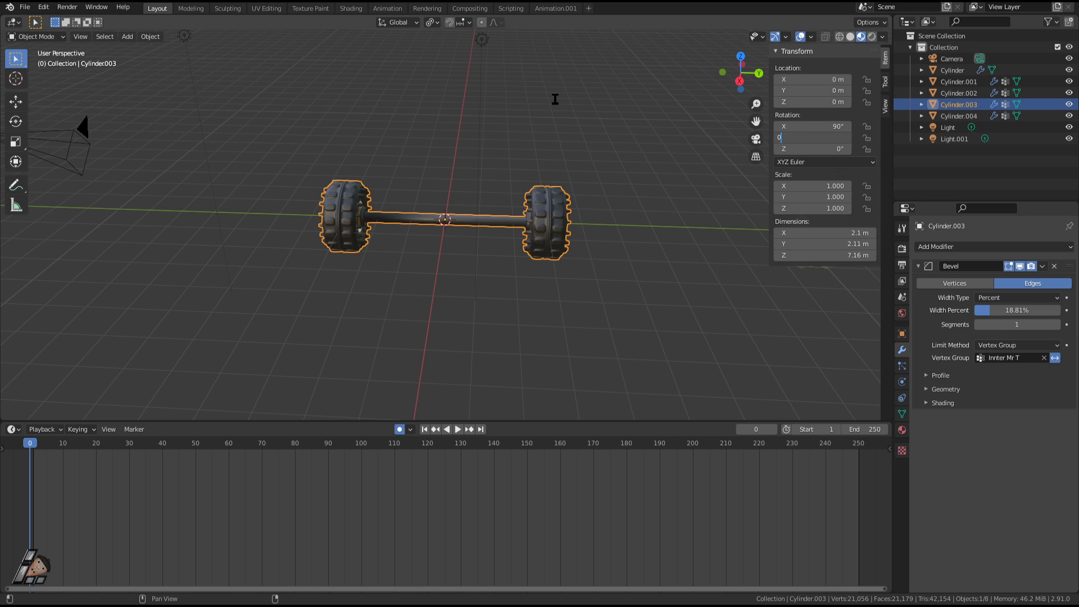
{"action": "key", "text": "Return"}
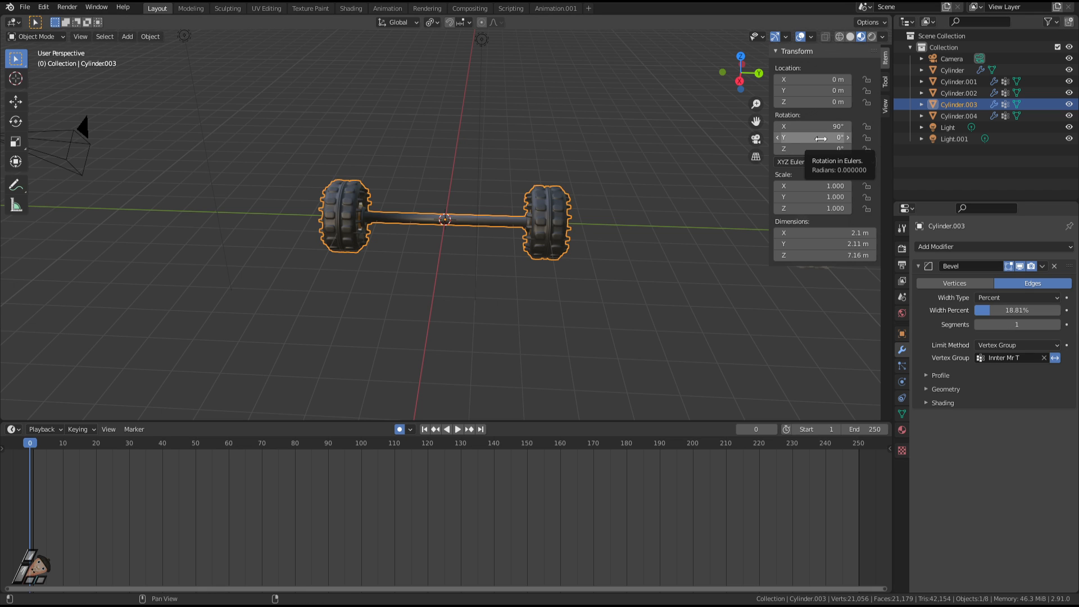
{"action": "key", "text": "i"}
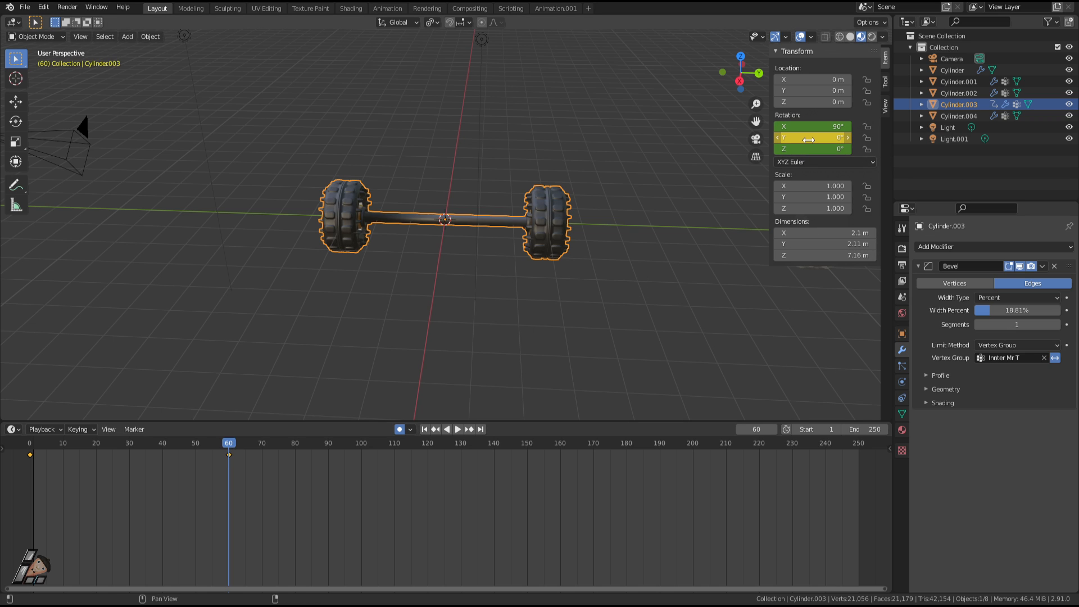
Step: Keyframe a Y rotation of 360° at frame 60, play the animation and stop it
{"action": "left_click", "coordinate": [813, 137]}
{"action": "type", "text": "-2.1d"}
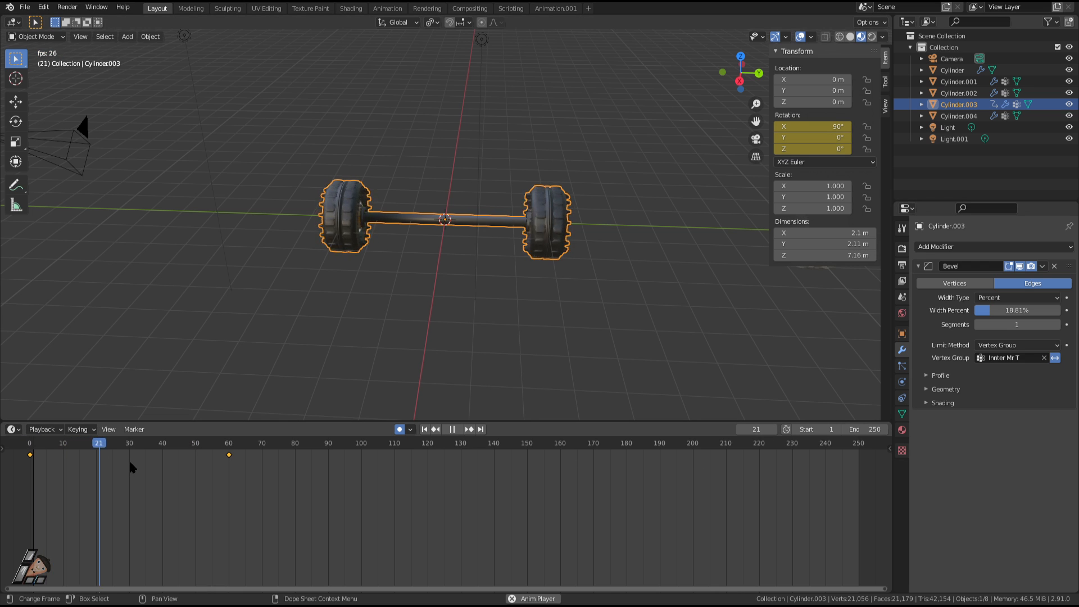
{"action": "key", "text": "space"}
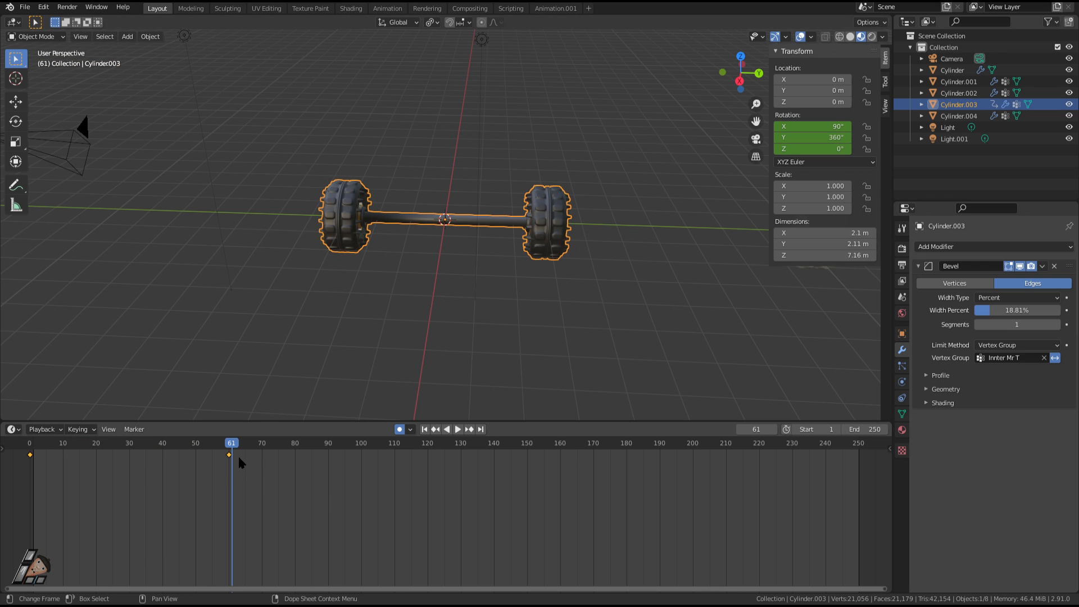
Step: In the Animation.001 workspace, add a Cycles modifier to the wheel pair's Y Euler Rotation curve
{"action": "left_click", "coordinate": [556, 8]}
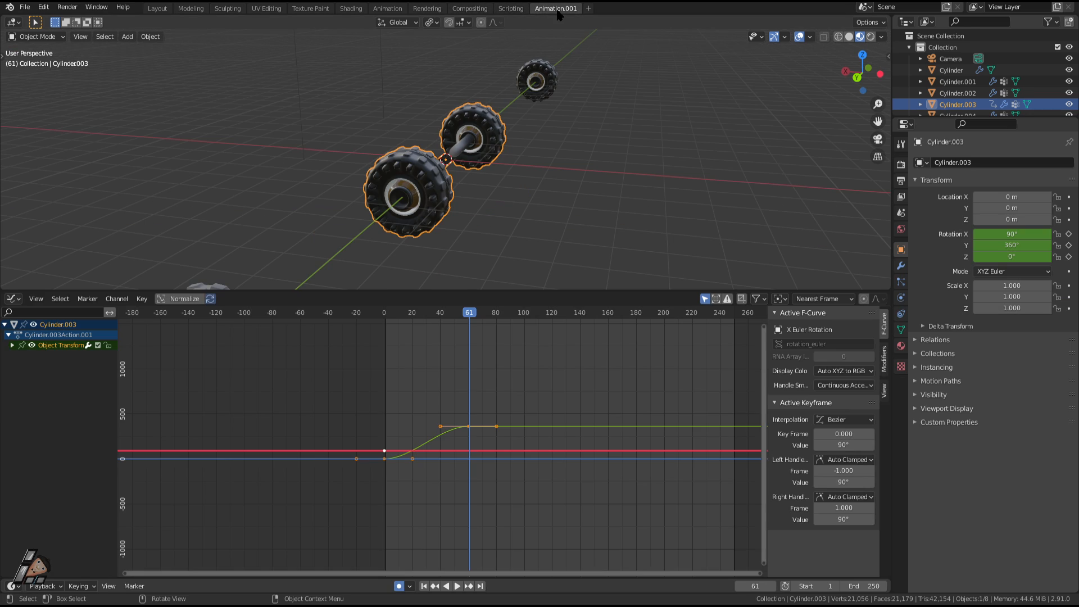
{"action": "left_click", "coordinate": [481, 420]}
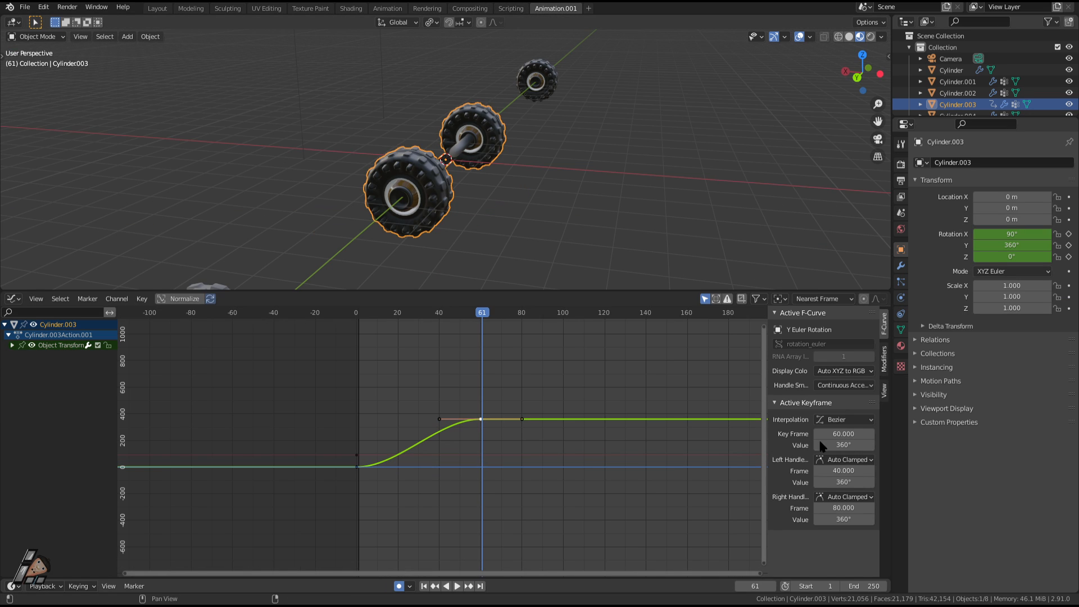
{"action": "left_click", "coordinate": [885, 366]}
{"action": "left_click", "coordinate": [824, 332]}
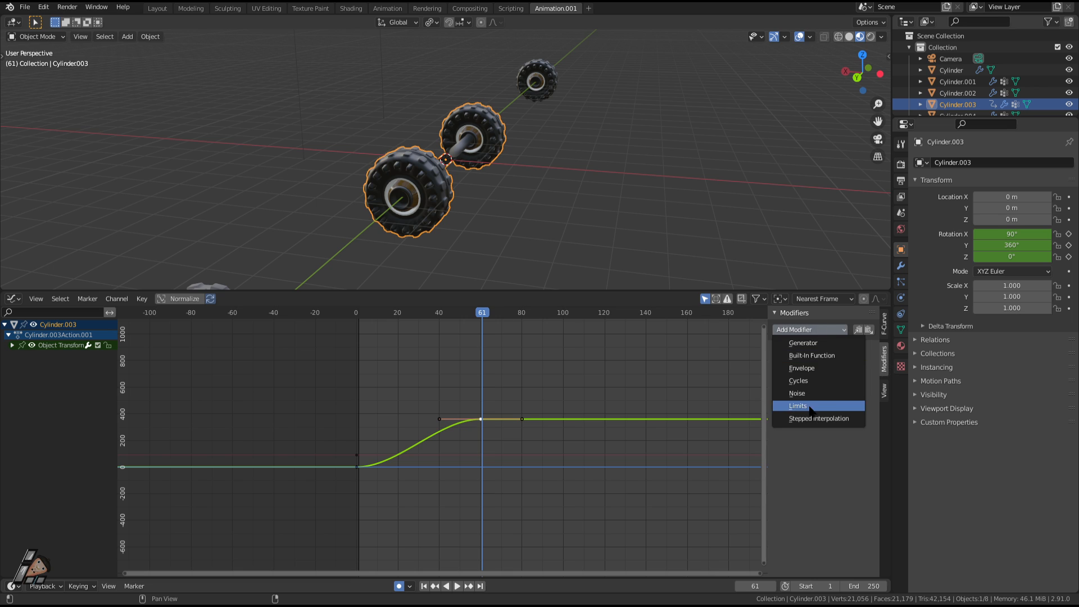
{"action": "left_click", "coordinate": [810, 378]}
{"action": "scroll", "coordinate": [537, 399], "scroll_direction": "down", "scroll_amount": 1}
Step: Play the looping rotation, stop it and undo the wheel pair's accidental deselection
{"action": "key", "text": "space"}
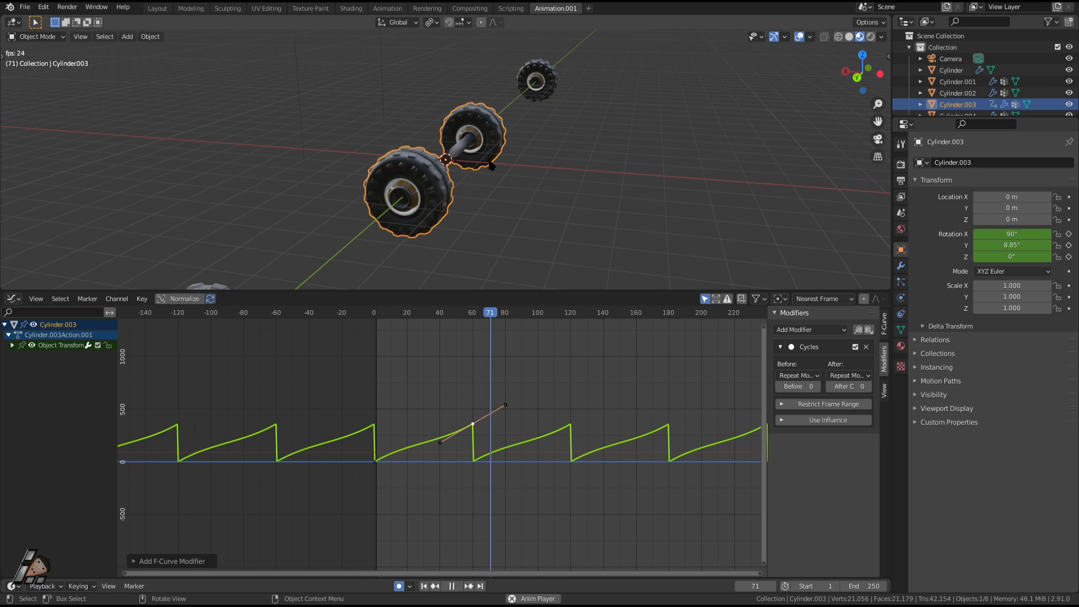
{"action": "left_click", "coordinate": [366, 248]}
{"action": "key", "text": "space"}
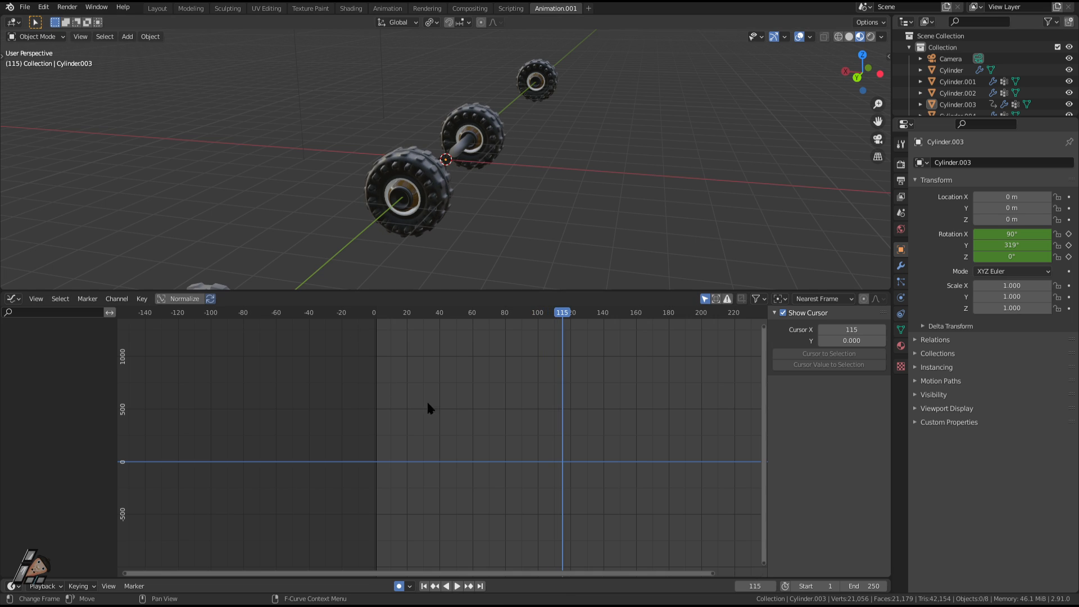
{"action": "key", "text": "ctrl+z"}
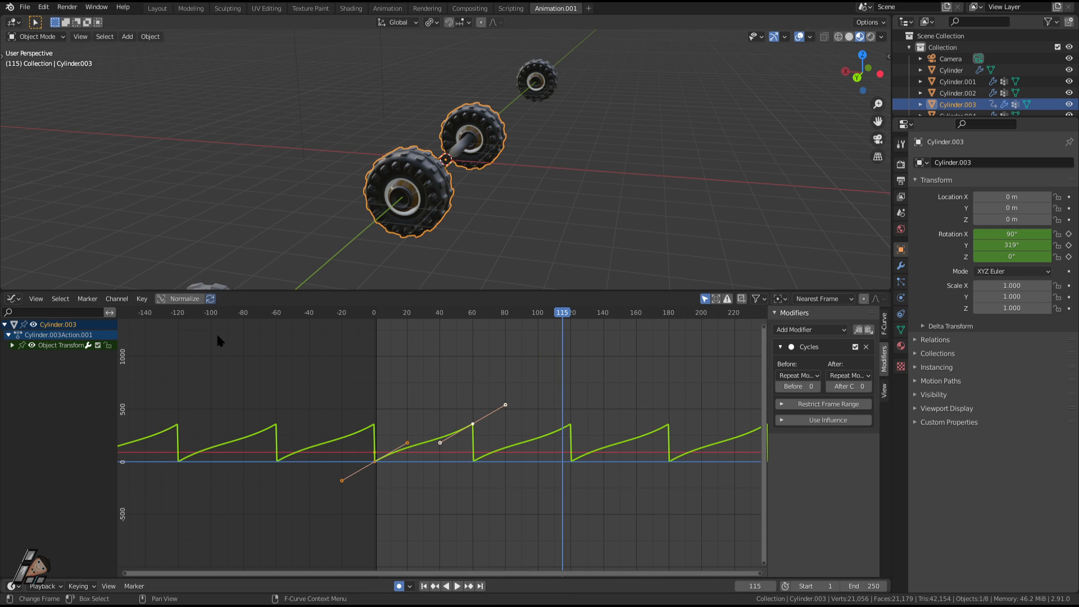
Step: Set the selected rotation keyframes to Exponential interpolation, play the animation and stop it
{"action": "left_click", "coordinate": [142, 299]}
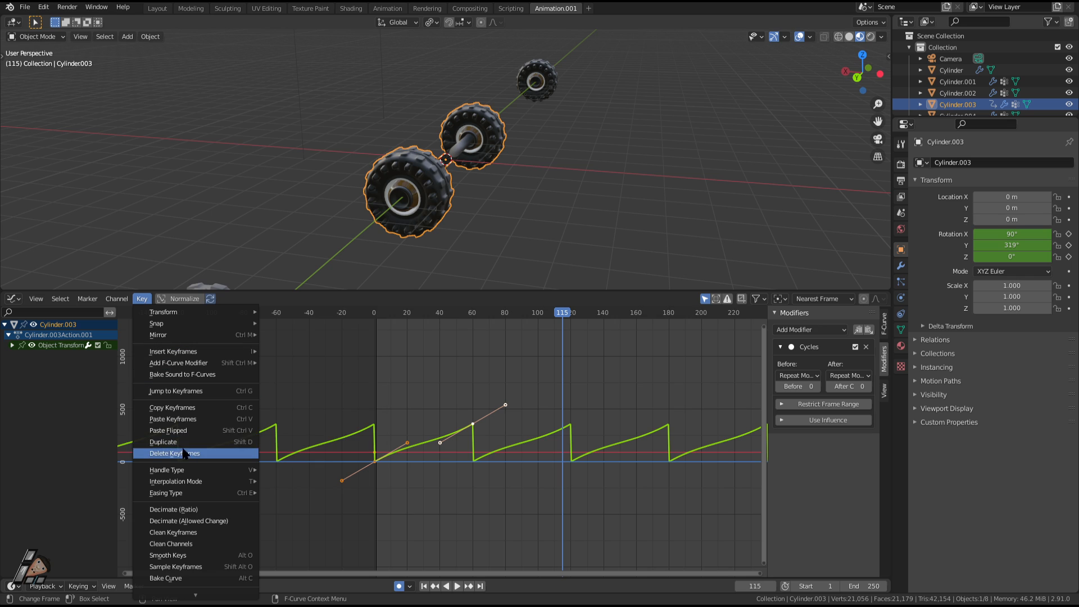
{"action": "mouse_move", "coordinate": [218, 482]}
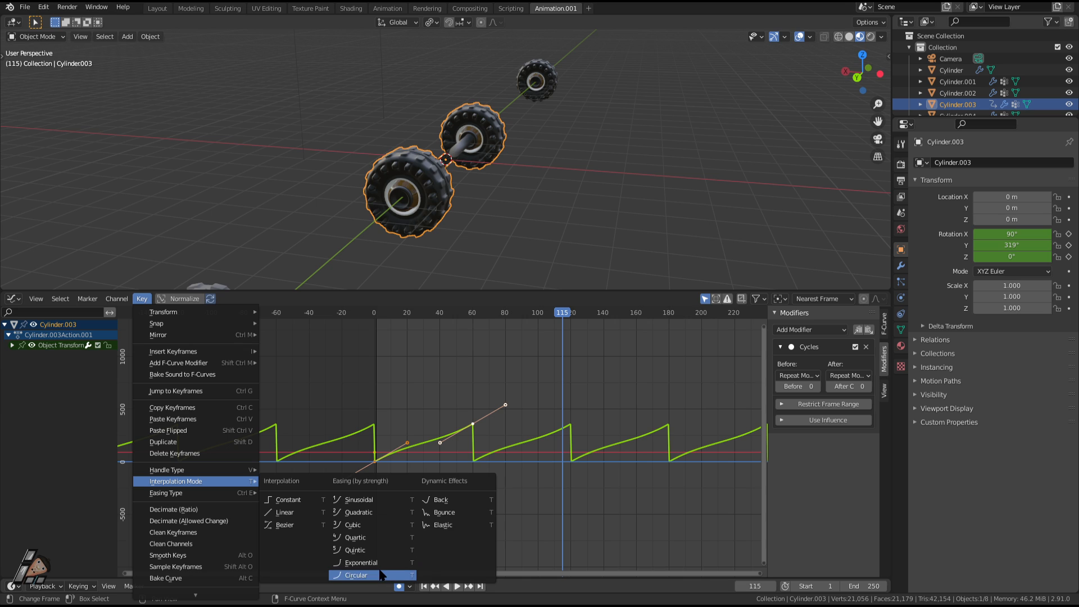
{"action": "left_click", "coordinate": [363, 564]}
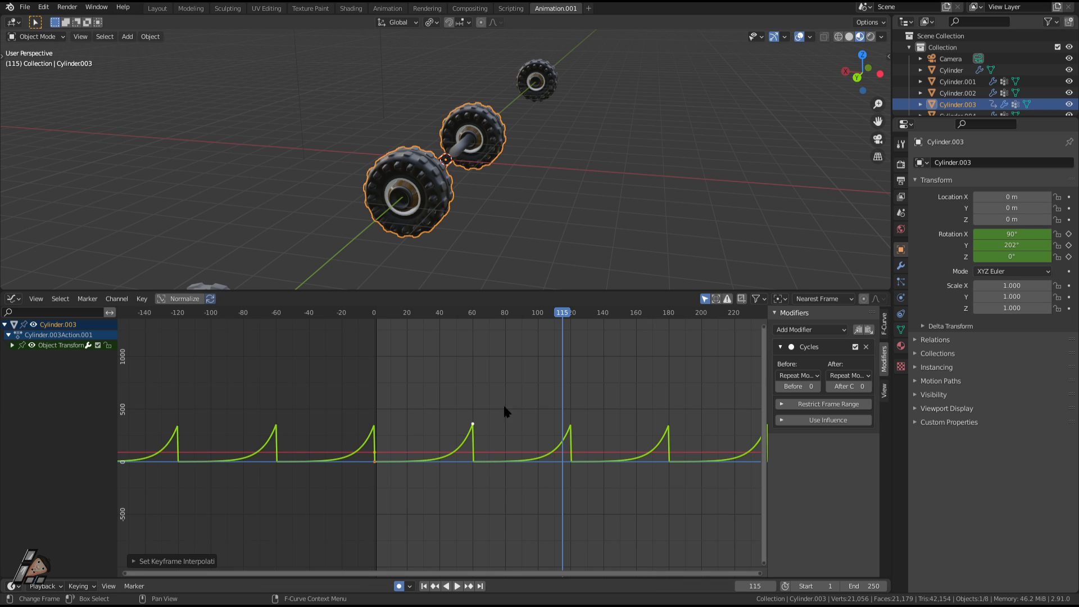
{"action": "key", "text": "space"}
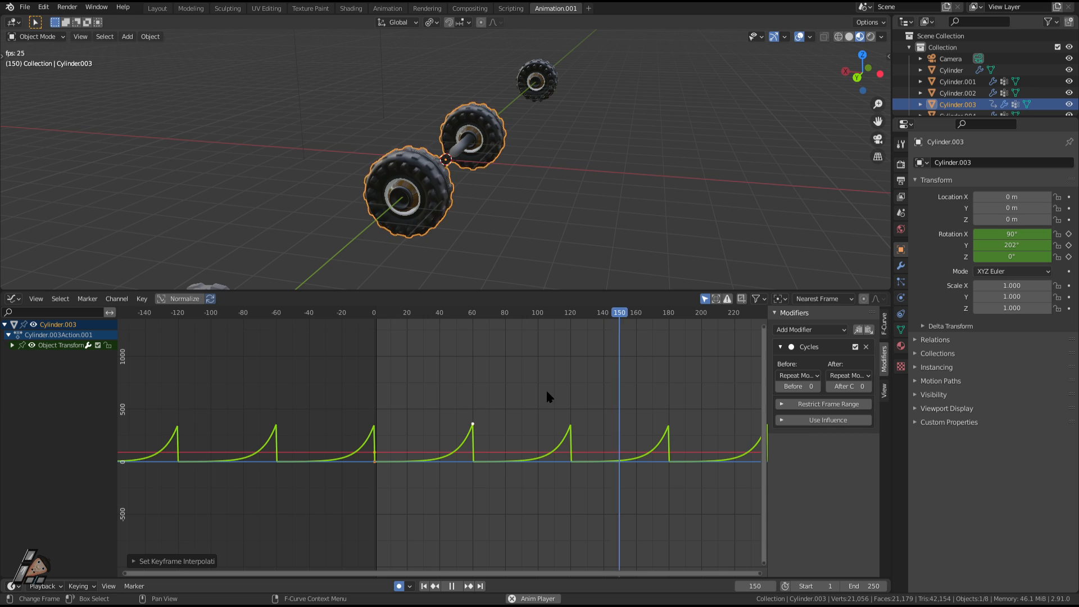
{"action": "key", "text": "space"}
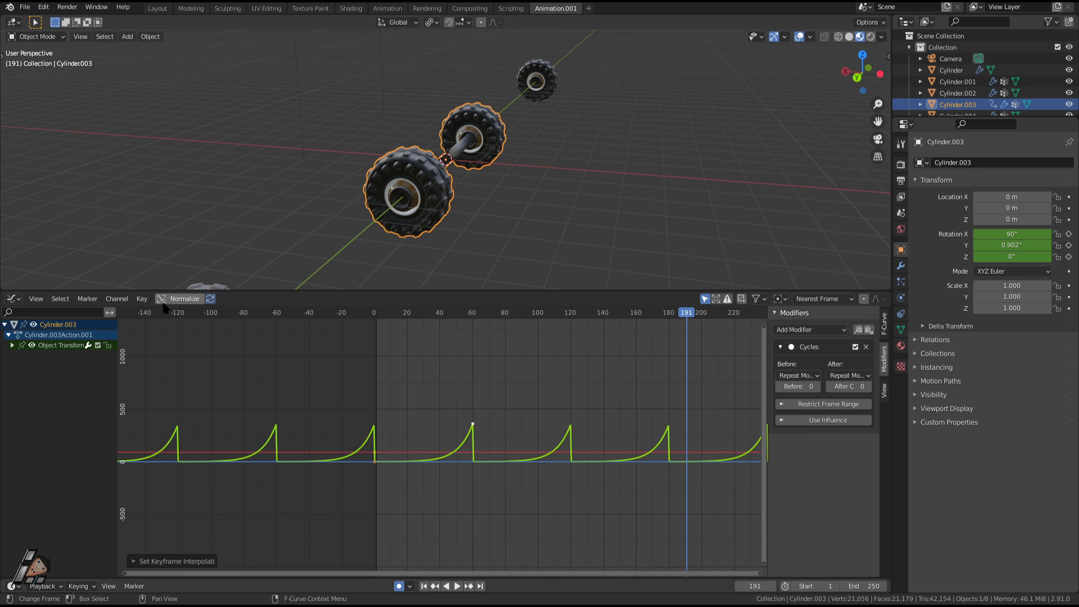
Step: Set the selected rotation keyframes to Back interpolation and play the animation
{"action": "left_click", "coordinate": [143, 299]}
{"action": "mouse_move", "coordinate": [191, 481]}
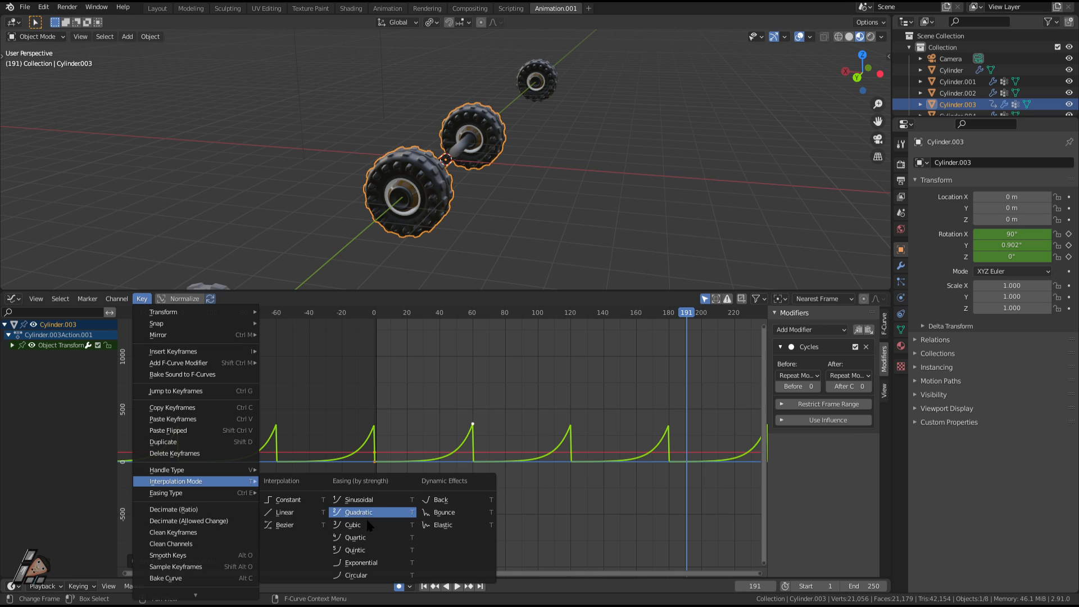
{"action": "left_click", "coordinate": [458, 503]}
{"action": "key", "text": "space"}
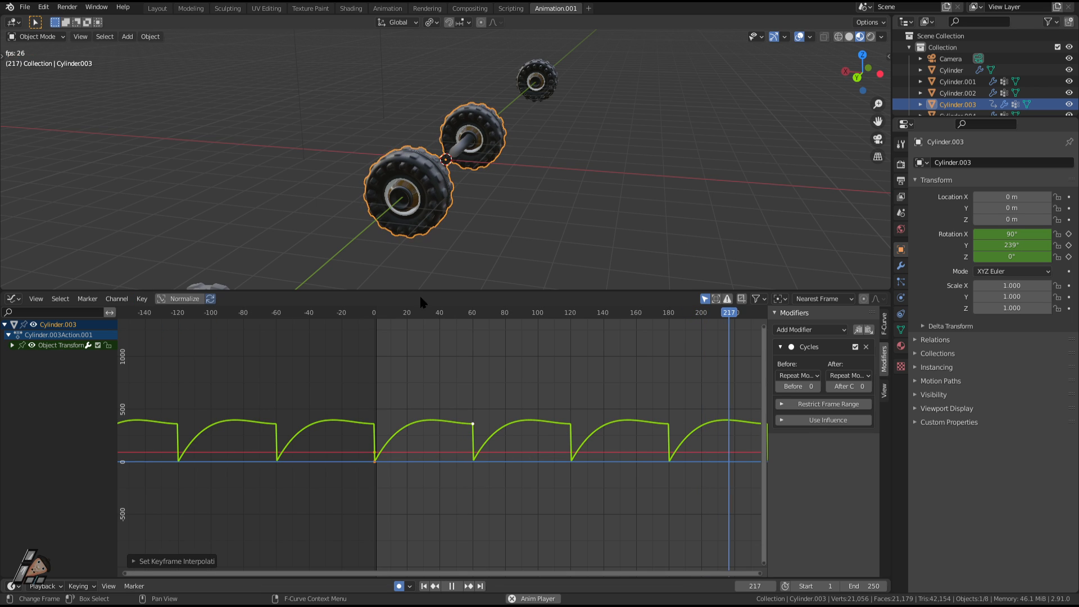
Step: Set the selected rotation keyframes to Elastic interpolation while the animation plays
{"action": "left_click", "coordinate": [141, 299]}
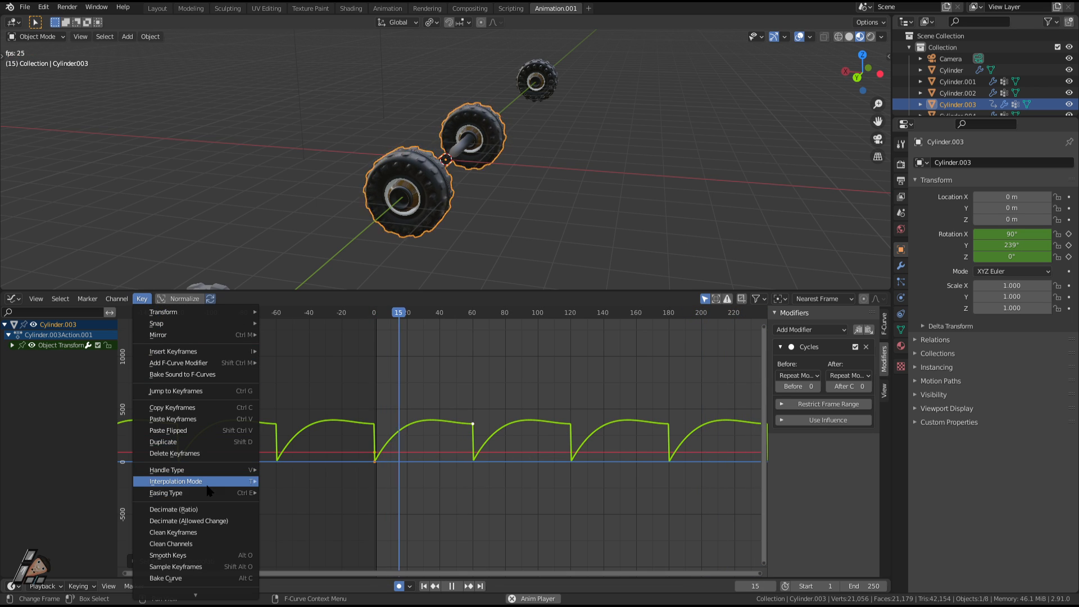
{"action": "mouse_move", "coordinate": [197, 481]}
{"action": "left_click", "coordinate": [444, 524]}
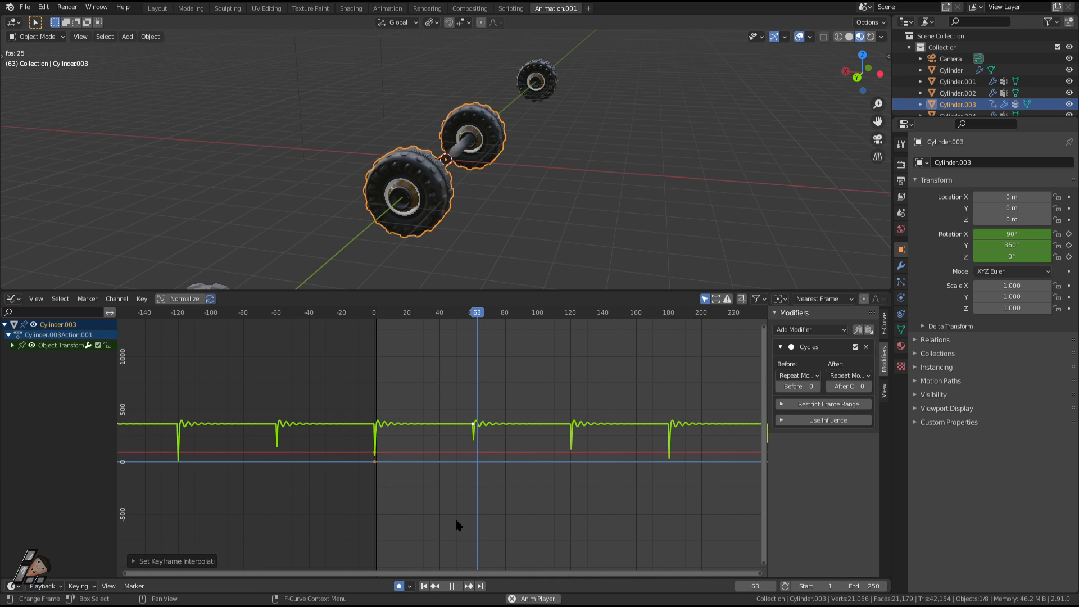
Step: Return the selected rotation keyframes to Back interpolation while the animation plays
{"action": "left_click", "coordinate": [142, 299]}
{"action": "mouse_move", "coordinate": [191, 481]}
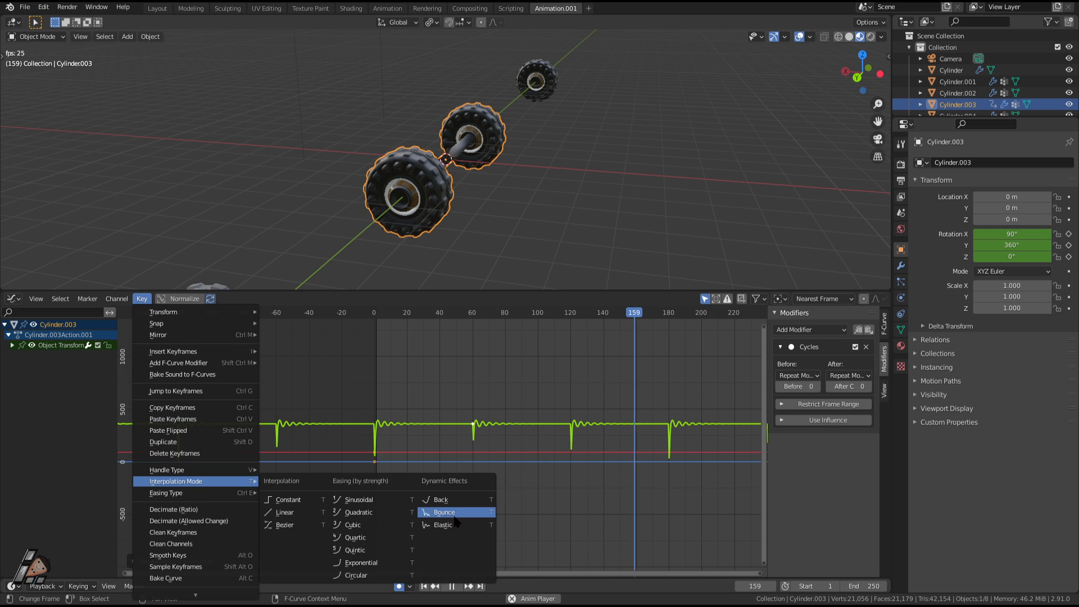
{"action": "left_click", "coordinate": [446, 498]}
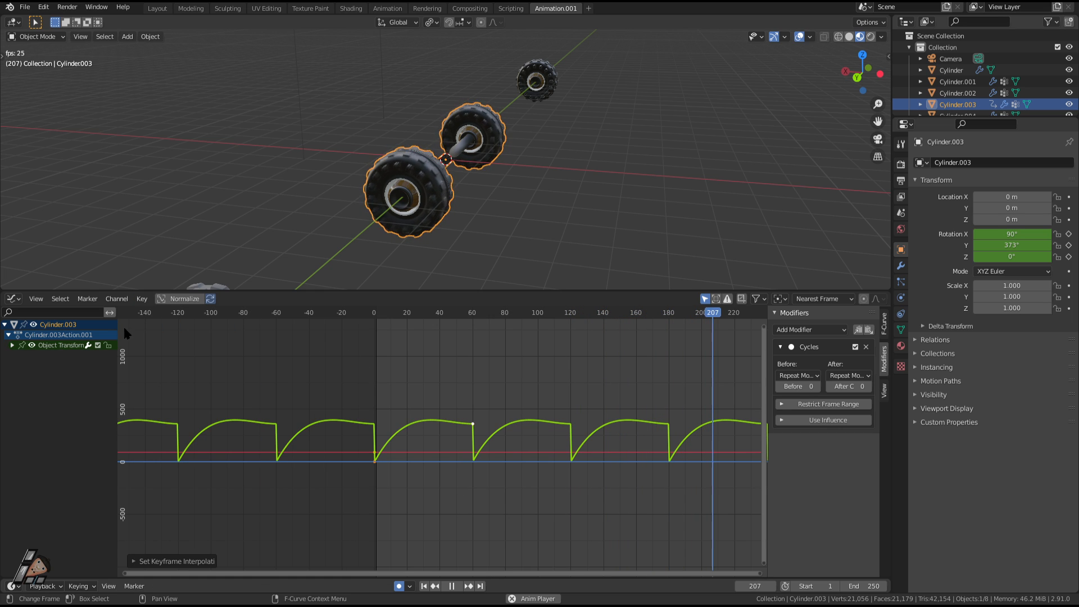
Step: Set the selected rotation keyframes to Constant interpolation and go back to the curve's modifier settings
{"action": "left_click", "coordinate": [141, 299]}
{"action": "mouse_move", "coordinate": [185, 482]}
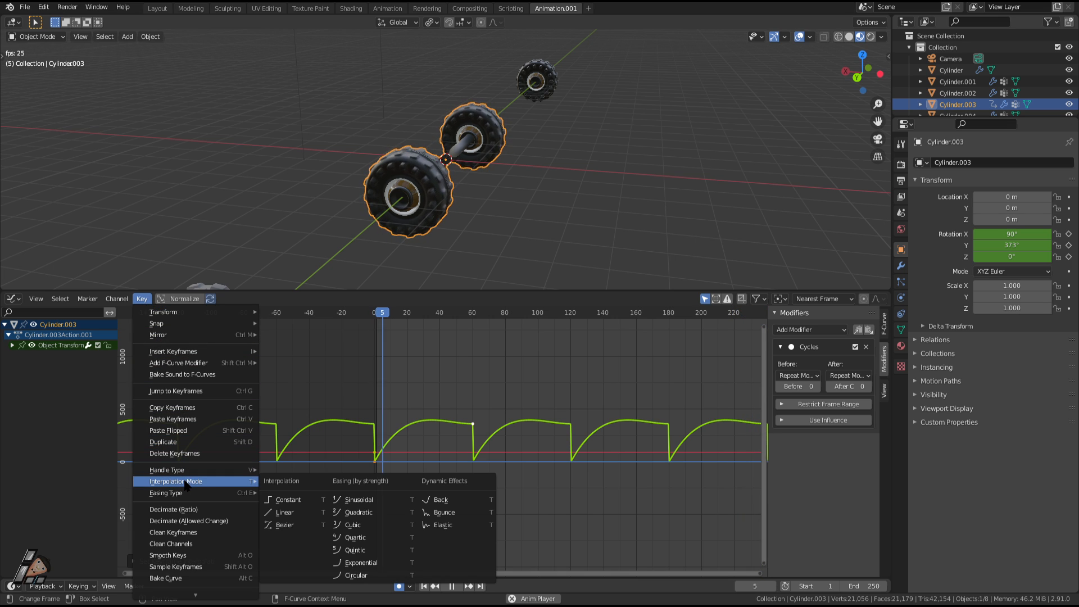
{"action": "left_click", "coordinate": [292, 513]}
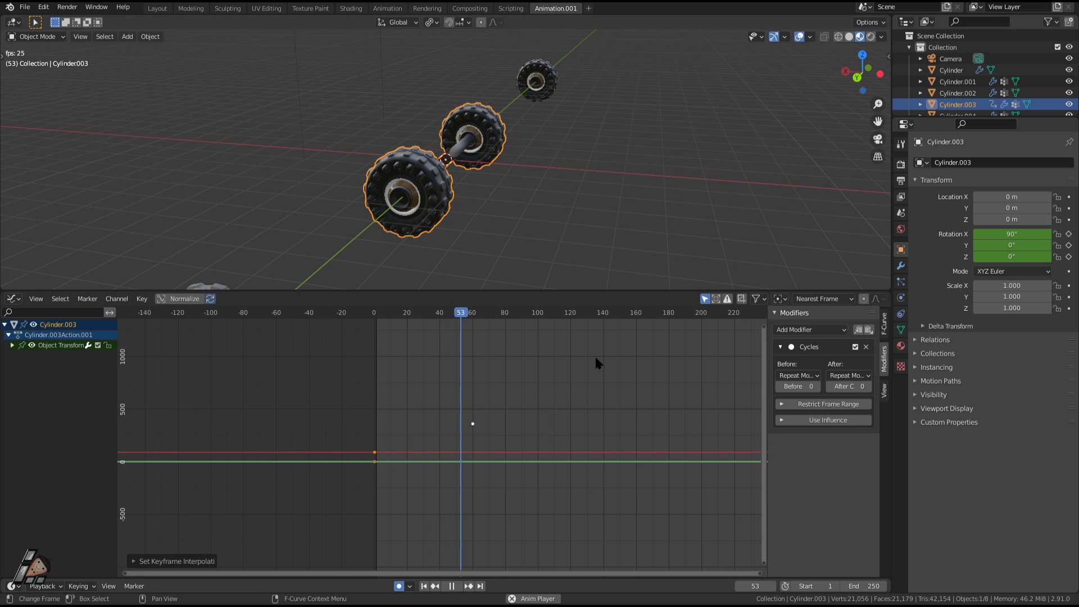
{"action": "left_click", "coordinate": [885, 392]}
{"action": "left_click", "coordinate": [885, 361]}
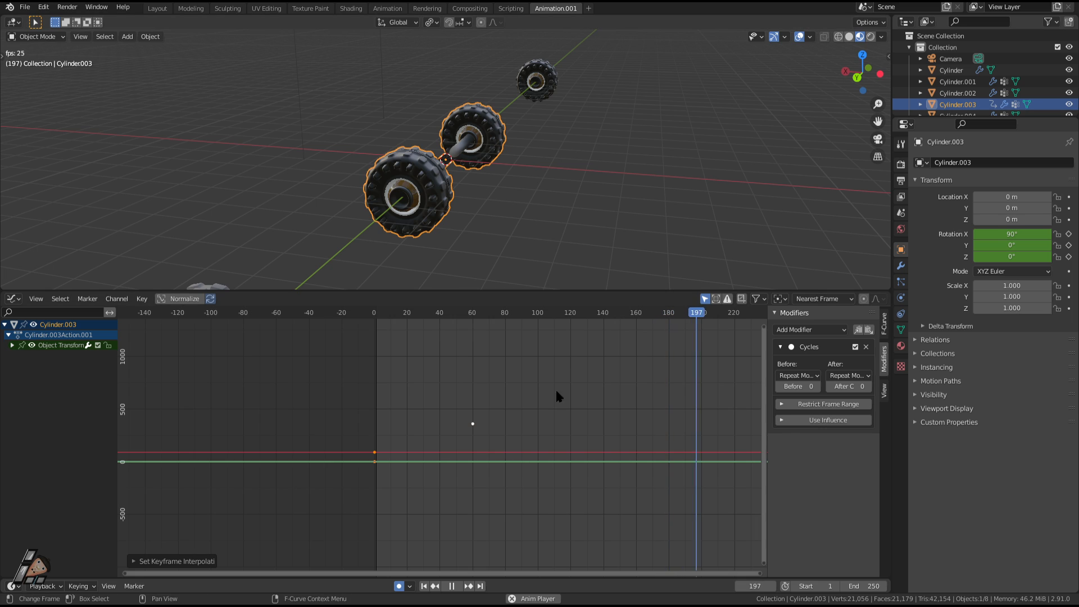
Step: Try Bezier interpolation on the Y rotation curve's frame 60 keyframe and set it back to Constant
{"action": "left_click", "coordinate": [473, 429]}
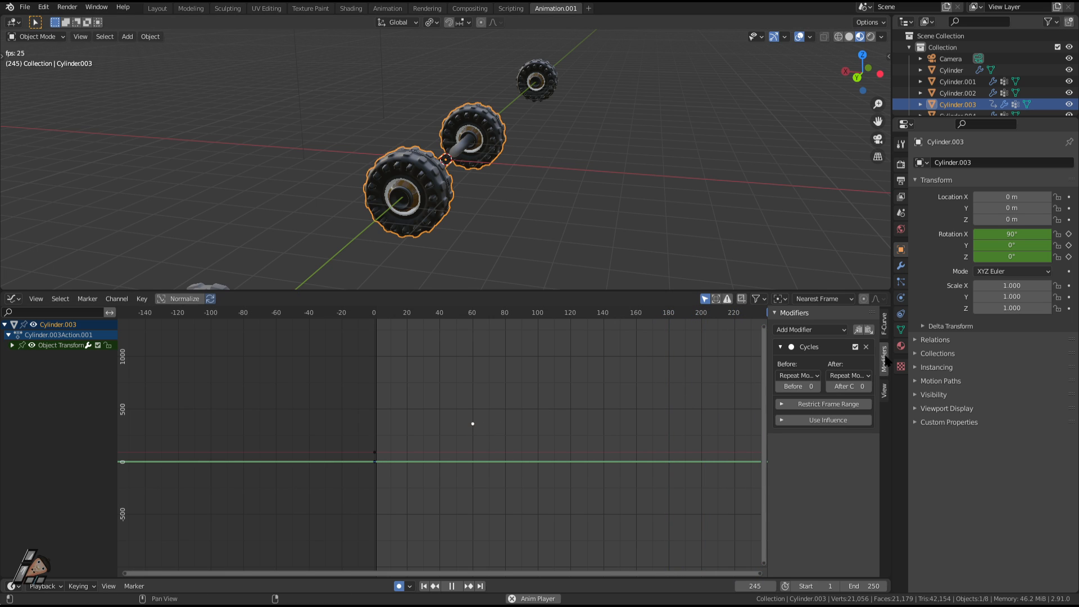
{"action": "left_click", "coordinate": [885, 325]}
{"action": "left_click", "coordinate": [843, 420]}
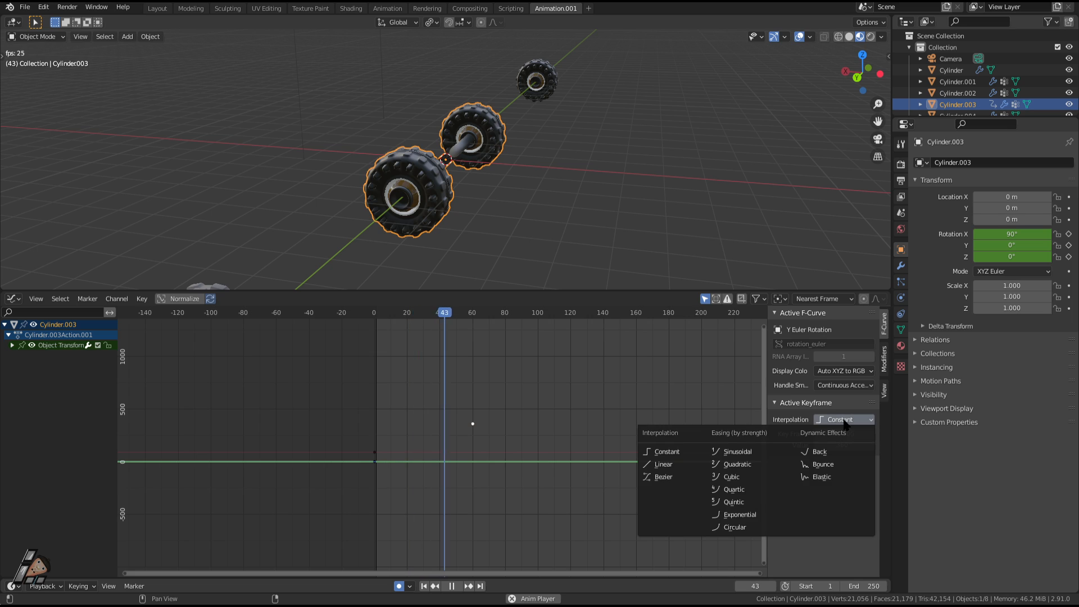
{"action": "left_click", "coordinate": [662, 477]}
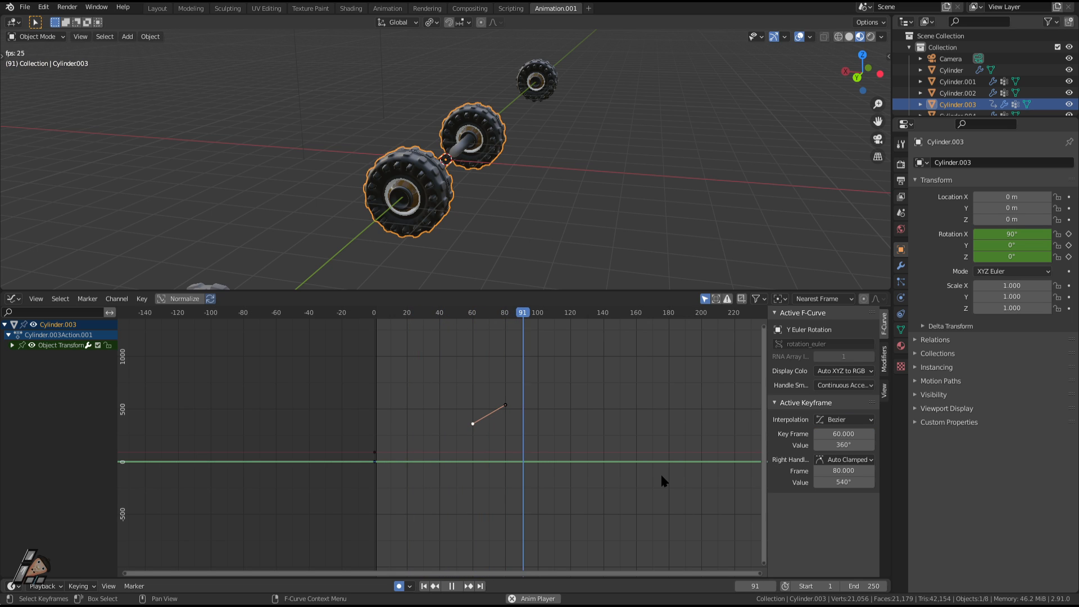
{"action": "left_click", "coordinate": [837, 423]}
{"action": "left_click", "coordinate": [675, 452]}
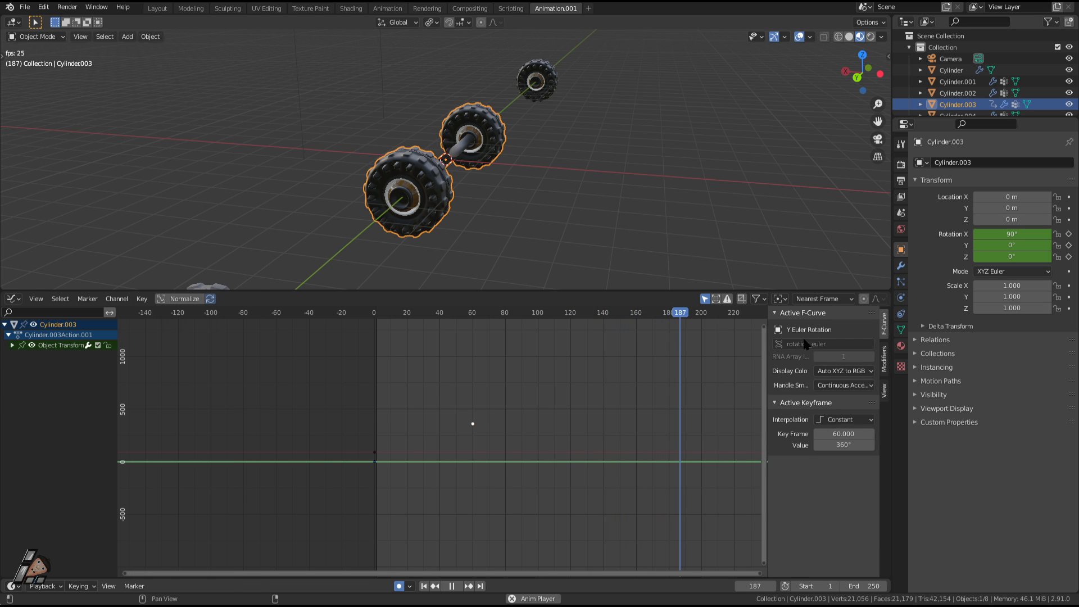
Step: Try Constant and Linear interpolation on the selected rotation keyframes while the animation plays
{"action": "left_click", "coordinate": [143, 299]}
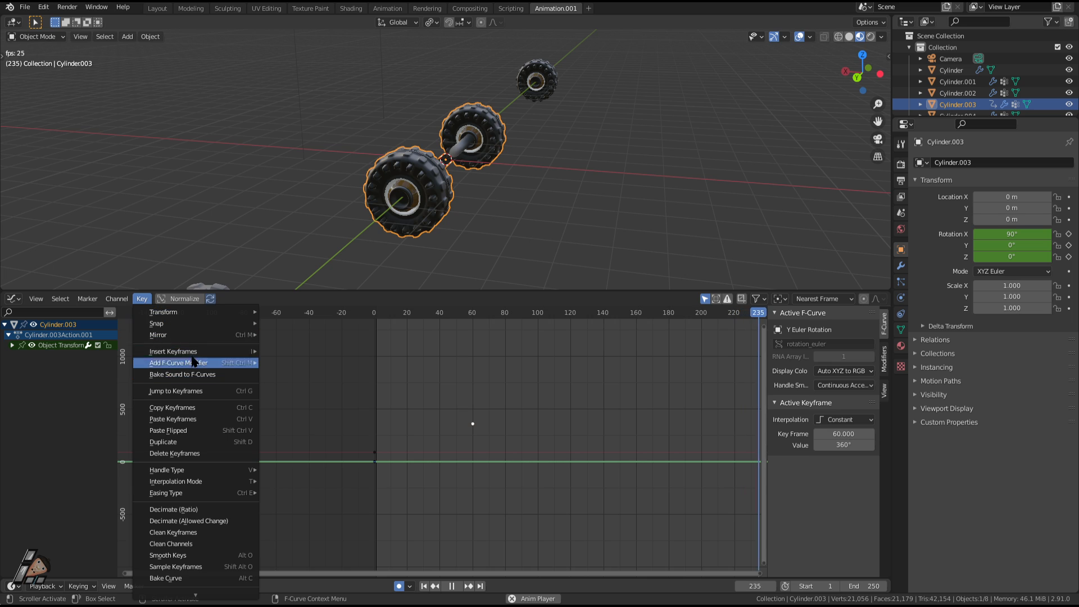
{"action": "mouse_move", "coordinate": [186, 351]}
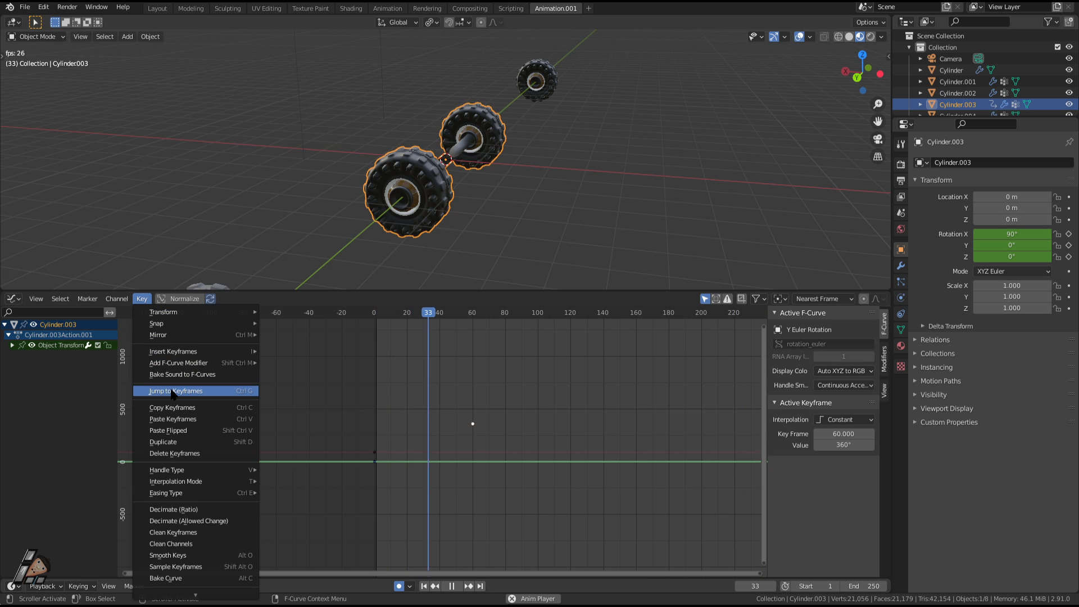
{"action": "mouse_move", "coordinate": [185, 481]}
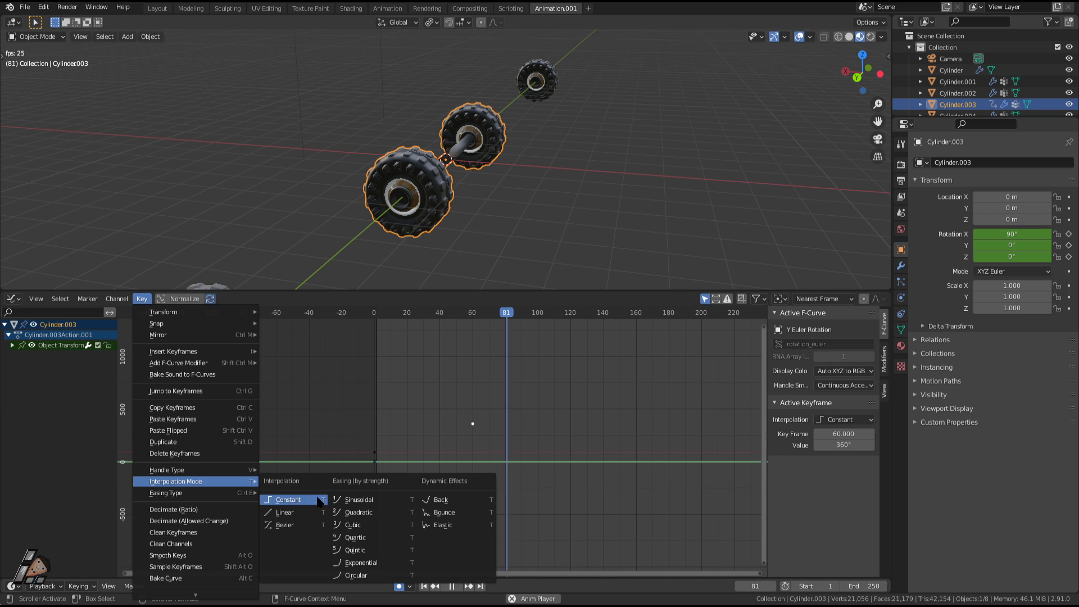
{"action": "left_click", "coordinate": [317, 502]}
{"action": "left_click", "coordinate": [141, 299]}
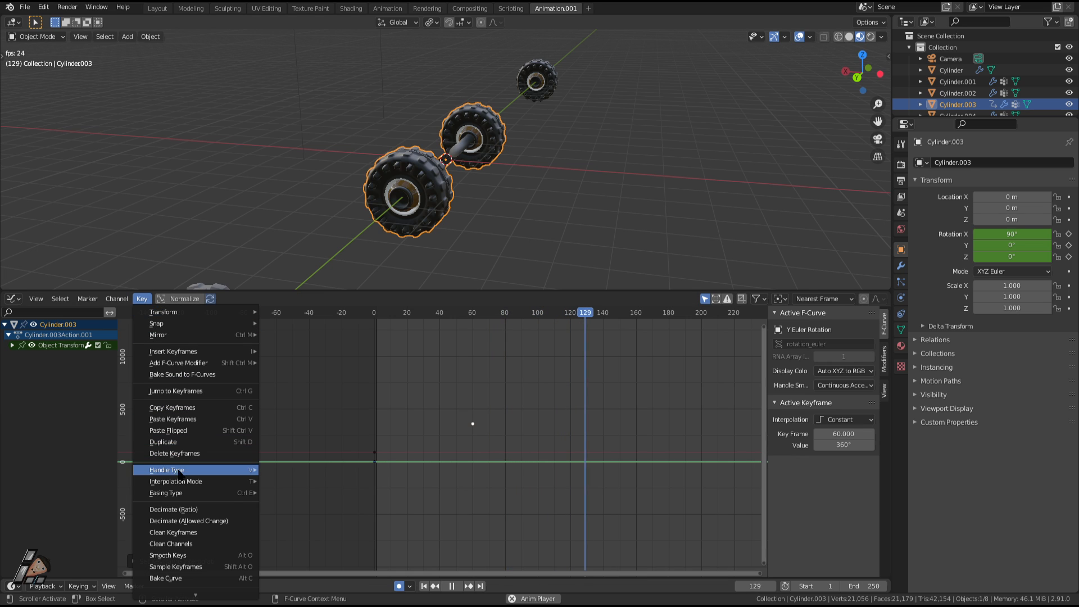
{"action": "mouse_move", "coordinate": [177, 483]}
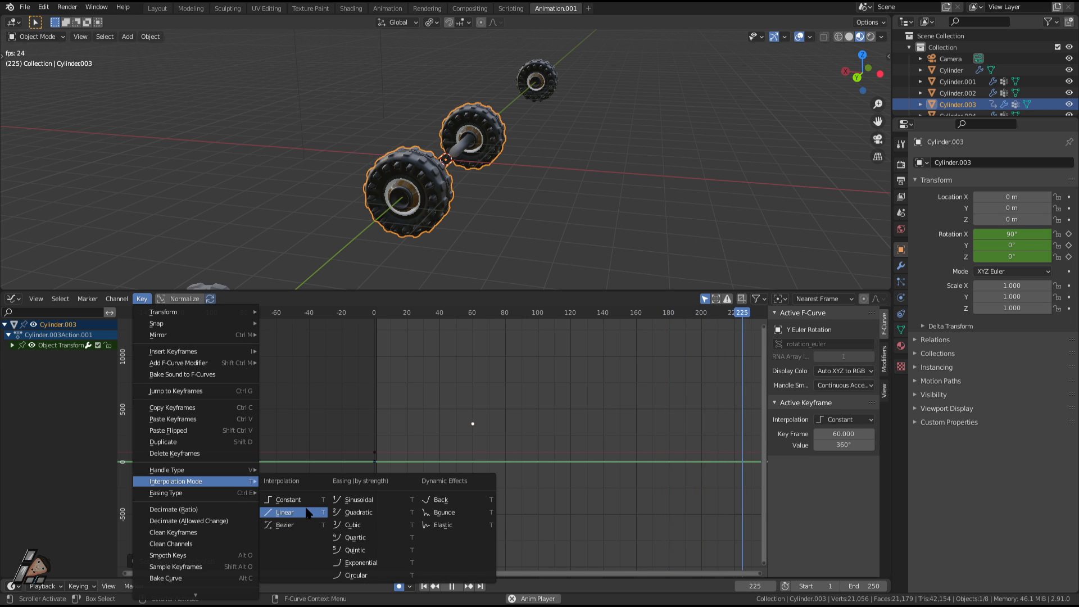
{"action": "left_click", "coordinate": [308, 513]}
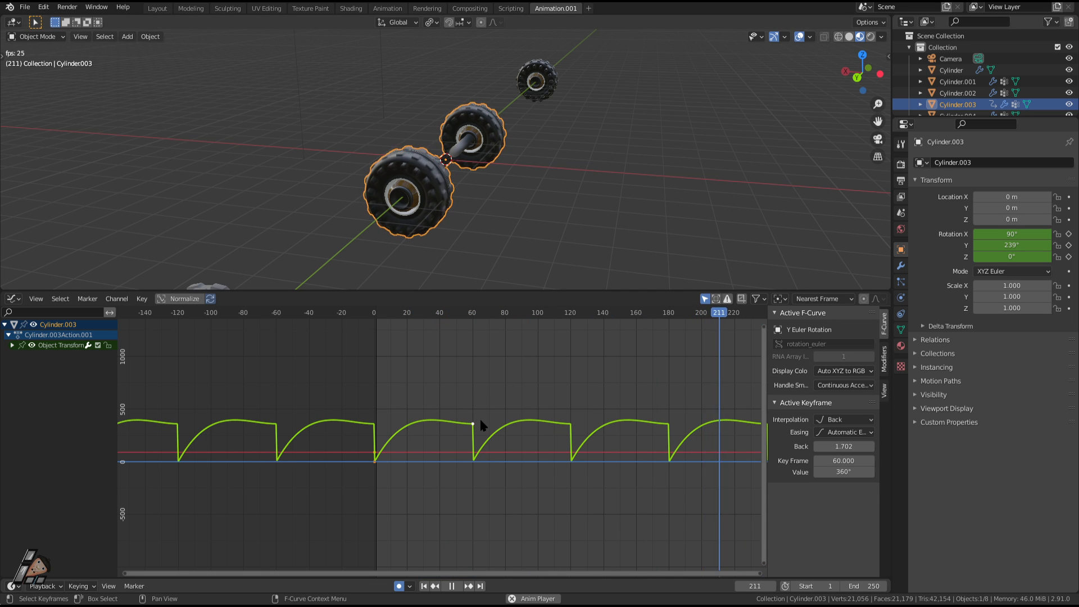
Step: Stop playback and try Constant, Linear and Bezier interpolation on the Y rotation curve's frame 60 keyframe
{"action": "key", "text": "space"}
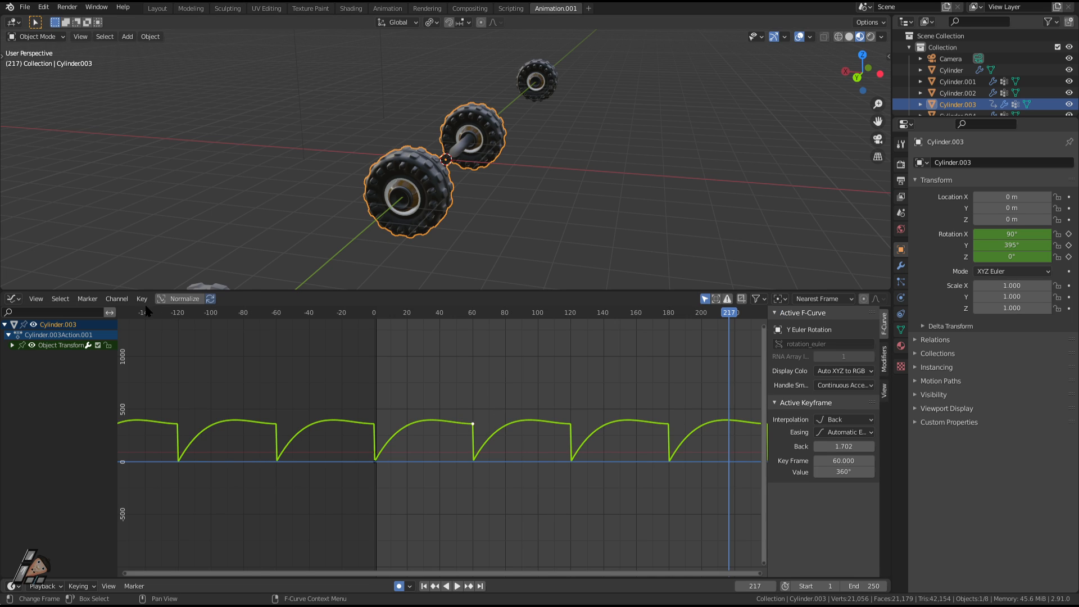
{"action": "left_click", "coordinate": [142, 298]}
{"action": "mouse_move", "coordinate": [187, 484]}
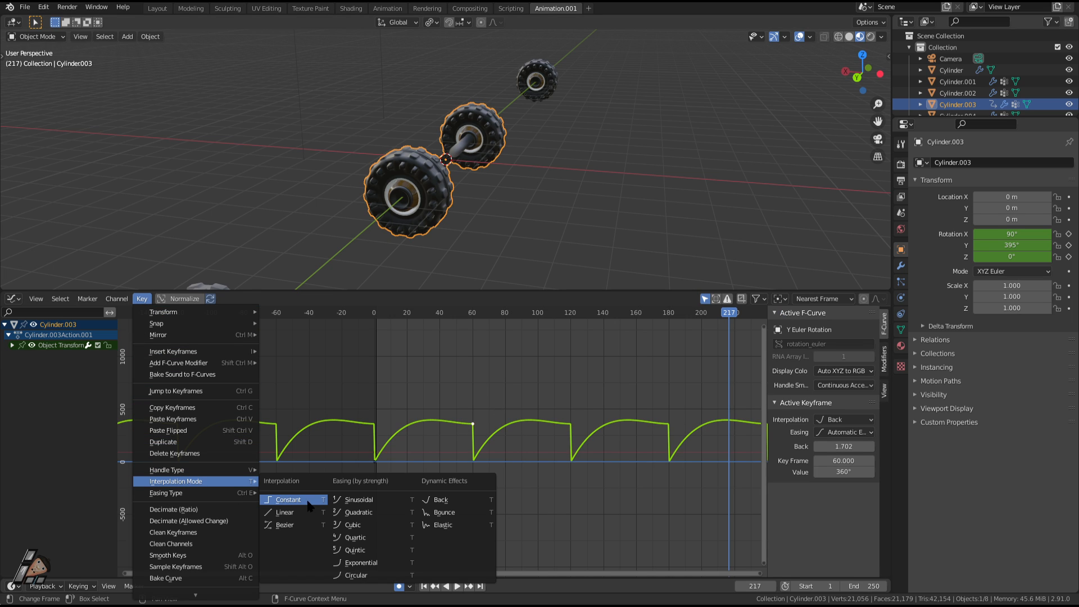
{"action": "left_click", "coordinate": [291, 501]}
{"action": "left_click", "coordinate": [144, 301]}
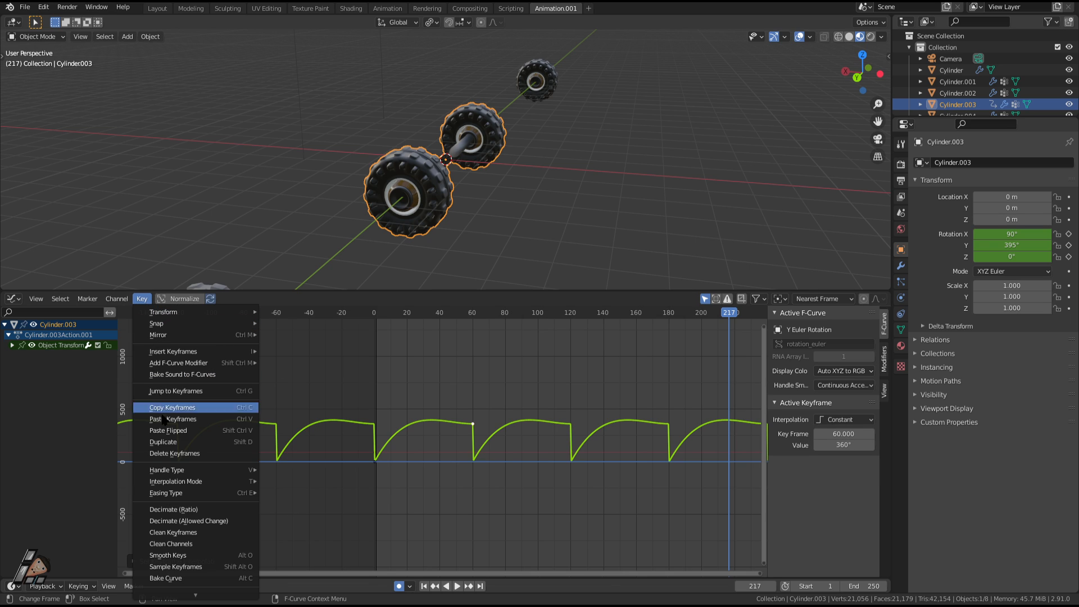
{"action": "mouse_move", "coordinate": [182, 484]}
{"action": "left_click", "coordinate": [292, 512]}
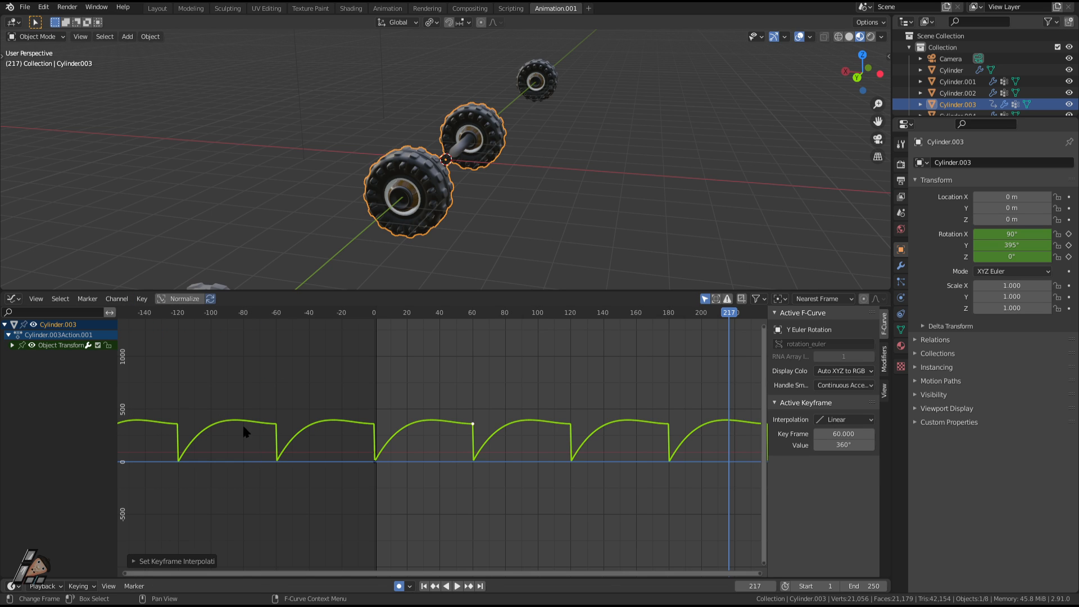
{"action": "left_click", "coordinate": [149, 302]}
{"action": "mouse_move", "coordinate": [191, 482]}
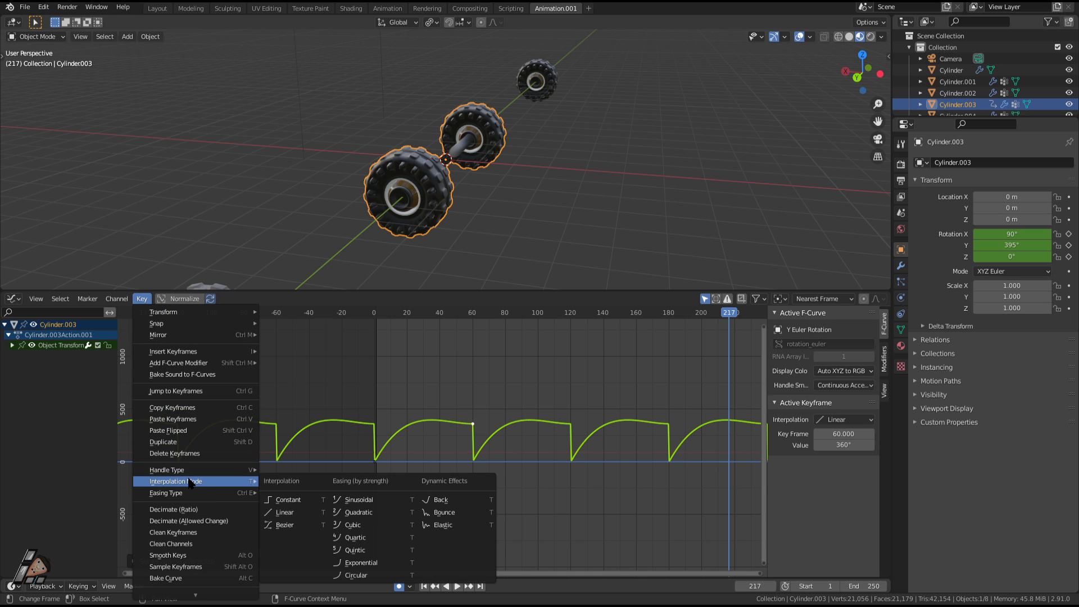
{"action": "left_click", "coordinate": [287, 525]}
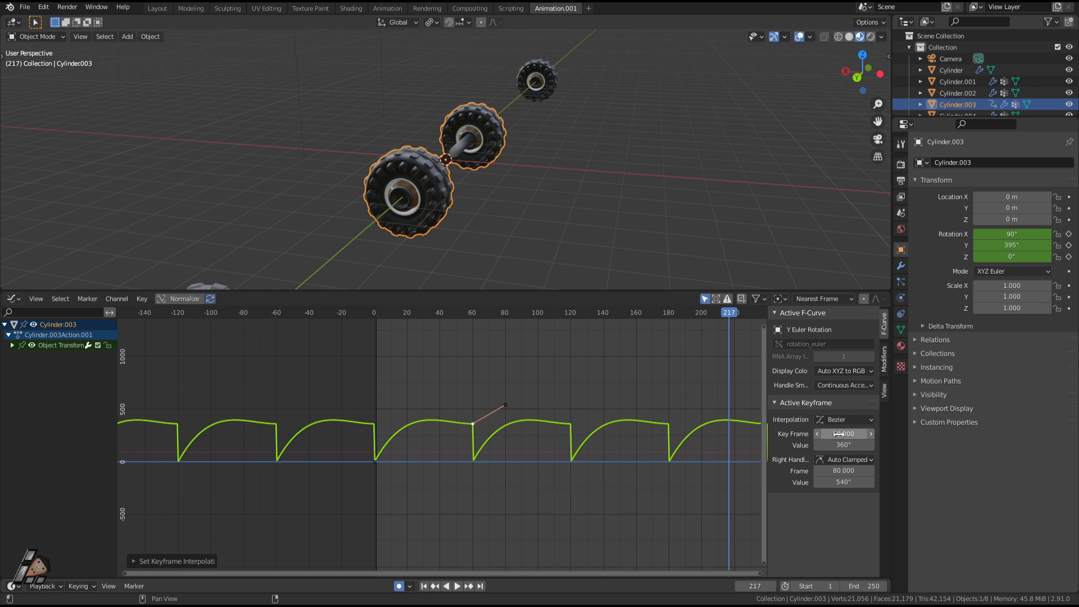
Step: Move the active Y rotation keyframe to frame 54.3 with a value of 337° and play it with Exponential interpolation
{"action": "mouse_move", "coordinate": [843, 434]}
{"action": "left_mouse_down"}
{"action": "mouse_move", "coordinate": [832, 434]}
{"action": "mouse_move", "coordinate": [863, 434]}
{"action": "mouse_move", "coordinate": [824, 434]}
{"action": "mouse_move", "coordinate": [836, 444]}
{"action": "left_mouse_up"}
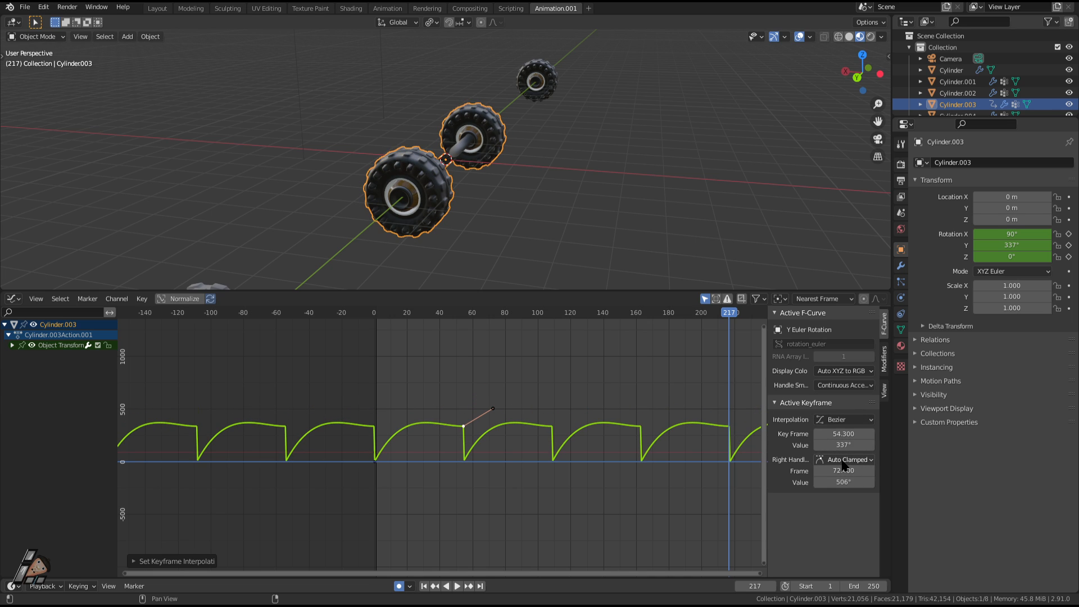
{"action": "left_click", "coordinate": [852, 460]}
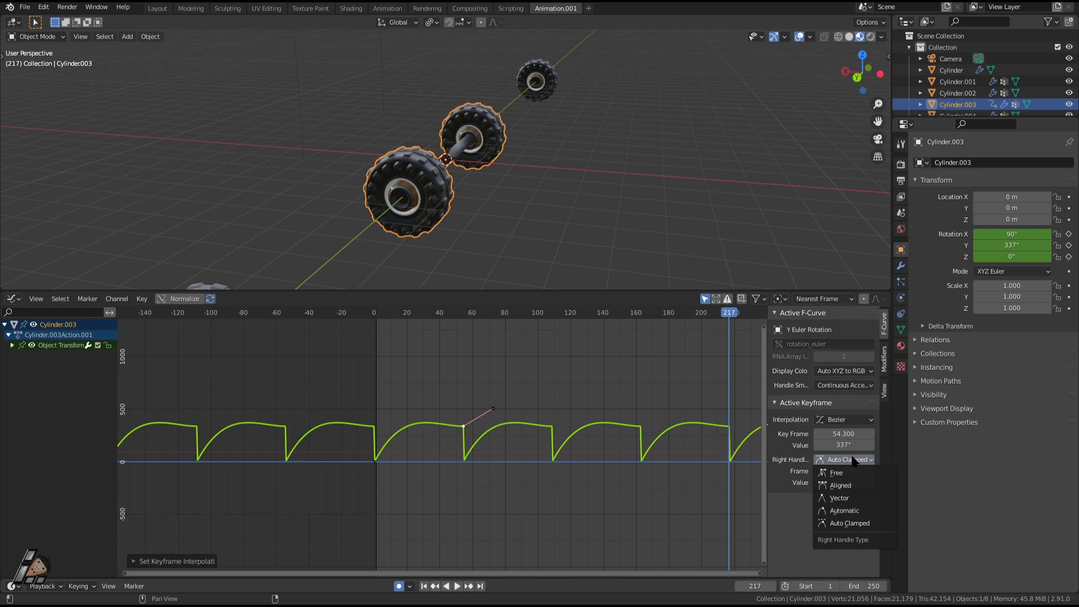
{"action": "left_click", "coordinate": [845, 420]}
{"action": "left_click", "coordinate": [718, 518]}
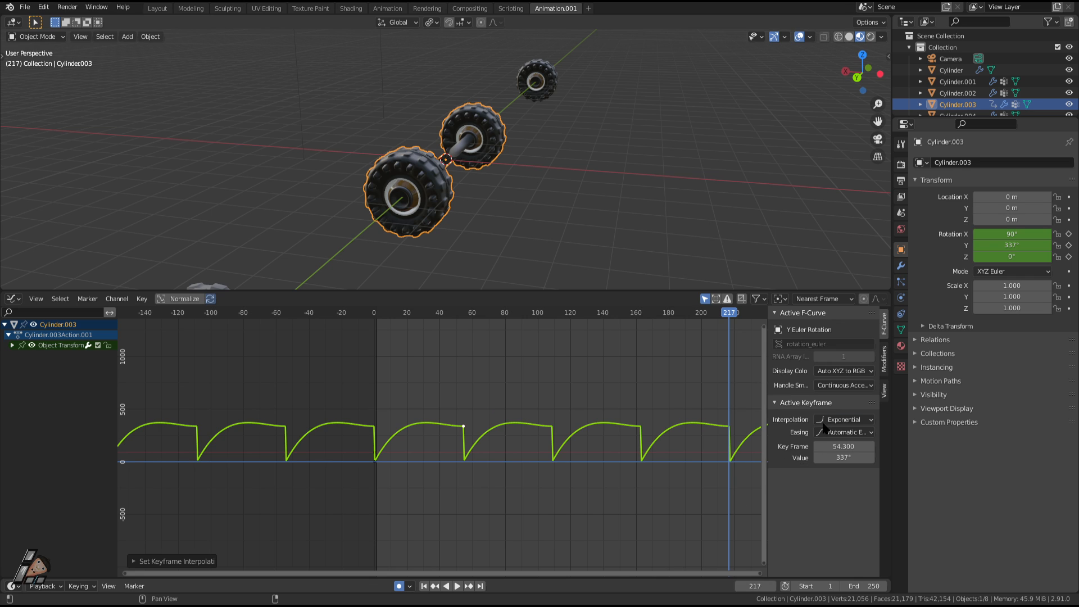
{"action": "key", "text": "space"}
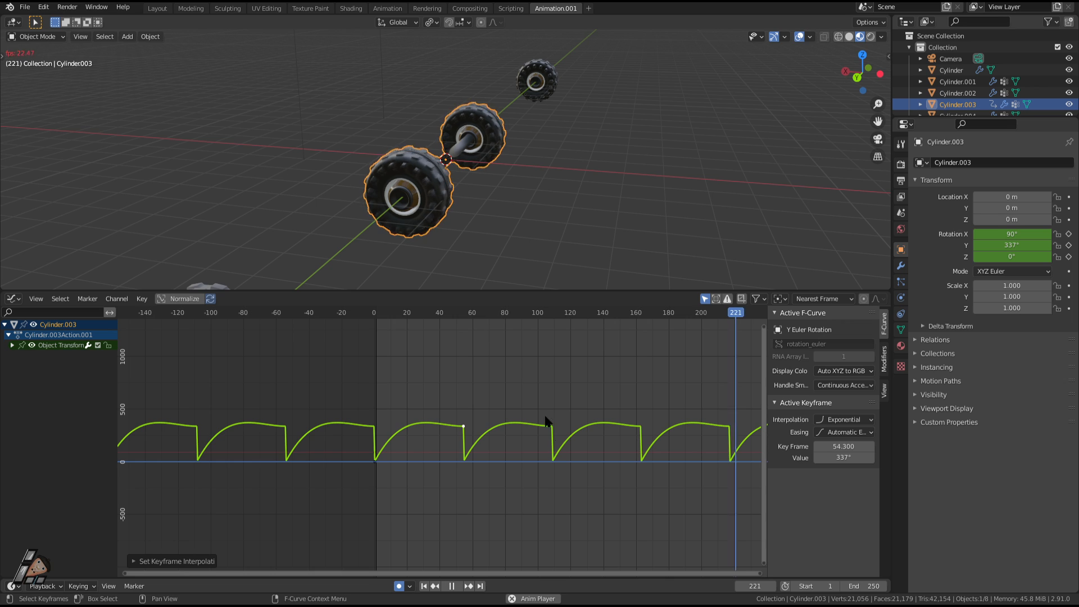
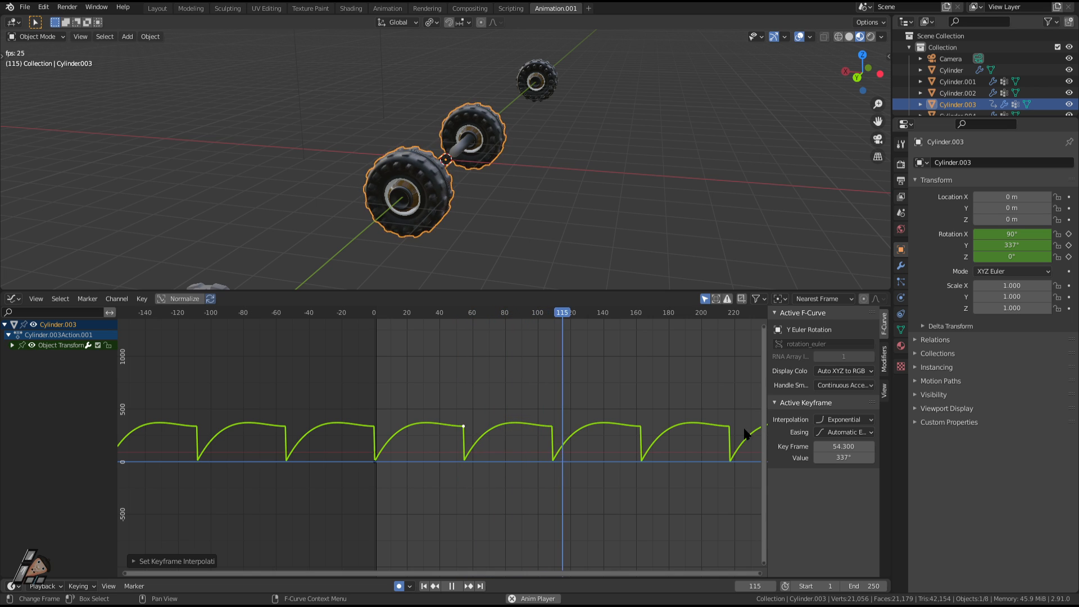
Step: Set both the Before and After modes of the Y rotation curve's Cycles modifier to Repeat with Offset
{"action": "left_click", "coordinate": [884, 362]}
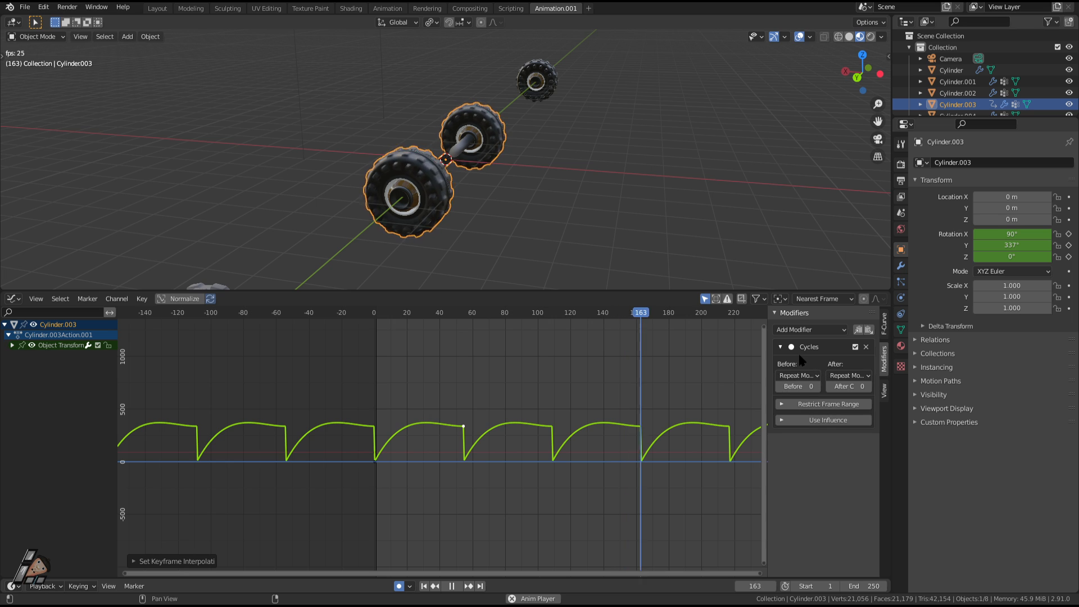
{"action": "left_click", "coordinate": [810, 330]}
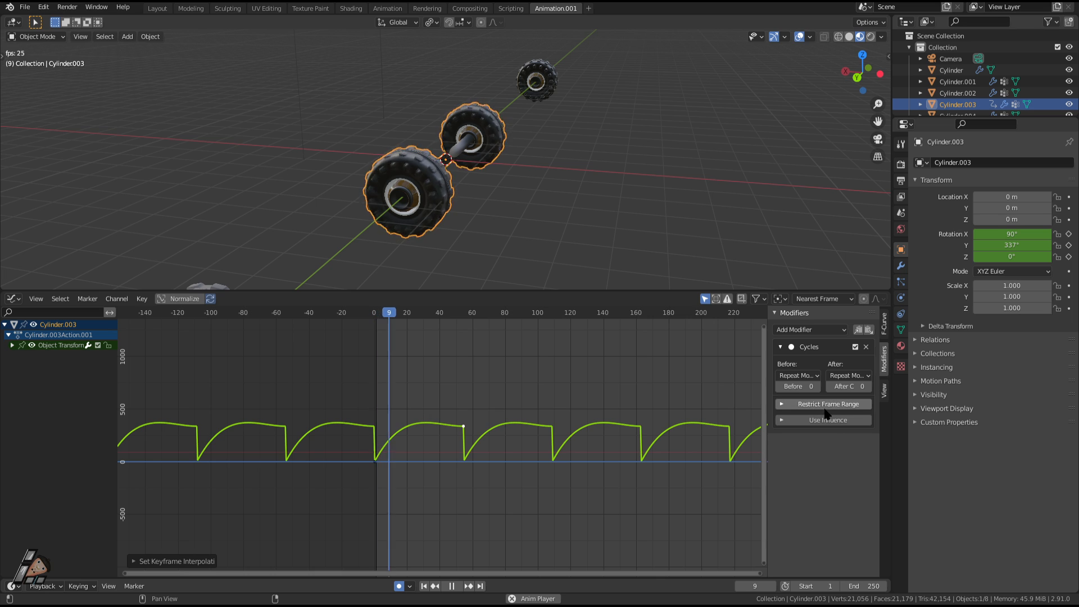
{"action": "left_click", "coordinate": [804, 376]}
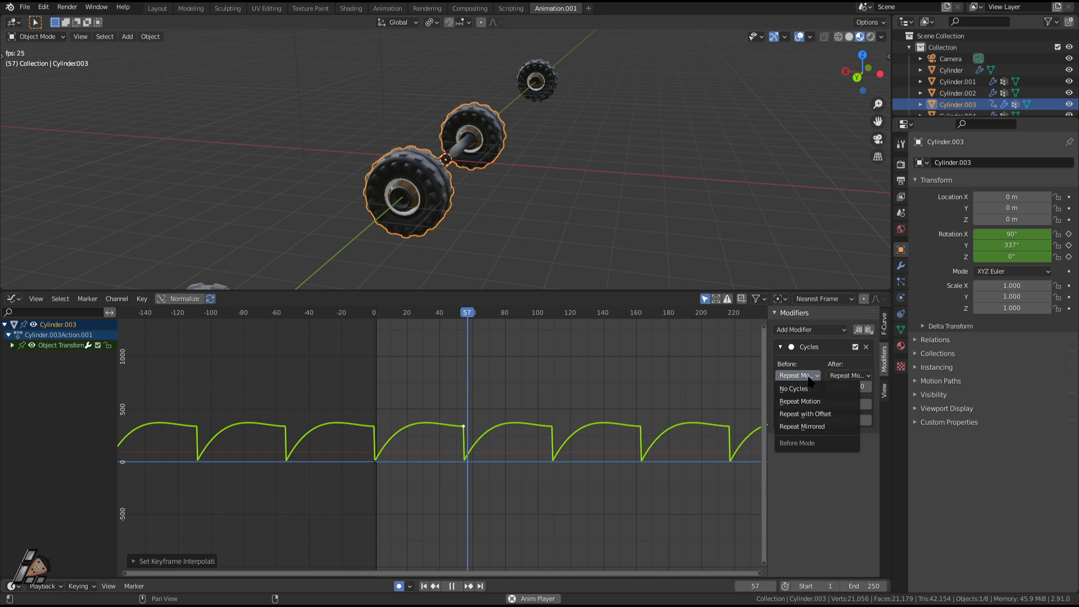
{"action": "left_click", "coordinate": [808, 414]}
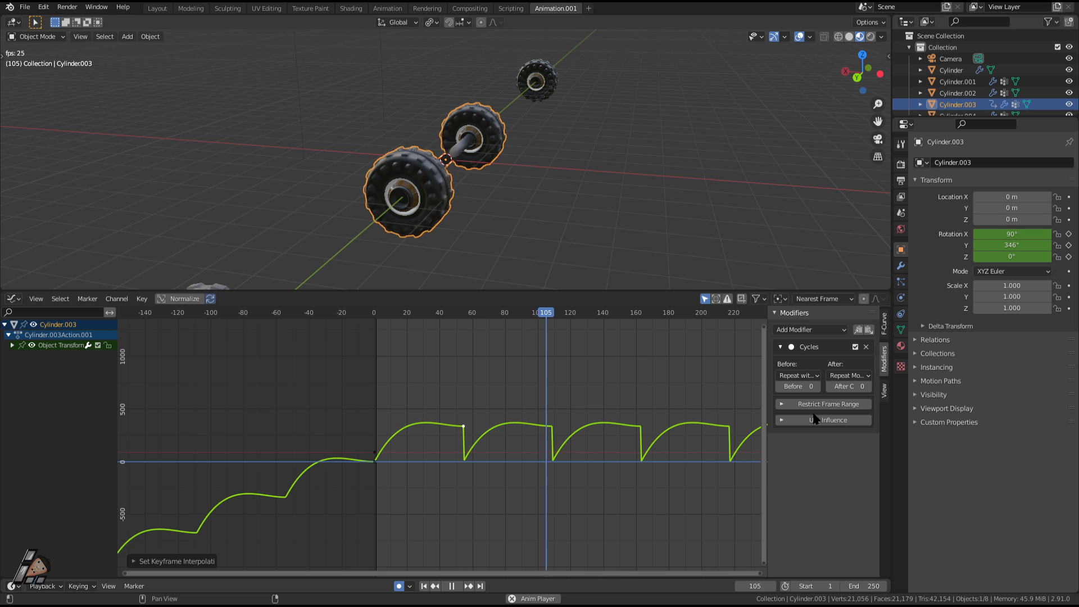
{"action": "left_click", "coordinate": [849, 376]}
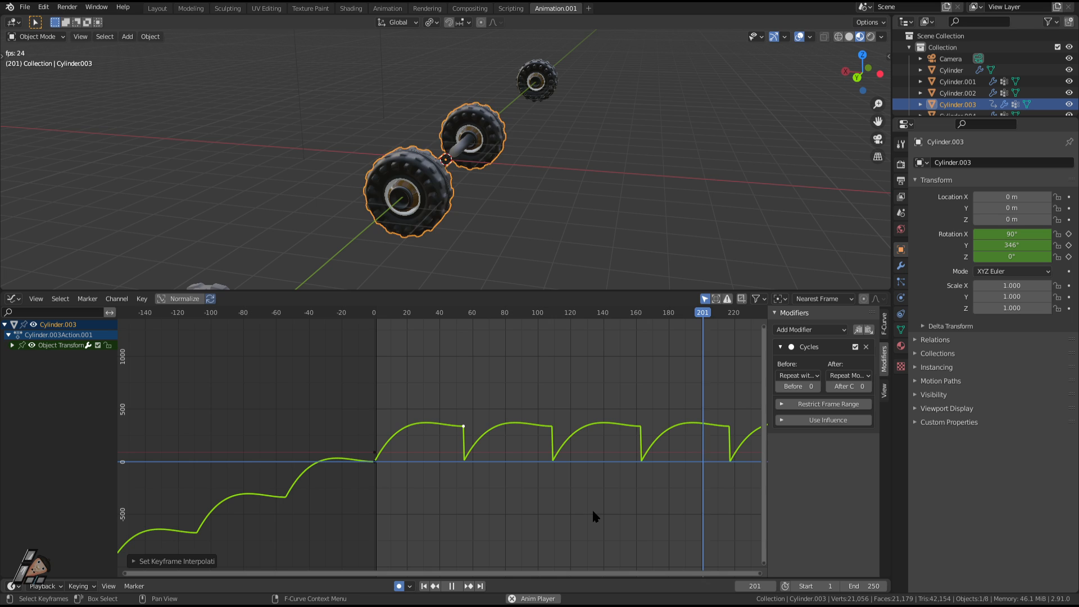
{"action": "left_click", "coordinate": [858, 376]}
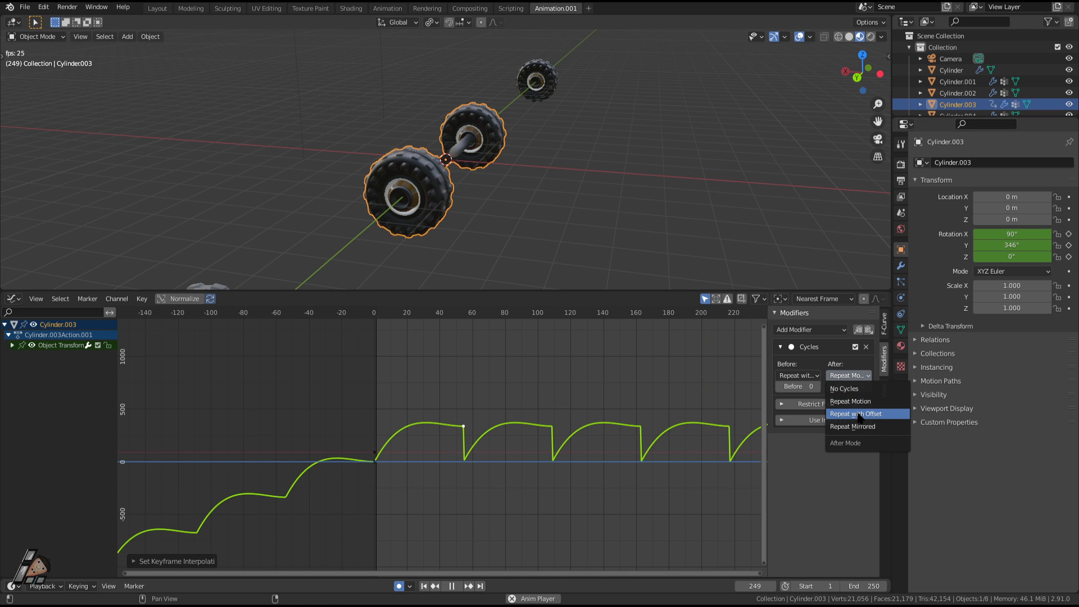
{"action": "left_click", "coordinate": [875, 415]}
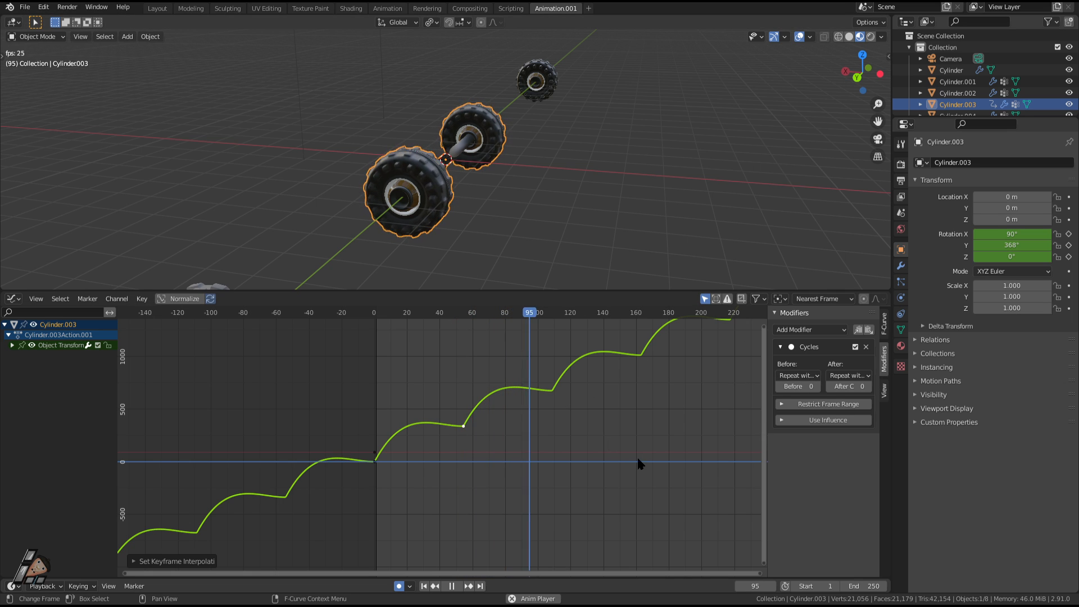
{"action": "scroll", "coordinate": [595, 499], "scroll_direction": "up", "scroll_amount": 2}
{"action": "scroll", "coordinate": [506, 432], "scroll_direction": "down", "scroll_amount": 2}
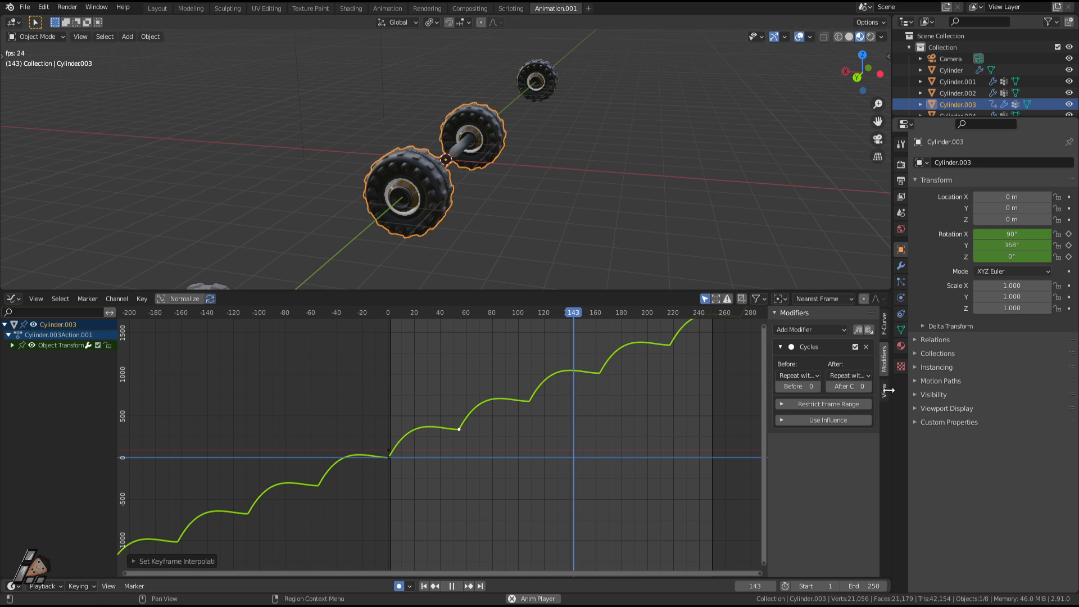
Step: Watch the wheel pair rotate from another side and stop the playback
{"action": "left_click", "coordinate": [142, 300]}
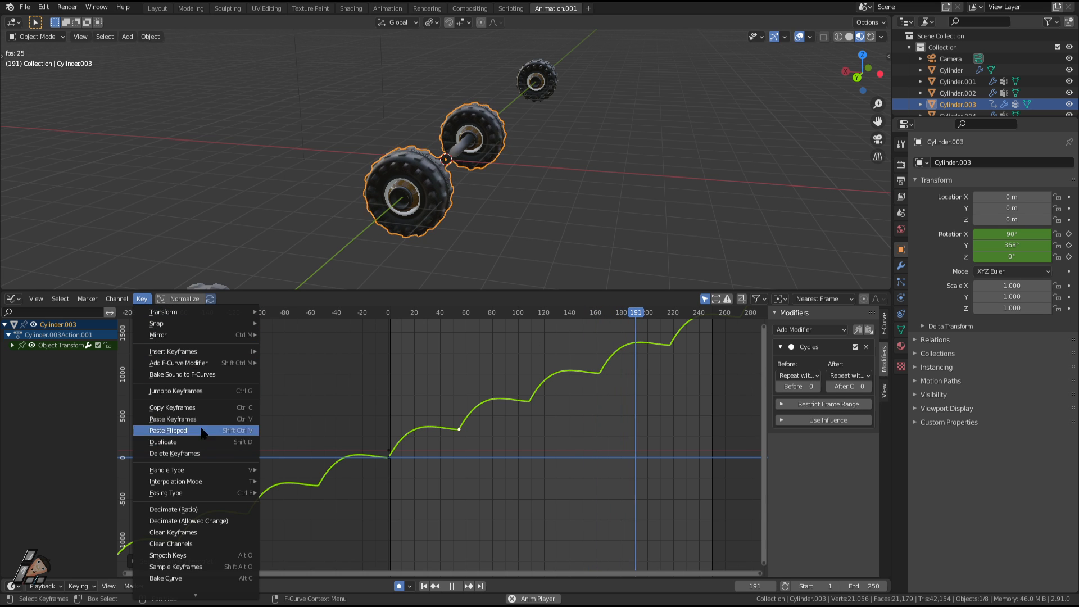
{"action": "left_click", "coordinate": [659, 259]}
{"action": "middle_click_drag", "start_coordinate": [494, 224], "coordinate": [570, 196]}
{"action": "left_click", "coordinate": [570, 197]}
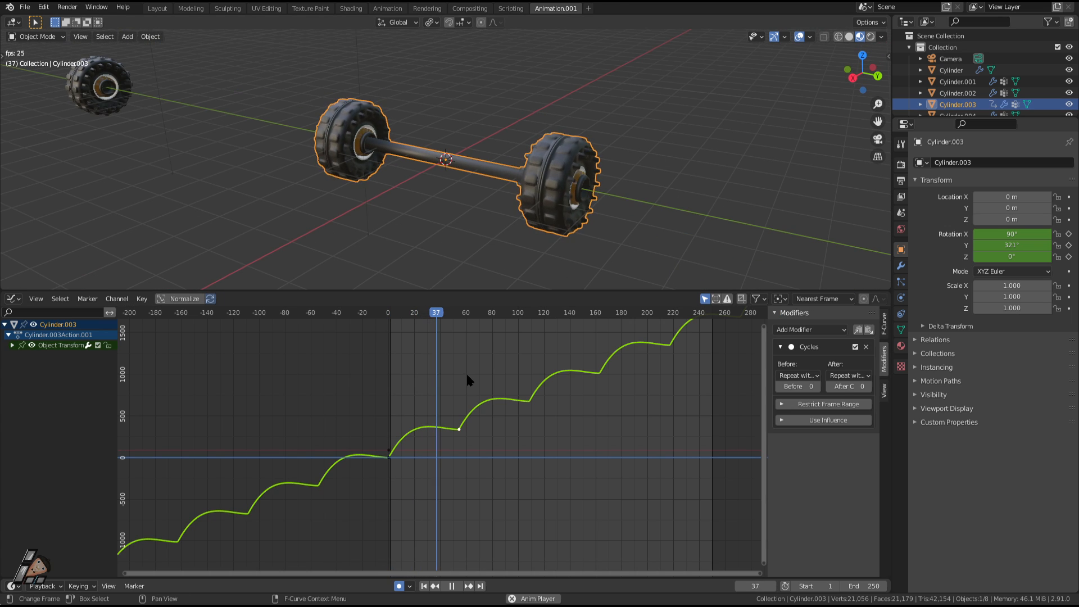
{"action": "key", "text": "space"}
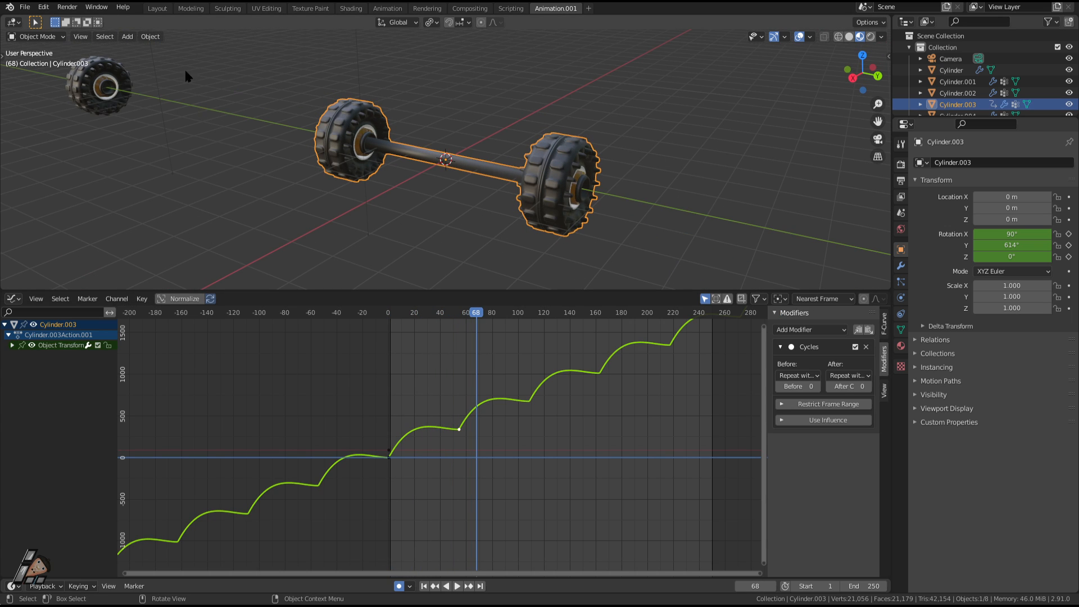
Step: Switch to the Layout workspace and delete all of the wheel pair's rotation keyframes from the timeline
{"action": "left_click", "coordinate": [157, 8]}
{"action": "key", "text": "b"}
{"action": "left_click_drag", "start_coordinate": [320, 463], "coordinate": [1, 433]}
{"action": "key", "text": "x"}
{"action": "left_click", "coordinate": [96, 474]}
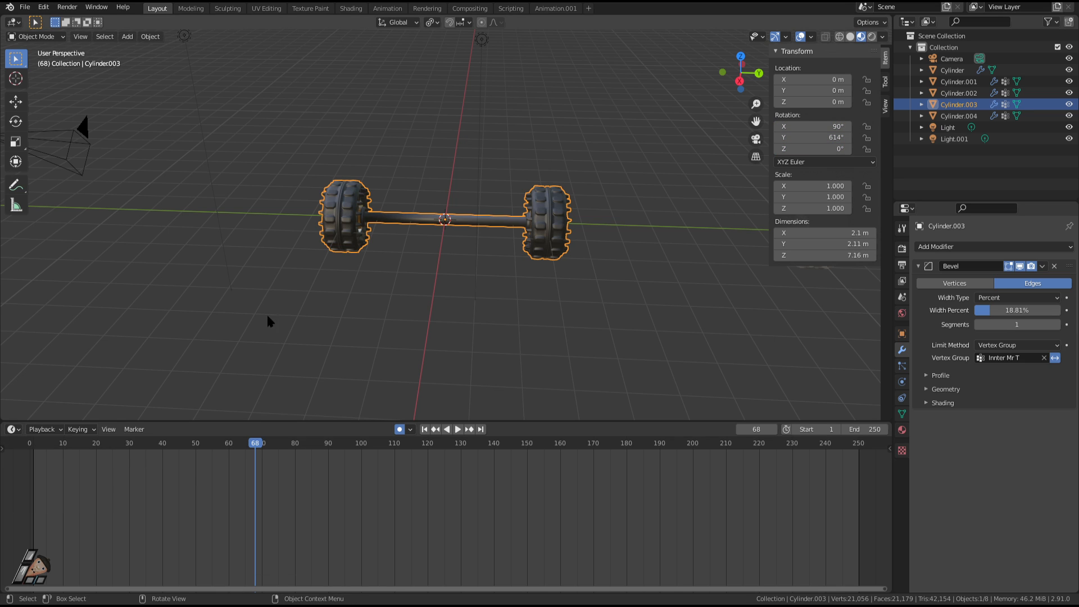
Step: At frame 0, set the wheel pair's Y rotation to 0° and insert a rotation keyframe
{"action": "left_click_drag", "start_coordinate": [103, 444], "coordinate": [29, 444]}
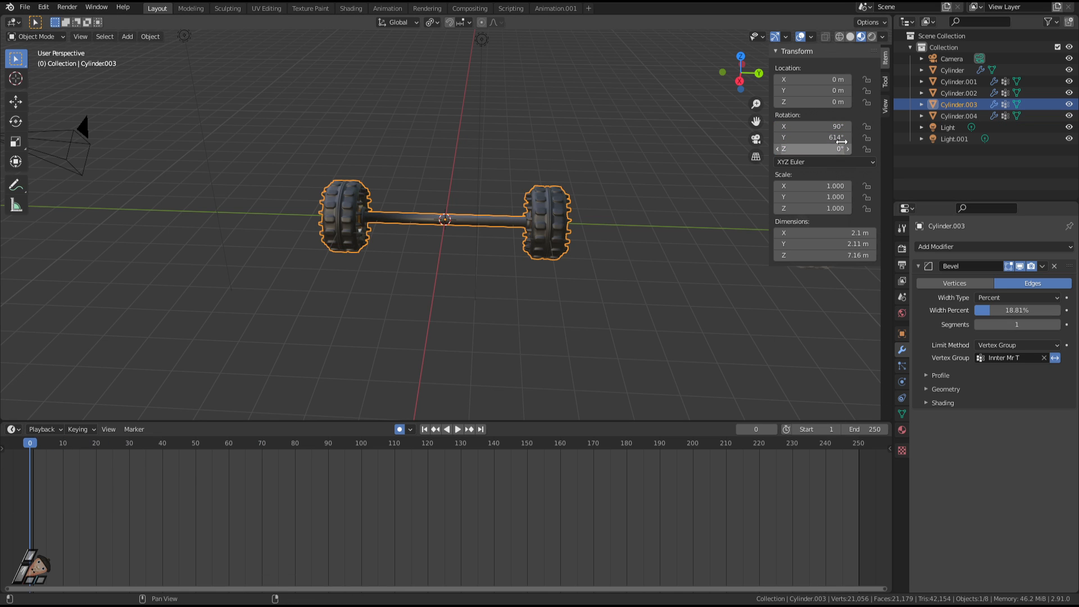
{"action": "type", "text": "0"}
{"action": "key", "text": "Return"}
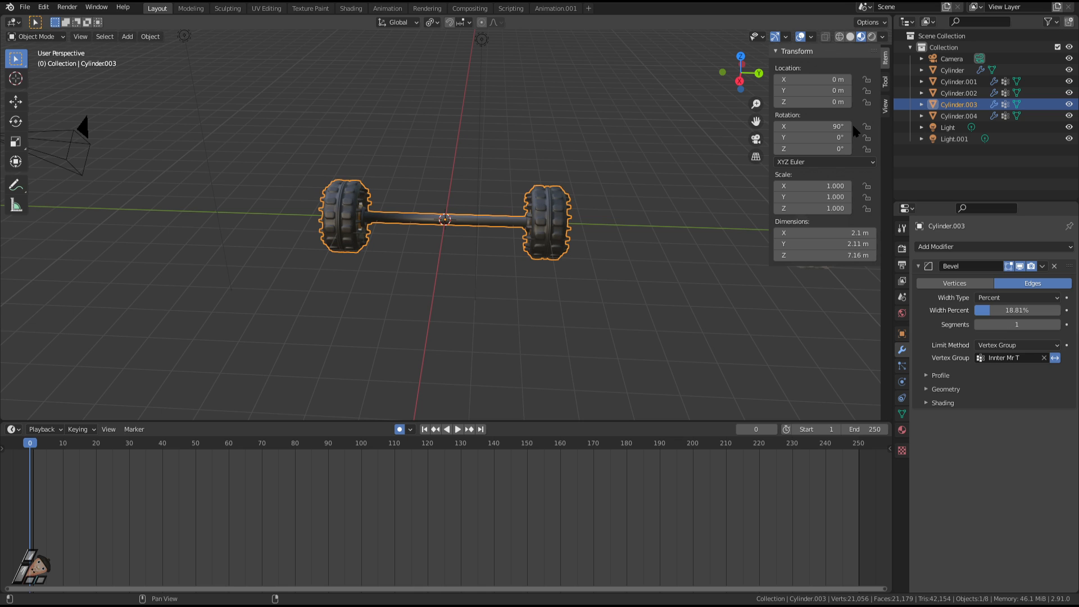
{"action": "key", "text": "i"}
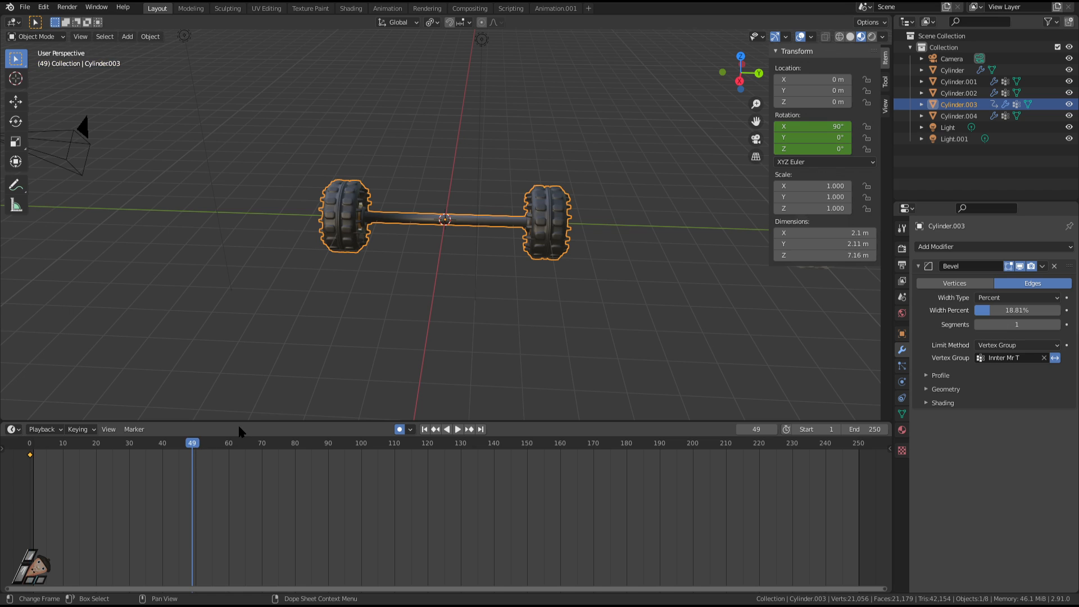
Step: At frame 50, keyframe the wheel pair's Y rotation at 360° and switch to the Shading workspace
{"action": "key", "text": "Right"}
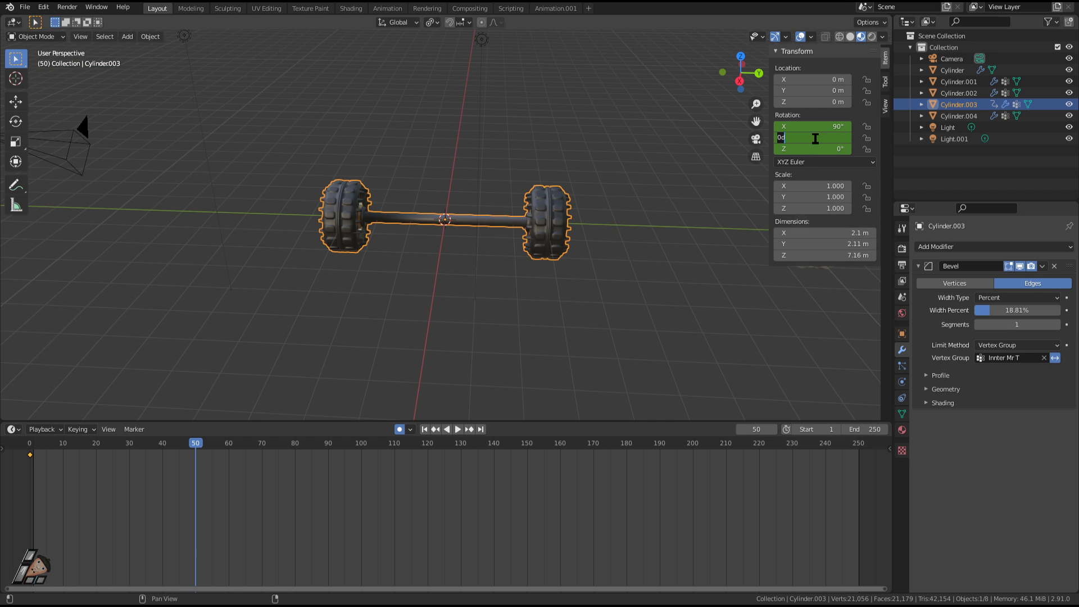
{"action": "type", "text": "360"}
{"action": "key", "text": "Return"}
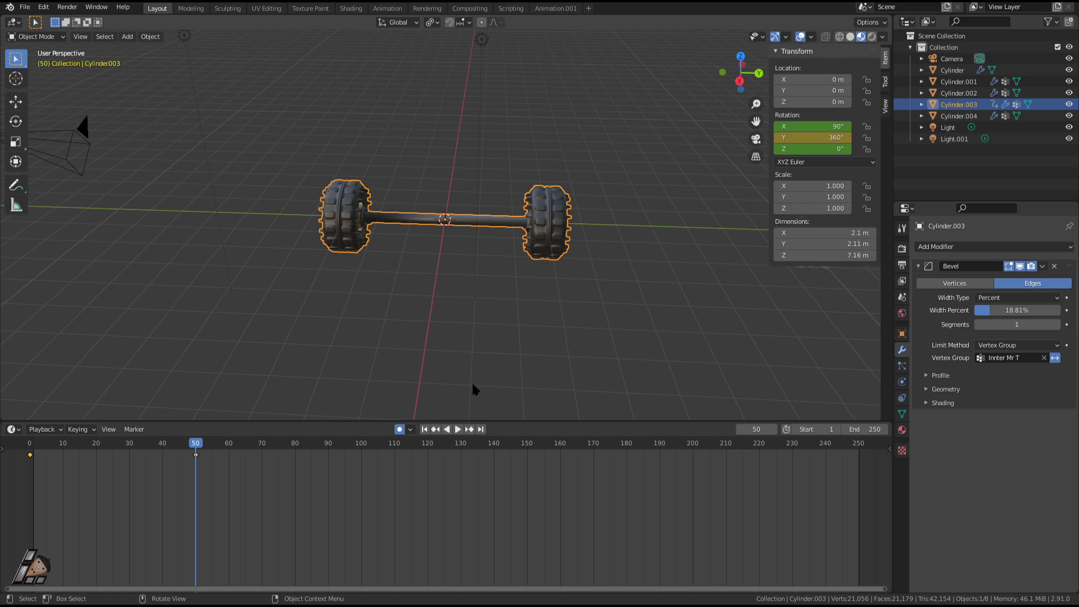
{"action": "left_click", "coordinate": [351, 7]}
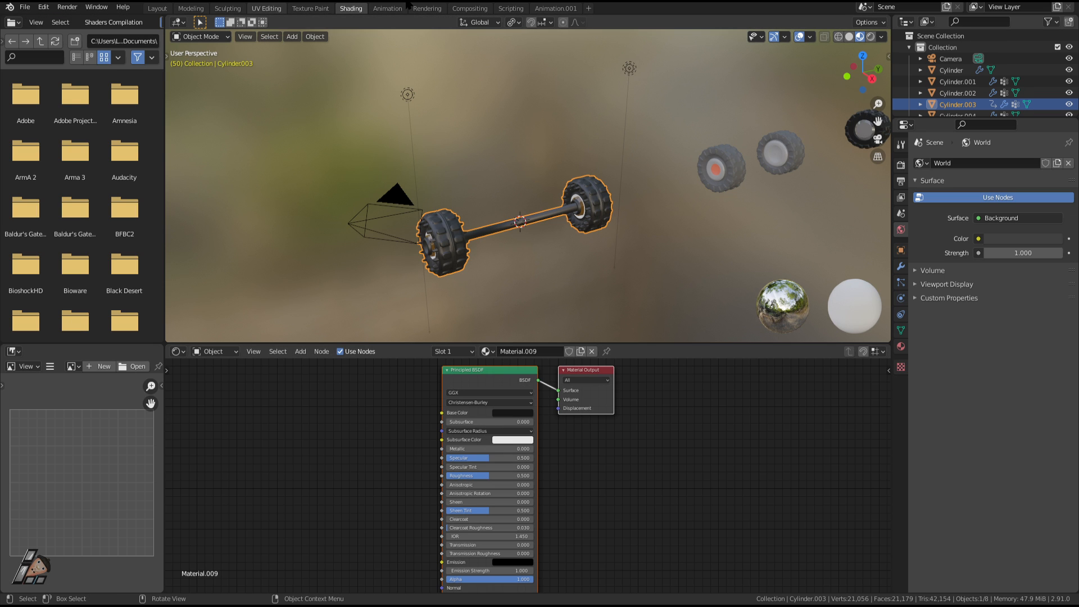
Step: Switch to the Animation.001 workspace, select the Y rotation curve's keyframe at frame 50, and add a Cycles modifier to the curve
{"action": "left_click", "coordinate": [308, 8]}
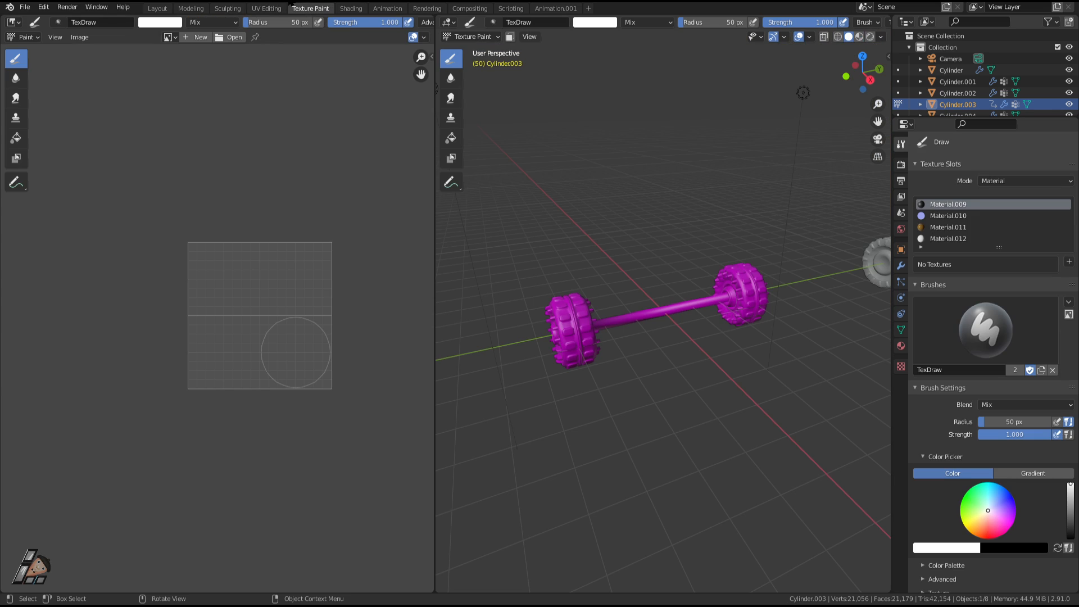
{"action": "left_click", "coordinate": [555, 6]}
{"action": "scroll", "coordinate": [502, 472], "scroll_direction": "up", "scroll_amount": 6}
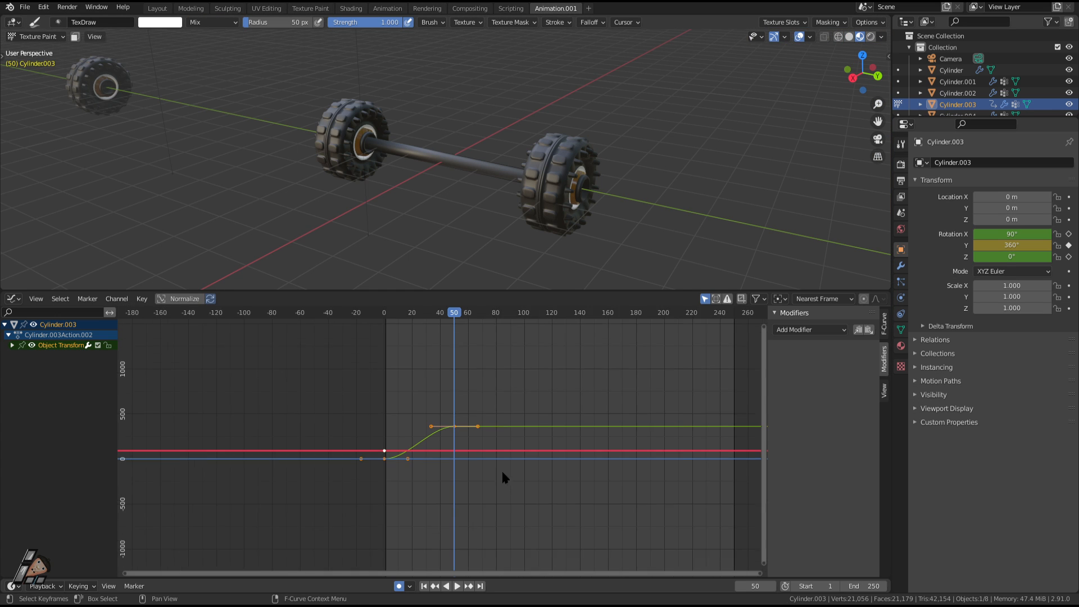
{"action": "left_click", "coordinate": [461, 421]}
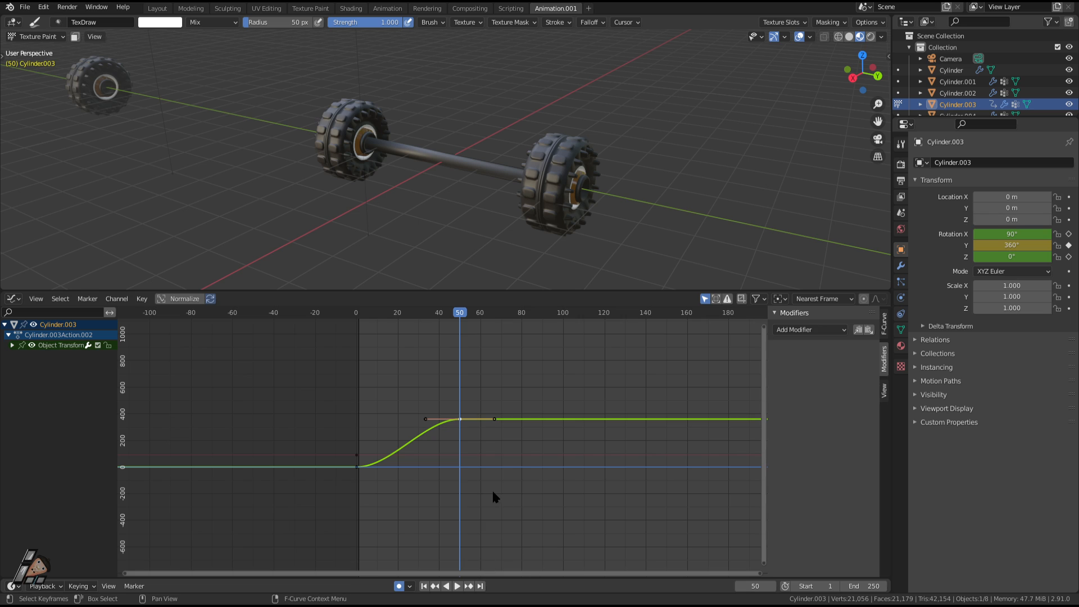
{"action": "left_click", "coordinate": [809, 331]}
{"action": "left_click", "coordinate": [795, 378]}
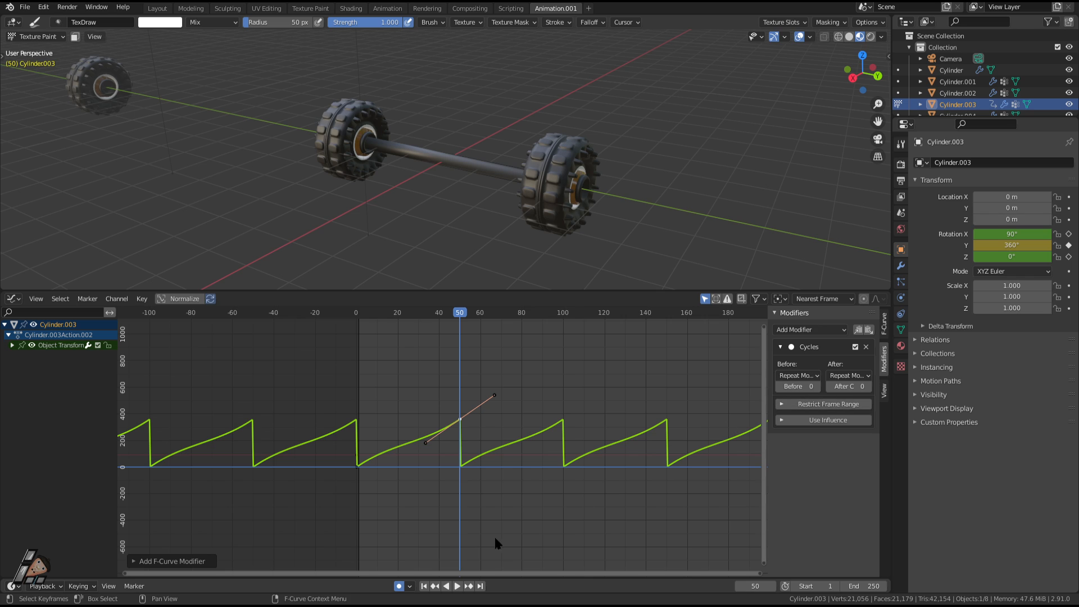
Step: Set both the Before and After modes of the Cycles modifier to Repeat with Offset
{"action": "left_click", "coordinate": [813, 376]}
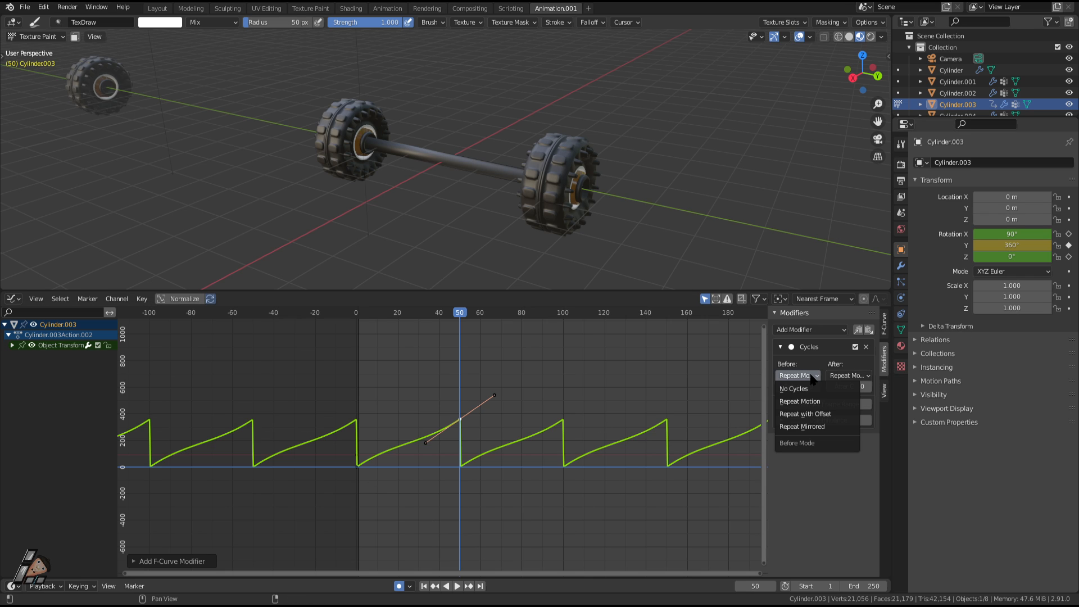
{"action": "left_click", "coordinate": [822, 417]}
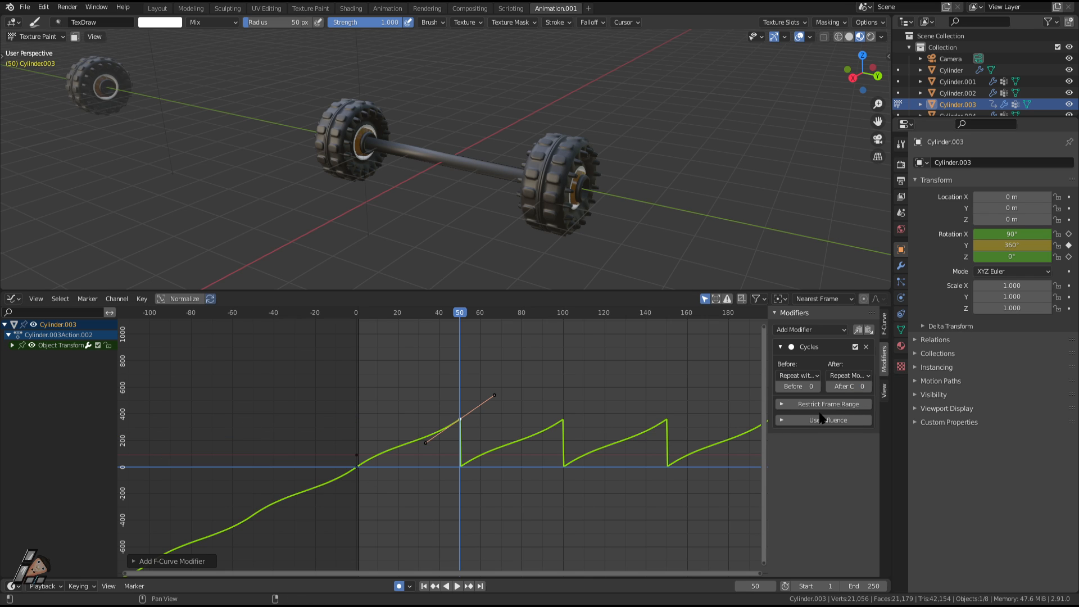
{"action": "left_click", "coordinate": [812, 376]}
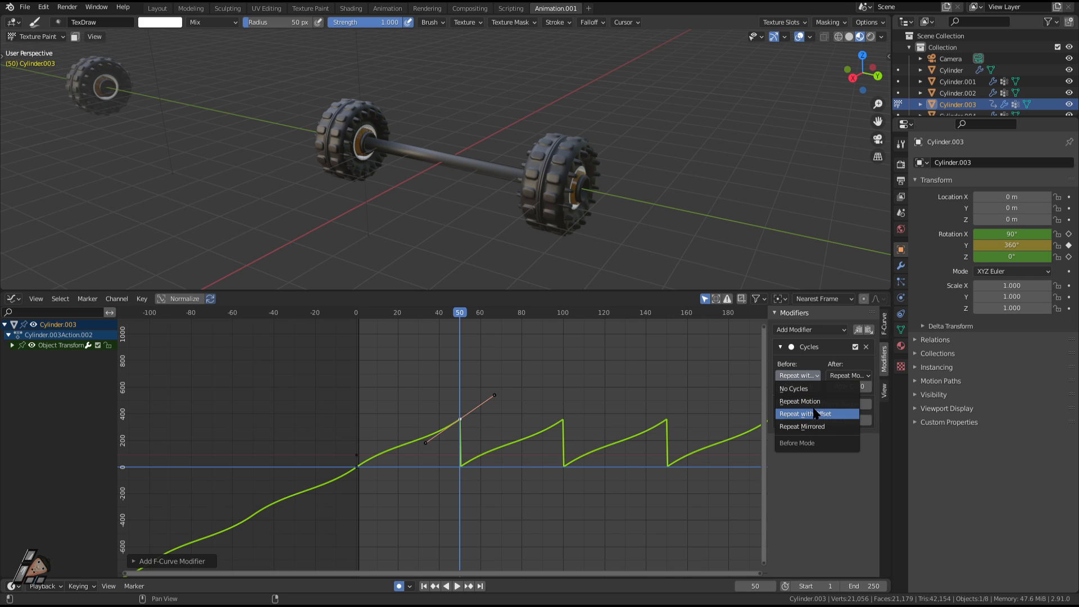
{"action": "left_click", "coordinate": [852, 377]}
{"action": "left_click", "coordinate": [856, 413]}
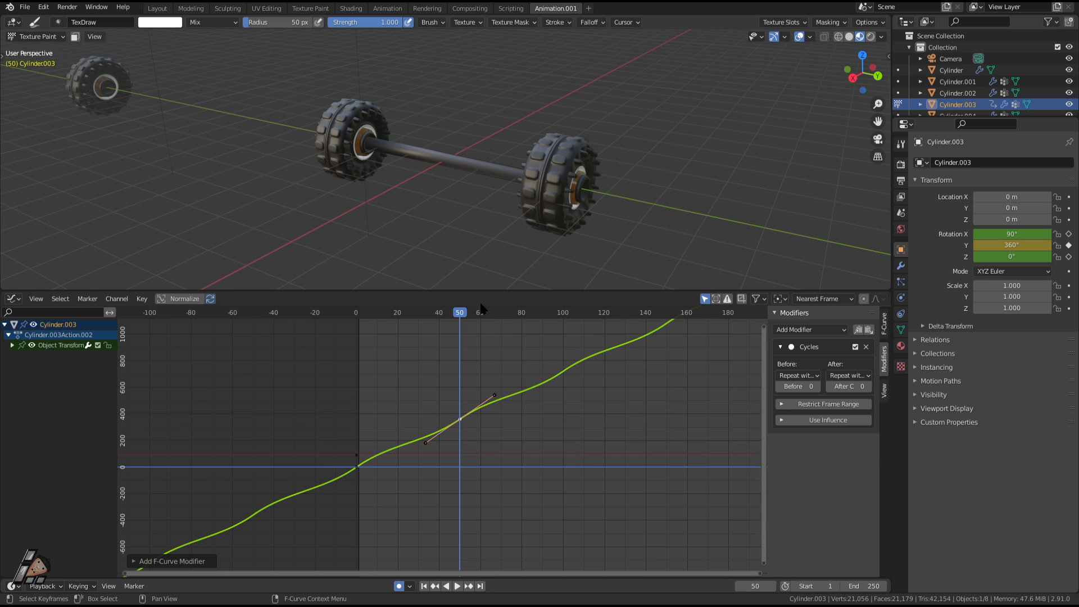
Step: Play back the cycled rotation, stop it, and examine the Y rotation curve around frame 50
{"action": "key", "text": "space"}
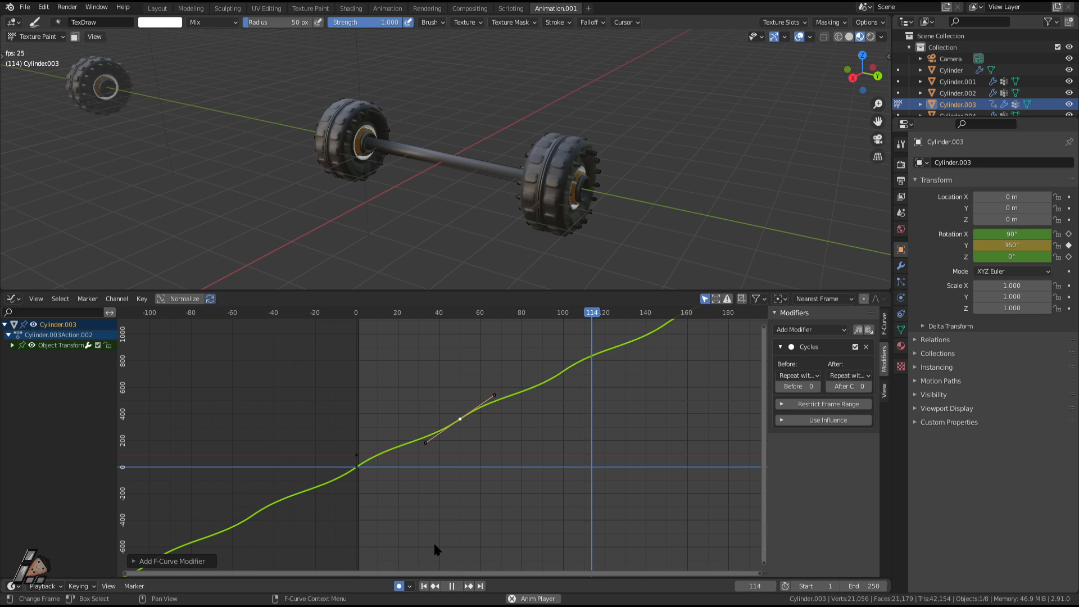
{"action": "key", "text": "space"}
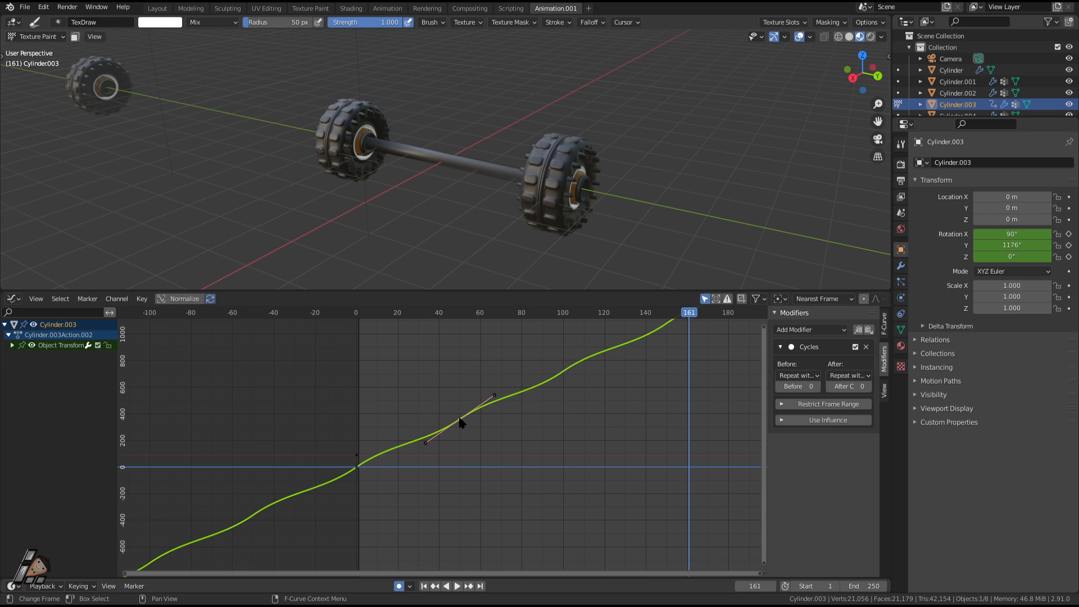
{"action": "scroll", "coordinate": [669, 410], "scroll_direction": "down", "scroll_amount": 3}
{"action": "scroll", "coordinate": [593, 382], "scroll_direction": "up", "scroll_amount": 2}
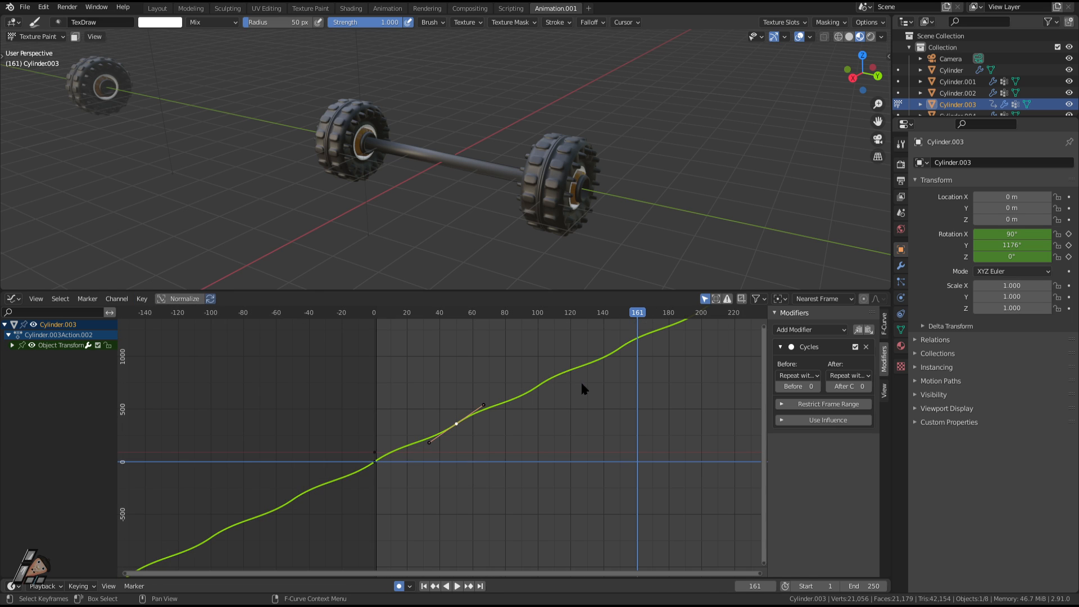
{"action": "middle_click_drag", "start_coordinate": [565, 383], "coordinate": [497, 448]}
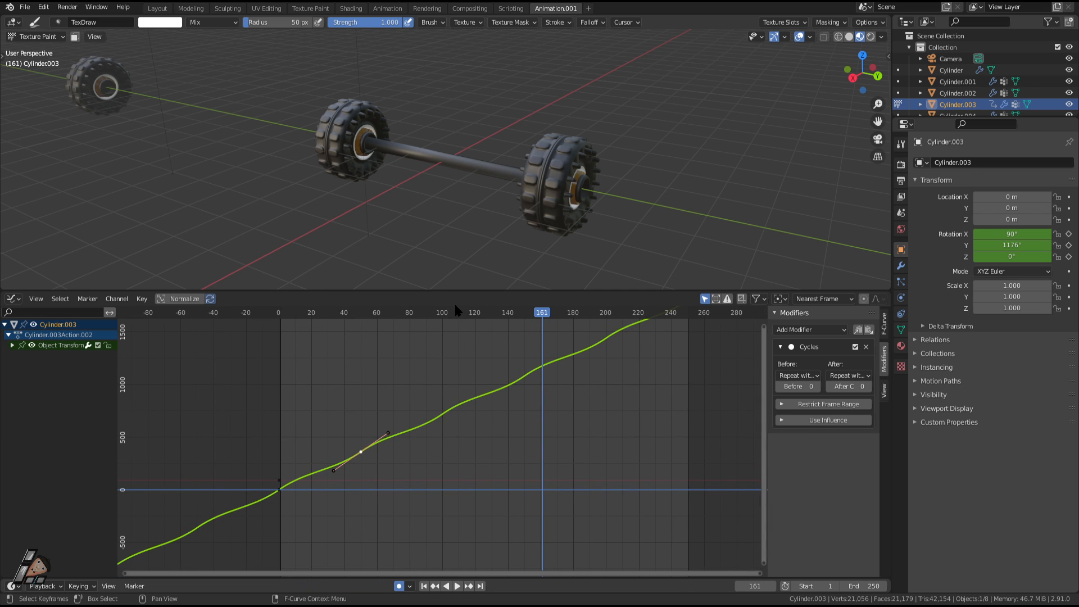
{"action": "left_click_drag", "start_coordinate": [352, 313], "coordinate": [366, 312]}
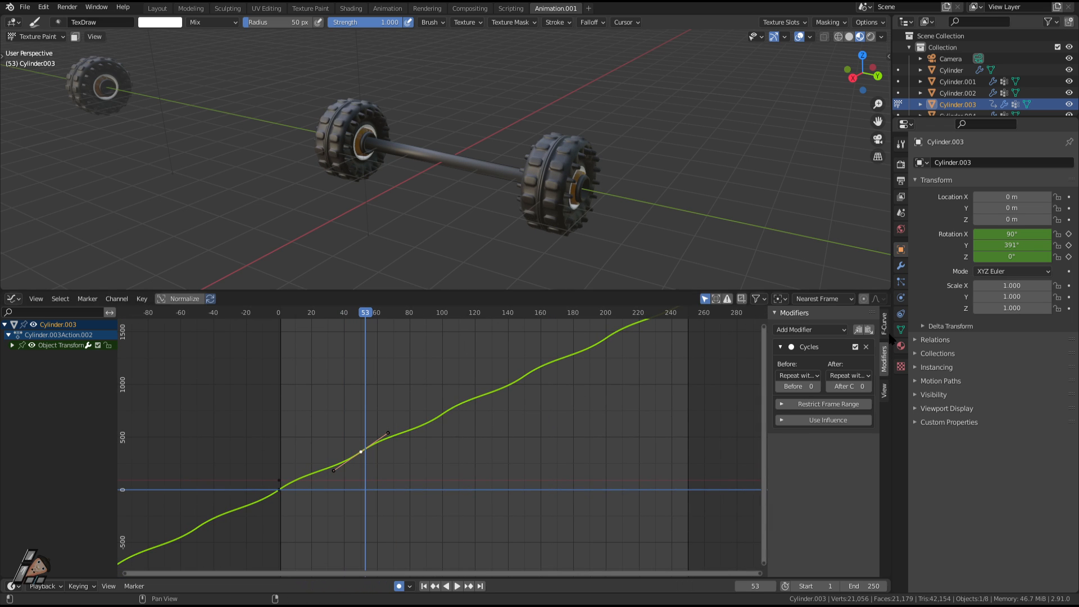
Step: Try Linear interpolation on the Y rotation keyframe at frame 50 and play back the result
{"action": "left_click", "coordinate": [887, 332]}
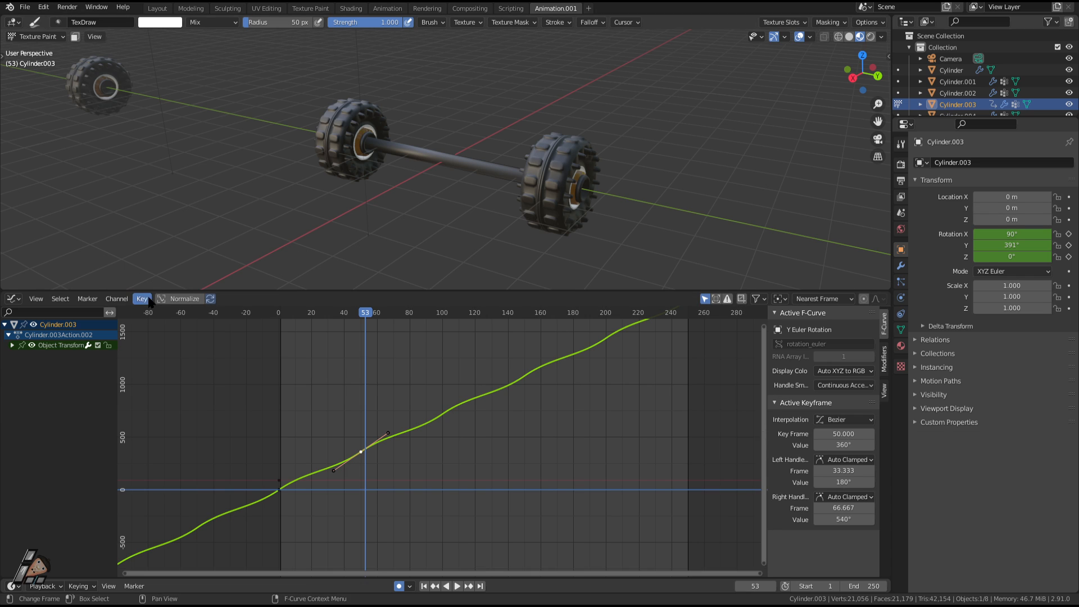
{"action": "left_click", "coordinate": [836, 422]}
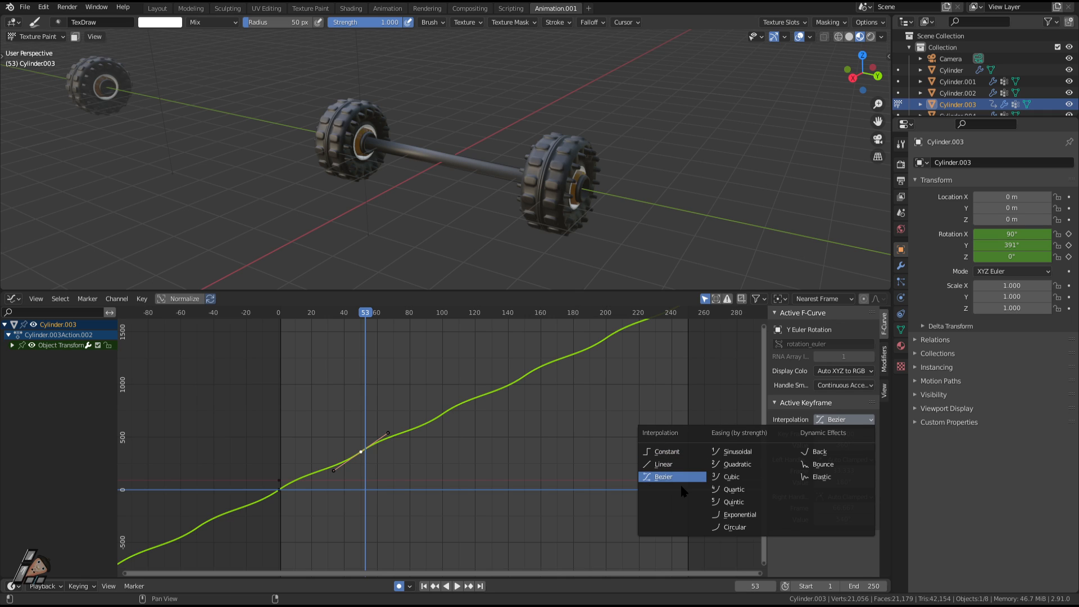
{"action": "left_click", "coordinate": [666, 465]}
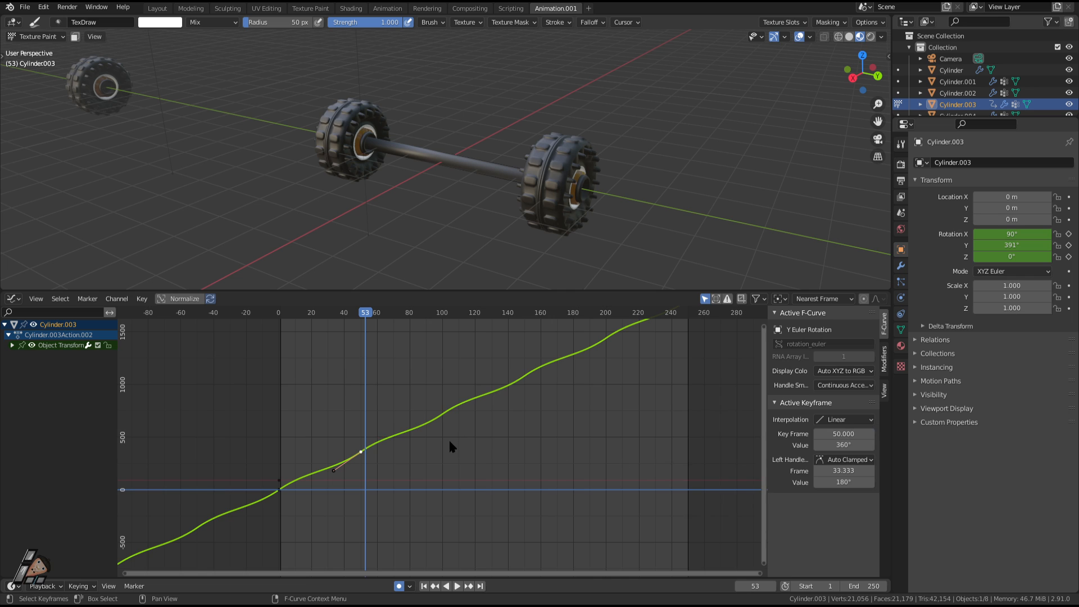
{"action": "key", "text": "space"}
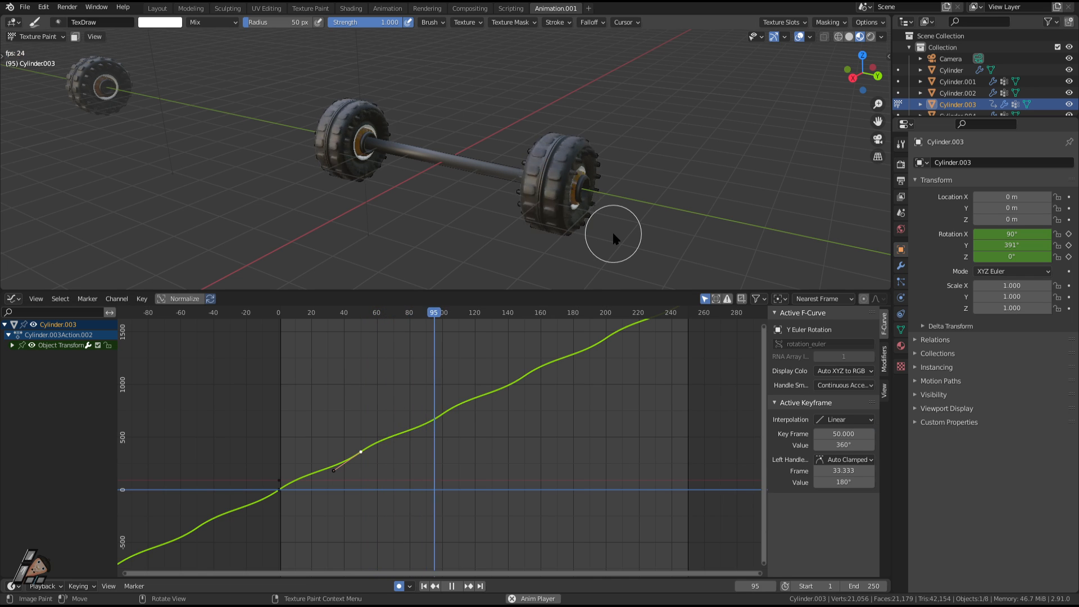
{"action": "key", "text": "space"}
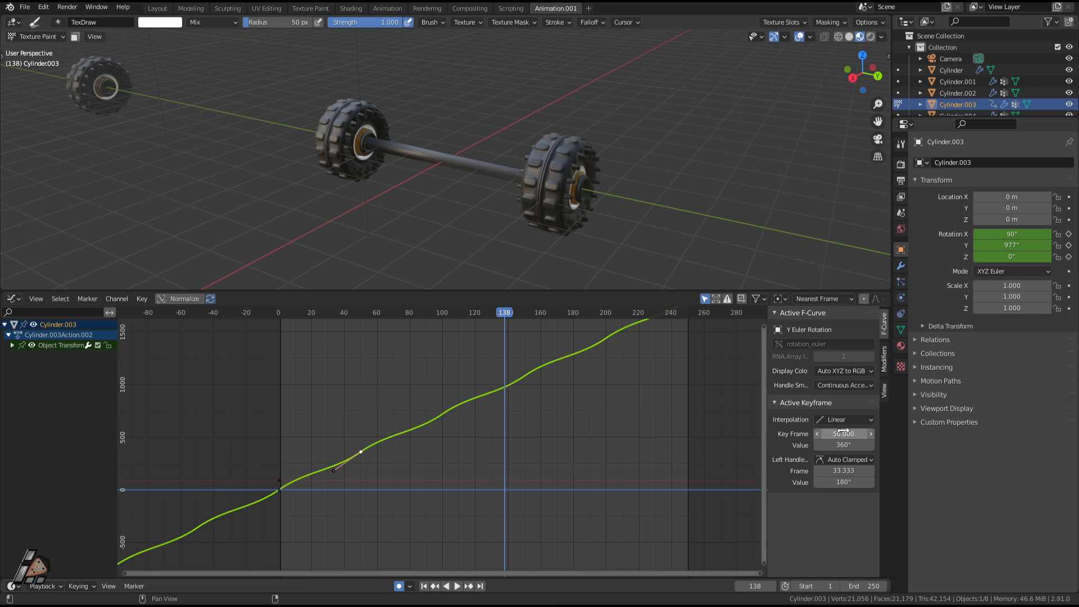
Step: Try Constant interpolation on the frame 50 keyframe, play it back, and return the keyframe to Bezier
{"action": "left_click", "coordinate": [844, 421]}
{"action": "left_click", "coordinate": [666, 451]}
{"action": "key", "text": "space"}
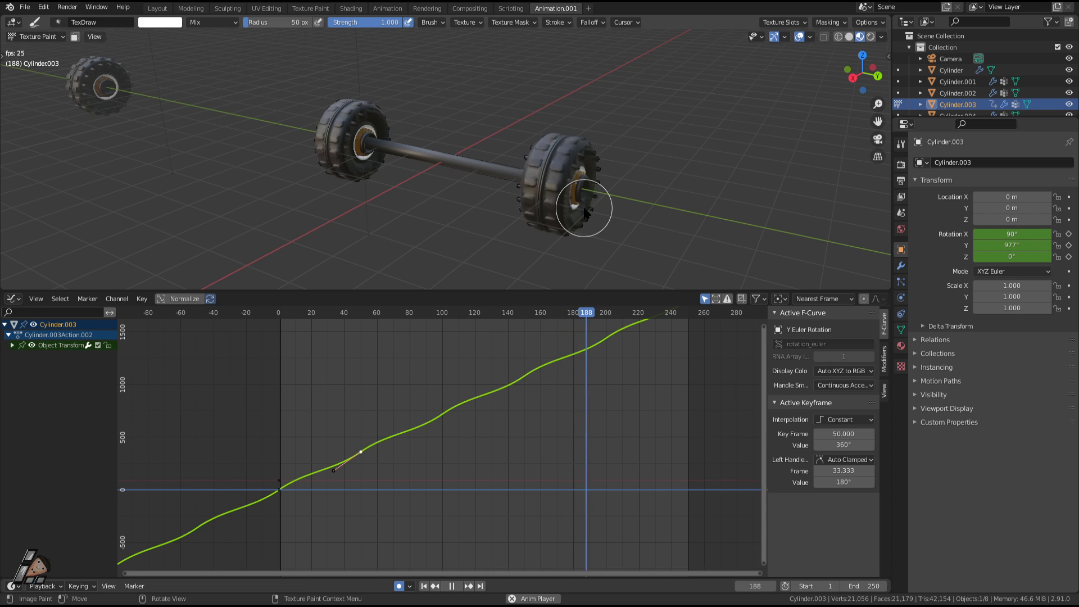
{"action": "key", "text": "space"}
{"action": "left_click", "coordinate": [841, 419]}
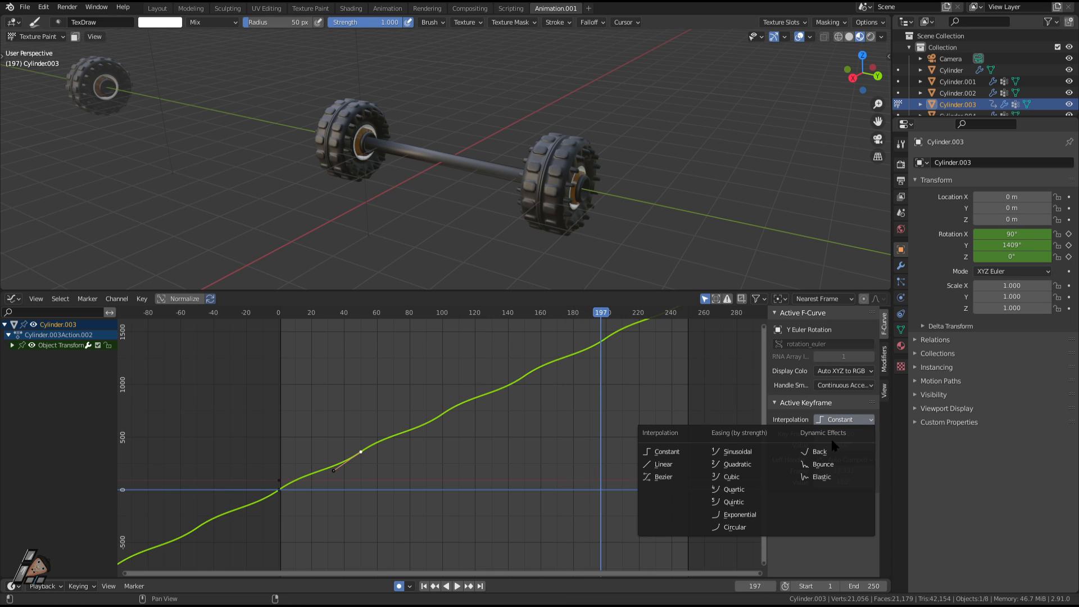
{"action": "left_click", "coordinate": [669, 478]}
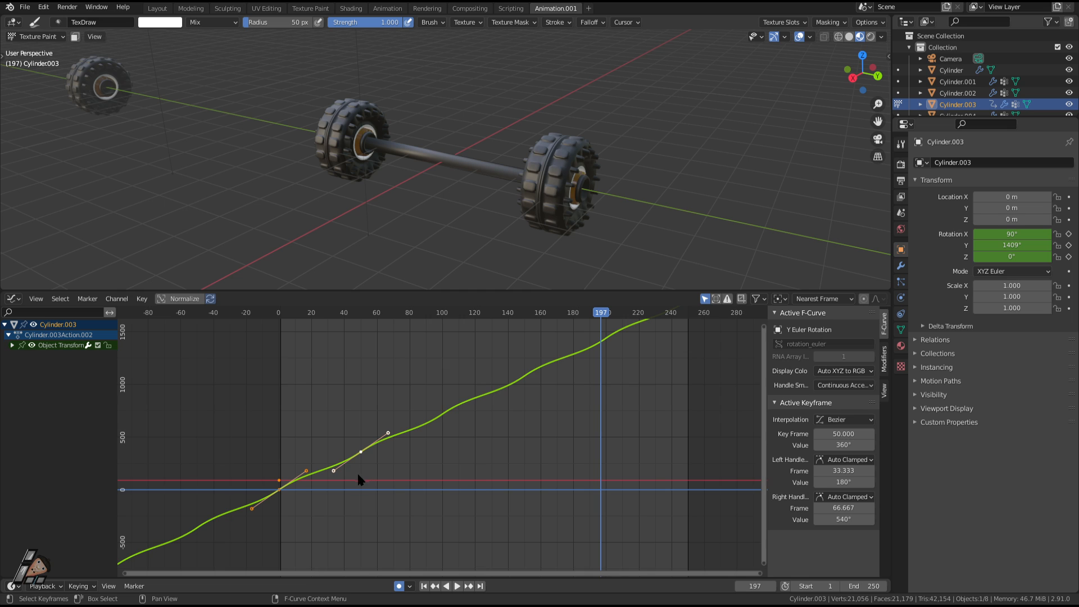
Step: With all rotation keyframes selected, try Constant on the active keyframe again, preview the motion, and restore Bezier
{"action": "left_click", "coordinate": [849, 420]}
{"action": "left_click", "coordinate": [670, 452]}
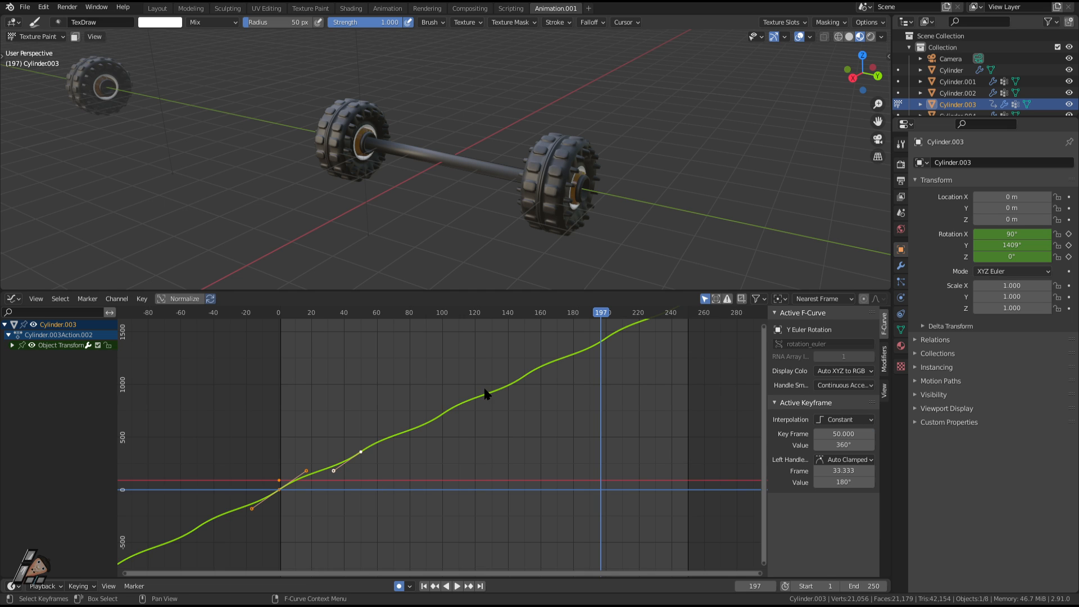
{"action": "key", "text": "space"}
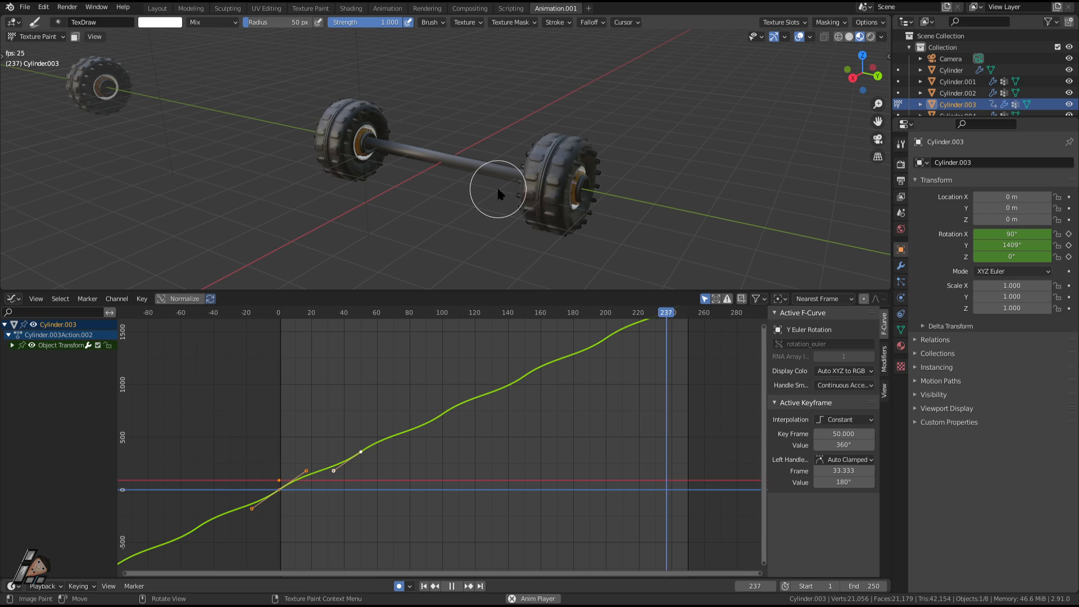
{"action": "key", "text": "space"}
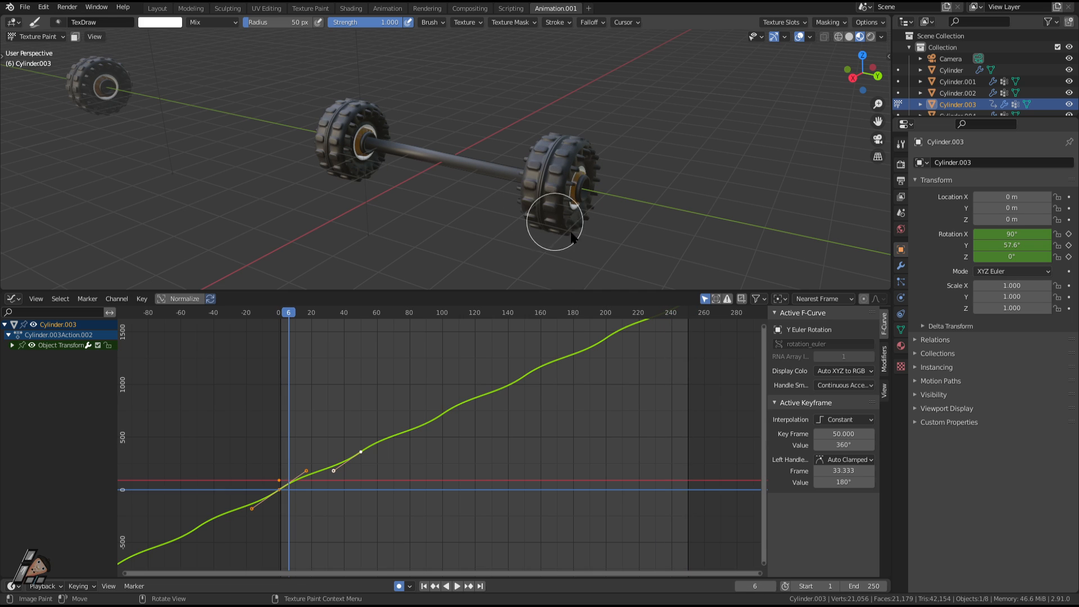
{"action": "left_click", "coordinate": [849, 420]}
{"action": "left_click", "coordinate": [663, 477]}
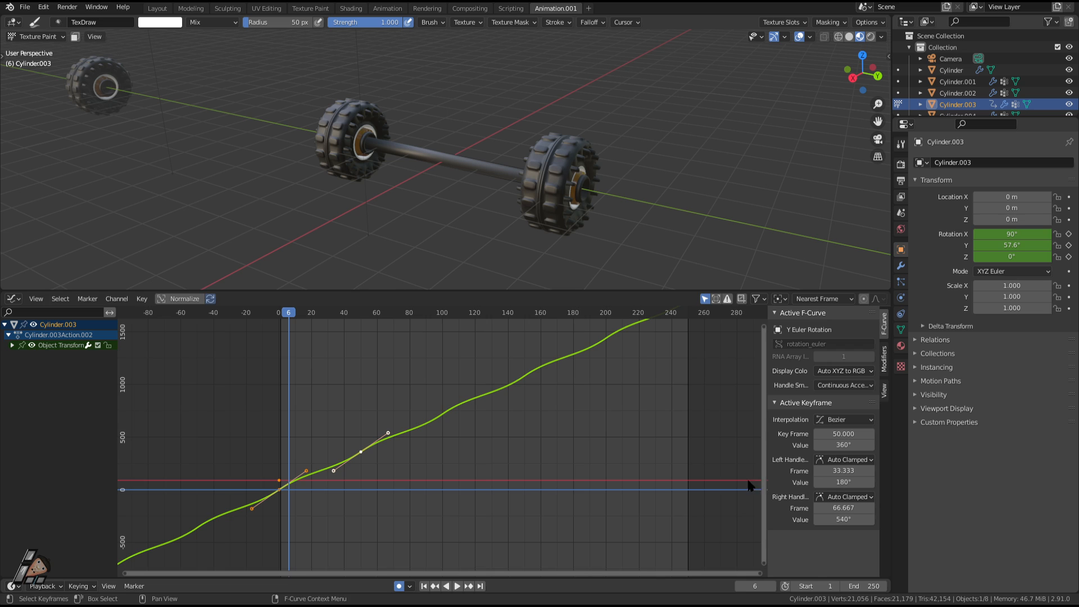
Step: Set the interpolation mode of all selected rotation keyframes to Constant and preview the stepped motion
{"action": "left_click", "coordinate": [141, 299]}
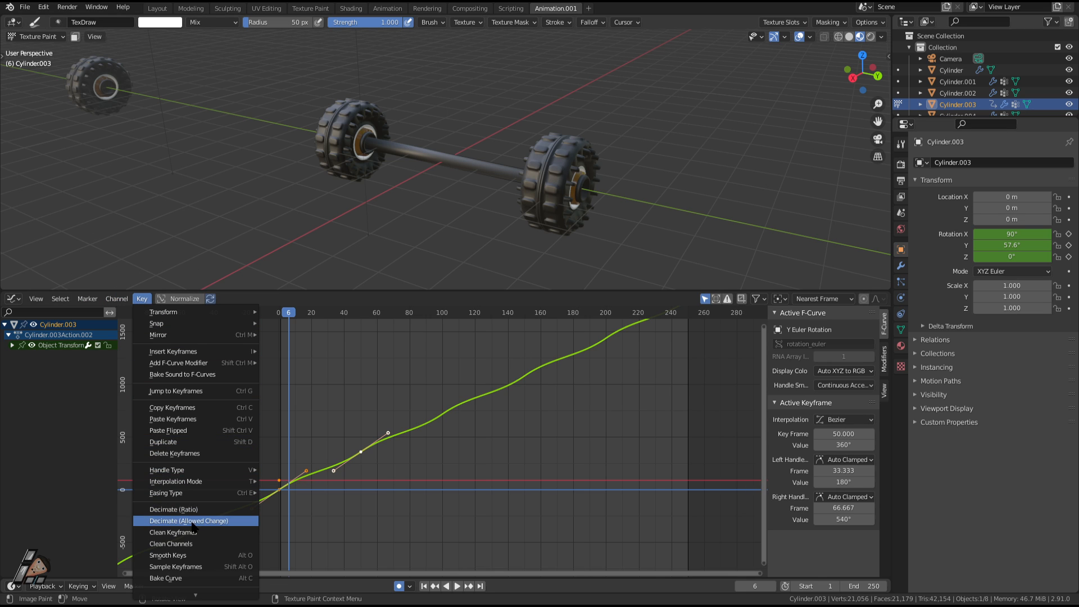
{"action": "mouse_move", "coordinate": [191, 482]}
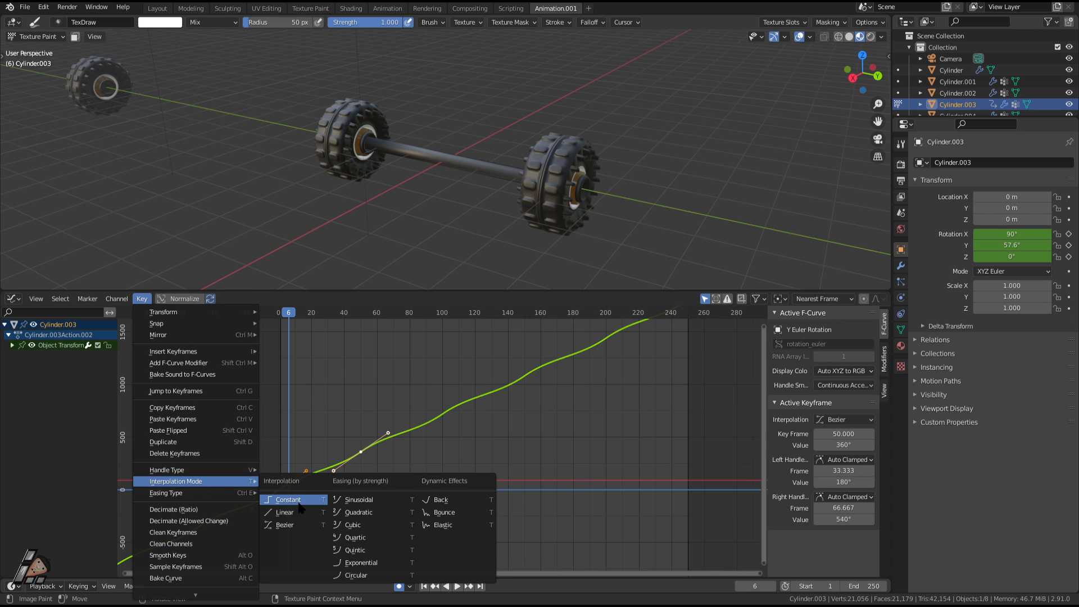
{"action": "left_click", "coordinate": [290, 499]}
{"action": "key", "text": "space"}
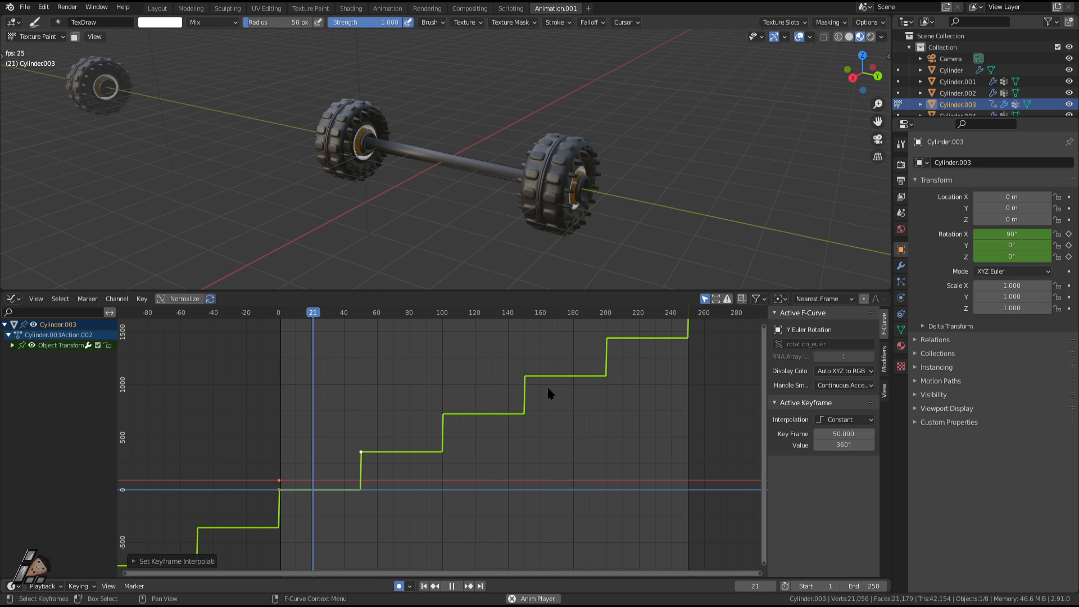
{"action": "key", "text": "space"}
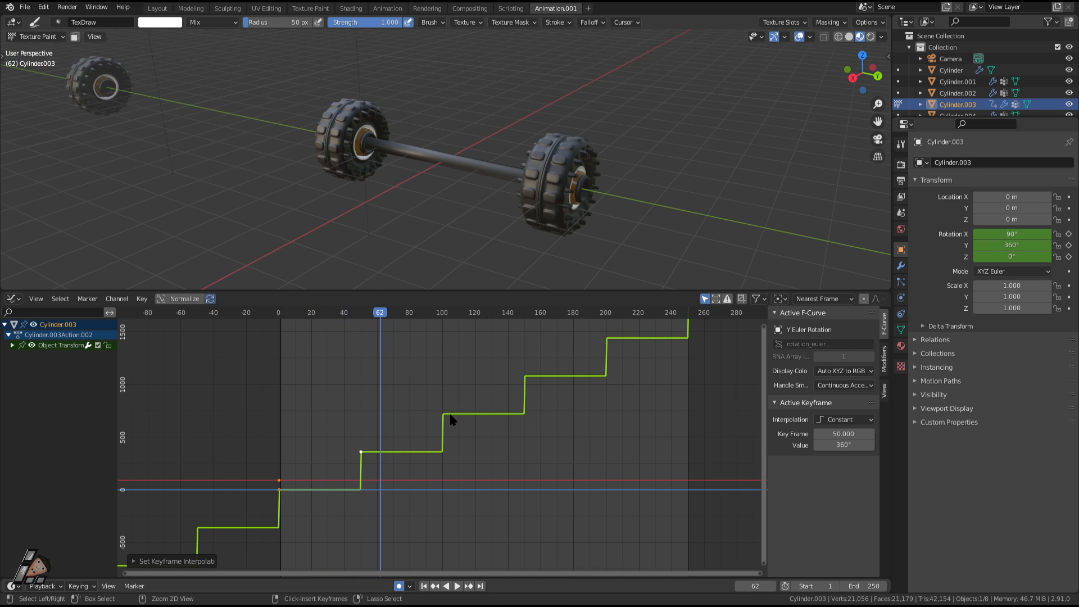
Step: Set the interpolation mode of all selected rotation keyframes to Linear and start the playback
{"action": "left_click", "coordinate": [142, 299]}
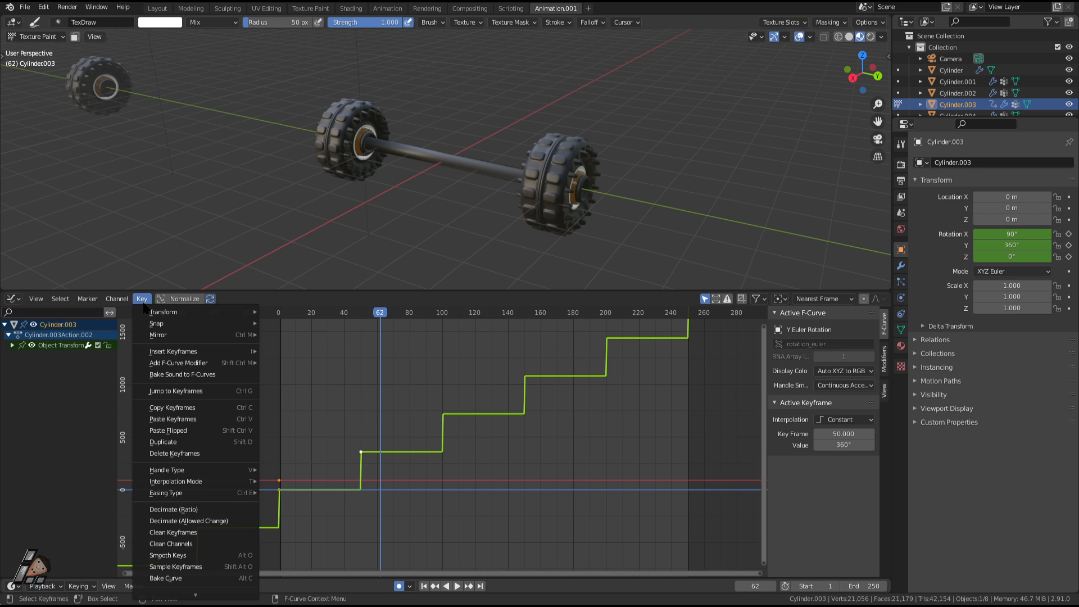
{"action": "mouse_move", "coordinate": [199, 486]}
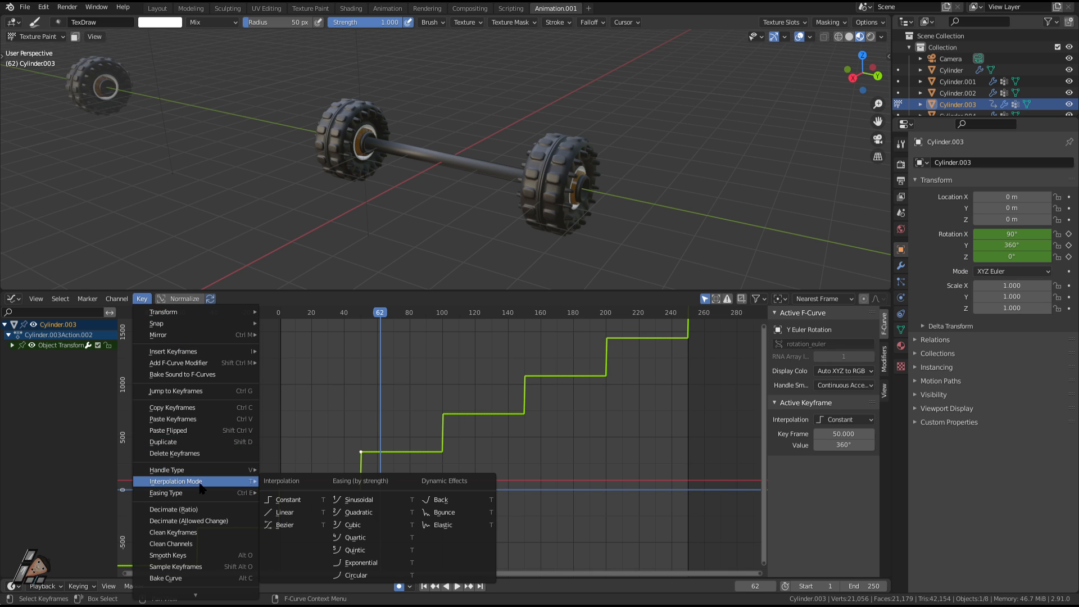
{"action": "left_click", "coordinate": [289, 513]}
{"action": "key", "text": "space"}
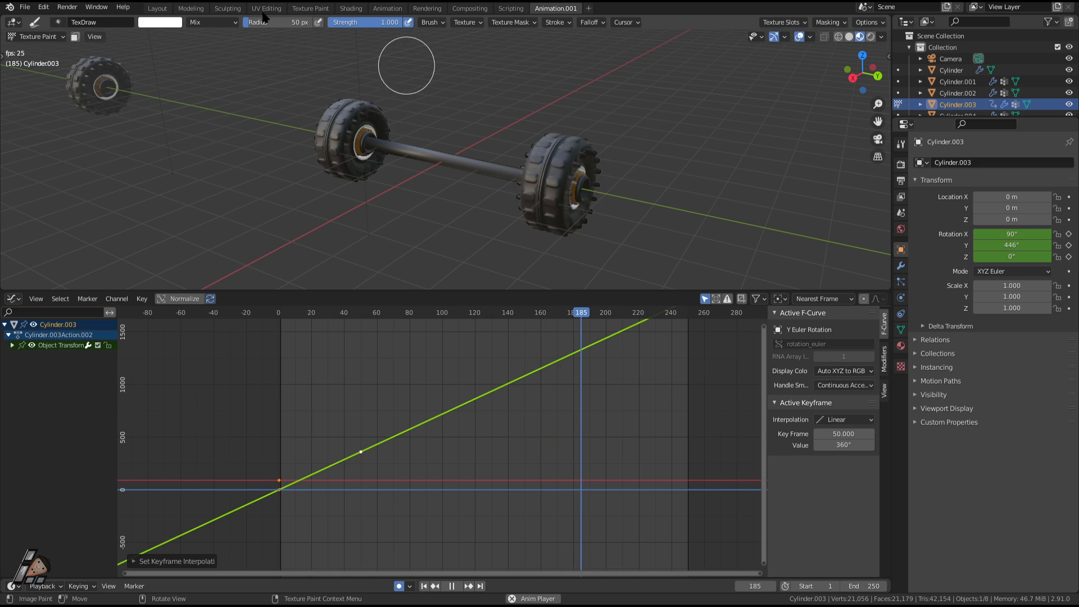
Step: Switch to the Layout workspace, deselect the wheel pair, collapse its Transform values, and watch it rotate from the side
{"action": "left_click", "coordinate": [157, 8]}
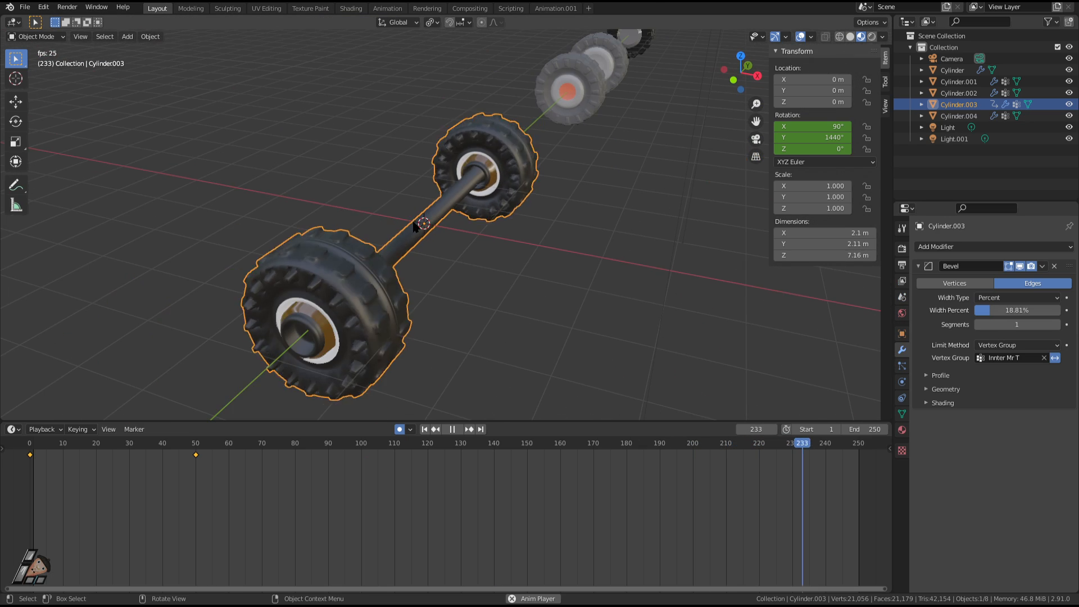
{"action": "middle_click_drag", "start_coordinate": [413, 222], "coordinate": [531, 196]}
{"action": "left_click", "coordinate": [485, 316]}
{"action": "middle_click_drag", "start_coordinate": [485, 316], "coordinate": [493, 291]}
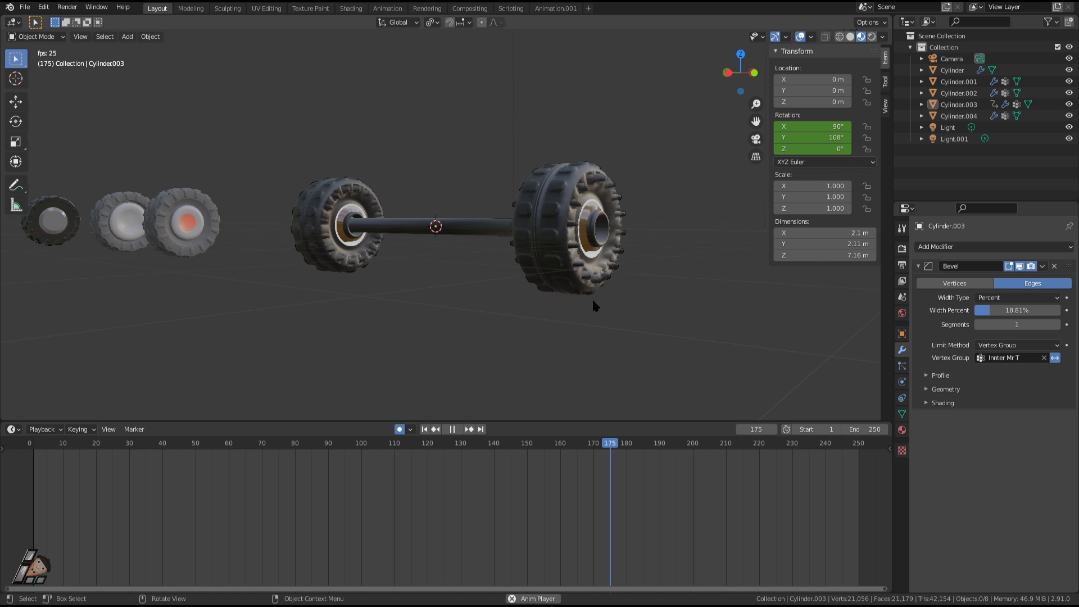
{"action": "left_click", "coordinate": [776, 51]}
{"action": "scroll", "coordinate": [713, 211], "scroll_direction": "up", "scroll_amount": 1}
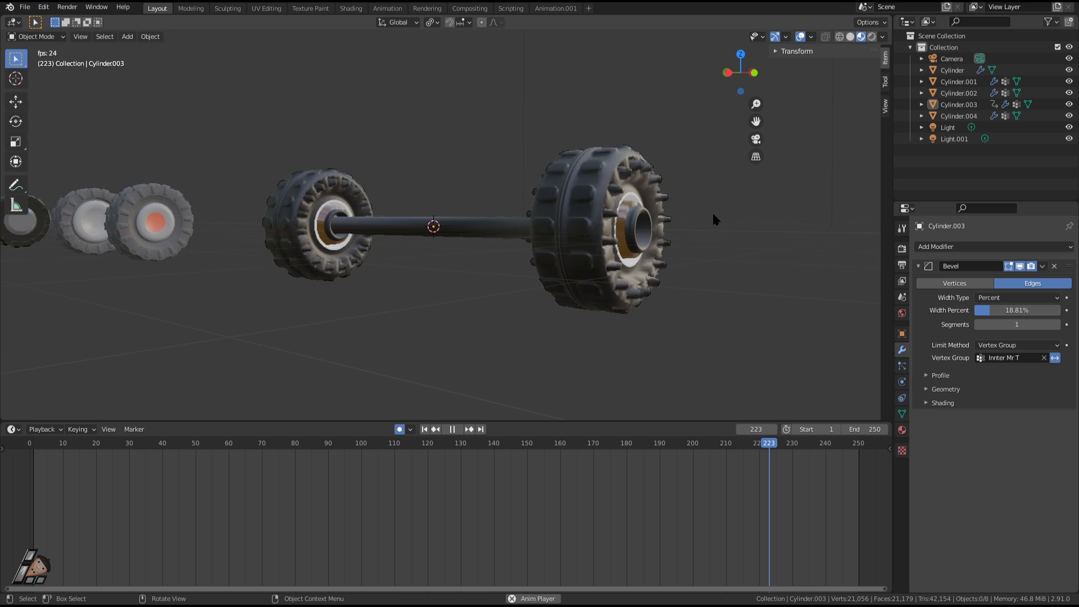
Step: Stop the playback and set the animation's end frame to 6000
{"action": "scroll", "coordinate": [713, 211], "scroll_direction": "up", "scroll_amount": 2}
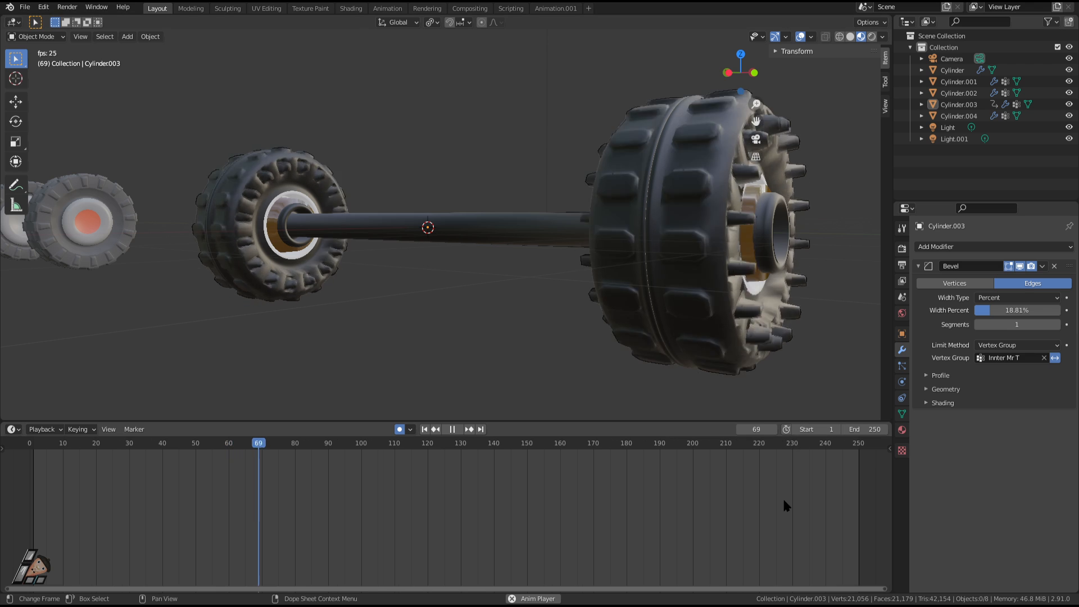
{"action": "scroll", "coordinate": [786, 506], "scroll_direction": "down", "scroll_amount": 1}
{"action": "key", "text": "space"}
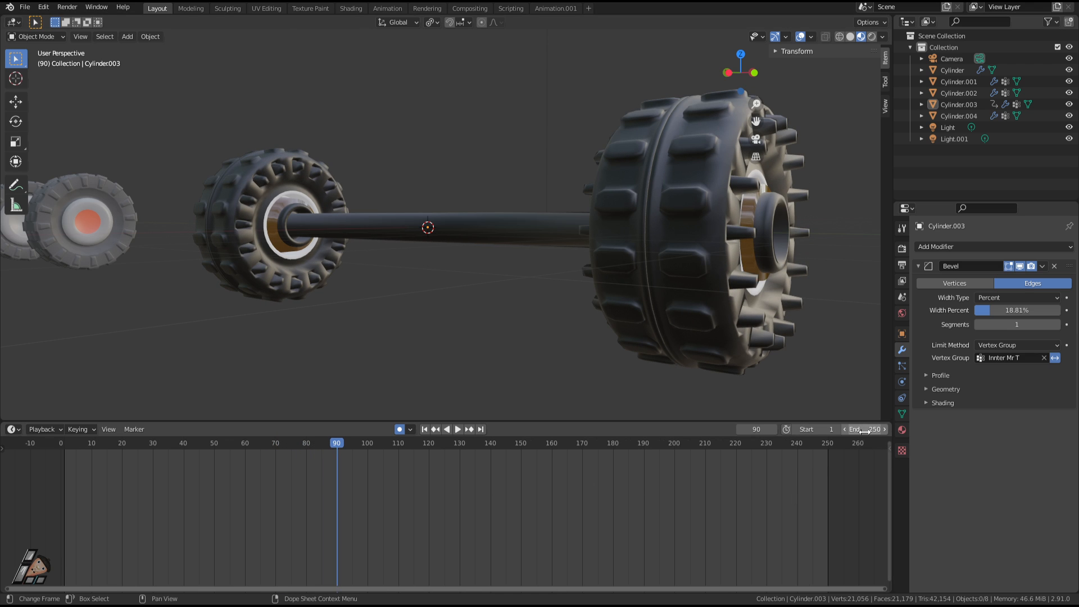
{"action": "left_click", "coordinate": [865, 429]}
{"action": "key", "text": "Return"}
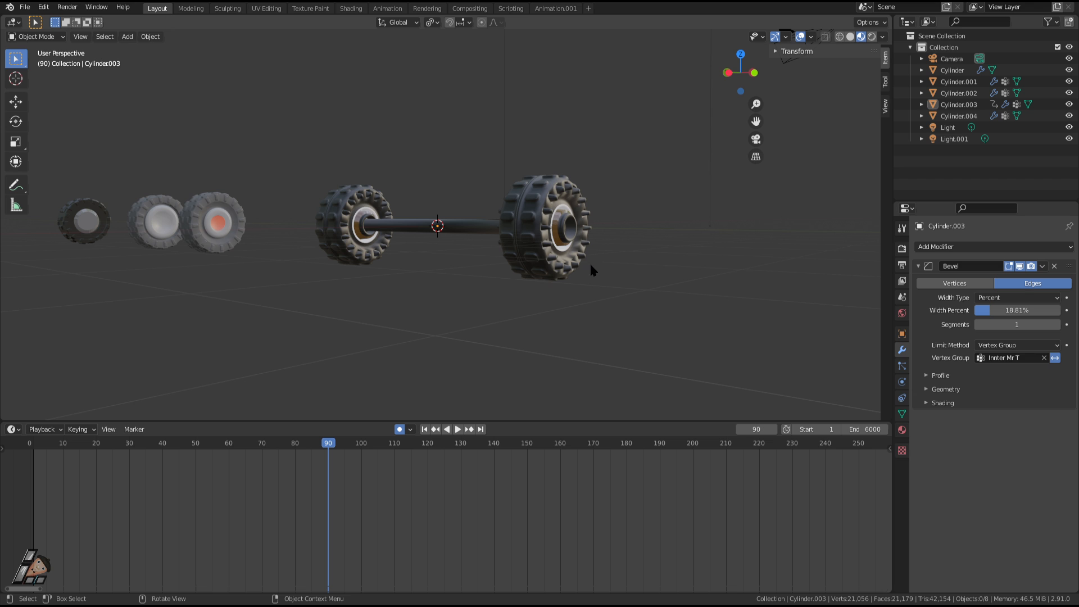
Step: Play the animation from frame 7 and examine the rotating wheel pair up close and from both ends of the axle
{"action": "left_click", "coordinate": [53, 443]}
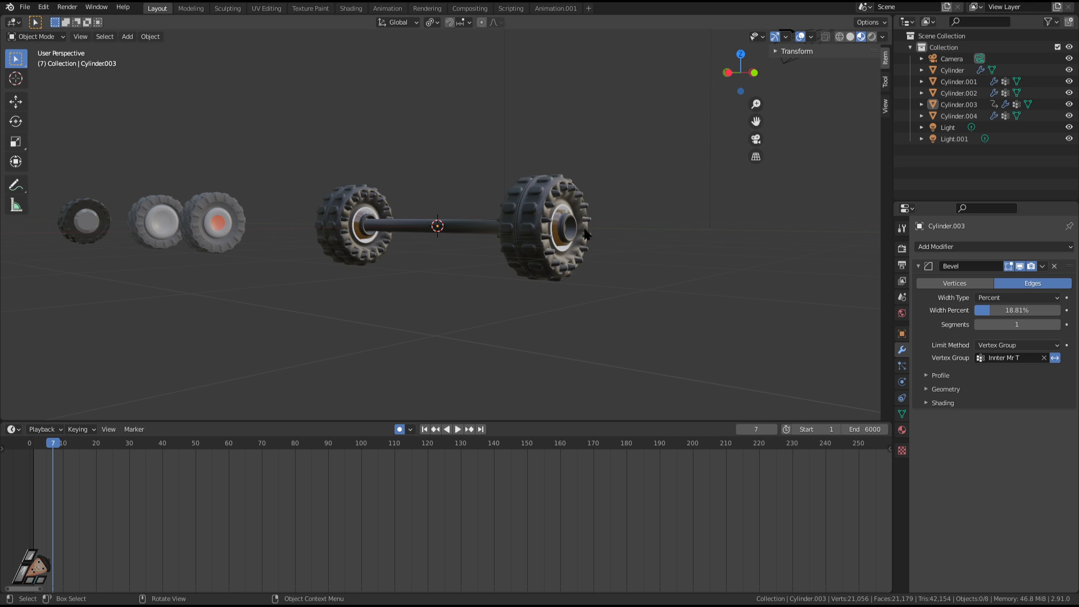
{"action": "key", "text": "space"}
{"action": "scroll", "coordinate": [729, 204], "scroll_direction": "up", "scroll_amount": 4}
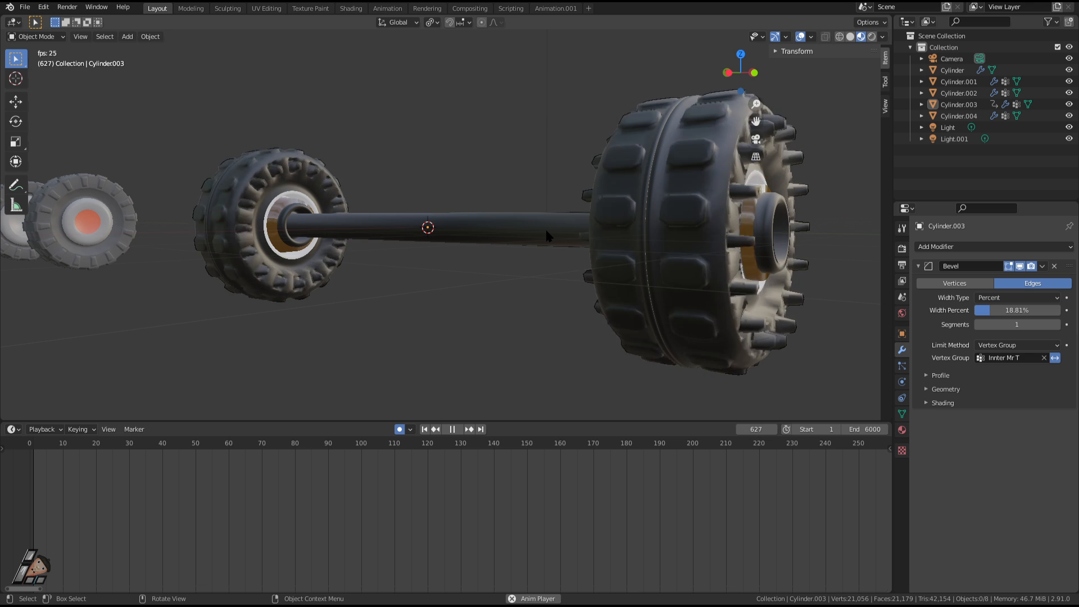
{"action": "scroll", "coordinate": [513, 169], "scroll_direction": "down", "scroll_amount": 2}
{"action": "middle_click_drag", "start_coordinate": [573, 259], "coordinate": [585, 359]}
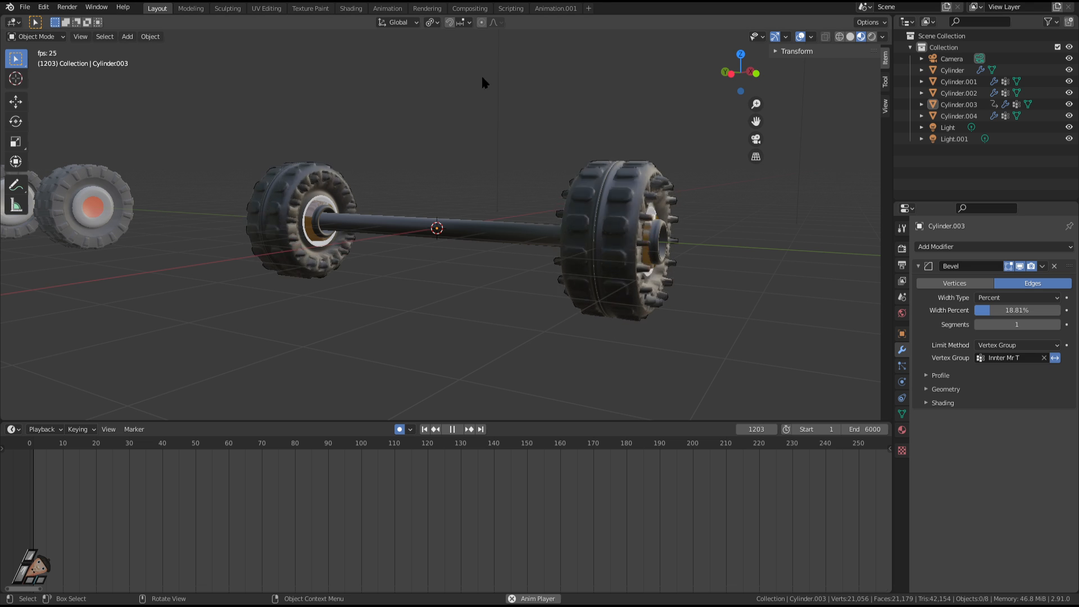
{"action": "middle_click_drag", "start_coordinate": [482, 83], "coordinate": [424, 124]}
{"action": "middle_click_drag", "start_coordinate": [593, 271], "coordinate": [749, 236]}
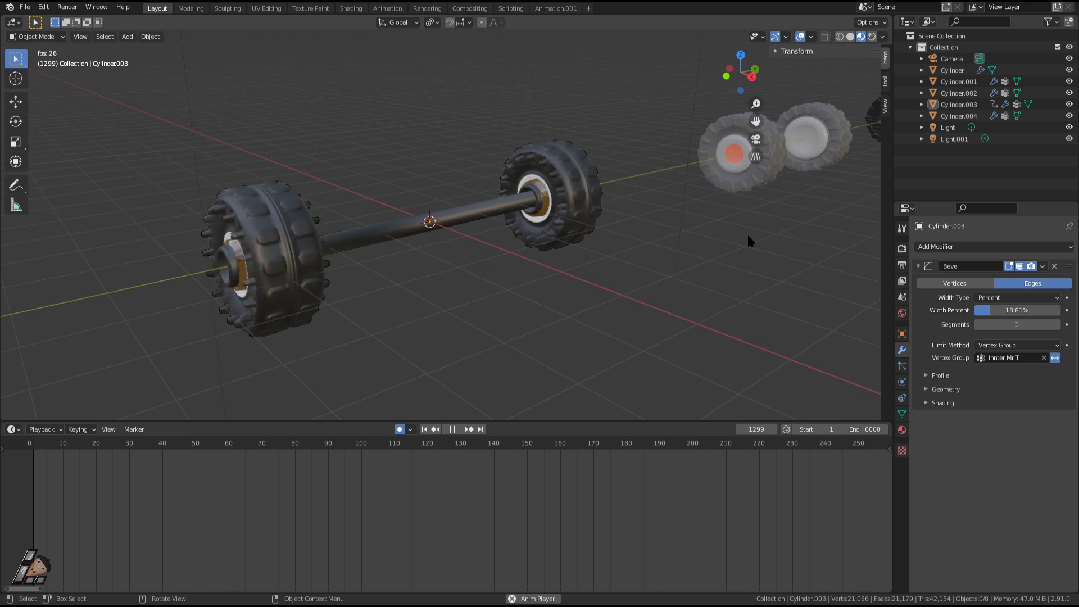